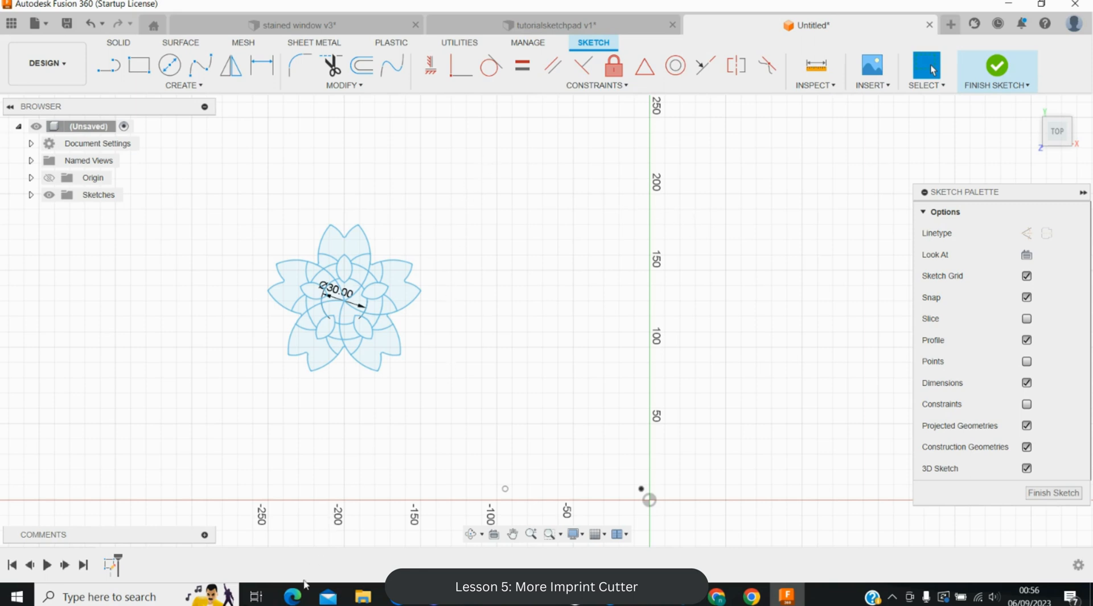
- Switch to Edge to examine the flower clay cutter reference image, and return to Fusion 360
mouse_move(296, 592)
left_click(367, 529)
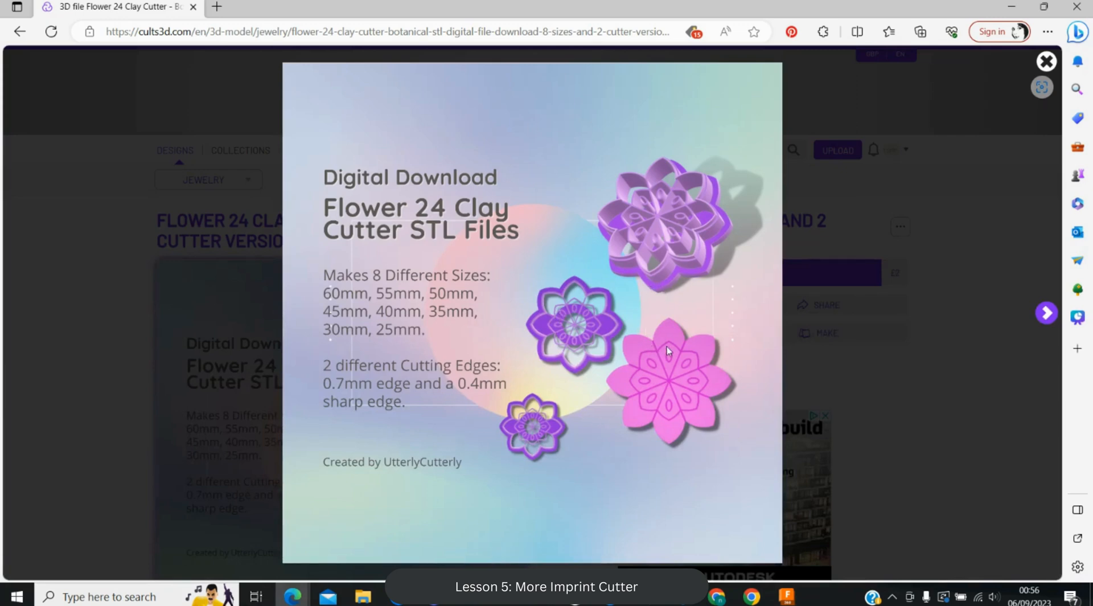
left_click(1010, 6)
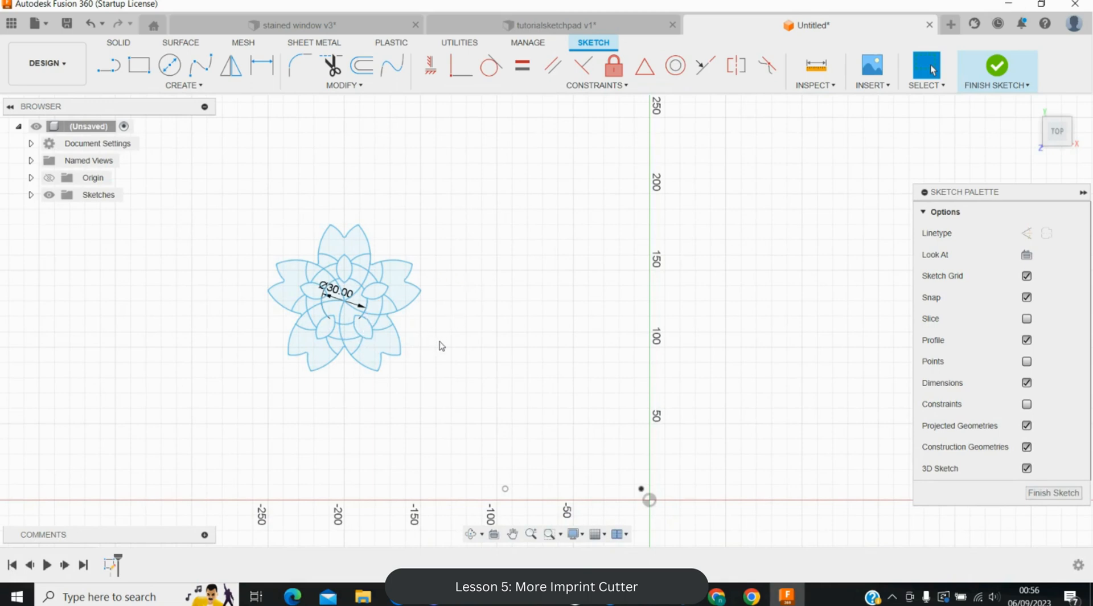
- Create a new design, orient it to the top view and start a sketch on the horizontal plane
left_click(951, 26)
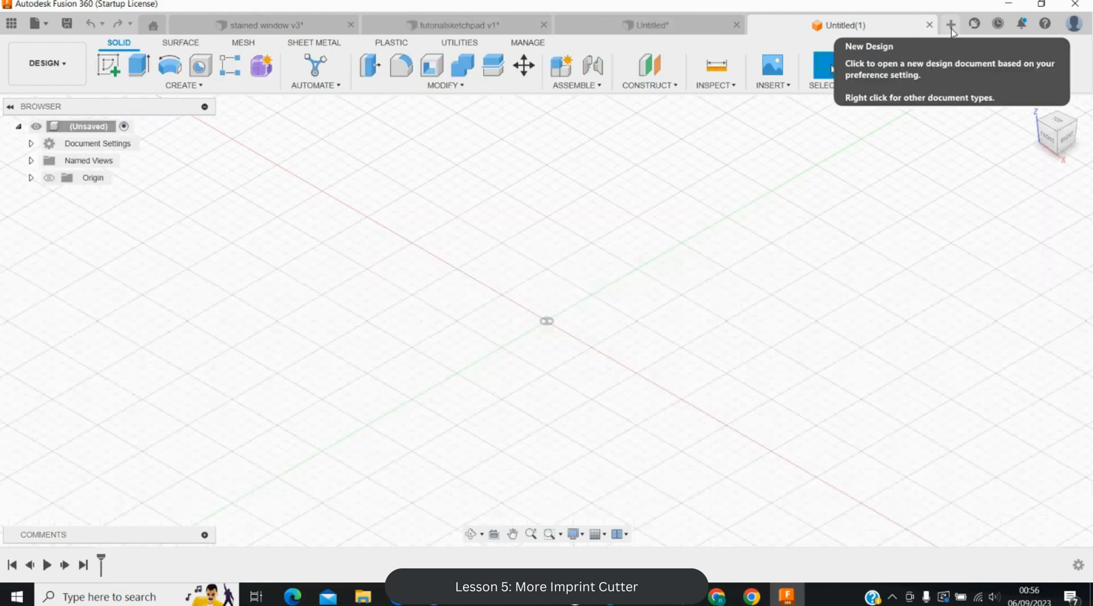
left_click(1061, 124)
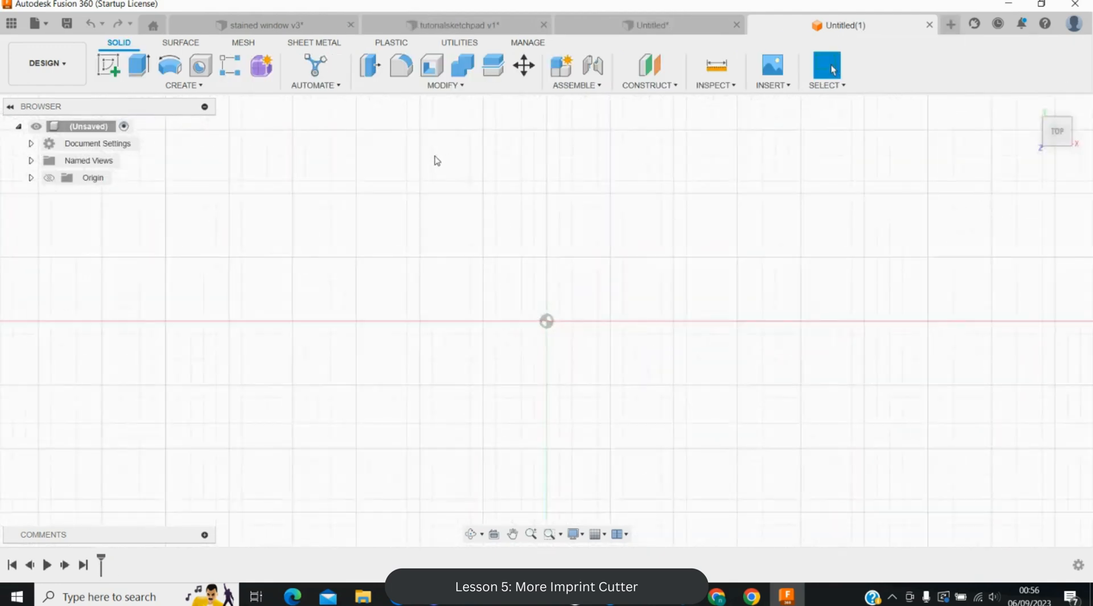
left_click(108, 66)
left_click(580, 276)
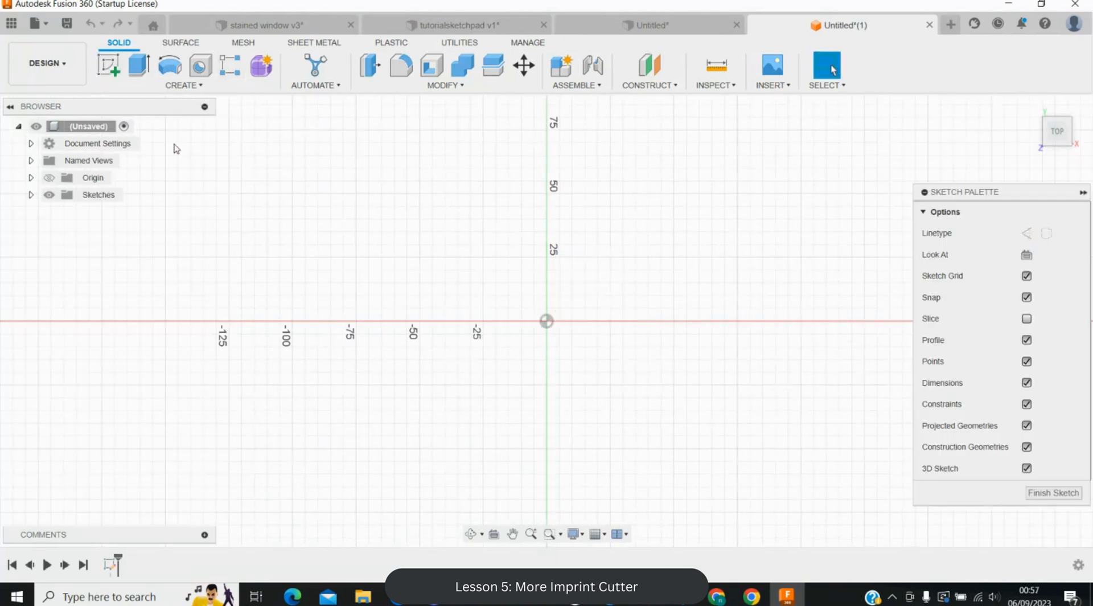
- Sketch a vertical line about 50 mm long to the left of the origin, ending on the horizontal axis
left_click(108, 66)
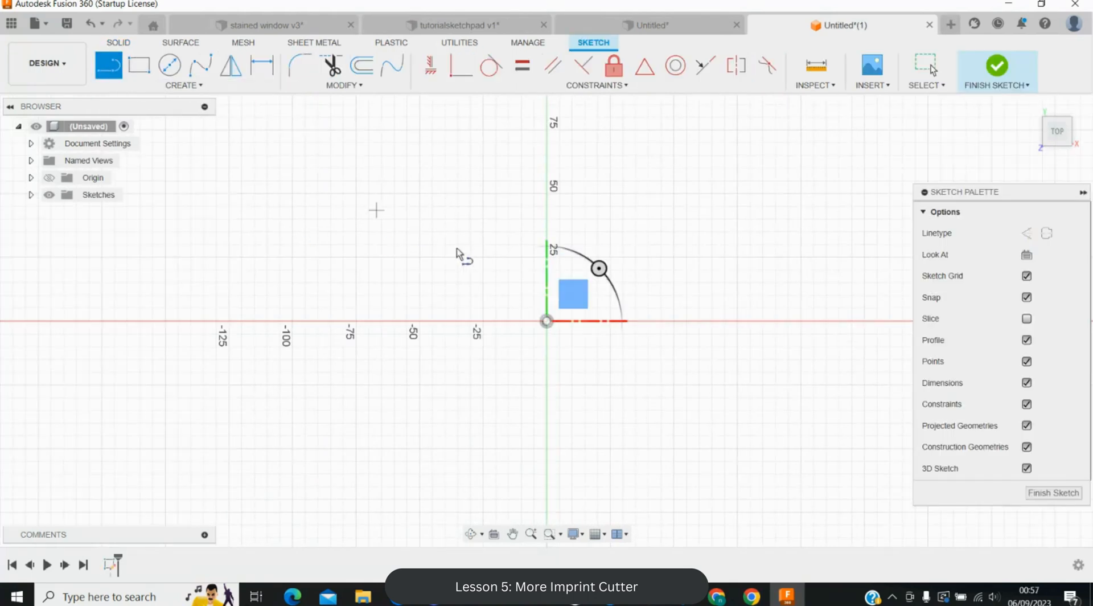
left_click(419, 193)
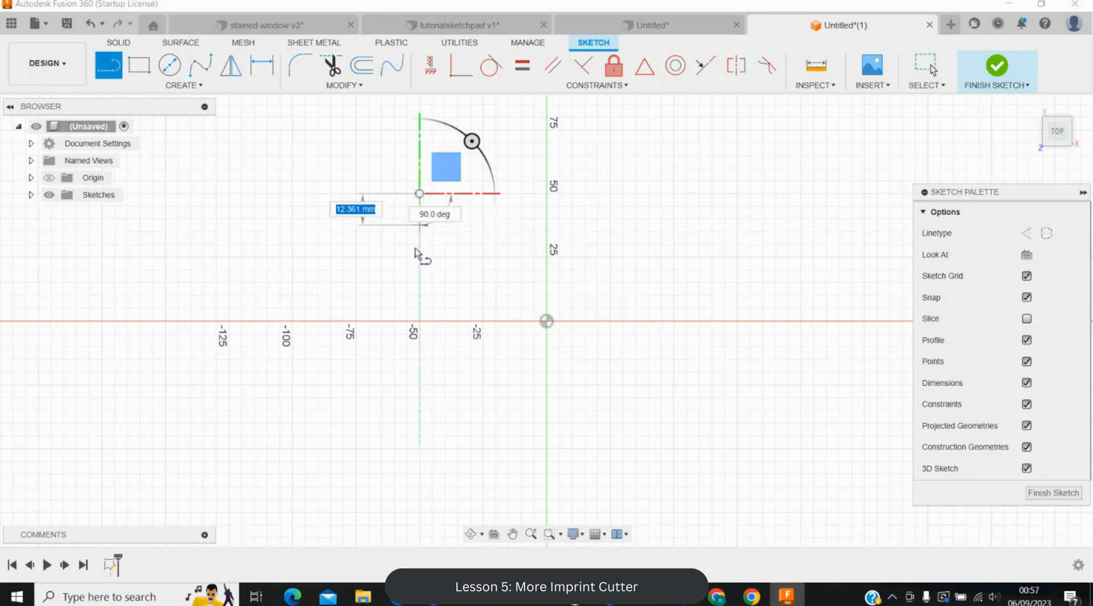
left_click(419, 321)
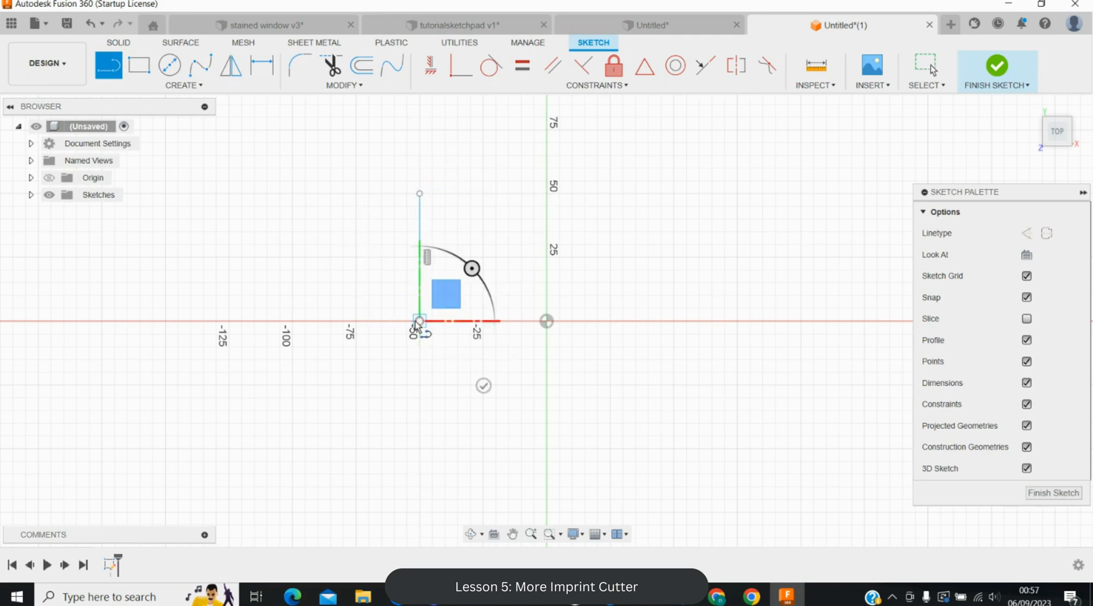
key("Escape")
scroll(371, 203, "up", 3)
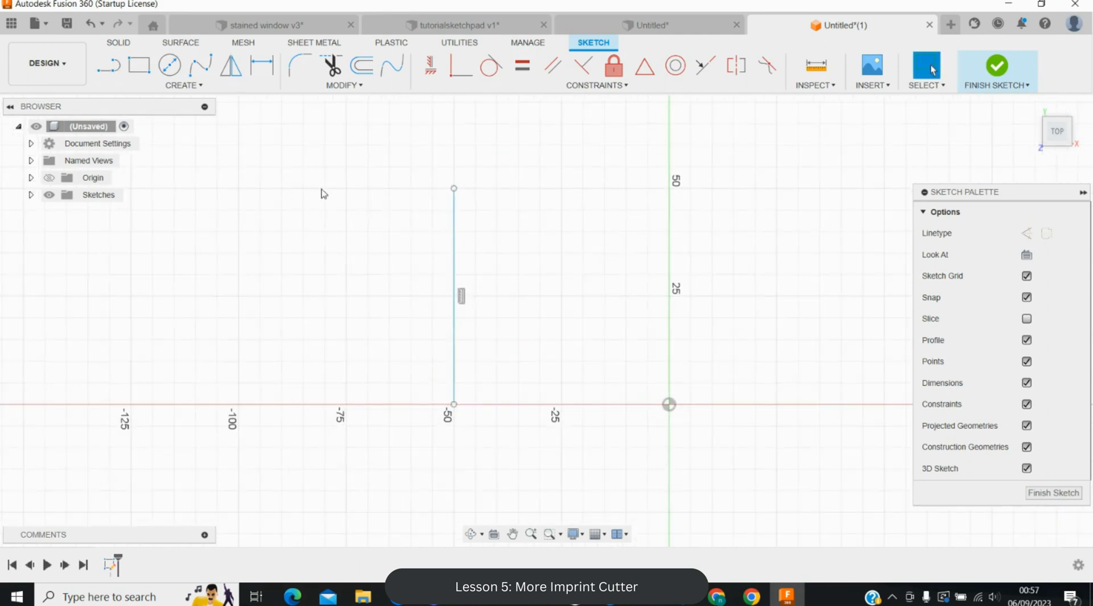
- Draw a 3-point arc of about 31 mm radius between the vertical line's endpoints, bulging to the left
left_click(184, 86)
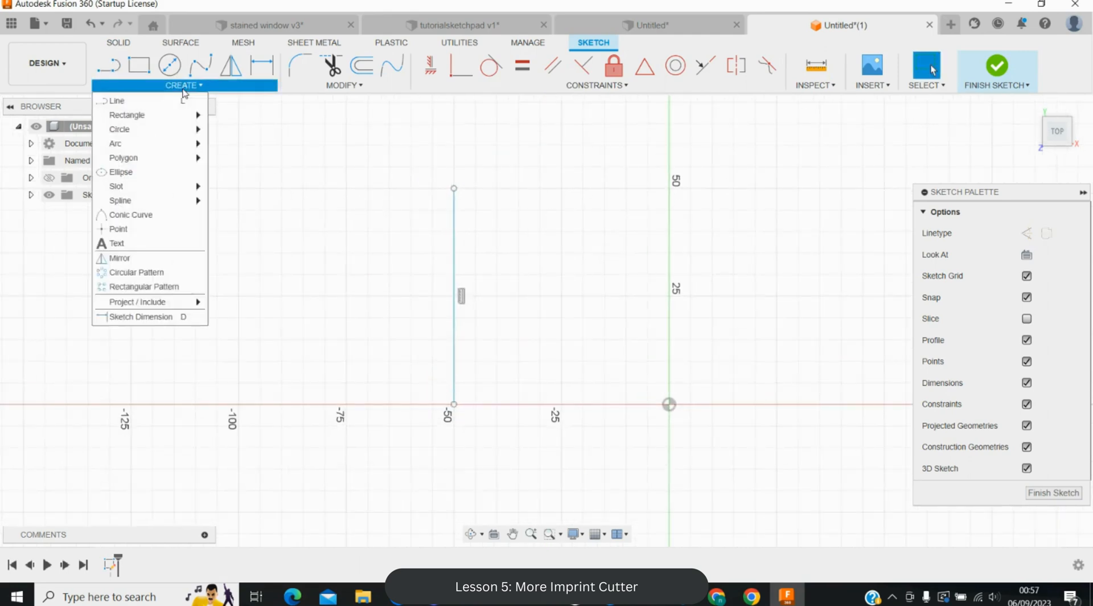
mouse_move(178, 144)
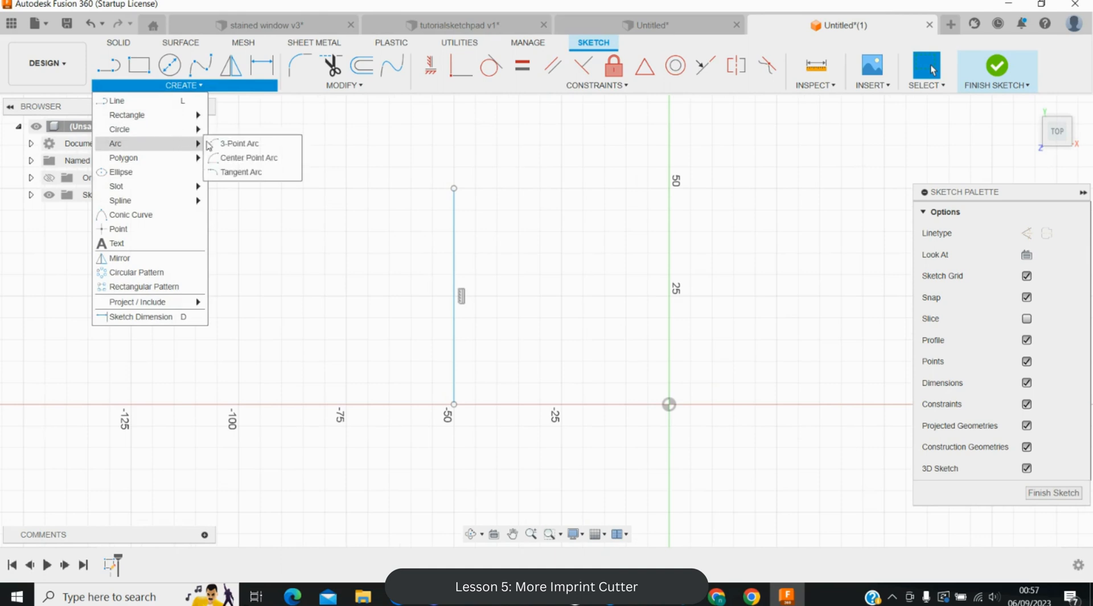
left_click(228, 143)
left_click(453, 188)
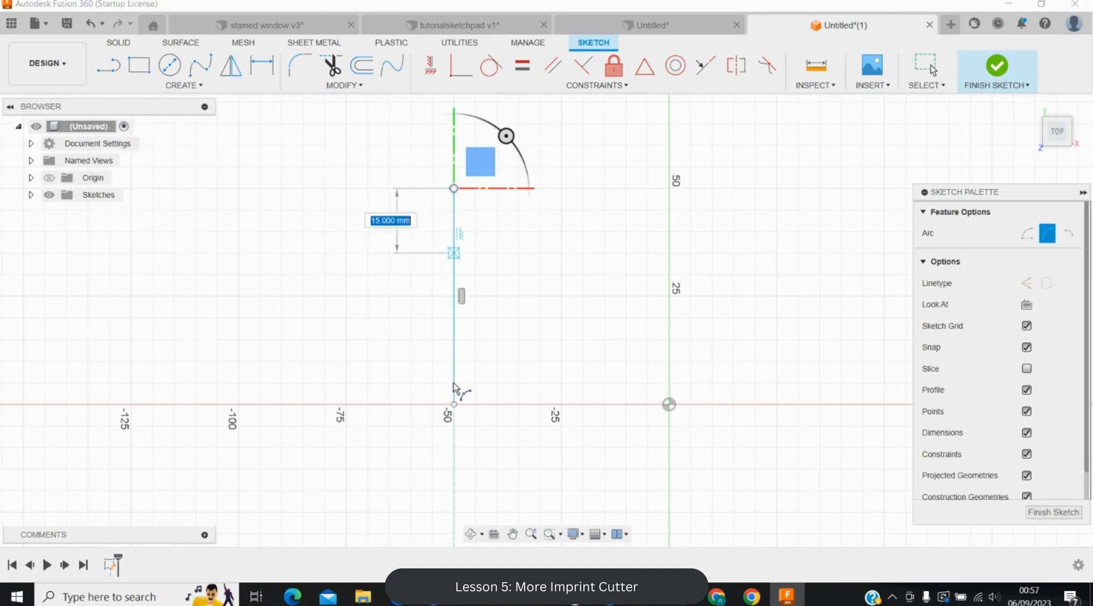
left_click(453, 404)
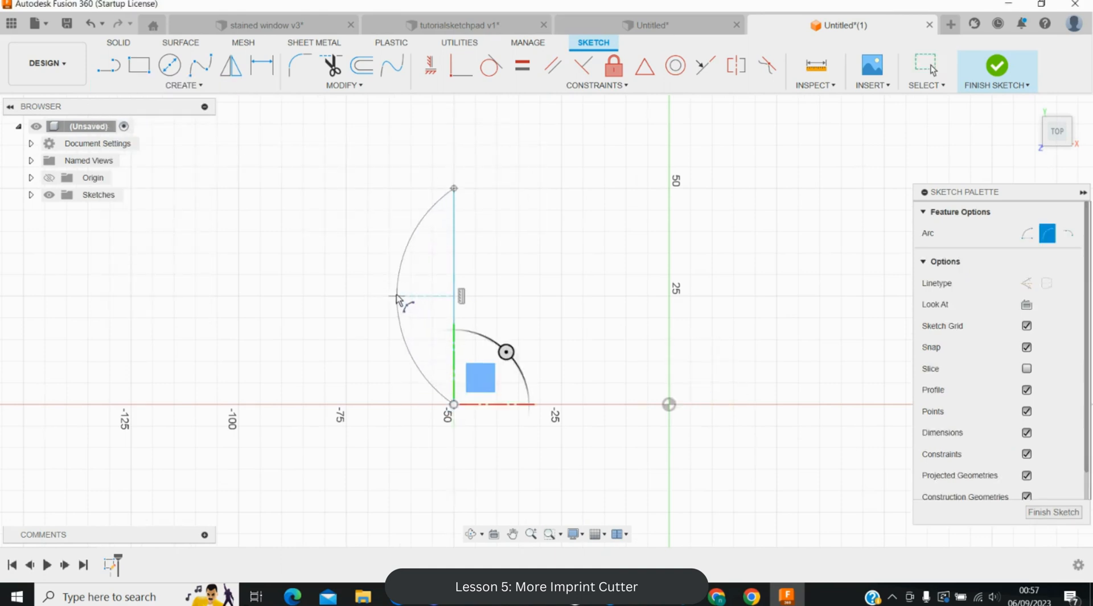
left_click(398, 296)
key("Escape")
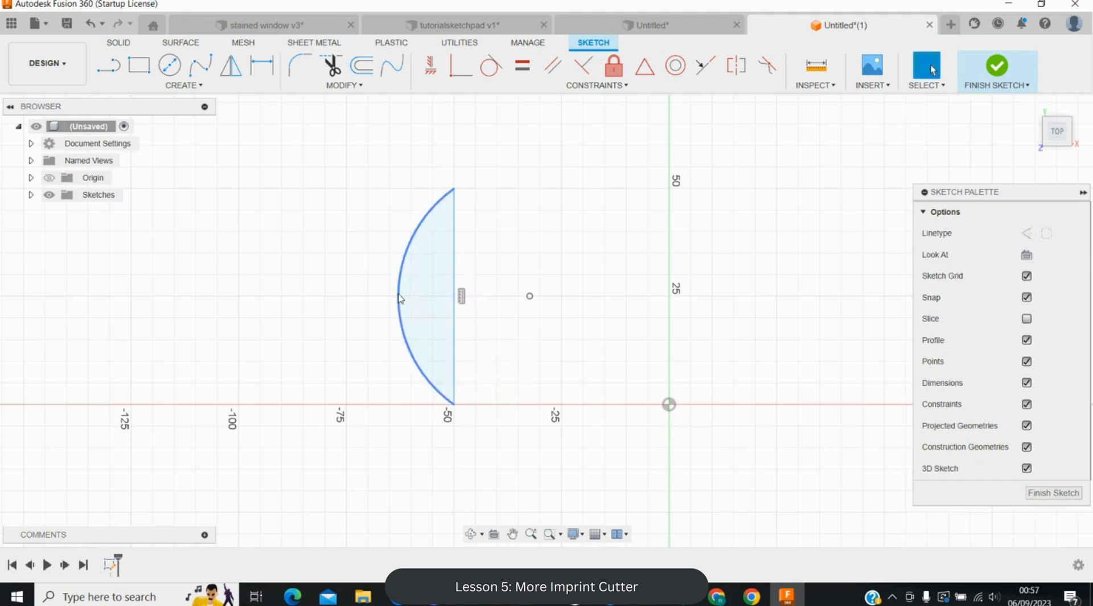
- Mirror the arc across the vertical line to form a closed petal outline
left_click(230, 70)
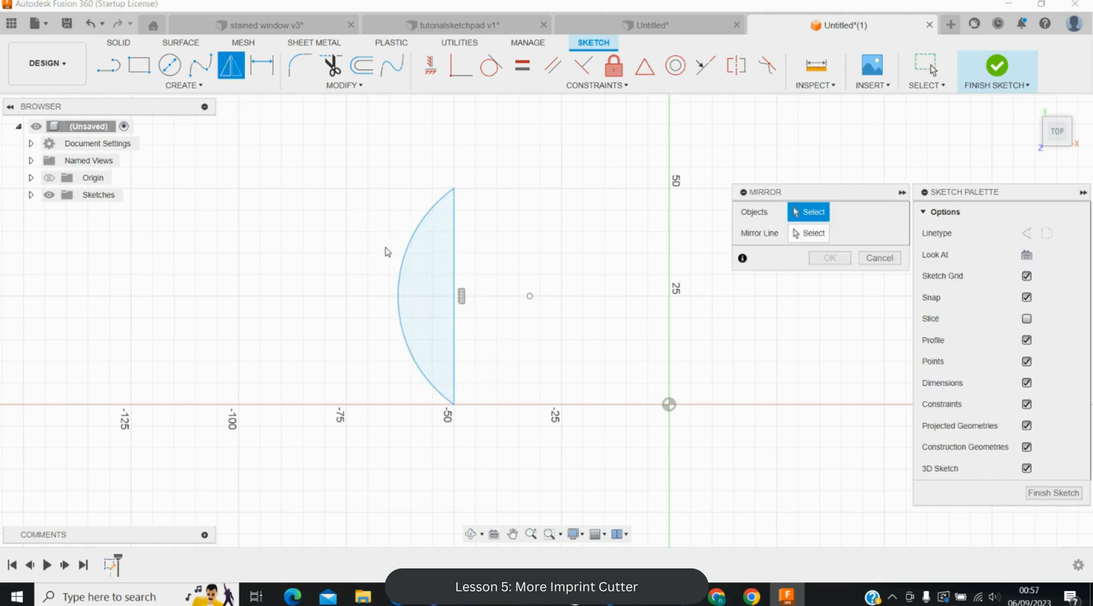
left_click(401, 271)
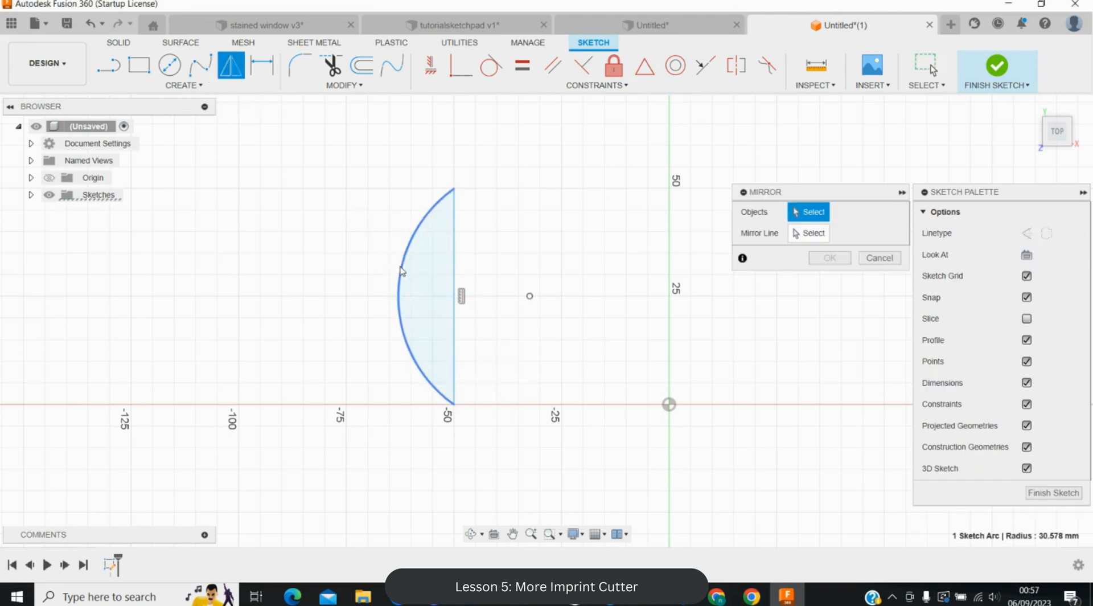
left_click(809, 233)
left_click(454, 302)
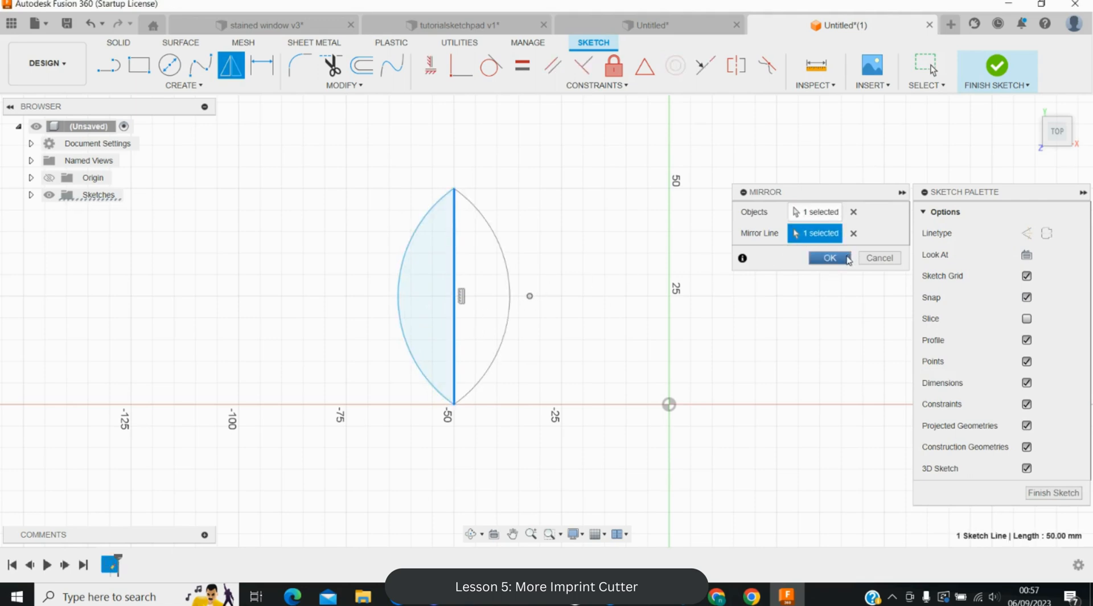
left_click(829, 257)
scroll(445, 218, "up", 4)
scroll(444, 218, "up", 2)
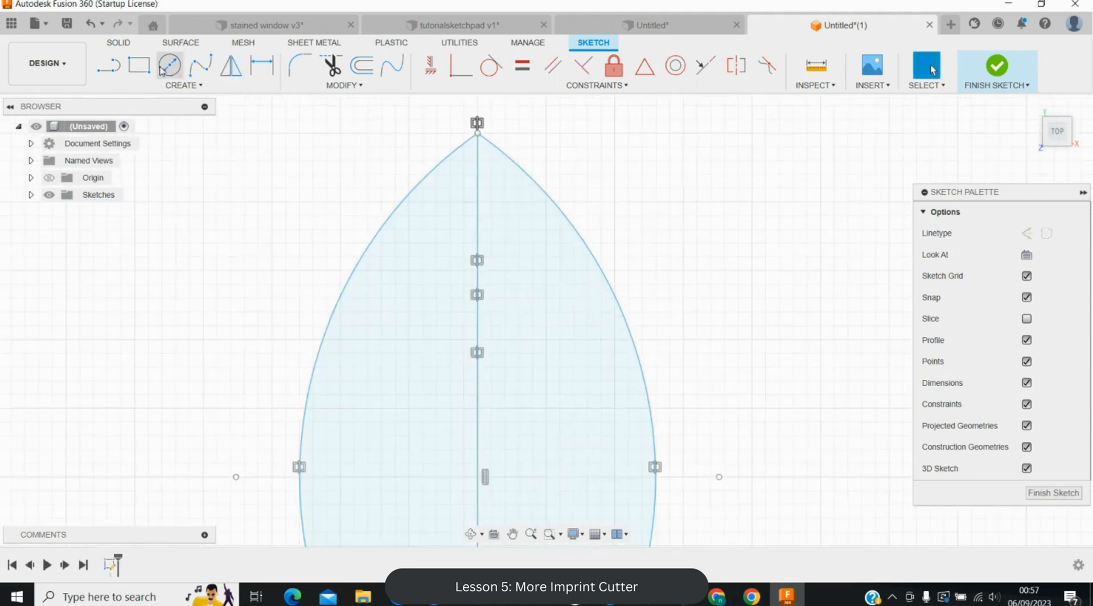
left_click(184, 84)
mouse_move(166, 144)
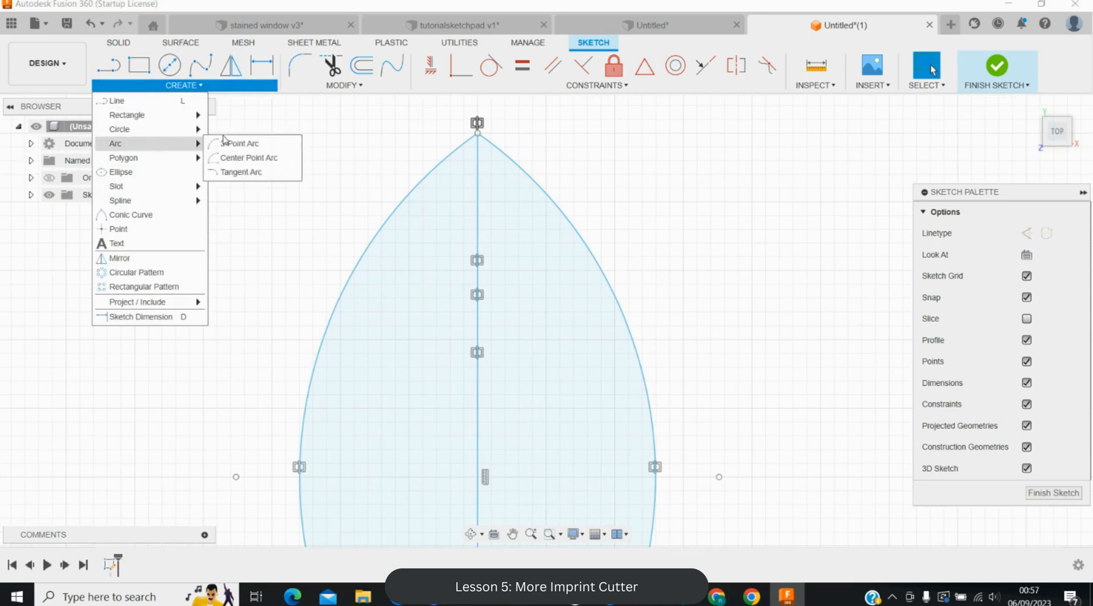
left_click(239, 144)
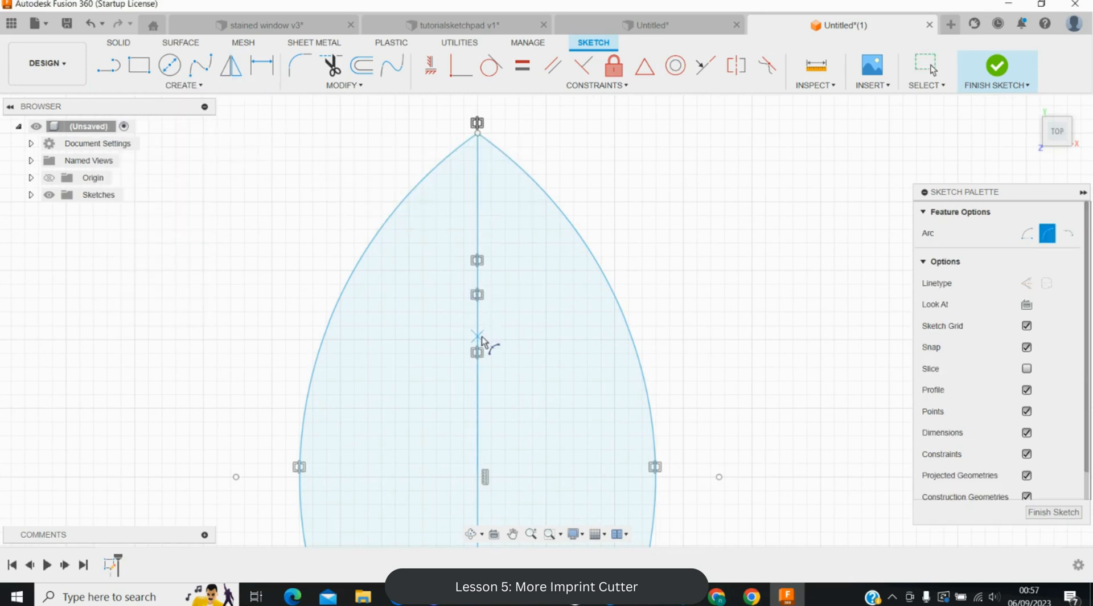
left_click(629, 26)
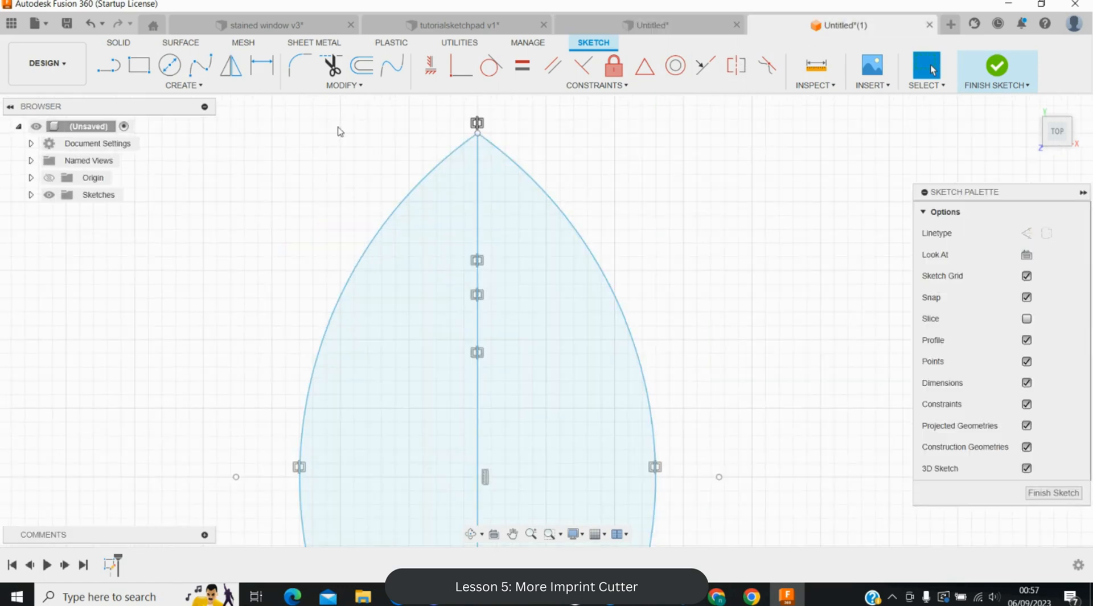
- Draw a 3-point arc of about 15 mm radius from the petal's centre line up to its left edge near the tip
left_click(187, 86)
mouse_move(147, 143)
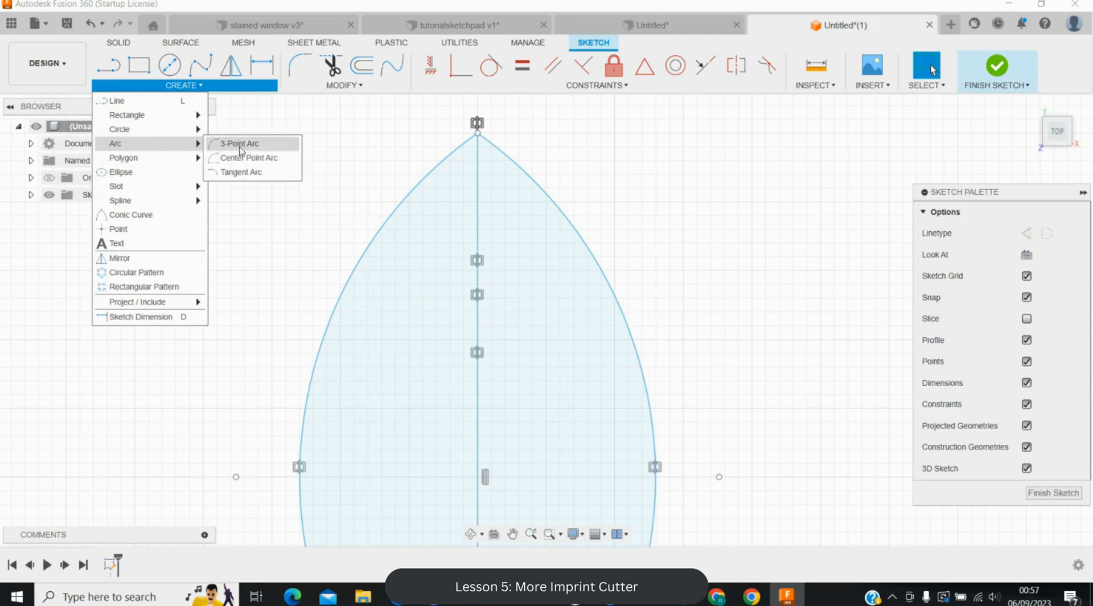
left_click(245, 156)
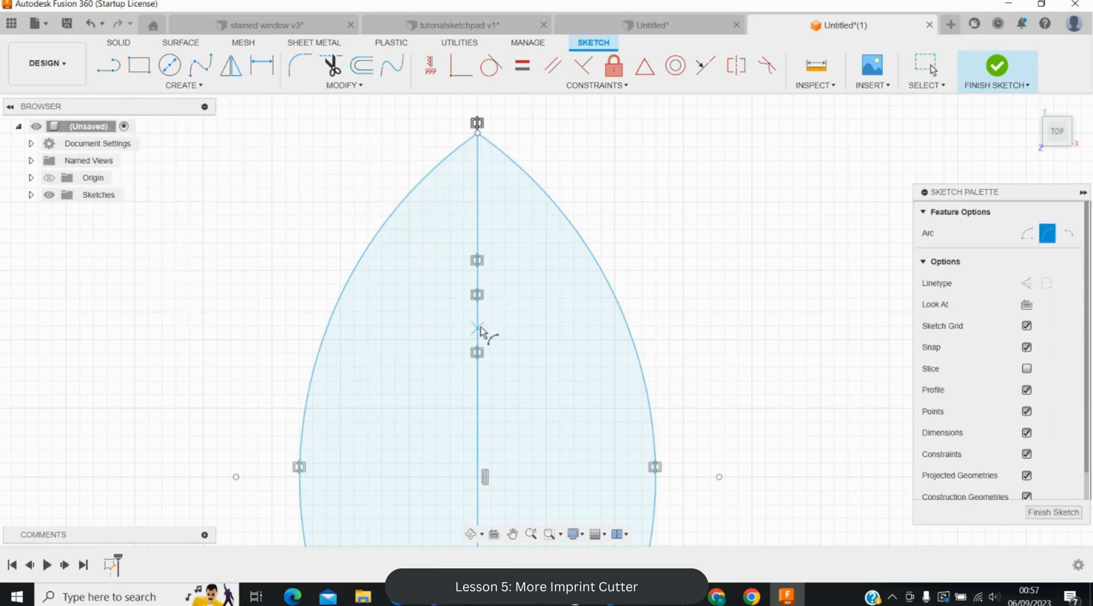
left_click(477, 260)
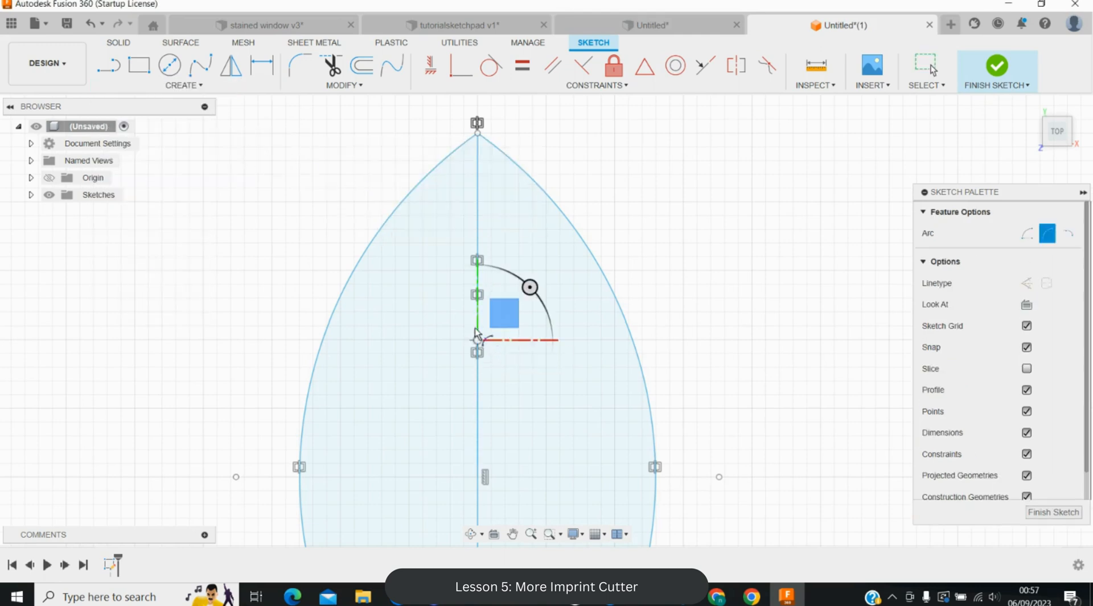
left_click(382, 226)
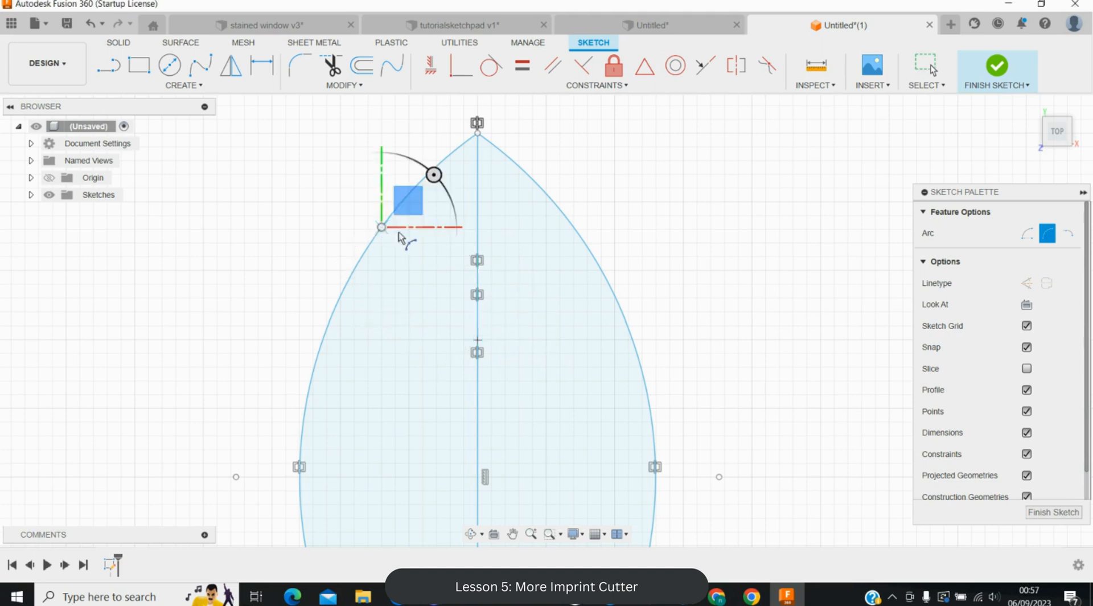
left_click(422, 256)
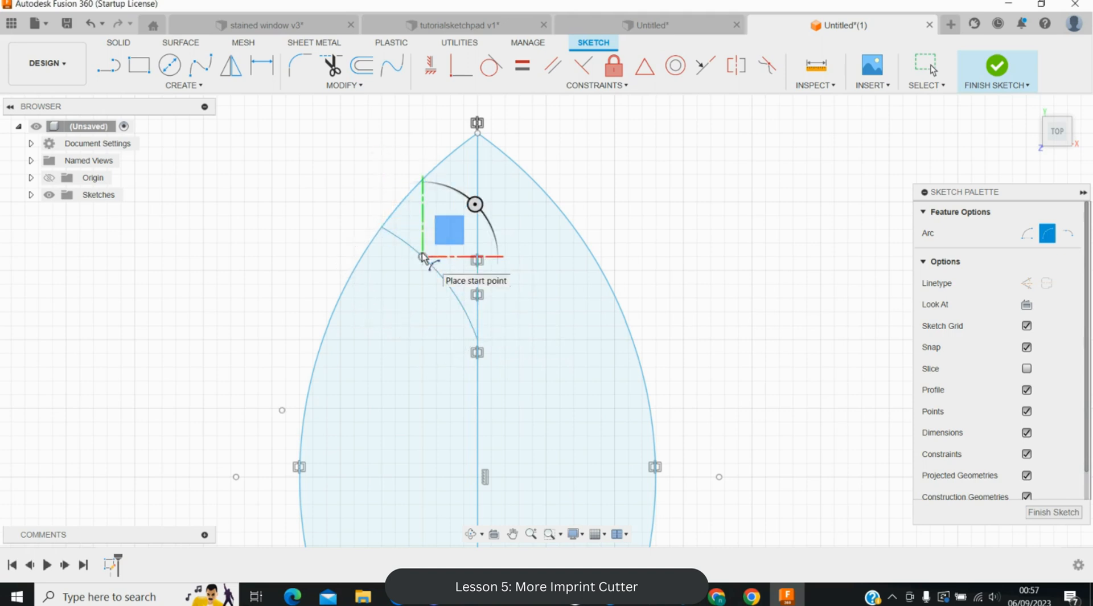
key("Escape")
- Mirror the small upper arc across the petal's centre line
left_click(231, 64)
left_click(442, 265)
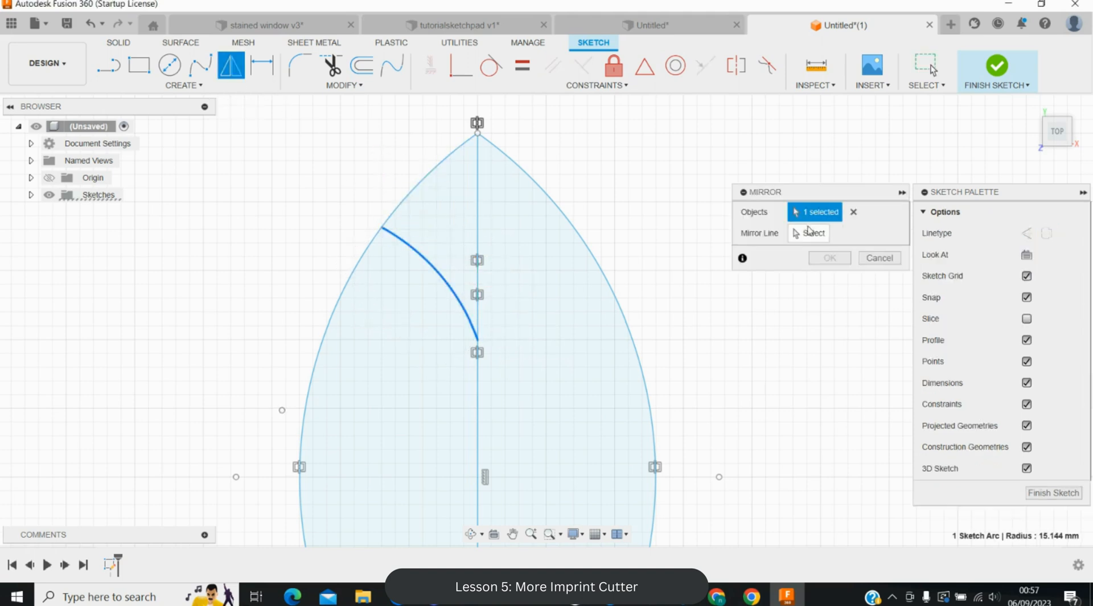
left_click(480, 264)
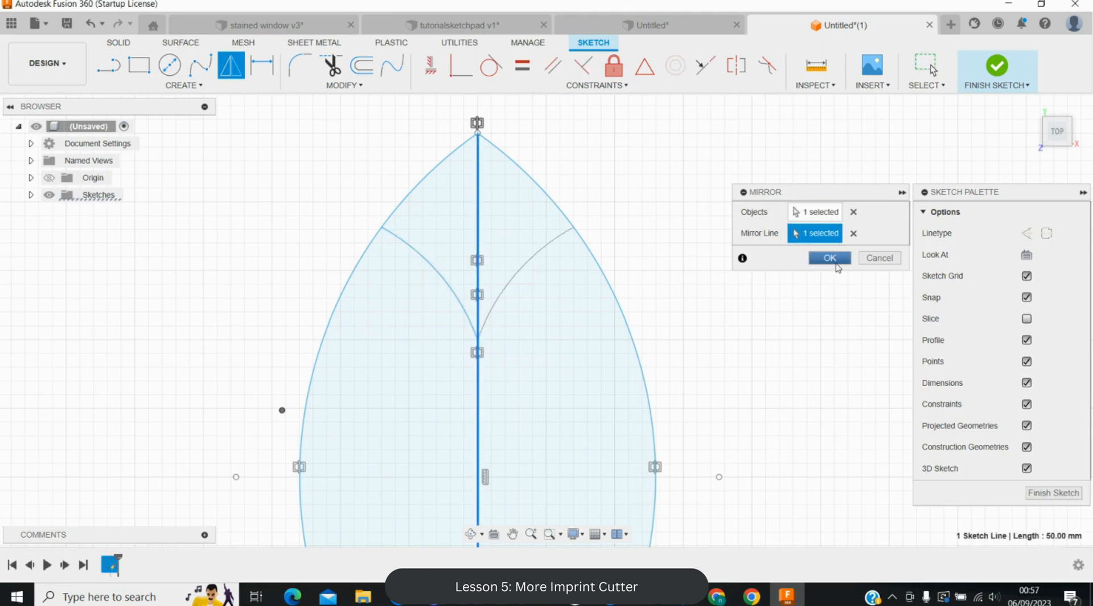
left_click(830, 257)
- Trim away the whole centre line and both outline segments above the small arcs, leaving a notched petal
scroll(705, 236, "down", 1)
scroll(705, 236, "down", 1)
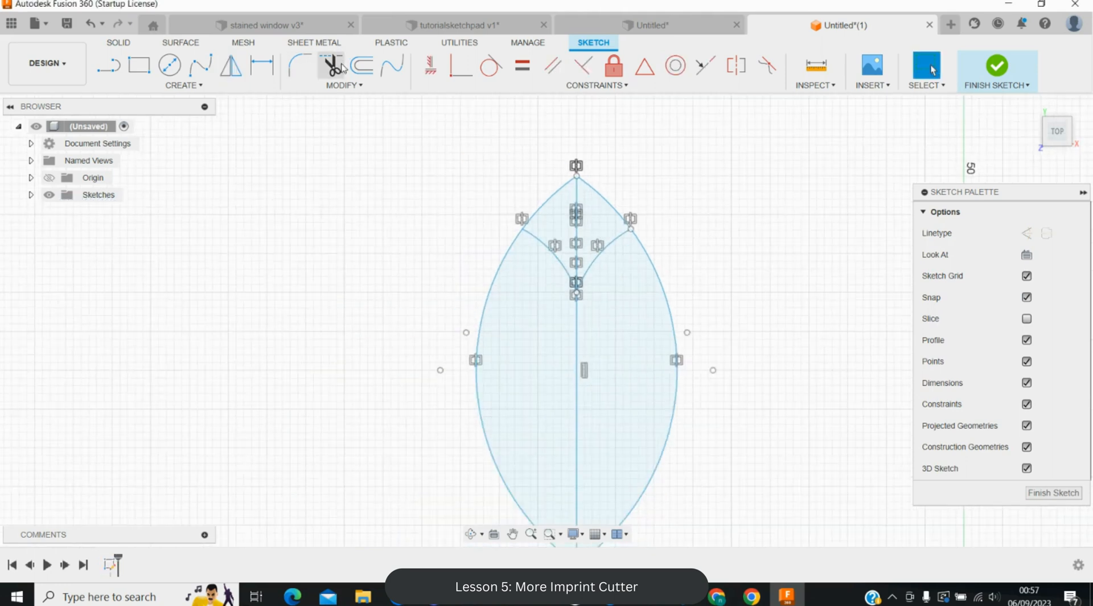
left_click(331, 64)
left_click(577, 345)
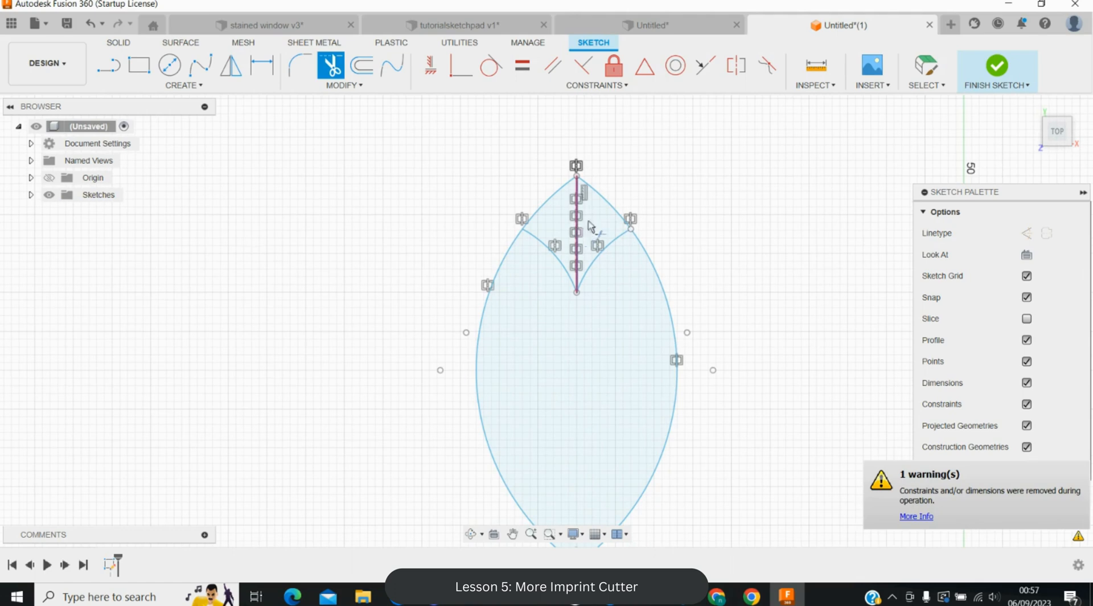
left_click(577, 239)
left_click(603, 201)
left_click(546, 208)
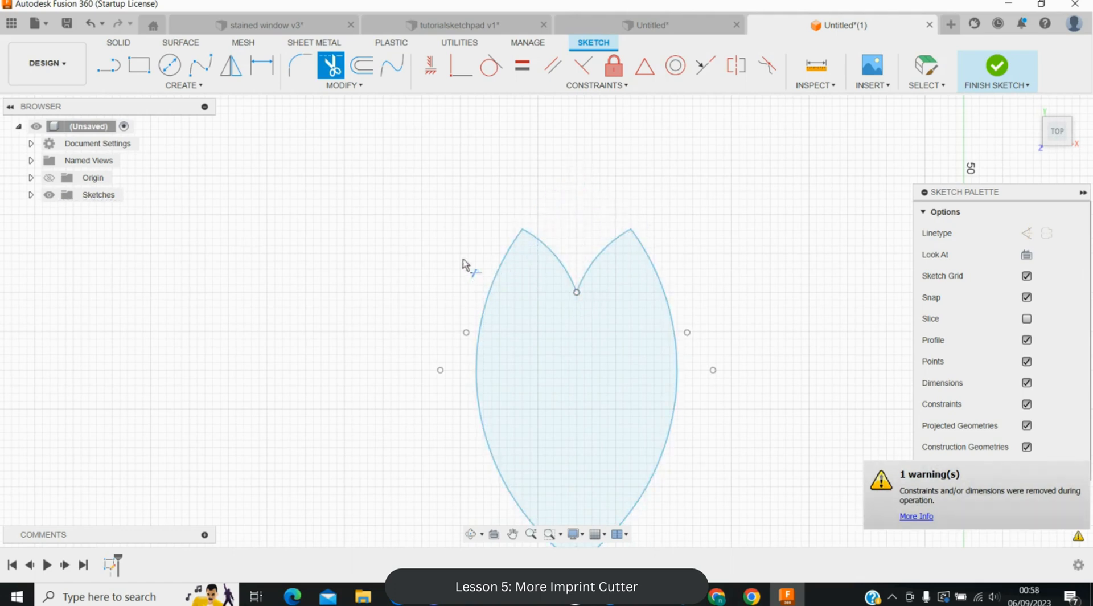
- Fillet the inner corner of the petal's notch and its right tip with a 1 mm radius
key("f")
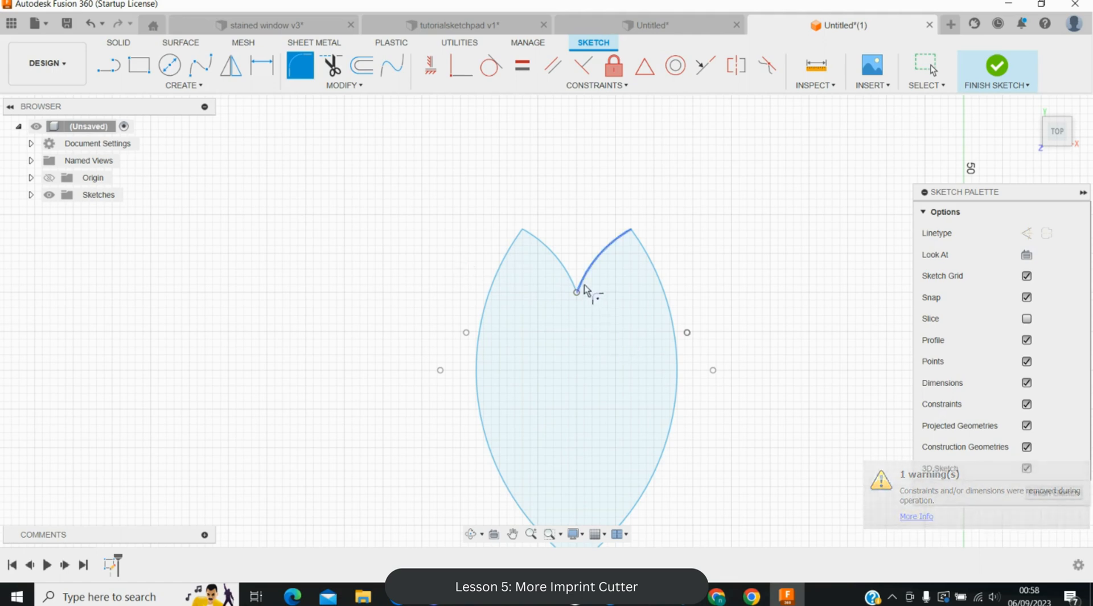
left_click(578, 289)
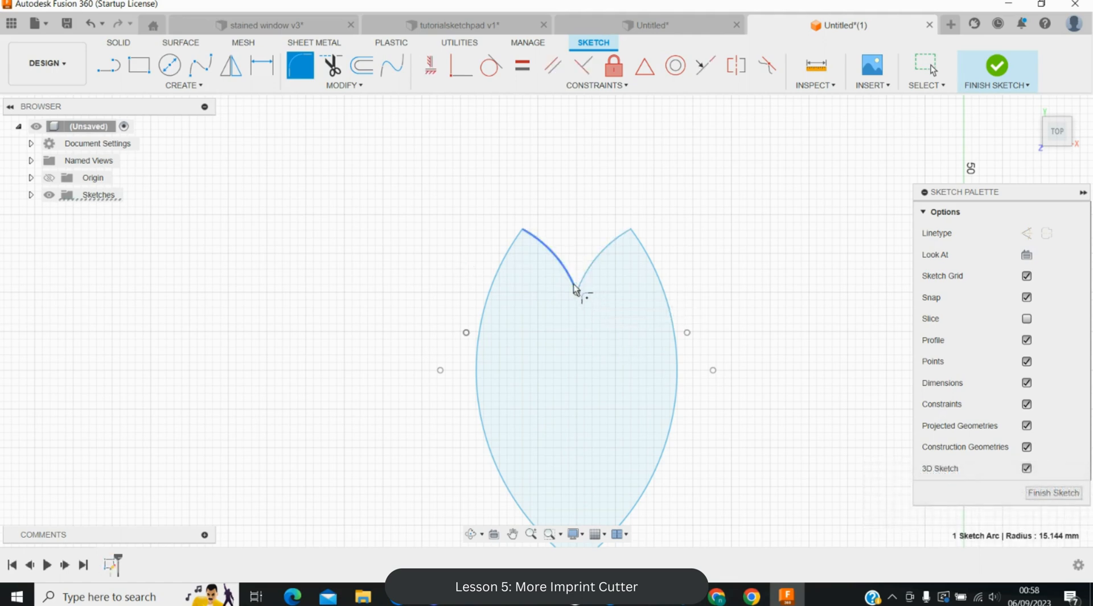
left_click(577, 289)
type("1")
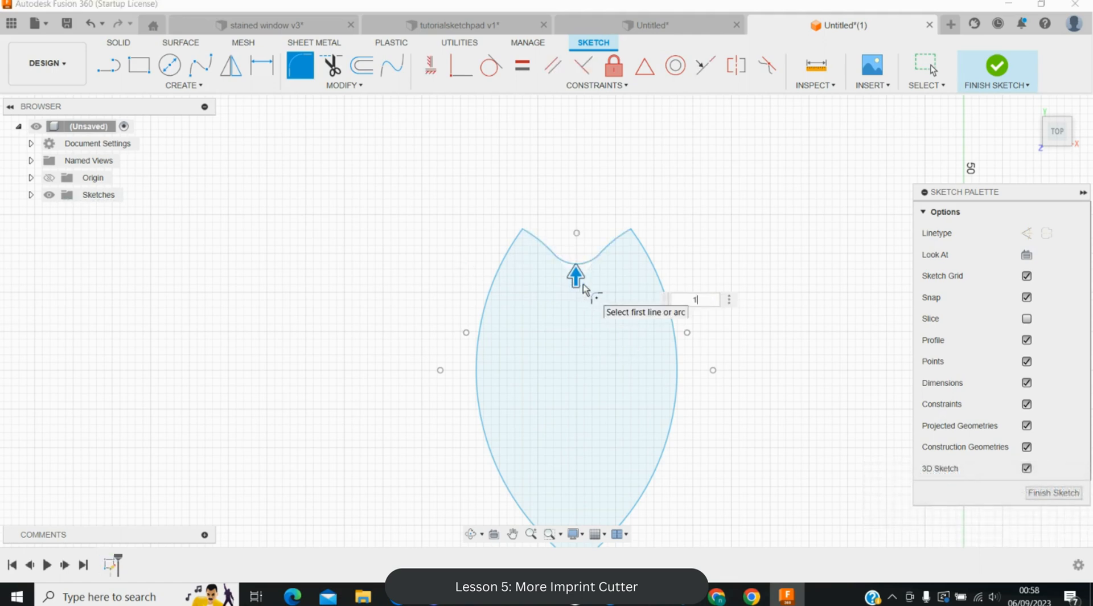
key("Return")
left_click(632, 229)
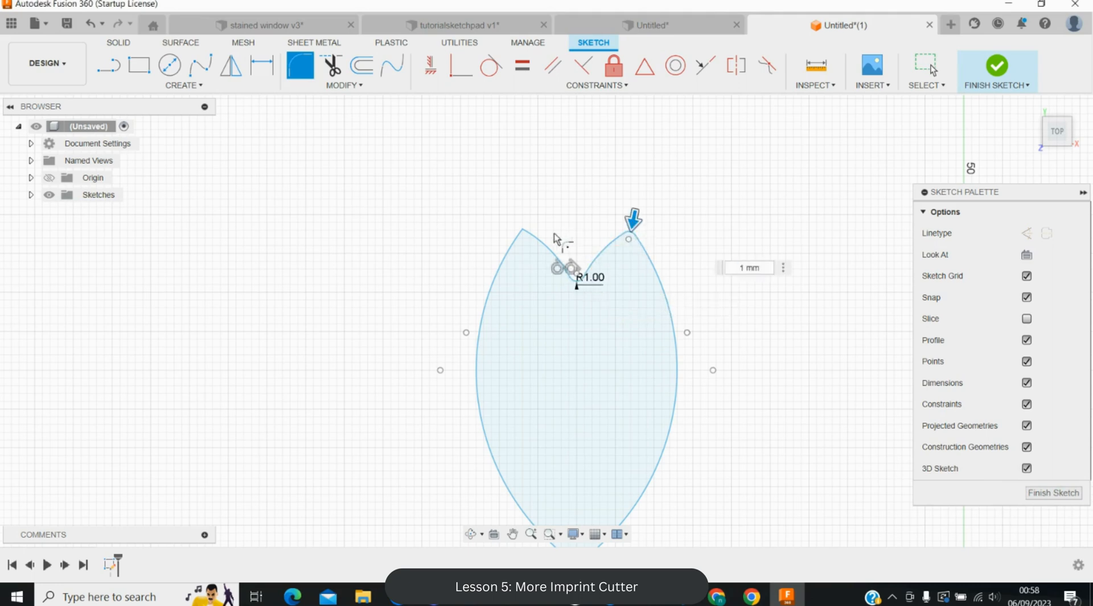
left_click(523, 233)
key("Escape")
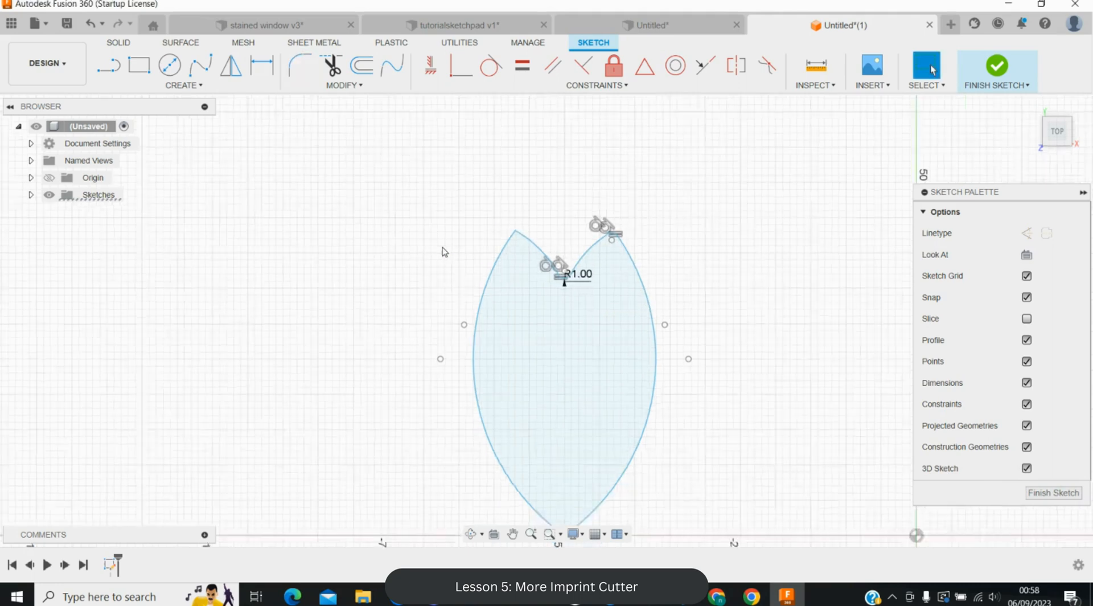
- Turn off the display of points, constraints and dimensions in the sketch
scroll(441, 254, "down", 3)
scroll(626, 349, "up", 2)
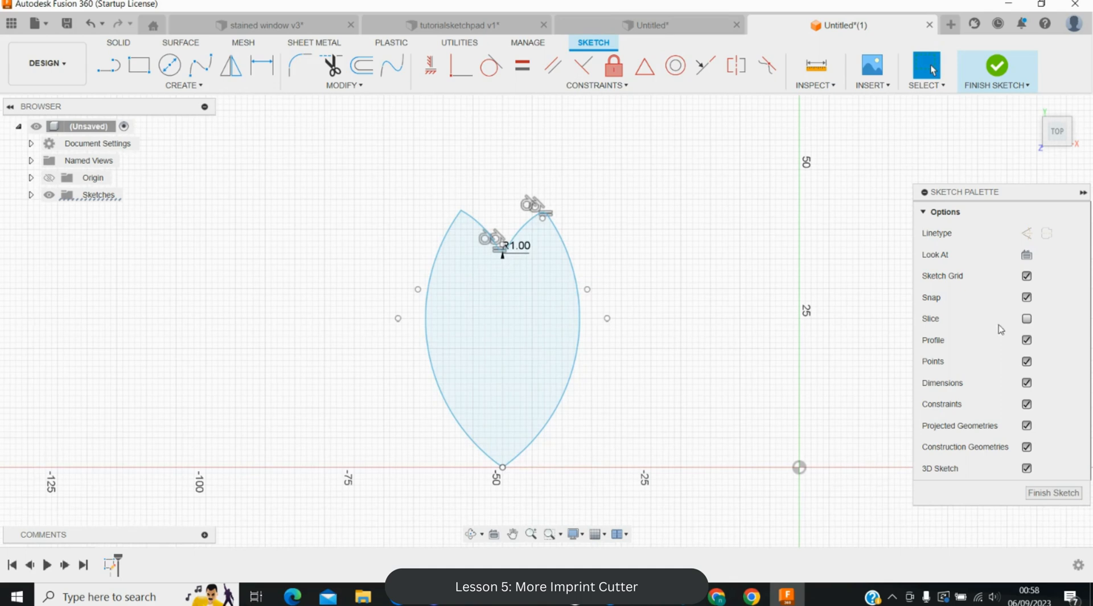
left_click(1027, 361)
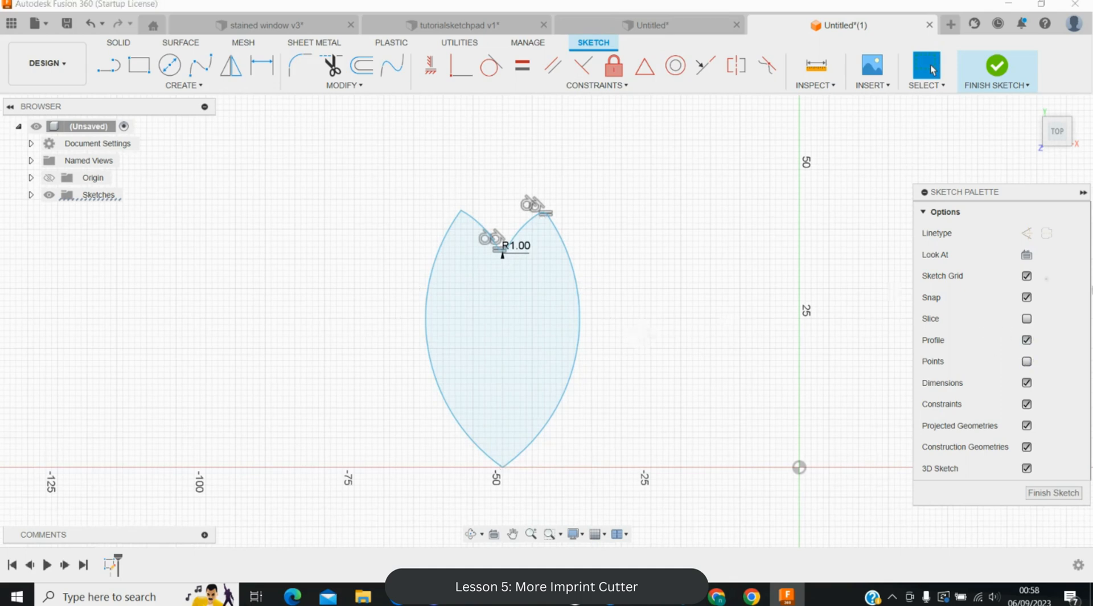
left_click(1027, 403)
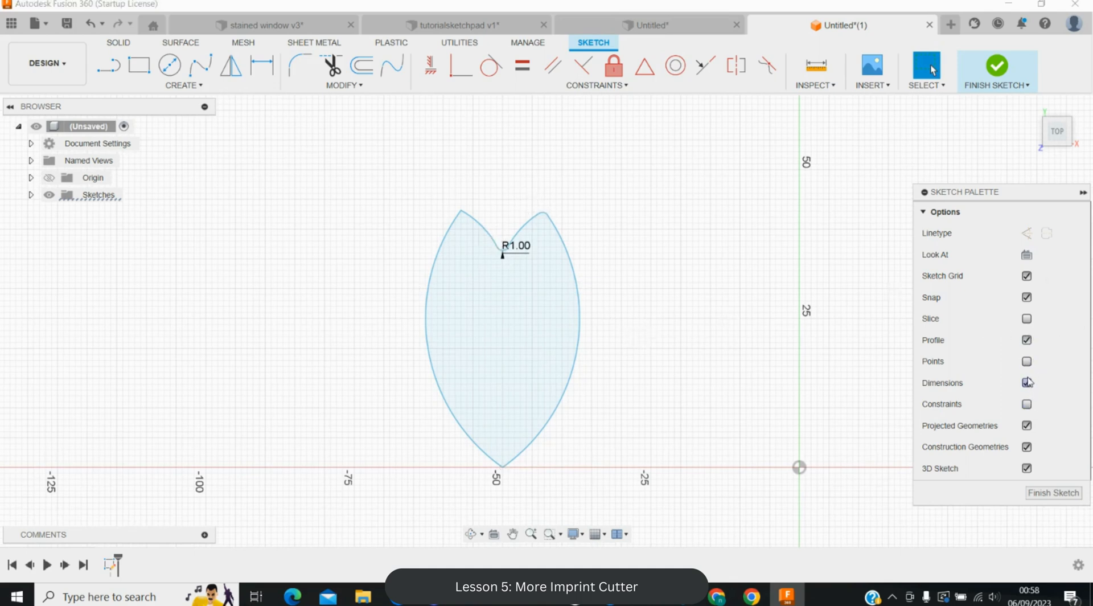
left_click(1027, 382)
- Fillet the petal's left tip with a 1 mm radius
key("f")
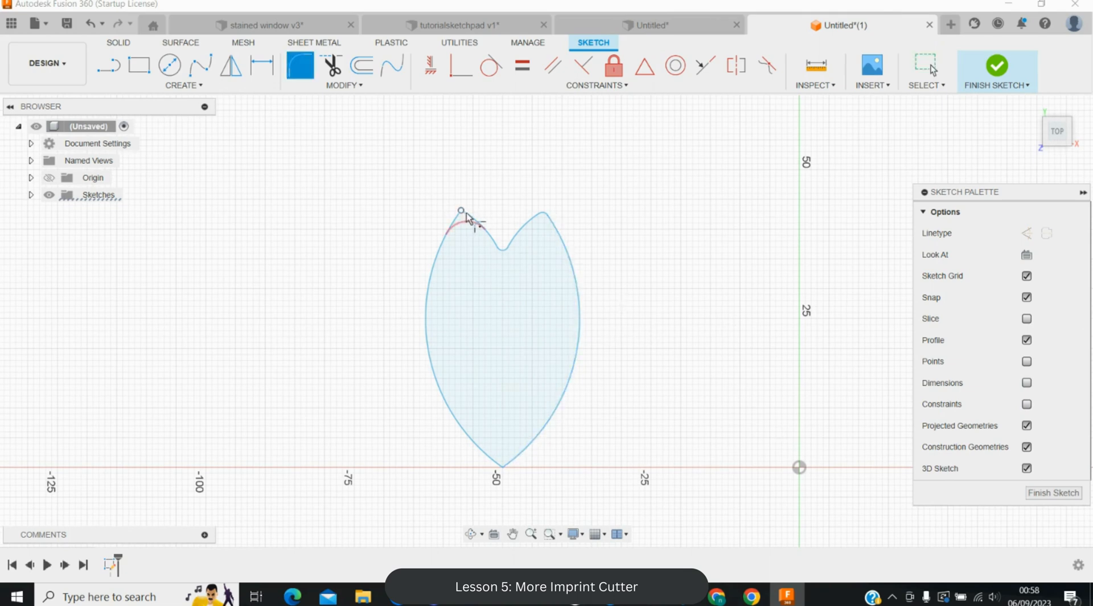
left_click(466, 213)
type("1")
key("Return")
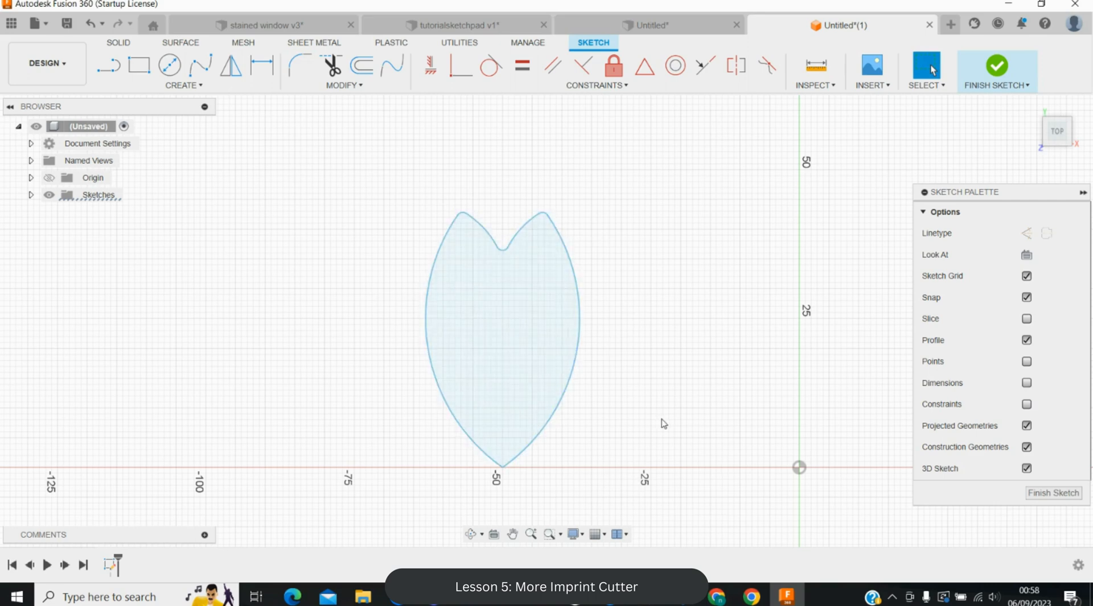
left_click(104, 62)
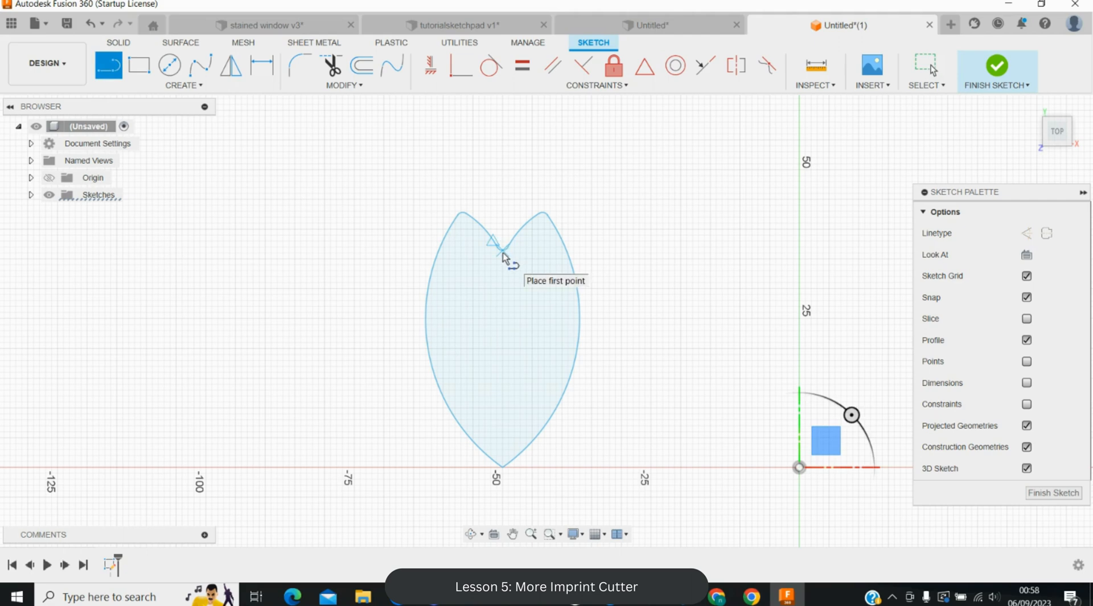
left_click(503, 251)
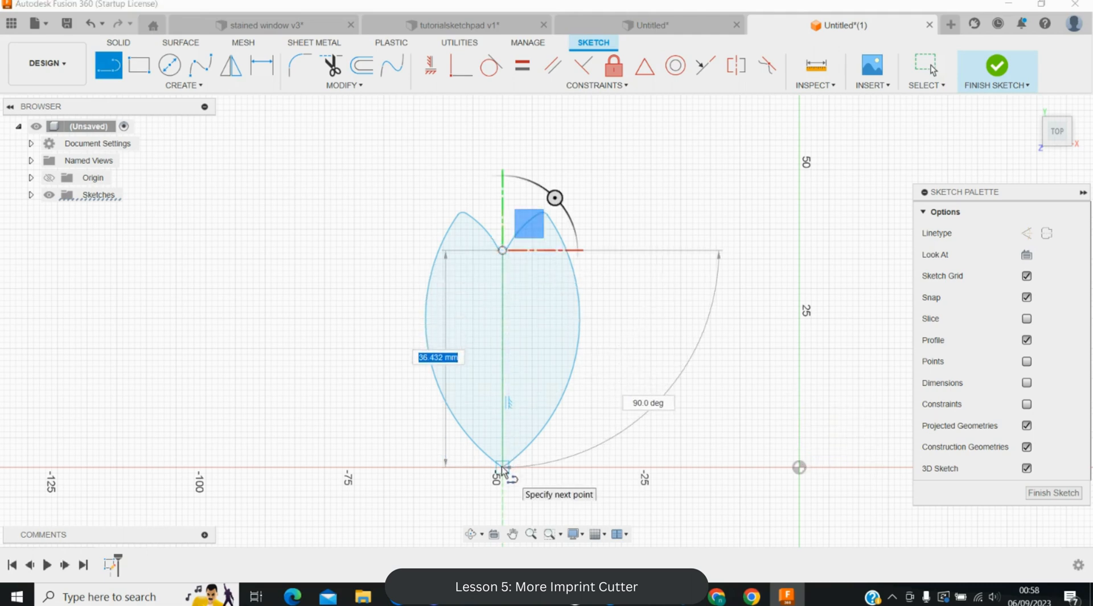
key("Escape")
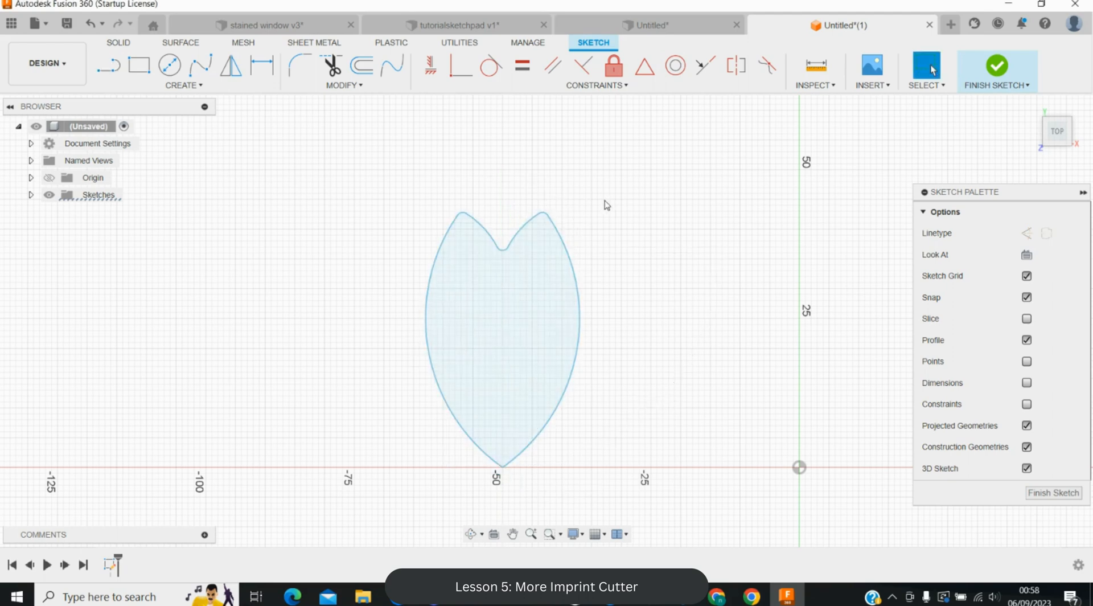
- Copy the notch's two arcs and its fillet straight down by 17 mm into the middle of the petal
scroll(595, 200, "up", 2)
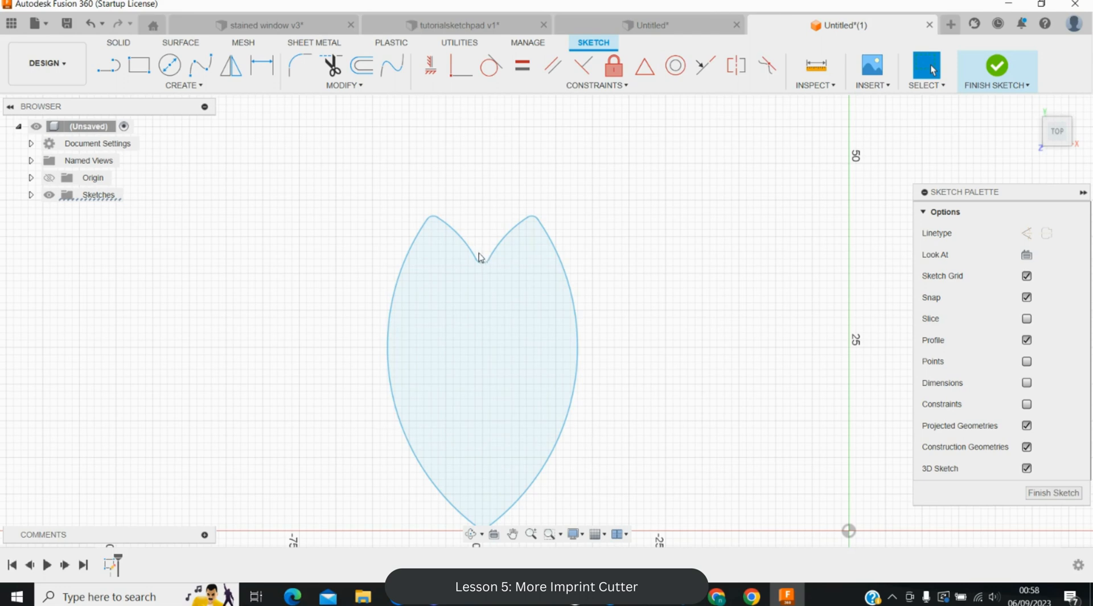
left_click(465, 244)
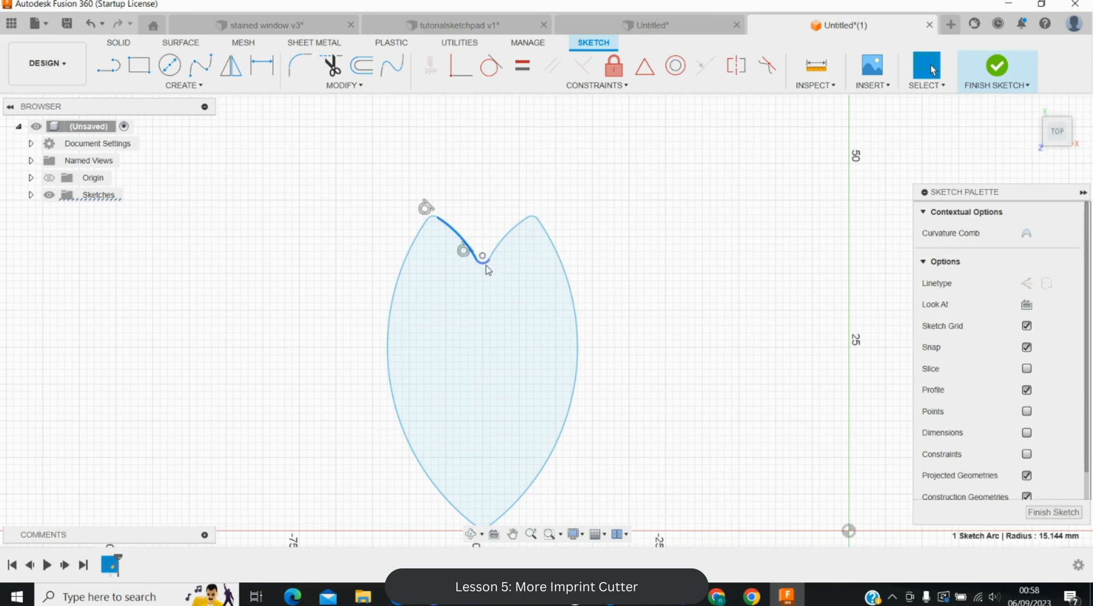
scroll(486, 266, "up", 3)
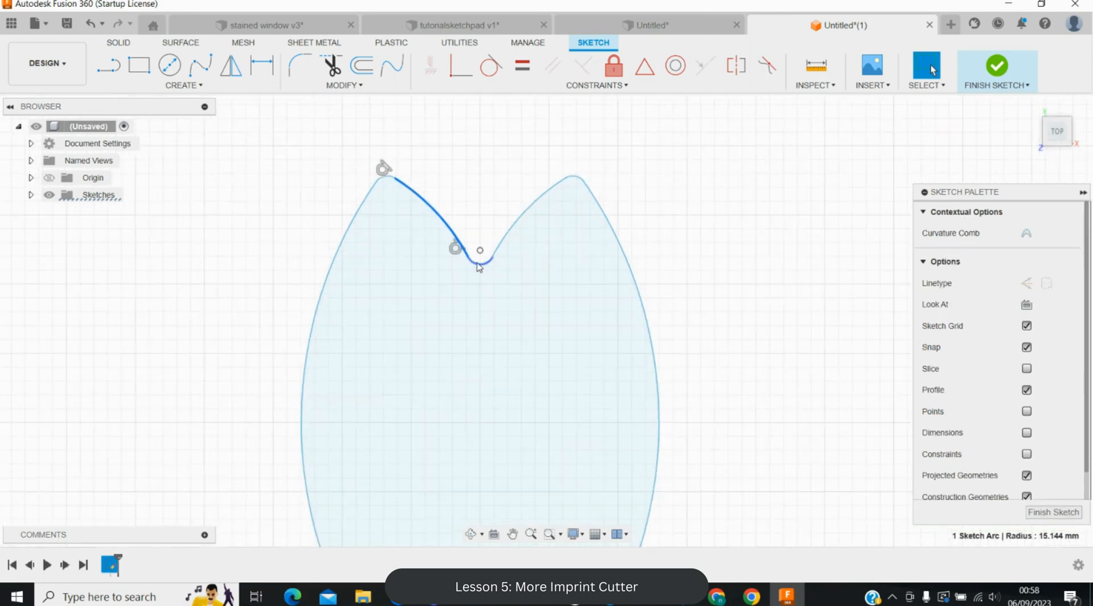
left_click(477, 267, "shift")
left_click(511, 236, "shift")
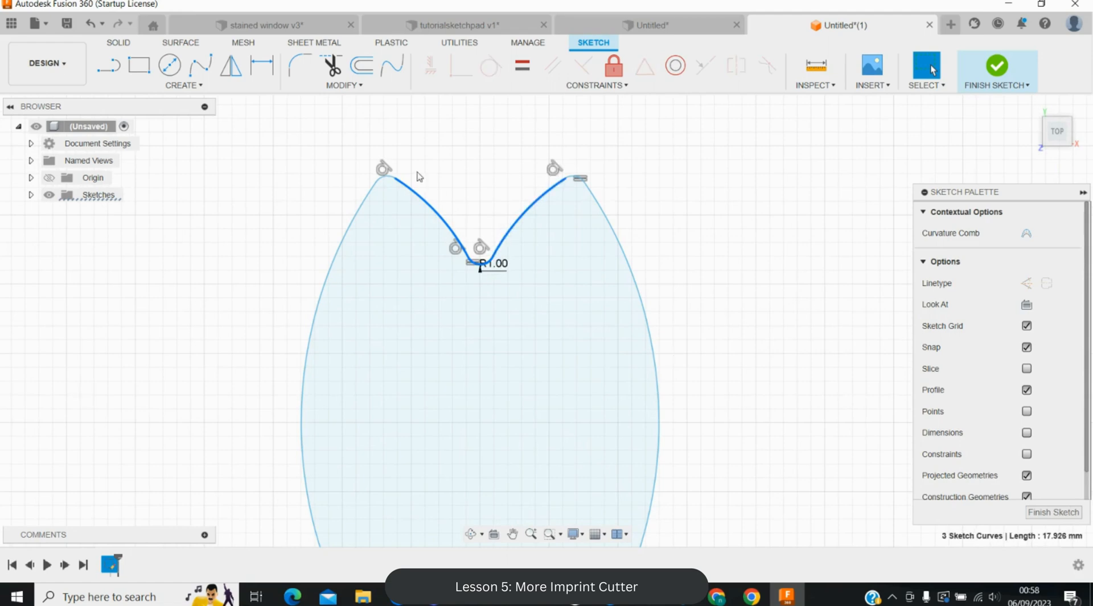
scroll(480, 166, "down", 3)
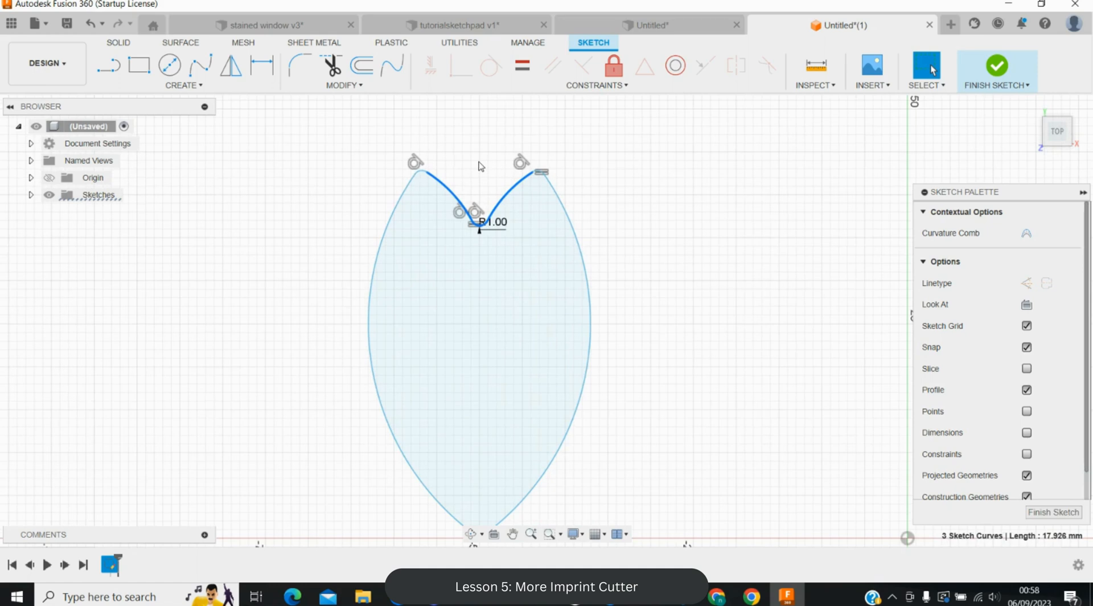
key("m")
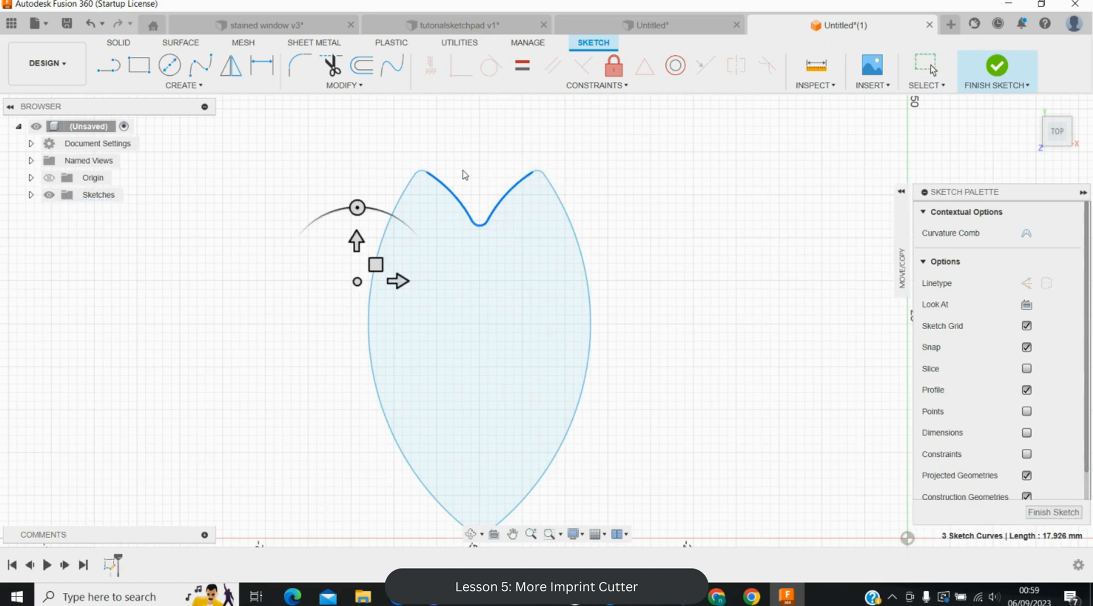
left_click_drag(356, 239, 320, 388)
key("Return")
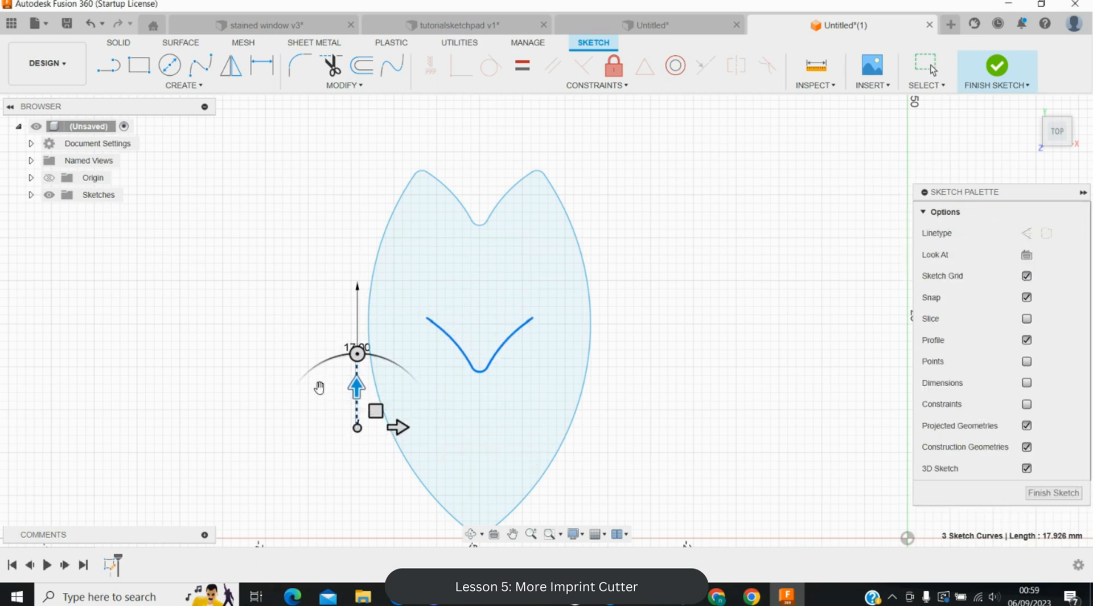
- Extend both ends of the copied V-shaped curve to the petal's side outlines
scroll(235, 395, "down", 1)
scroll(255, 446, "up", 2)
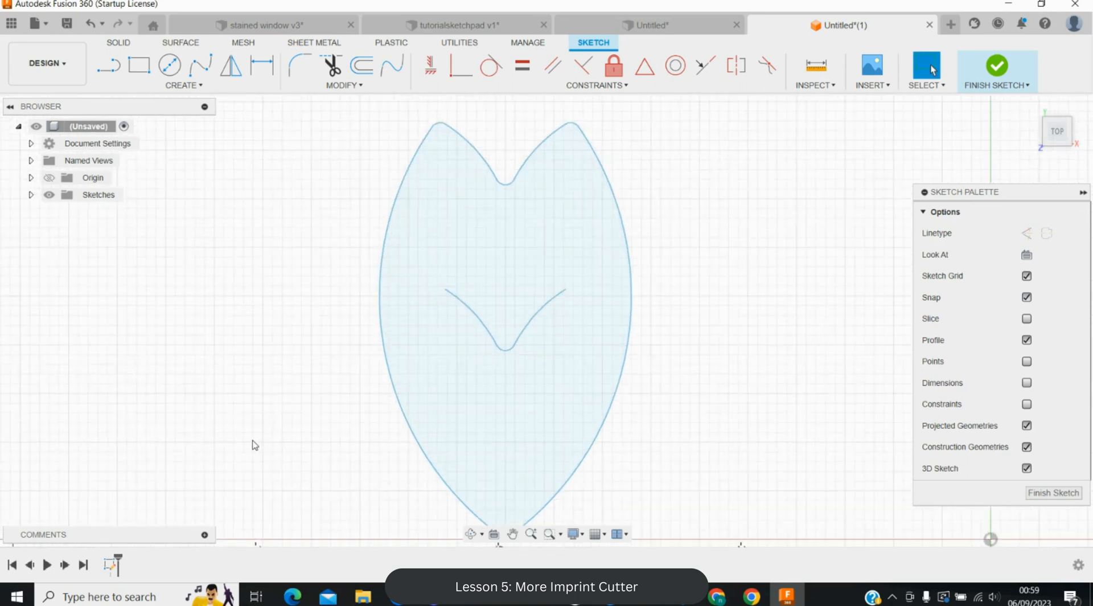
left_click(352, 89)
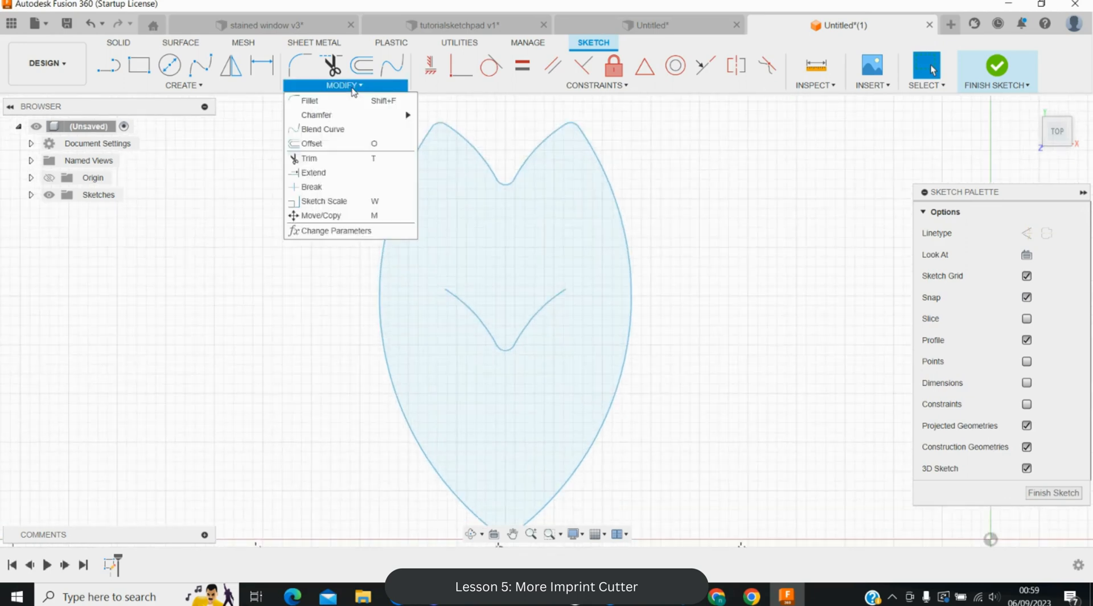
left_click(312, 172)
left_click(456, 298)
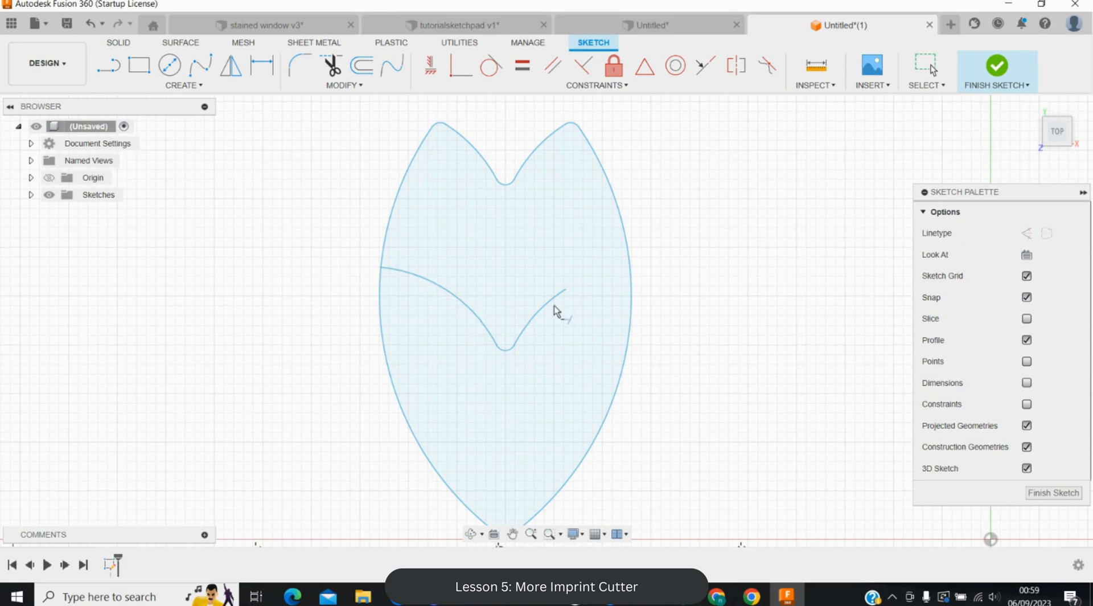
left_click(542, 312)
key("Escape")
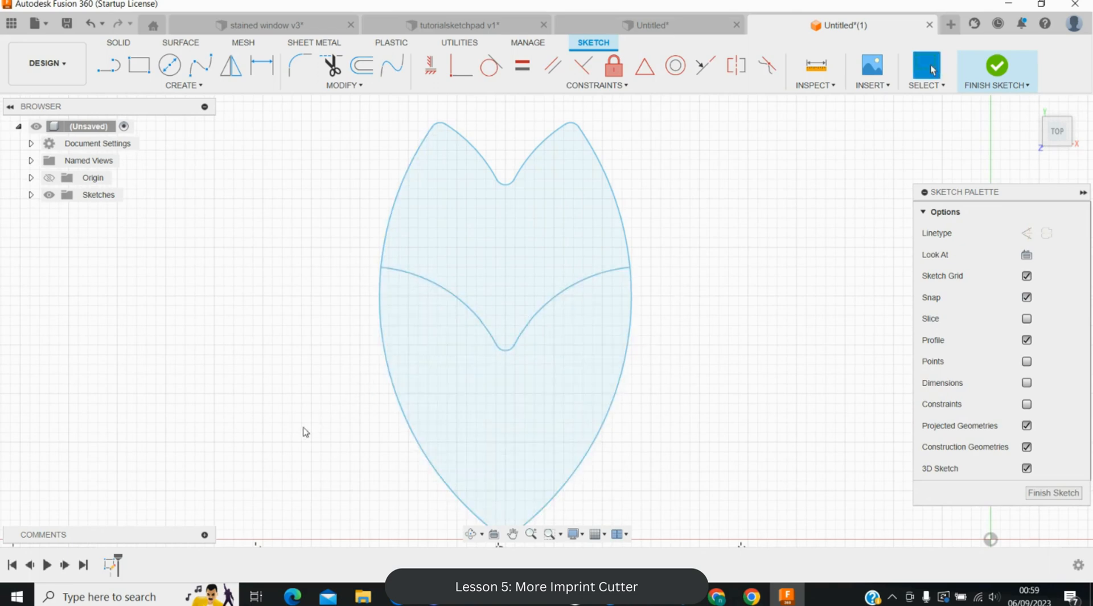
- Draw an 8 mm vertical line downward from the lowest point of the inner V-shaped curve
scroll(298, 433, "down", 4)
scroll(354, 477, "up", 2)
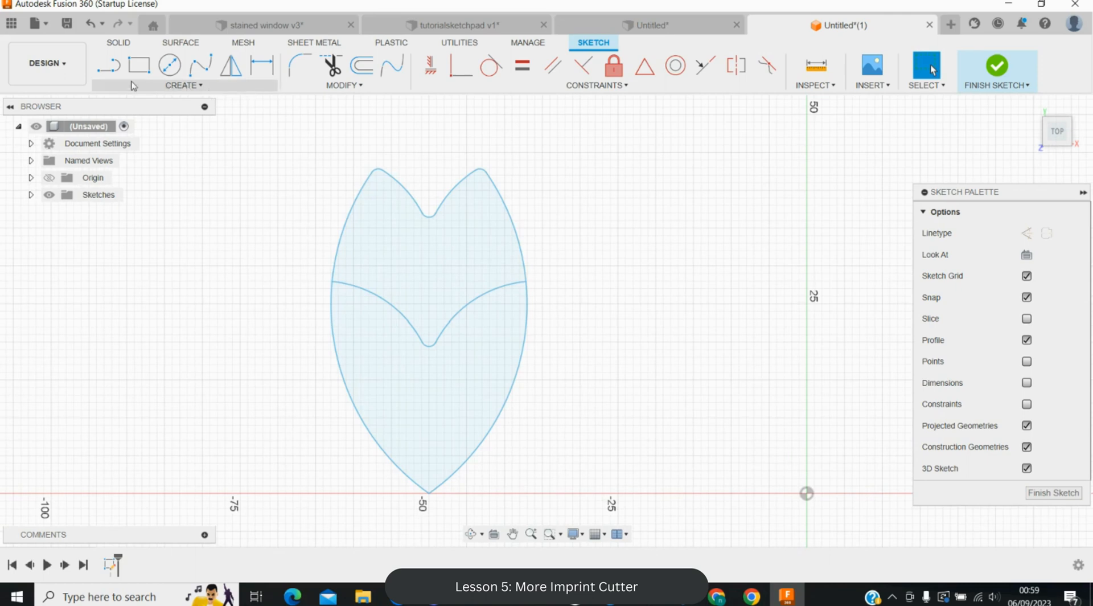
key("l")
scroll(256, 360, "up", 1)
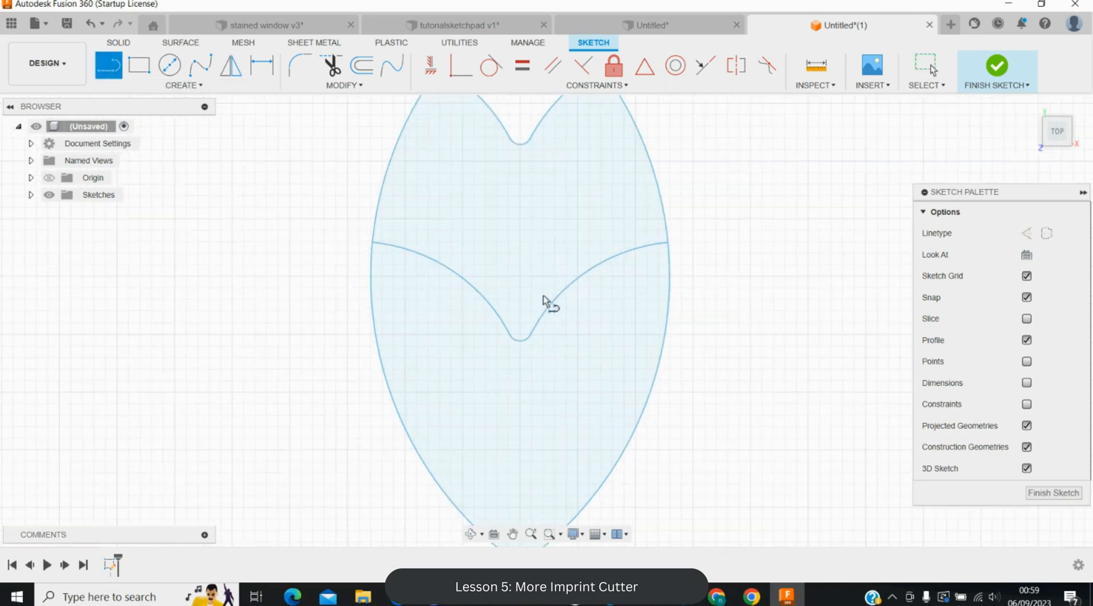
left_click(522, 341)
left_click(521, 341)
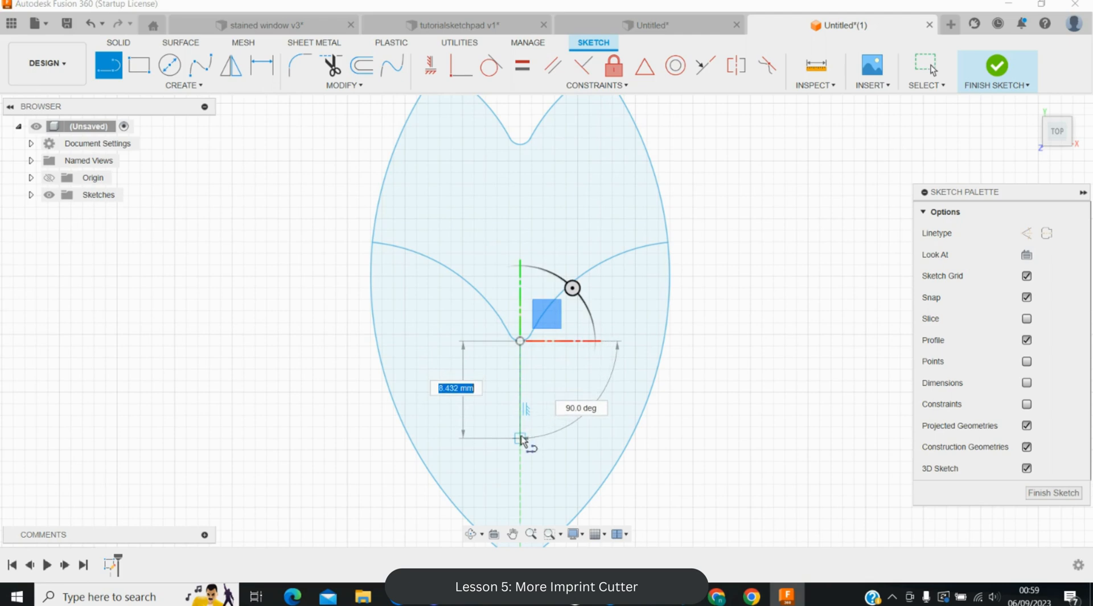
type("8")
key("Return")
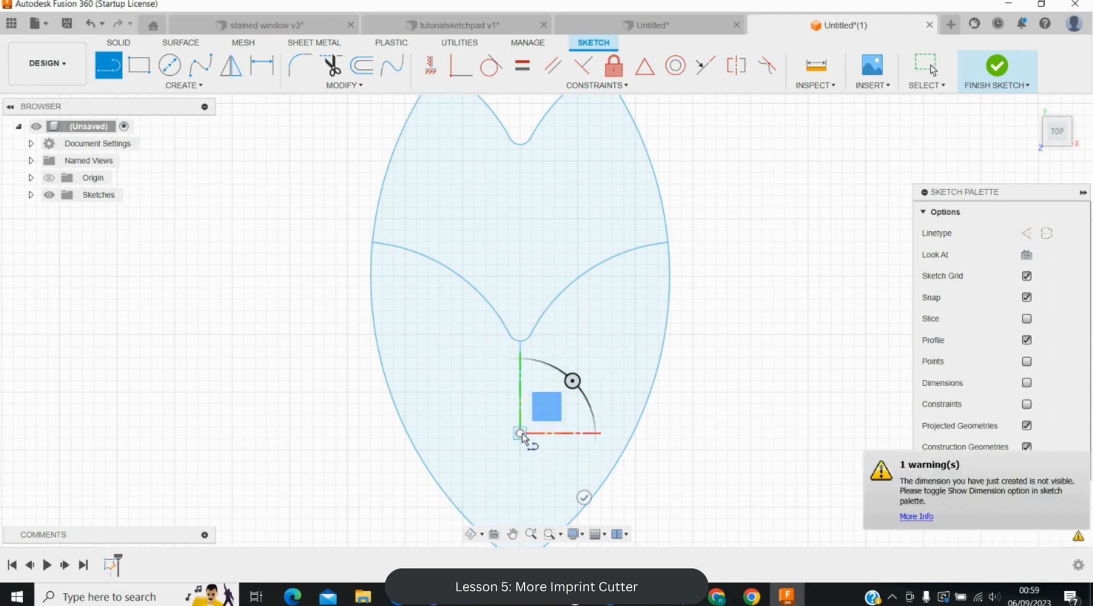
key("Escape")
- Draw an 8 mm vertical line upward from the lowest point of the inner V-shaped curve
left_click(178, 86)
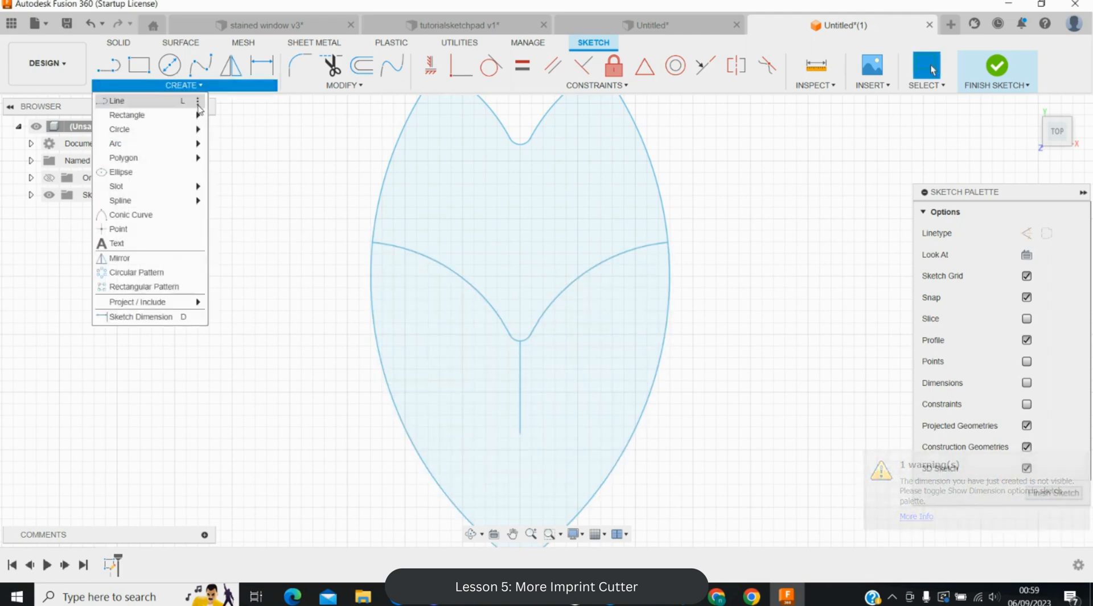
mouse_move(162, 143)
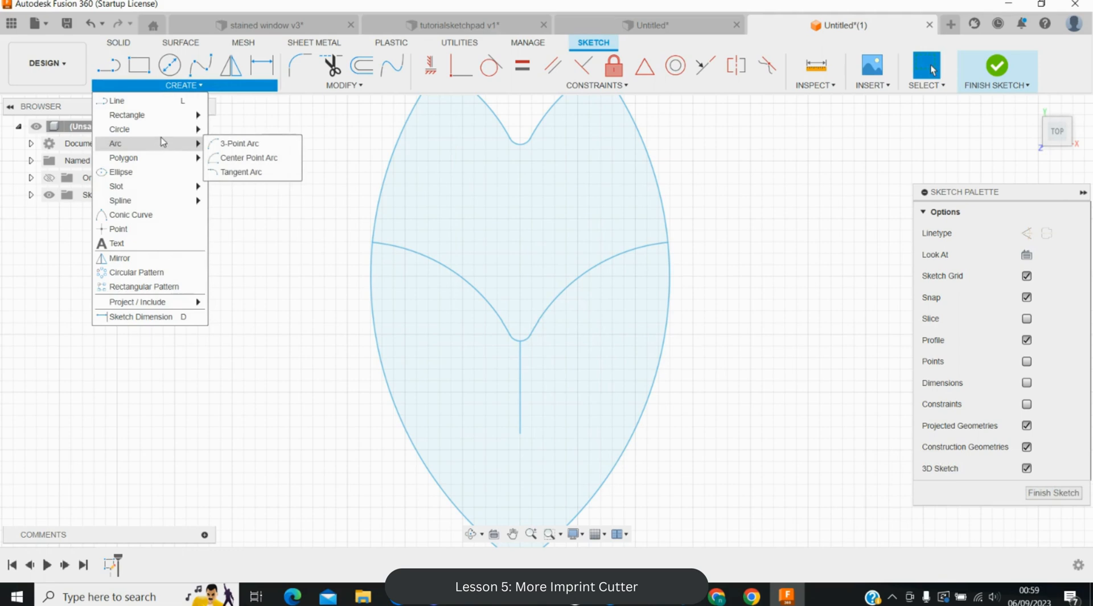
left_click(155, 101)
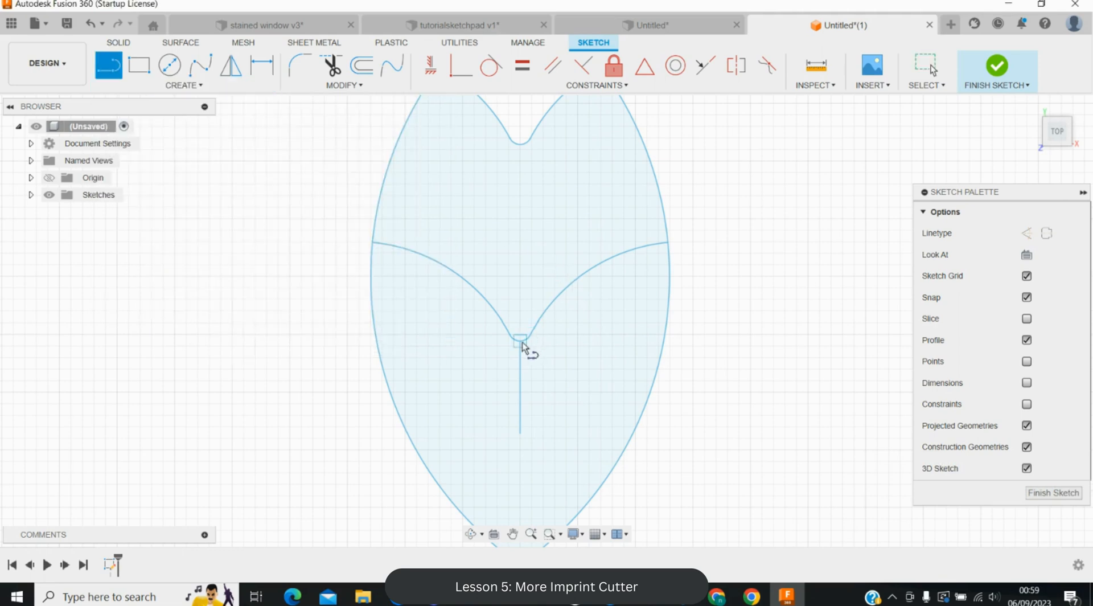
left_click(521, 342)
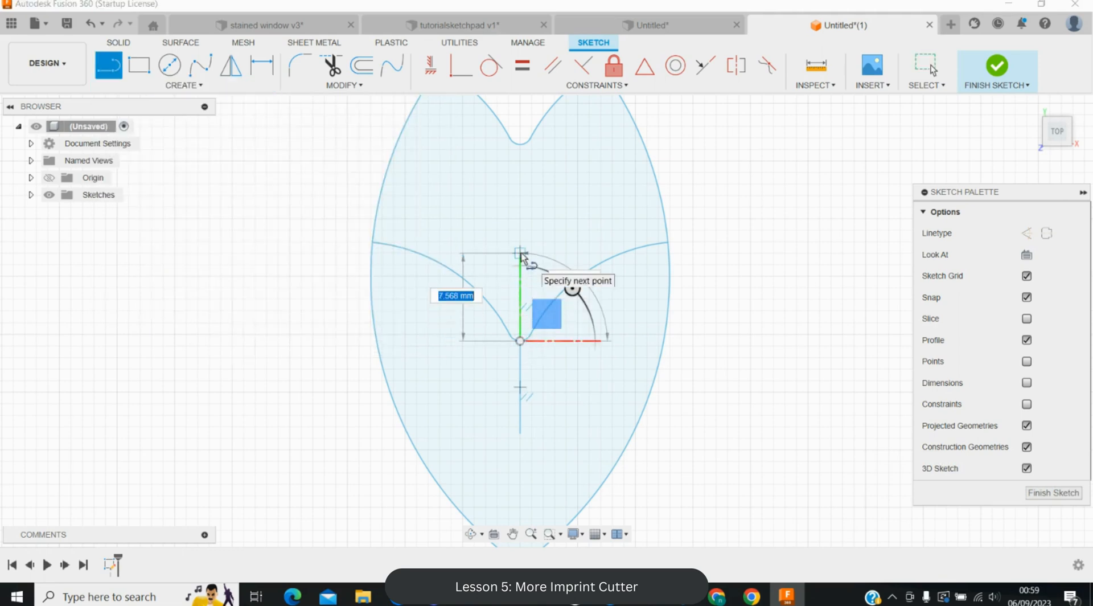
type("8")
key("Return")
key("Escape")
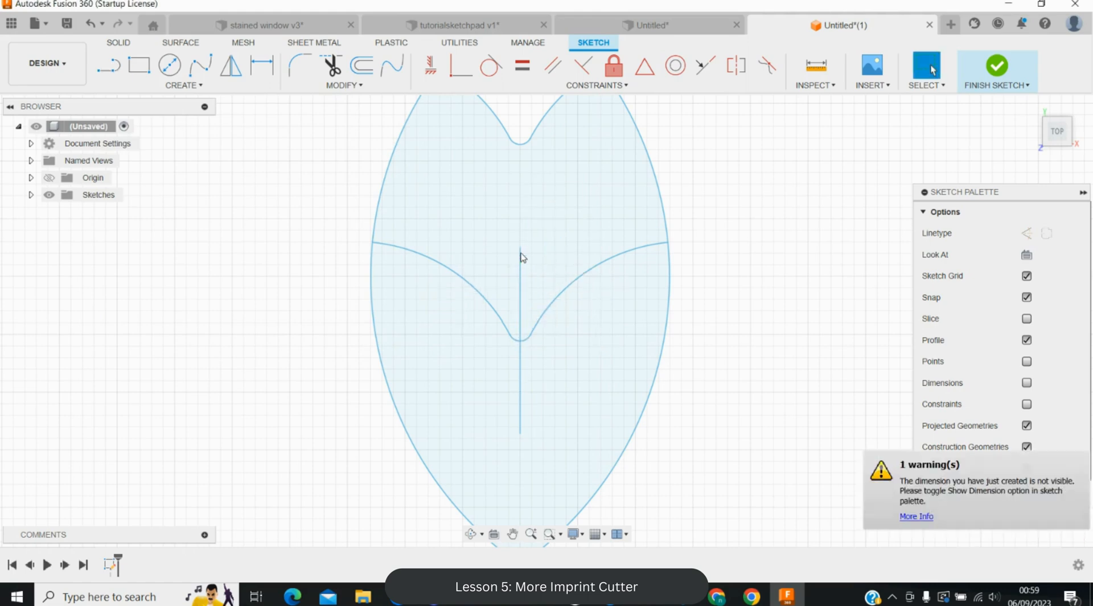
- Draw a 3-point arc from the upper to the lower end of the vertical centre line, bulging left level with the V's lowest point
left_click(108, 65)
left_click(163, 85)
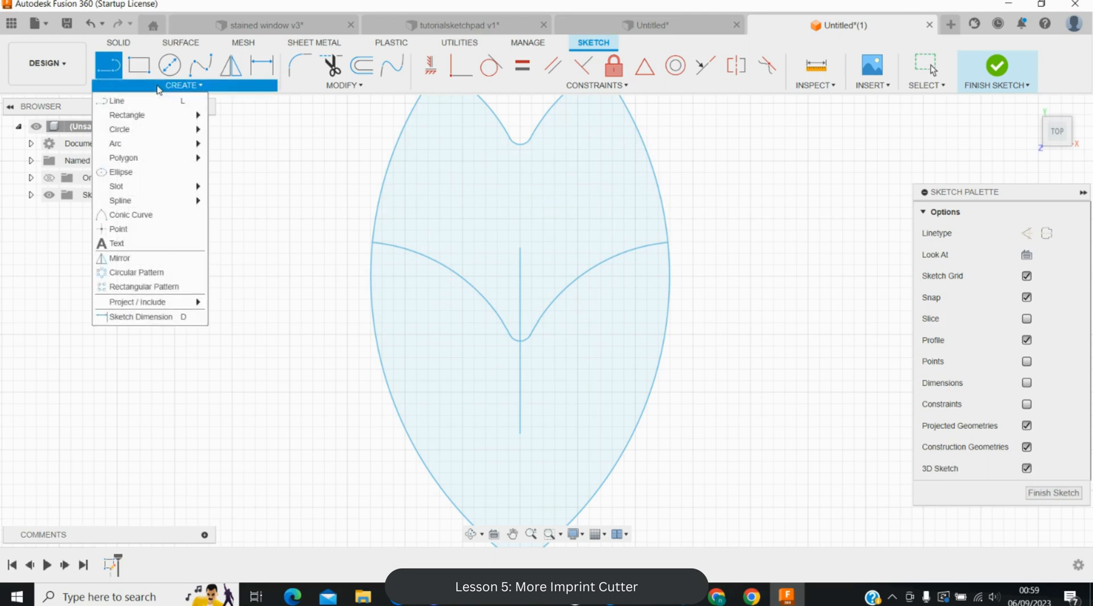
mouse_move(139, 147)
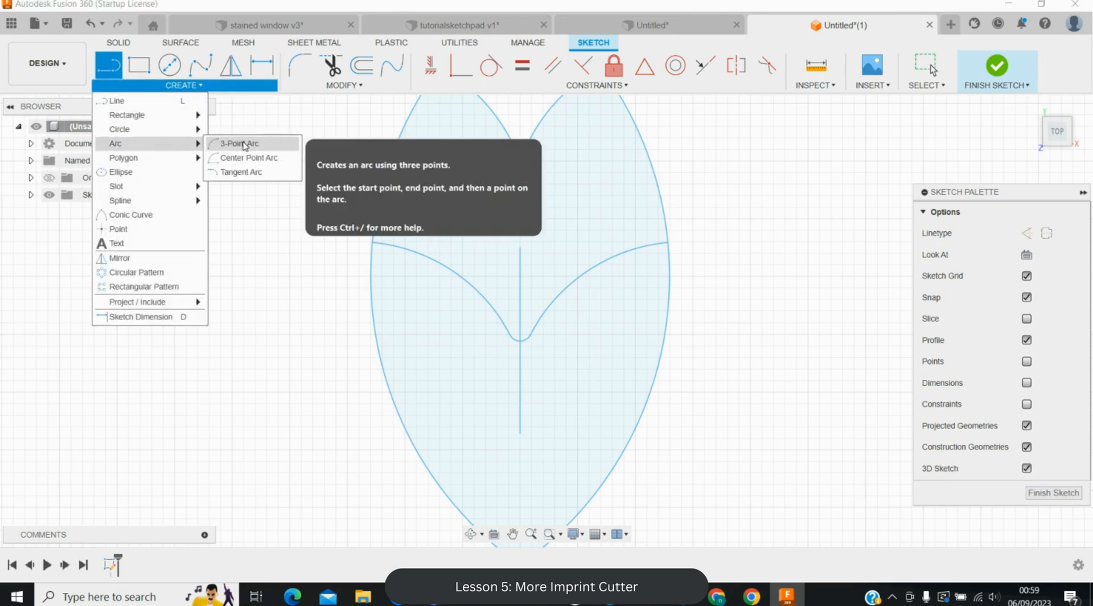
left_click(239, 143)
left_click(520, 249)
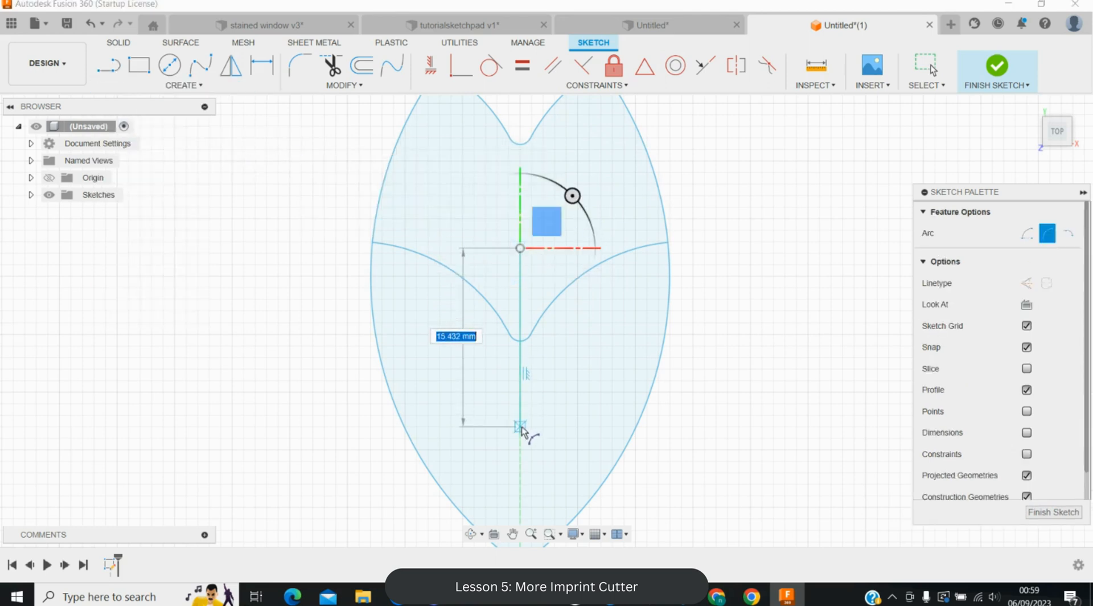
left_click(520, 433)
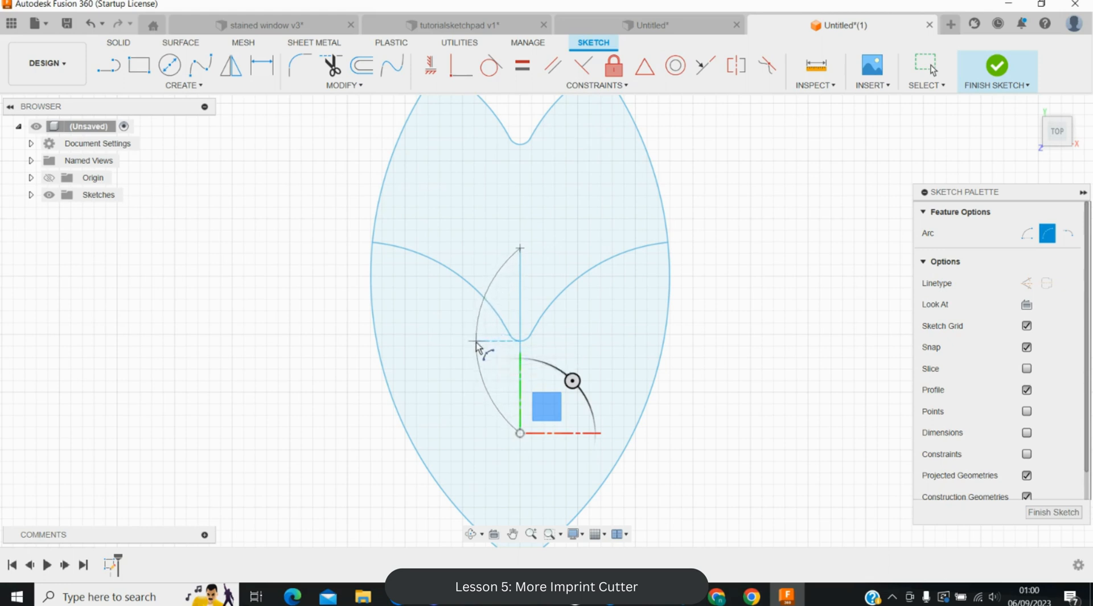
left_click(478, 345)
key("Escape")
- Mirror the arc across the vertical centre line to form a closed leaf shape
left_click(231, 65)
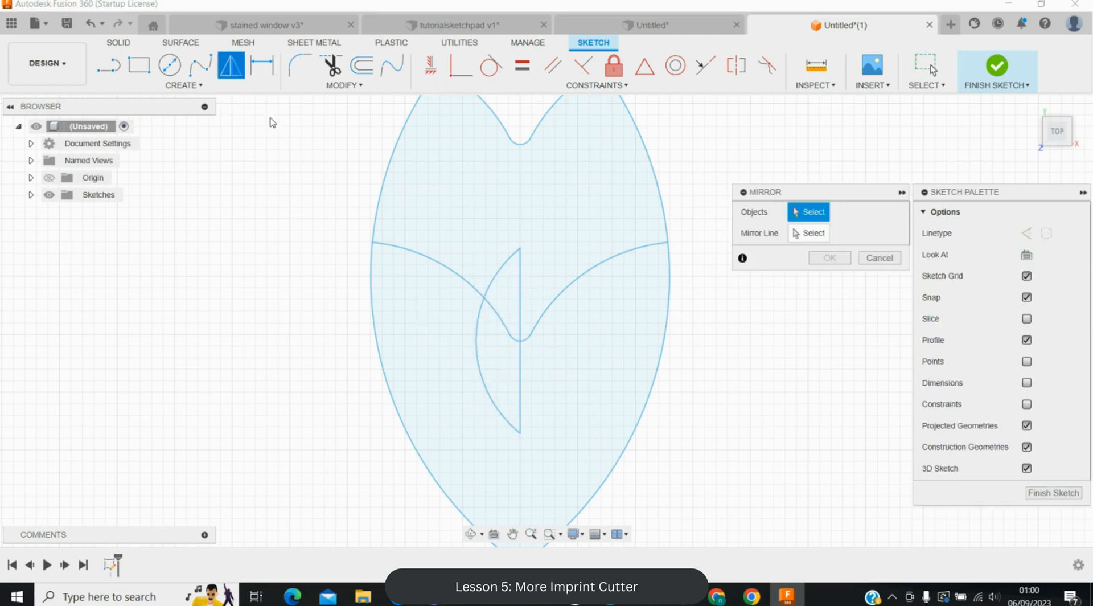
left_click(482, 369)
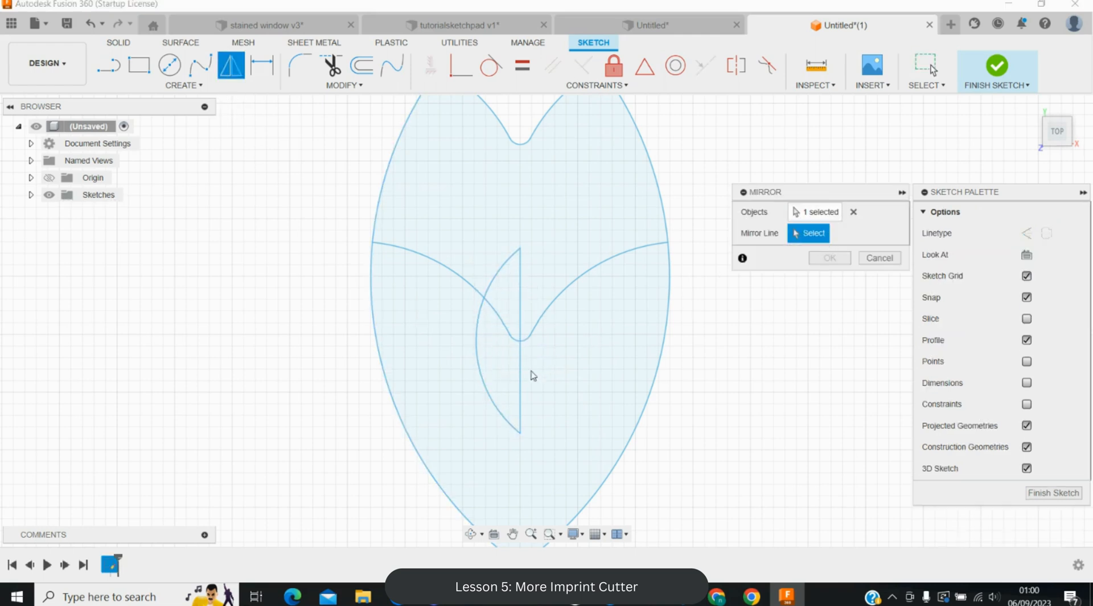
left_click(520, 390)
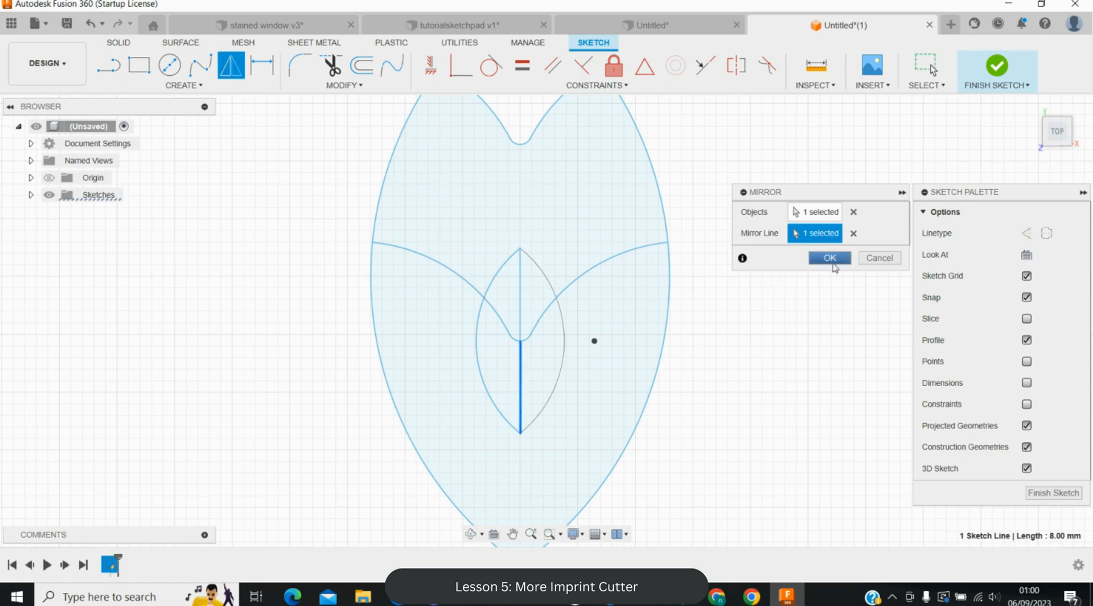
left_click(829, 258)
- Copy the two arcs of the inner leaf shape straight up by 2 mm
scroll(788, 330, "down", 2)
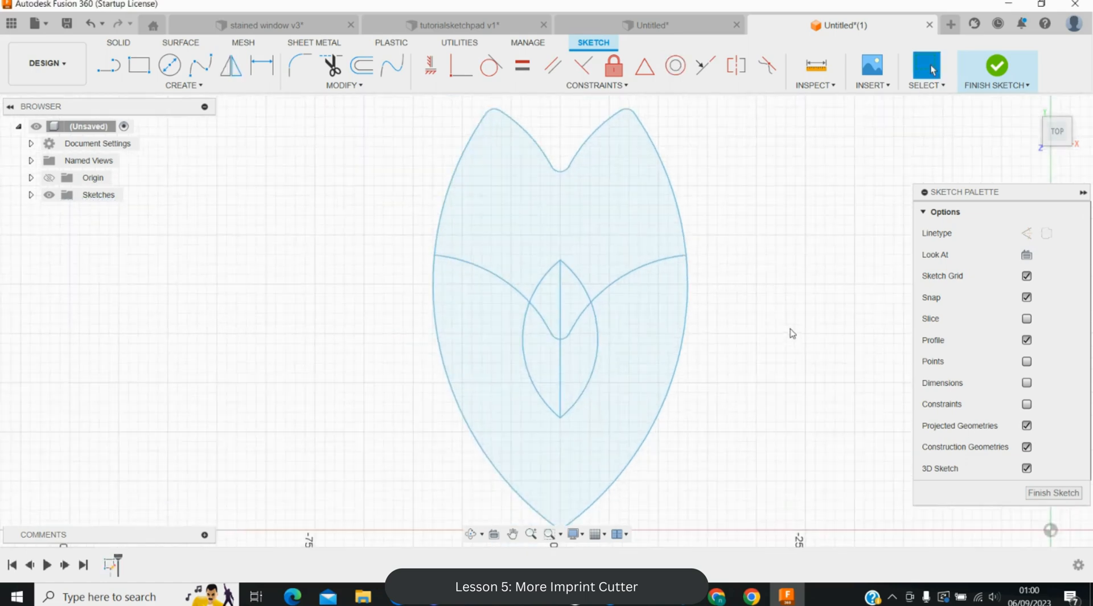
scroll(624, 357, "up", 1)
left_click(596, 364)
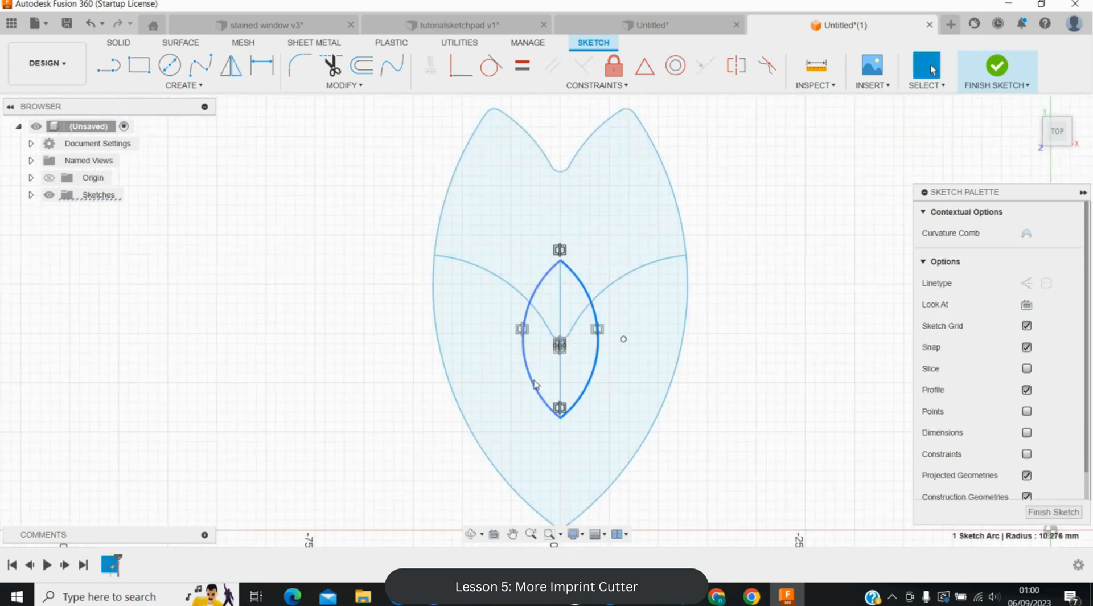
left_click(536, 384, "shift")
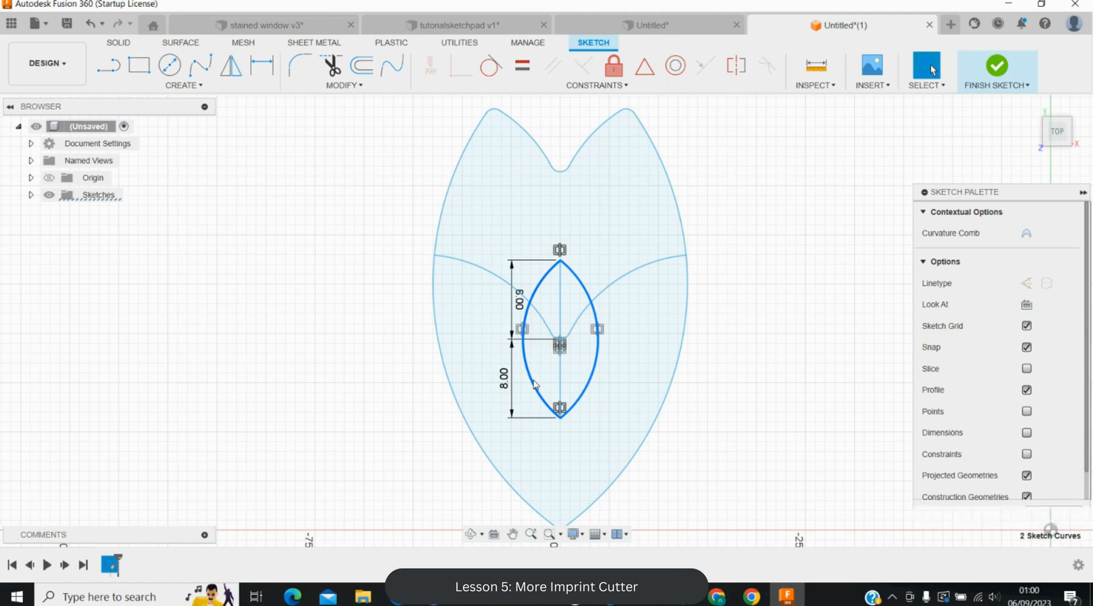
key("m")
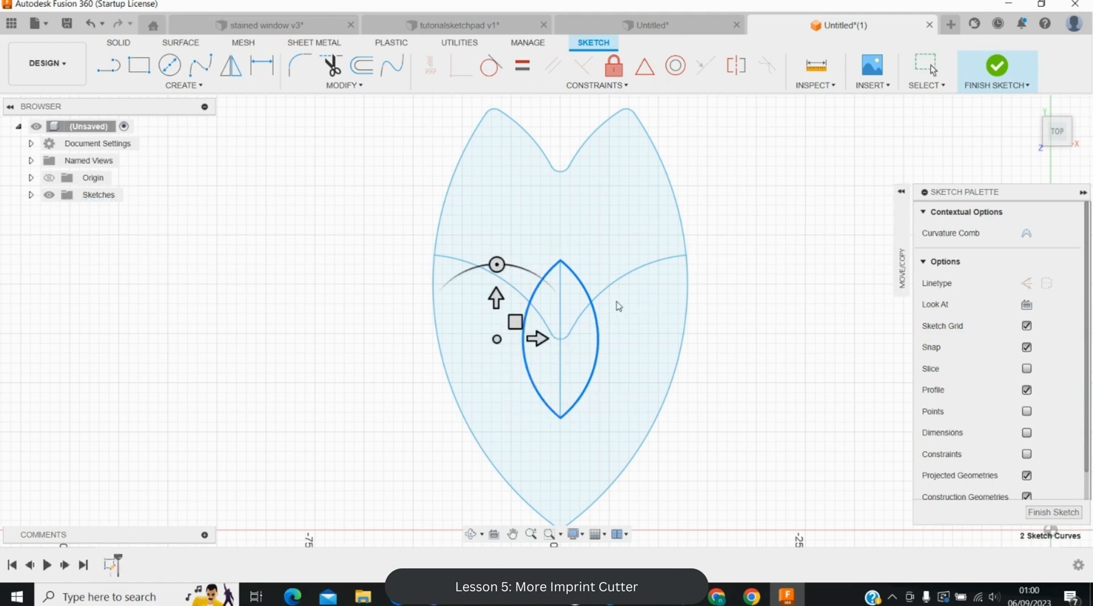
left_click_drag(497, 297, 496, 281)
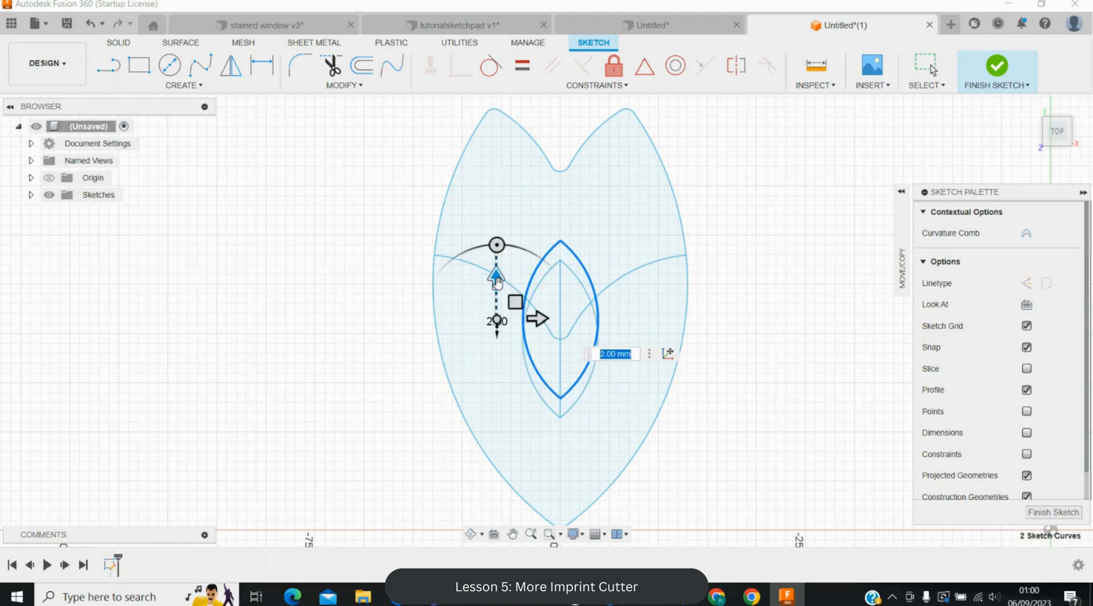
key("Return")
- Trim away the arcs of the original lower leaf shape and the upper part of the centre line
left_click(331, 65)
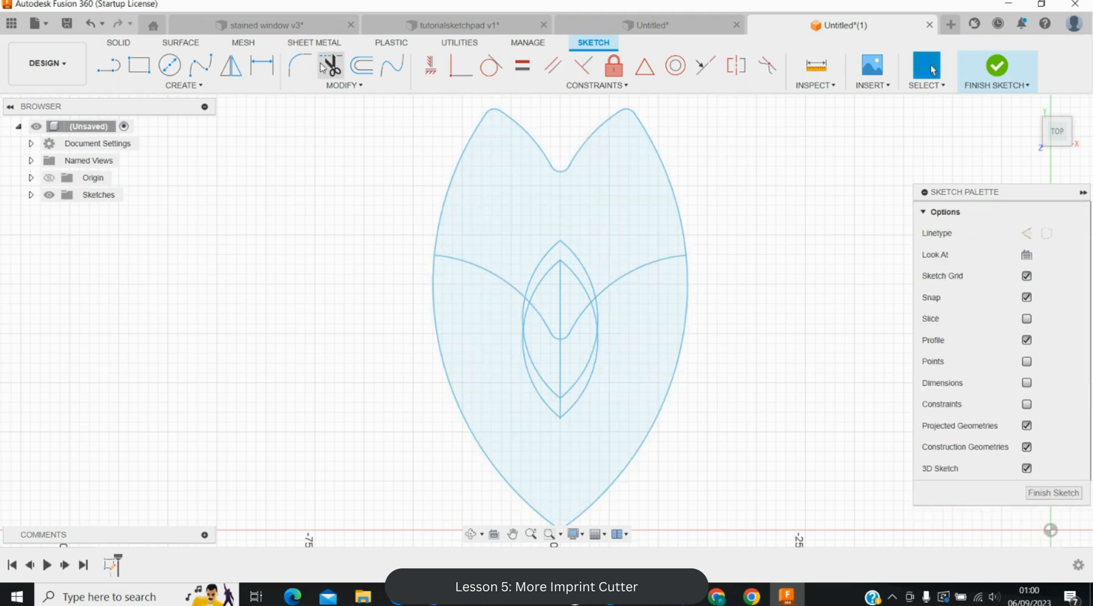
left_click(544, 404)
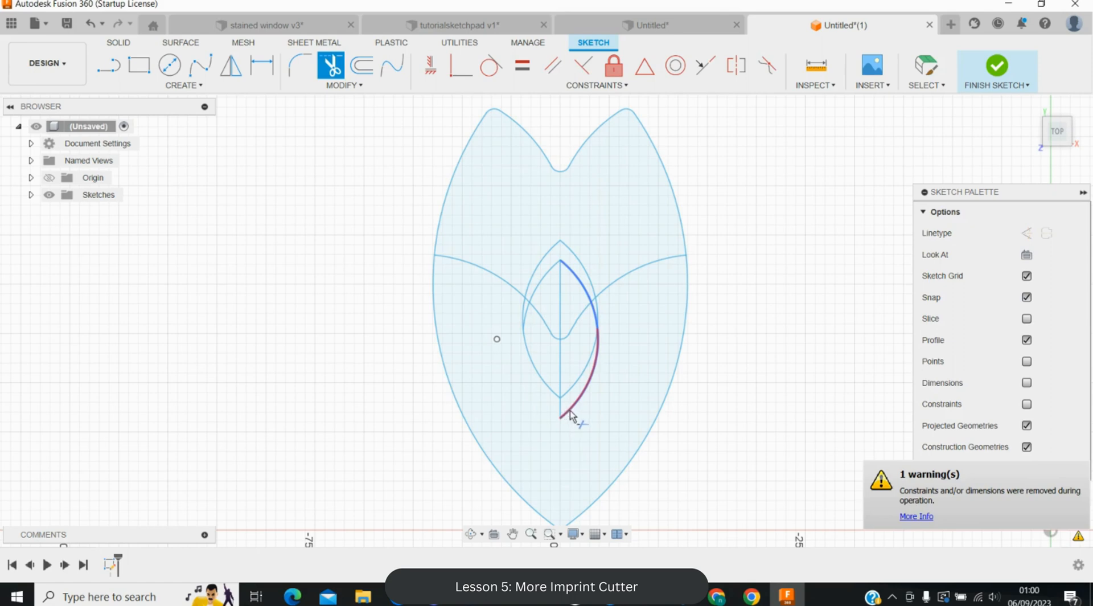
left_click(569, 414)
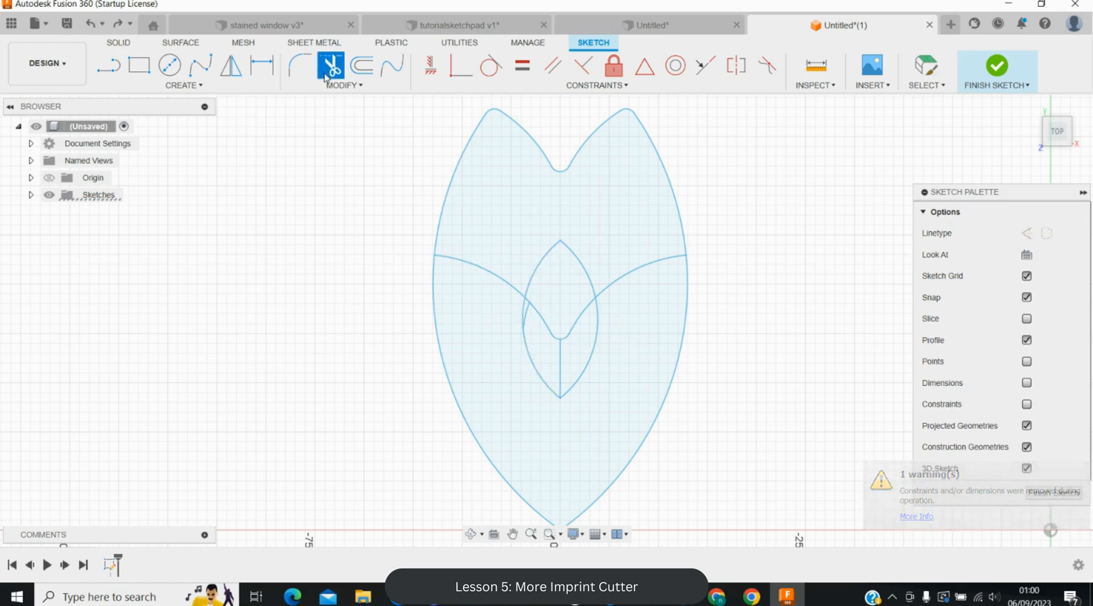
left_click(532, 312)
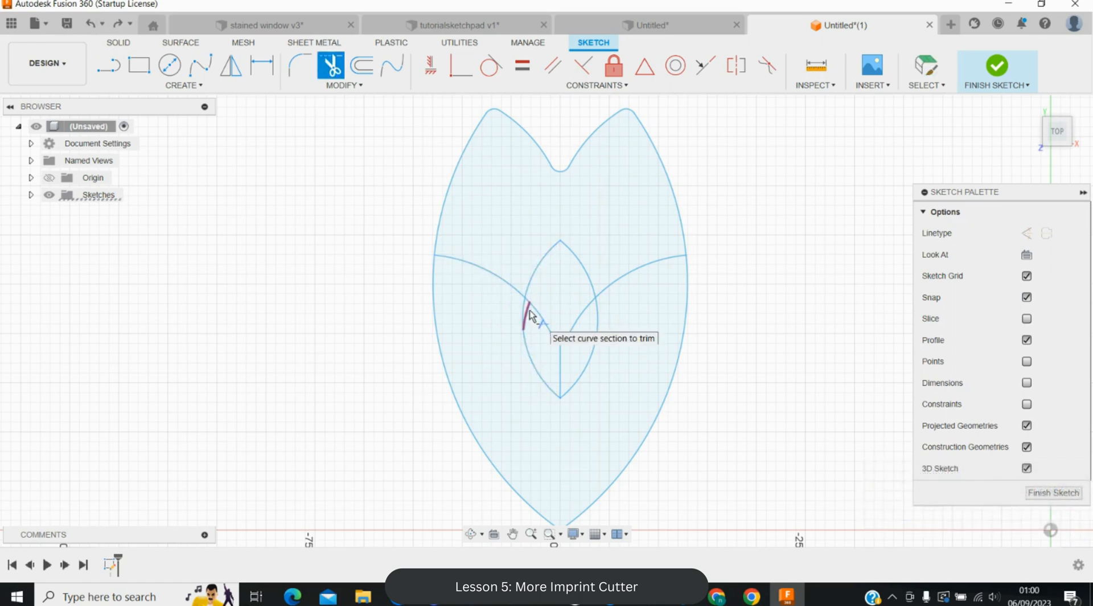
left_click(530, 313)
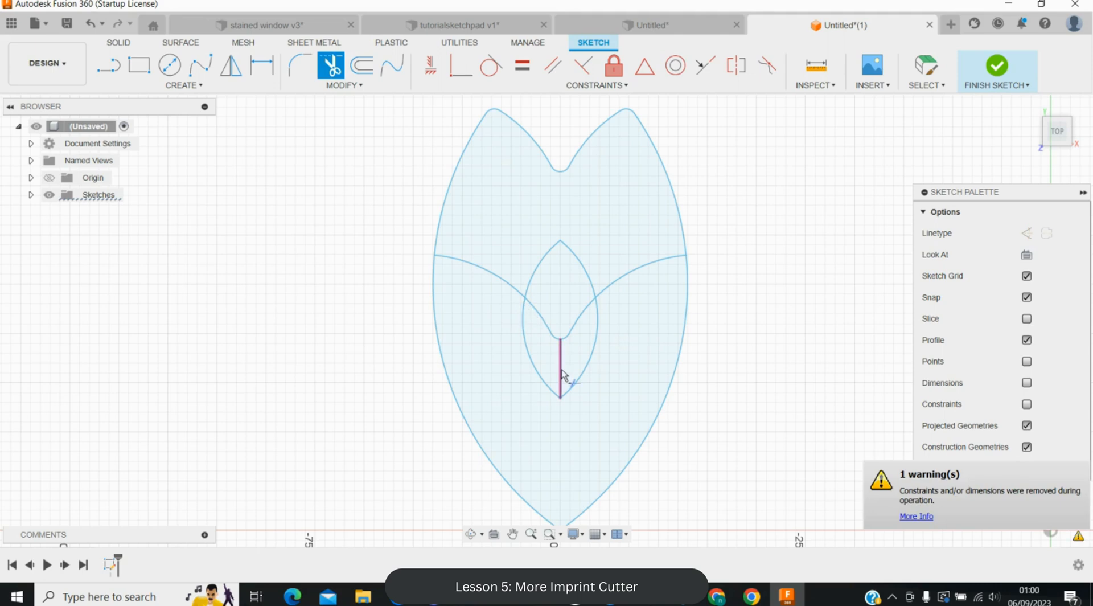
- Trim the V-shaped curve and the rest of the centre line inside the leaf shape
left_click(557, 326)
left_click(574, 328)
scroll(285, 419, "down", 5)
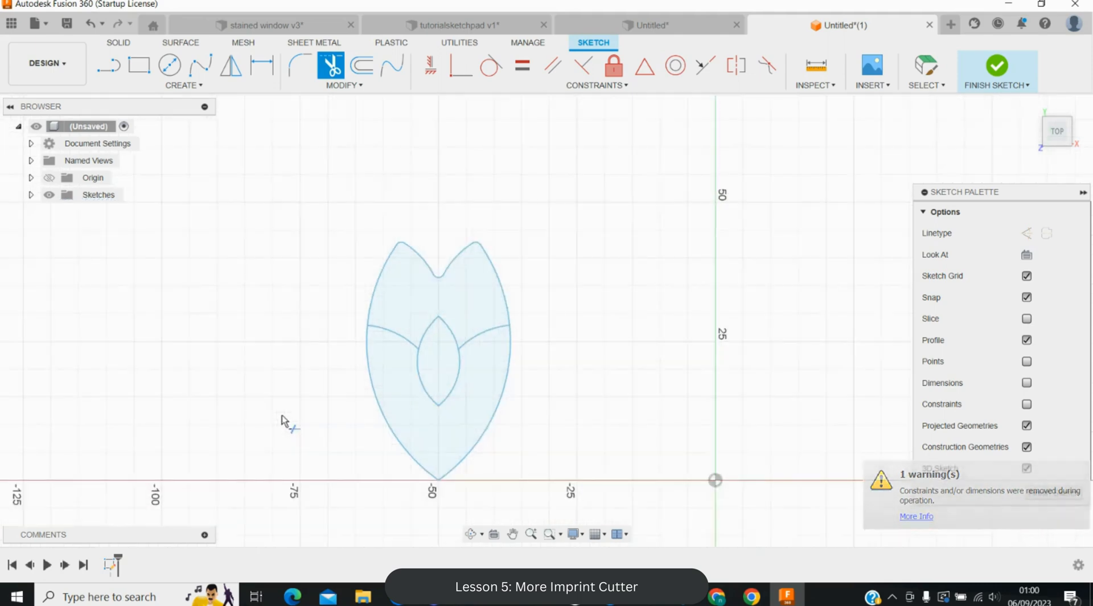
key("Escape")
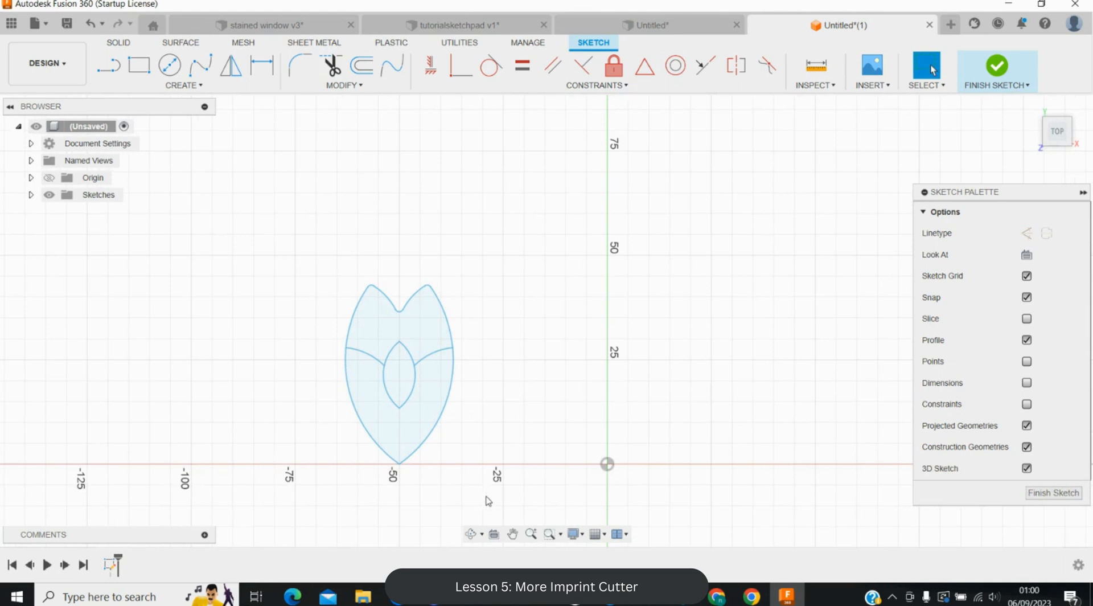
left_click(513, 533)
left_click_drag(512, 476, 541, 405)
scroll(541, 405, "up", 3)
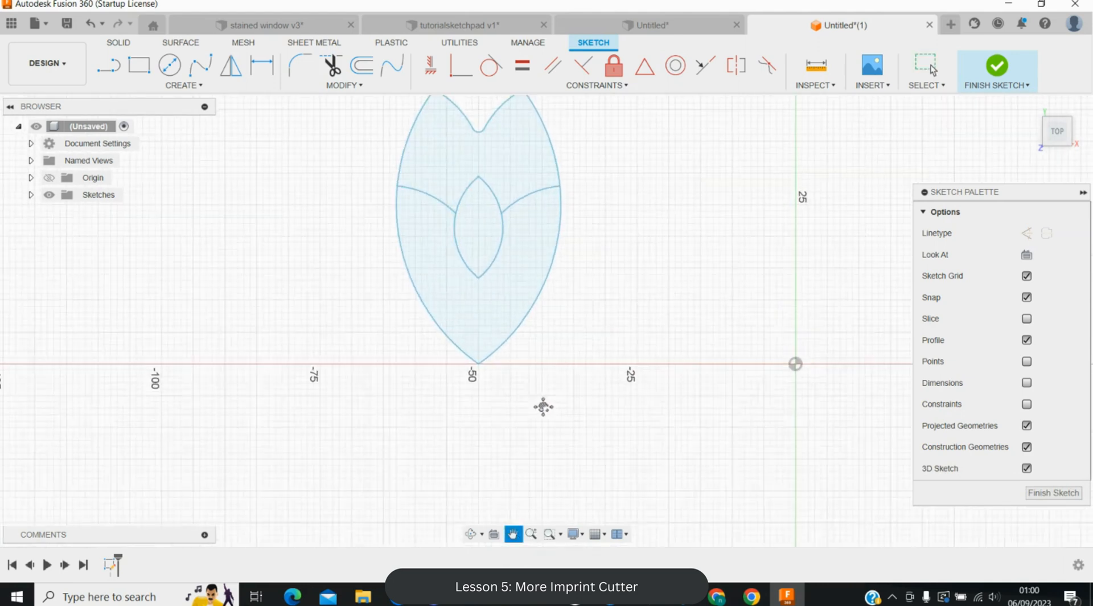
key("Escape")
scroll(256, 280, "down", 2)
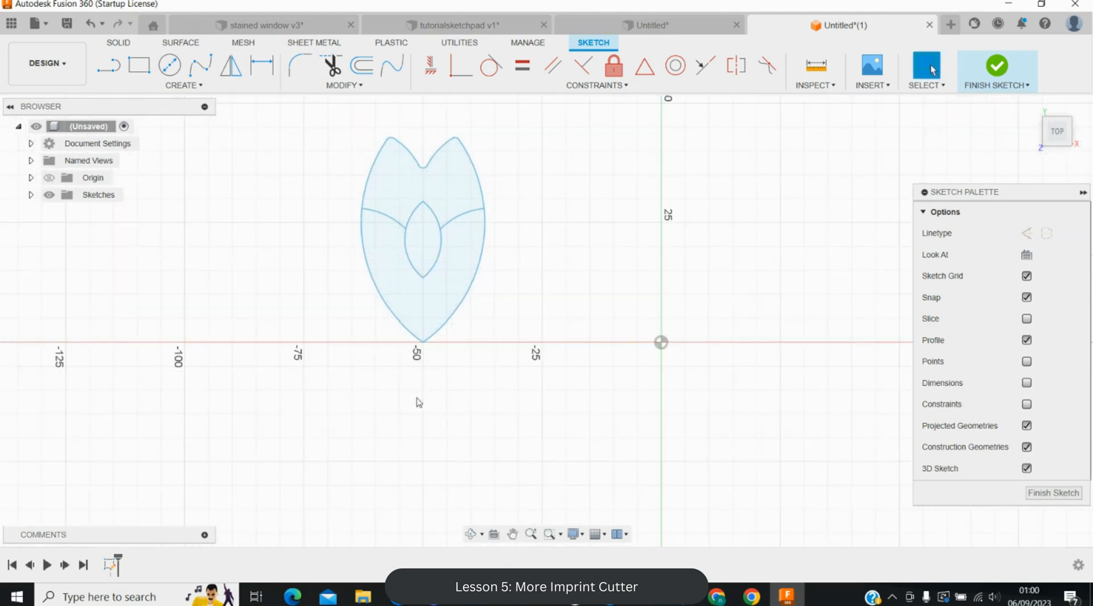
left_click_drag(335, 122, 516, 370)
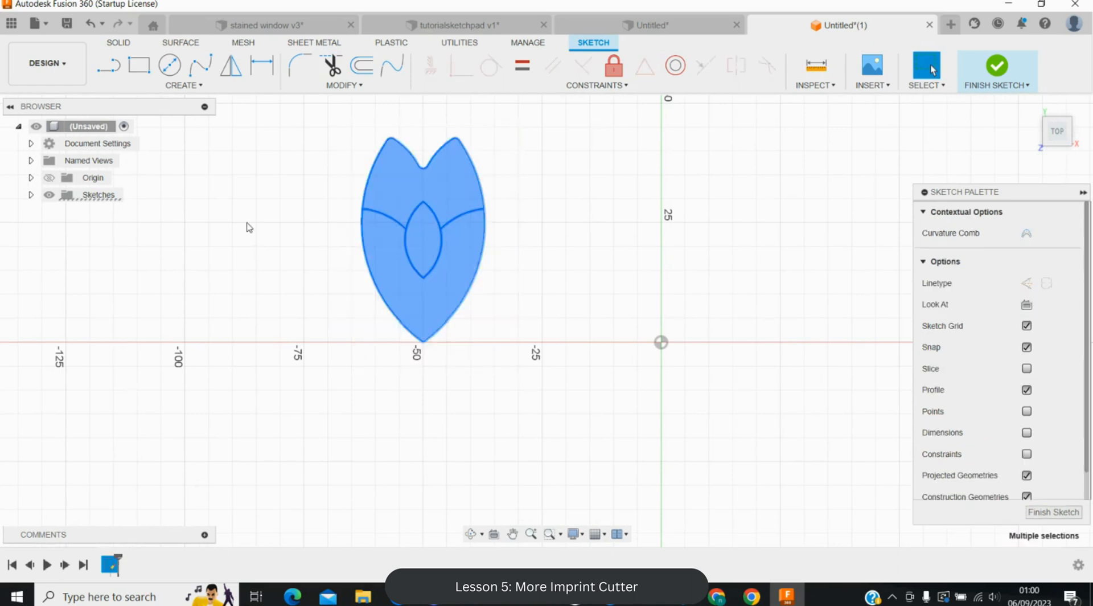
left_click(182, 85)
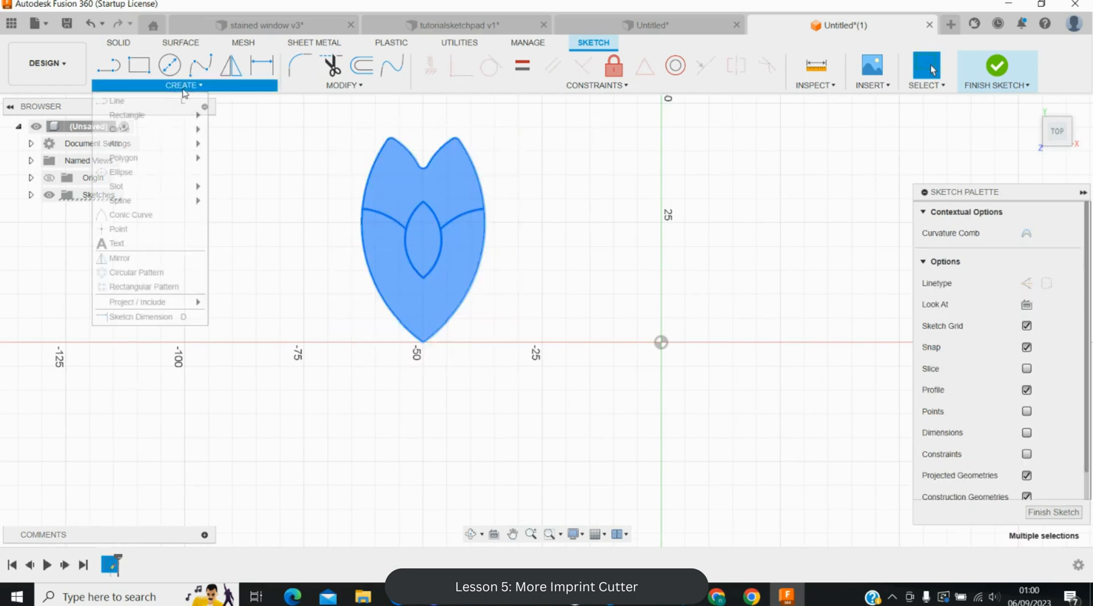
left_click(149, 273)
left_click(880, 259)
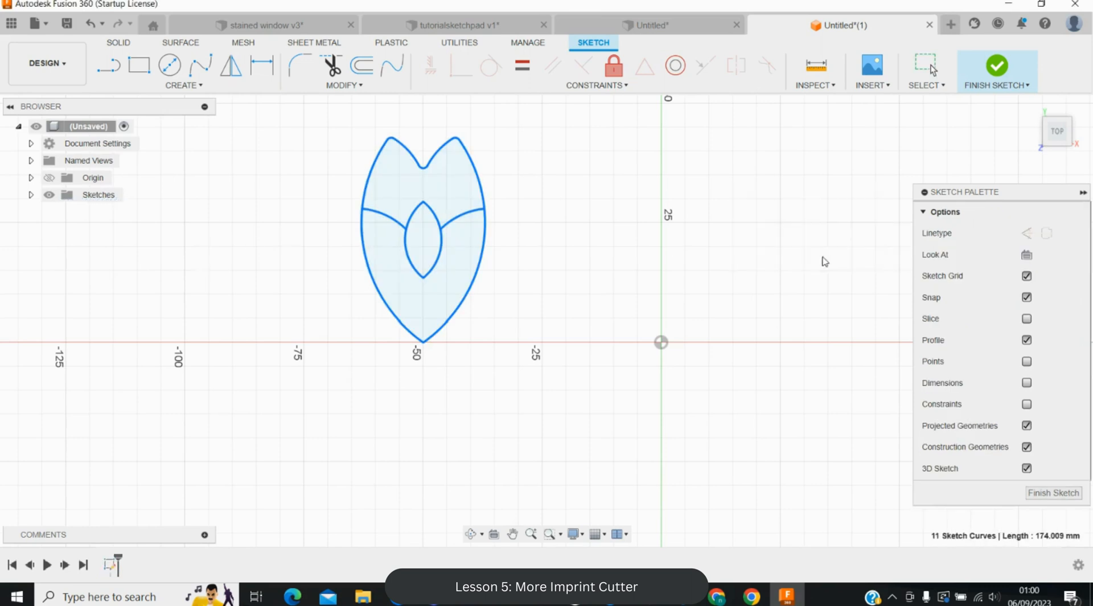
left_click(181, 85)
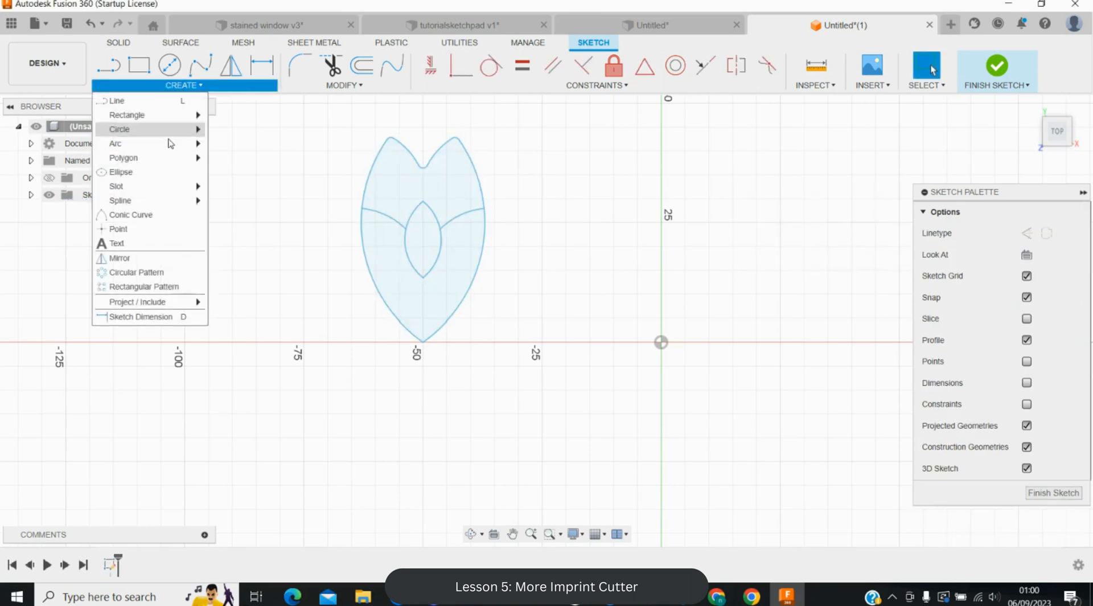
left_click(149, 274)
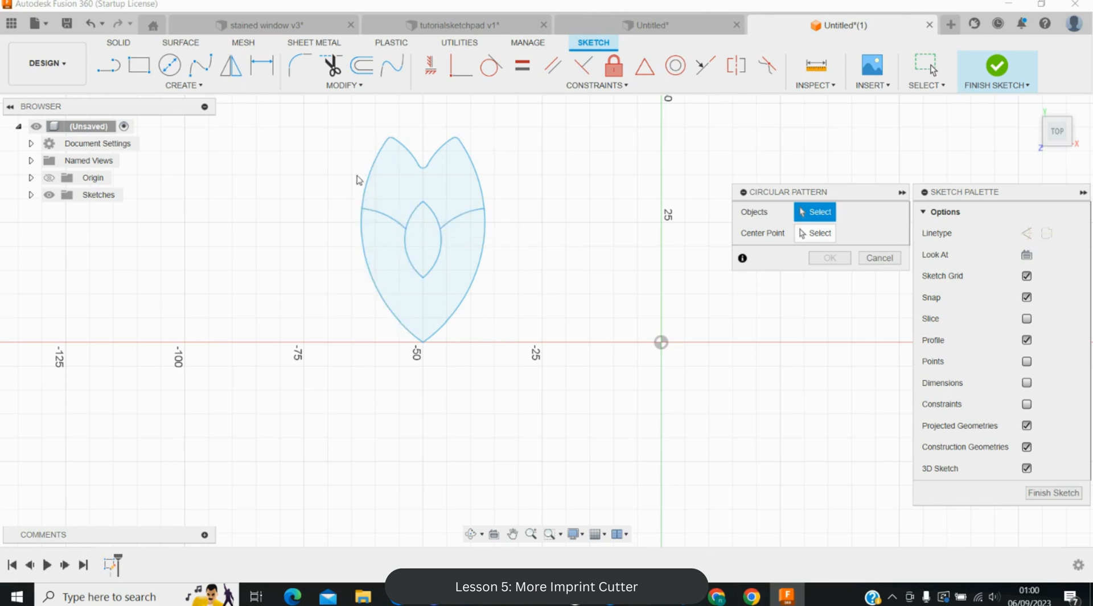
left_click_drag(342, 119, 522, 380)
key("Escape")
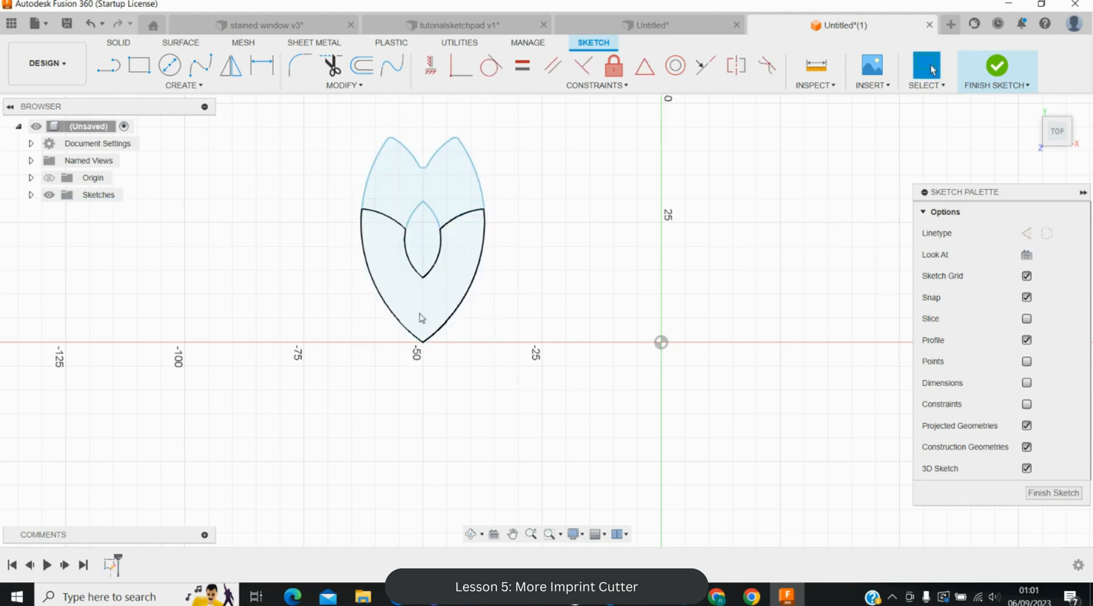
- Fillet the lower and upper tips of the inner leaf shape with a 1 mm radius
key("f")
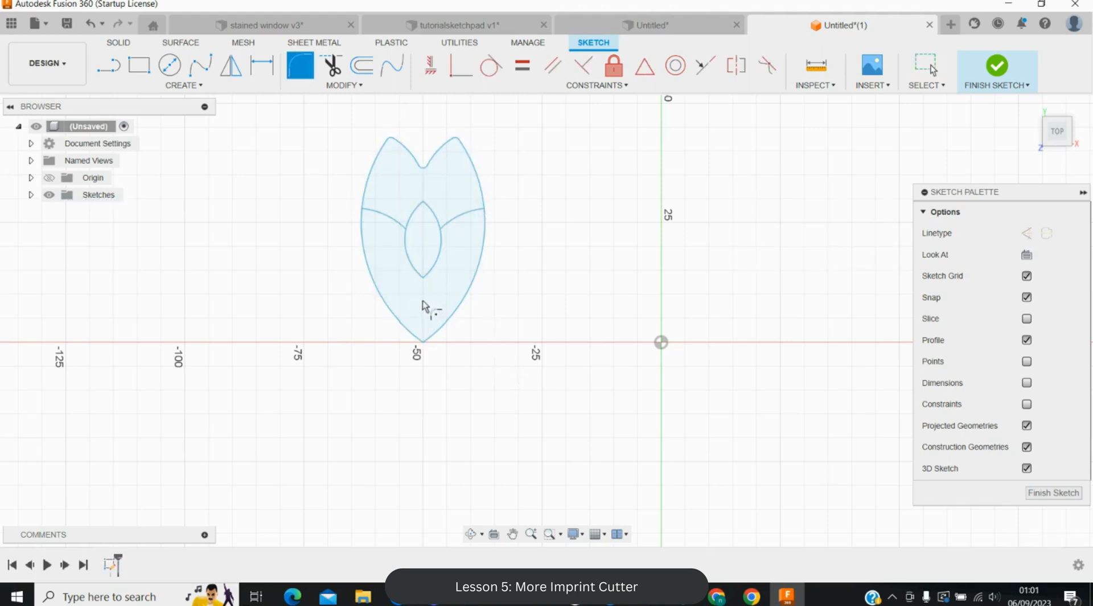
left_click(419, 272)
left_click(424, 273)
type("1")
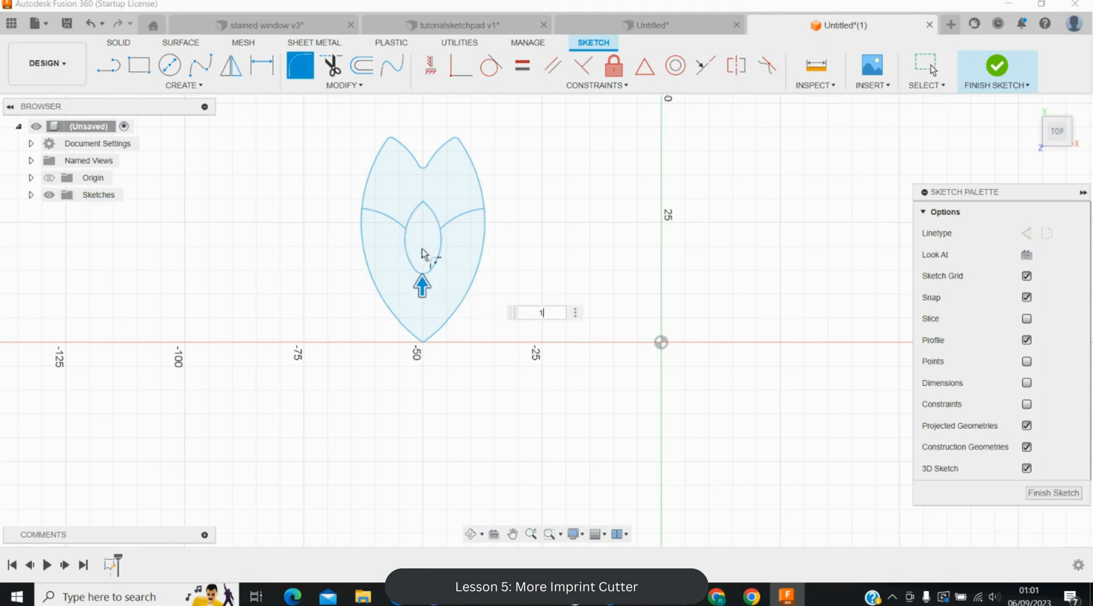
left_click(428, 205)
left_click(417, 206)
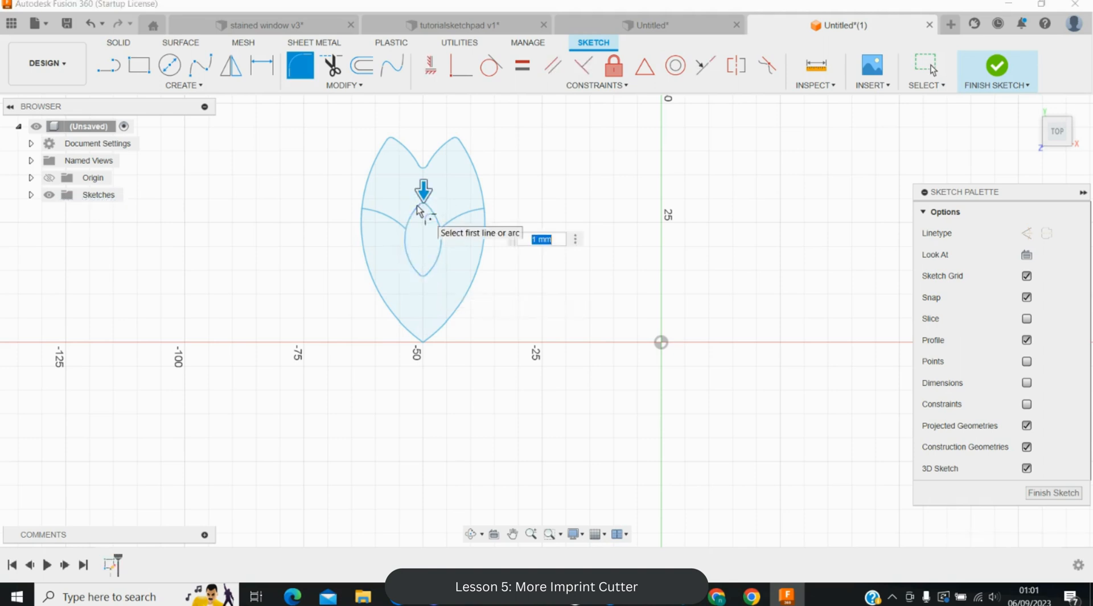
key("Return")
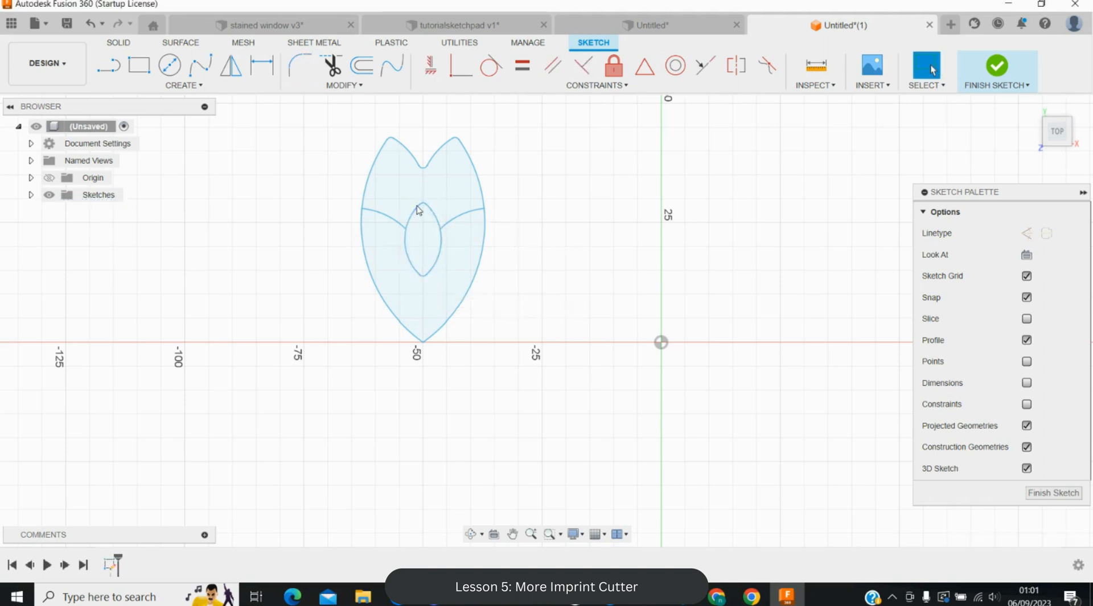
- Circular-pattern the whole petal with its inner details around its lower tip, with a full distribution and a quantity of 5
left_click(163, 85)
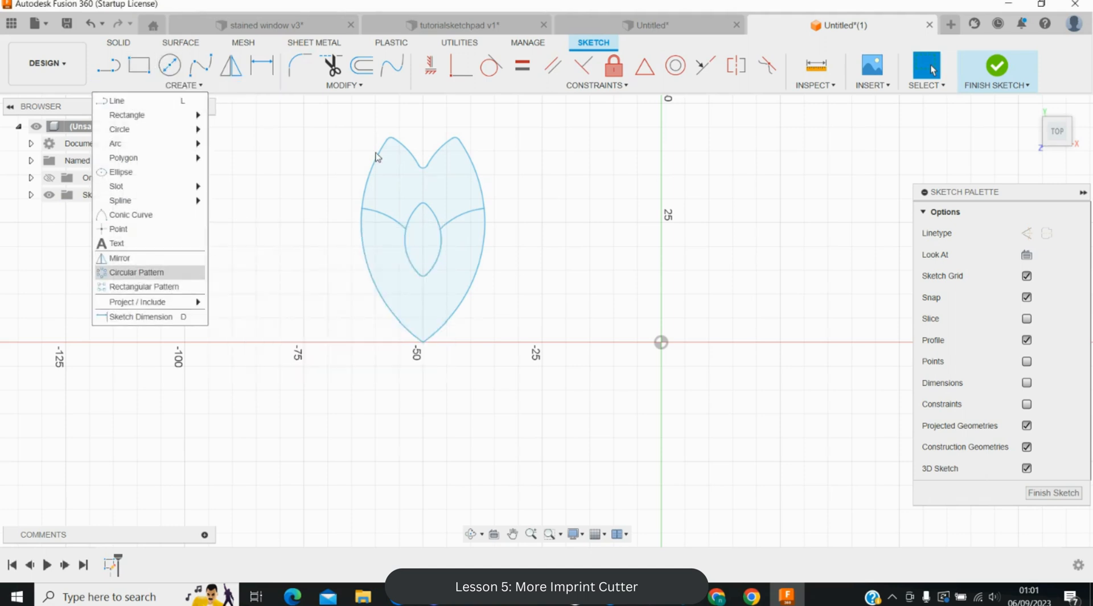
left_click(137, 272)
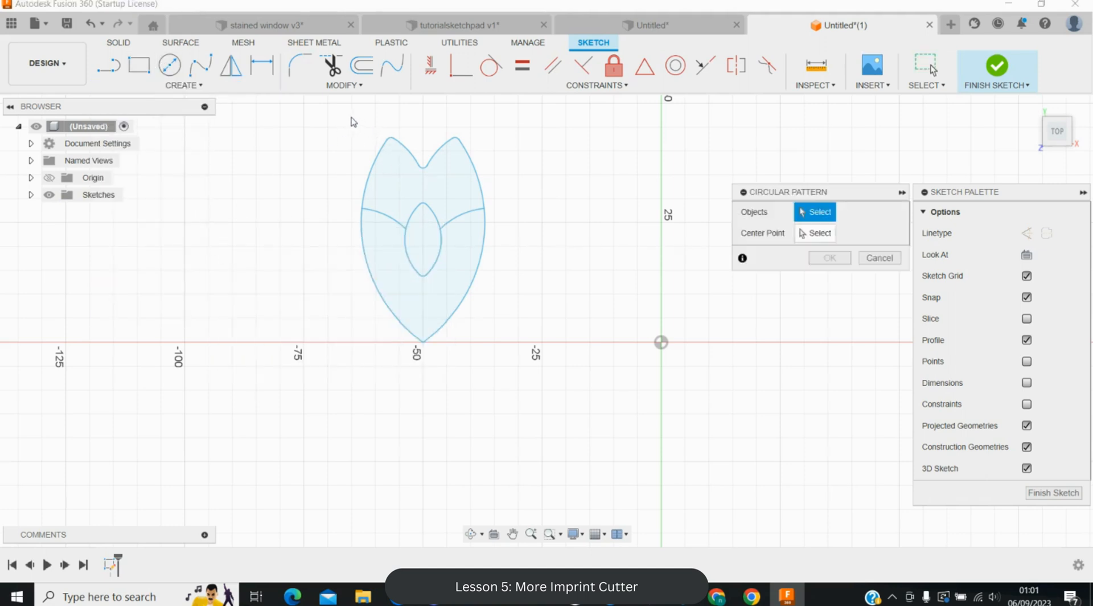
left_click_drag(346, 114, 524, 367)
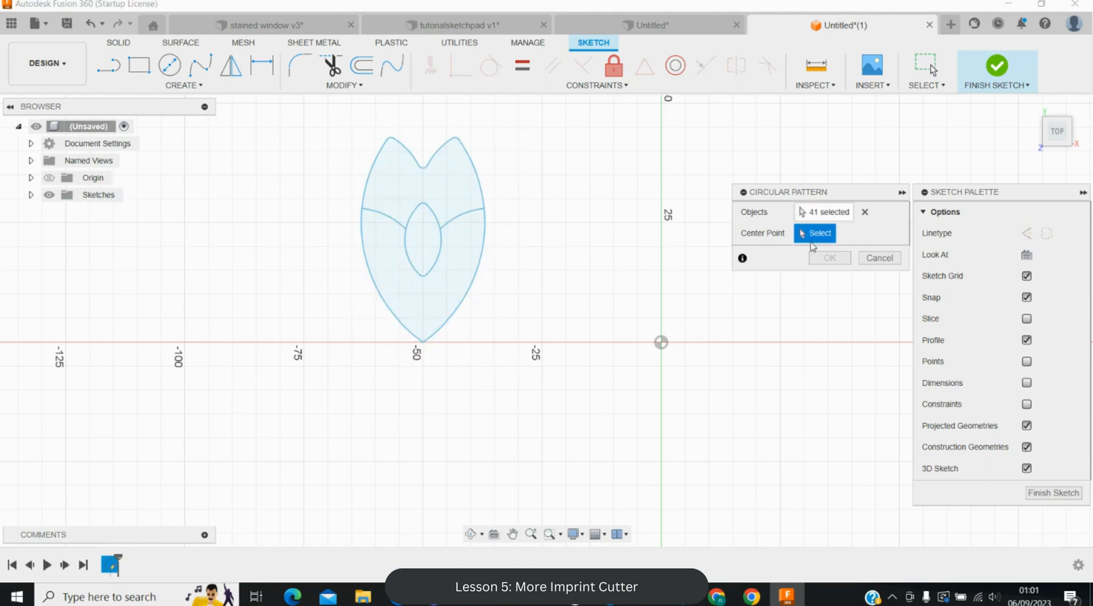
left_click(422, 342)
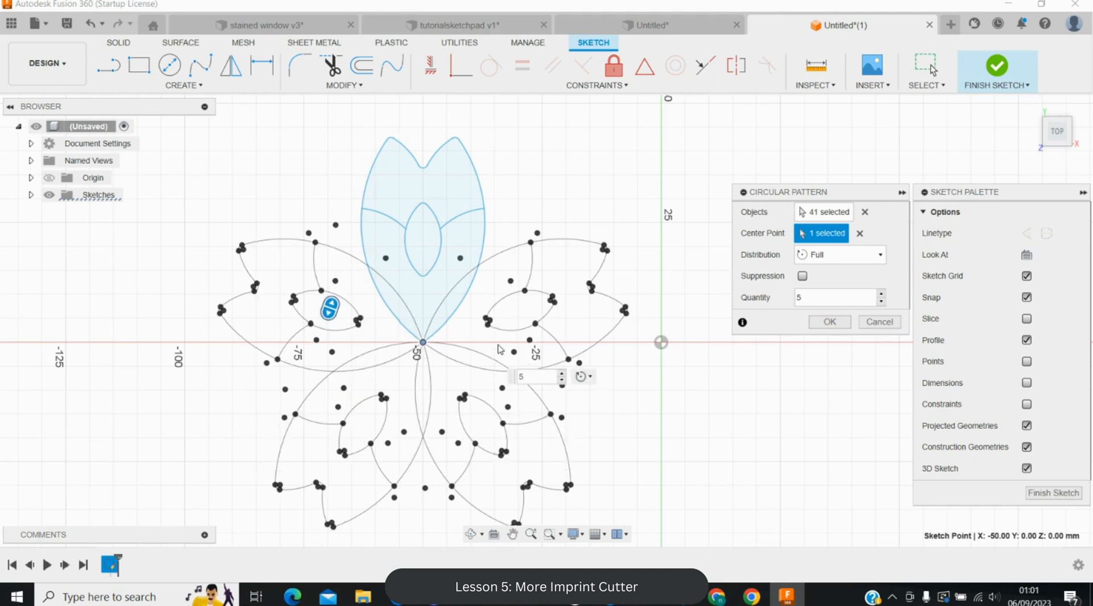
key("Return")
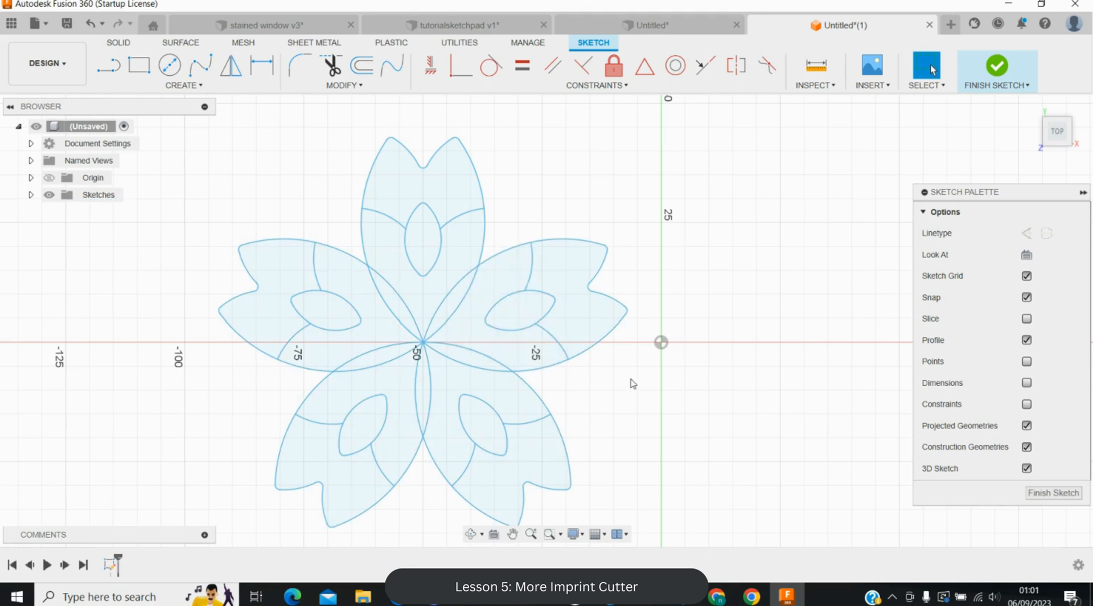
- Trim the overlapping arc segments between neighbouring petals so only one dividing arc remains between each pair
left_click(487, 239)
left_click(331, 67)
left_click(458, 287)
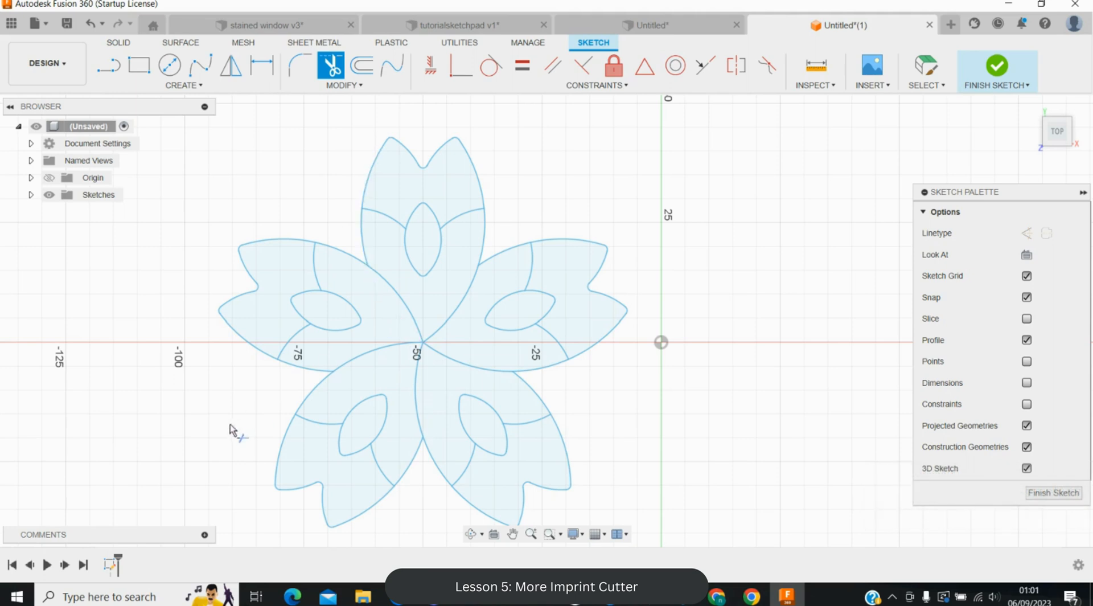
key("Escape")
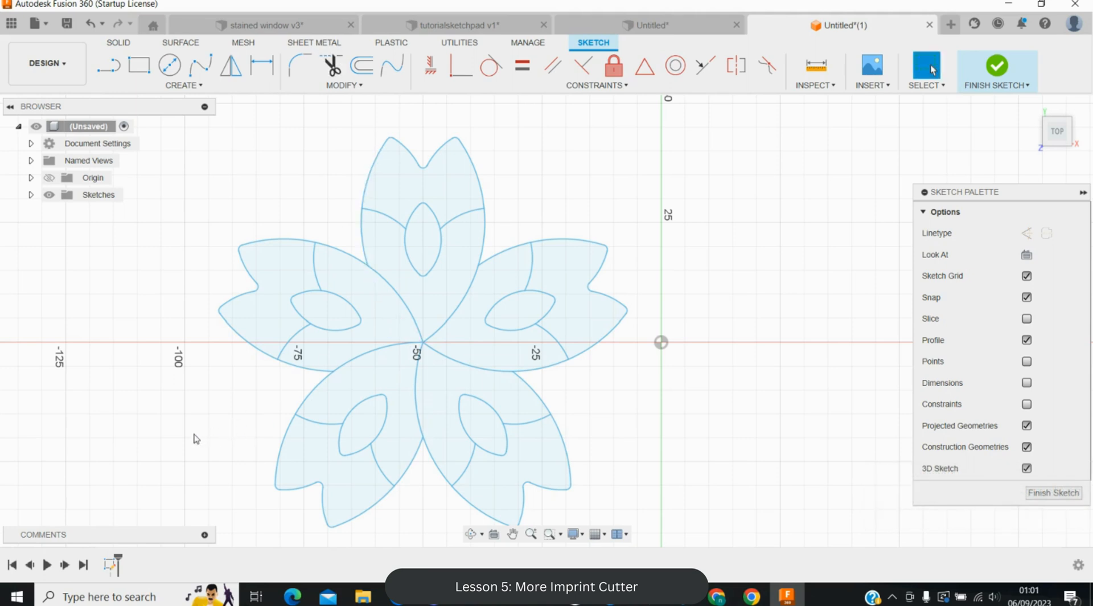
key("o")
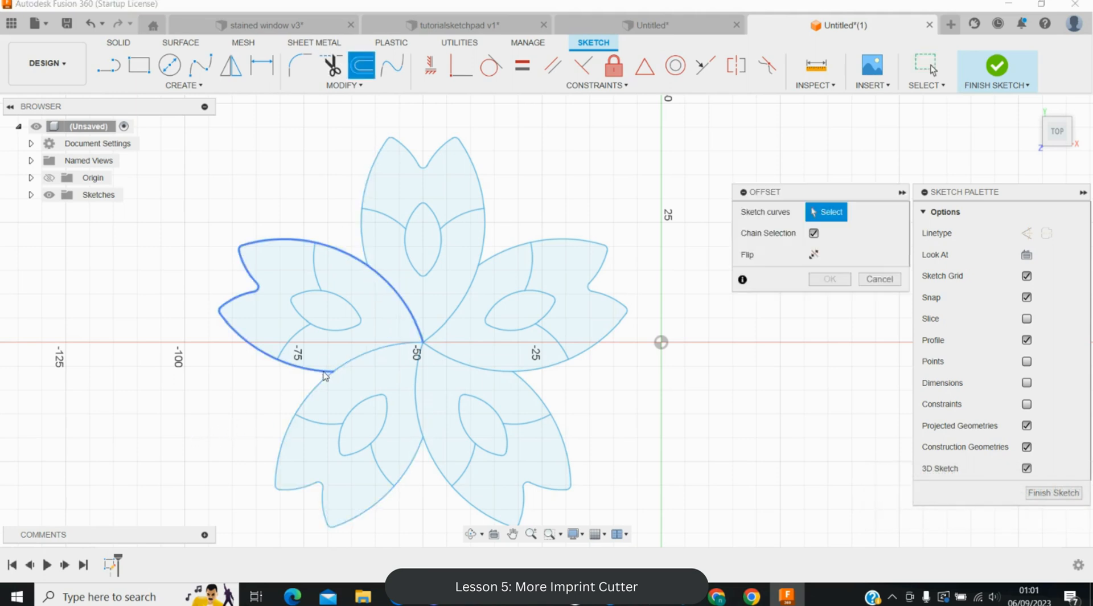
left_click(324, 373)
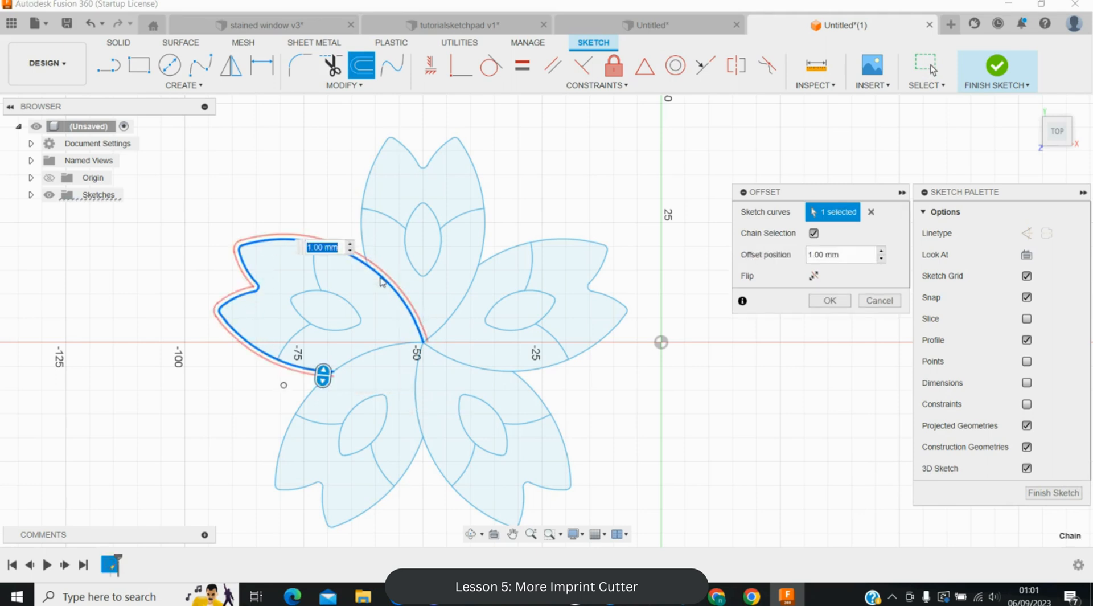
key("Escape")
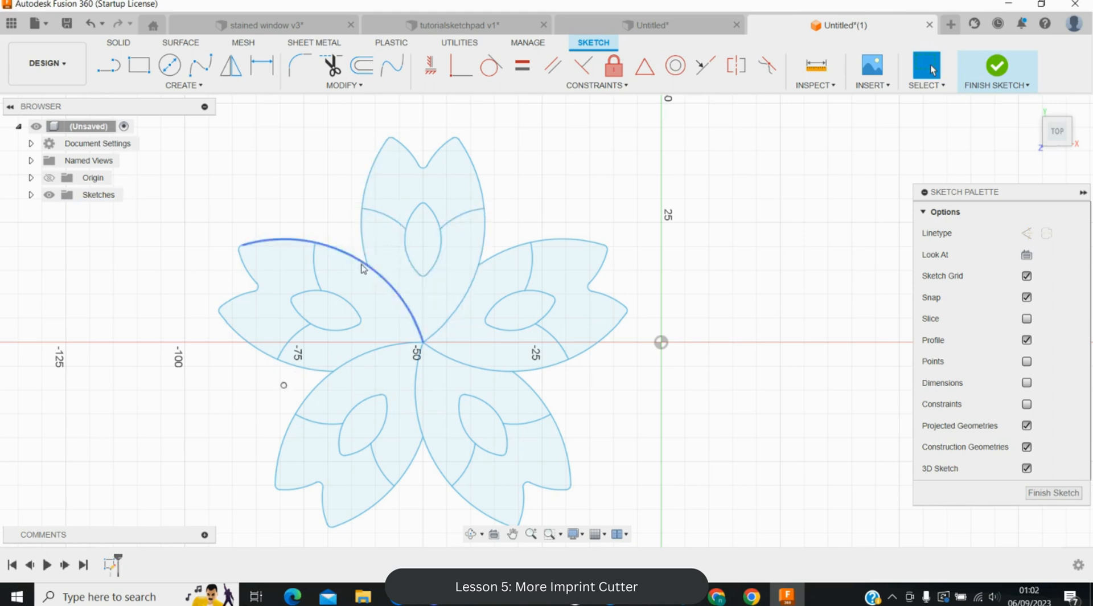
- Break the petals' dividing arcs at the points where neighbouring petal outlines meet
left_click(343, 85)
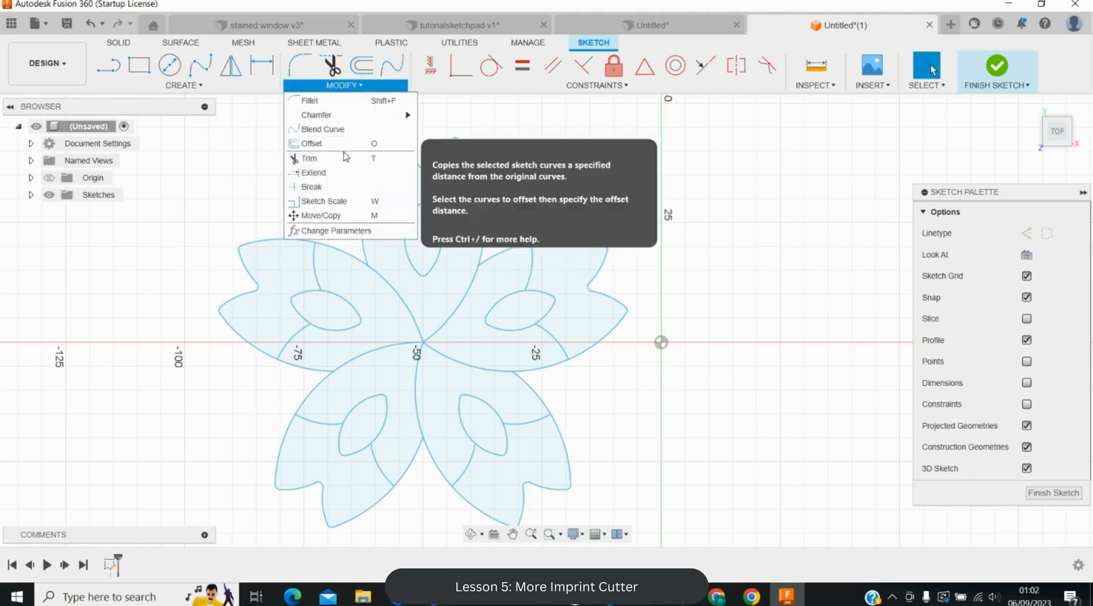
left_click(328, 190)
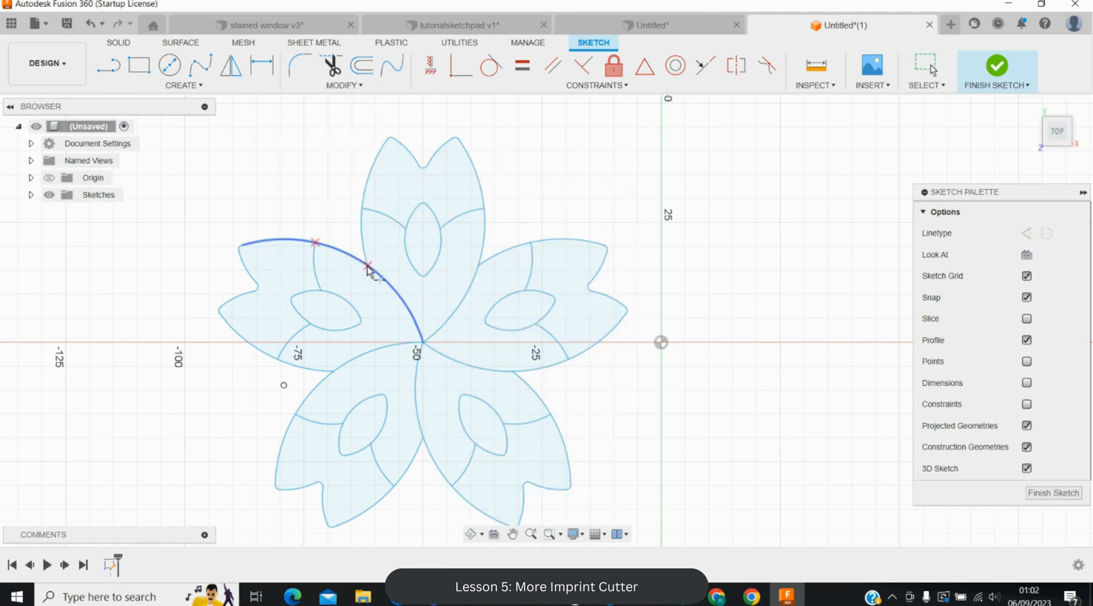
left_click(397, 279)
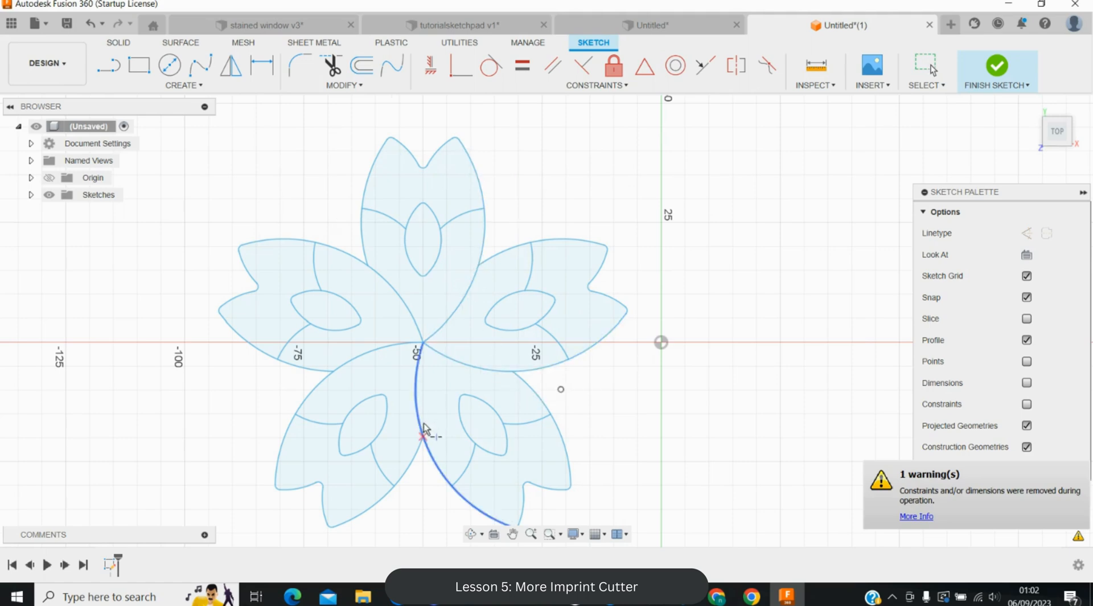
scroll(343, 378, "up", 5)
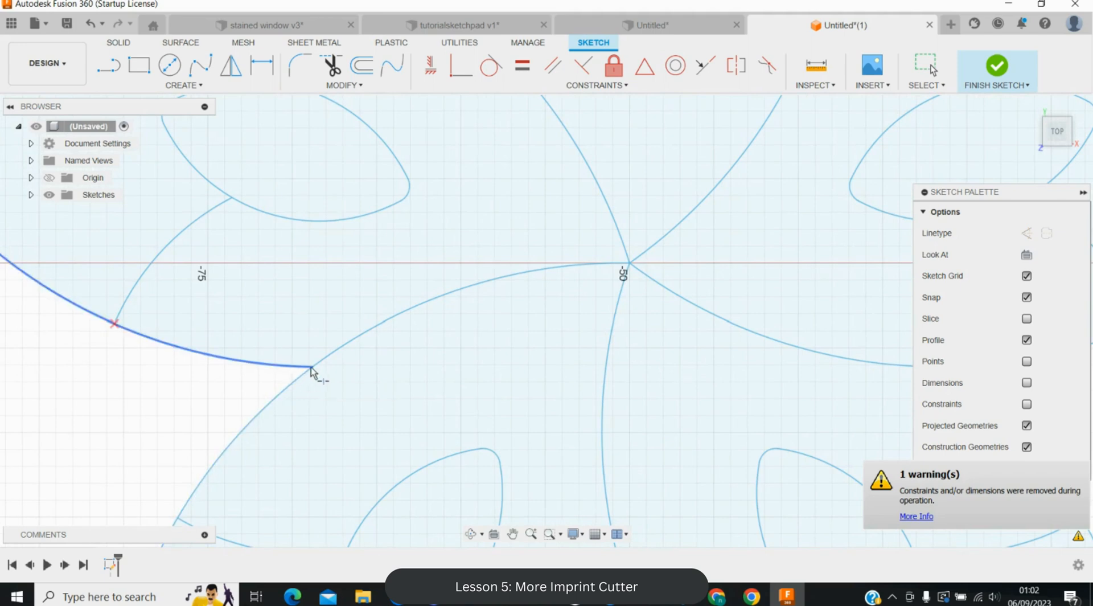
scroll(310, 371, "up", 4)
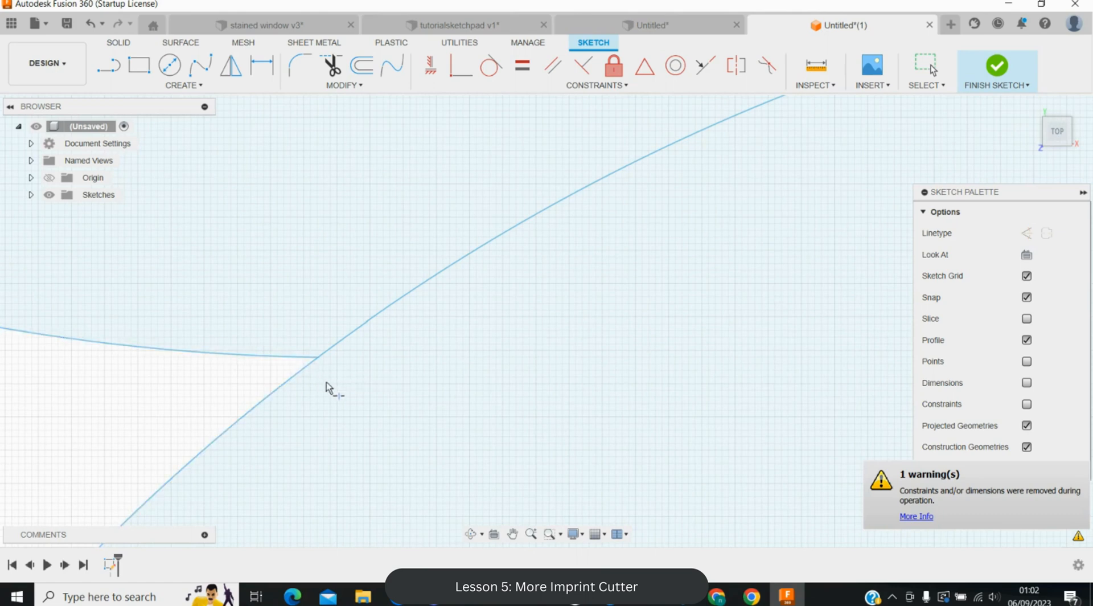
scroll(326, 382, "down", 5)
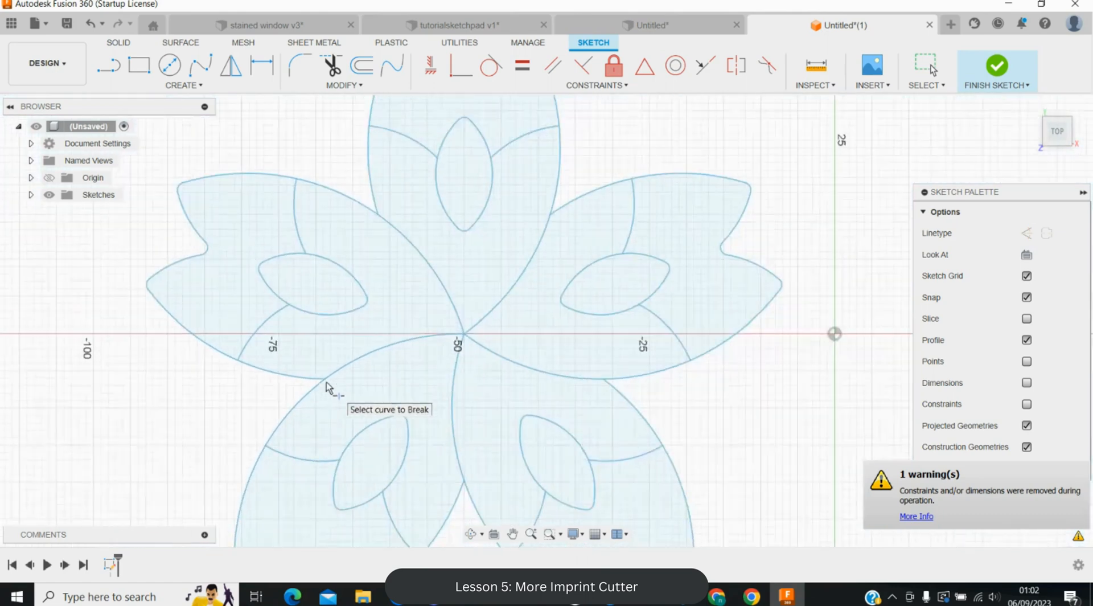
- Fillet the five outer corners between neighbouring petals with a 1 mm radius
scroll(326, 387, "down", 2)
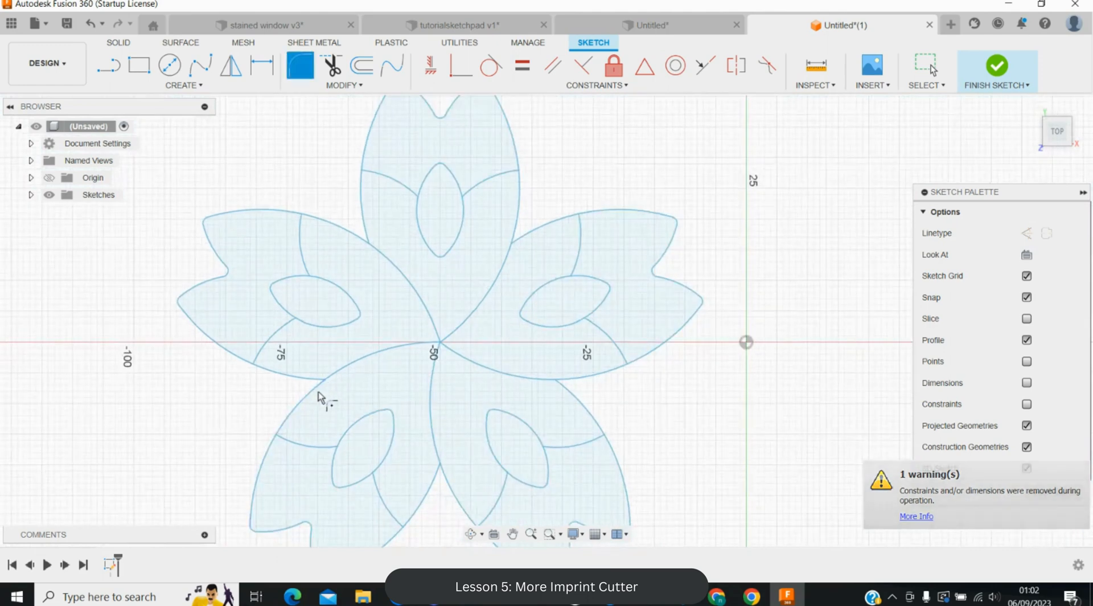
left_click(316, 391)
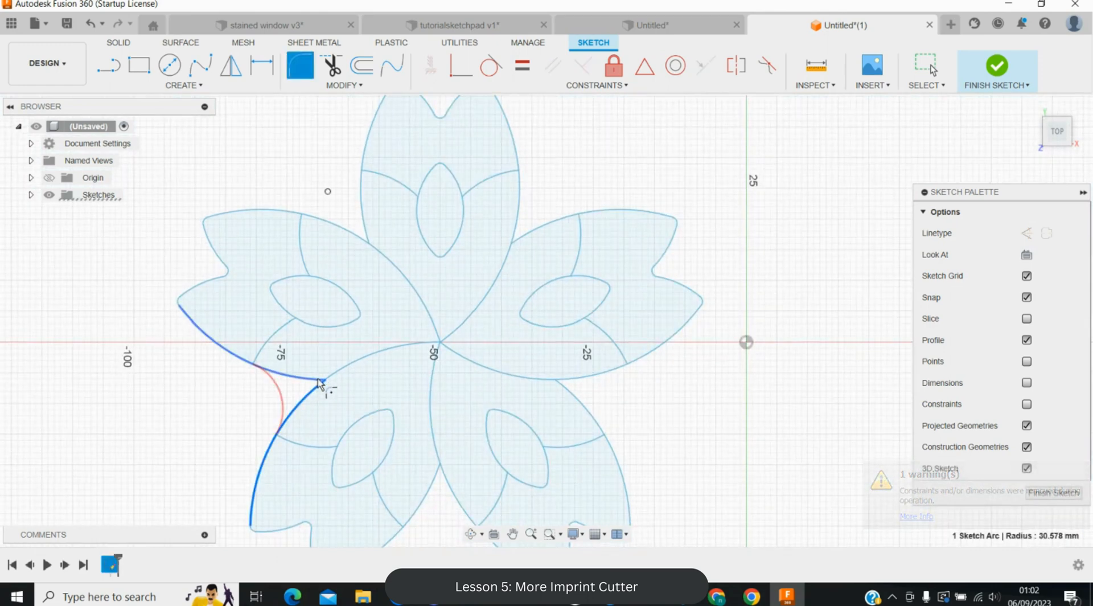
left_click(320, 382)
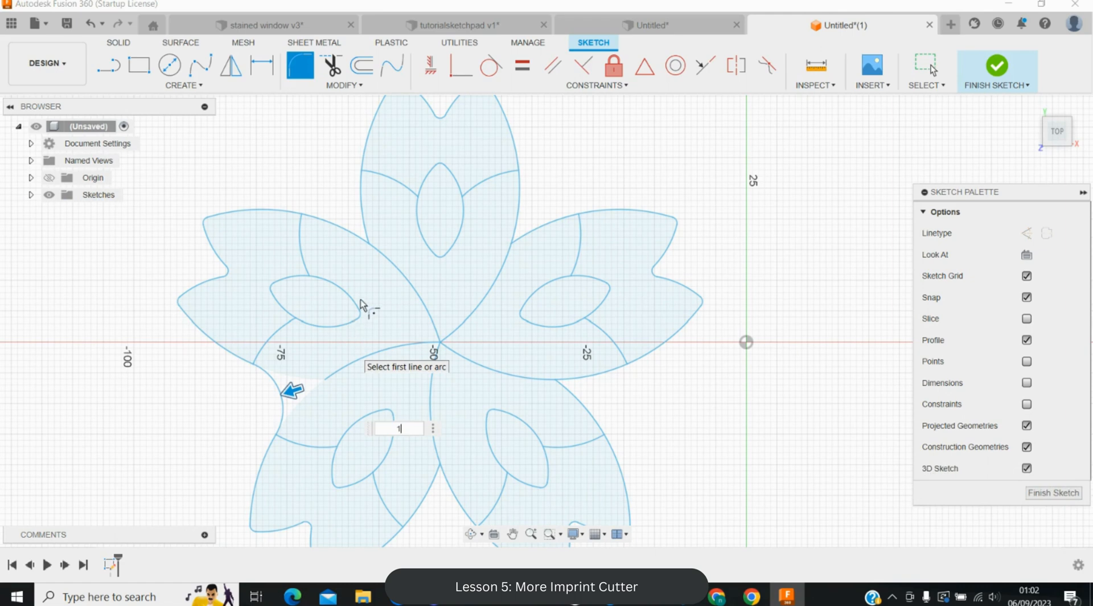
type("1")
key("Return")
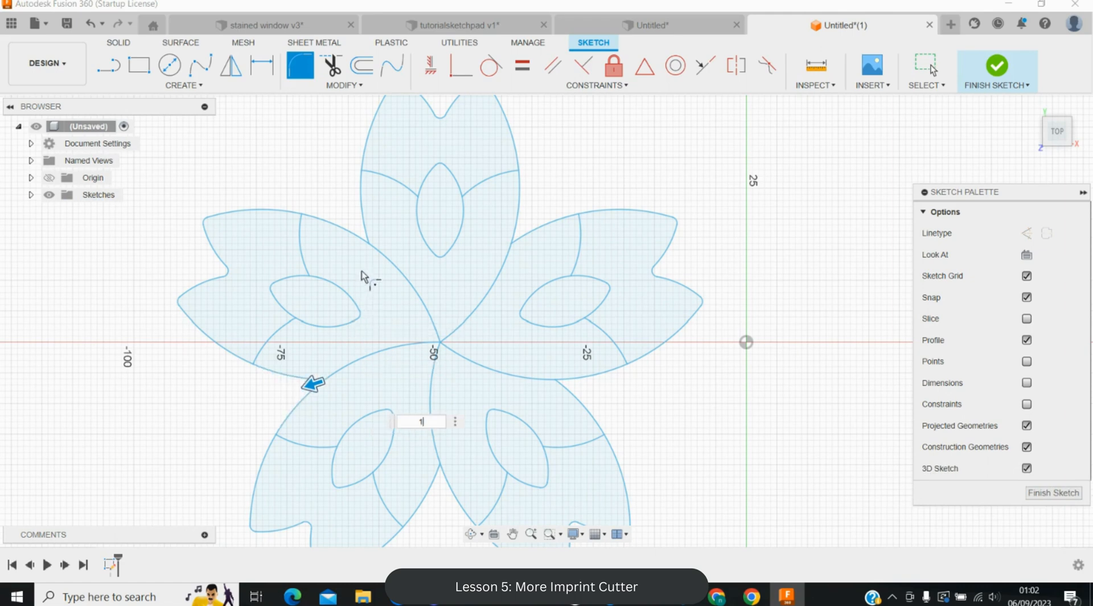
left_click(367, 232)
left_click(367, 232)
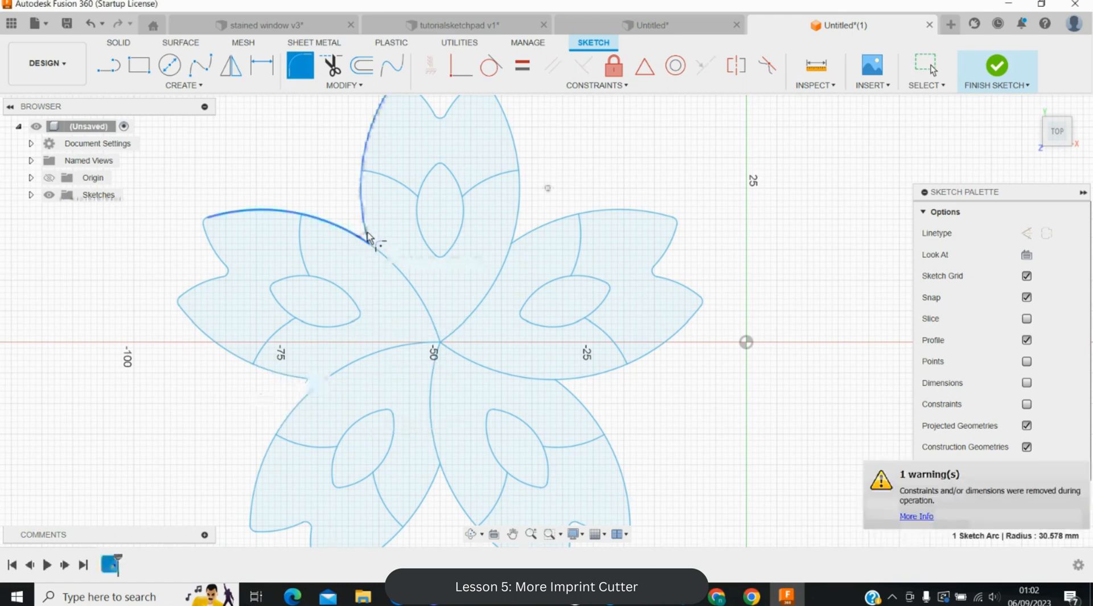
left_click(522, 242)
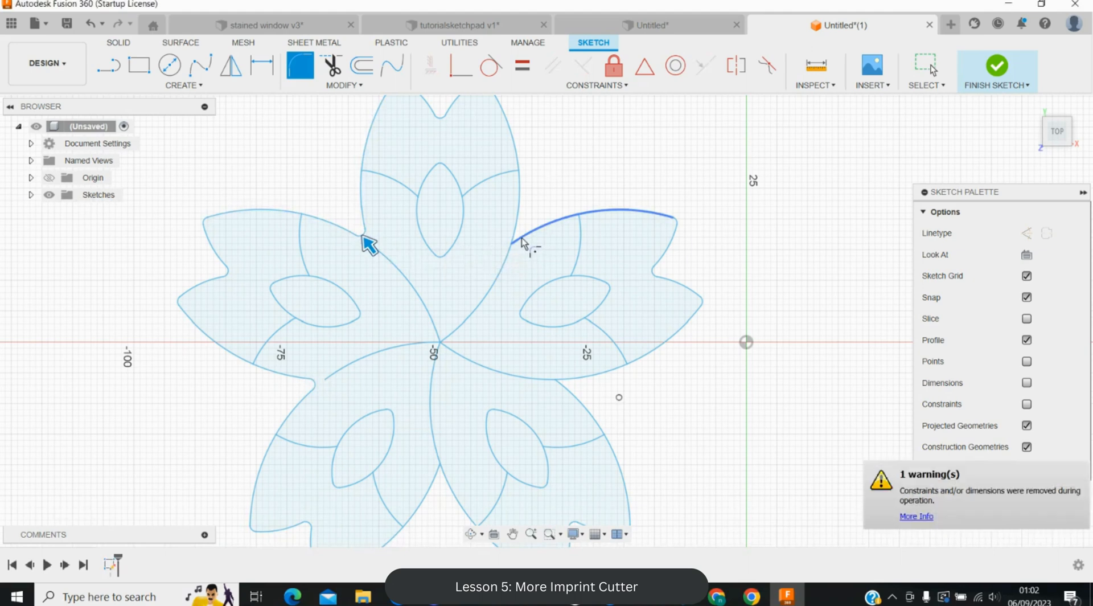
left_click(567, 393)
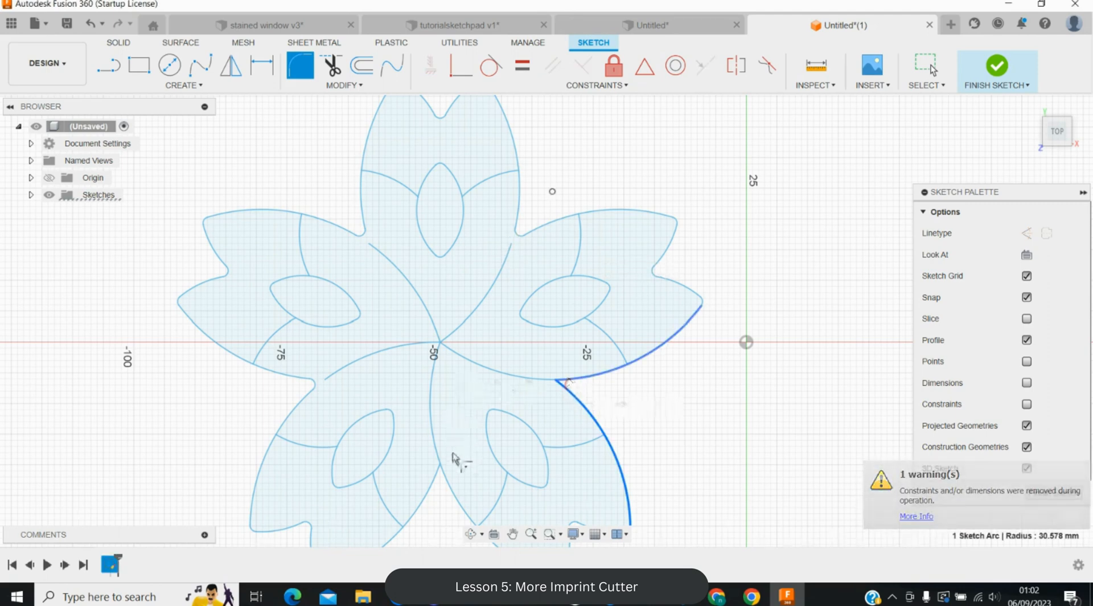
left_click(436, 477)
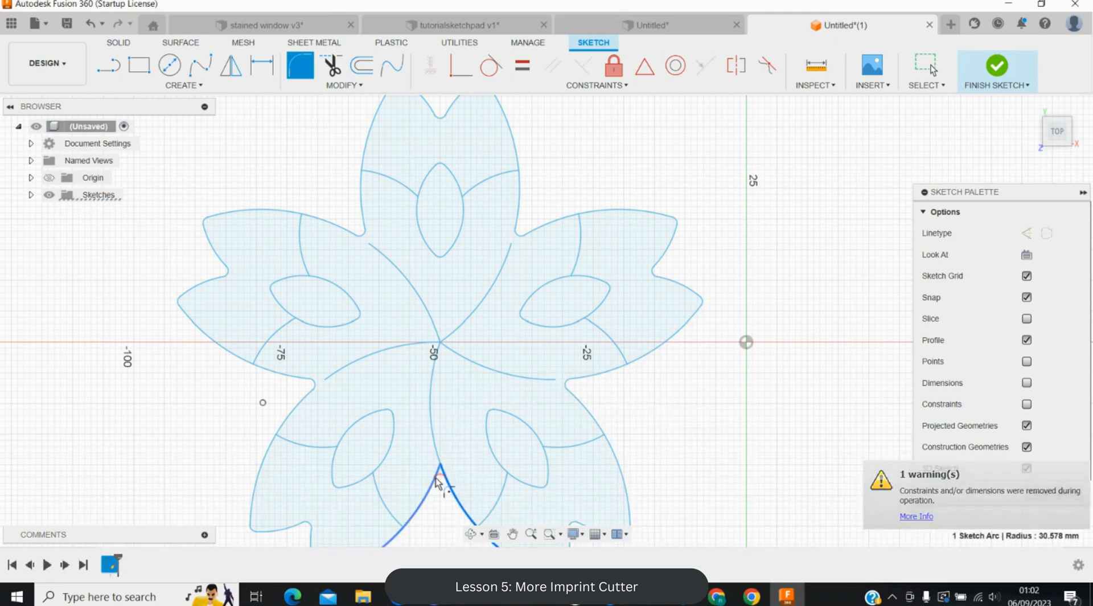
left_click(436, 480)
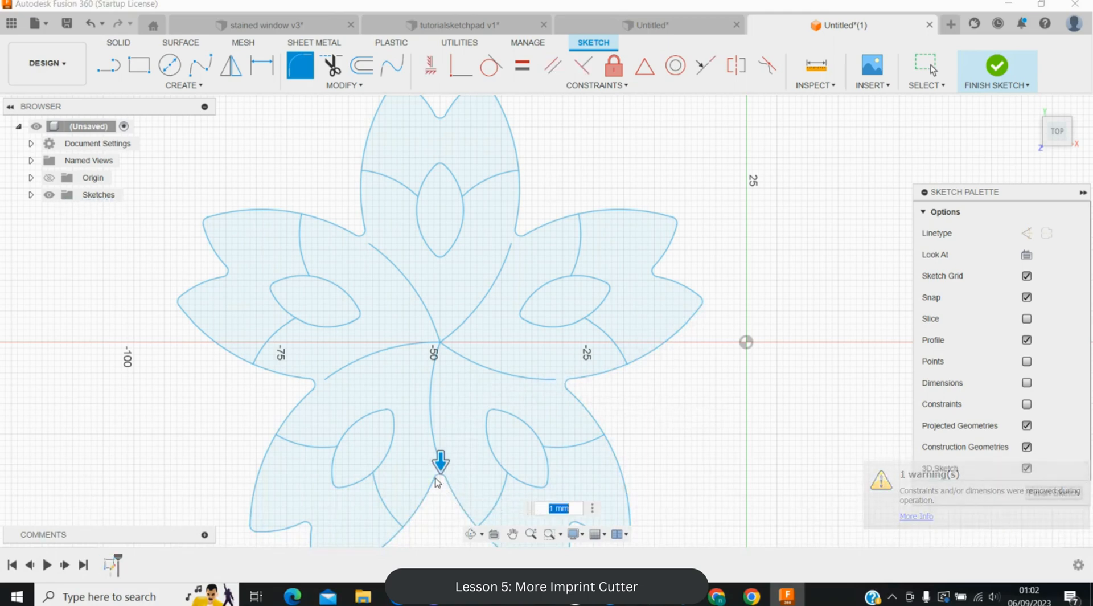
key("Return")
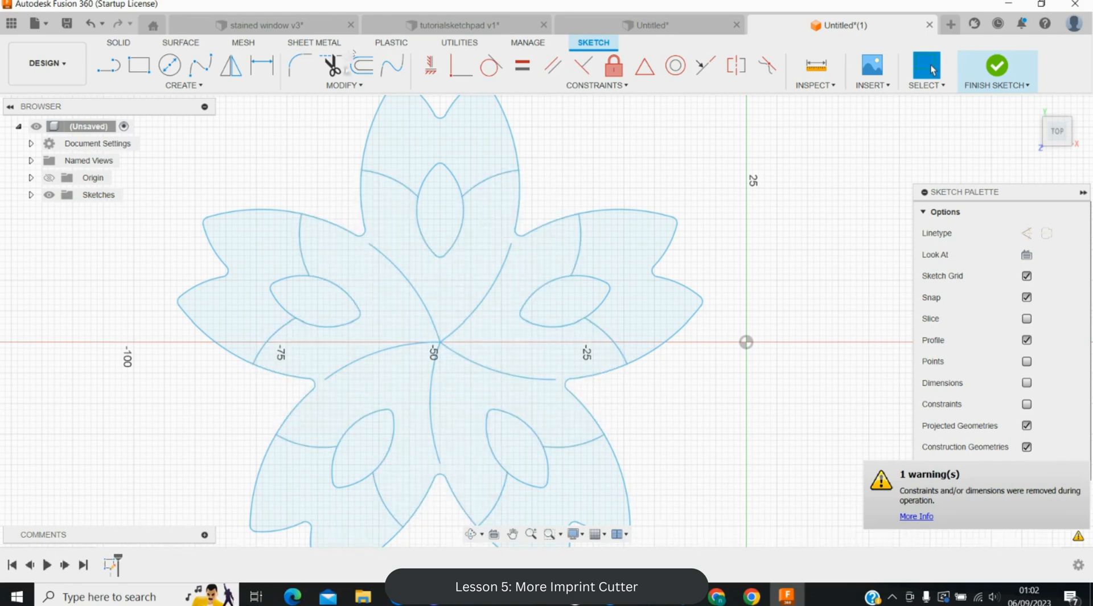
- Extend the five dividing arcs from the flower's centre out to the fillets between the petals
left_click(344, 85)
left_click(331, 169)
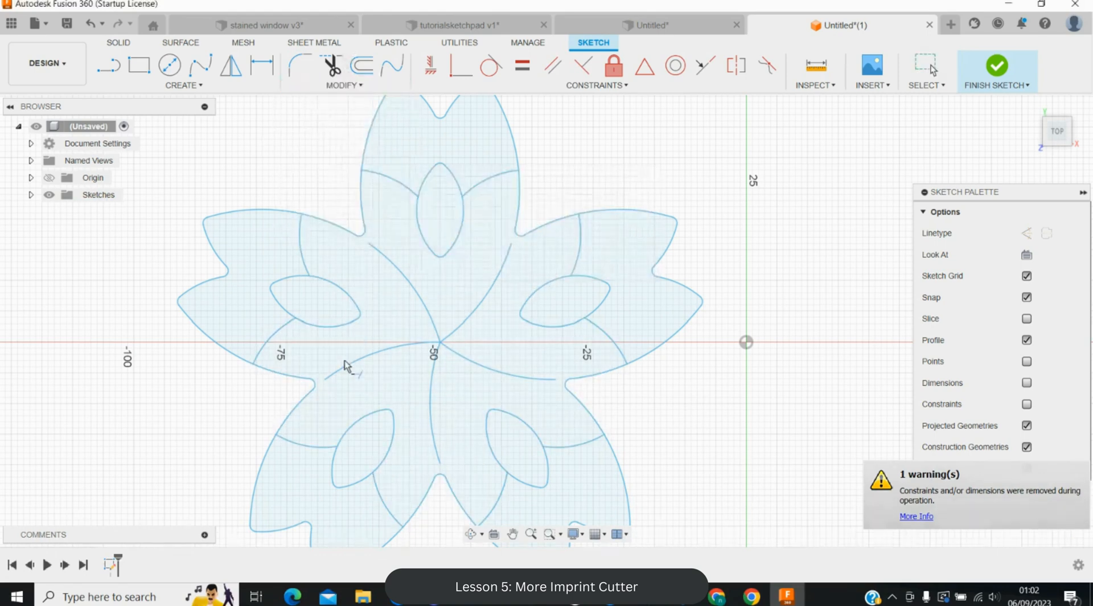
left_click(345, 366)
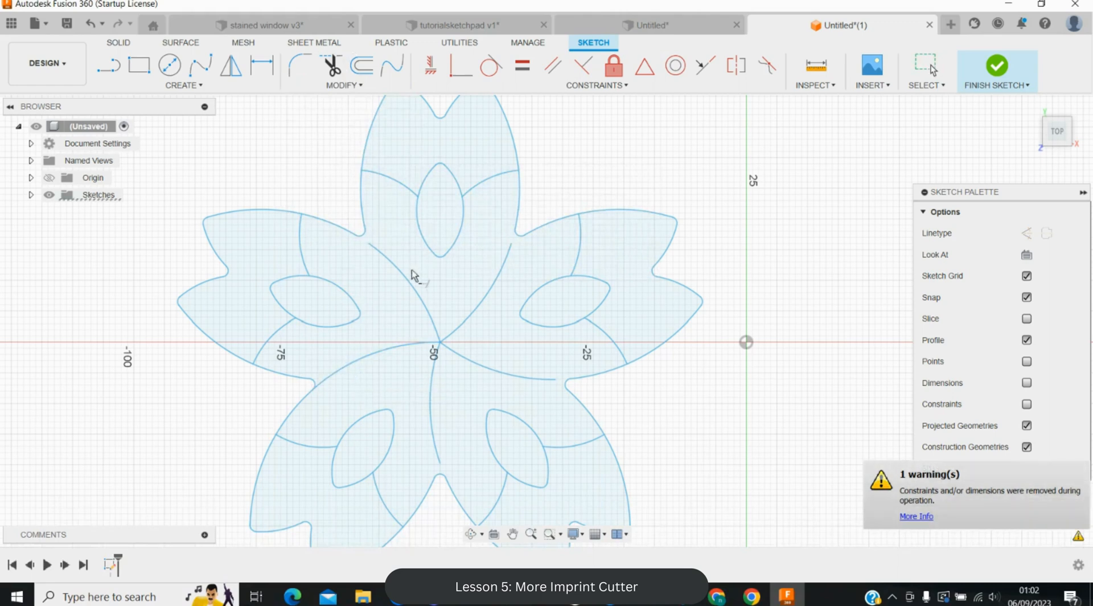
left_click(499, 268)
left_click(541, 378)
left_click(439, 454)
scroll(169, 443, "down", 2)
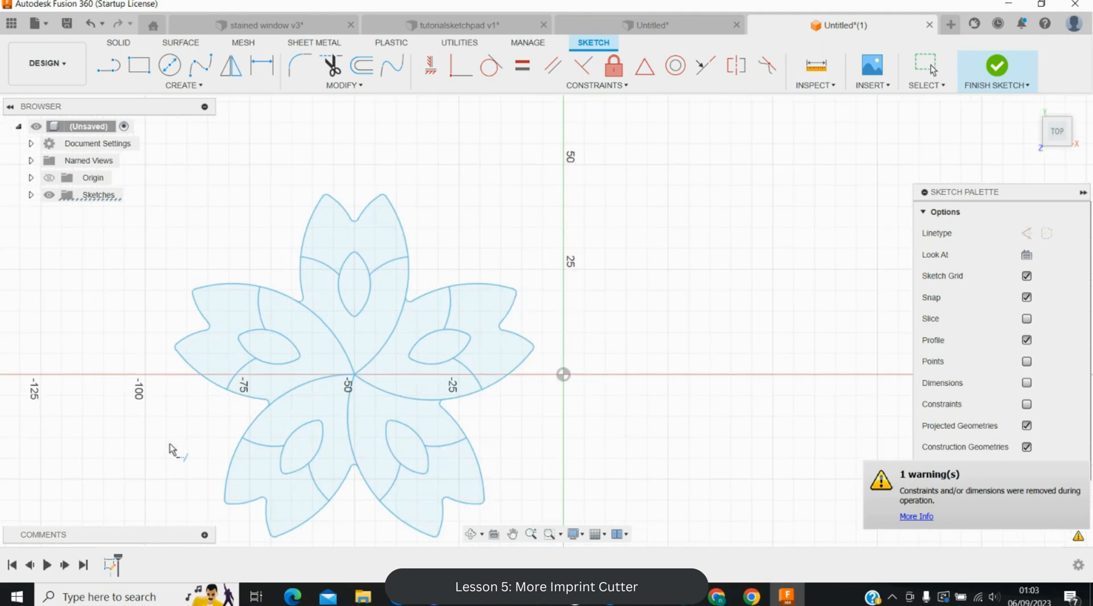
- Place sketch points on the outermost tips of the flower's left and right side petals
scroll(163, 397, "up", 2)
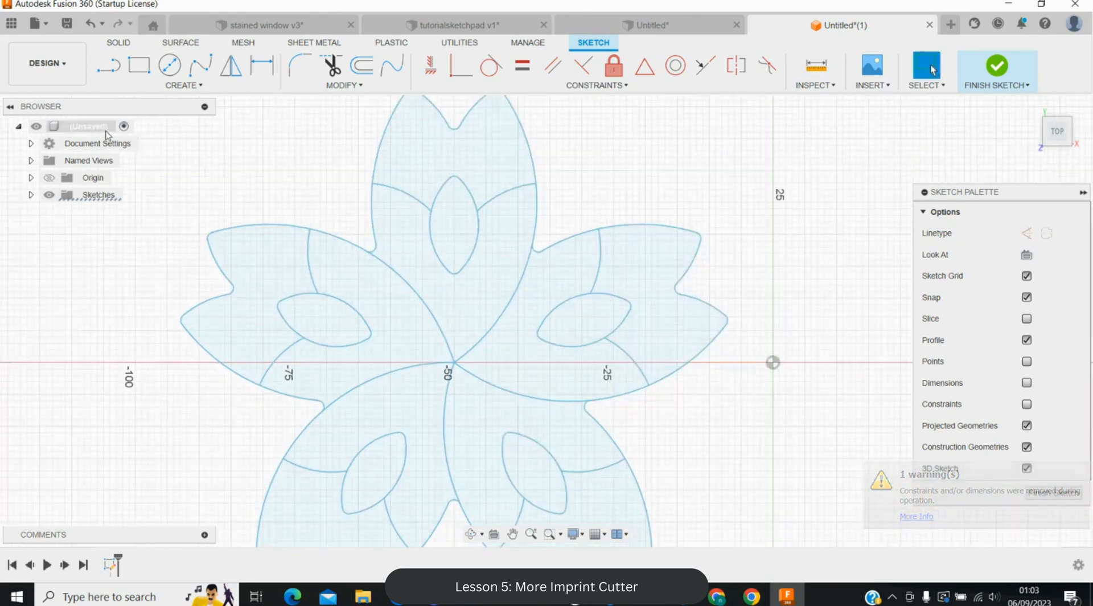
left_click(192, 86)
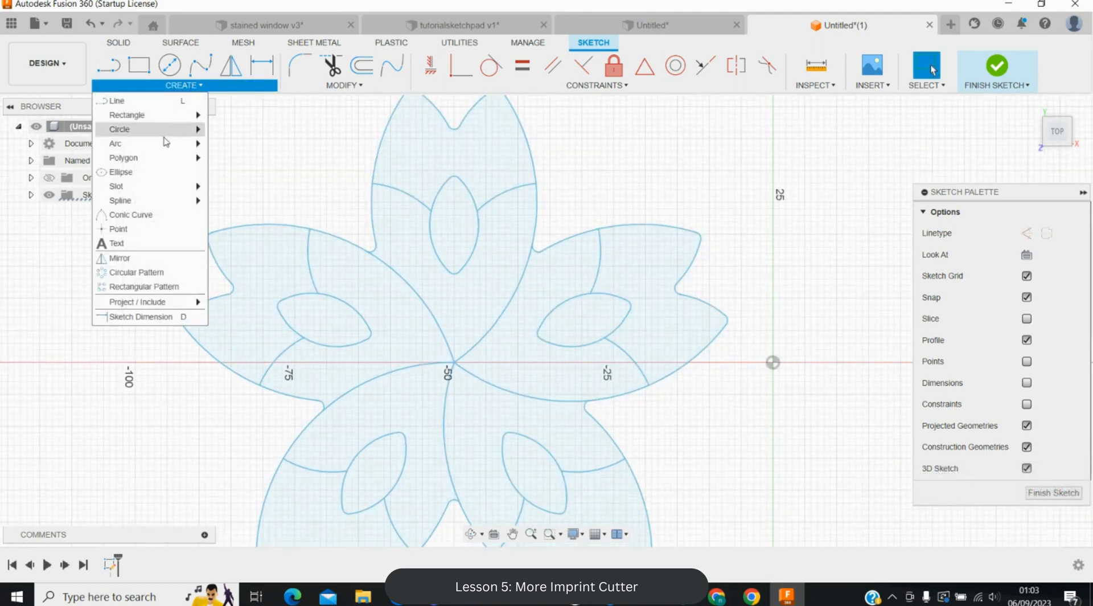
left_click(132, 229)
scroll(108, 347, "up", 4)
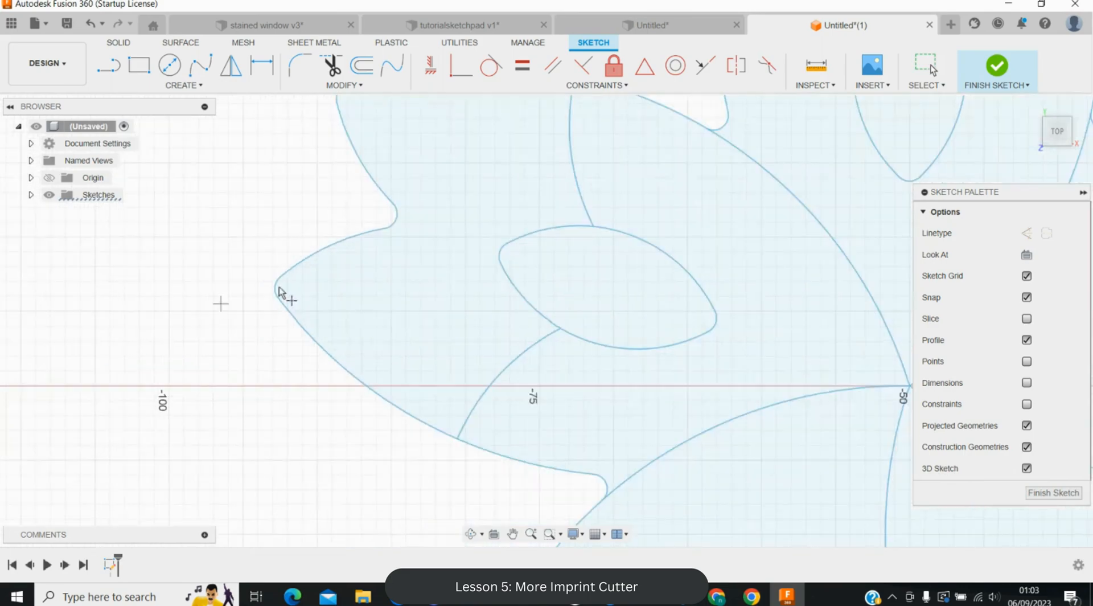
left_click(276, 289)
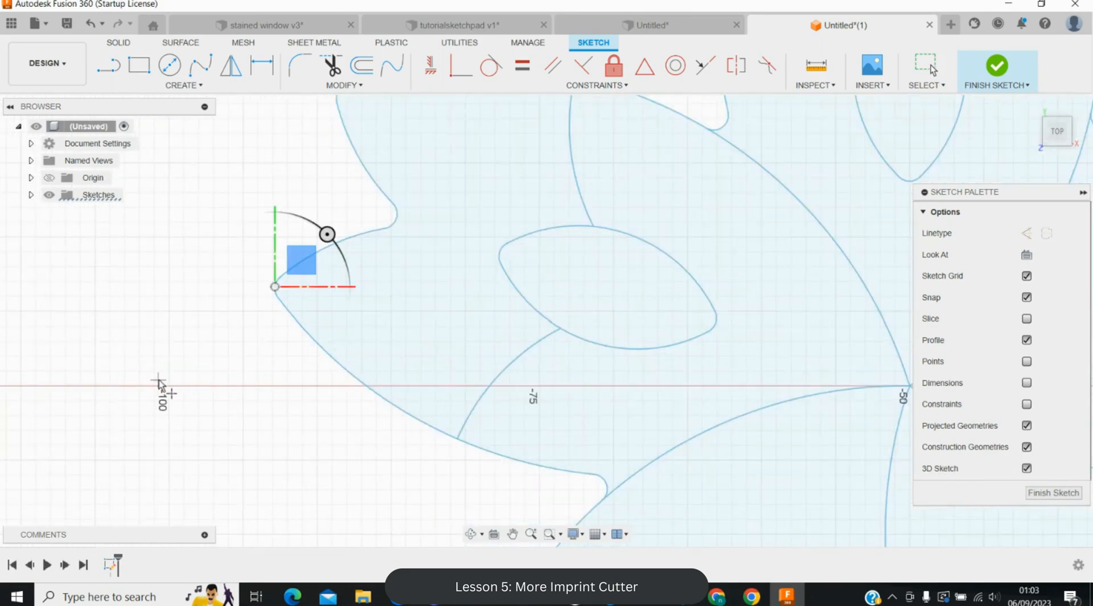
scroll(161, 387, "down", 3)
scroll(160, 385, "down", 2)
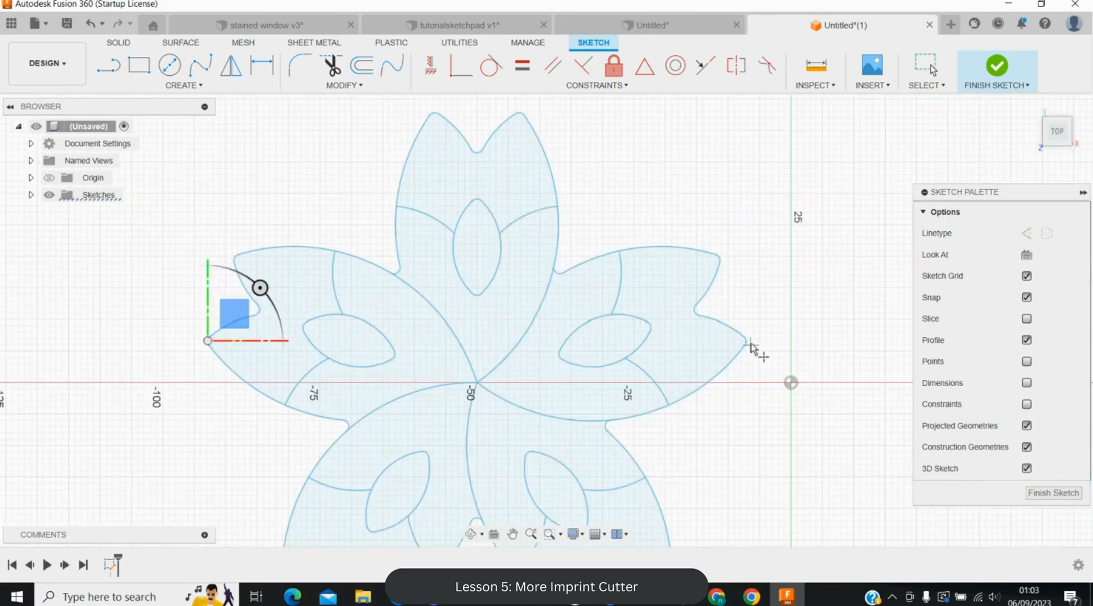
scroll(747, 344, "up", 4)
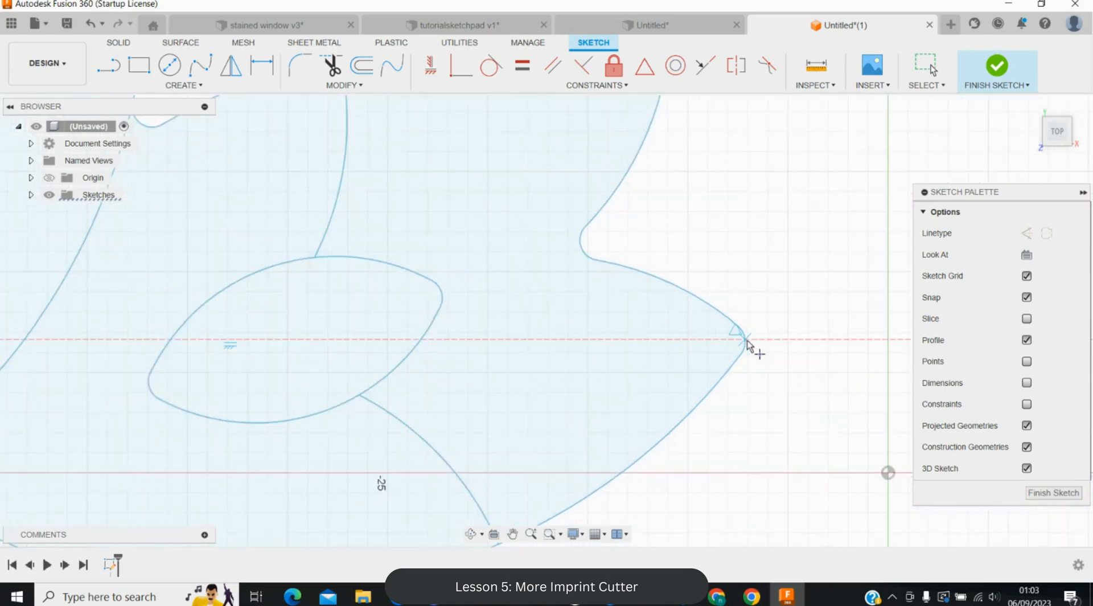
left_click(746, 340)
scroll(747, 344, "down", 5)
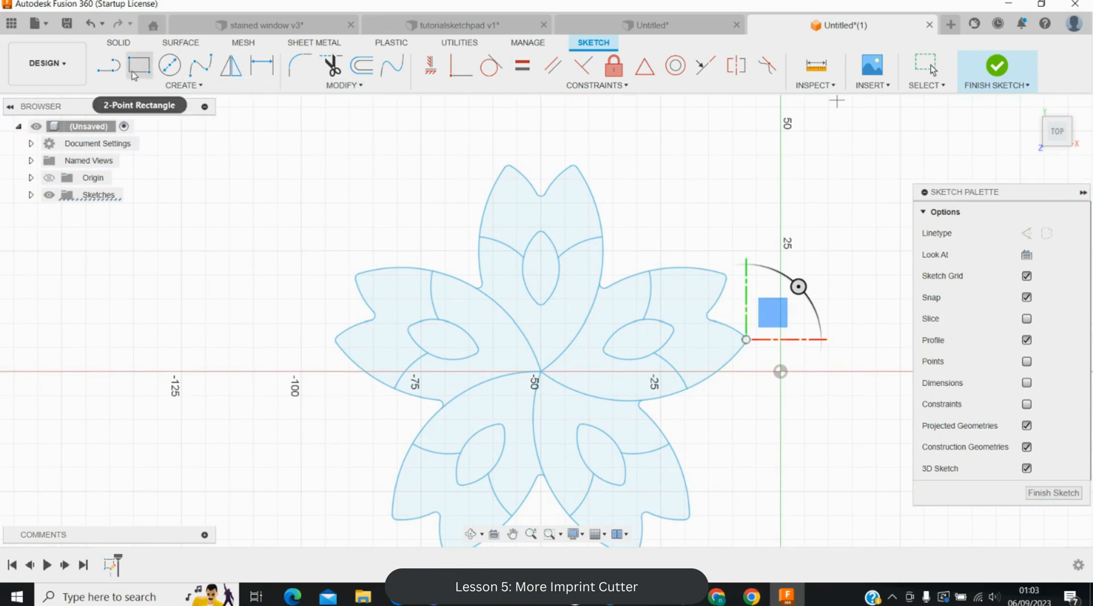
left_click(112, 69)
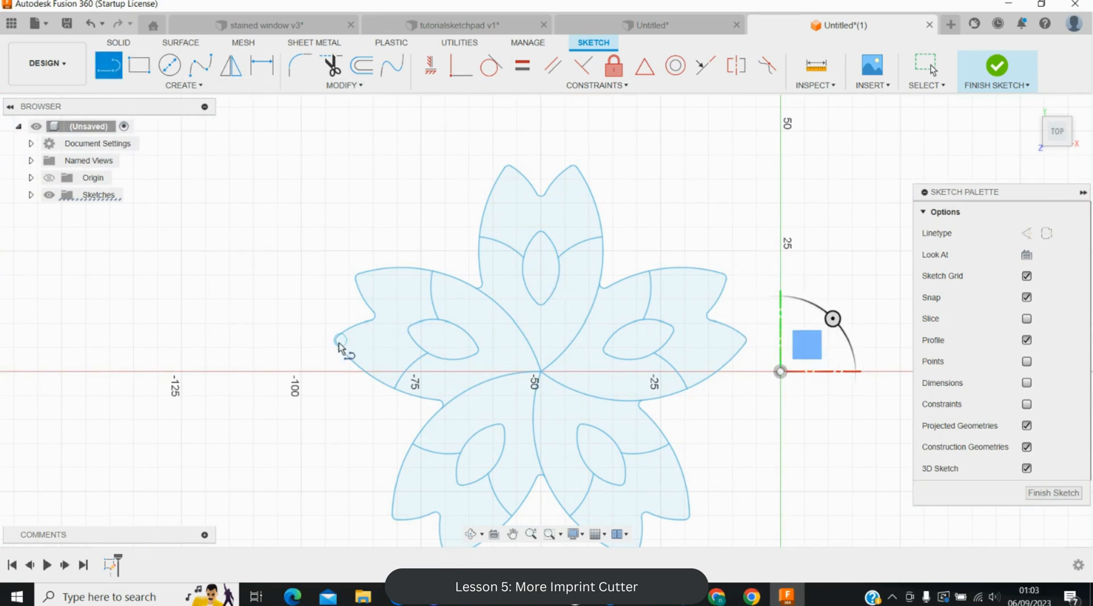
scroll(338, 342, "up", 5)
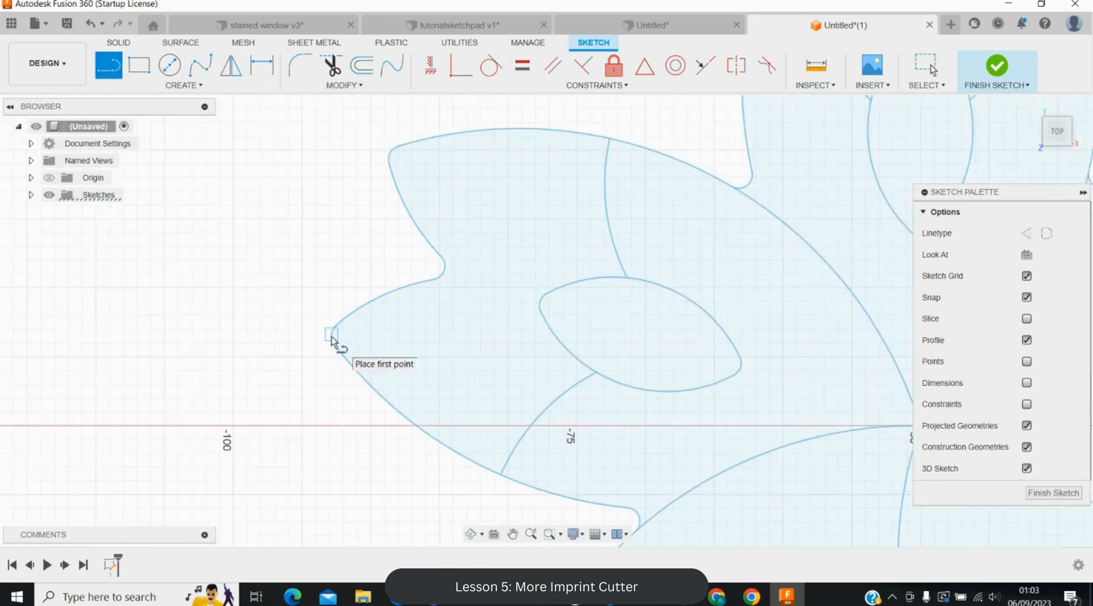
left_click(332, 336)
scroll(331, 336, "down", 5)
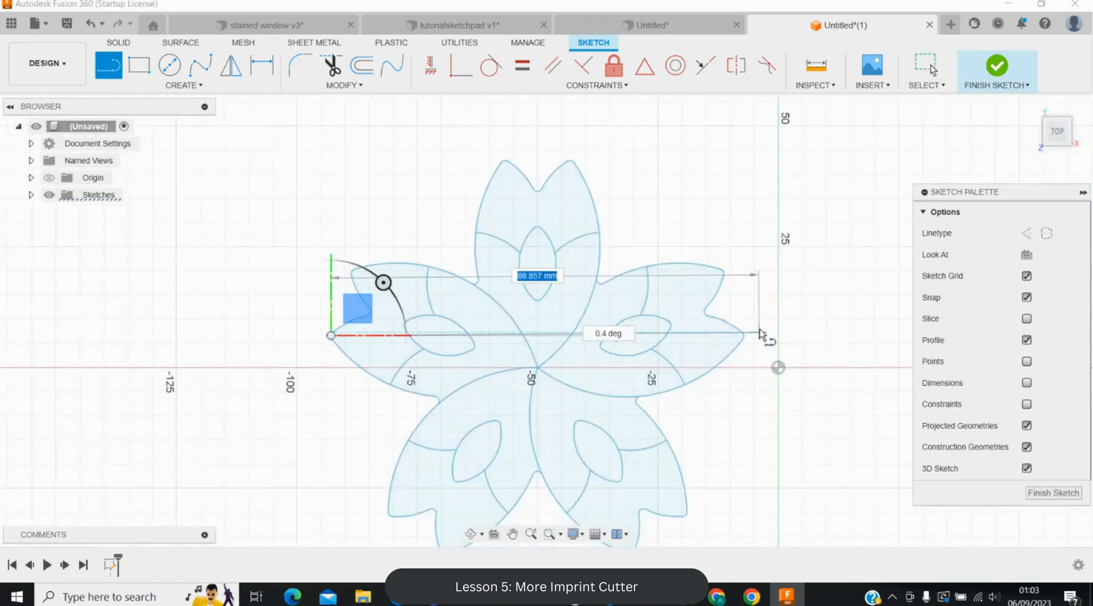
scroll(761, 333, "up", 5)
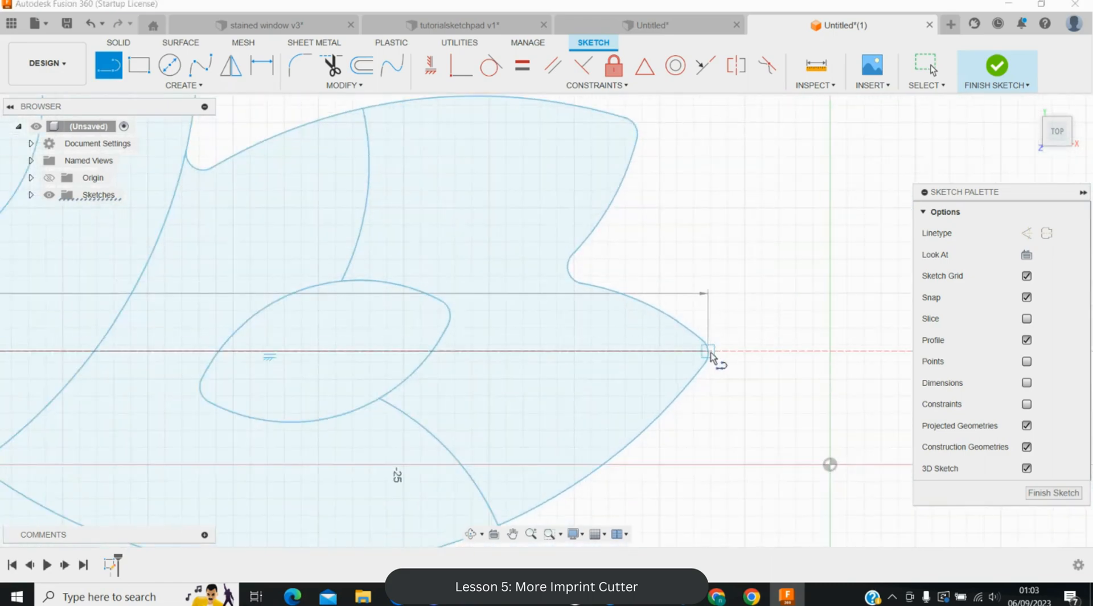
scroll(710, 354, "down", 5)
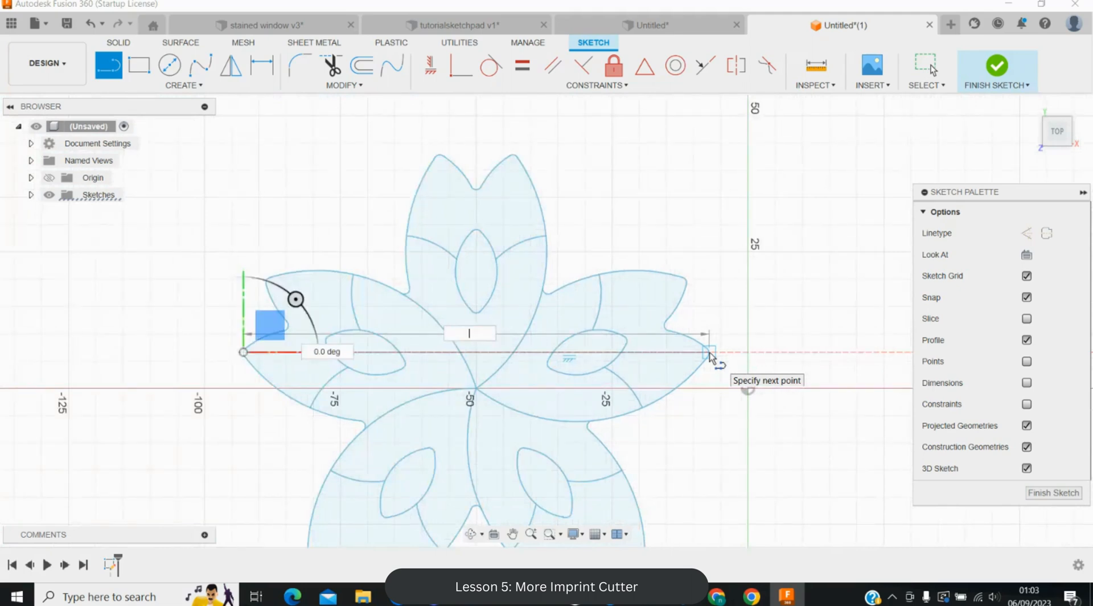
key("Escape")
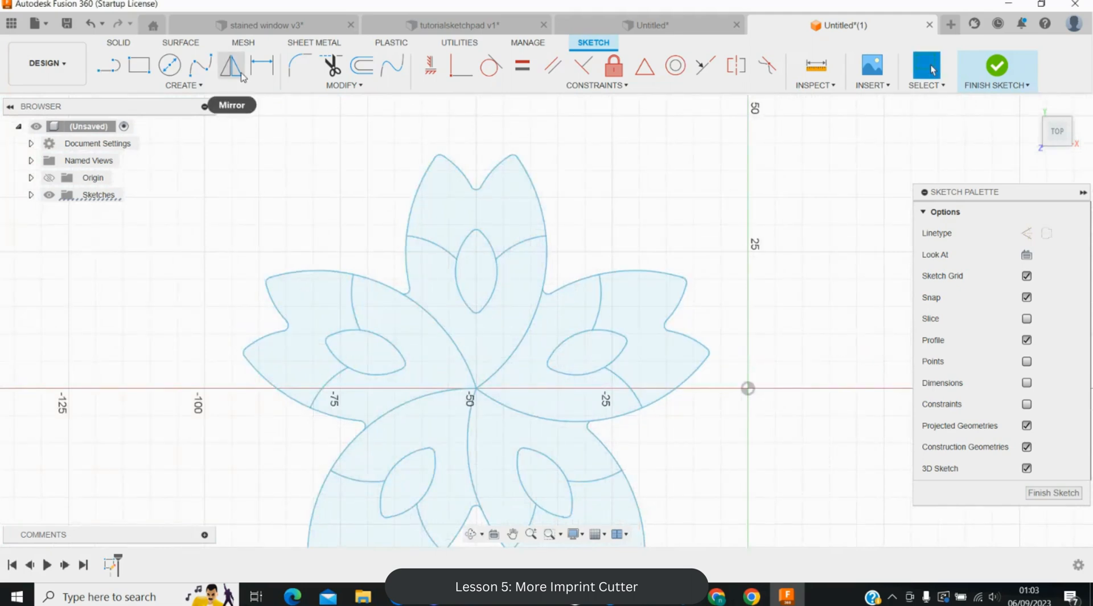
- Measure the flower's overall width with a horizontal line preview between the outermost side petal tips, without keeping the line
left_click(108, 65)
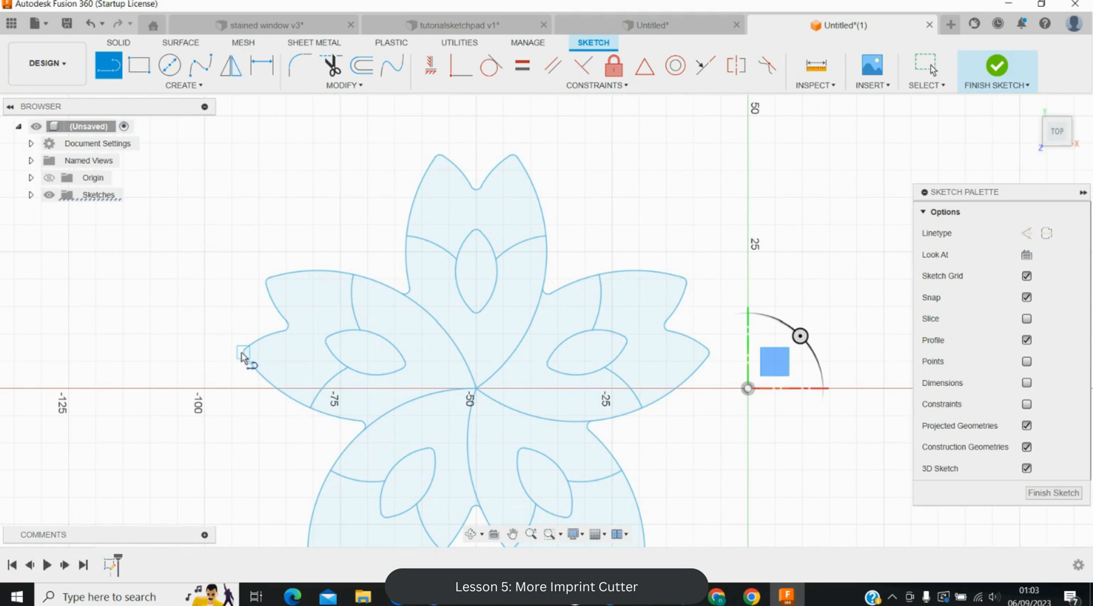
scroll(242, 356, "up", 5)
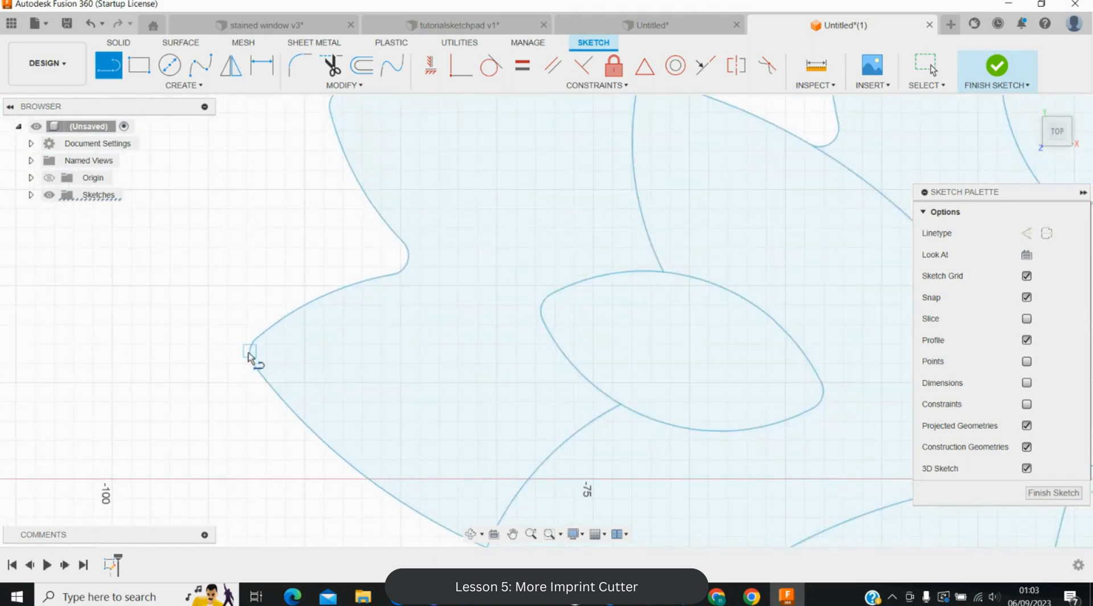
left_click(249, 352)
scroll(249, 351, "down", 4)
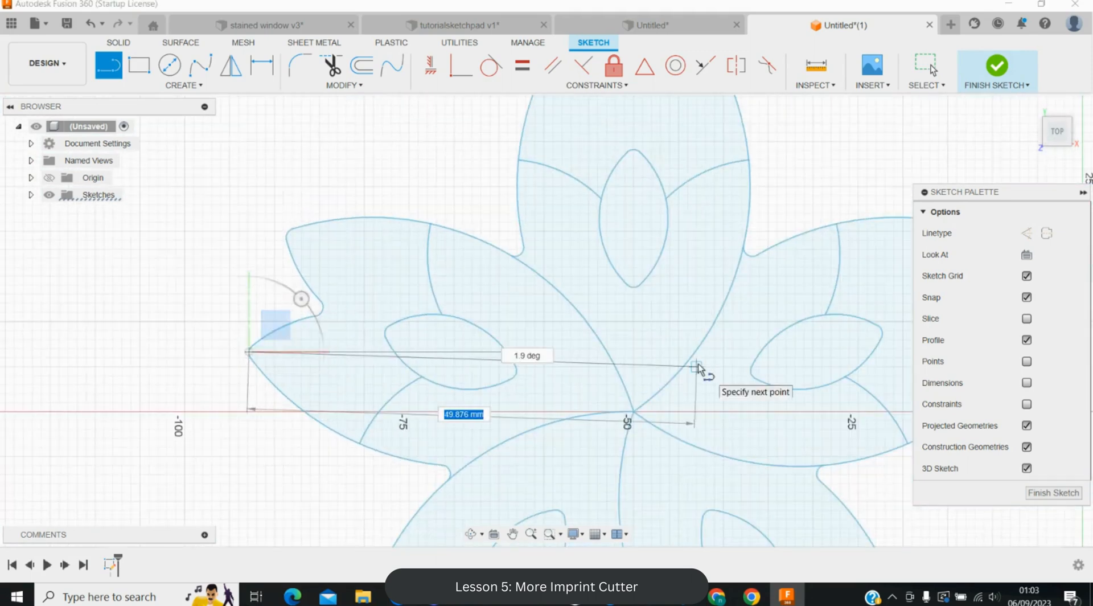
scroll(698, 367, "down", 2)
scroll(894, 361, "up", 6)
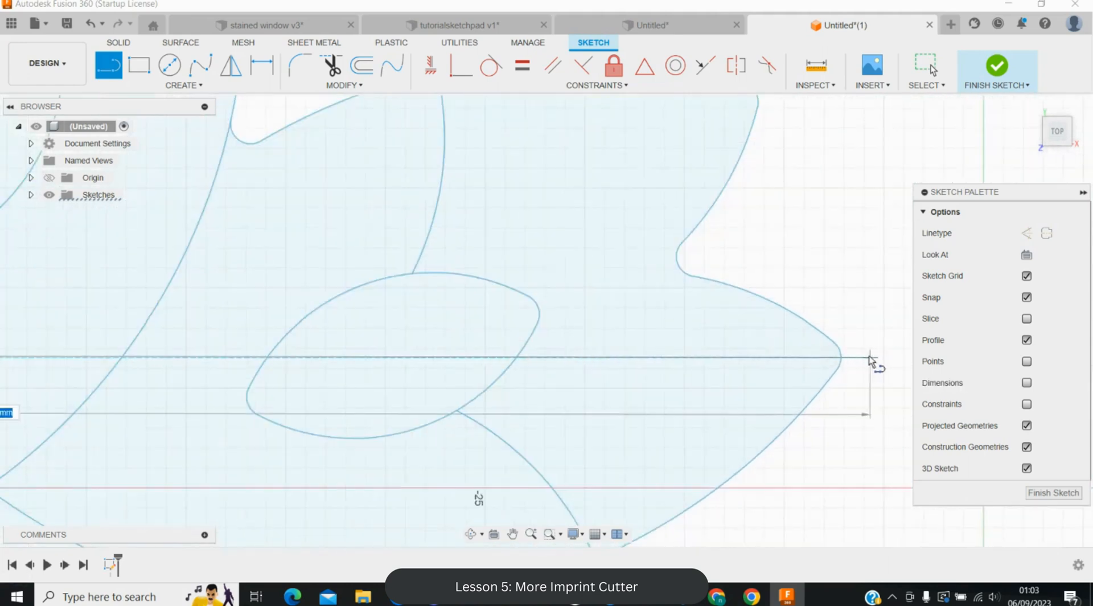
scroll(869, 360, "down", 2)
scroll(844, 360, "down", 4)
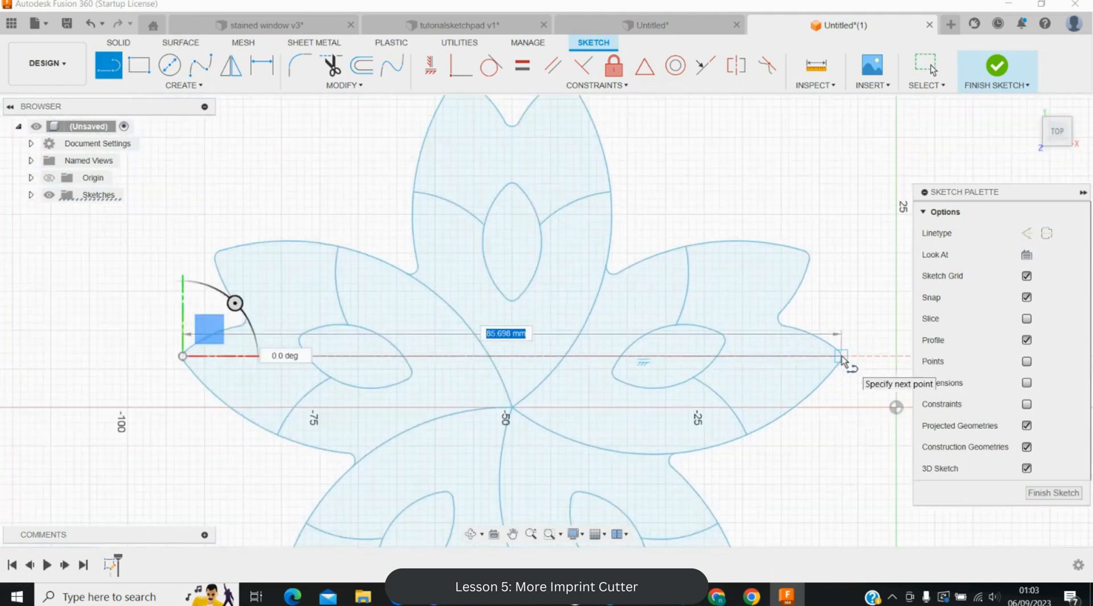
key("Escape")
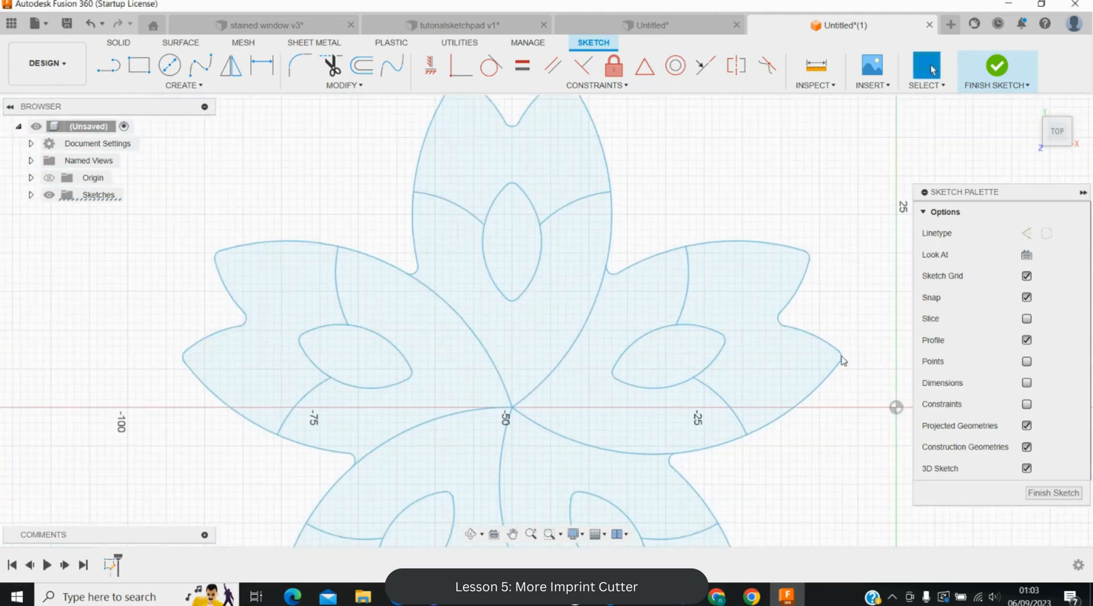
- Scale the entire flower sketch about its centre point by a factor of 100/85.698
scroll(843, 360, "down", 3)
scroll(843, 360, "down", 1)
scroll(459, 205, "down", 1)
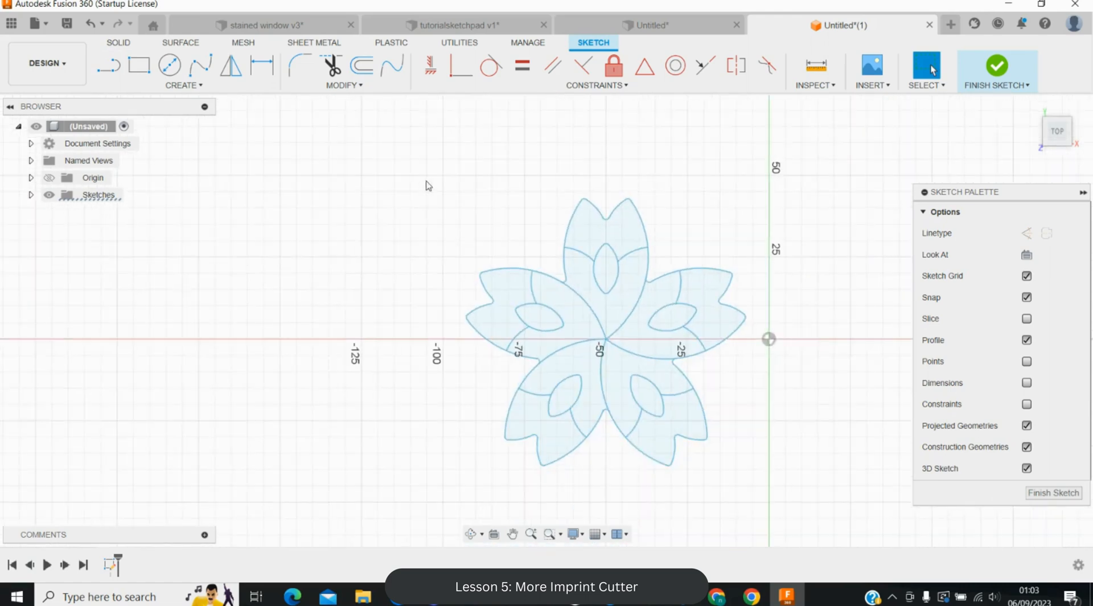
mouse_move(433, 166)
left_mouse_down()
mouse_move(647, 431)
mouse_move(761, 505)
mouse_move(762, 493)
left_mouse_up()
key("s")
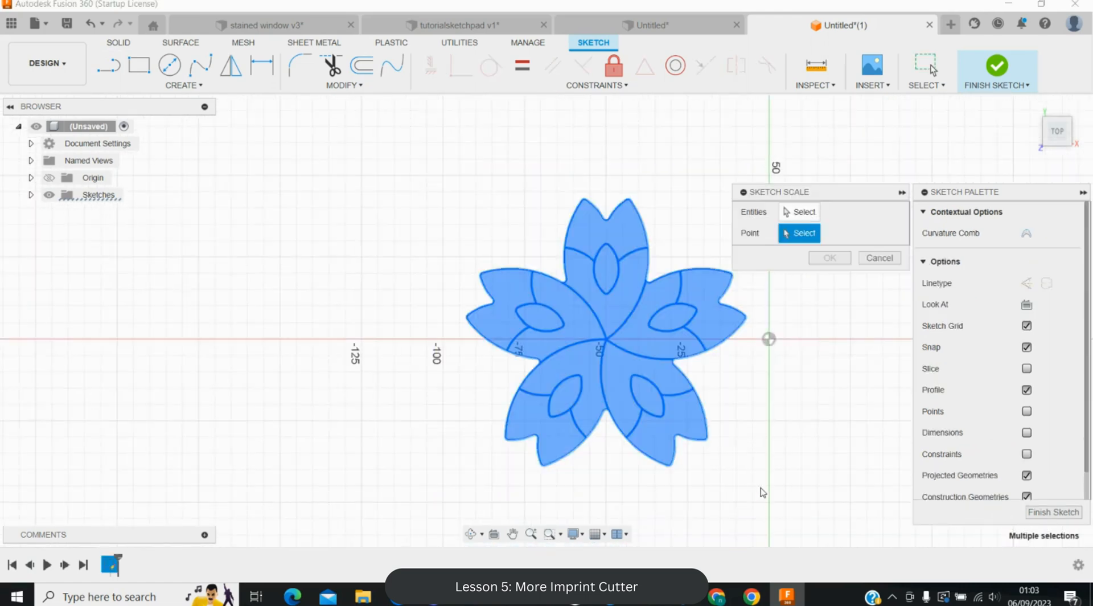
left_click(795, 236)
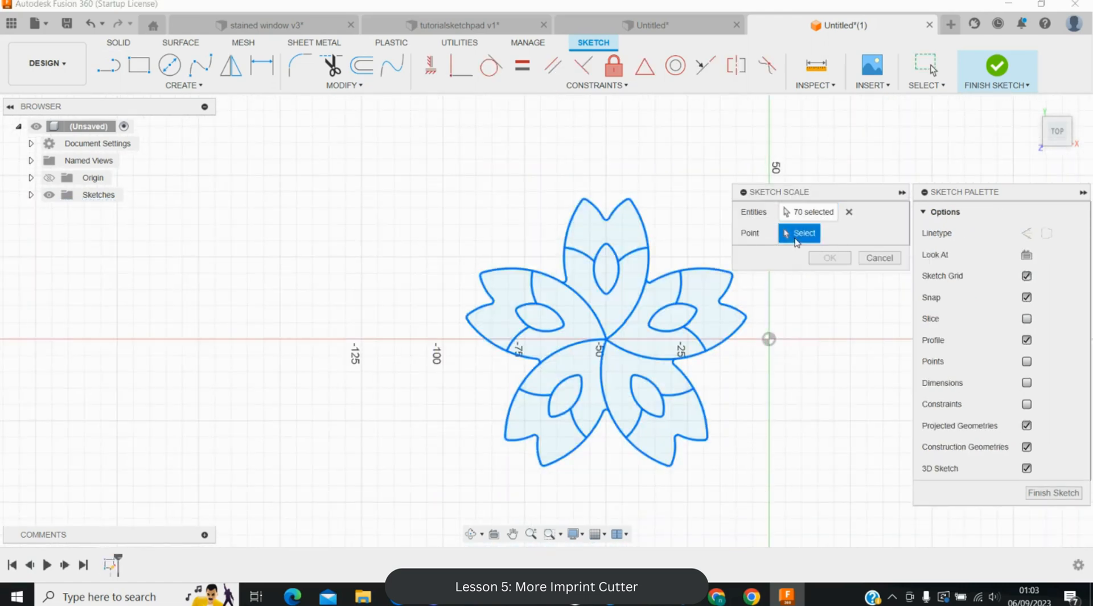
left_click(607, 340)
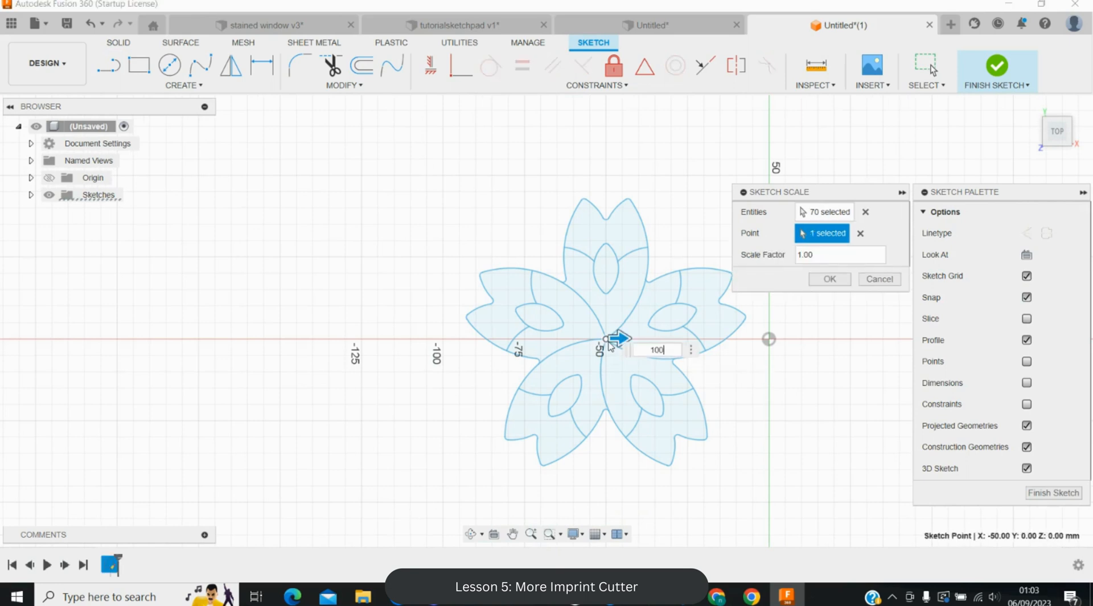
key("Return")
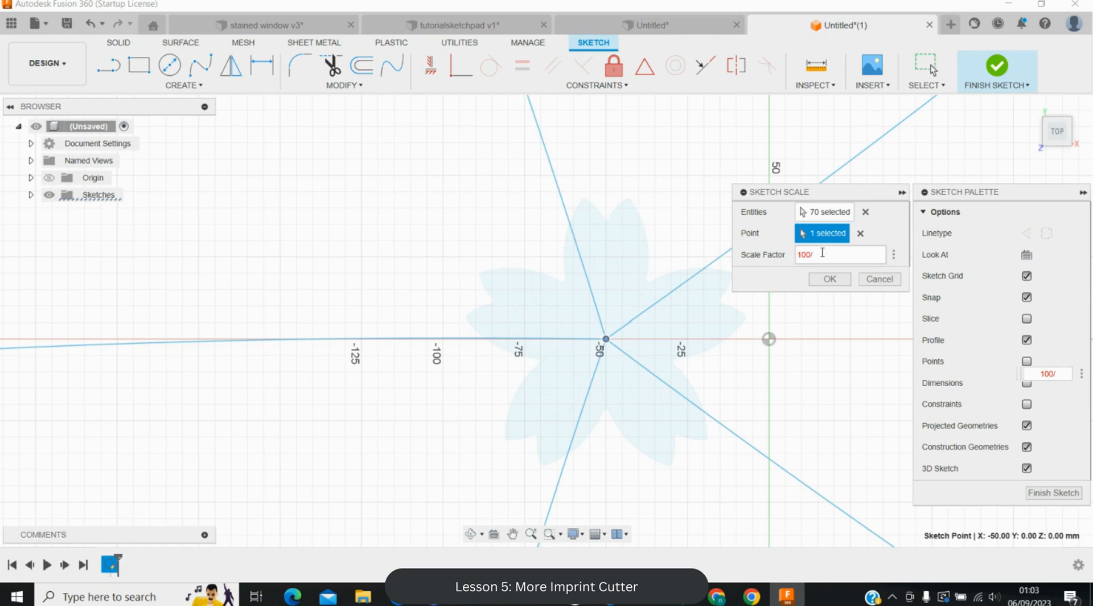
key("Return")
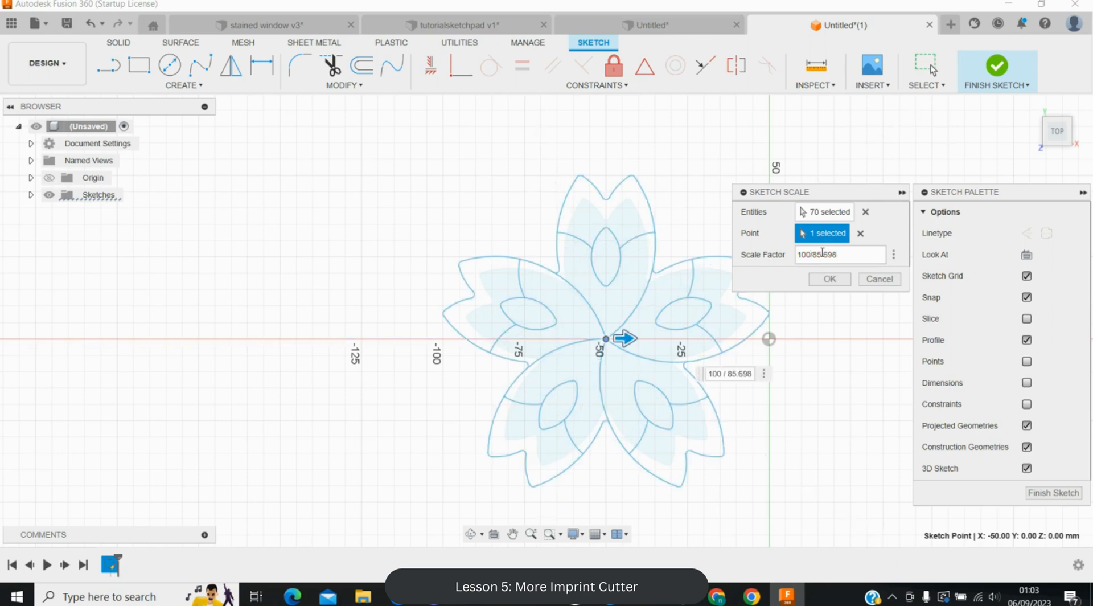
left_click(830, 279)
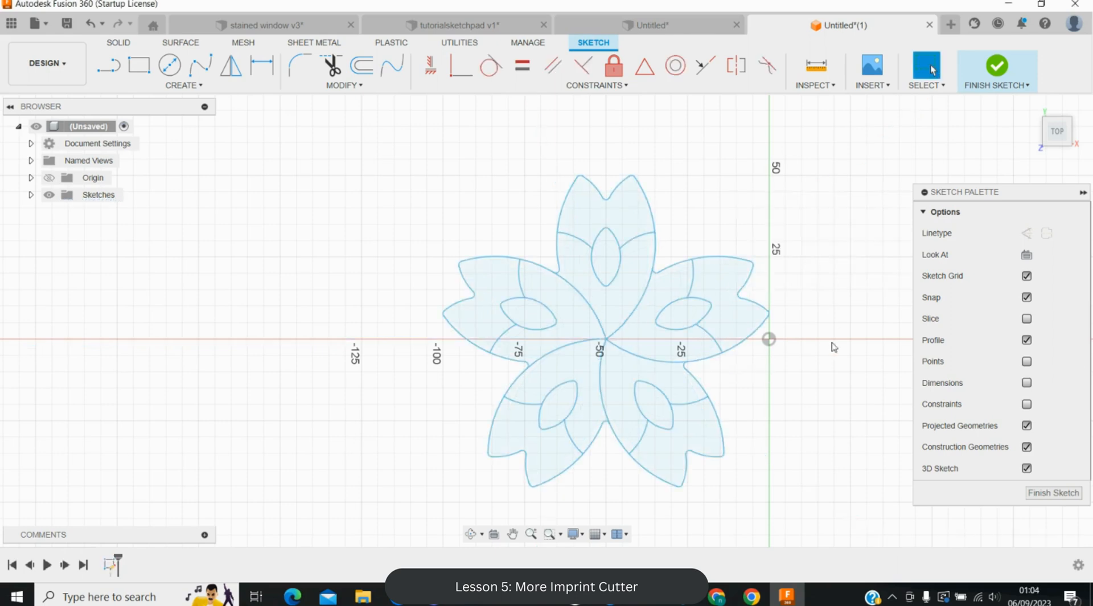
- Draw a circle centred on the flower, passing through the points where the petals' inner arcs meet the leaf shapes
scroll(800, 431, "up", 3)
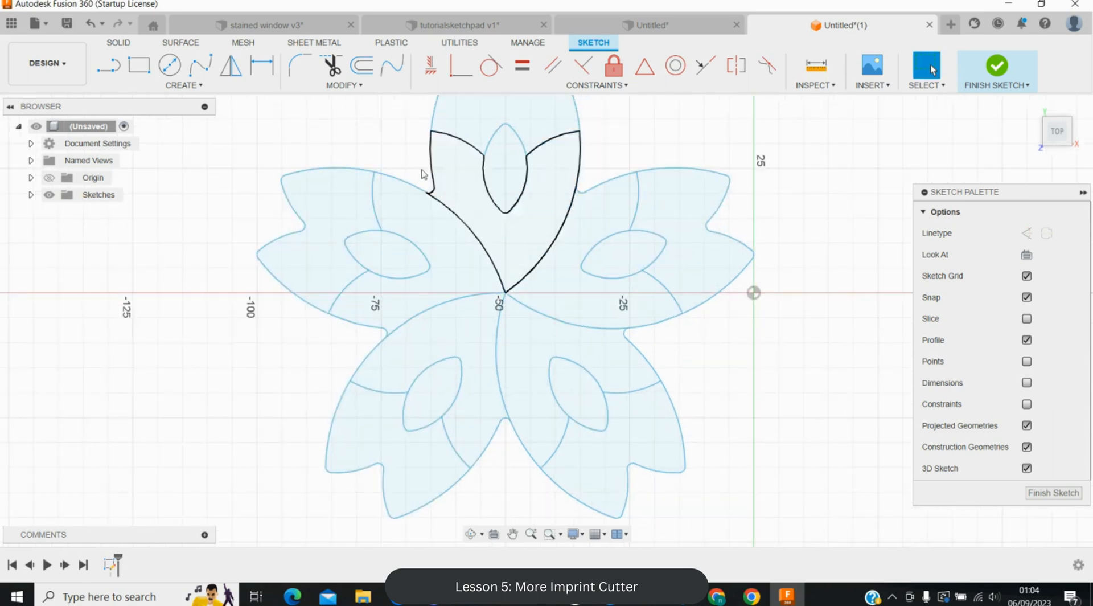
left_click(169, 64)
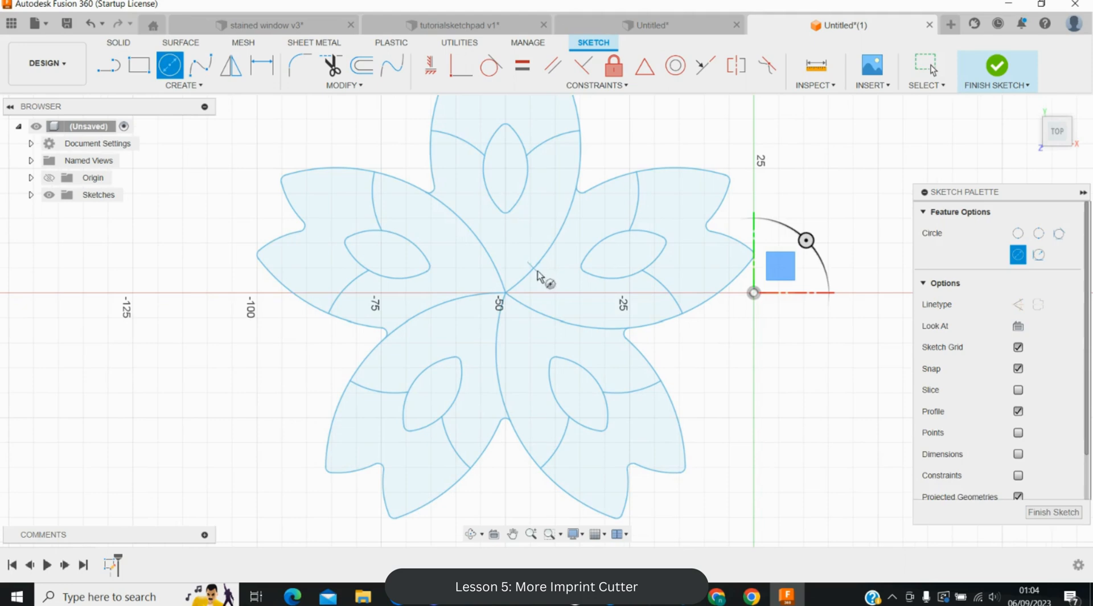
left_click(506, 293)
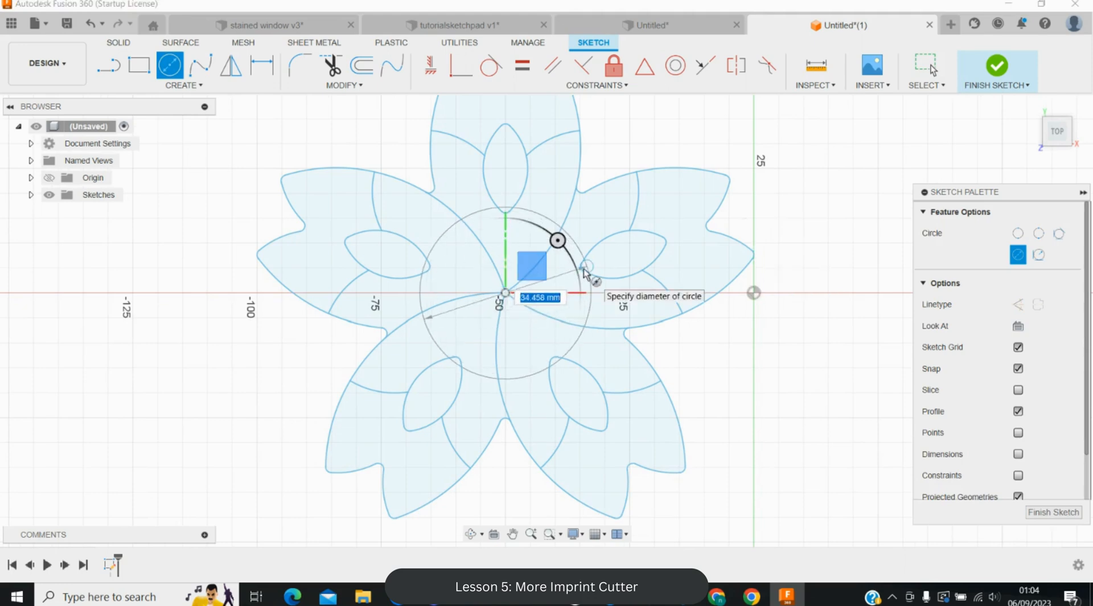
scroll(585, 272, "up", 3)
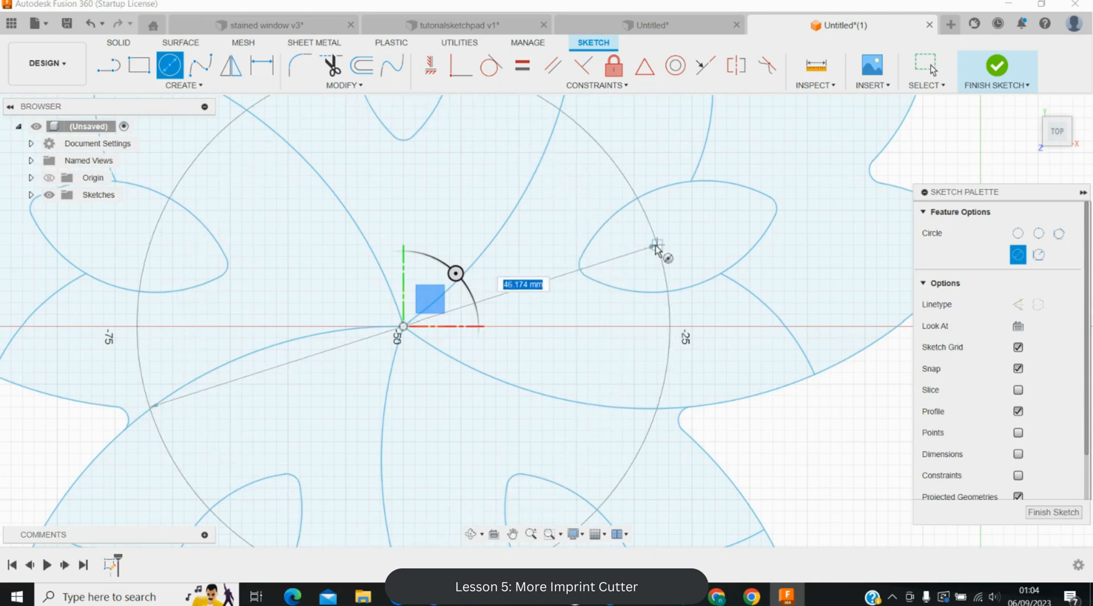
left_click(720, 277)
scroll(724, 275, "down", 3)
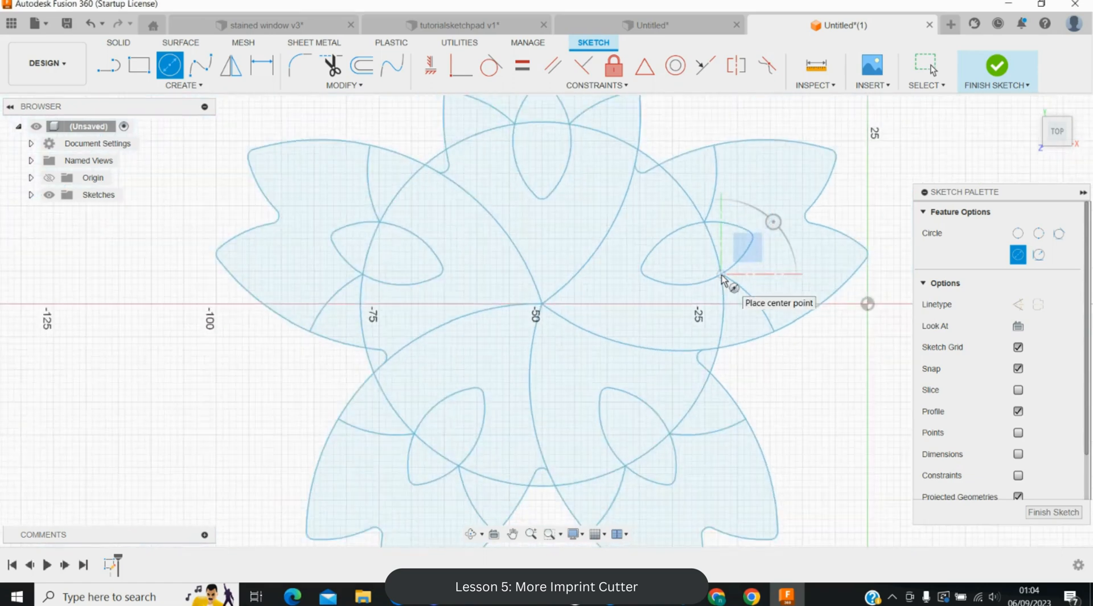
- Try a smaller concentric circle through the inner tips of the leaf shapes and undo it
left_click(172, 62)
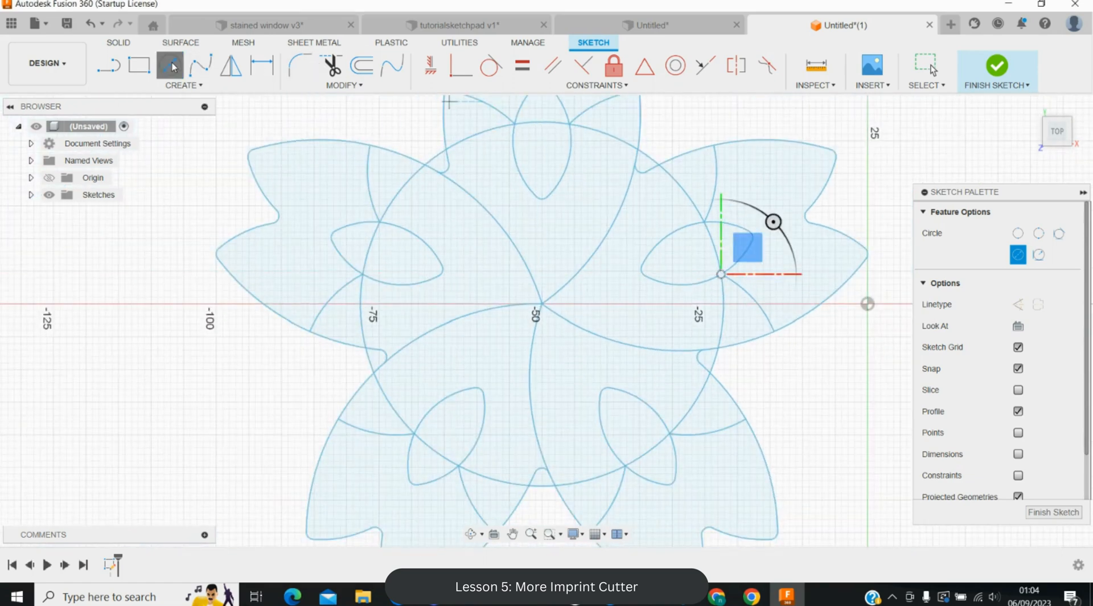
left_click(542, 306)
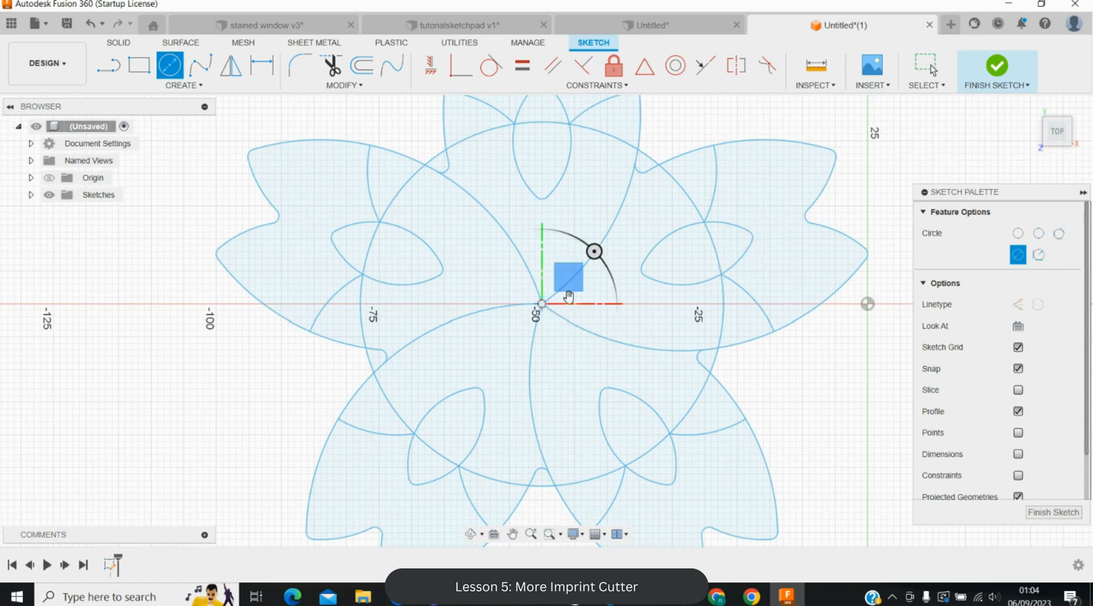
left_click(641, 274)
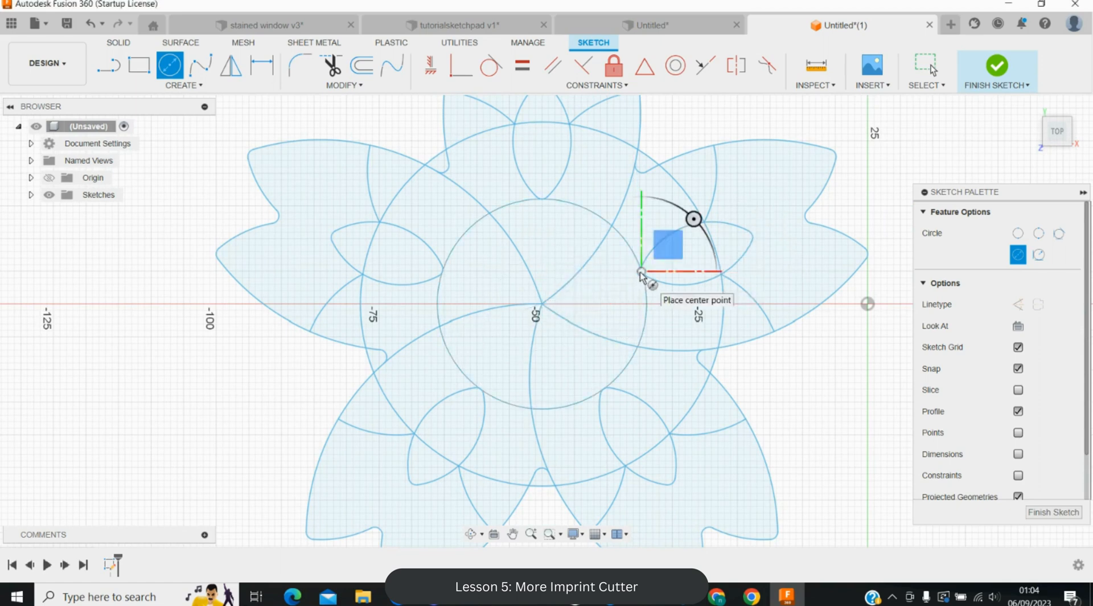
key("Escape")
left_click(91, 23)
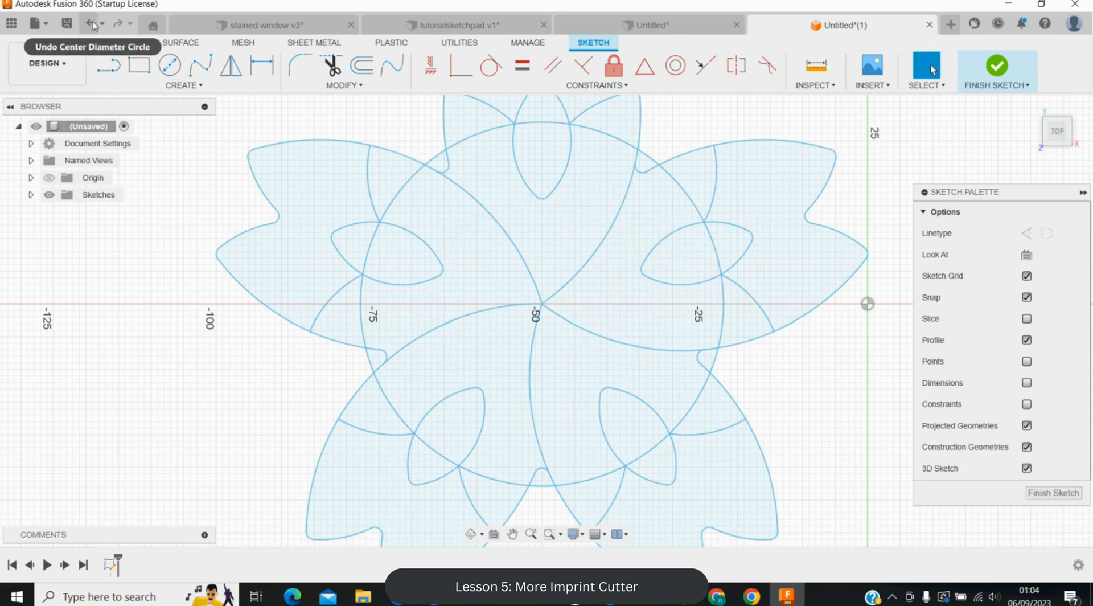
- Undo the existing circle and draw a new one centred on the flower, about 65.6 mm in diameter, just inside the leaf shapes' outer tips
left_click(93, 26)
left_click(170, 65)
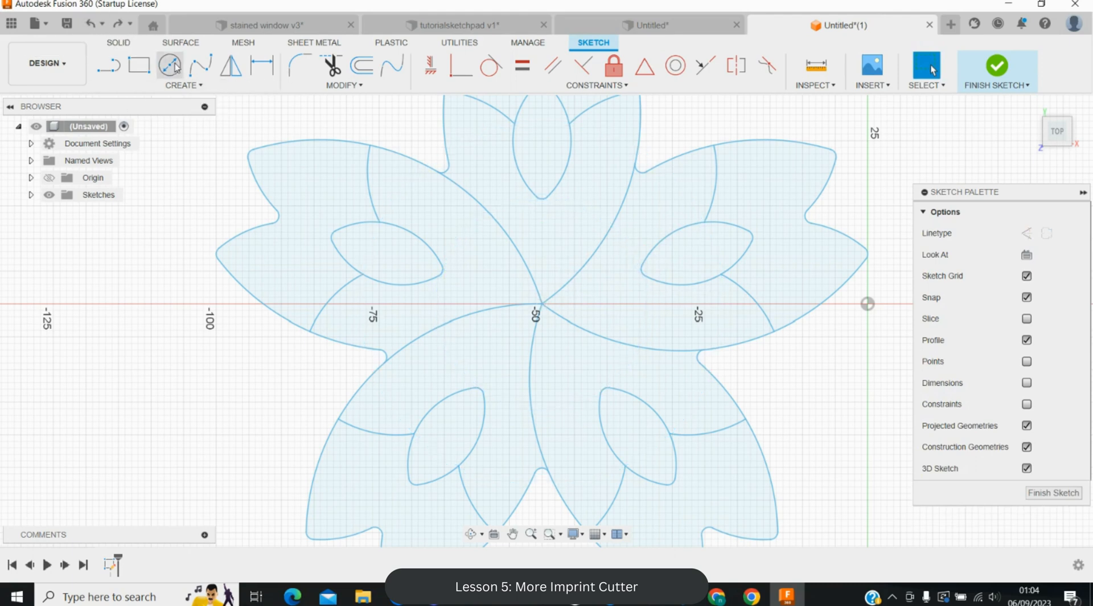
left_click(541, 305)
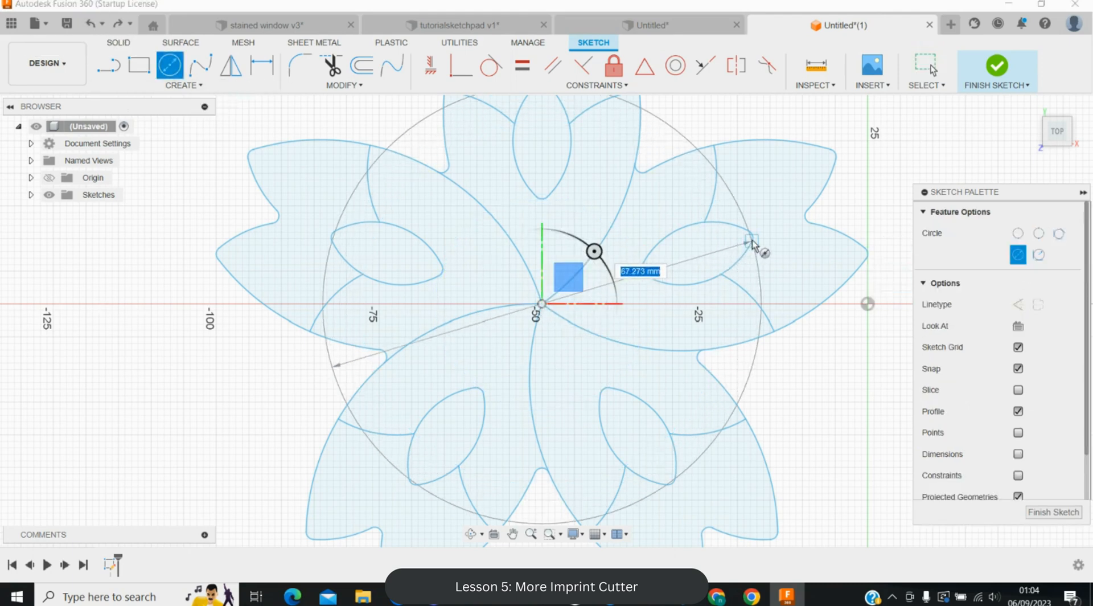
scroll(751, 242, "up", 3)
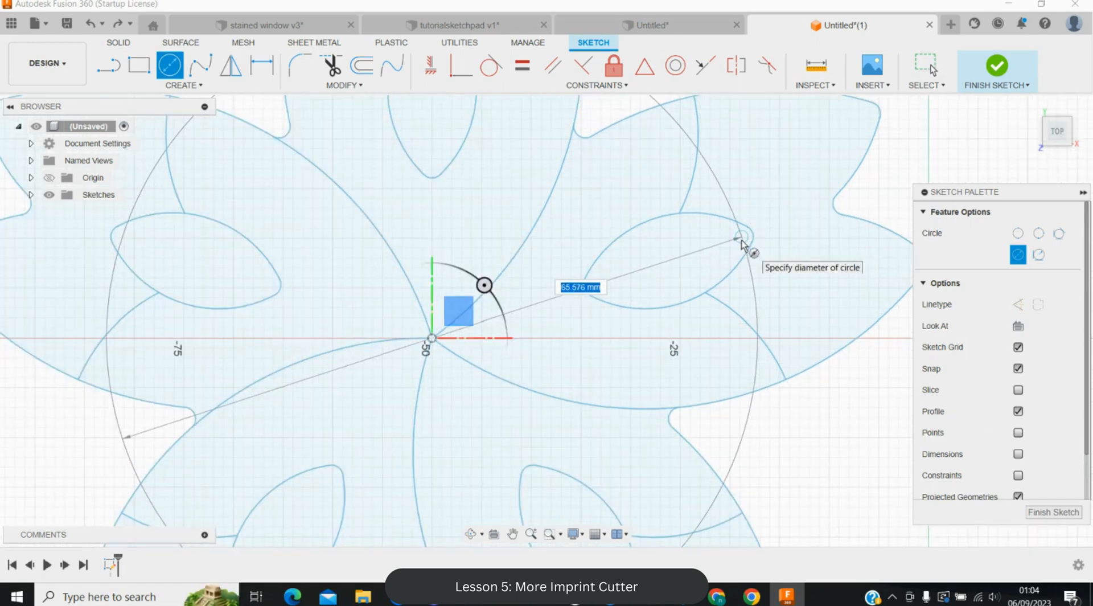
left_click(744, 243)
scroll(746, 311, "down", 3)
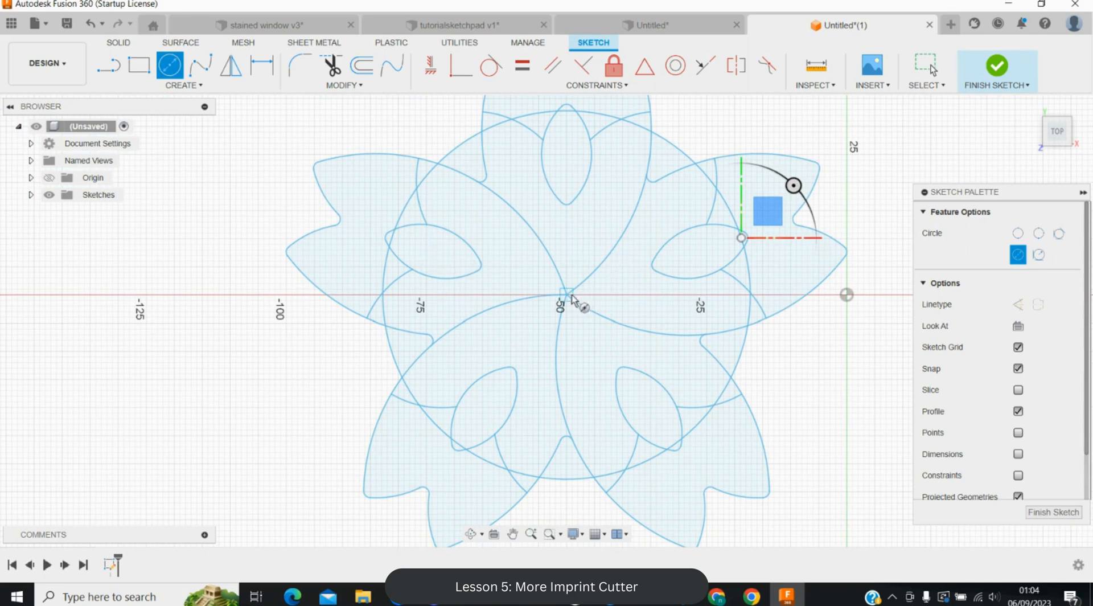
- Draw a smaller concentric circle about 38 mm in diameter, passing just outside the leaf shapes' inner tips
left_click(568, 295)
scroll(566, 296, "up", 5)
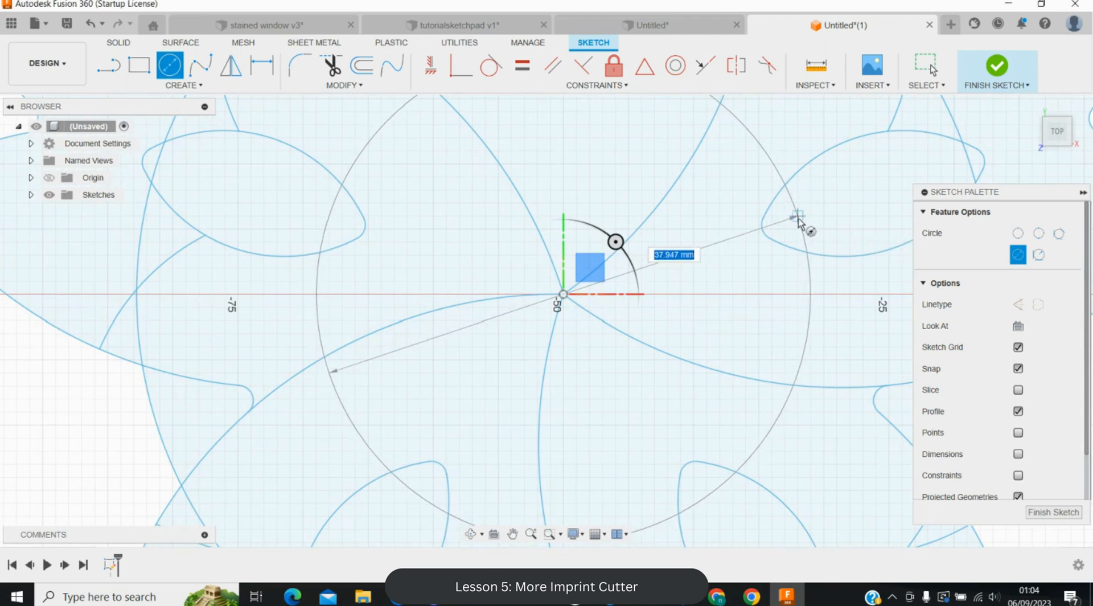
left_click(803, 220)
key("Escape")
scroll(661, 231, "down", 6)
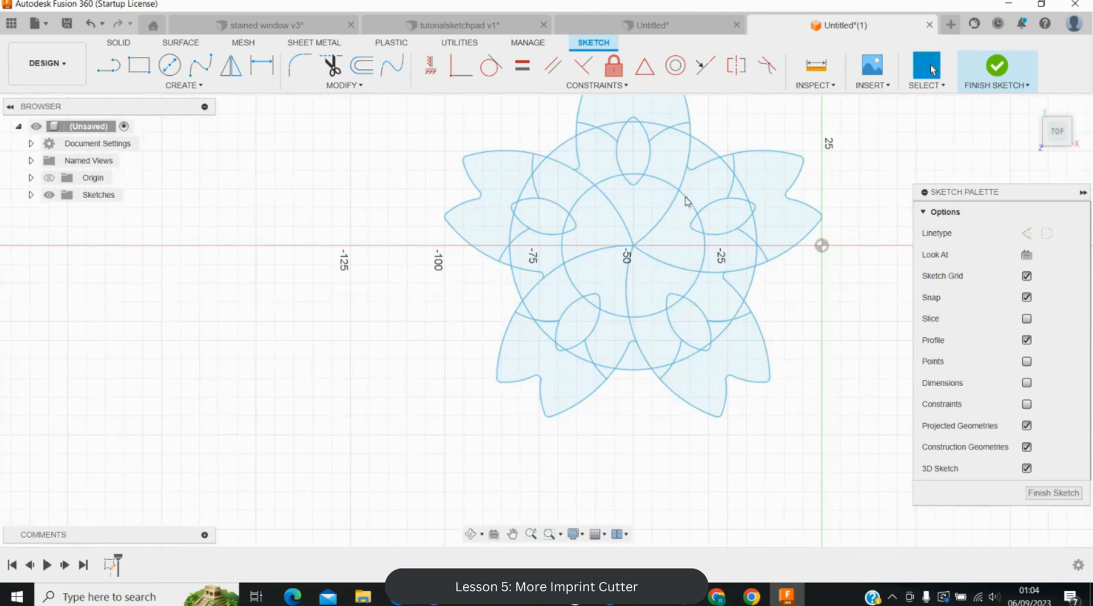
- Trim the larger circle's segments that lie between the petals and inside the leaf shapes
left_click(330, 66)
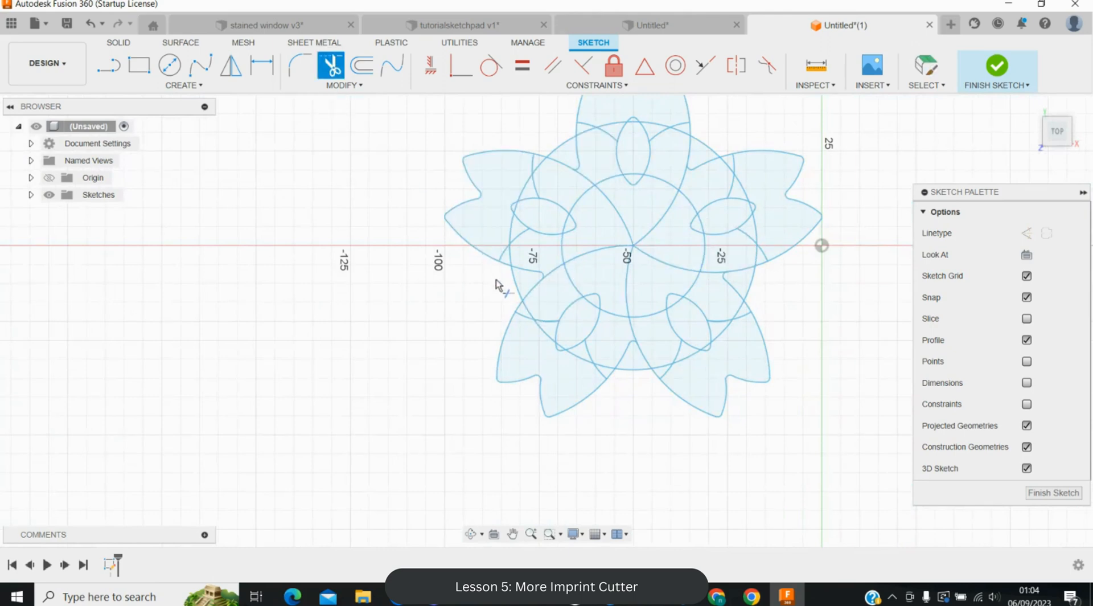
left_click(521, 296)
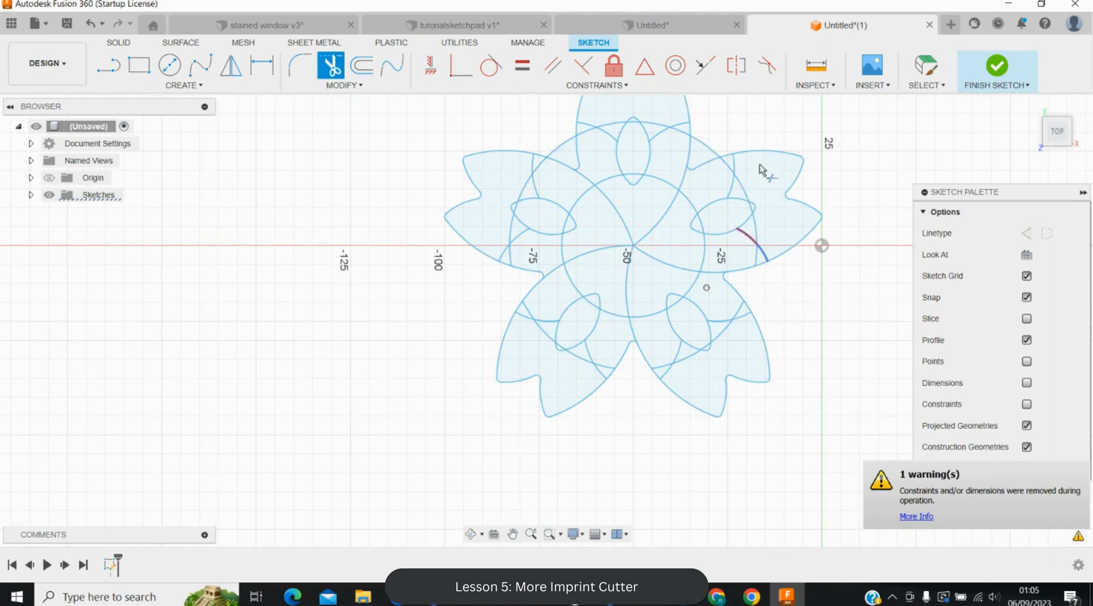
left_click(564, 149)
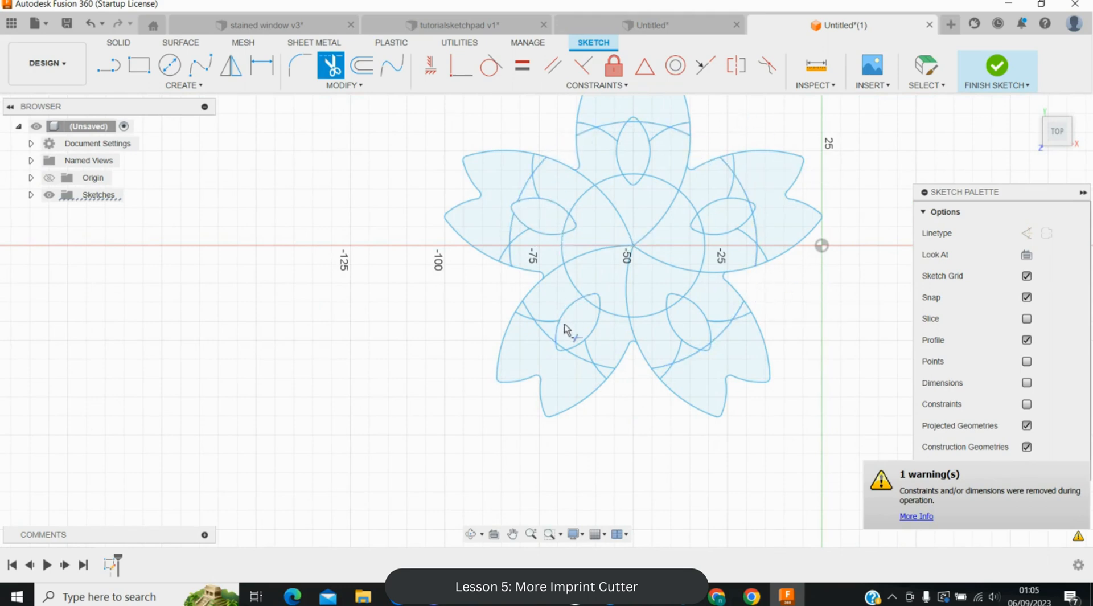
left_click(563, 346)
left_click(747, 211)
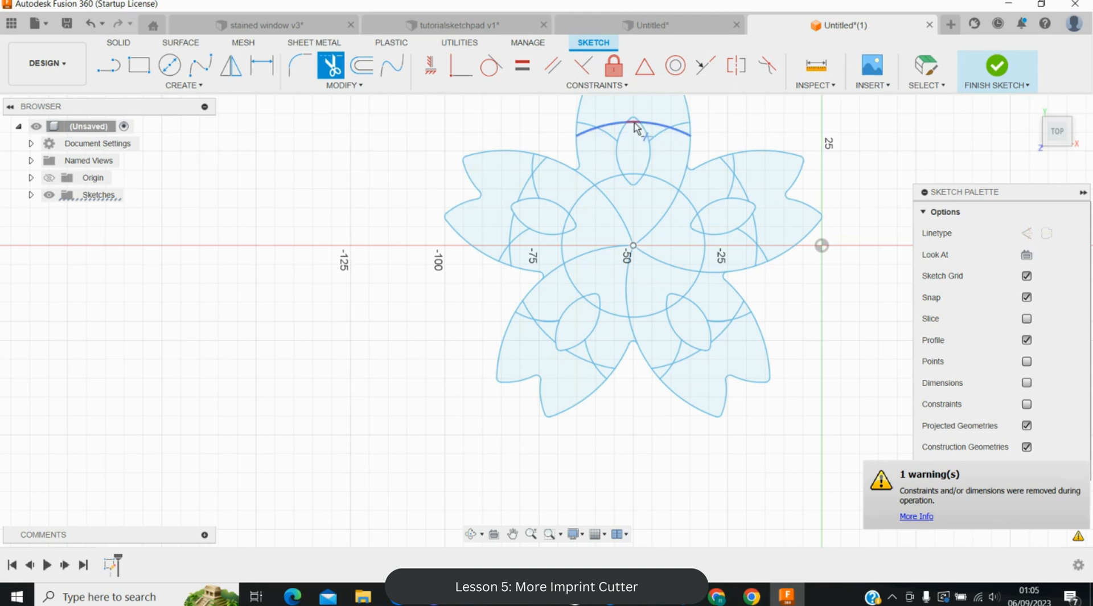
- Trim away the smaller circle's segments that cross the inner tips of the leaf shapes
left_click(567, 222)
left_click(593, 307)
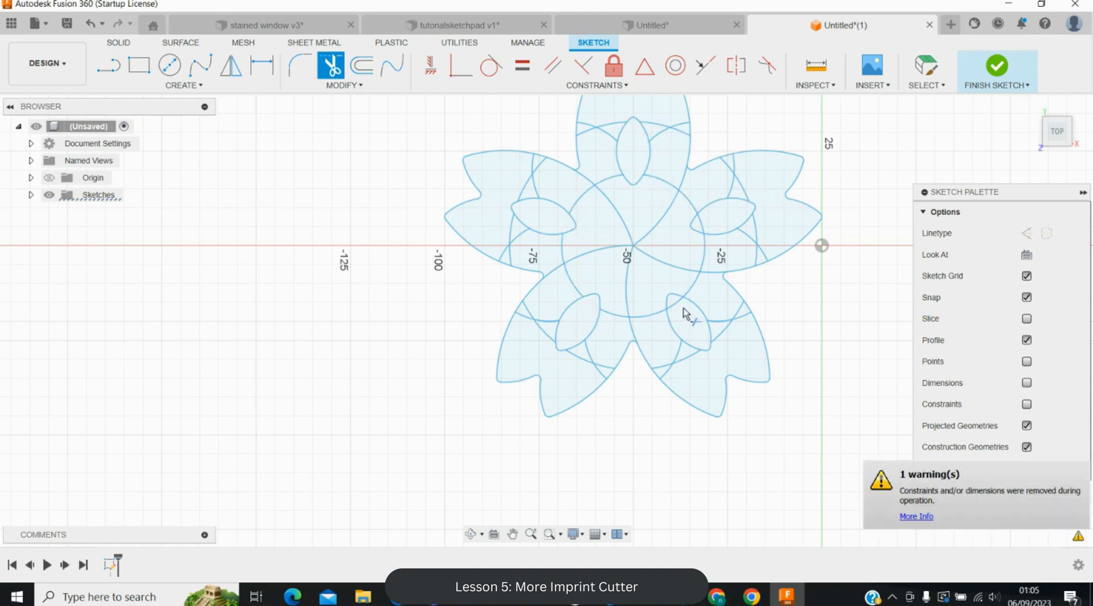
right_click(699, 223)
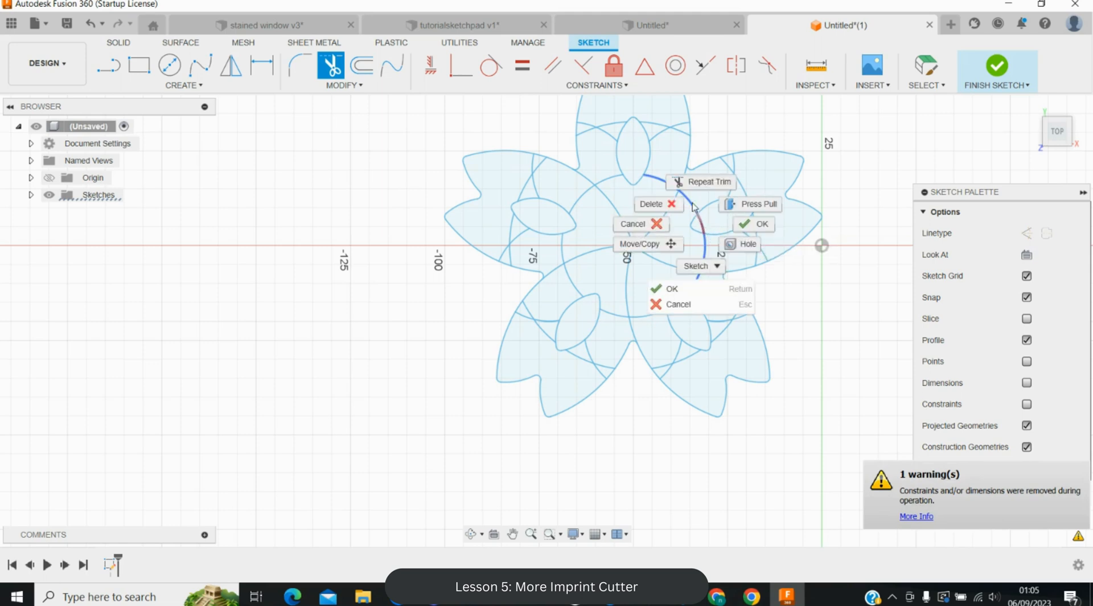
left_click(709, 221)
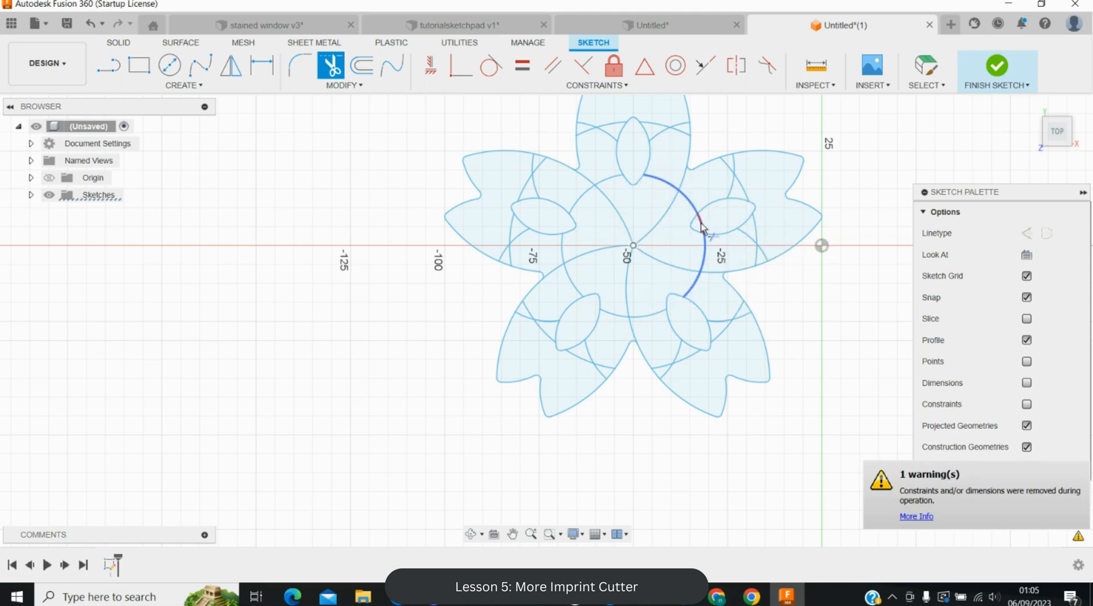
scroll(613, 470, "down", 2)
key("Escape")
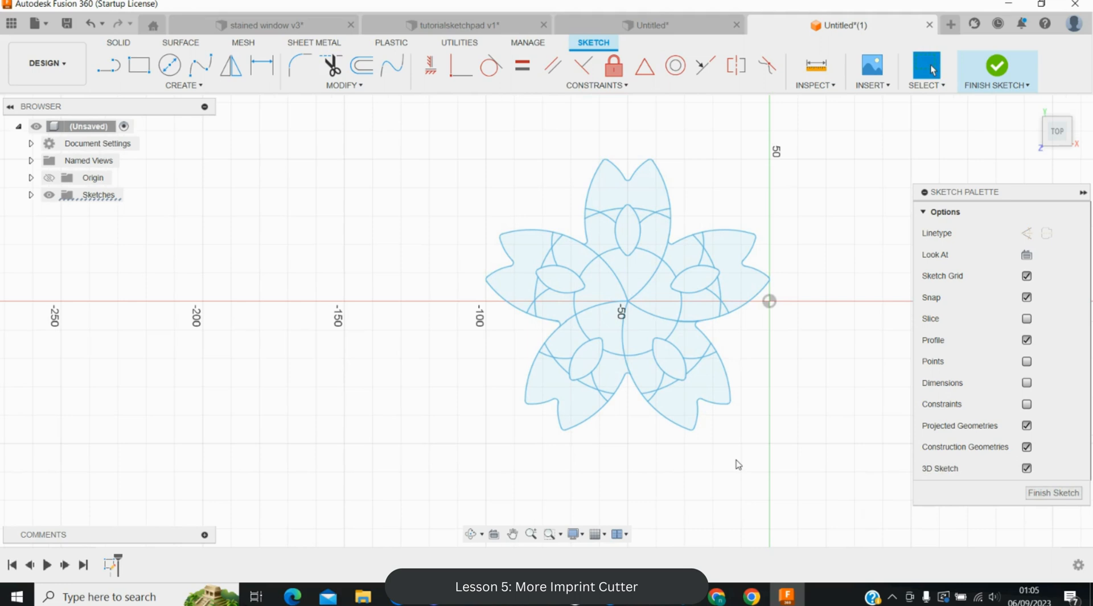
- Break the petals' side curves where they meet the rounded notches between neighbouring petals
key("o")
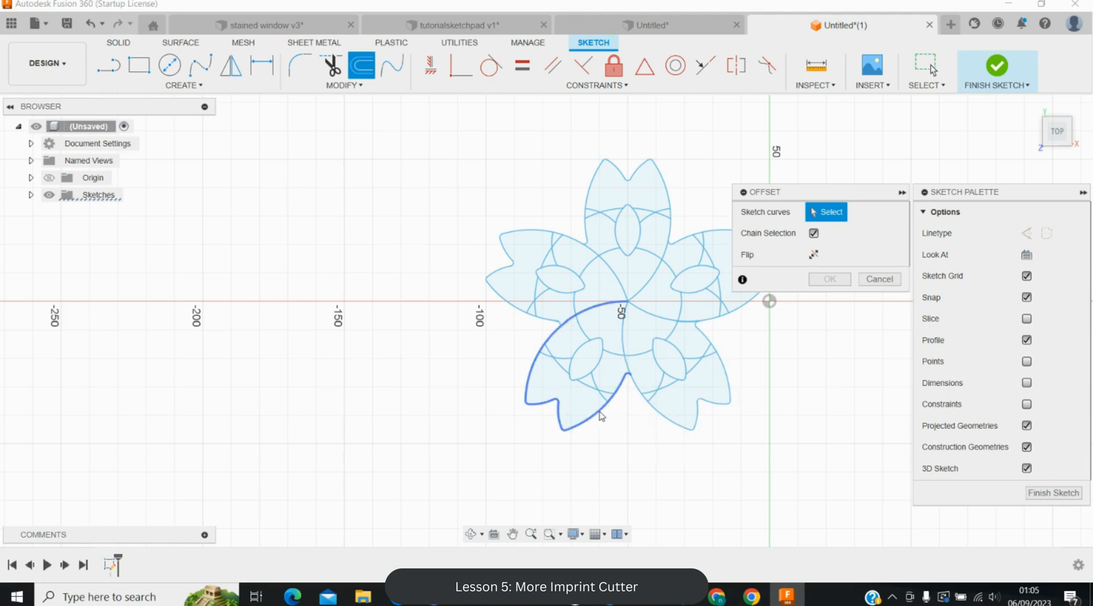
left_click(357, 87)
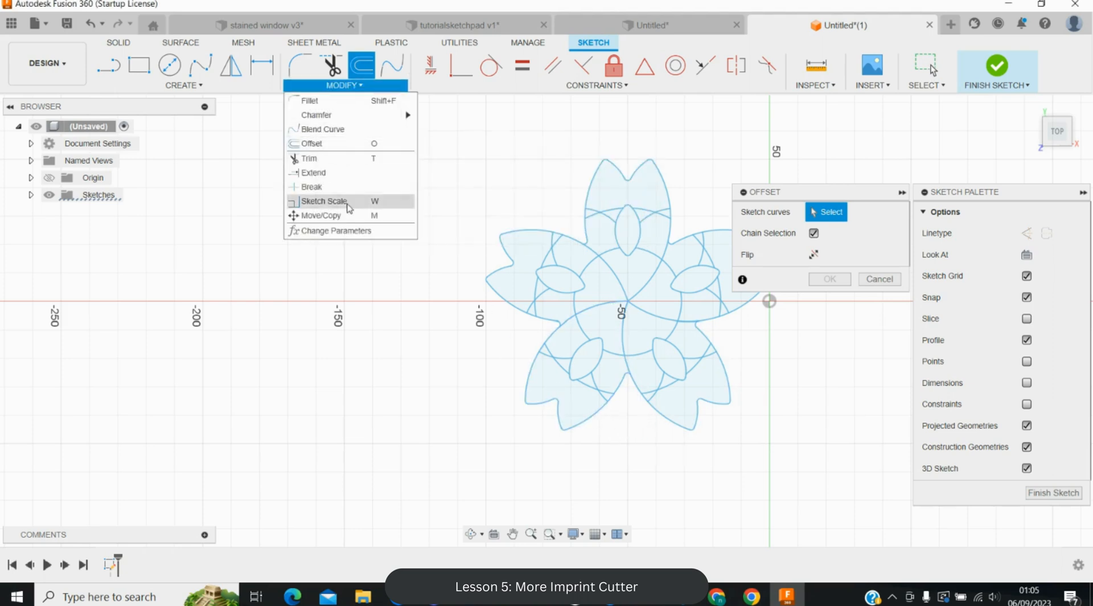
left_click(353, 185)
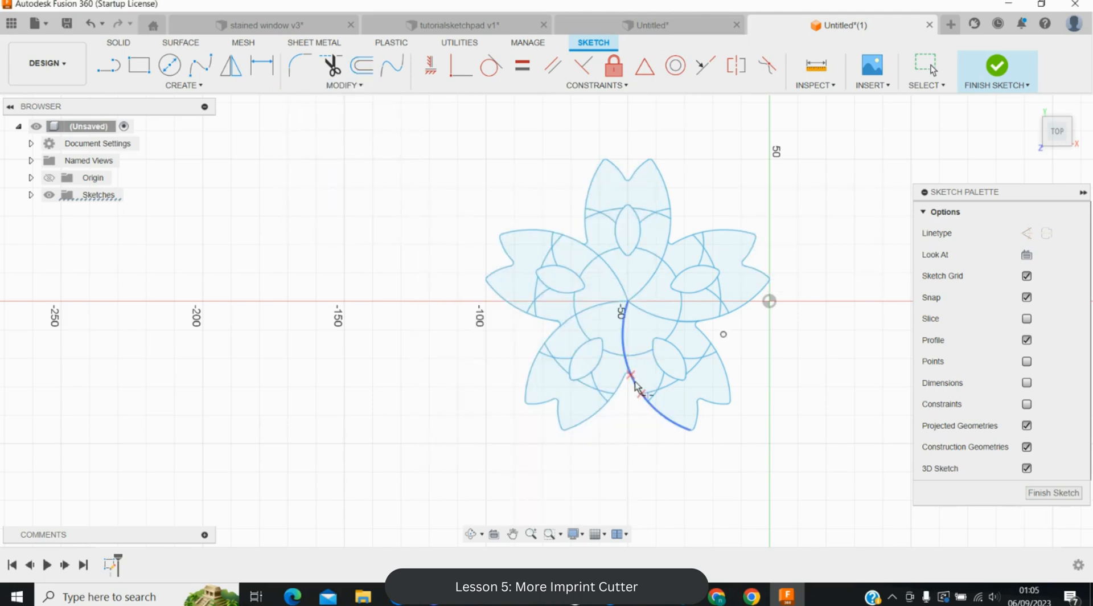
scroll(636, 386, "up", 4)
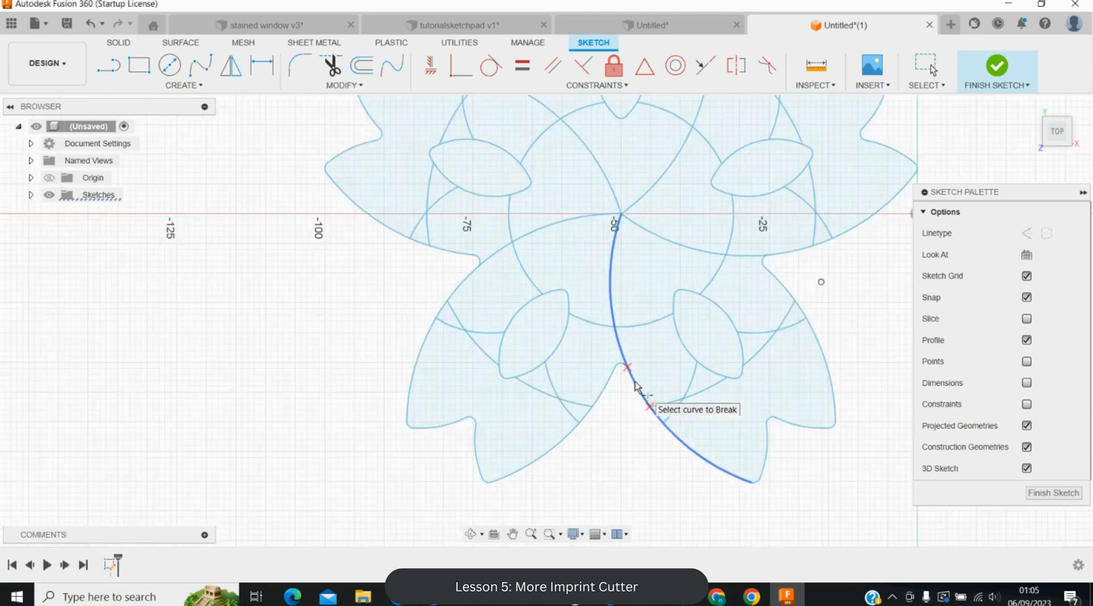
left_click(619, 349)
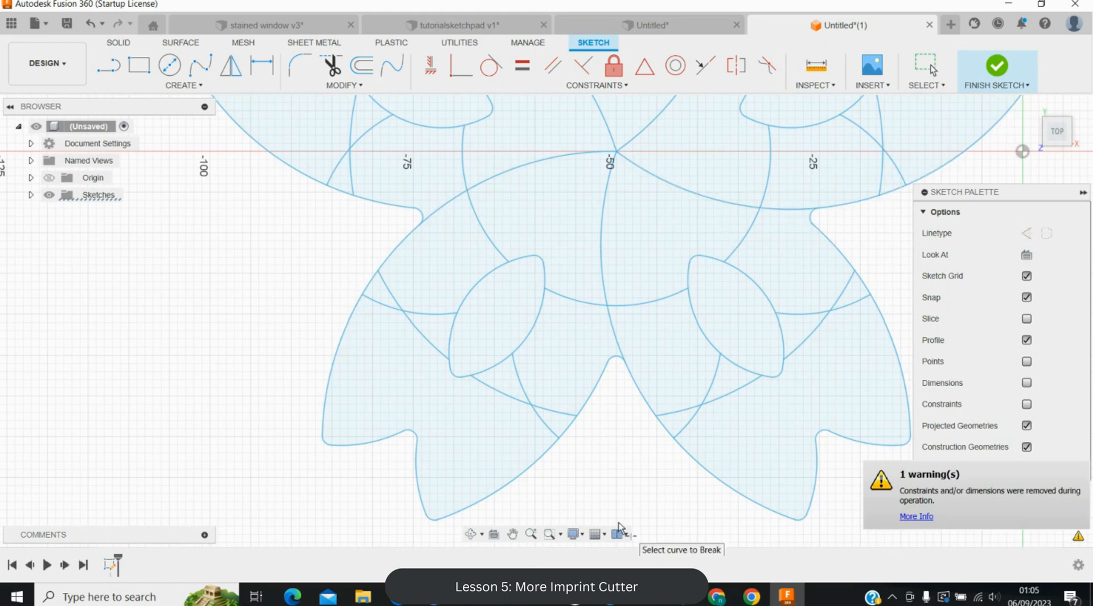
scroll(619, 527, "down", 3)
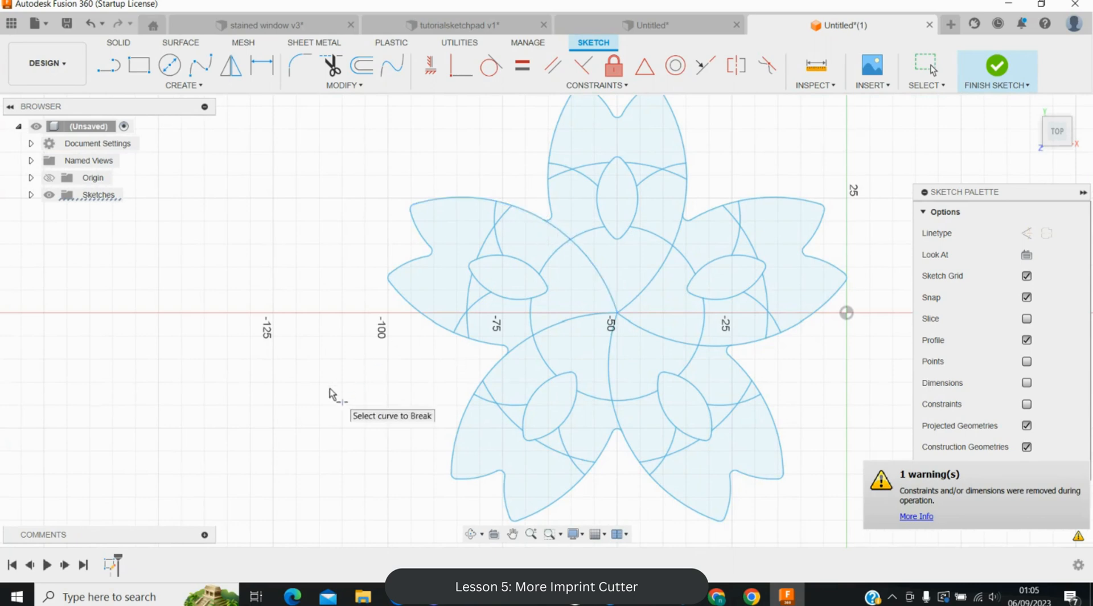
- Offset the chained outer curves of all five petals by 0 mm
key("o")
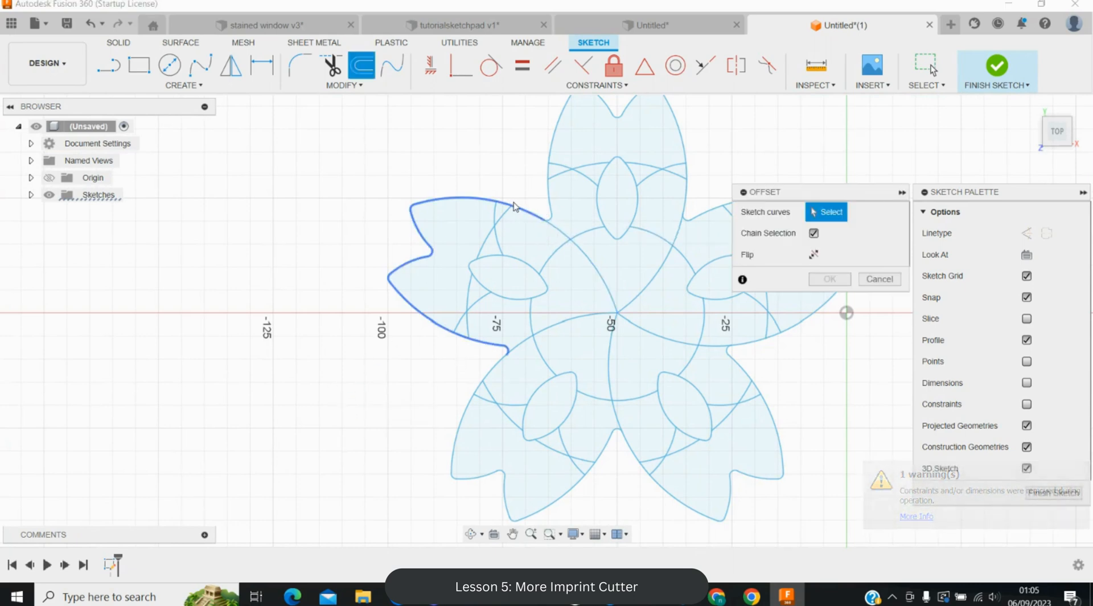
left_click(514, 207)
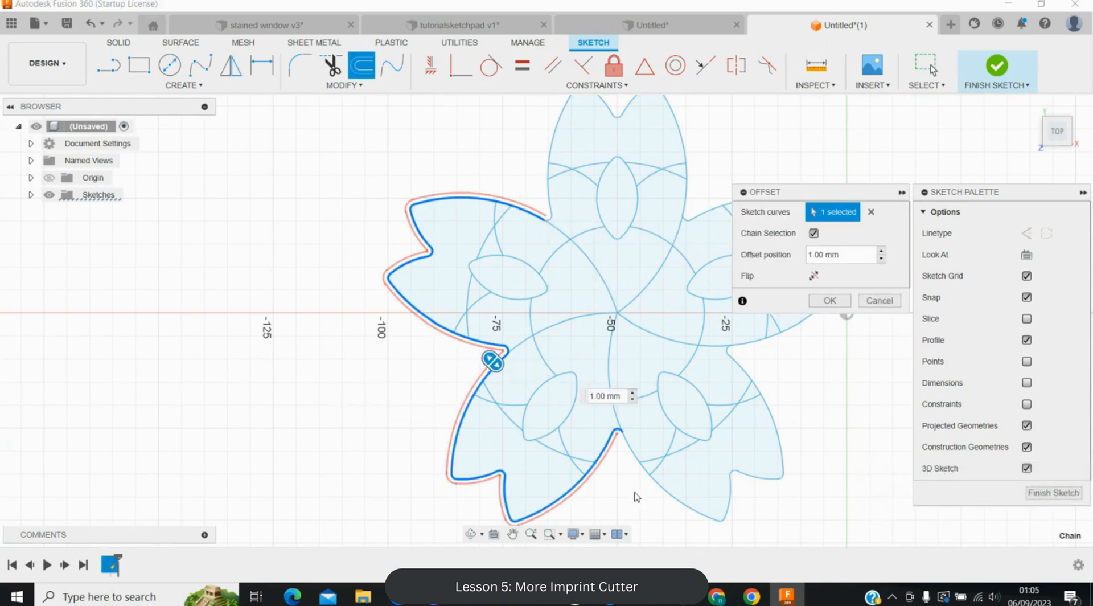
left_click(633, 448)
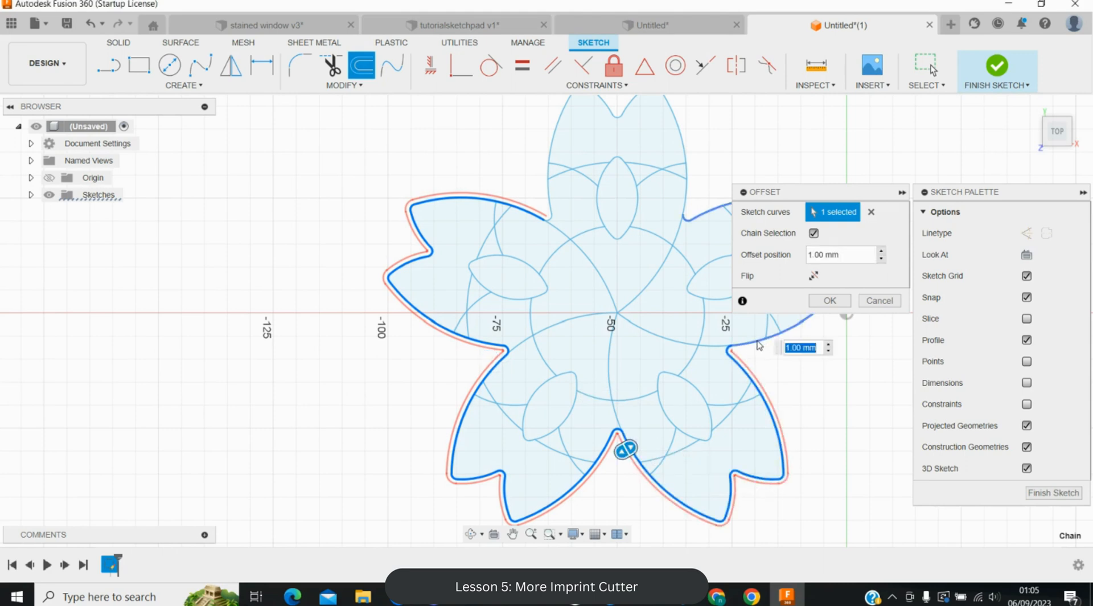
left_click(759, 345)
left_click(690, 188)
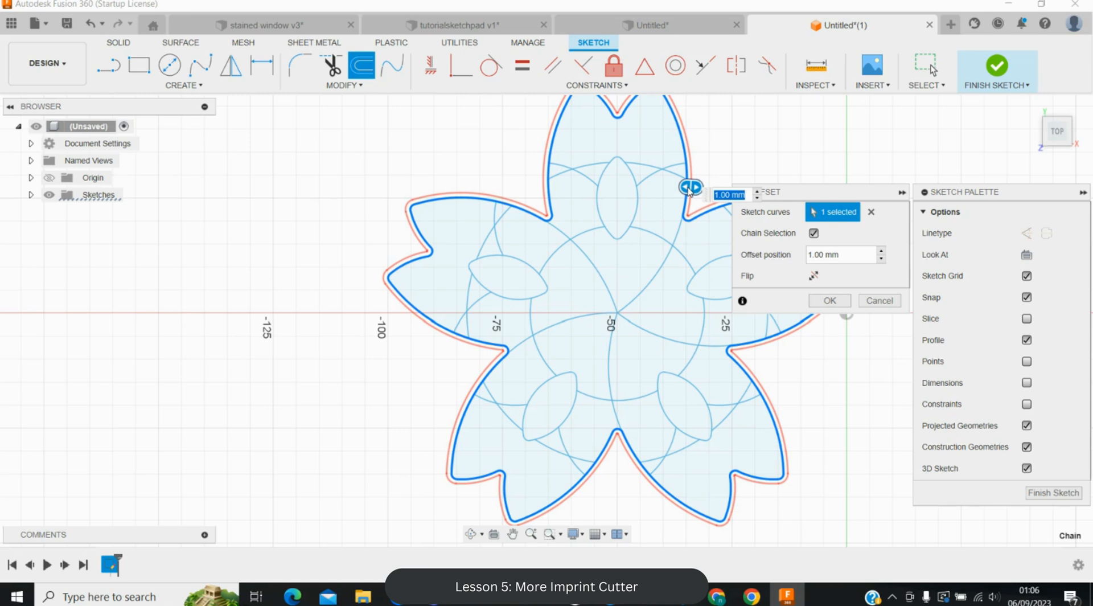
key("BackSpace")
type("0")
key("Return")
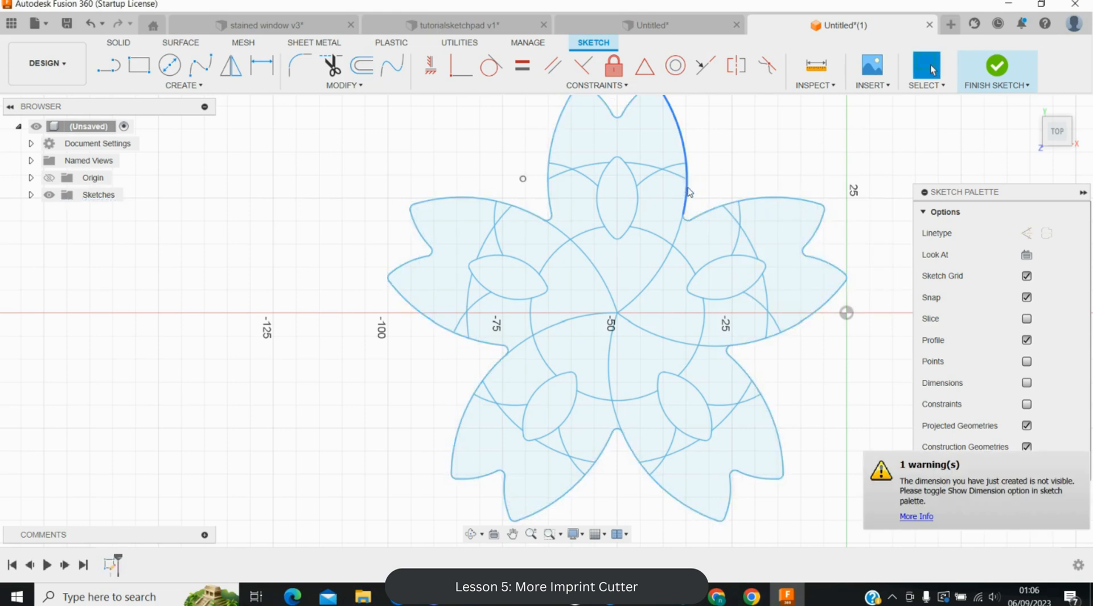
- Show the sketch constraints and try to offset the flower's outer outline again
left_click(1026, 404)
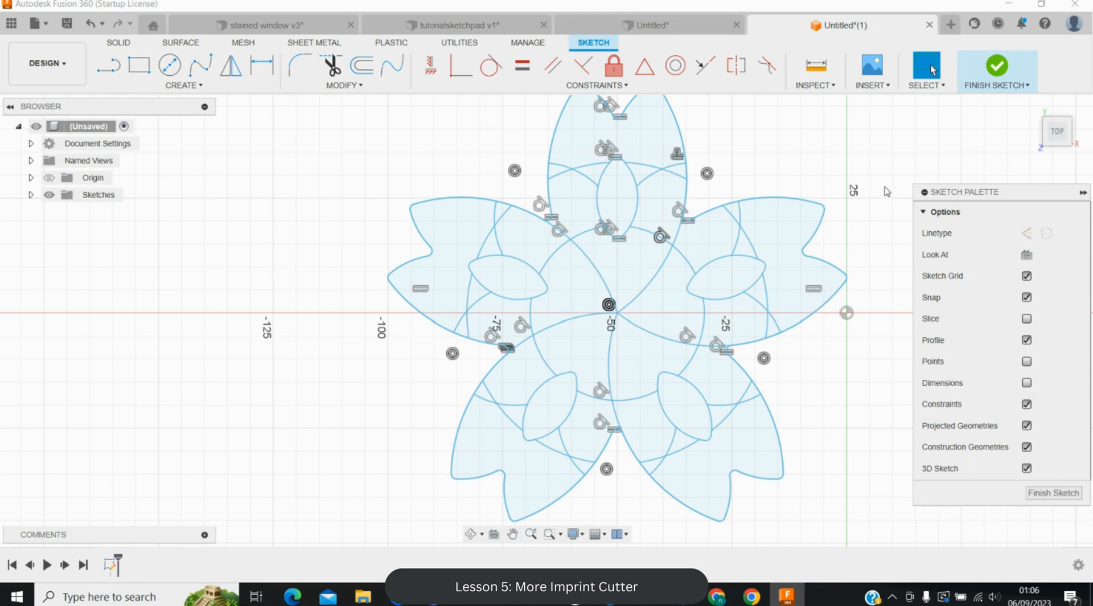
key("o")
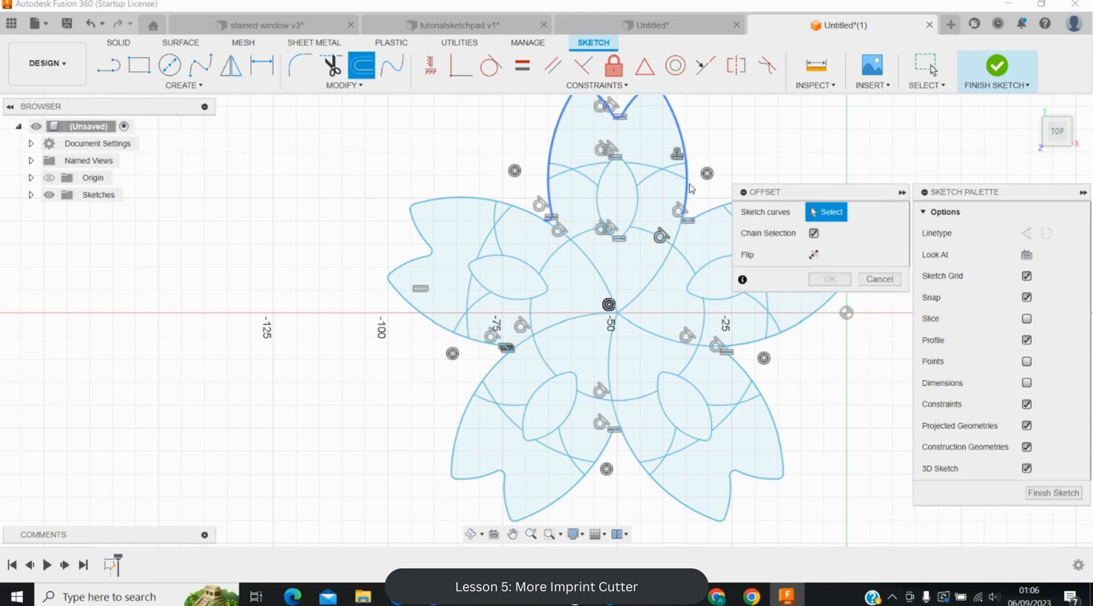
left_click(527, 218)
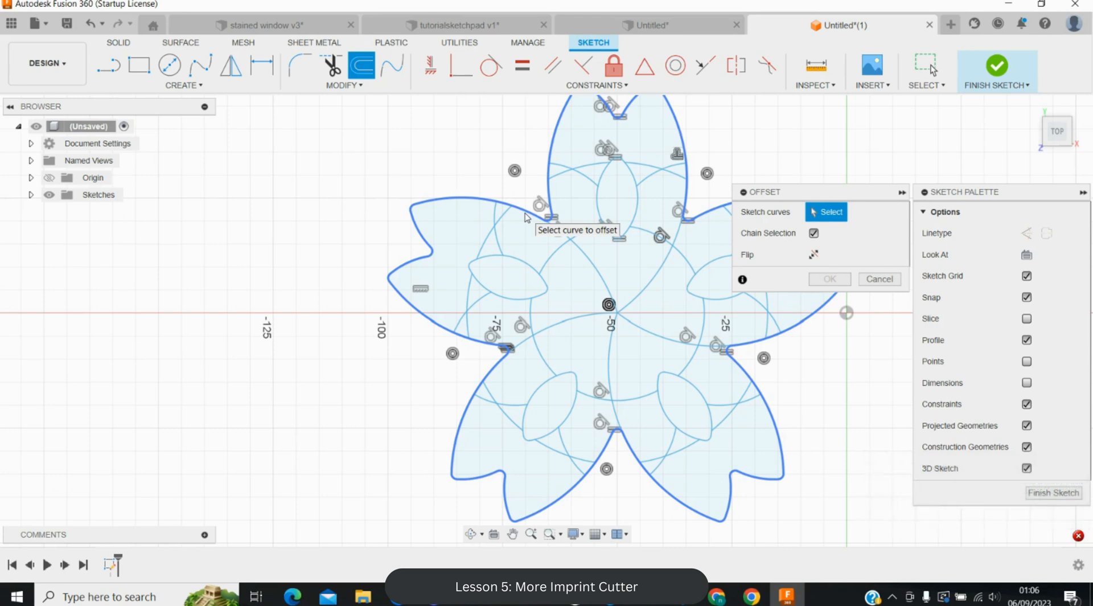
left_click(525, 217)
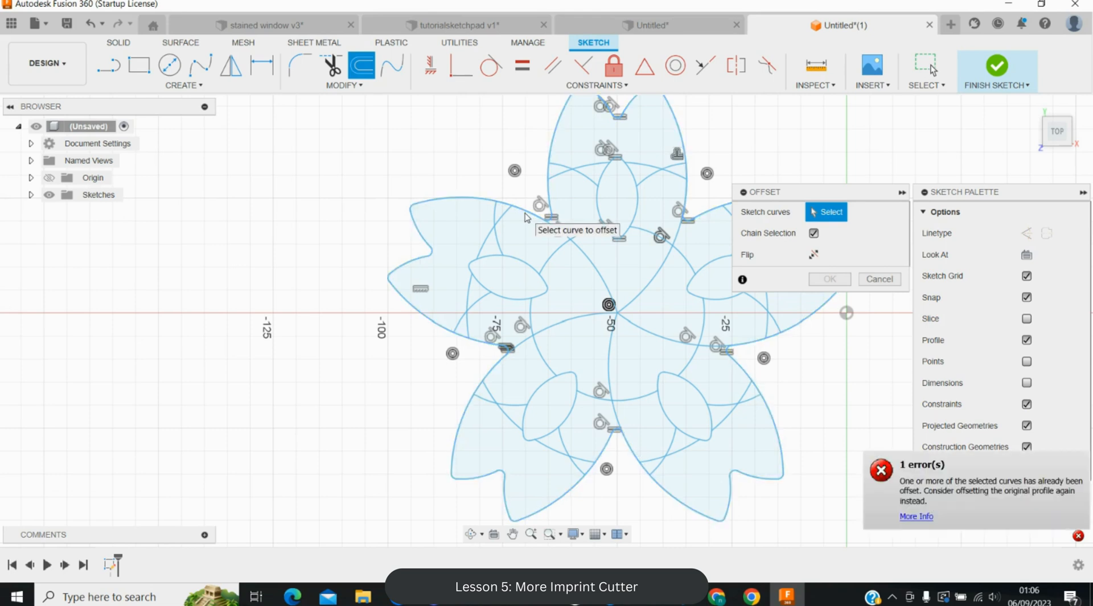
- Leave the Offset command and delete the offset constraint on the side of the top petal
key("Escape")
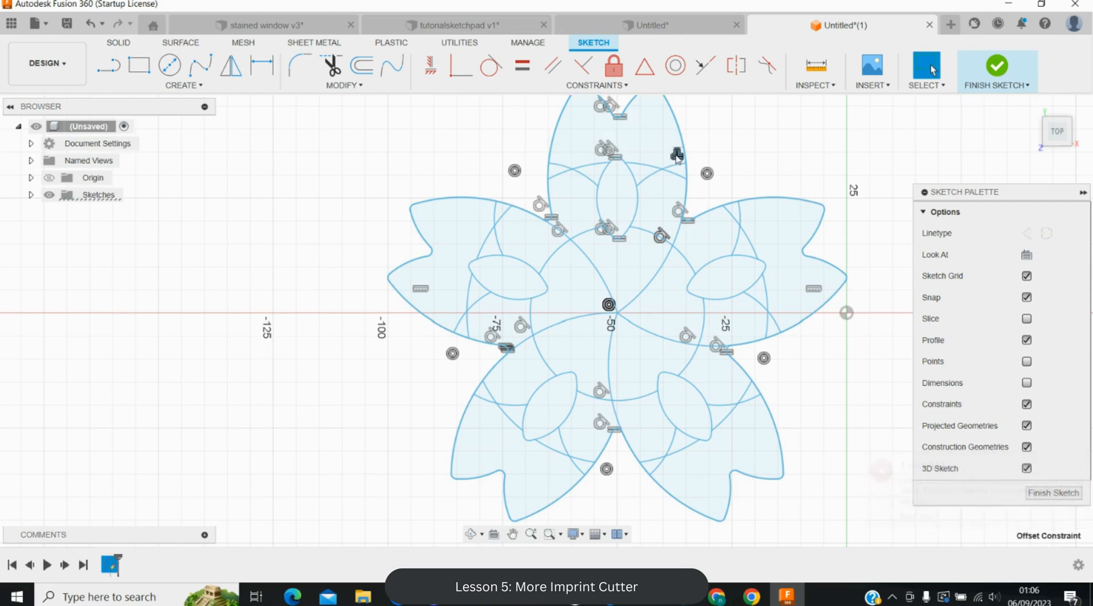
scroll(677, 156, "up", 3)
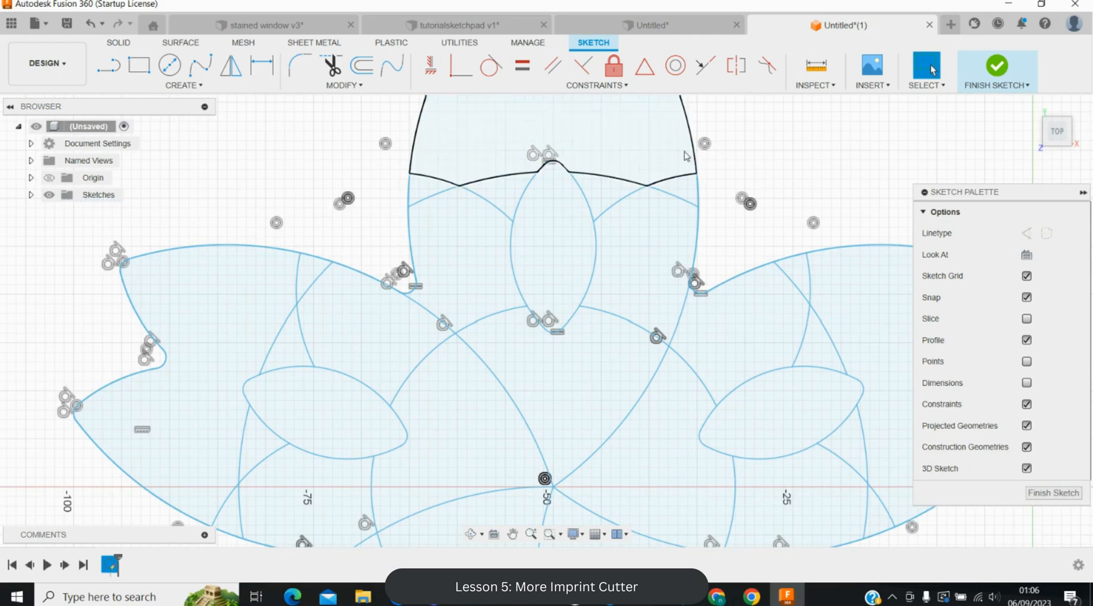
scroll(686, 149, "down", 3)
- Try to offset the flower's entire outer outline outward by 3 mm
key("o")
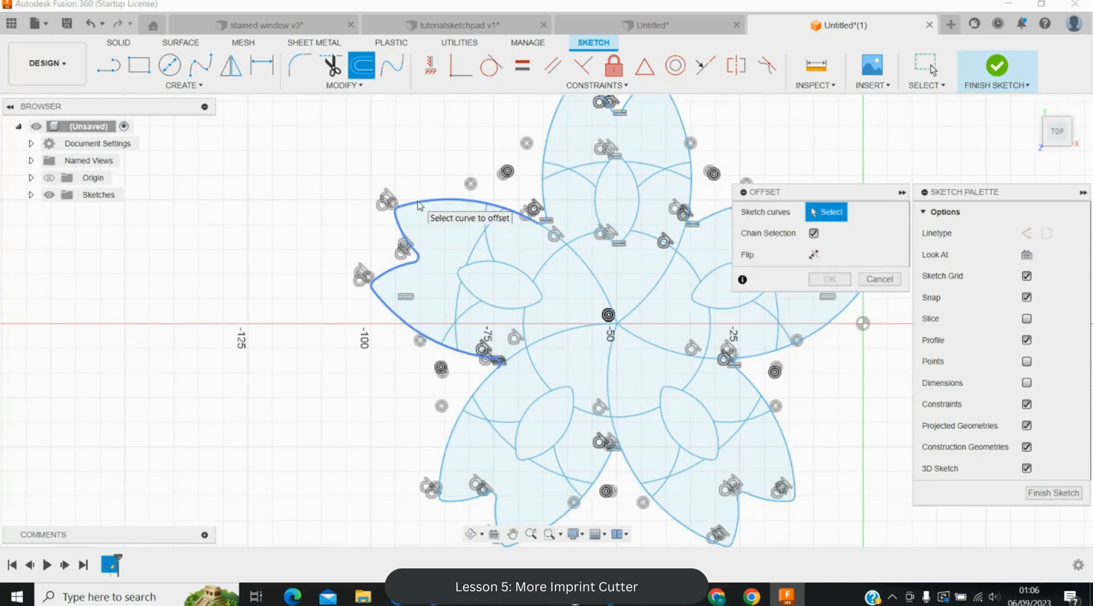
left_click(548, 222)
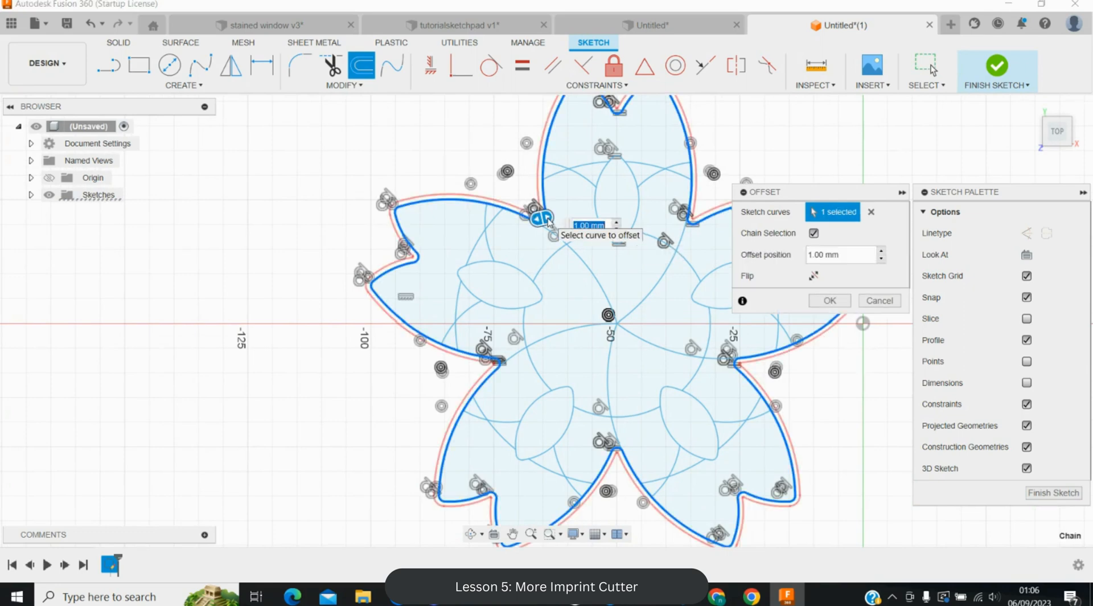
type("3")
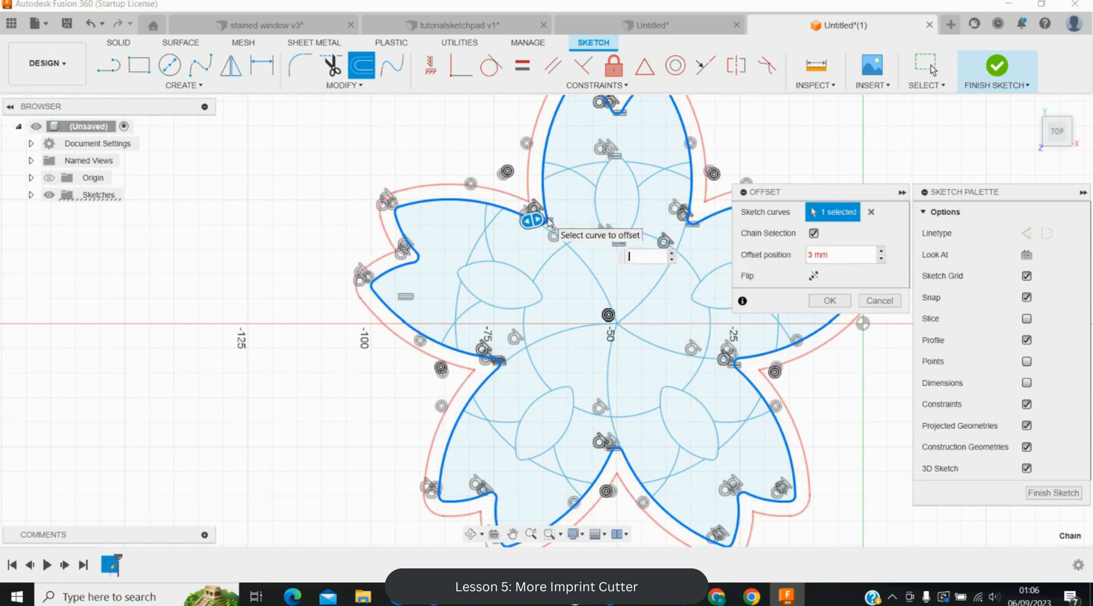
key("Return")
scroll(293, 305, "down", 5)
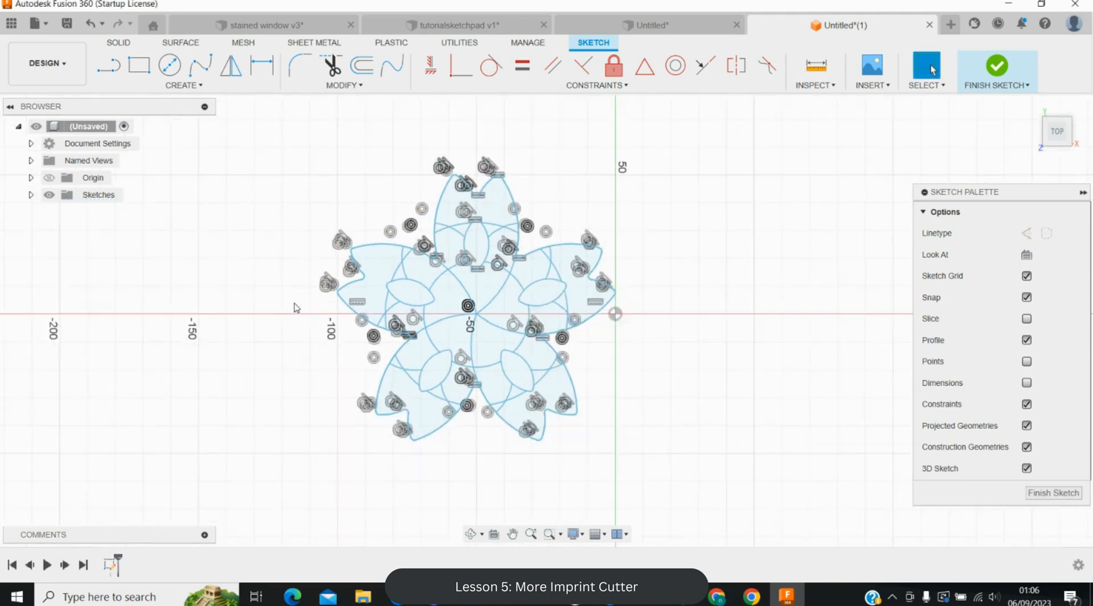
- Hide the sketch constraints and place a copy of the whole flower 130 mm to its right
left_click(1027, 404)
left_click(512, 534)
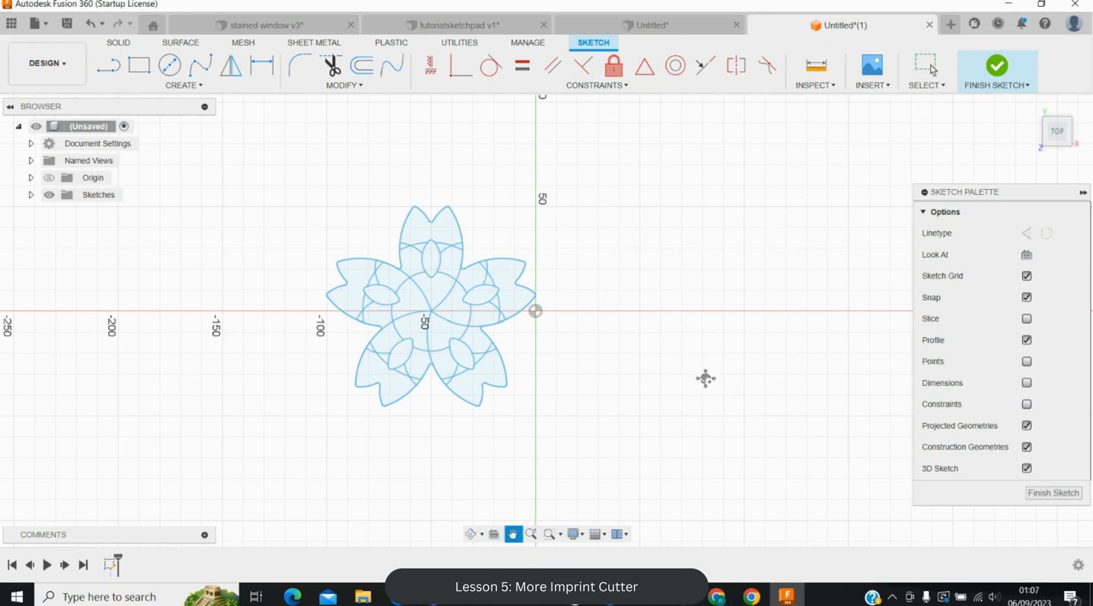
left_click_drag(704, 378, 686, 419)
key("Escape")
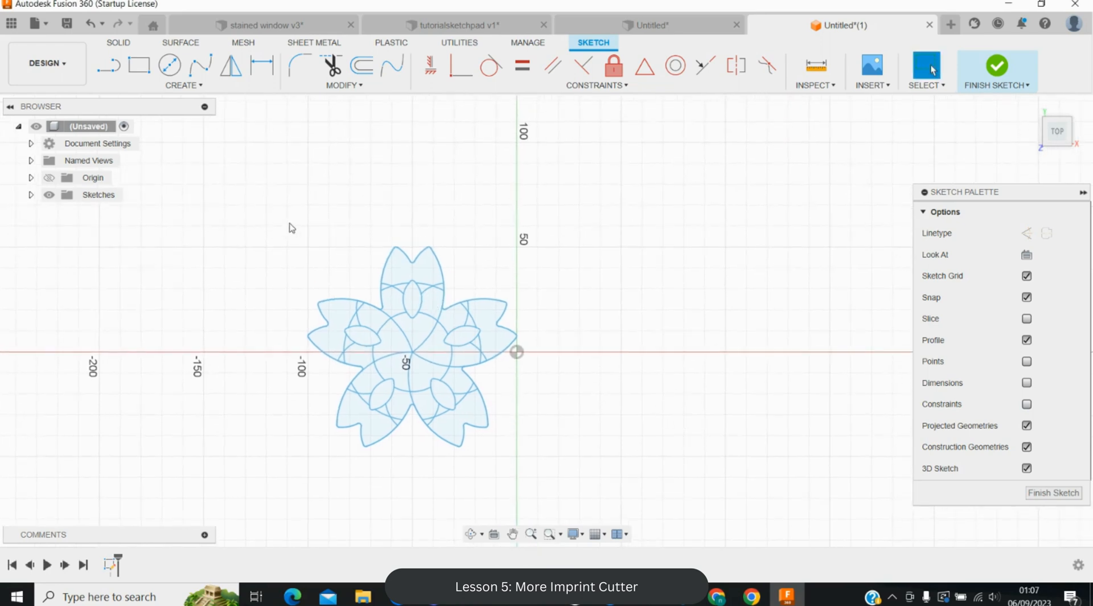
mouse_move(273, 210)
left_mouse_down()
mouse_move(521, 449)
mouse_move(524, 477)
left_mouse_up()
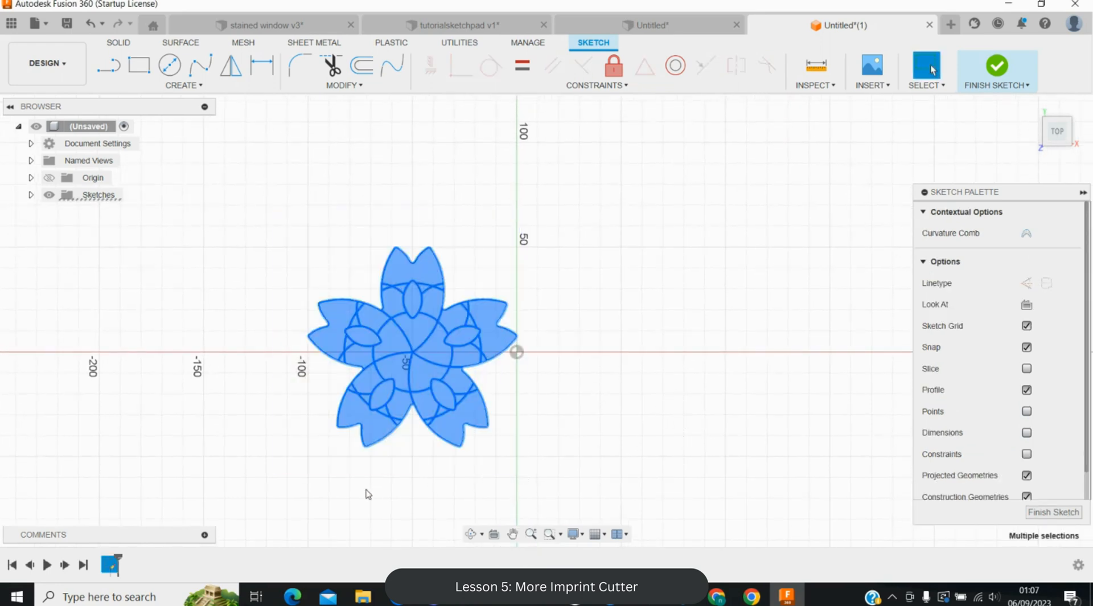
key("m")
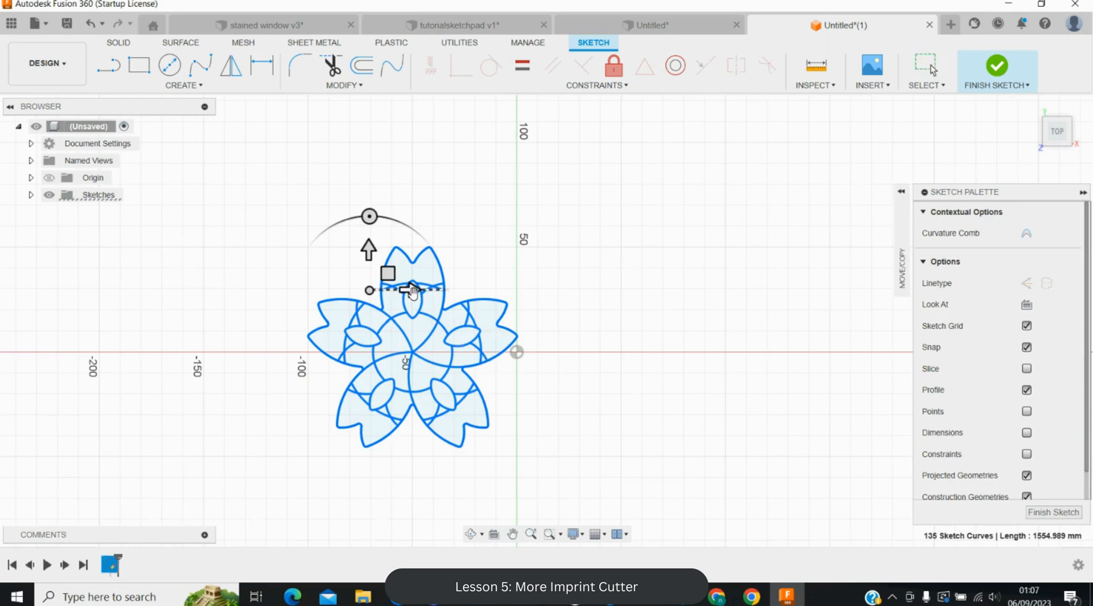
left_click_drag(413, 292, 674, 302)
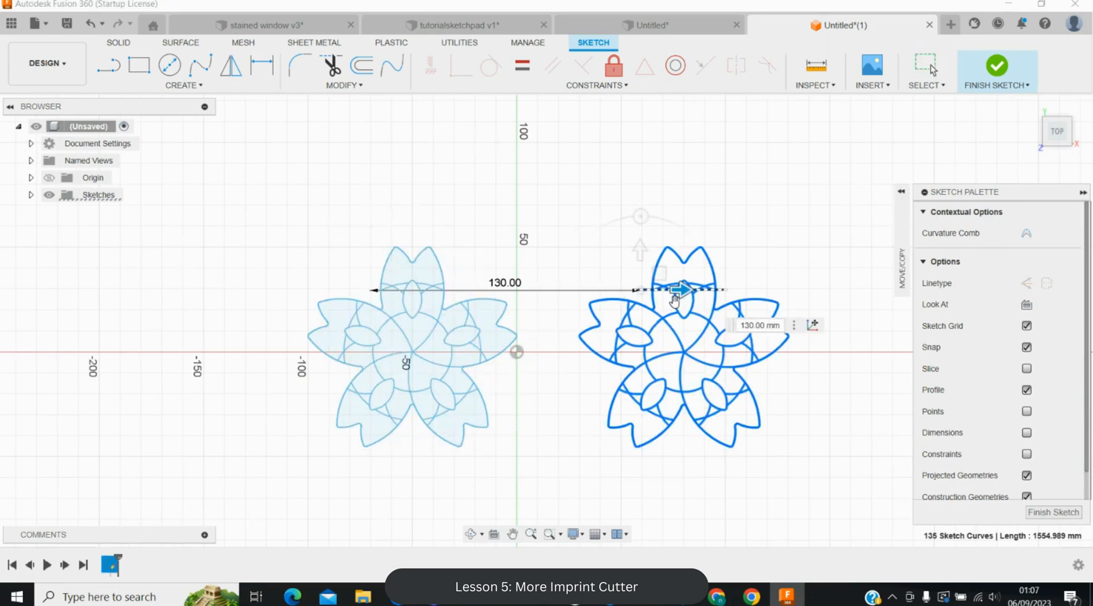
key("Return")
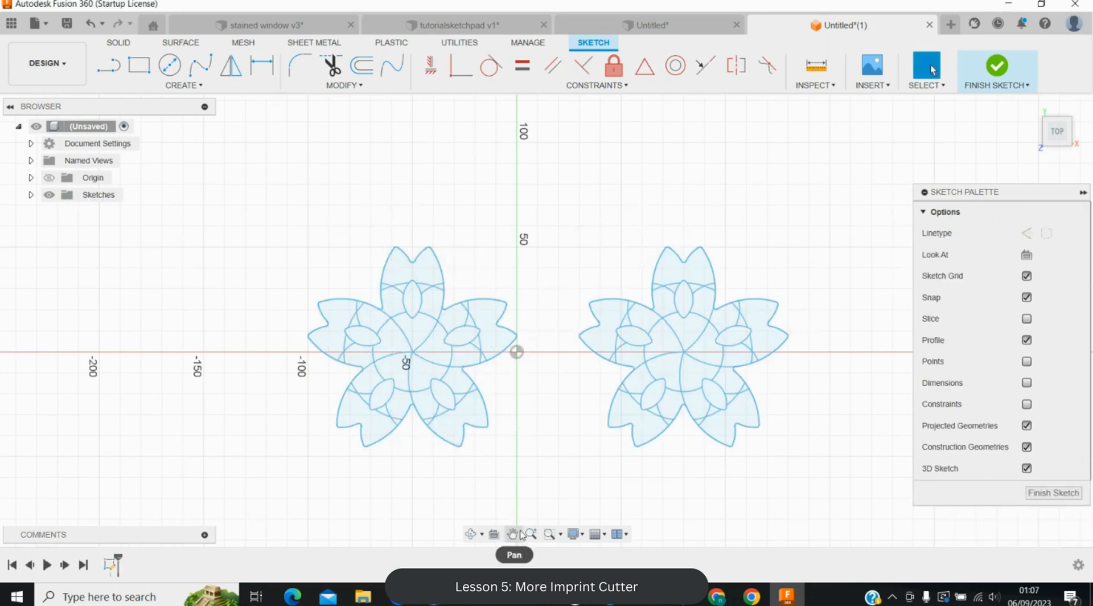
- Copy the second flower and place the duplicate about 110 mm to its right along the horizontal axis
left_click(521, 534)
mouse_move(825, 435)
left_mouse_down()
mouse_move(522, 419)
mouse_move(436, 430)
left_mouse_up()
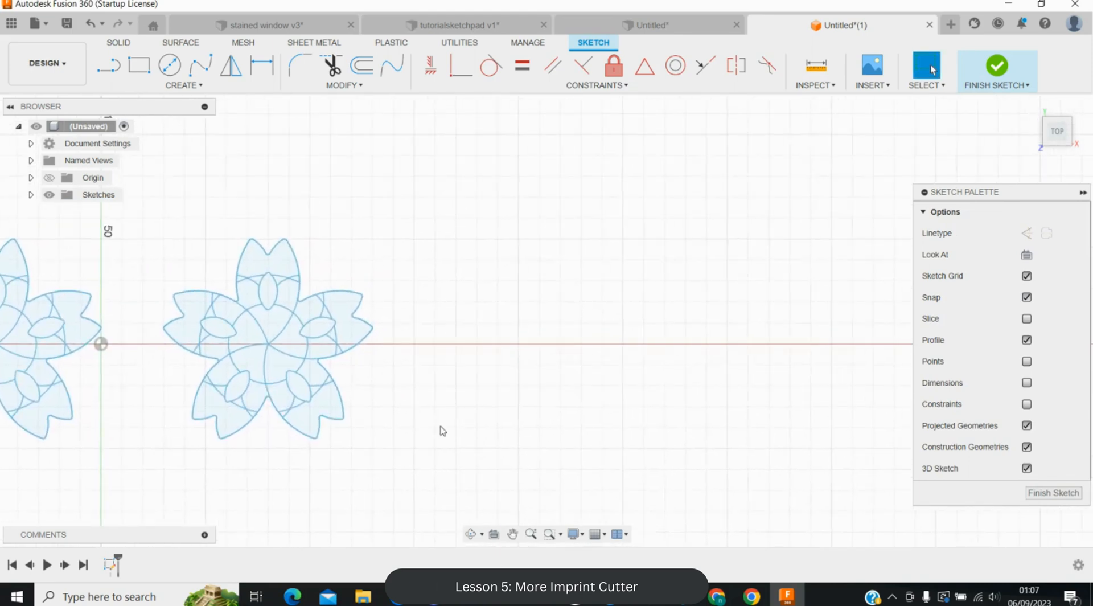
mouse_move(150, 219)
left_mouse_down()
mouse_move(354, 446)
mouse_move(382, 462)
left_mouse_up()
key("Escape")
key("ctrl+v")
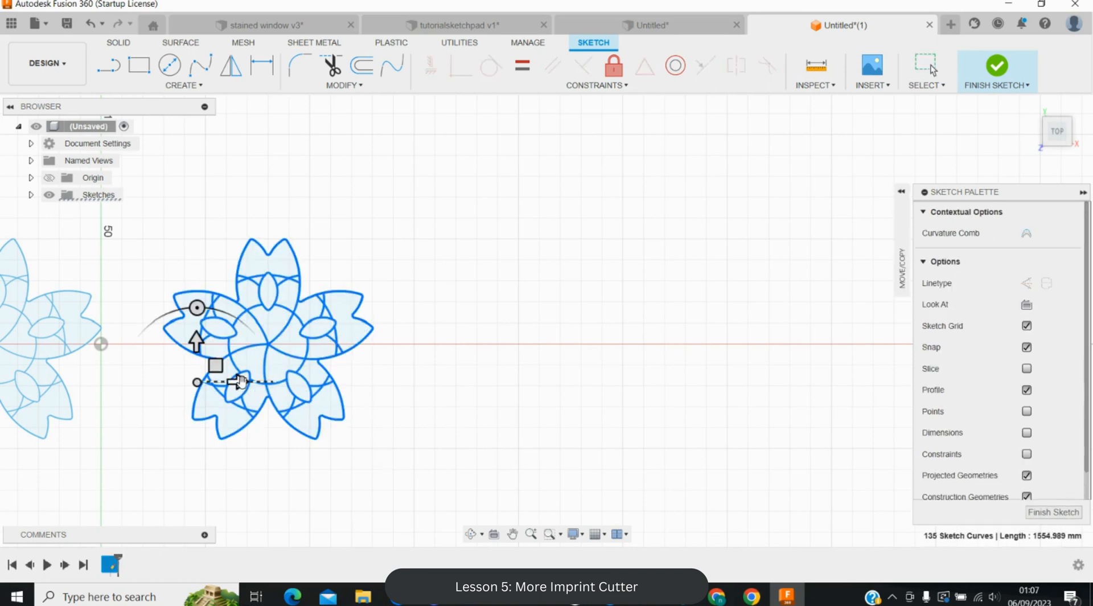
left_click_drag(239, 381, 473, 382)
key("Return")
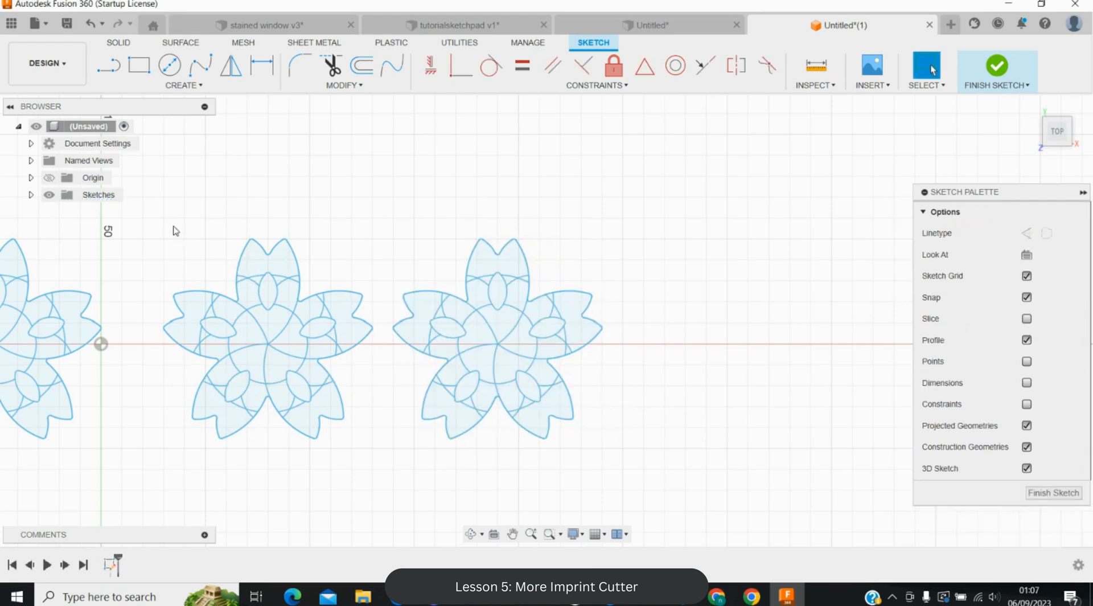
- Copy the two flowers right of the origin together and place the pair 230 mm farther right
left_click_drag(146, 208, 621, 475)
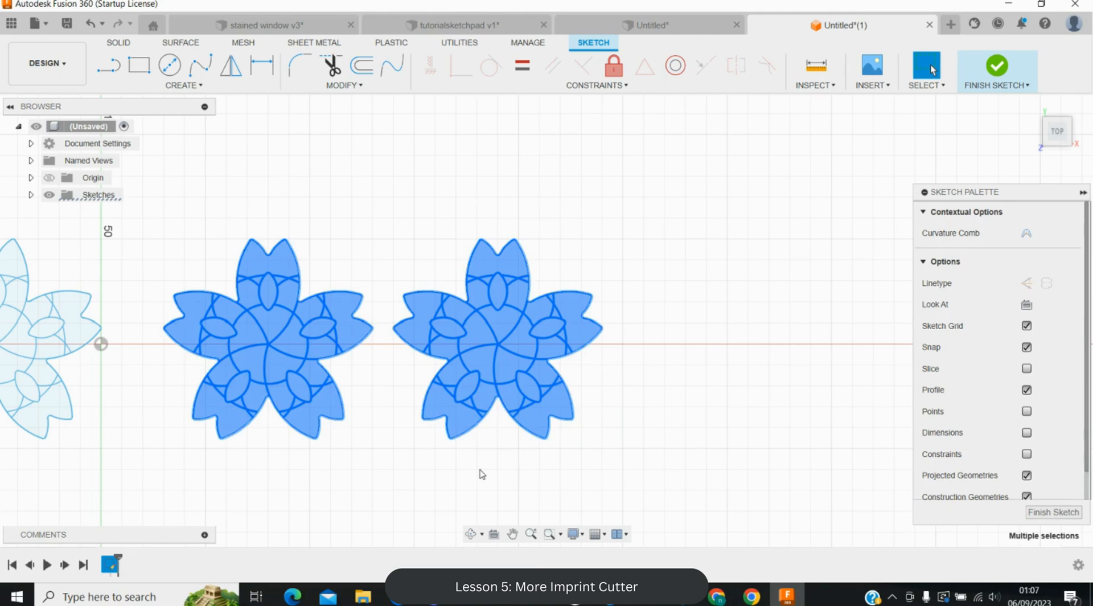
scroll(481, 474, "down", 3)
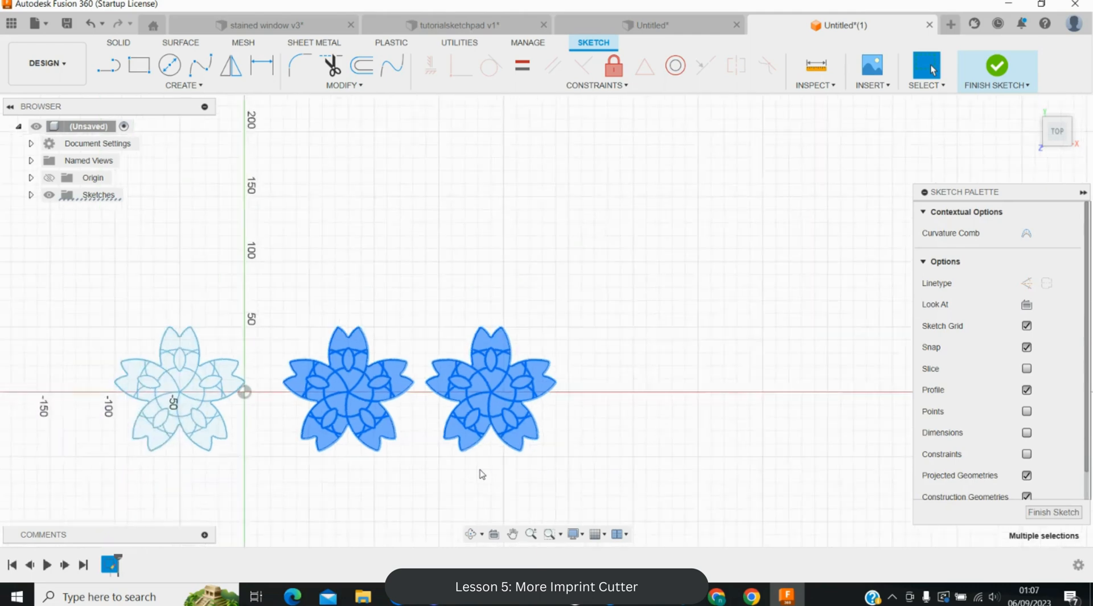
left_click(481, 473)
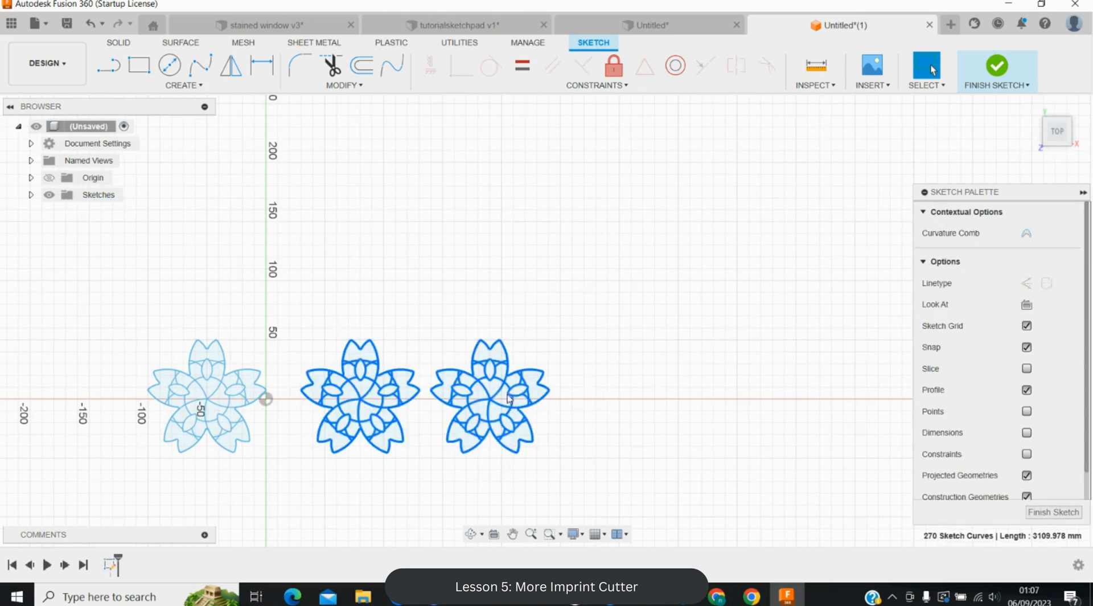
key("m")
left_click_drag(494, 422, 768, 391)
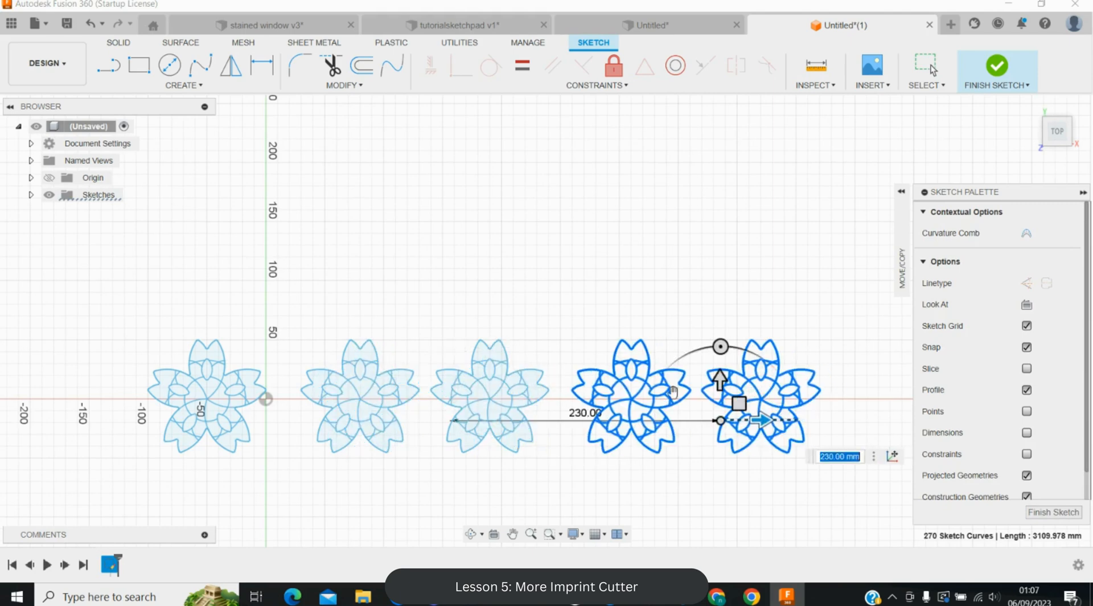
key("Return")
- Copy the four flowers right of the origin and place the duplicates 120 mm above them as a second row
left_click_drag(295, 318, 846, 481)
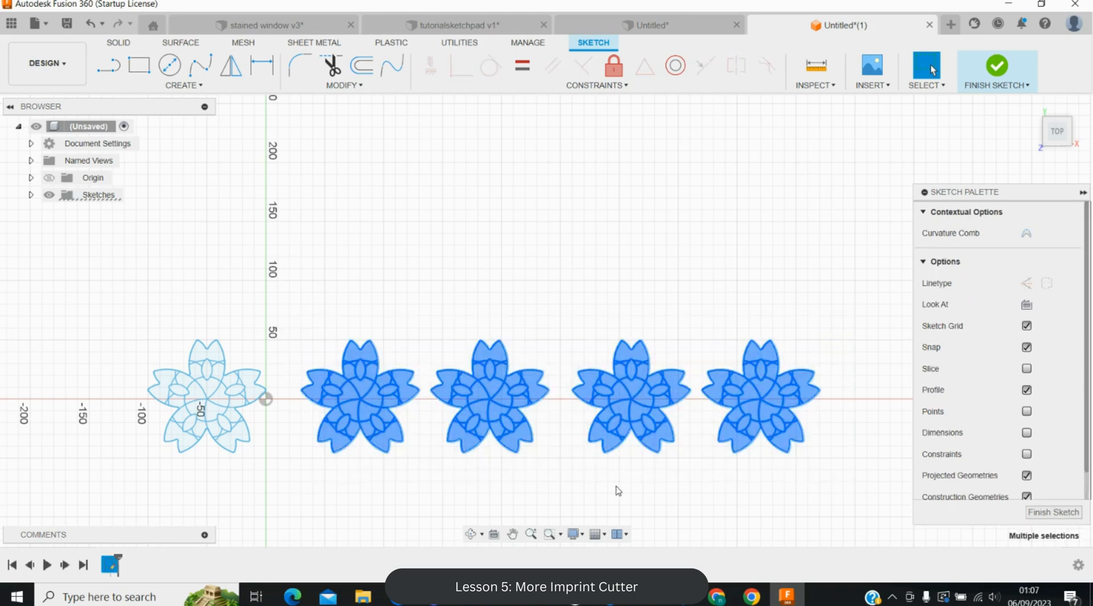
left_click(618, 490)
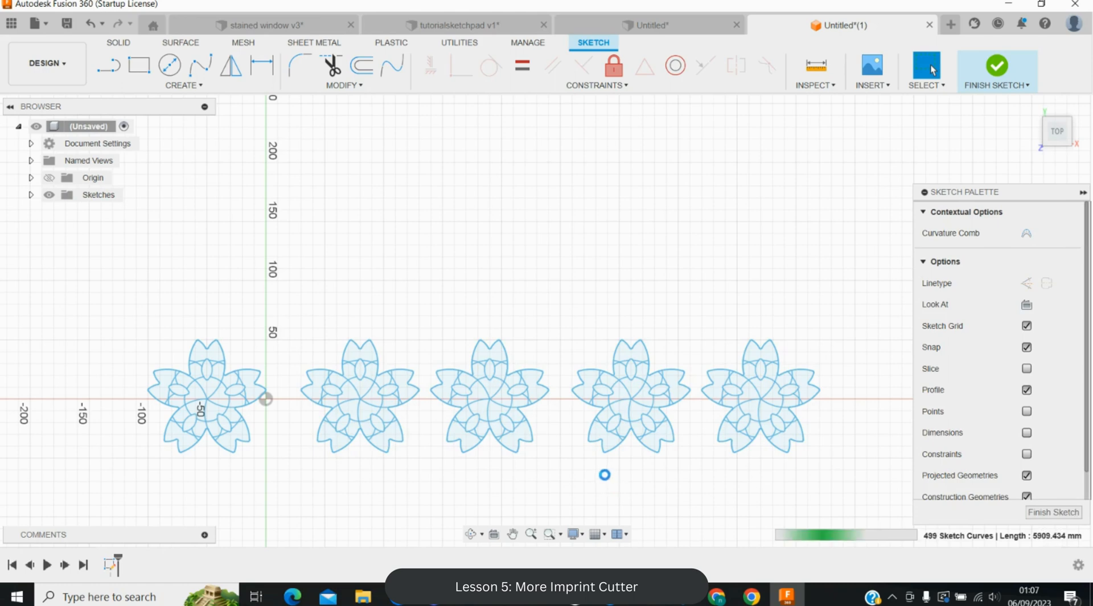
key("m")
left_click(389, 366)
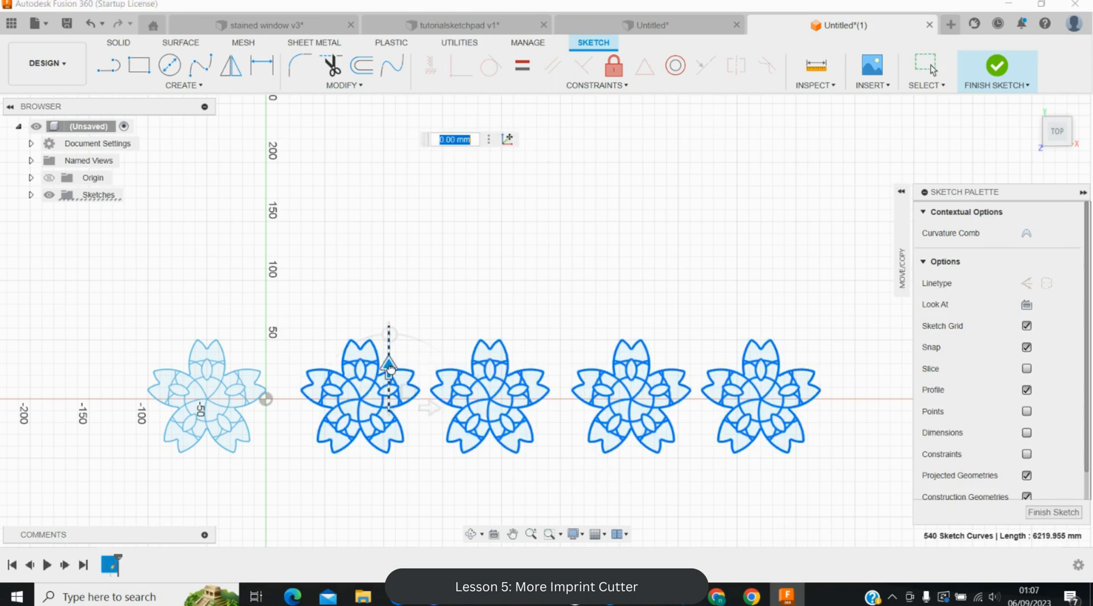
type("10")
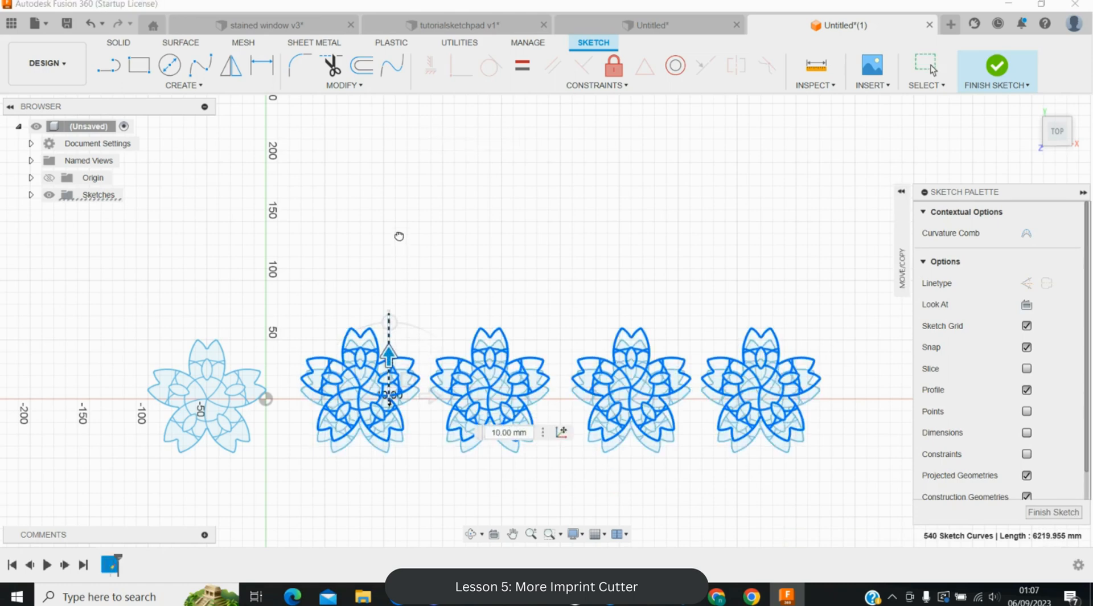
left_click_drag(399, 236, 397, 227)
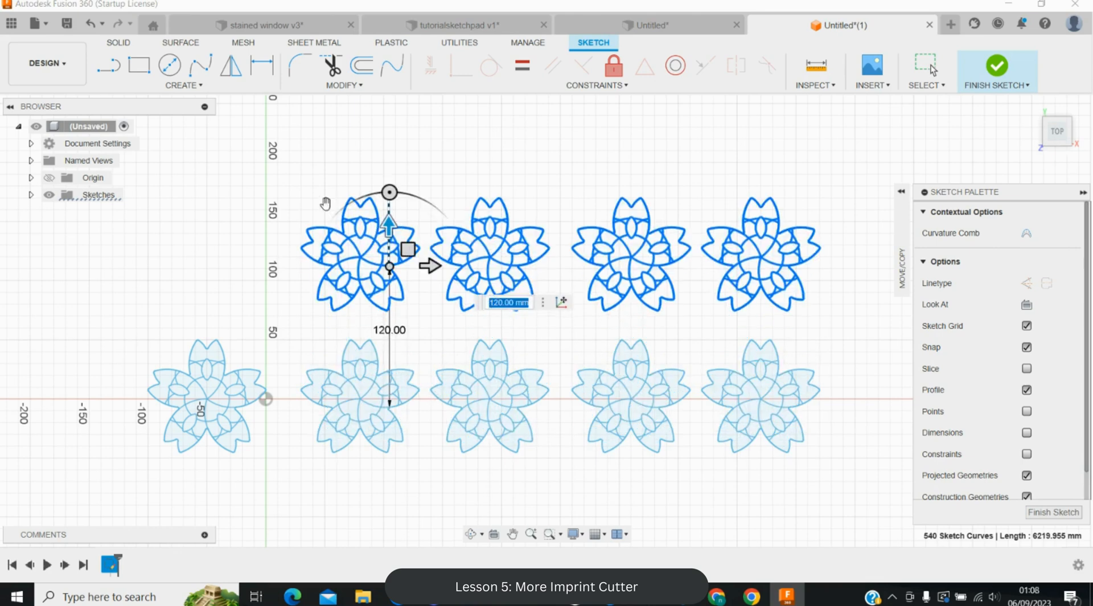
key("Return")
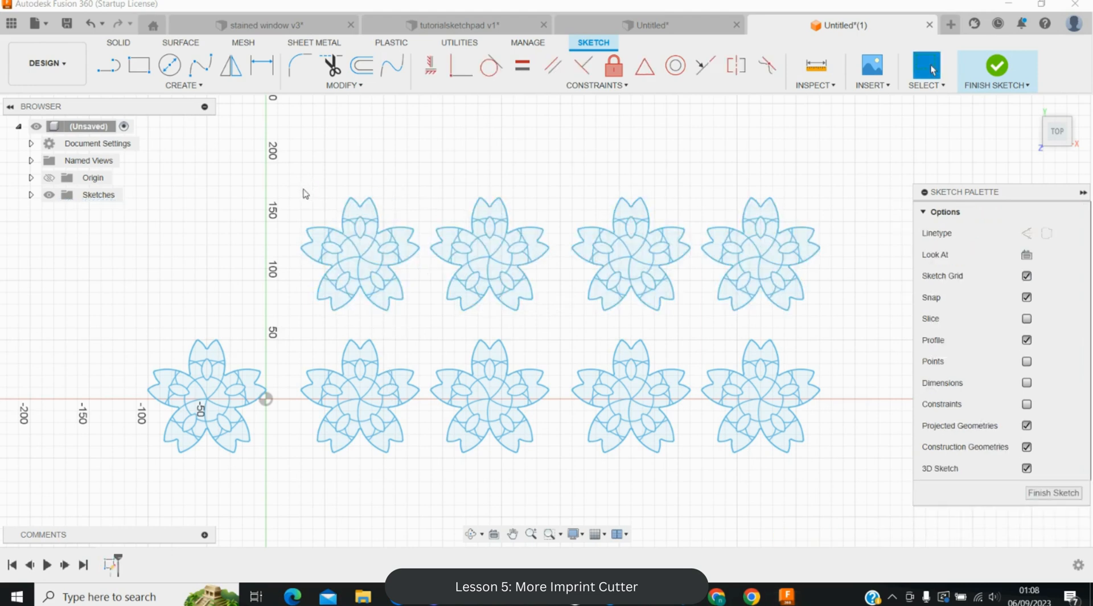
- Scale the first flower of the upper row by a factor of 0.6 about the tip of its lower-right petal
left_click_drag(296, 176, 430, 322)
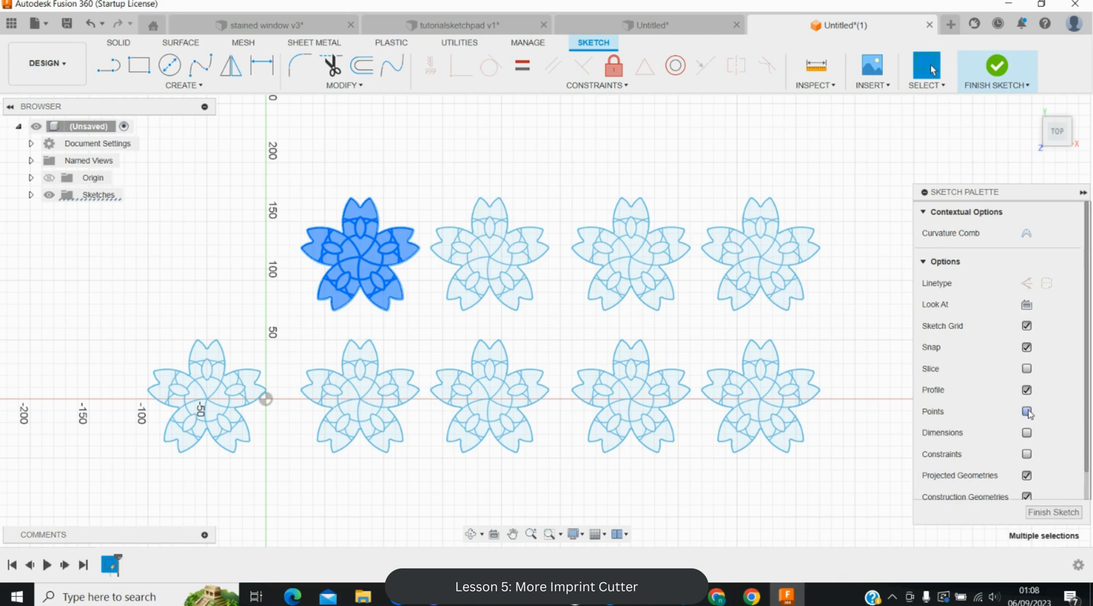
left_click(442, 298)
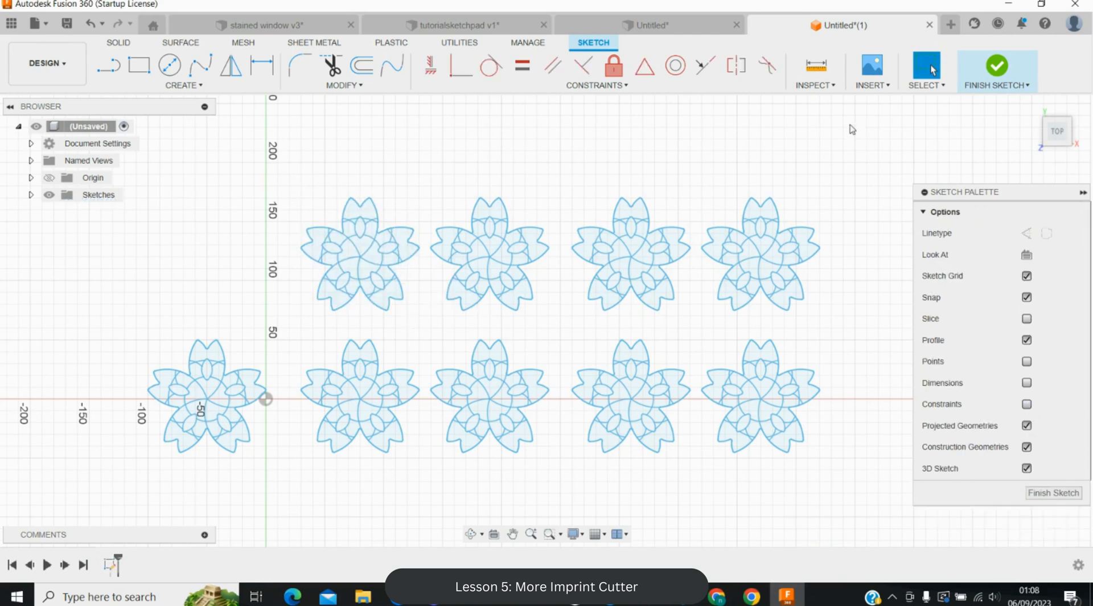
left_click(930, 90)
left_click(929, 90)
left_click_drag(295, 182, 431, 328)
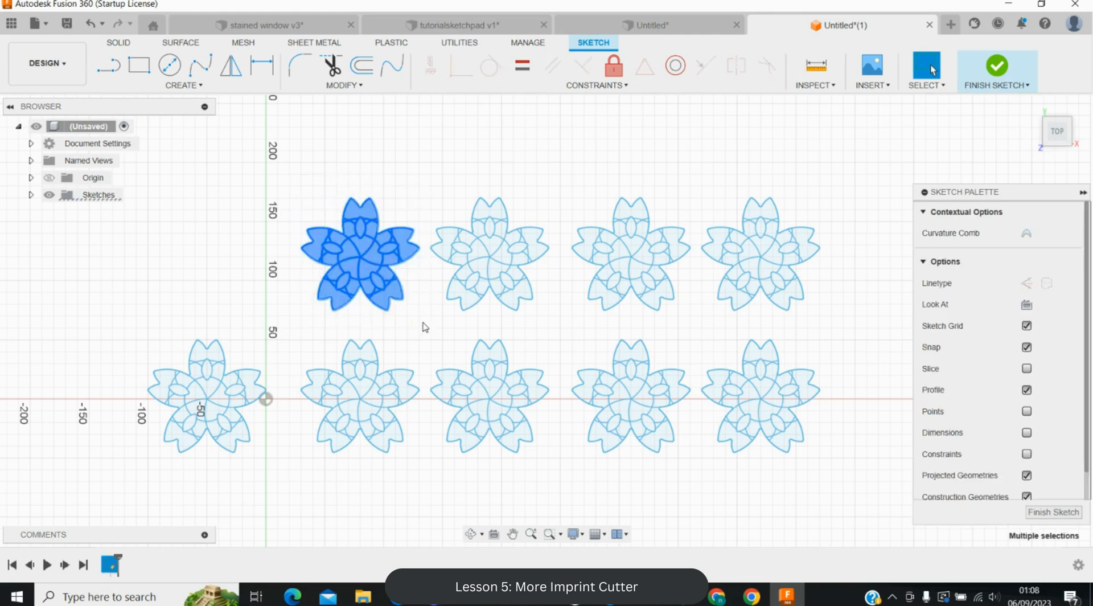
key("s")
left_click(797, 234)
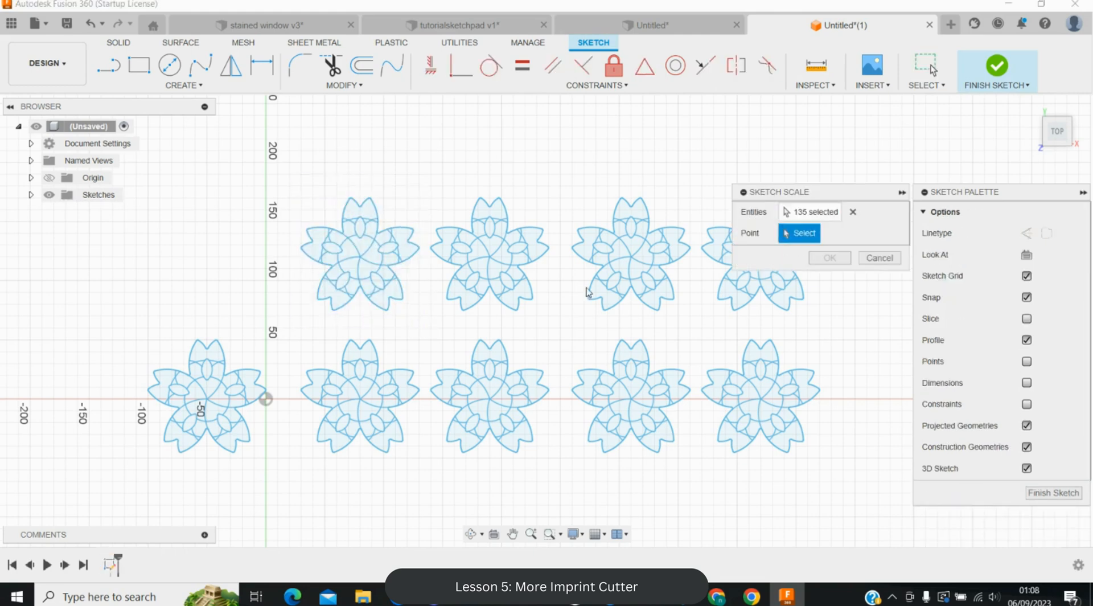
left_click(387, 317)
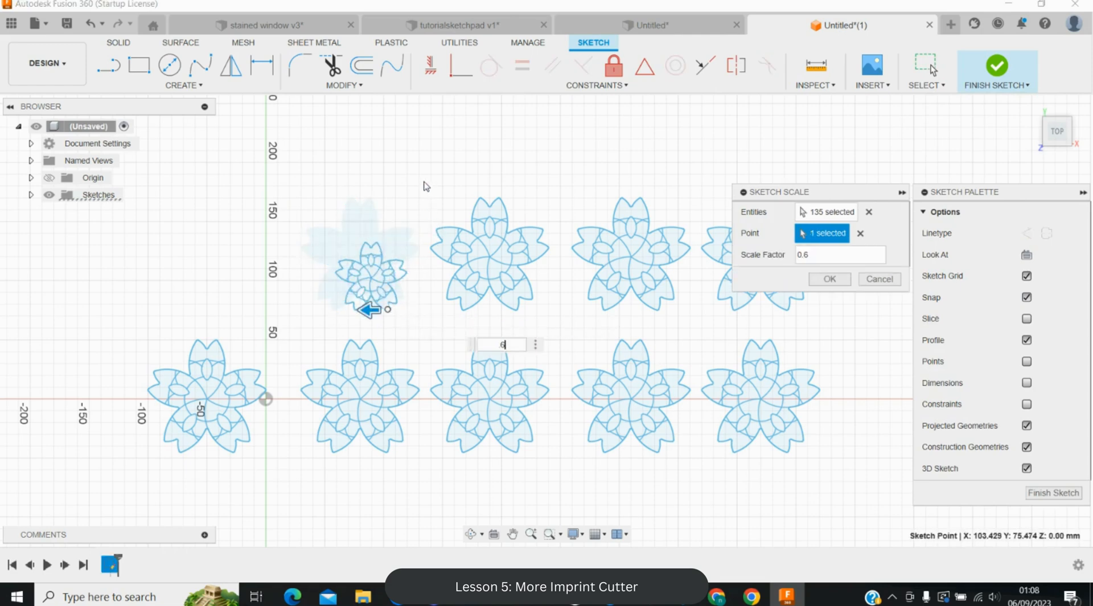
key("Return")
- Try to scale the second upper-row flower by a factor of 55 about its lower-right petal tip, and undo it
left_click_drag(423, 180, 554, 324)
key("Return")
left_click(803, 232)
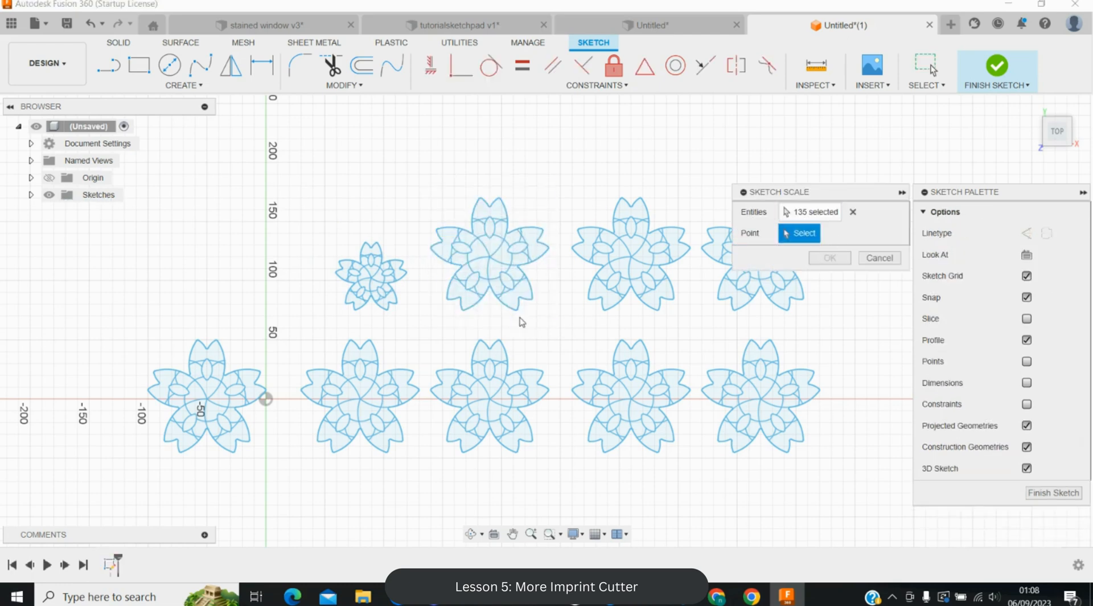
left_click(517, 311)
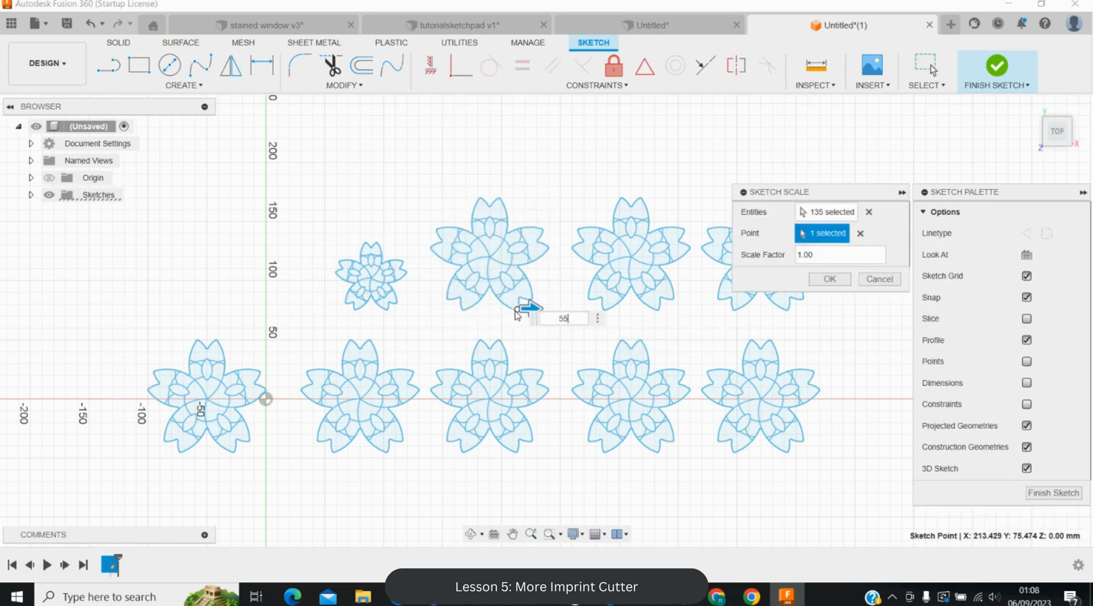
key("Return")
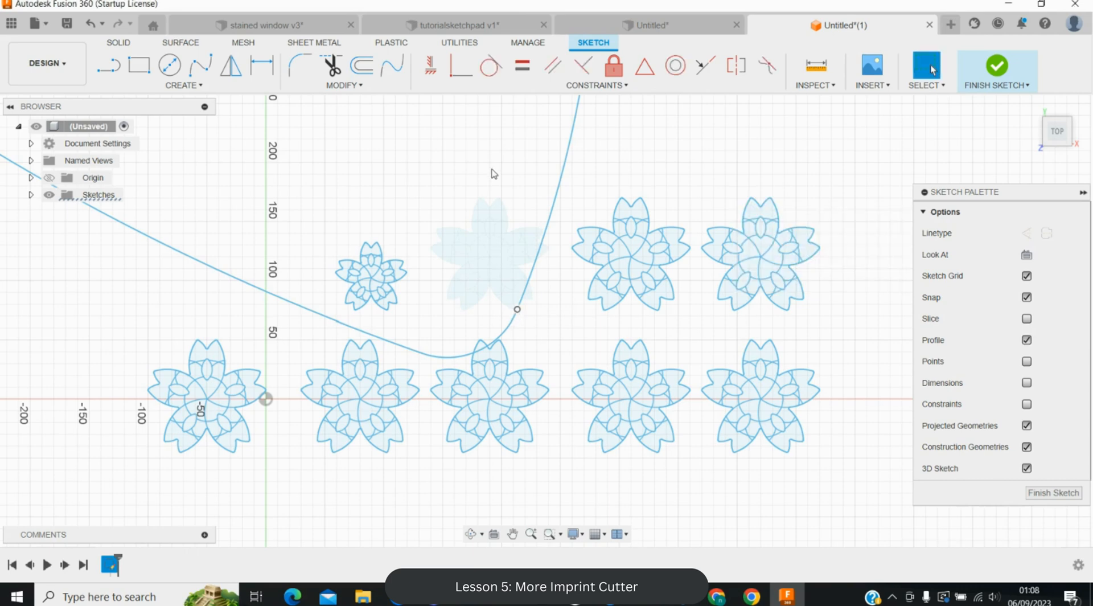
left_click(90, 23)
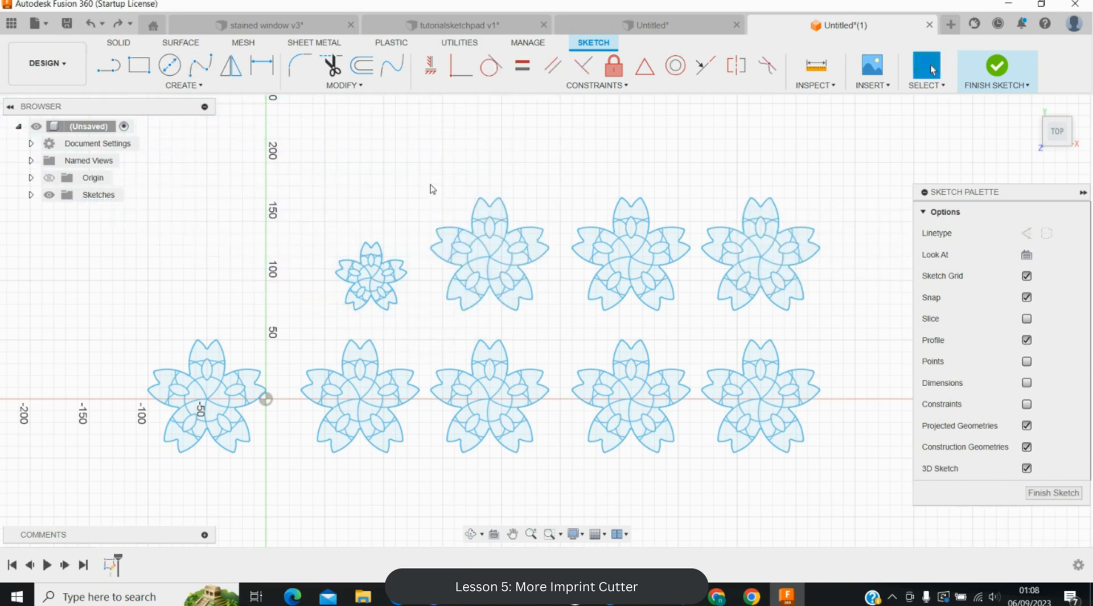
- Scale the second flower of the upper row by a factor of 0.55 about its lower-right petal tip
mouse_move(421, 180)
left_mouse_down()
mouse_move(549, 300)
mouse_move(551, 322)
left_mouse_up()
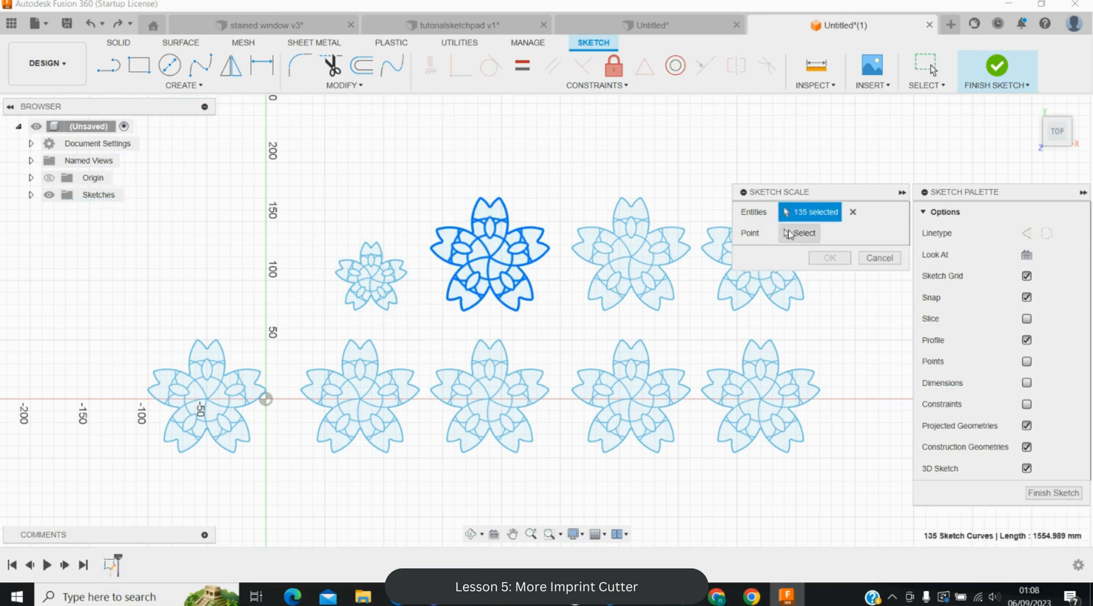
left_click(800, 233)
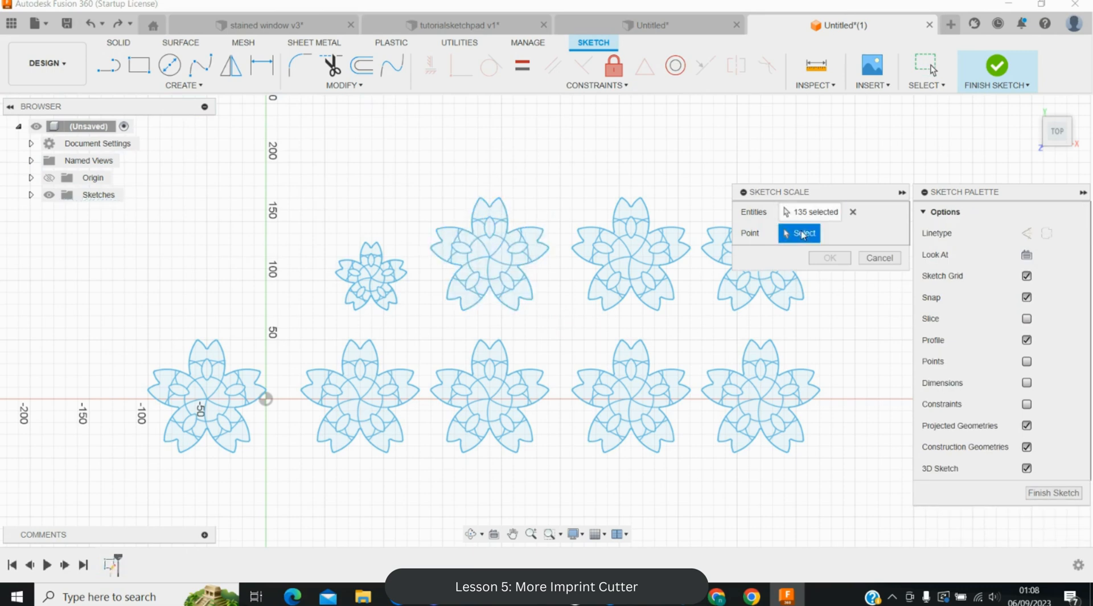
left_click(518, 309)
type("55")
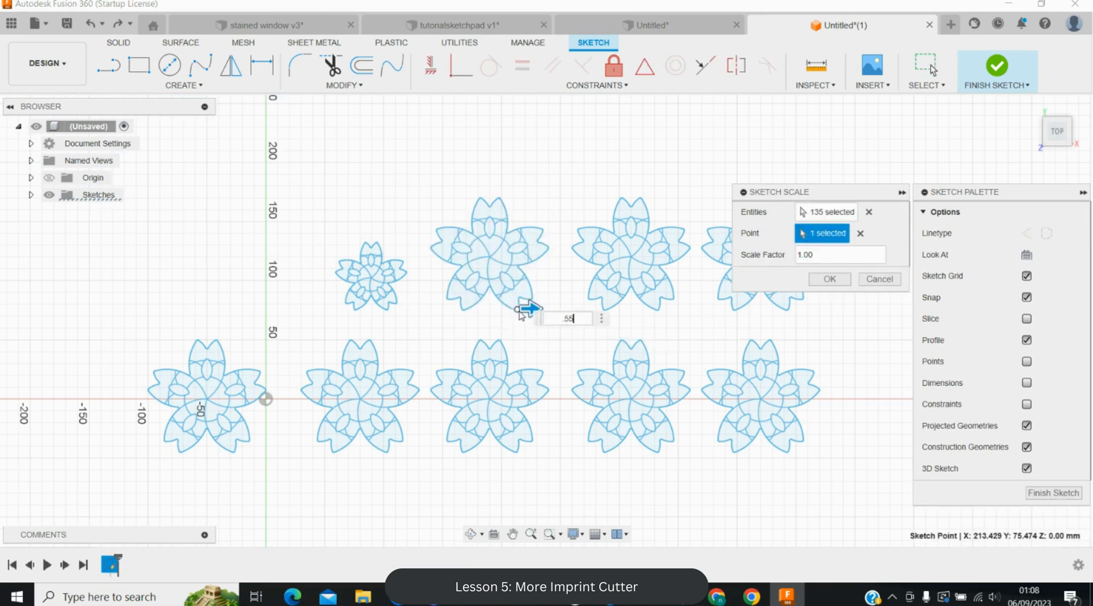
key("Return")
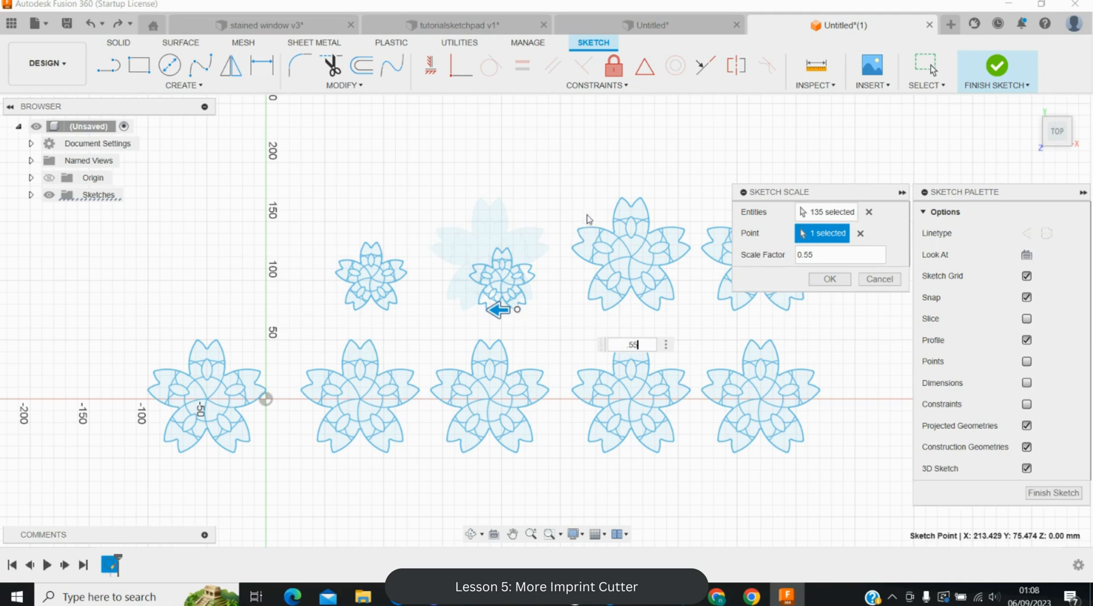
key("Return")
- Scale the third flower of the upper row by a factor of 0.5 about its lower-right petal tip
mouse_move(565, 179)
left_mouse_down()
mouse_move(651, 284)
mouse_move(698, 321)
left_mouse_up()
key("Return")
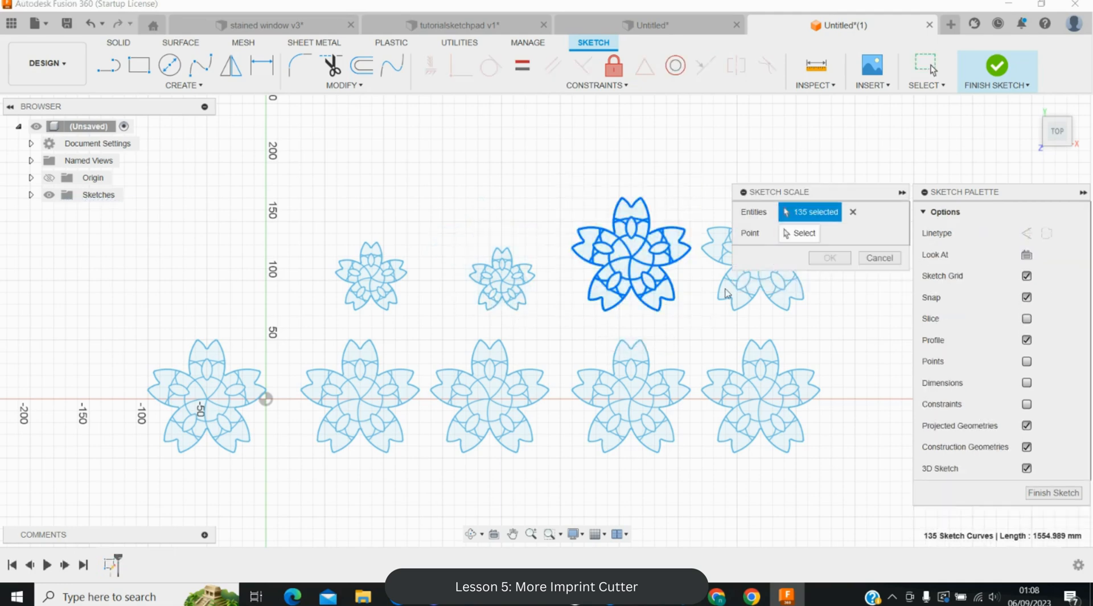
left_click(808, 236)
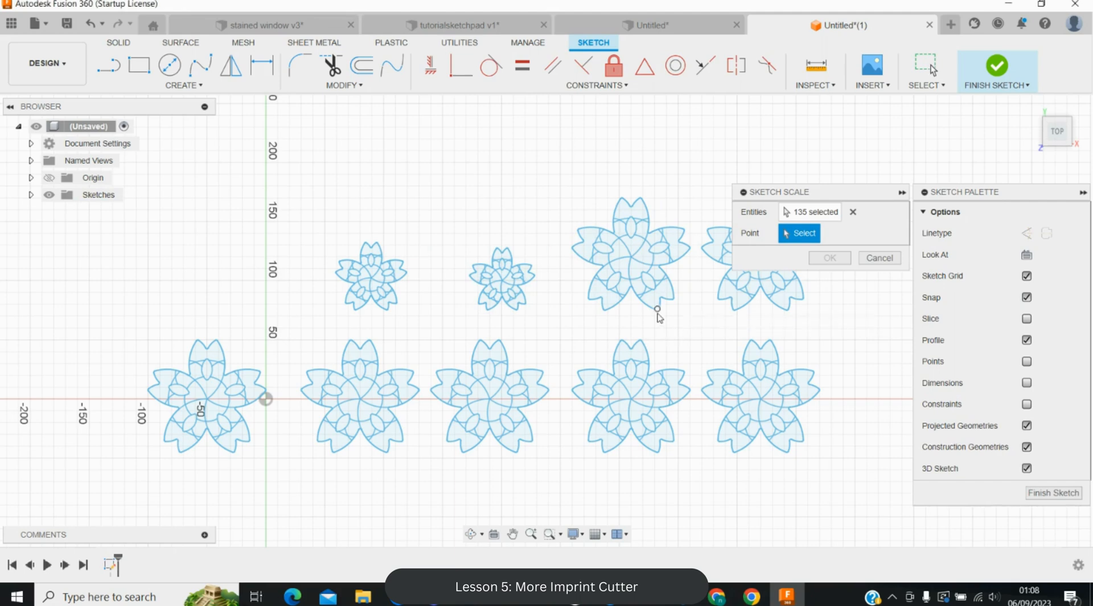
left_click(658, 313)
type(".6")
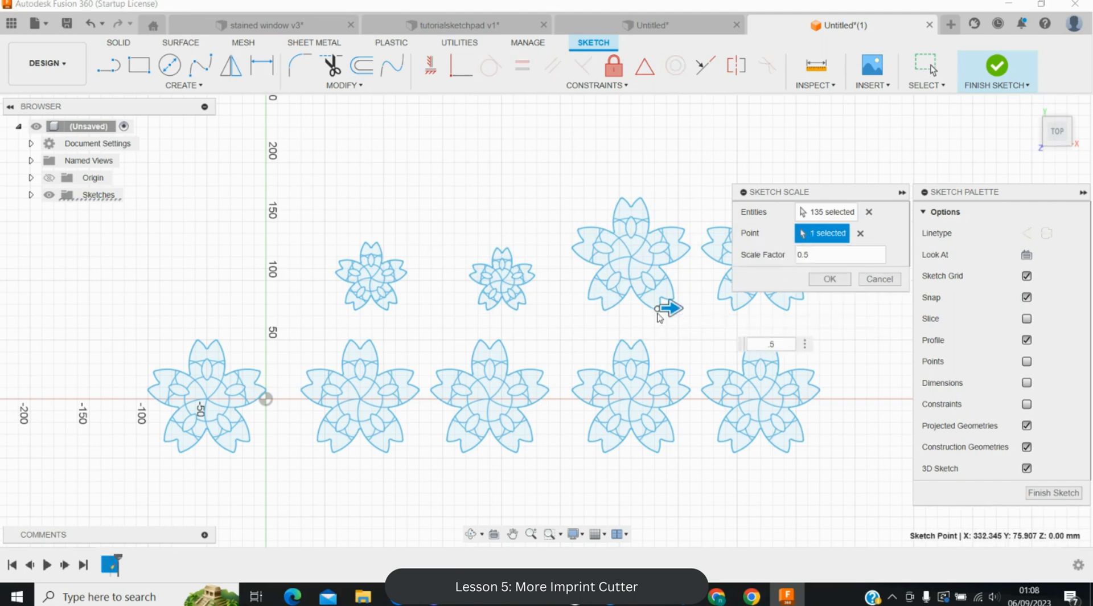
key("Return")
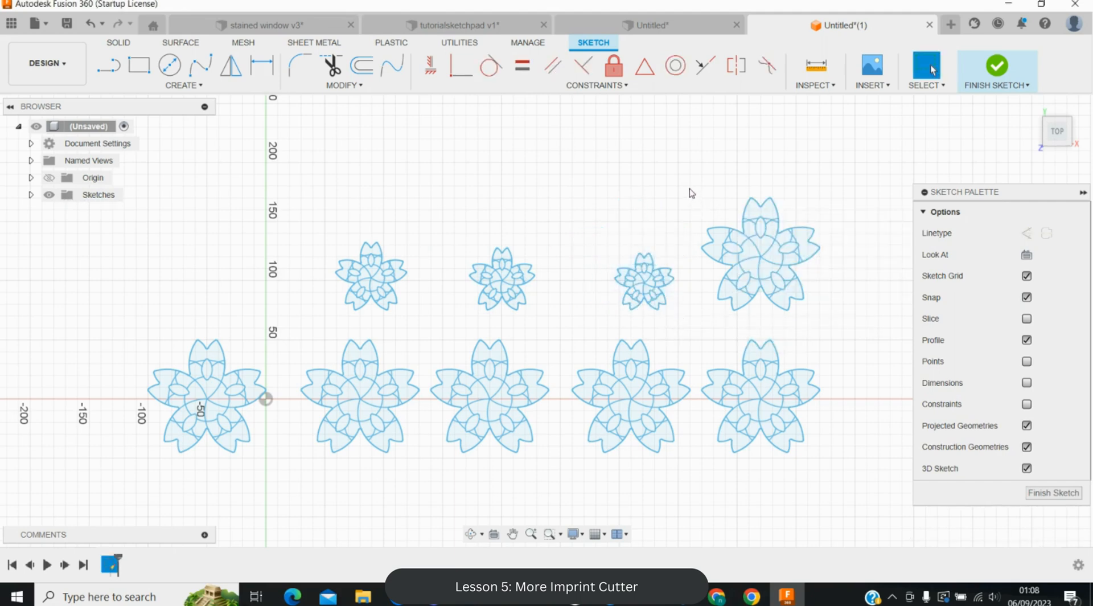
- Scale the fourth flower of the upper row by a factor of 0.45 about its lower-left petal tip
mouse_move(689, 188)
left_mouse_down()
mouse_move(842, 313)
mouse_move(844, 325)
left_mouse_up()
key("Return")
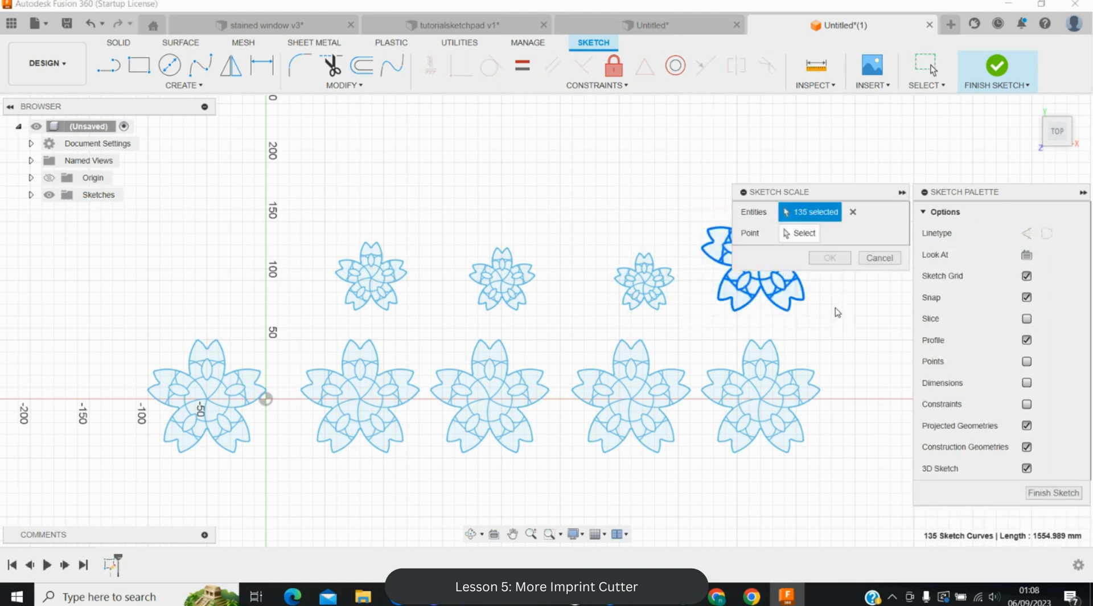
left_click(736, 314)
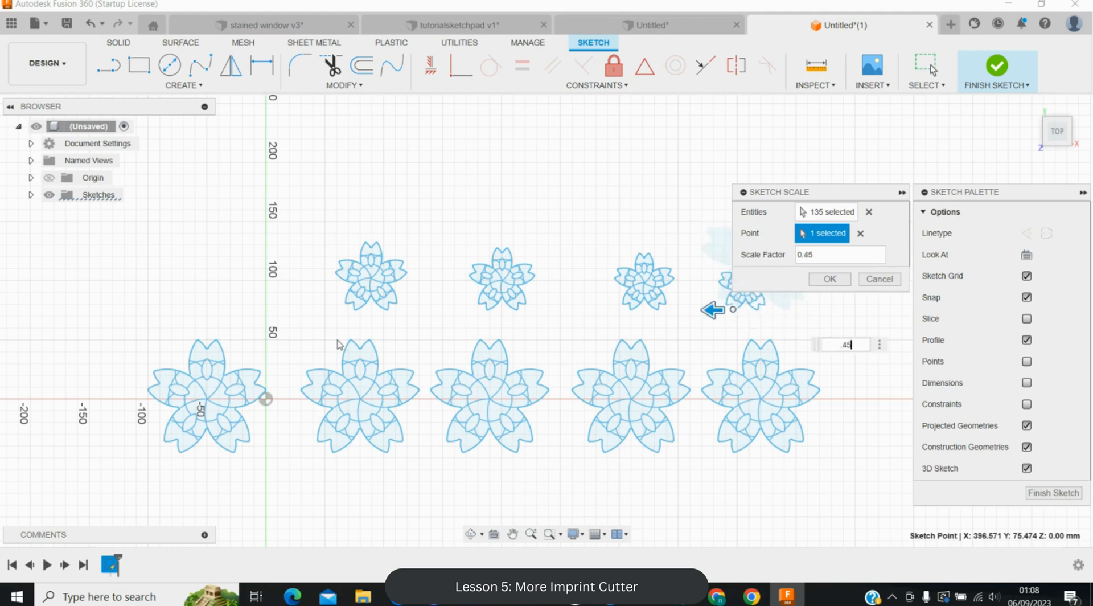
key("Return")
- Scale the first lower-row flower right of the origin by a factor of 0.4 about its lower-right petal tip
left_click_drag(289, 329, 423, 462)
key("Return")
left_click(808, 231)
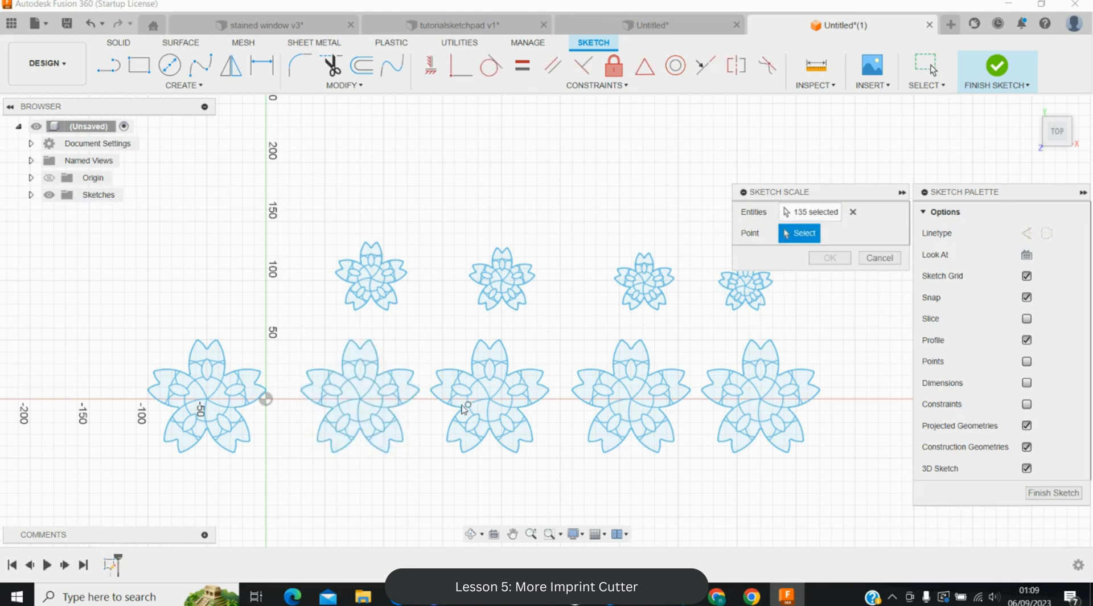
left_click(403, 443)
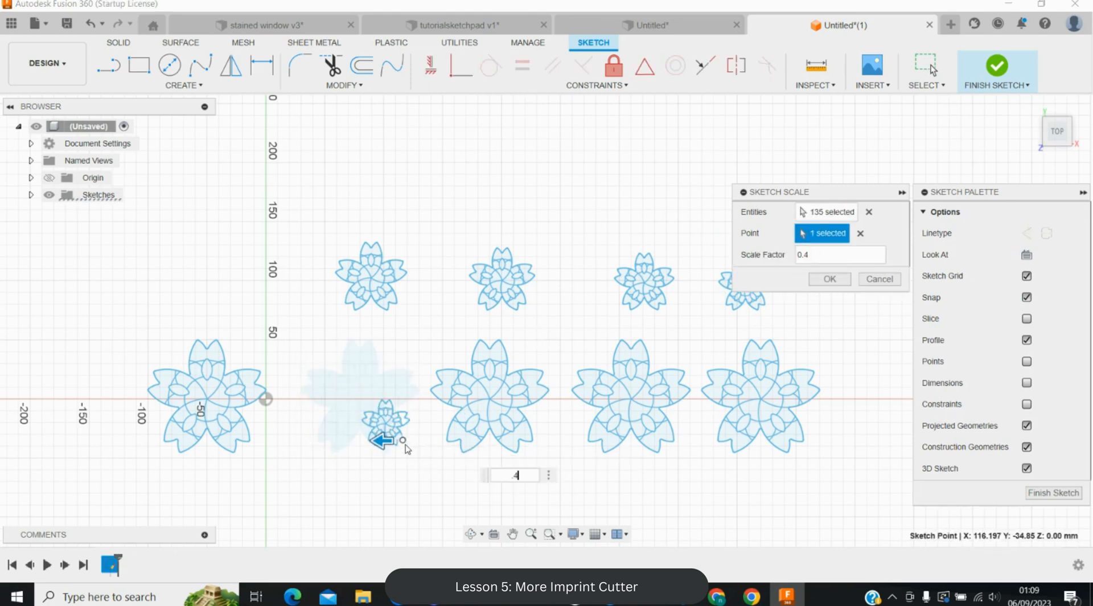
key("Return")
- Scale the second lower-row flower right of the origin by a factor of 0.35 about its lower-right petal tip
left_click_drag(422, 323, 560, 470)
key("Return")
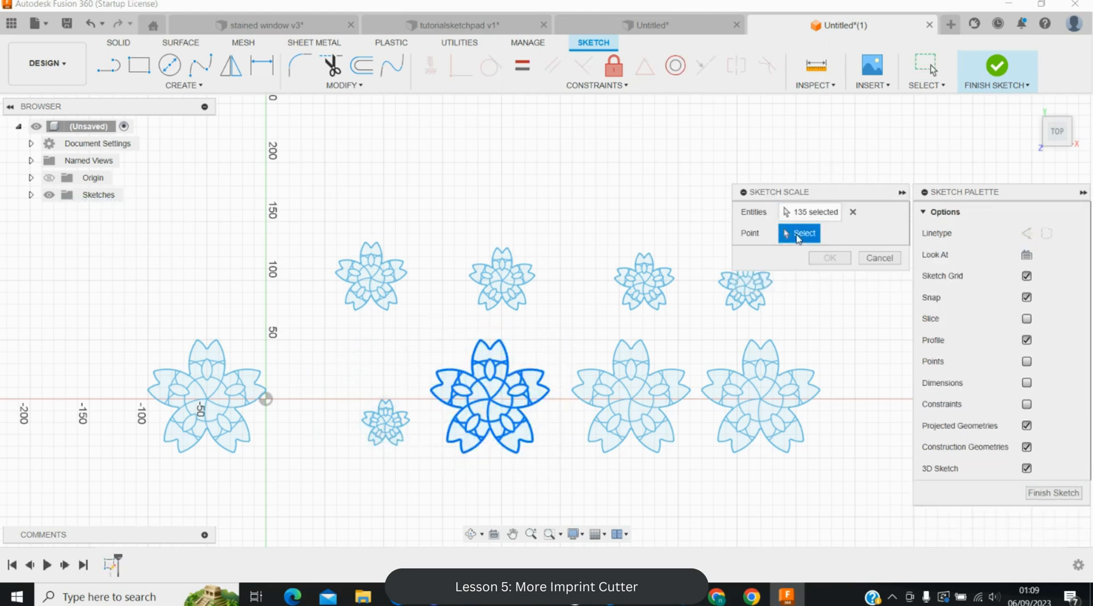
left_click(530, 444)
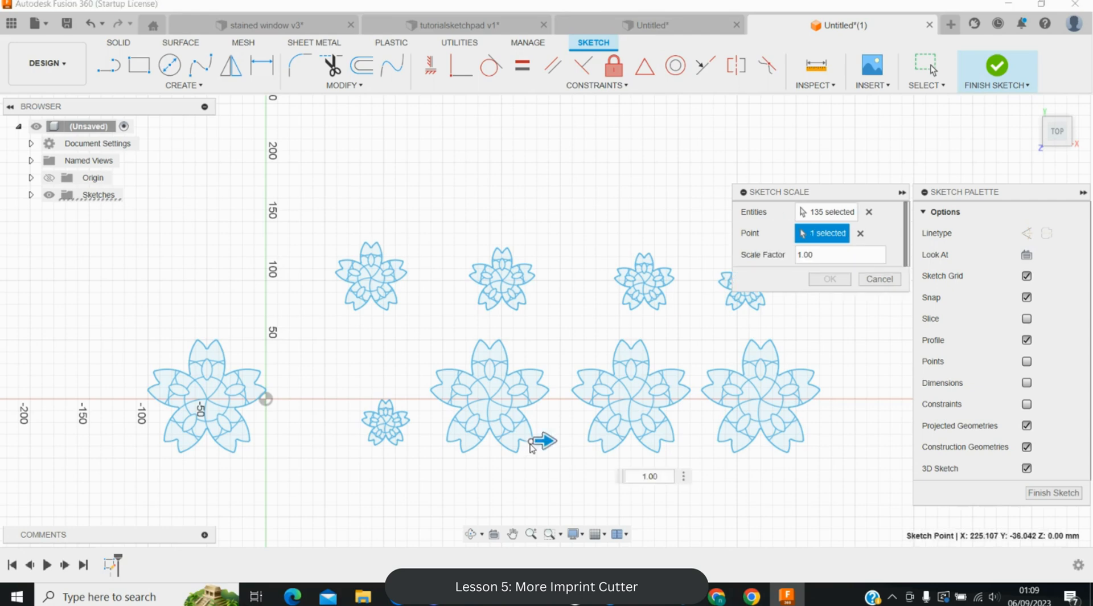
type(".35")
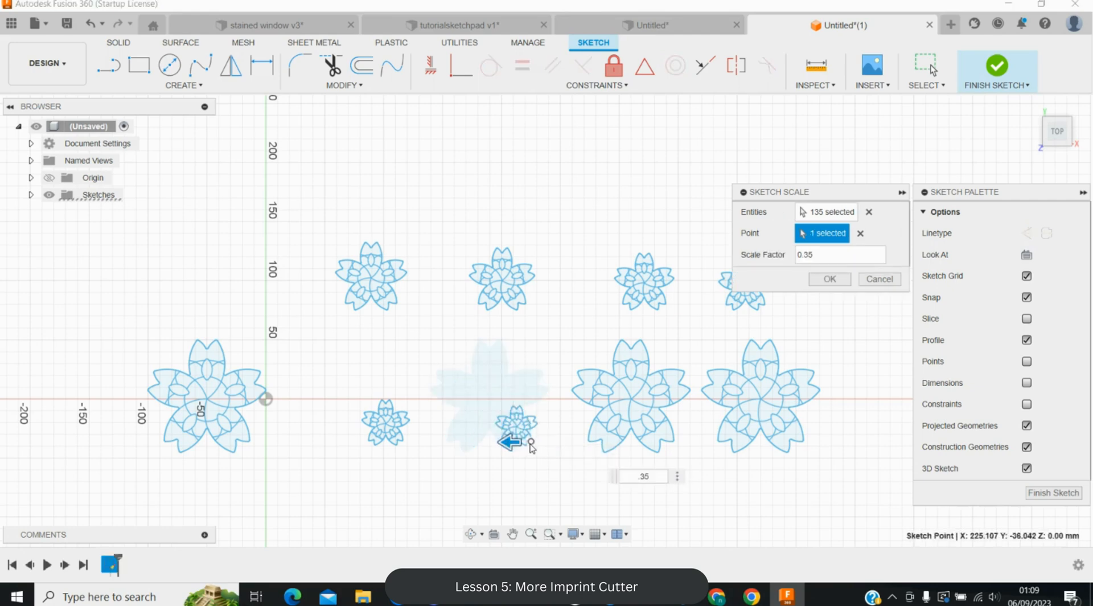
key("Return")
- Scale the third lower-row flower right of the origin by a factor of 0.3 about its lower-right petal tip
left_click_drag(564, 328, 694, 462)
key("Return")
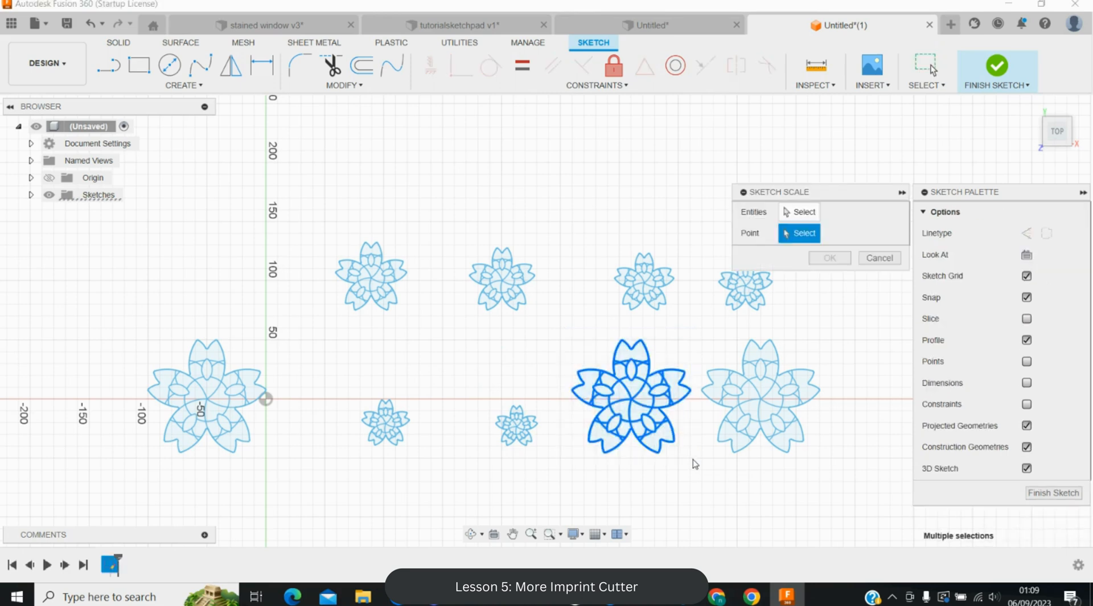
left_click(814, 235)
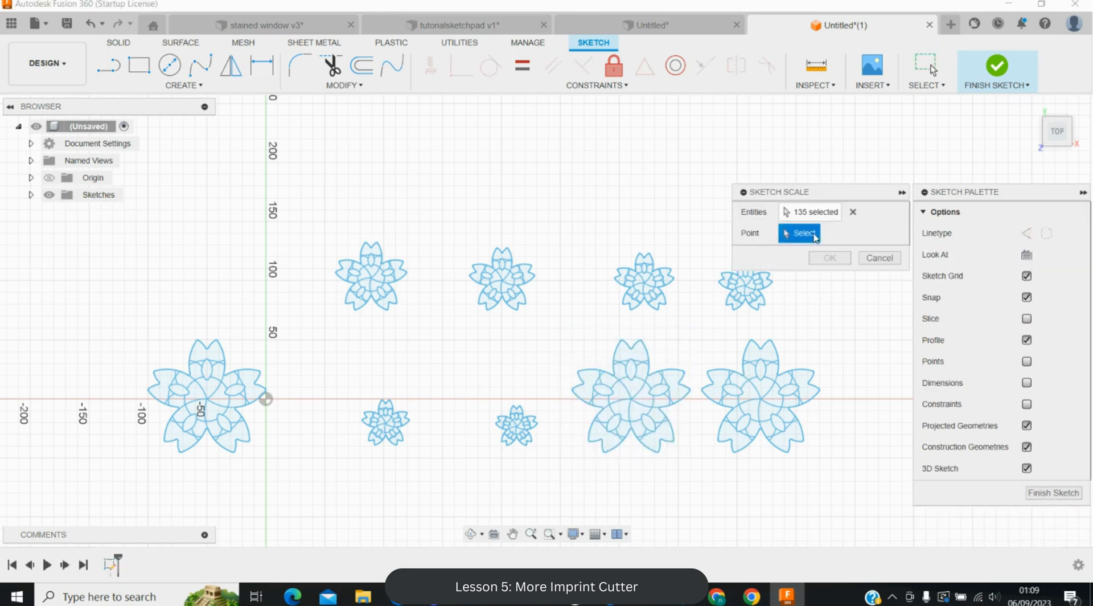
left_click(677, 445)
type(".3")
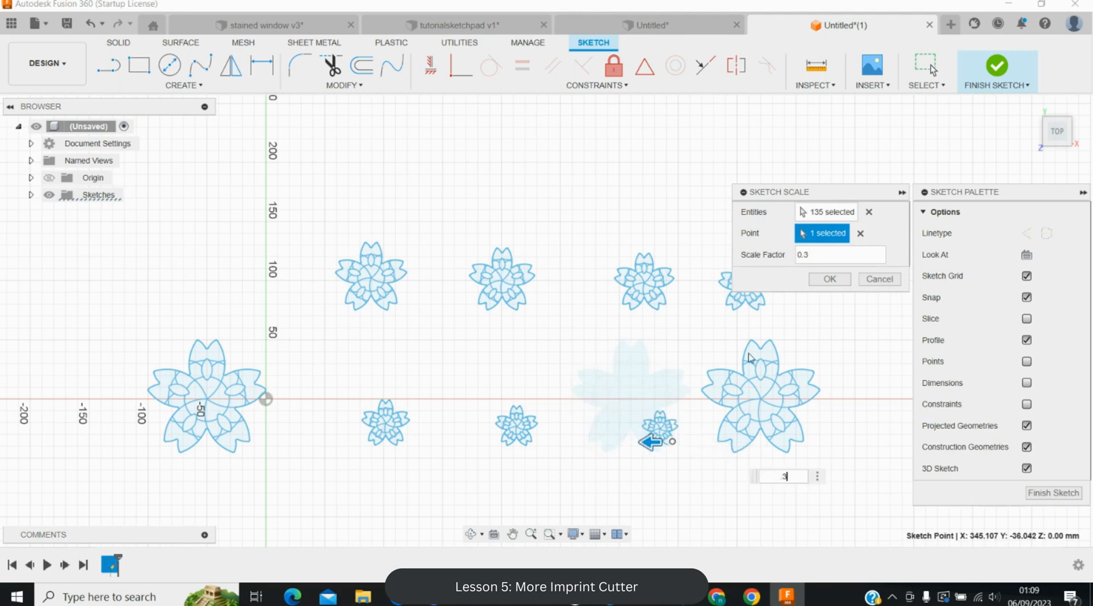
key("Return")
- Scale the last lower-row flower by a factor of 0.25 about its lower-right petal tip
mouse_move(690, 324)
left_mouse_down()
mouse_move(774, 393)
mouse_move(841, 474)
left_mouse_up()
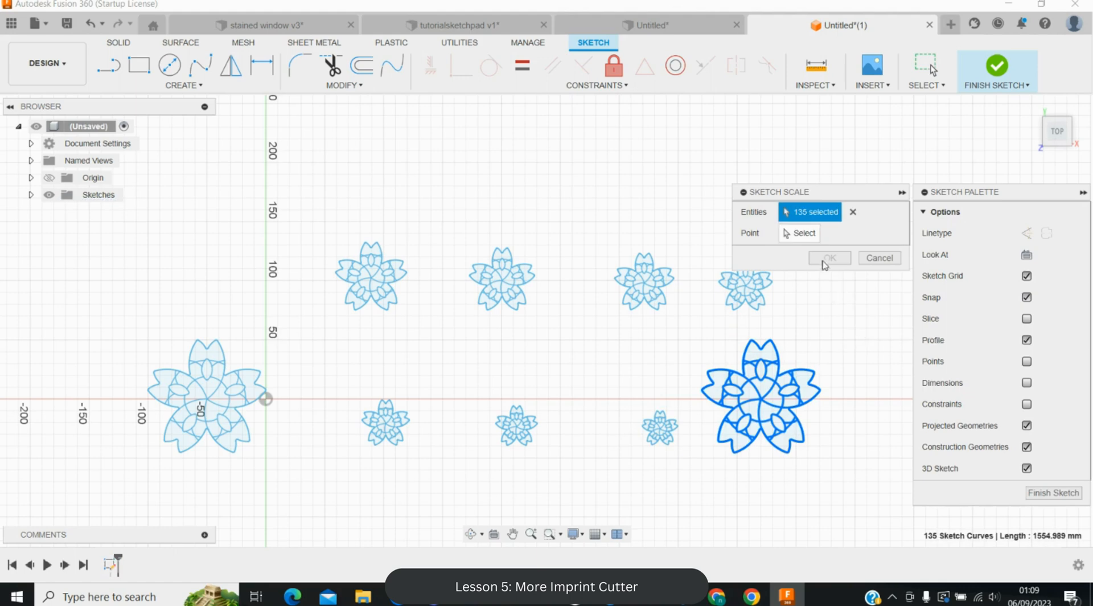
left_click(805, 234)
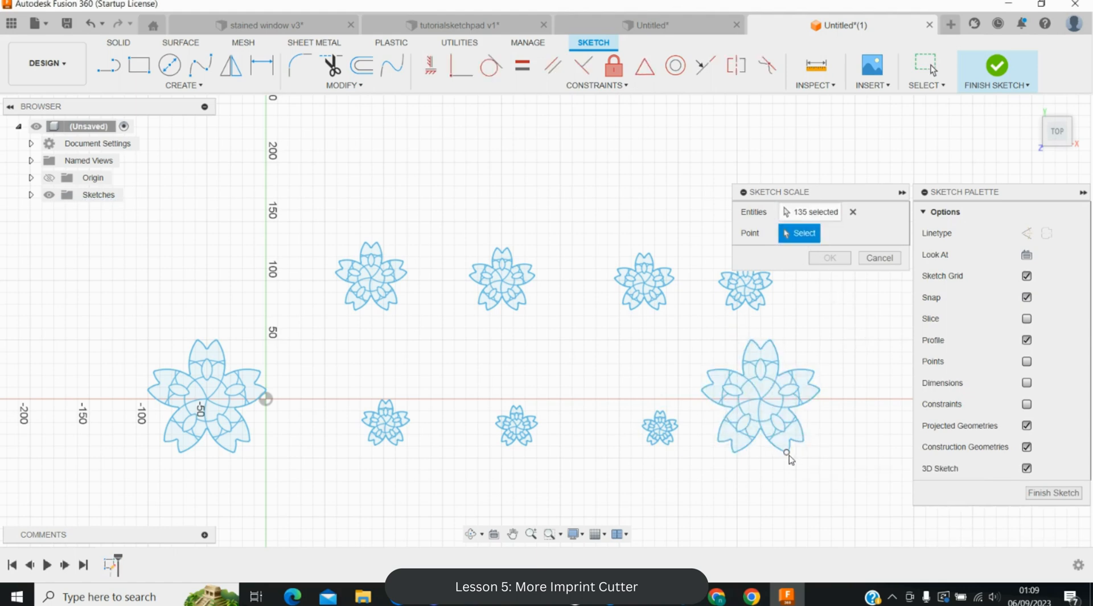
left_click(787, 452)
type("25")
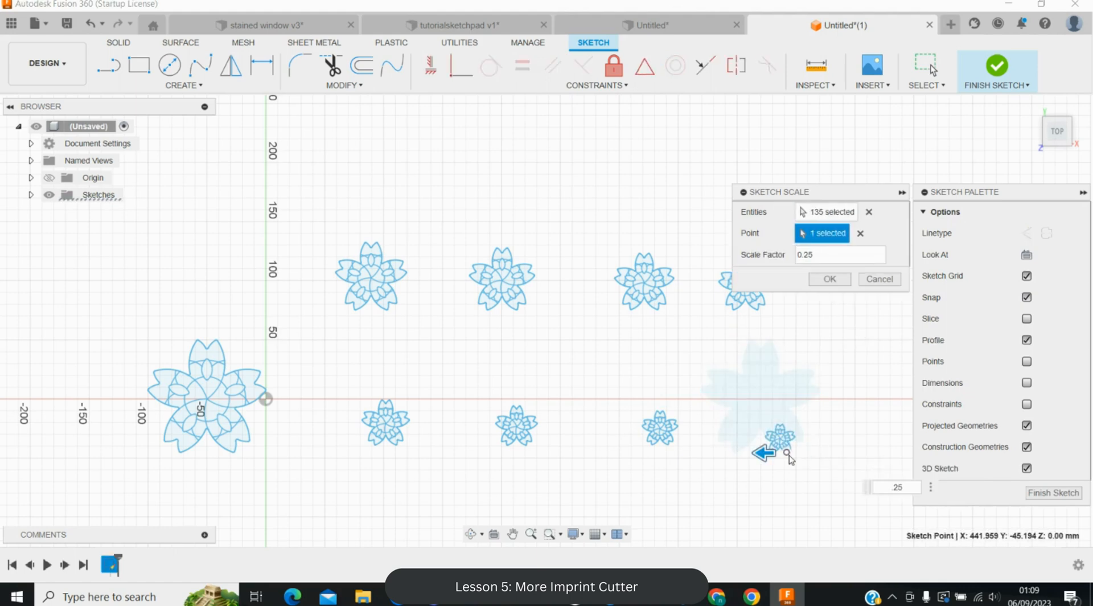
key("Return")
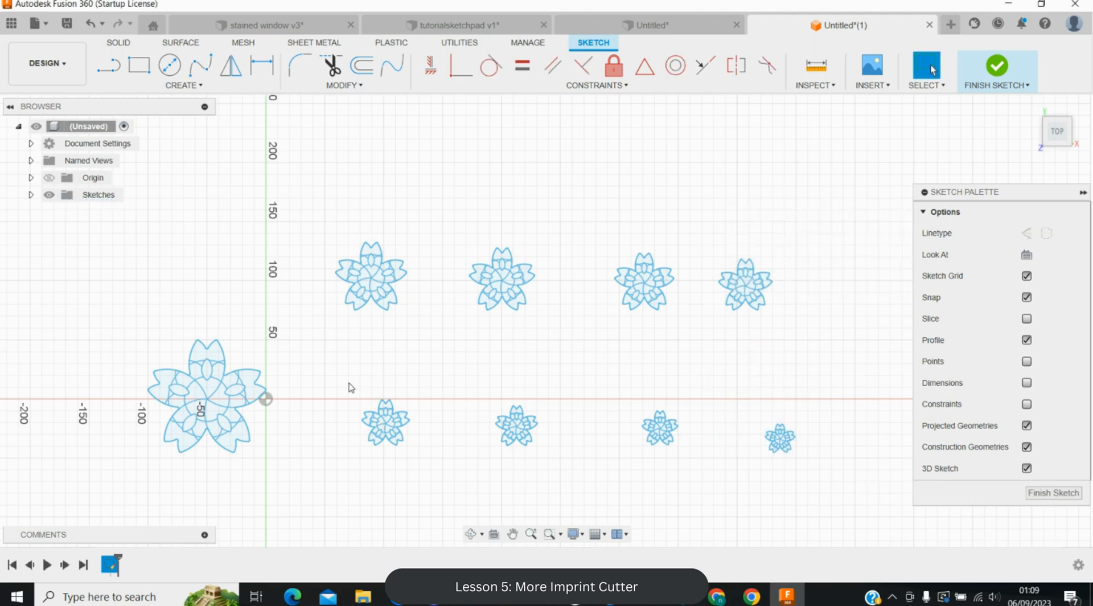
- Move the four scaled lower-row flowers 70 mm up toward the upper row
left_click_drag(345, 381, 829, 483)
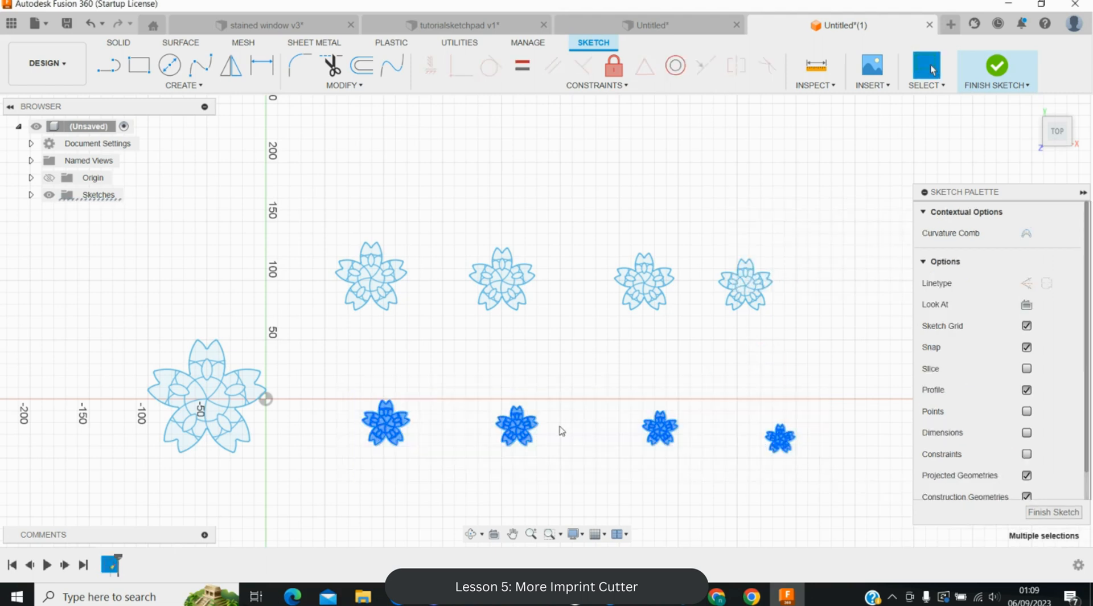
right_click(521, 428)
left_click(496, 444)
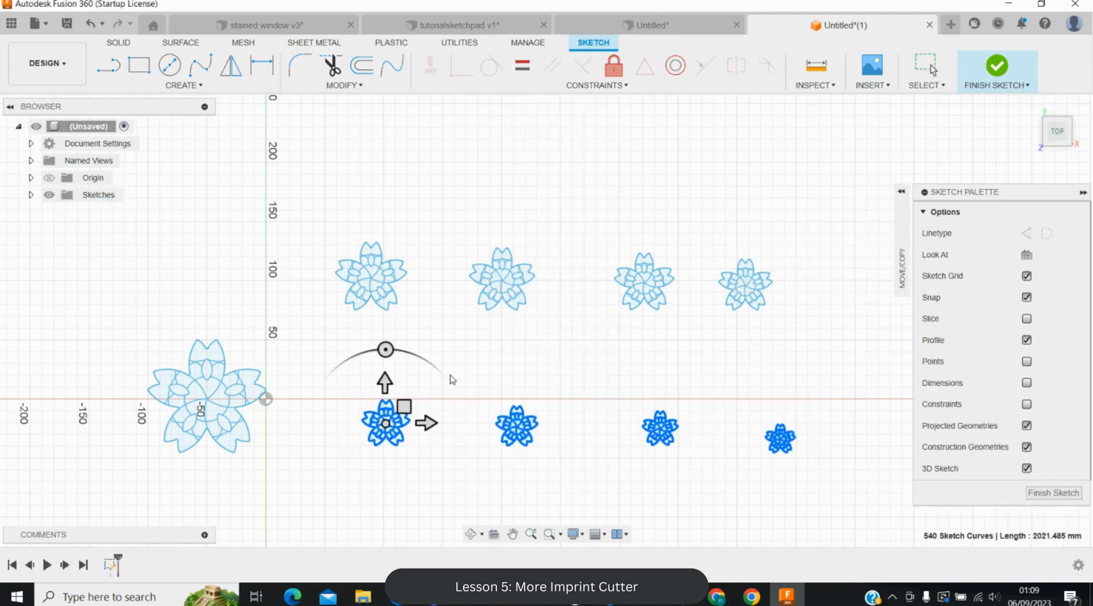
left_click(386, 381)
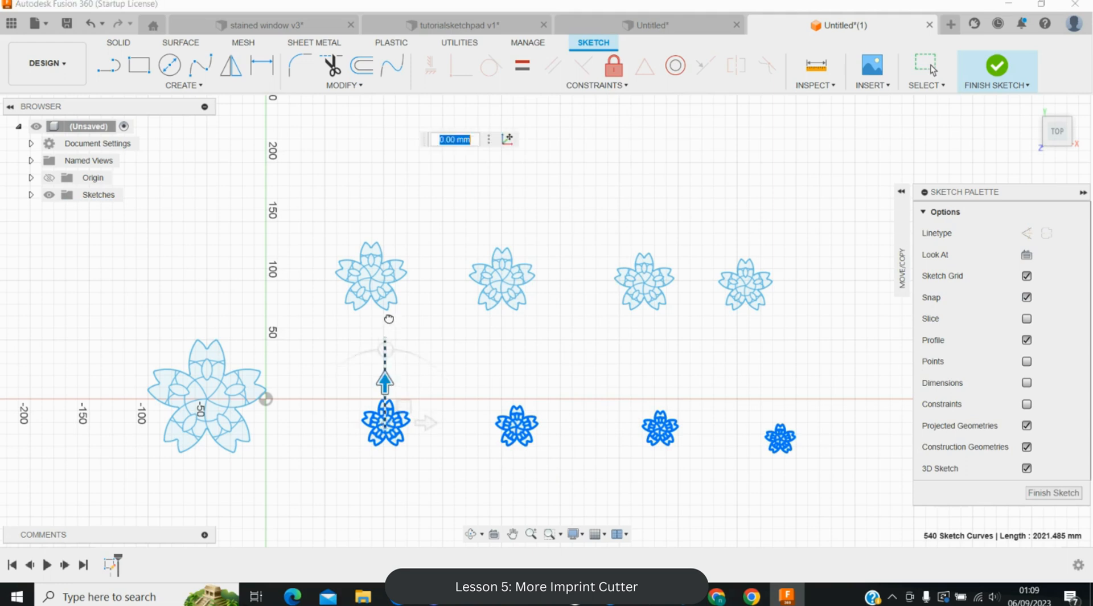
left_click_drag(389, 319, 385, 298)
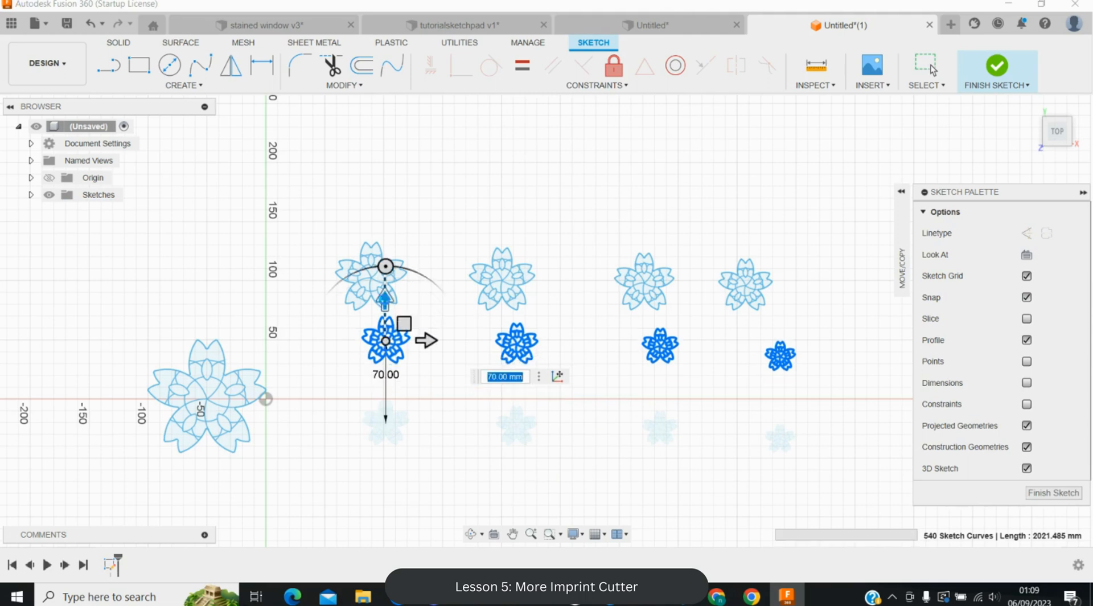
key("Return")
- Move the second column's two flowers 40 mm left toward the first column
left_click_drag(467, 228, 561, 393)
right_click(496, 280)
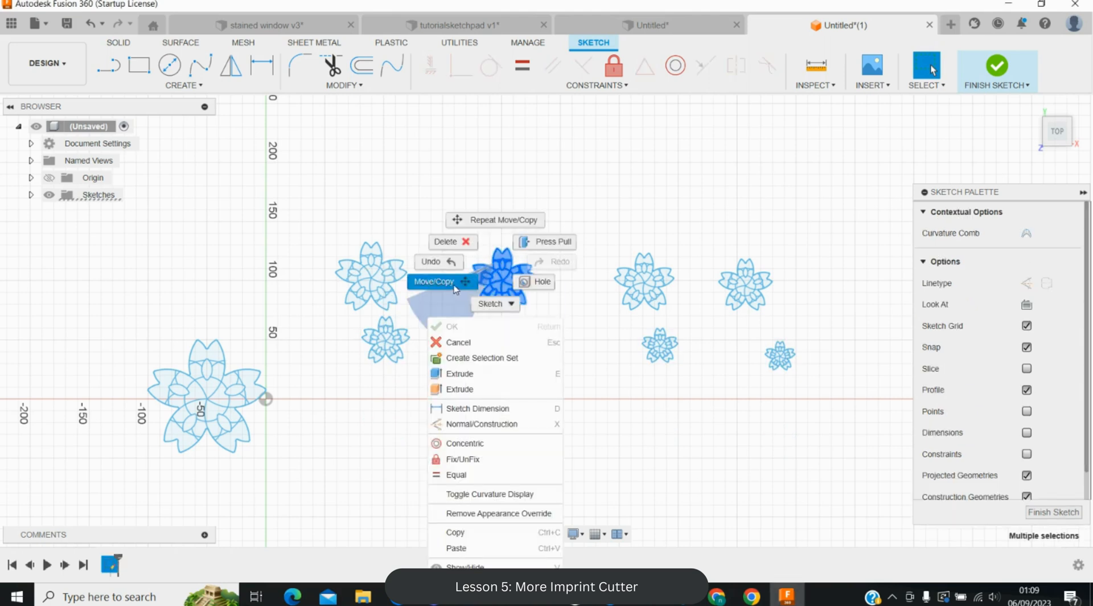
left_click(433, 282)
left_click_drag(560, 347, 524, 352)
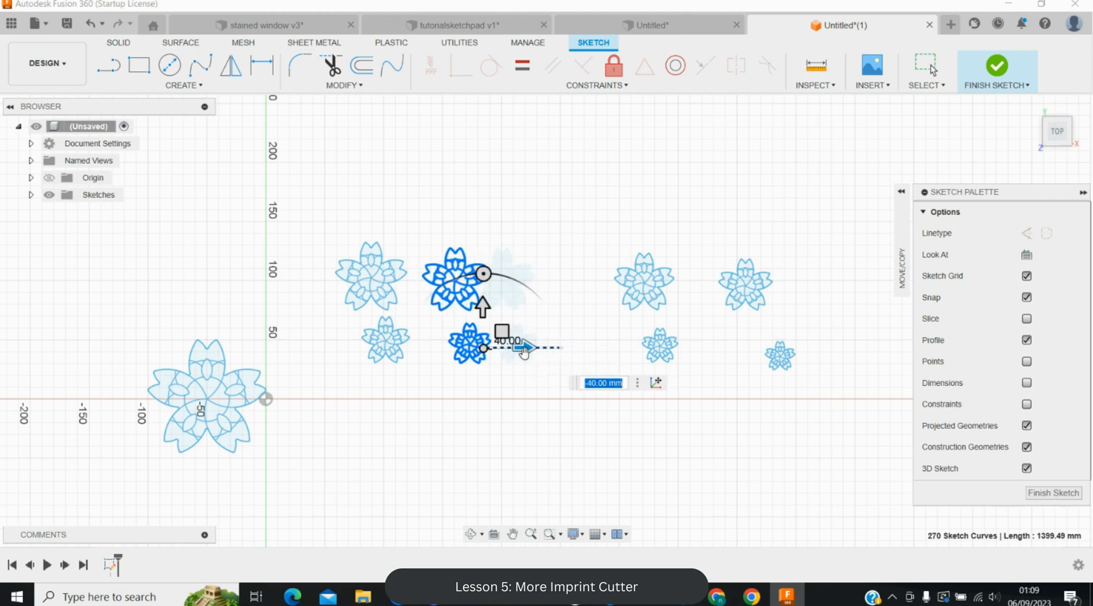
key("Return")
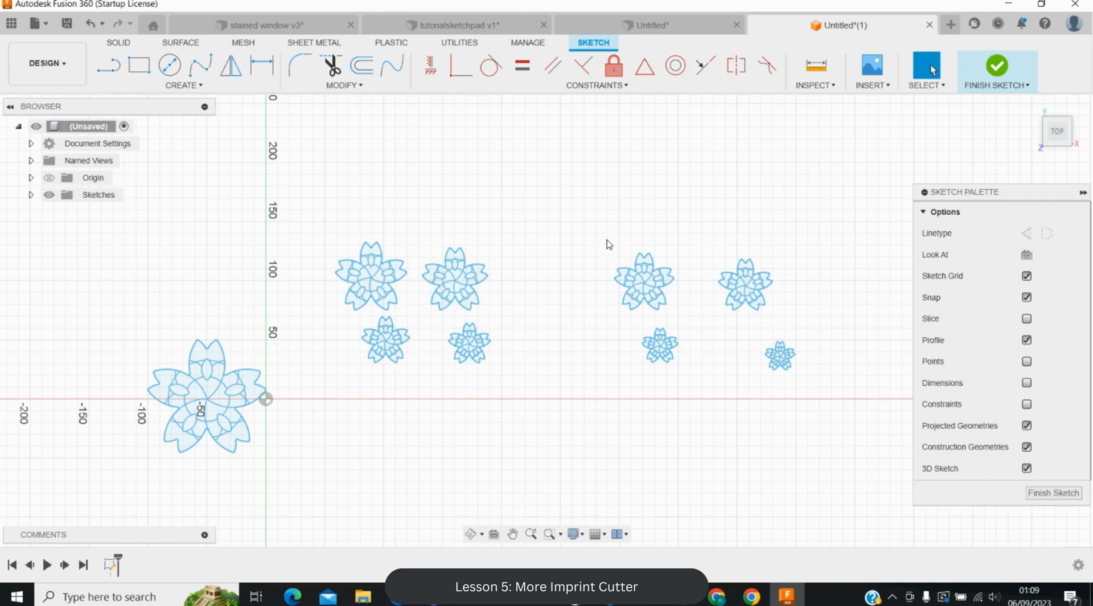
- Move the third column's two flowers left so they sit close beside the second column
left_click_drag(608, 244, 700, 383)
right_click(632, 273)
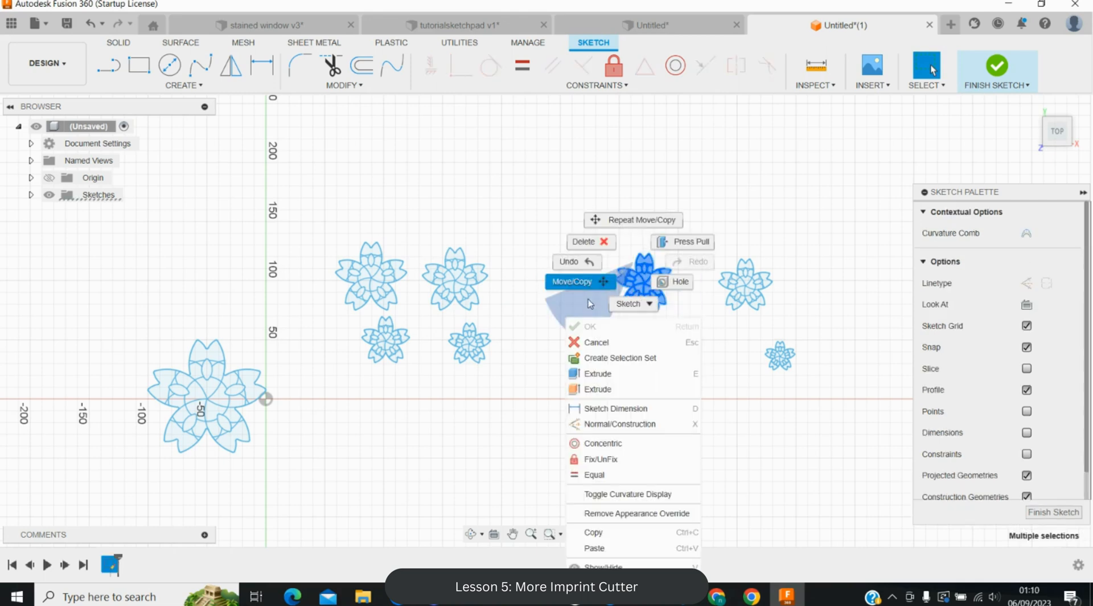
left_click(586, 289)
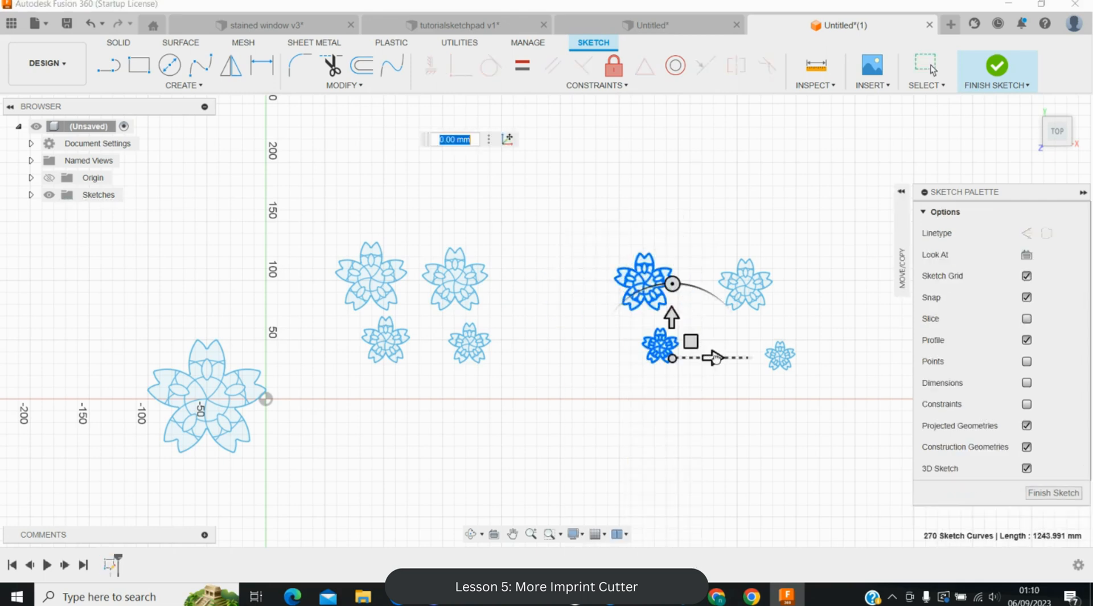
left_click_drag(712, 357, 608, 346)
key("Return")
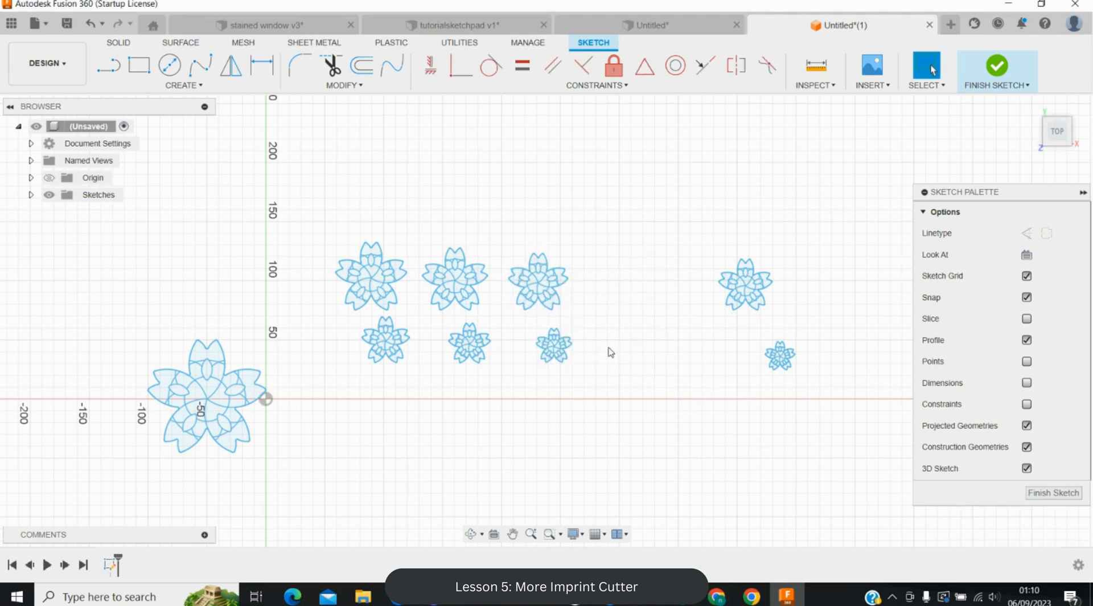
- Move the fourth column's two flowers 120 mm left toward the third column
left_click_drag(828, 223, 700, 397)
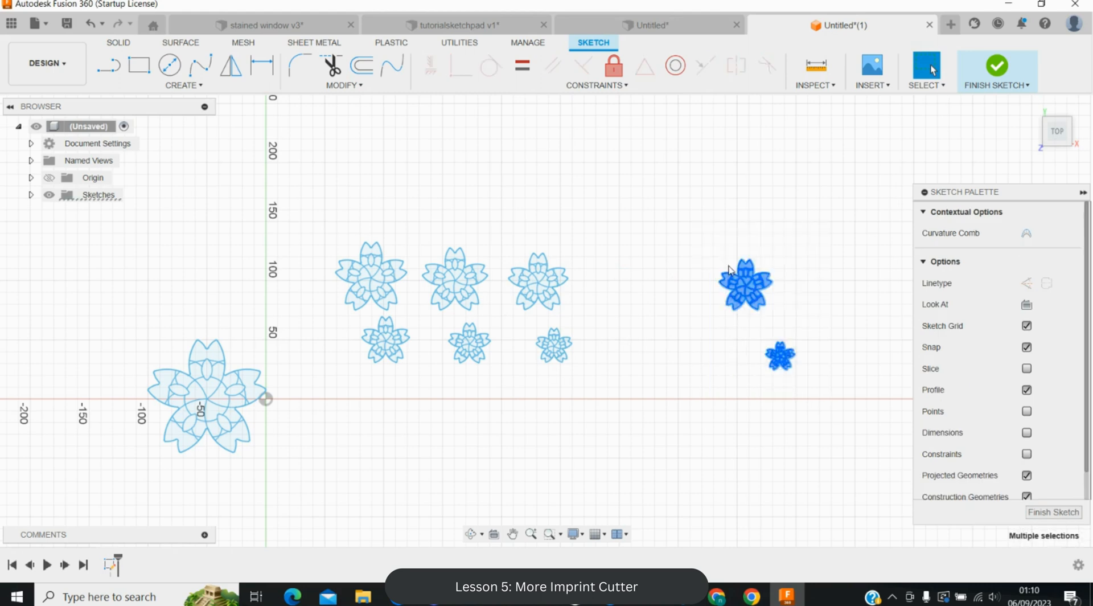
right_click(730, 272)
left_click(682, 235)
left_click_drag(772, 306, 636, 295)
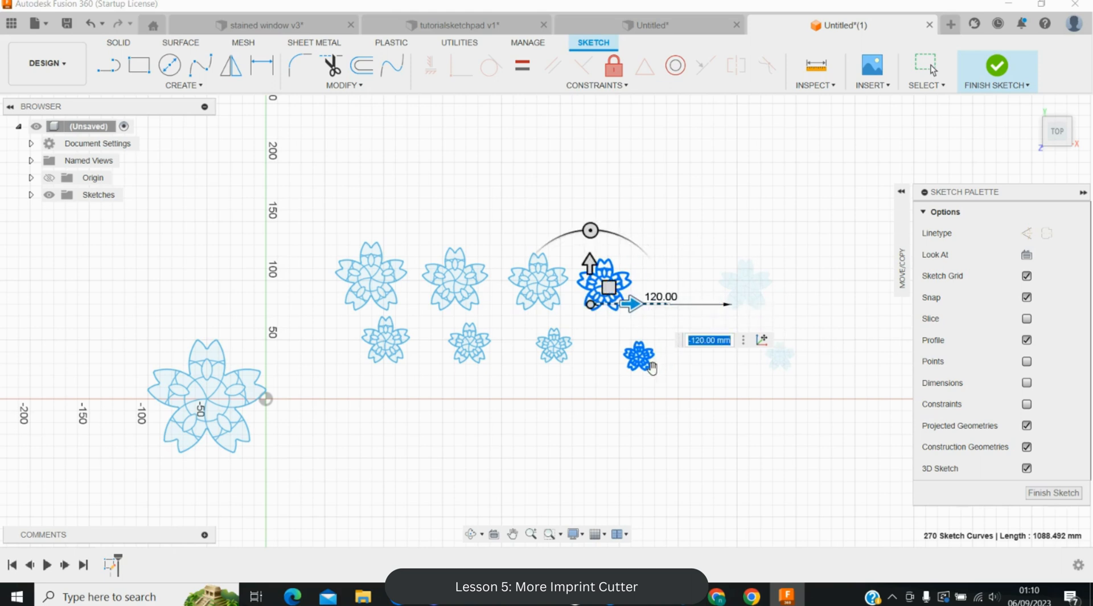
key("Return")
- Move the smallest flower, at the end of the lower row, 30 mm left
left_click_drag(602, 327, 672, 399)
right_click(636, 354)
left_click(576, 374)
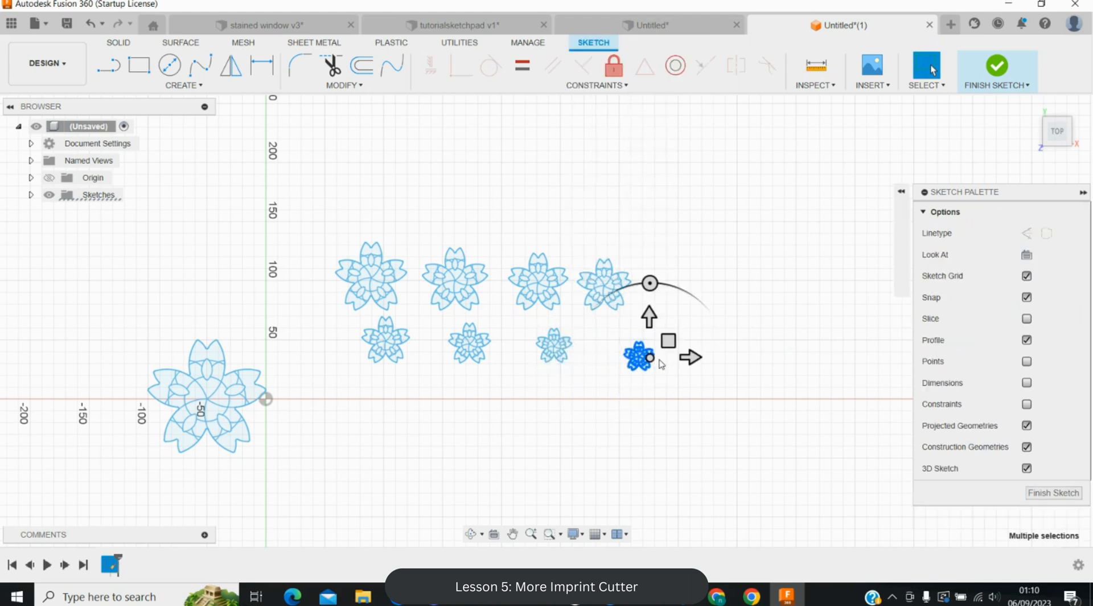
left_click_drag(691, 358, 659, 357)
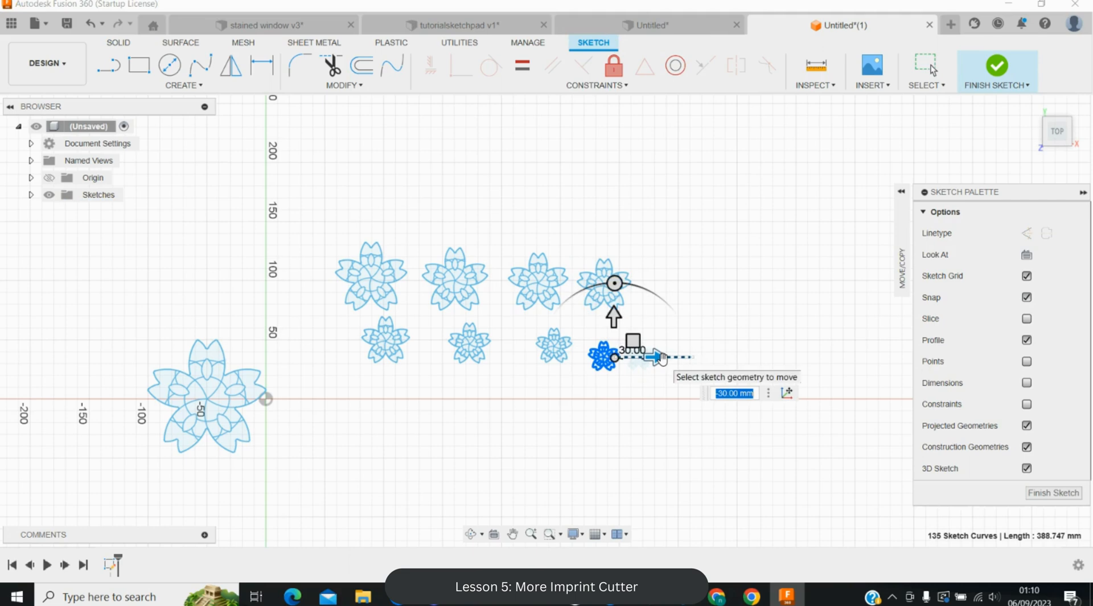
key("Return")
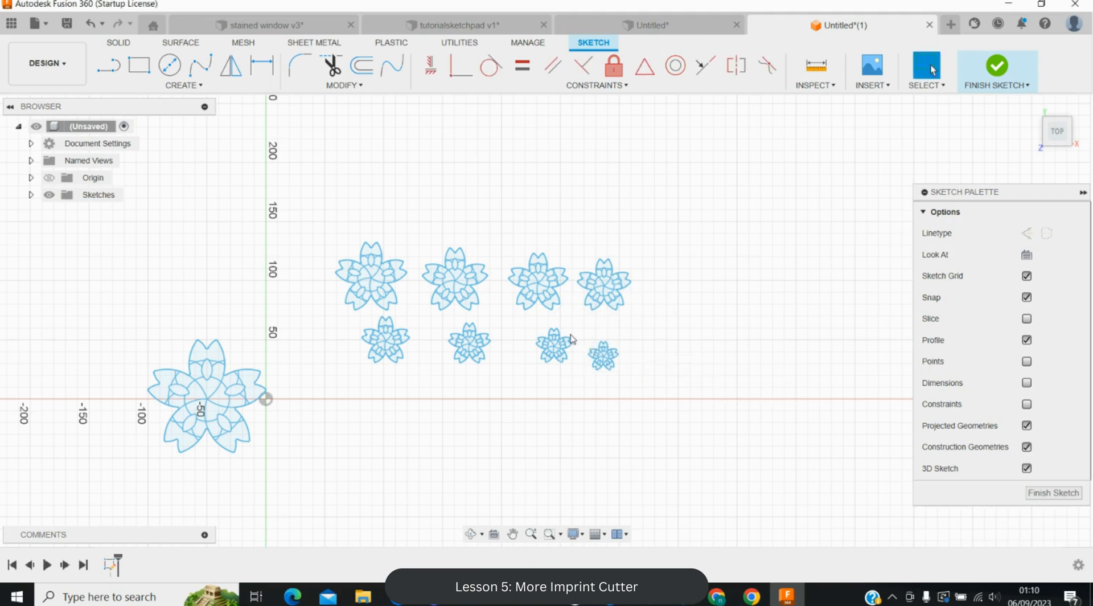
- Move the third flower in the lower row 10 mm left
scroll(571, 338, "up", 2)
left_click_drag(513, 320, 577, 385)
right_click(545, 352)
left_click(491, 372)
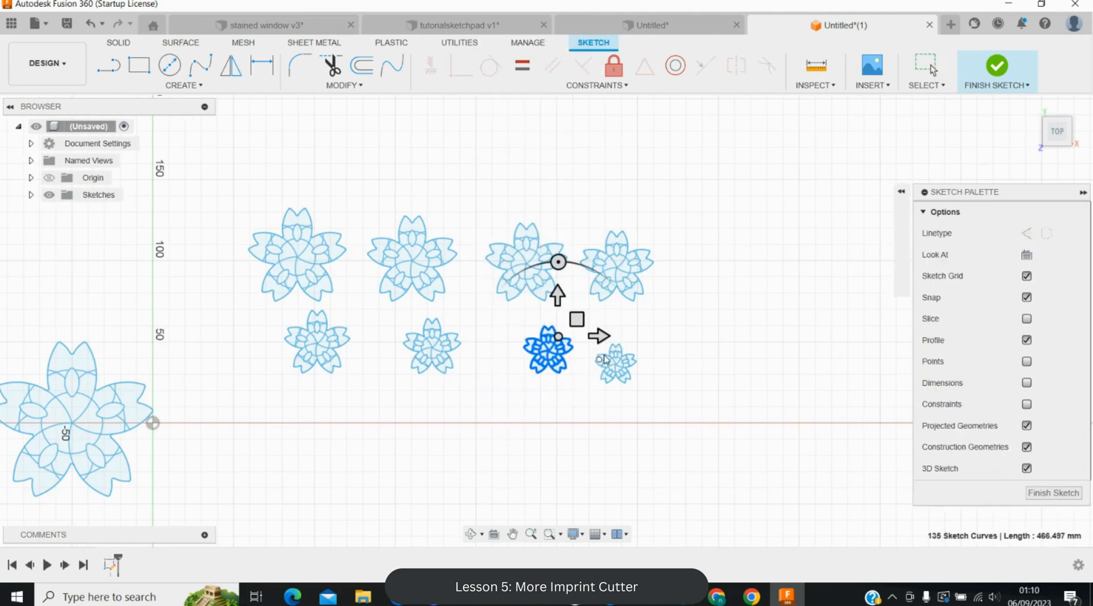
left_click_drag(598, 335, 580, 340)
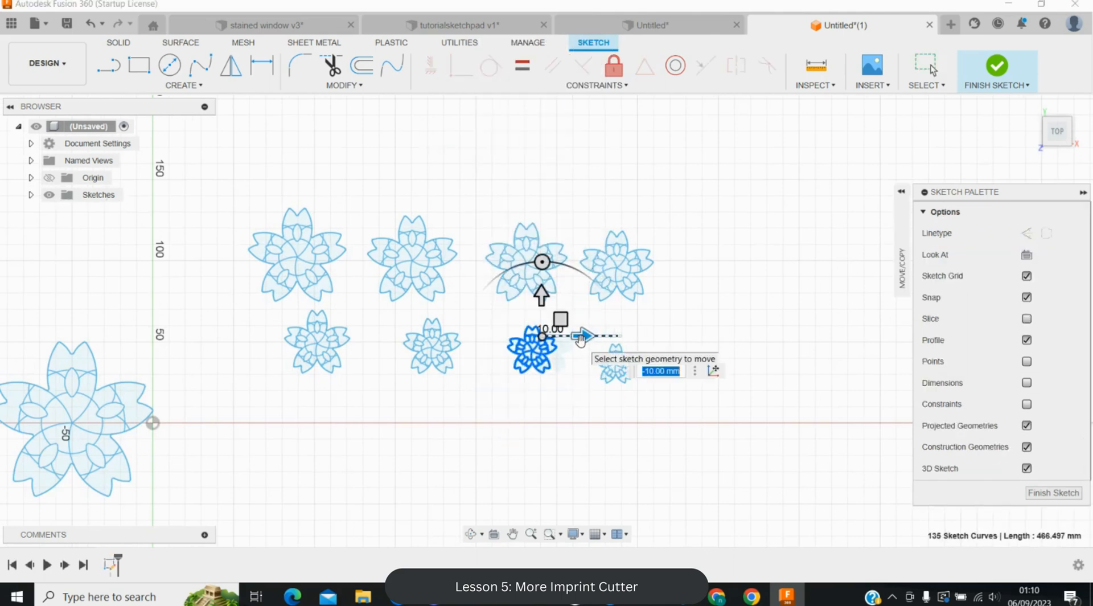
key("Return")
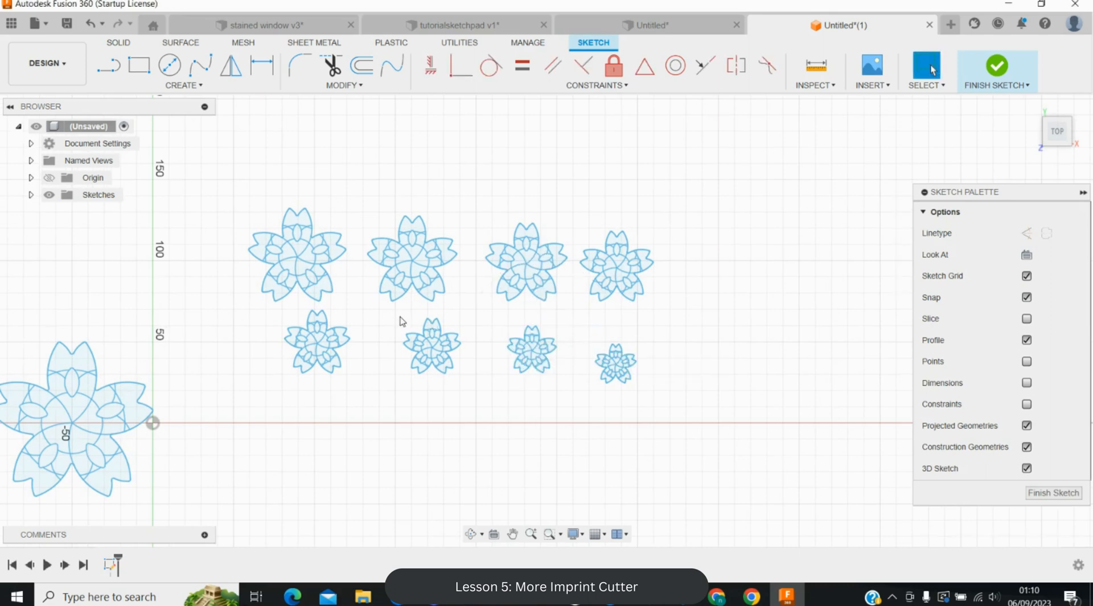
- Move the second flower in the lower row 10 mm left
left_click_drag(396, 311, 478, 396)
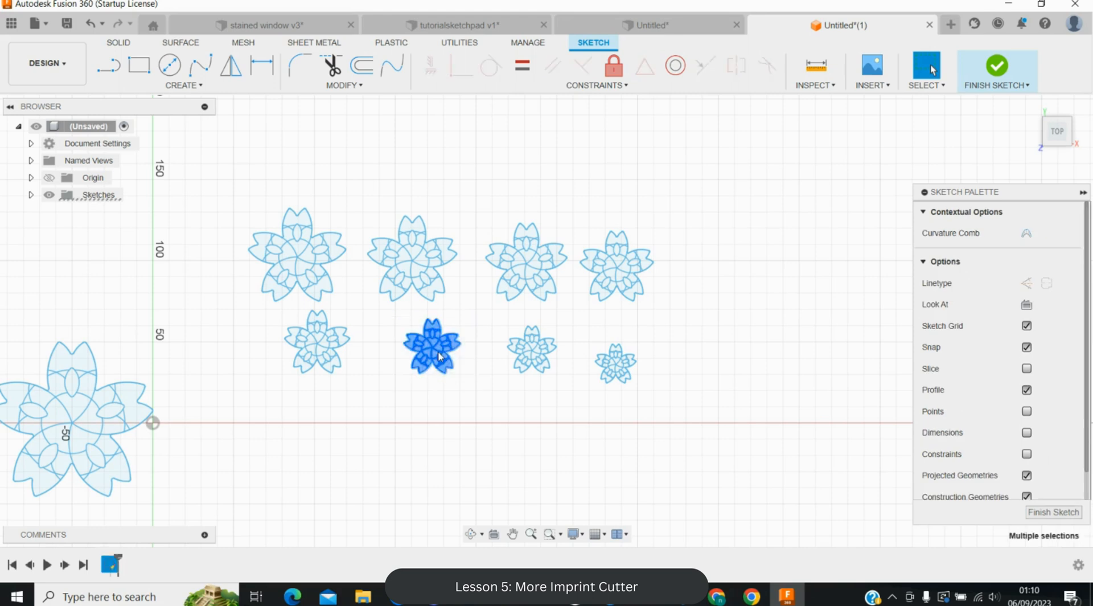
right_click(439, 356)
left_click(377, 371)
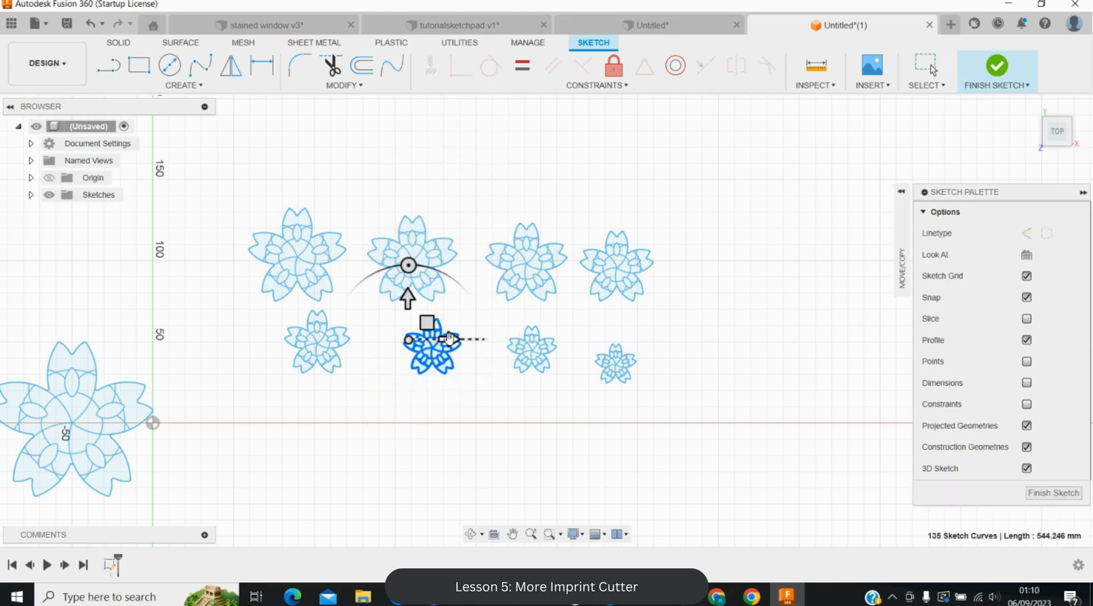
left_click_drag(448, 340, 432, 340)
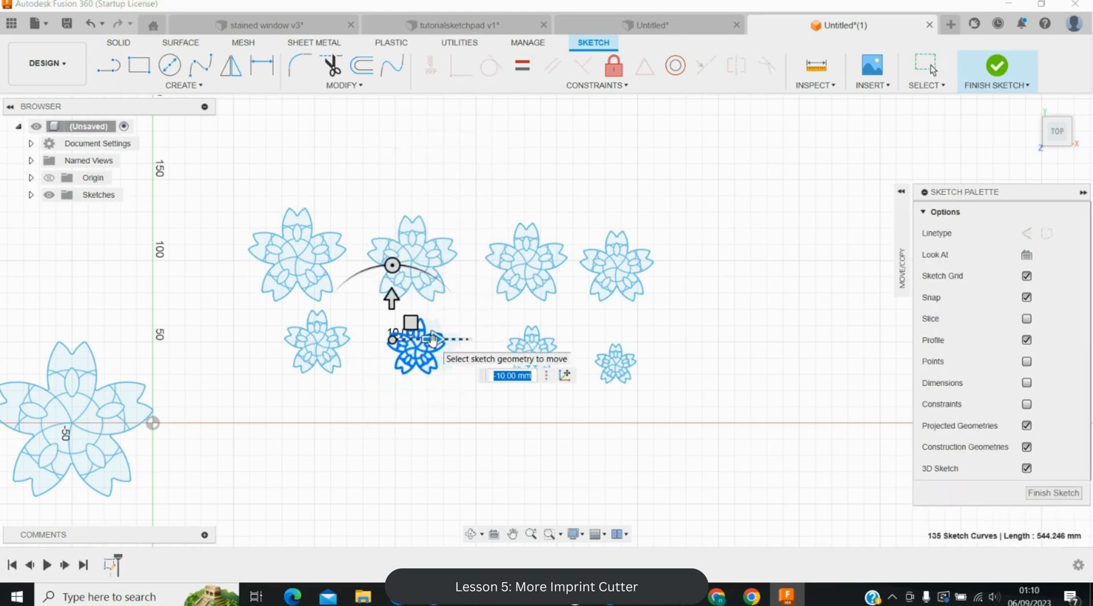
key("Return")
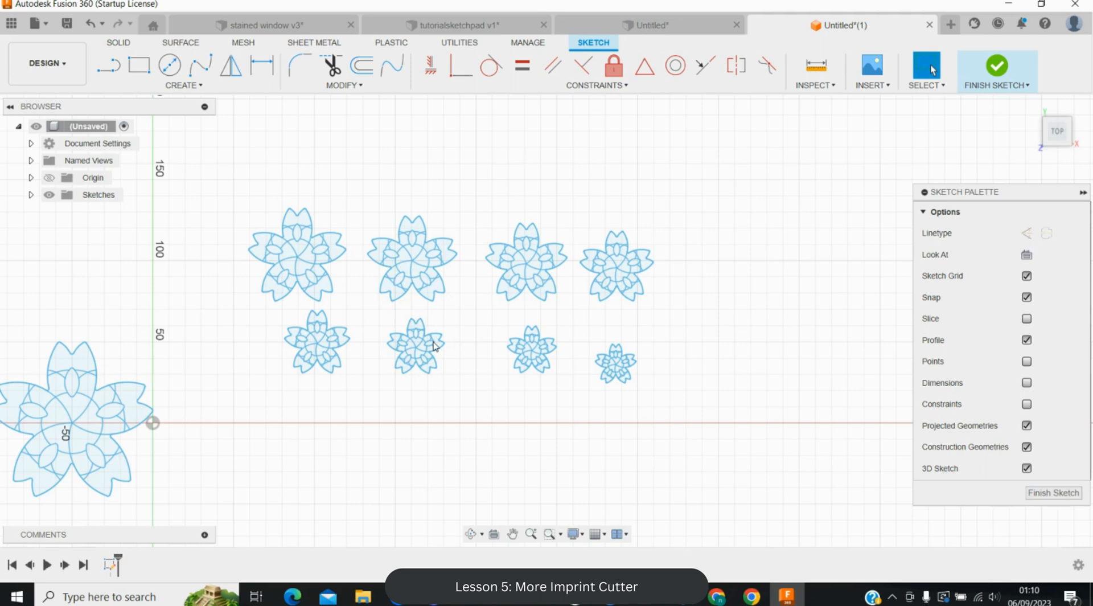
- Move the first flower in the lower row 10 mm down, away from the large flower above it
scroll(286, 336, "up", 2)
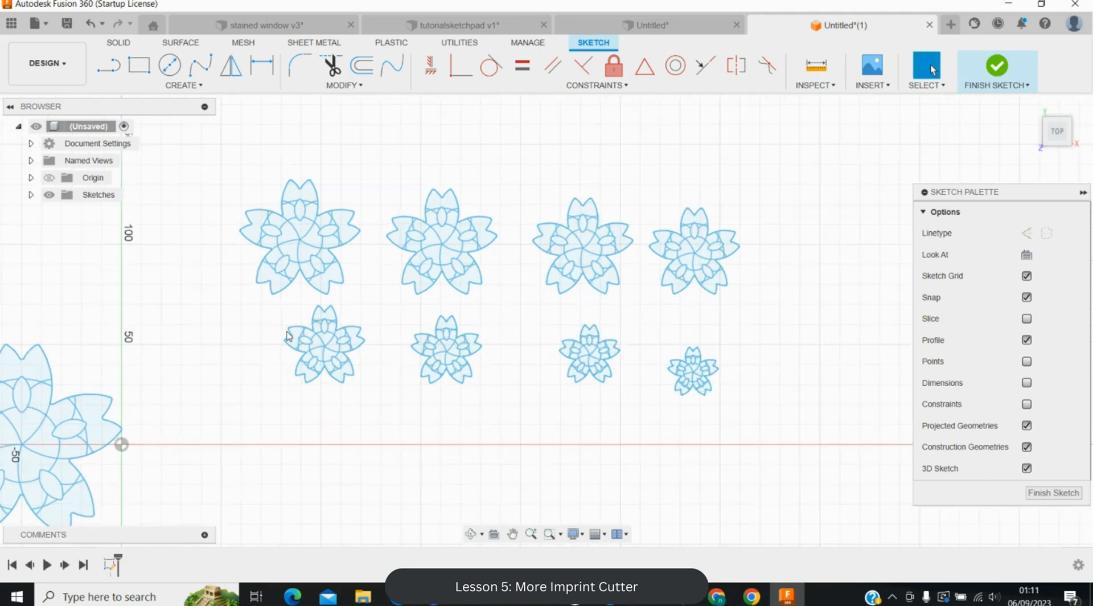
left_click_drag(283, 308, 376, 404)
right_click(325, 336)
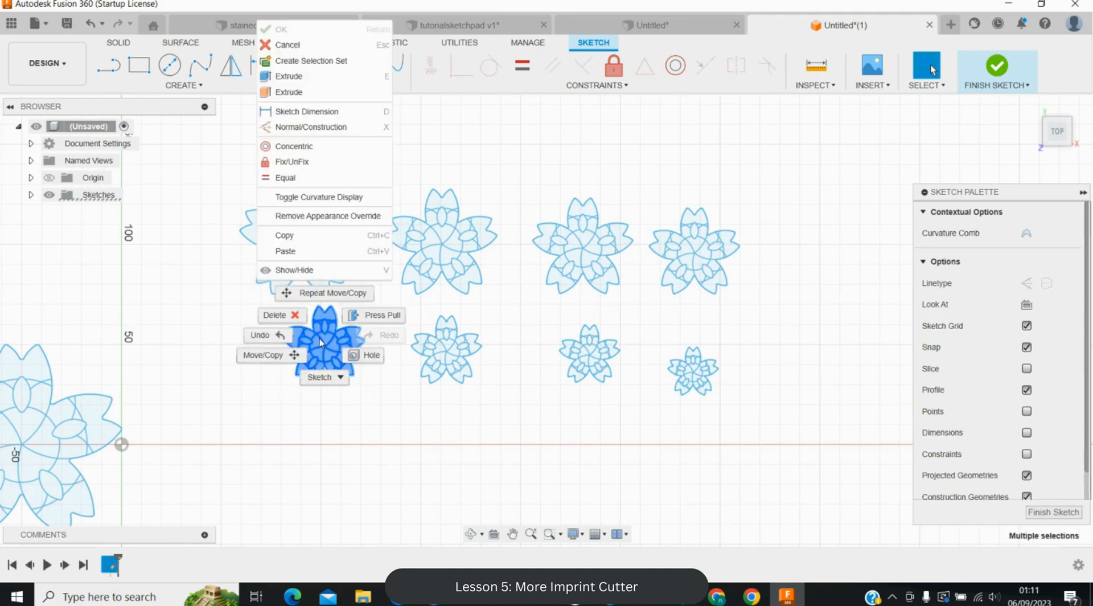
left_click(261, 354)
left_click(307, 279)
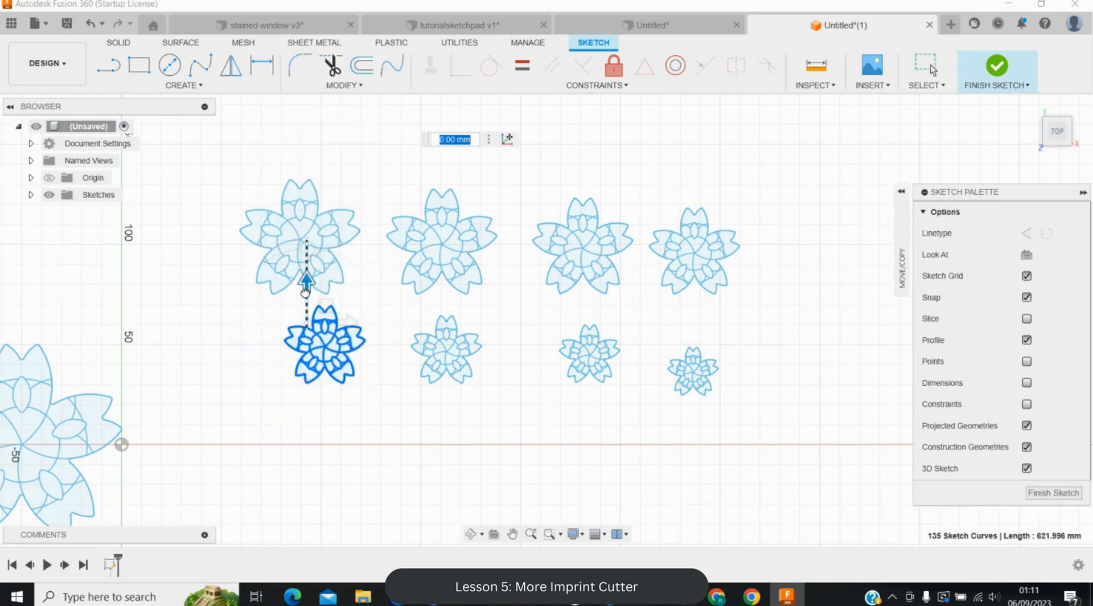
left_click_drag(305, 291, 305, 293)
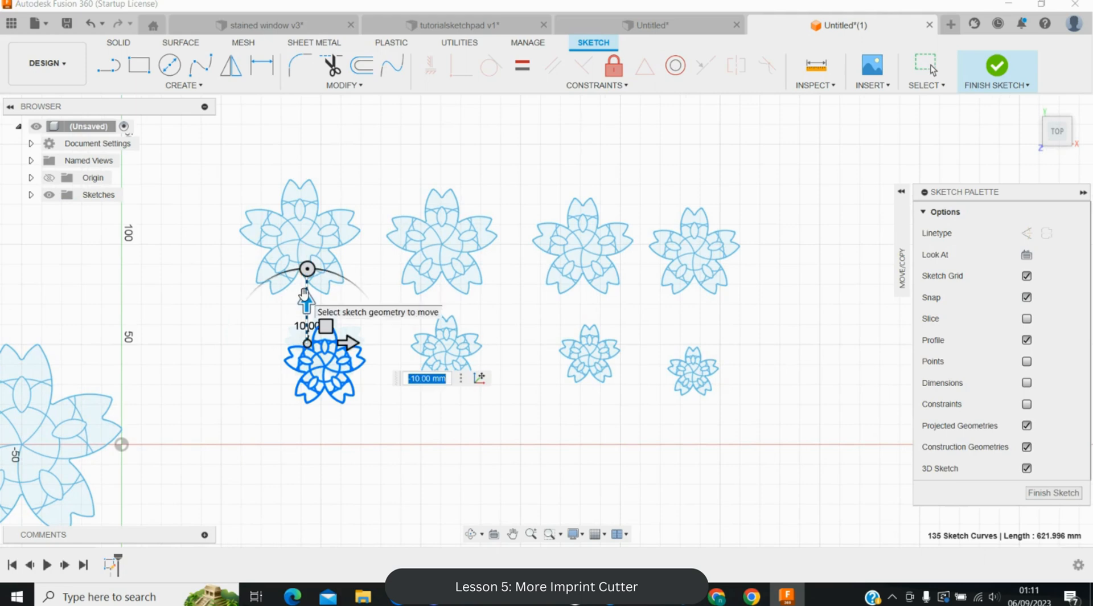
key("Return")
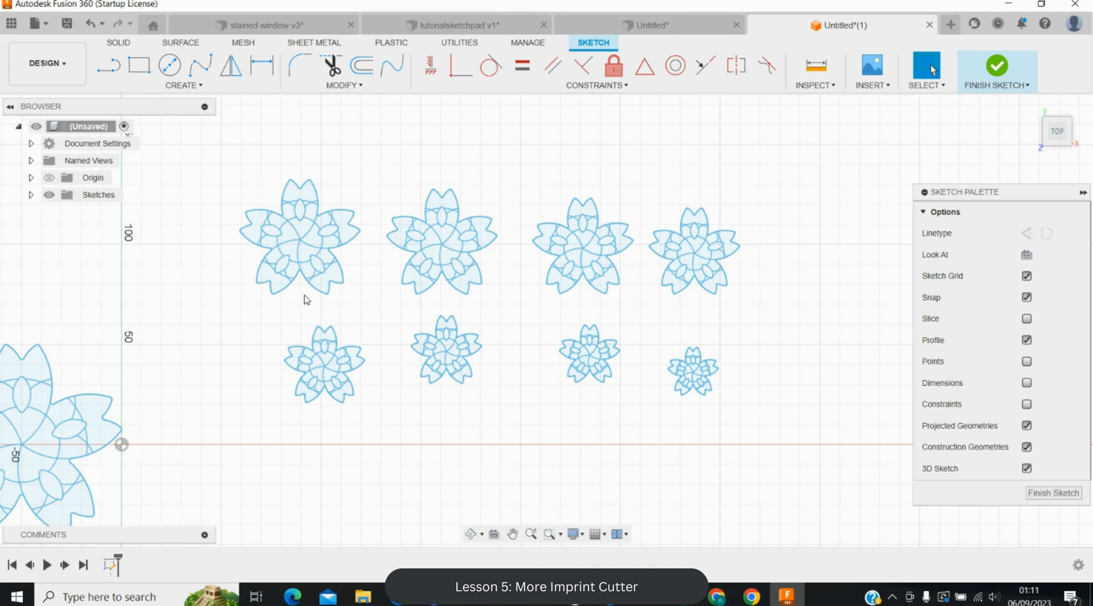
- Offset the outer outline of the first flower in the upper row outward by 1 mm and again by 3 mm
key("o")
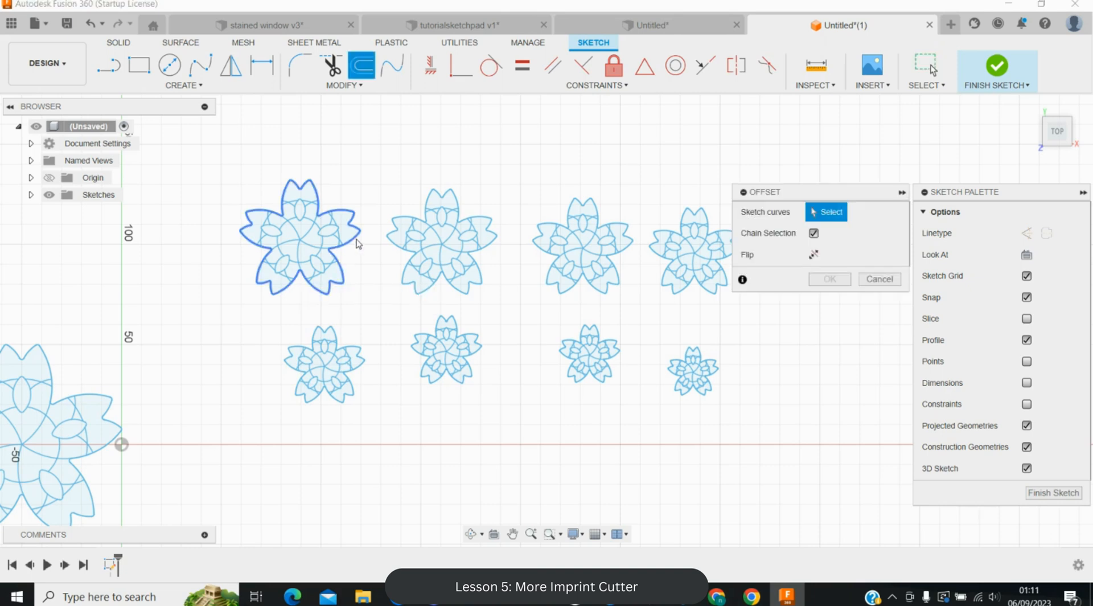
left_click(356, 245)
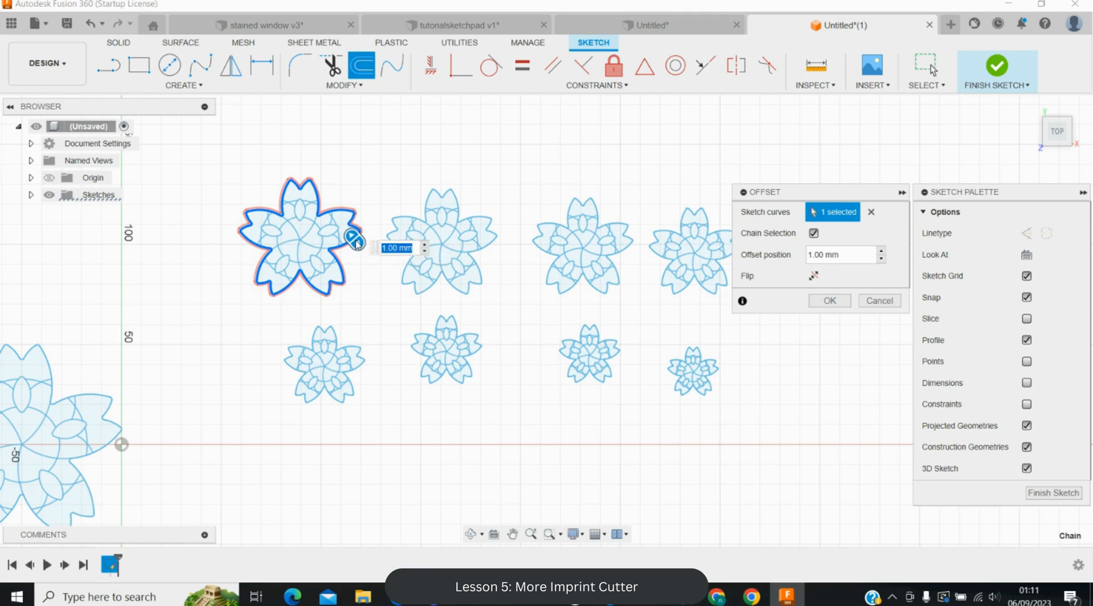
key("Return")
key("o")
left_click(351, 239)
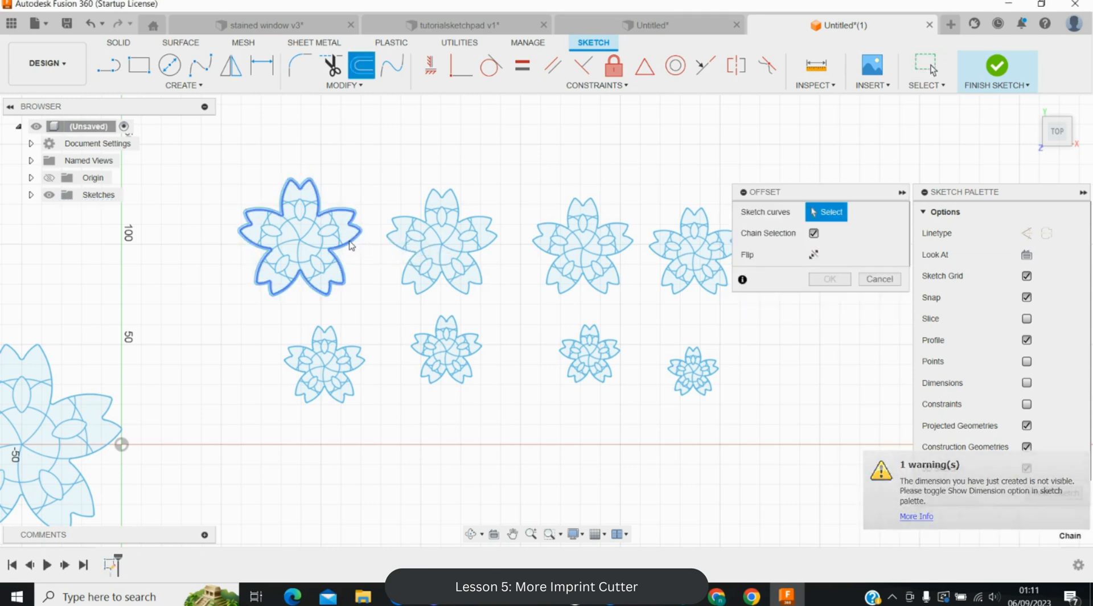
type("3")
key("Return")
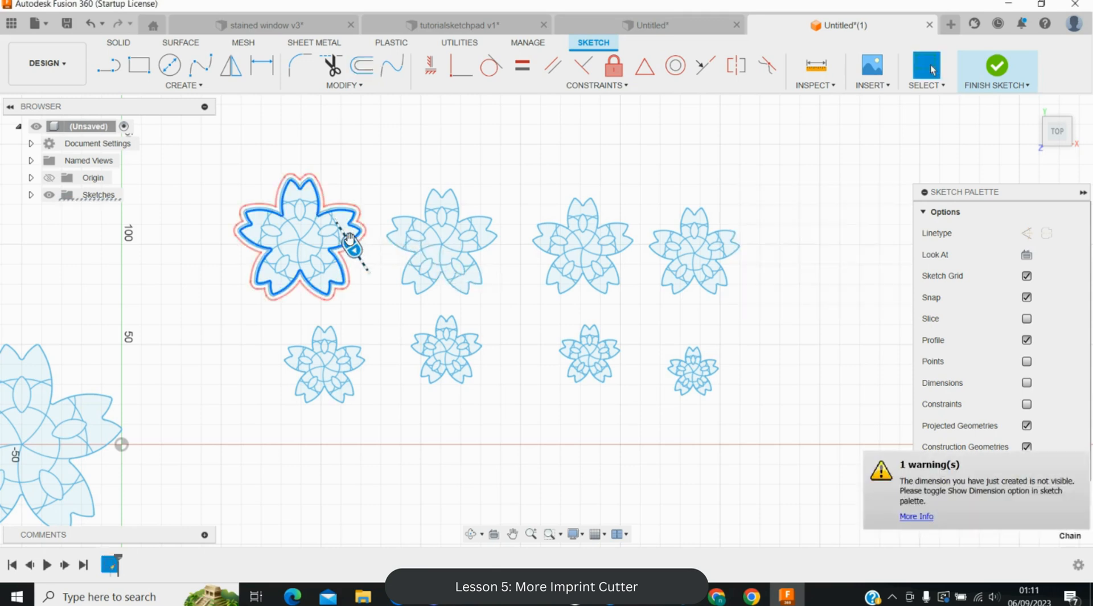
- Offset the outer outline of the first flower in the lower row outward by 3 mm and again by 1 mm
key("o")
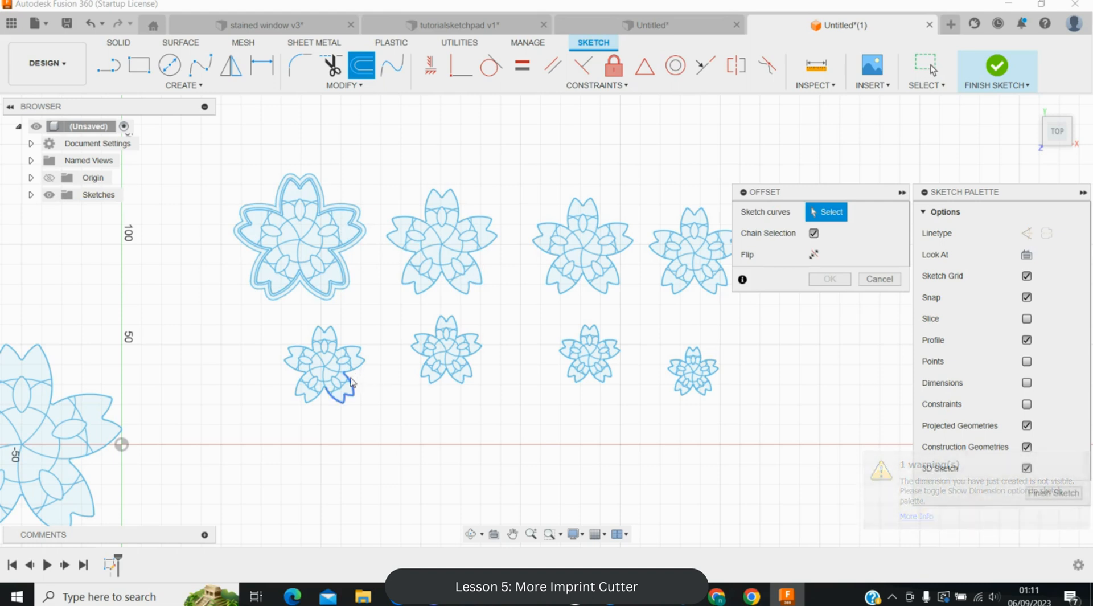
left_click(327, 392)
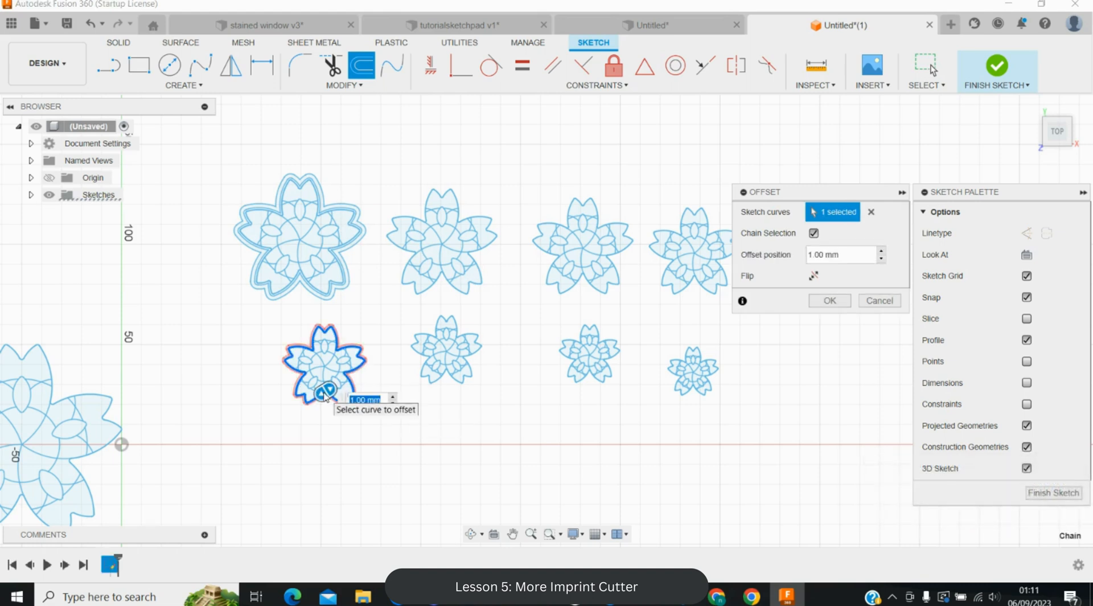
type("2")
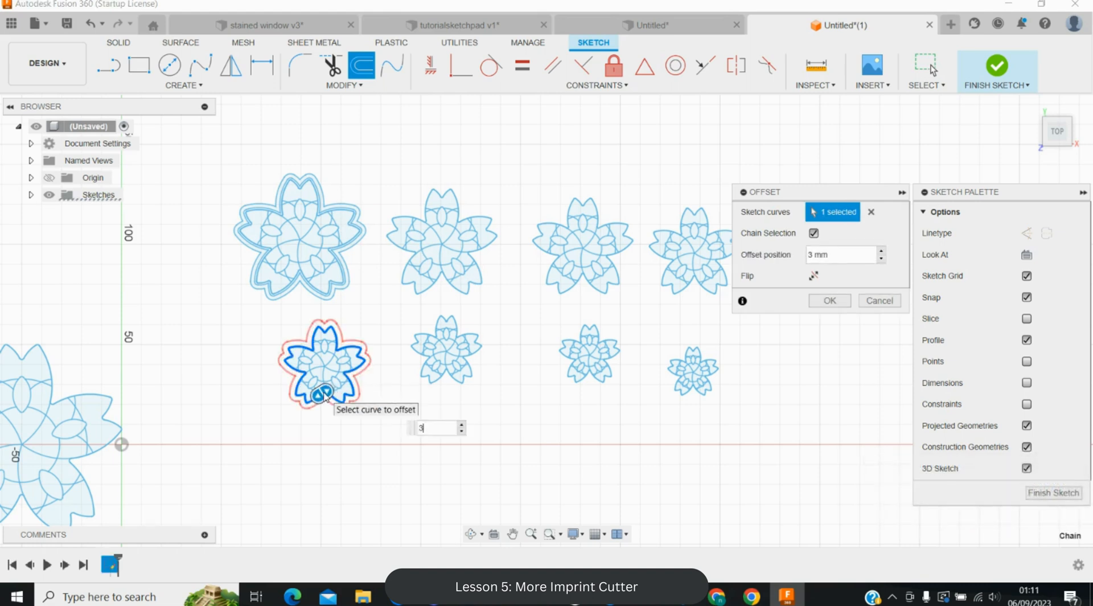
key("Return")
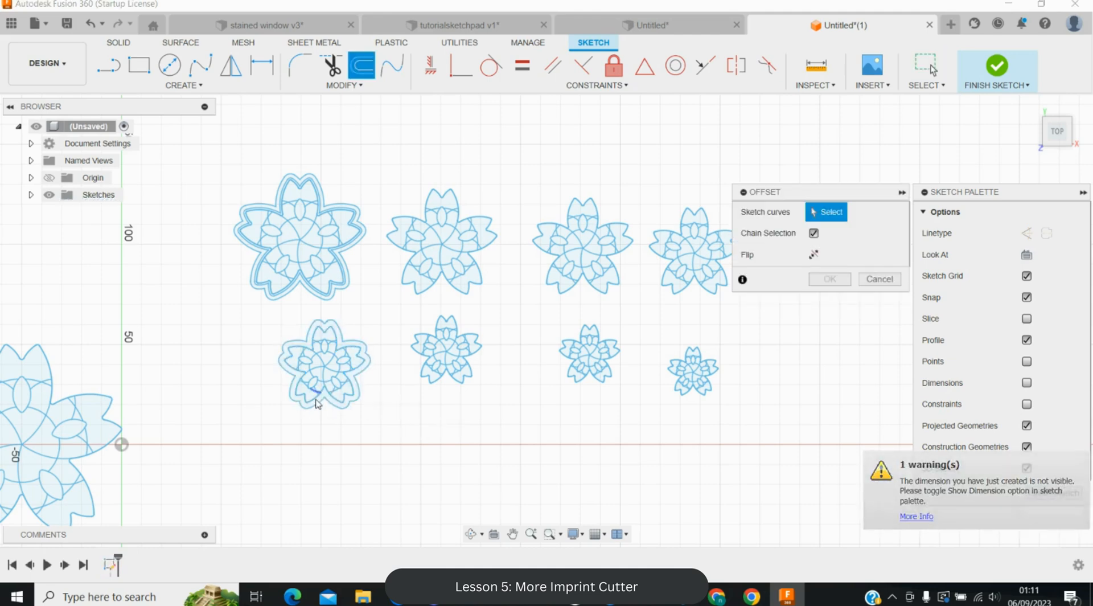
left_click(310, 404)
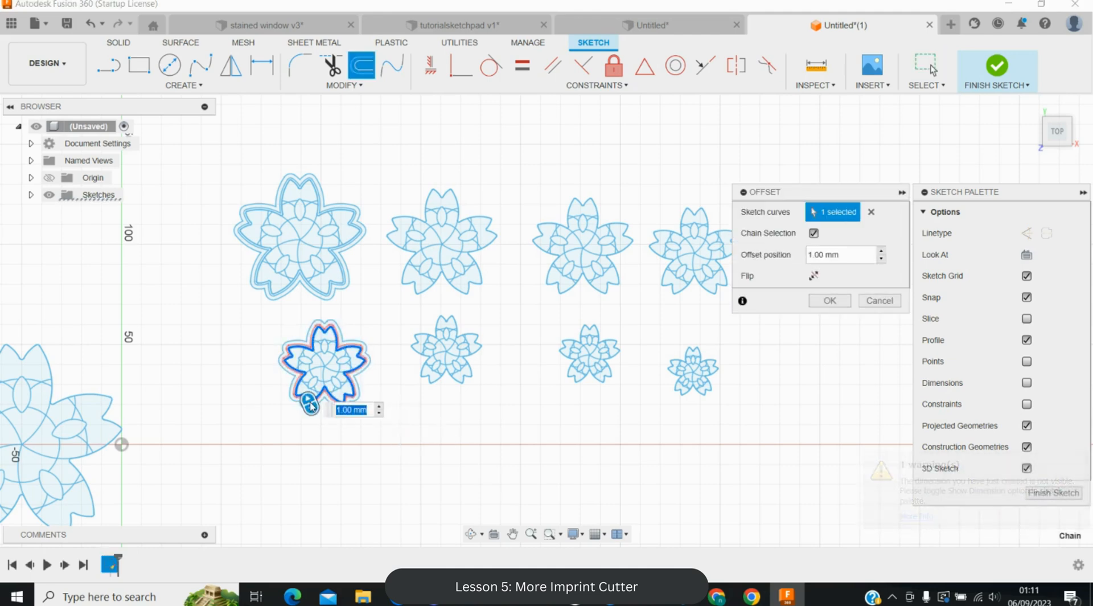
key("Return")
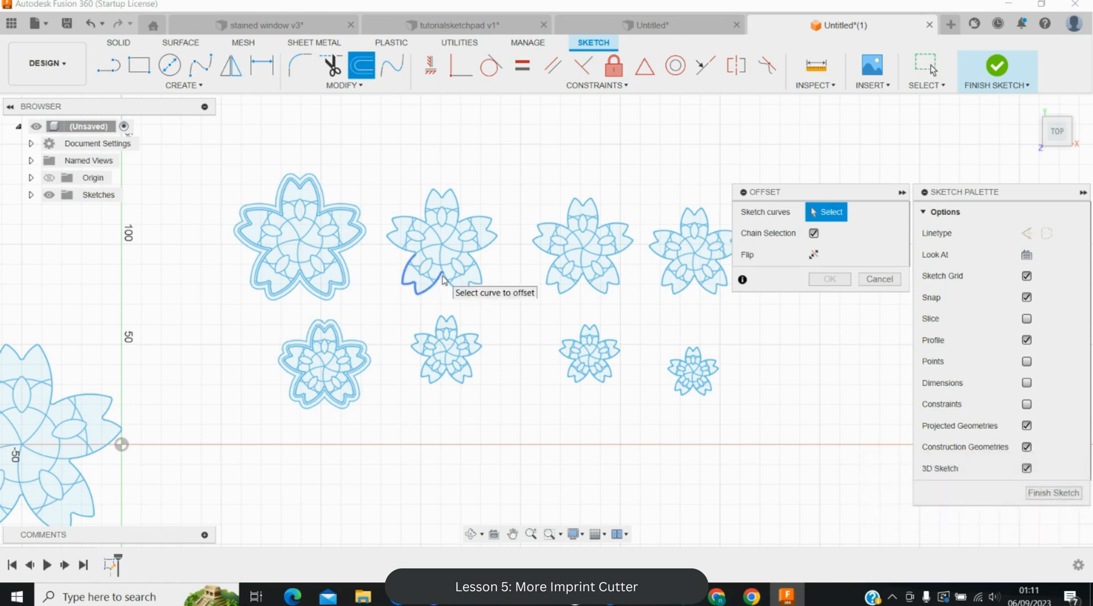
- Offset the outer outline of the second flower in the upper row outward by 3 mm and again by 1 mm
left_click(495, 245)
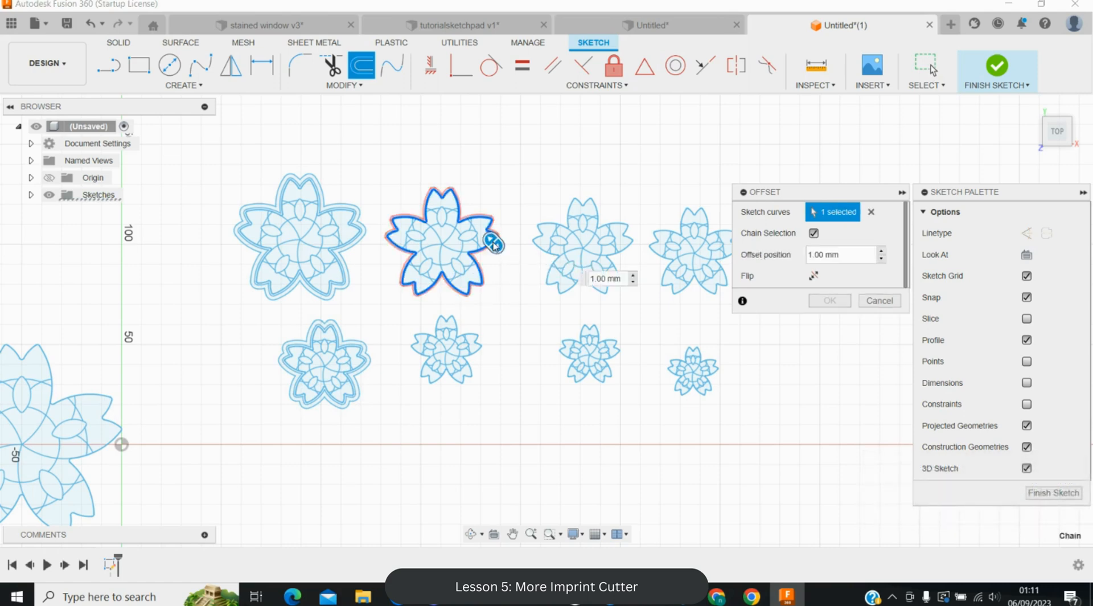
type("3")
key("Return")
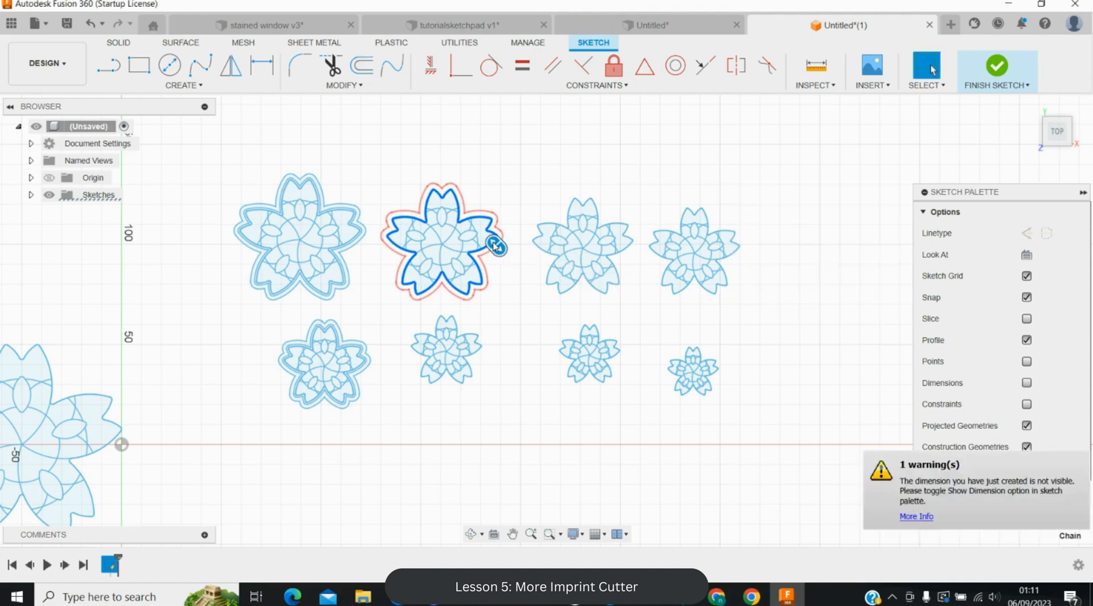
key("Return")
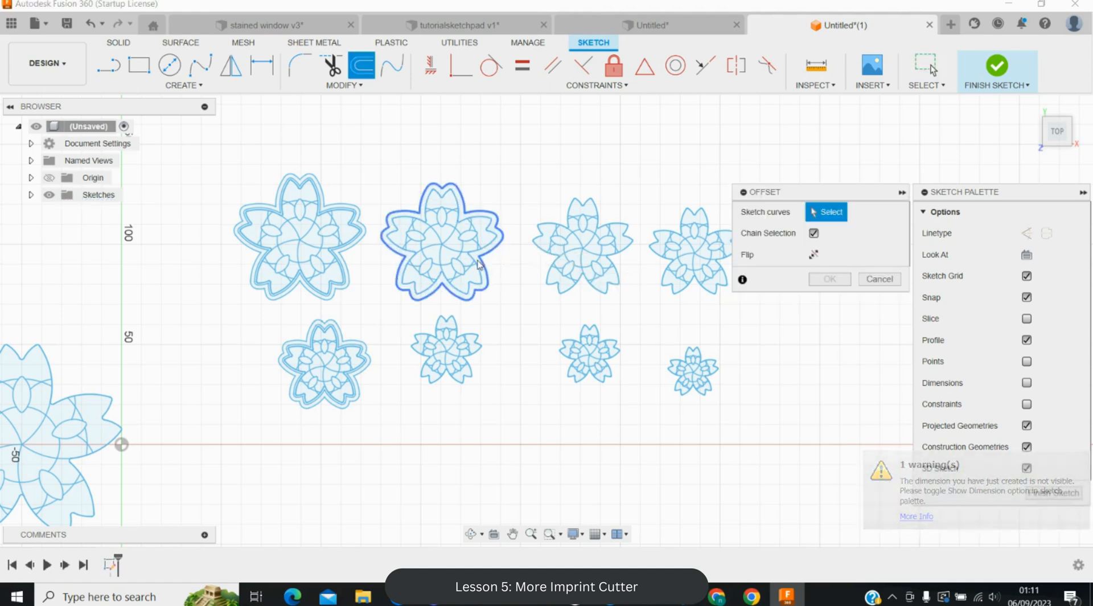
left_click(477, 263)
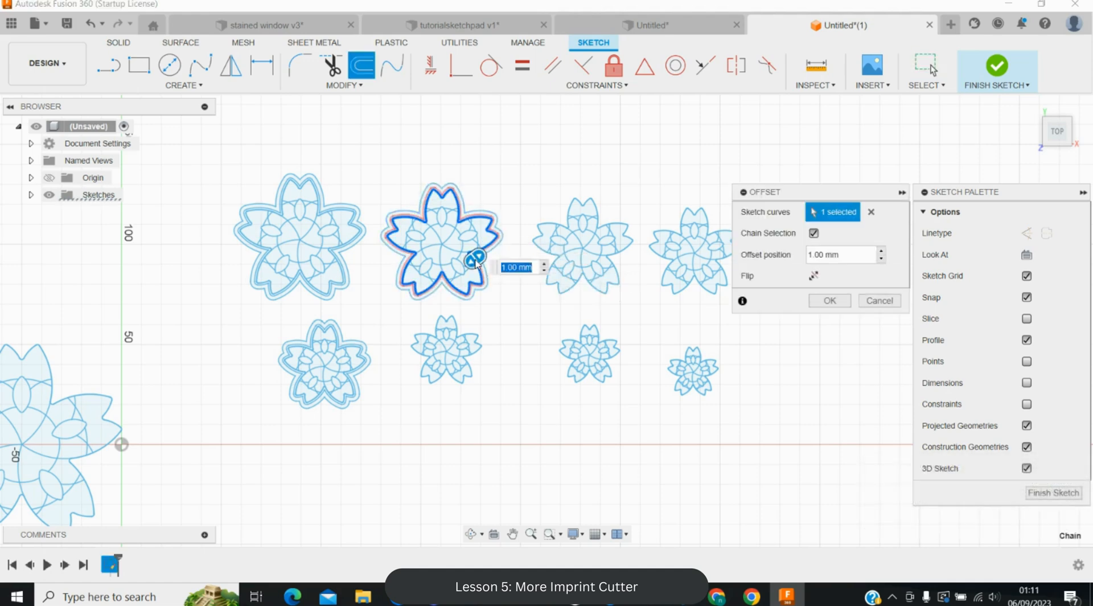
key("Return")
- Offset the outer outline of the second flower in the lower row outward by 3 mm and again by 1 mm
key("Return")
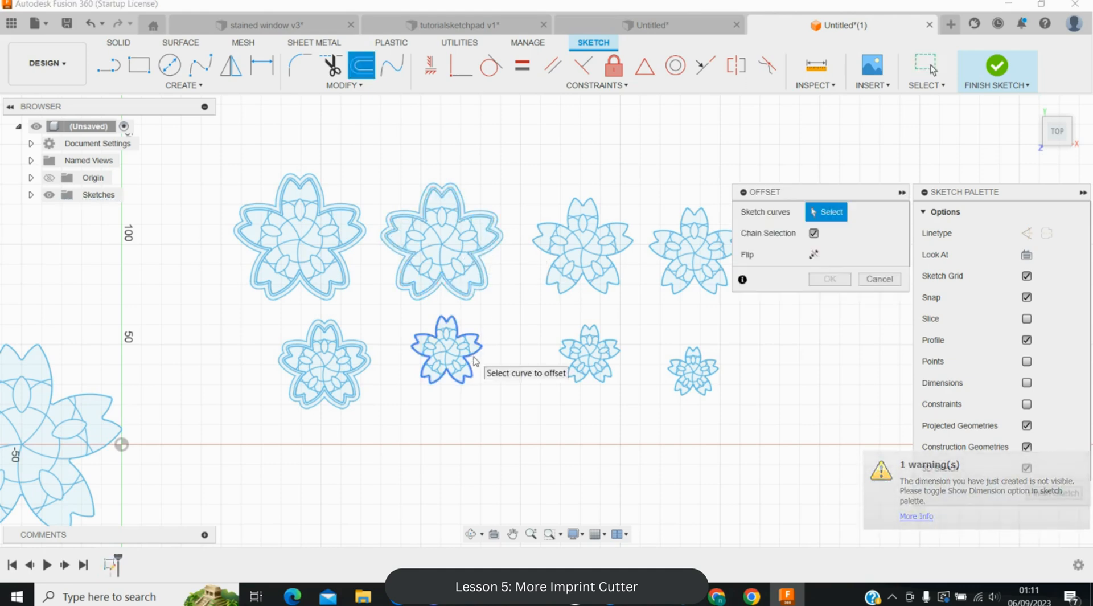
left_click(476, 361)
type("3")
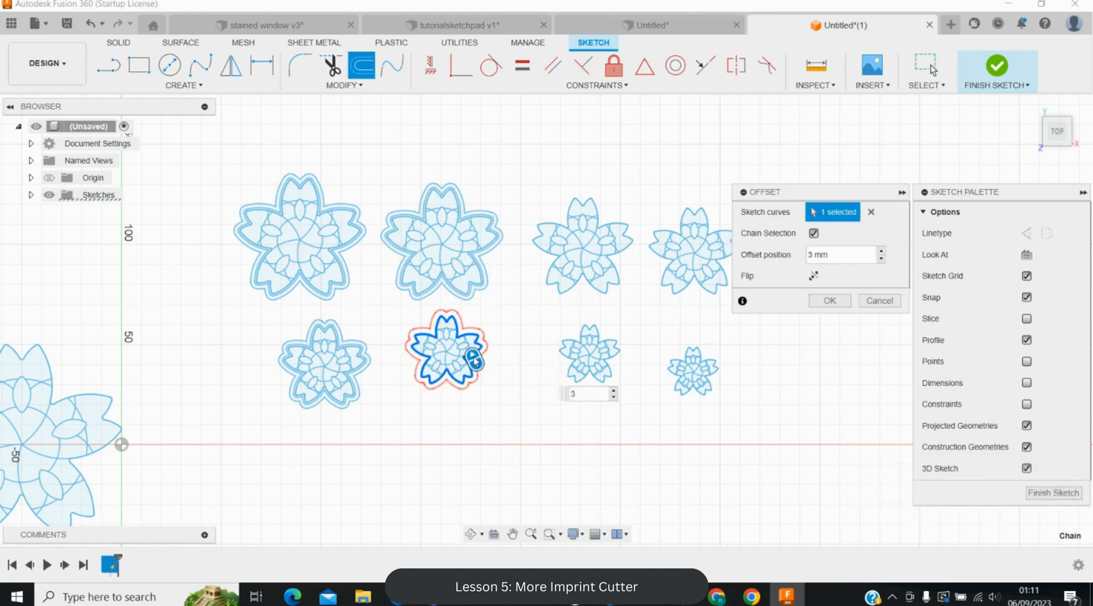
key("Return")
key("Return")
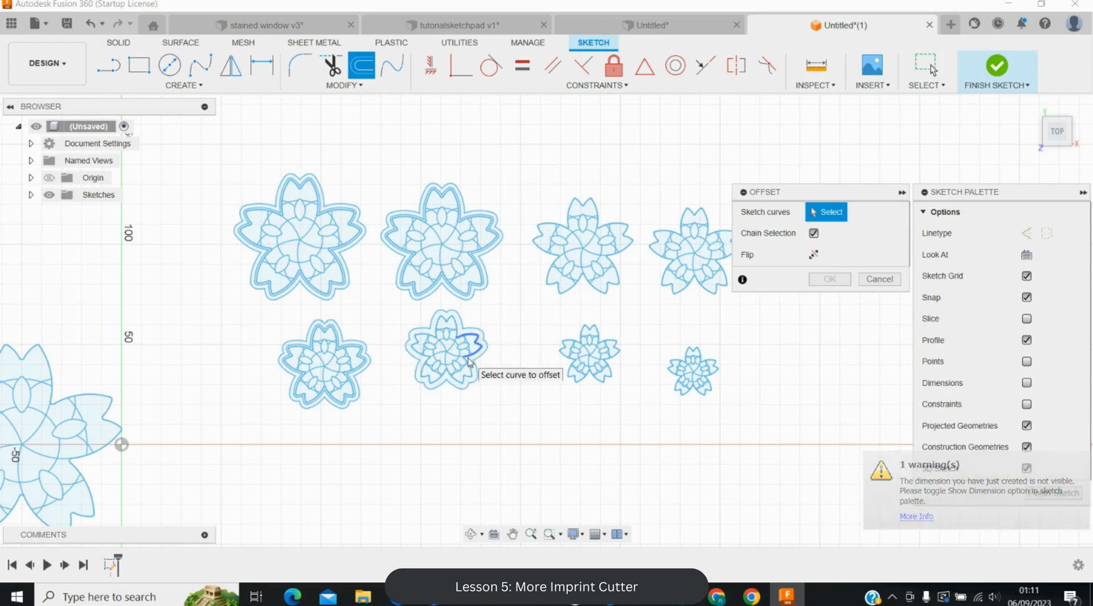
left_click(440, 379)
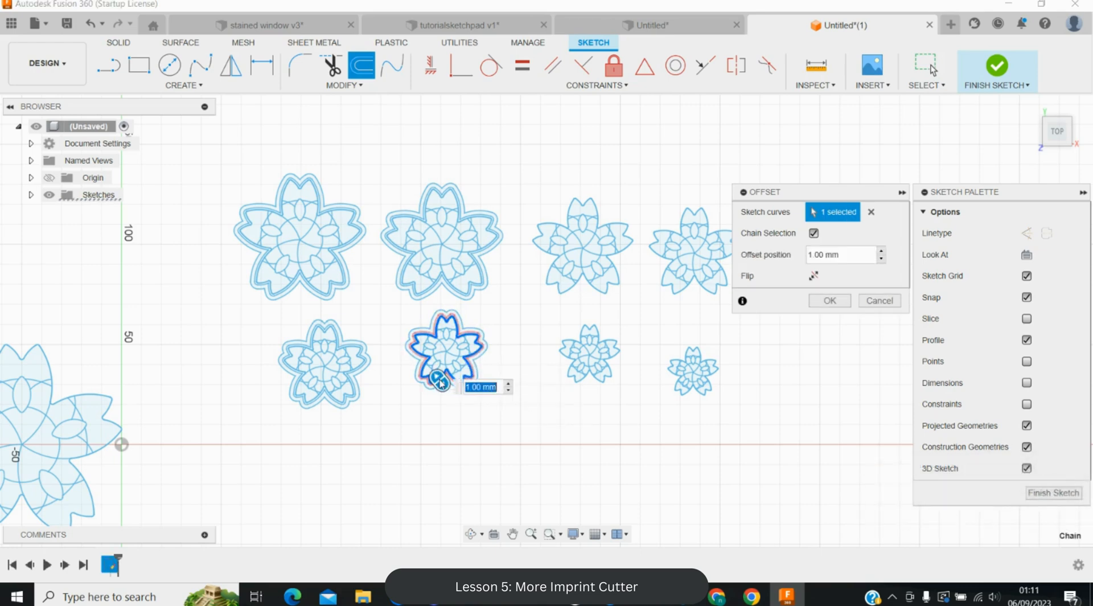
key("Return")
- Offset the outer outline of the third flower in the upper row outward by 1 mm and again by 3 mm
key("Return")
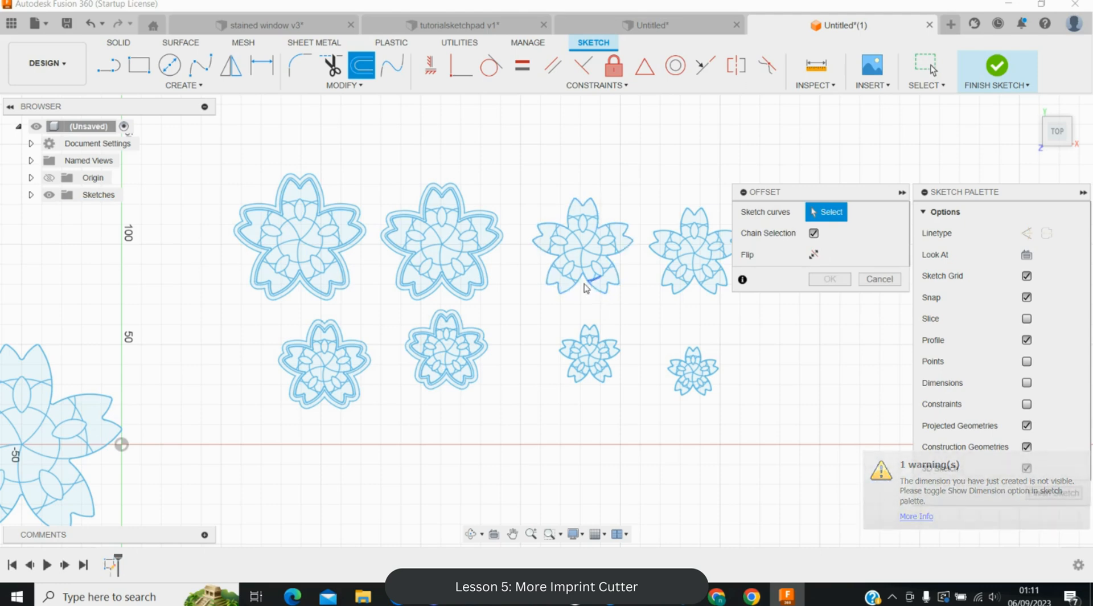
left_click(583, 280)
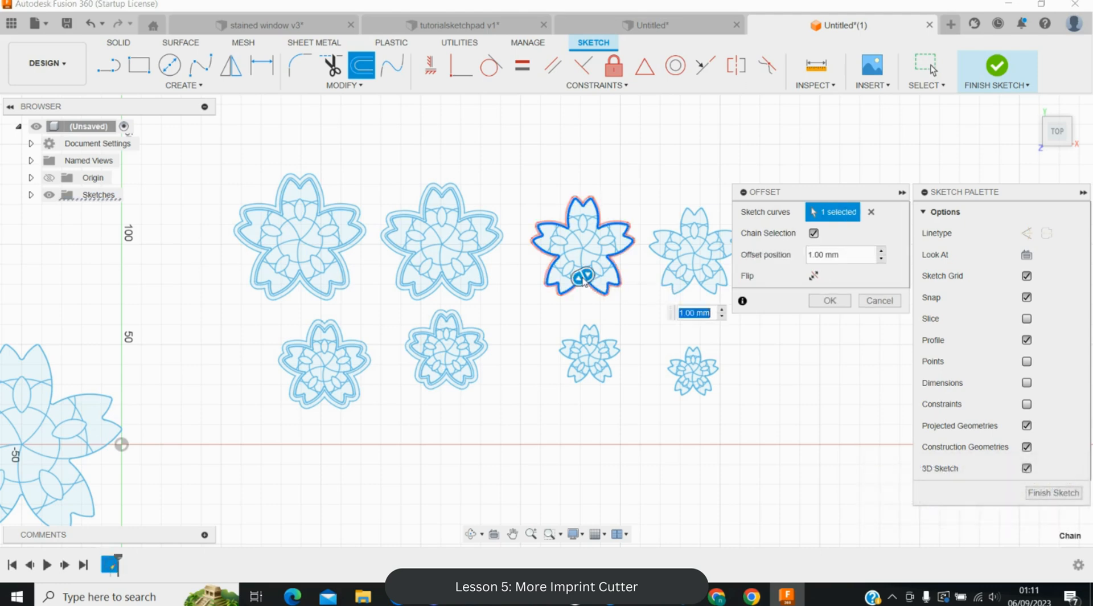
key("Return")
key("Return")
scroll(570, 285, "up", 1)
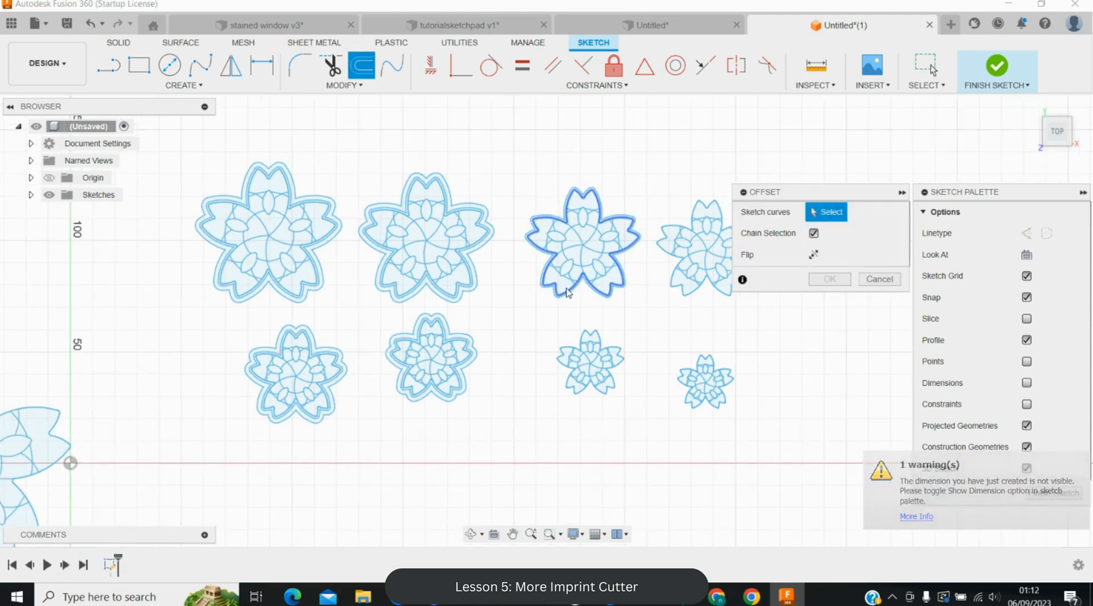
left_click(567, 292)
type("3")
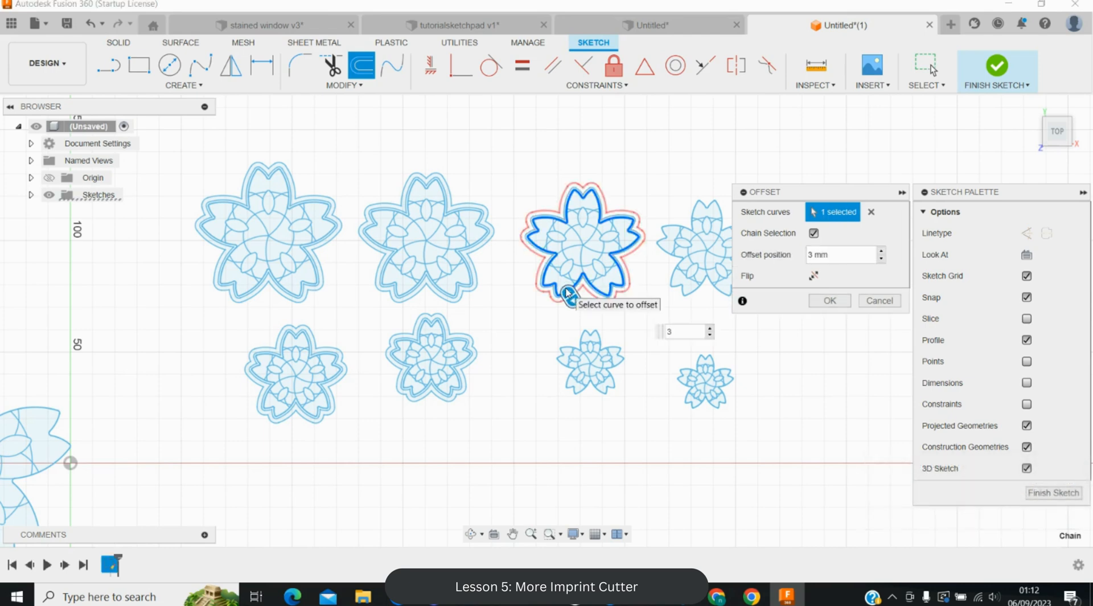
key("Return")
key("Return")
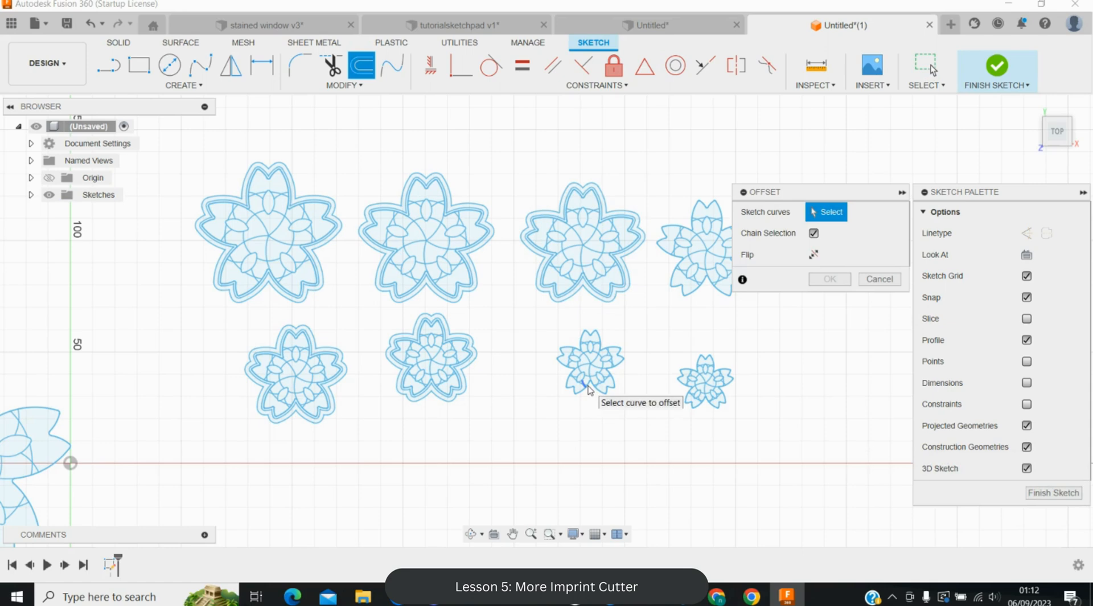
- Offset the outer outline of the third flower in the lower row outward by 1 mm and again by 3 mm
scroll(588, 389, "up", 3)
left_click(579, 399)
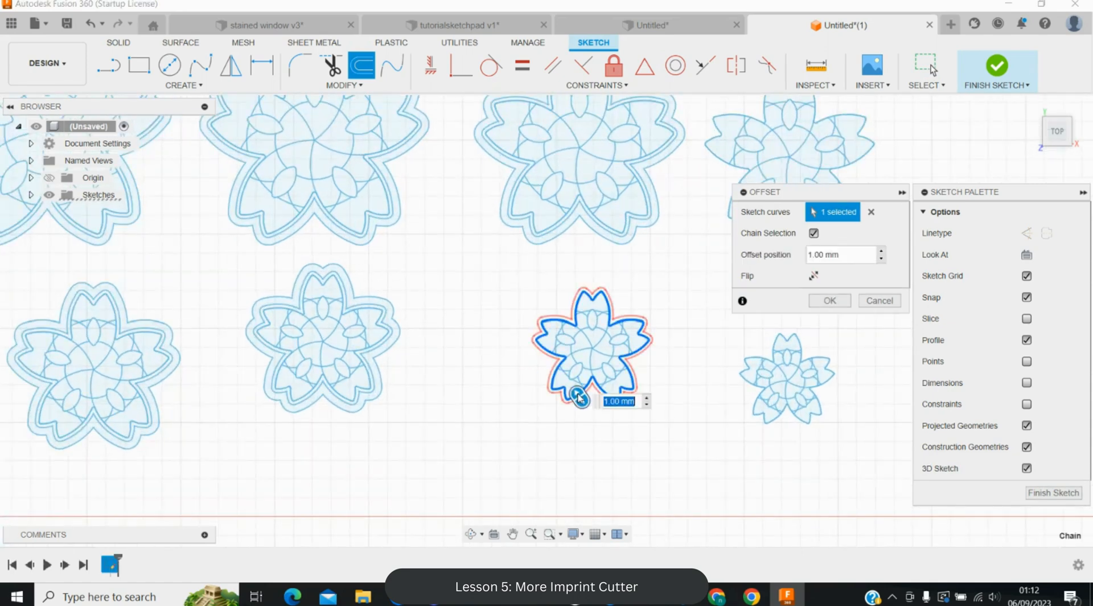
key("Return")
key("Return")
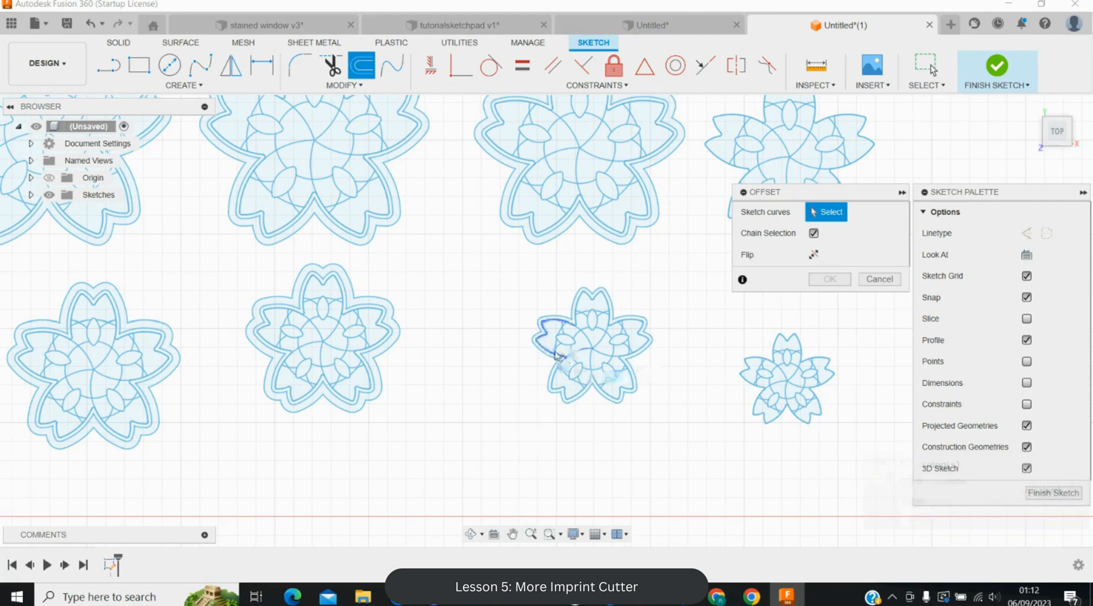
left_click(584, 302)
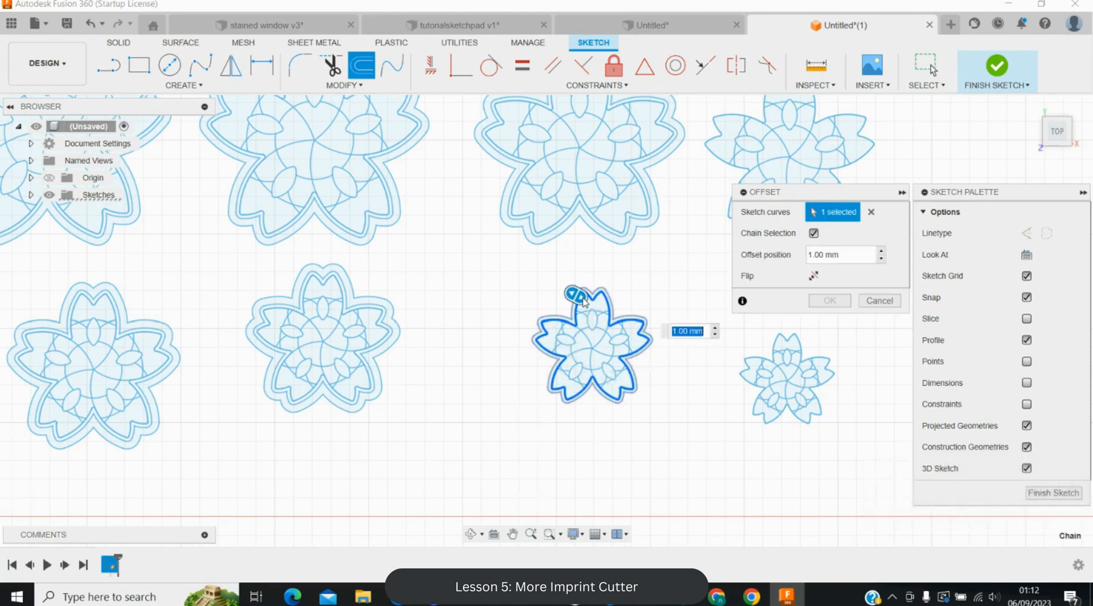
key("Return")
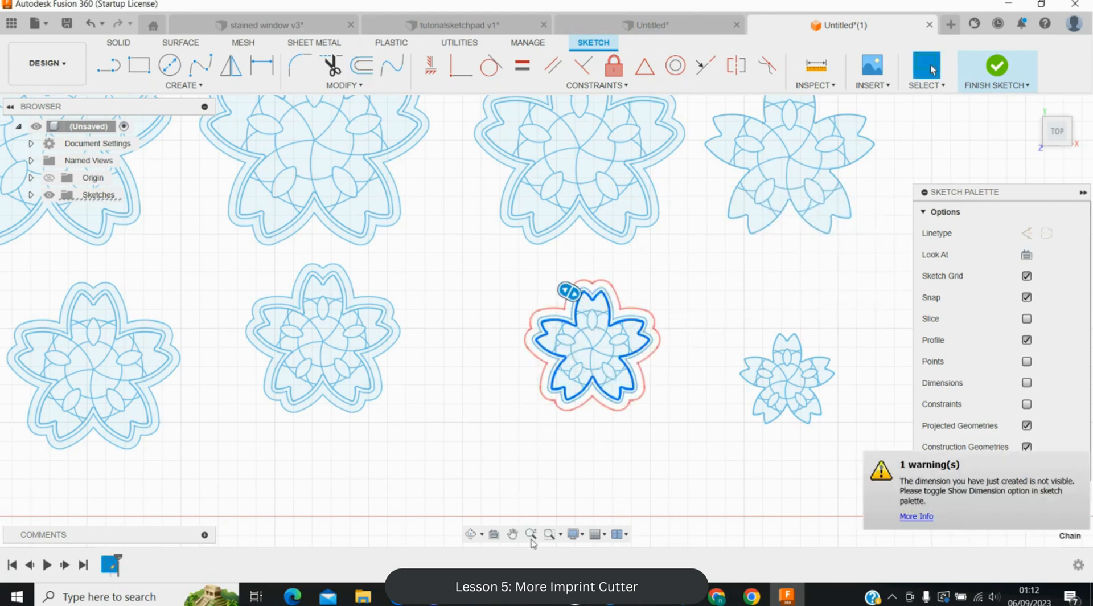
- Offset the outer outline of the fourth flower in the lower row outward by 3 mm and again by 1 mm
left_click(513, 533)
left_click_drag(691, 419, 408, 482)
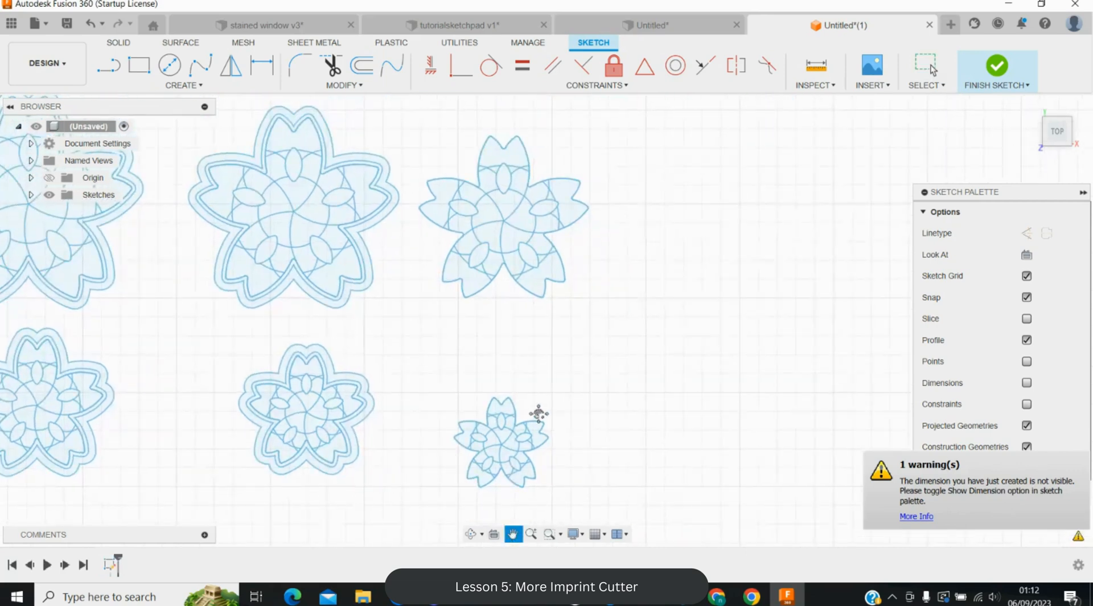
key("o")
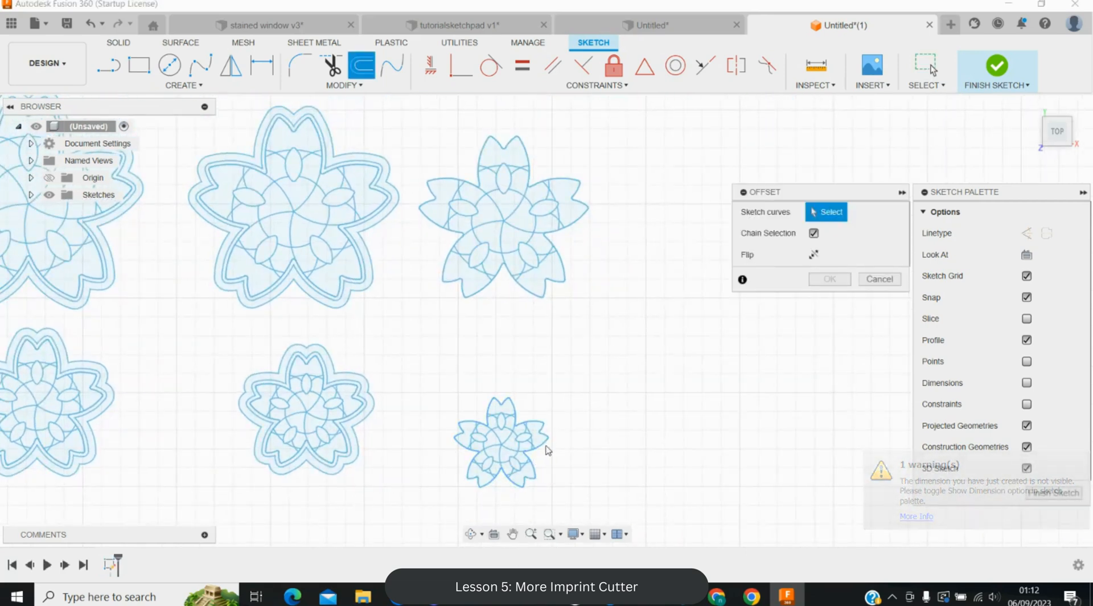
left_click(486, 424)
key("Return")
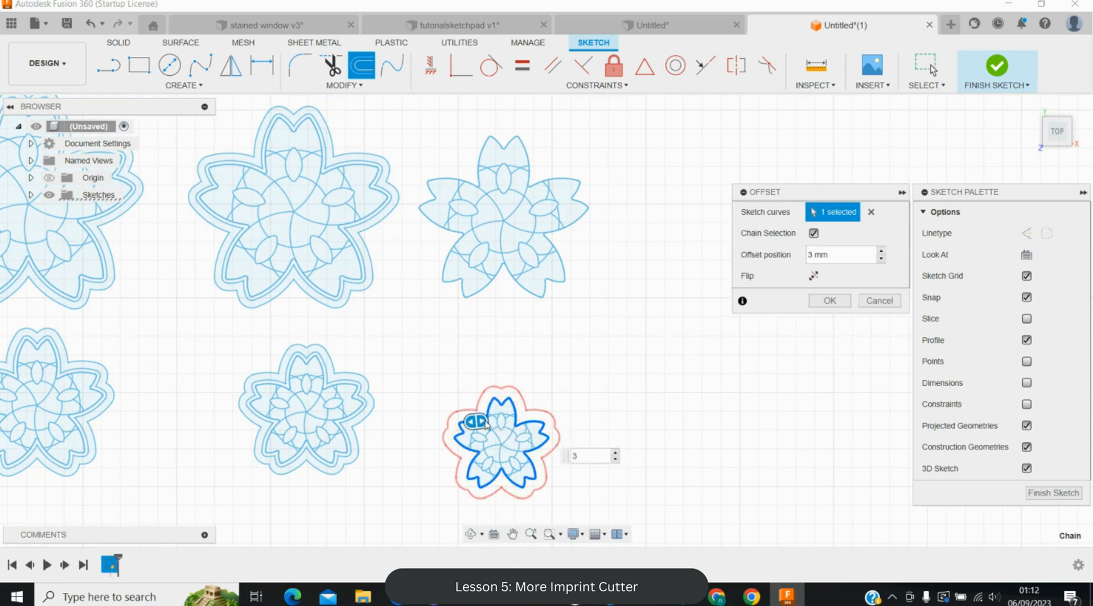
key("i")
key("Escape")
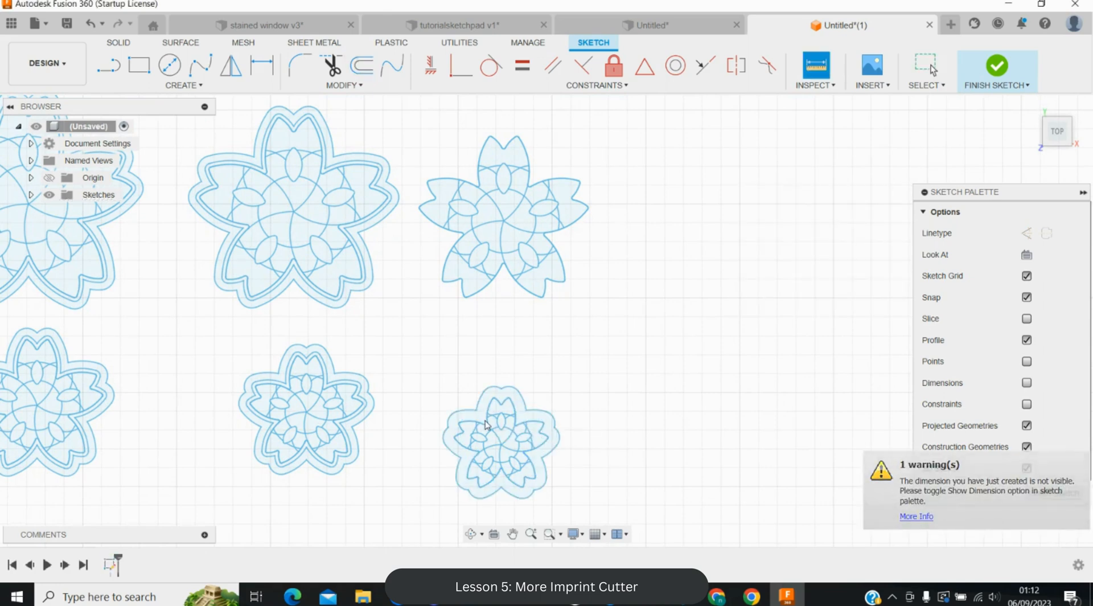
key("o")
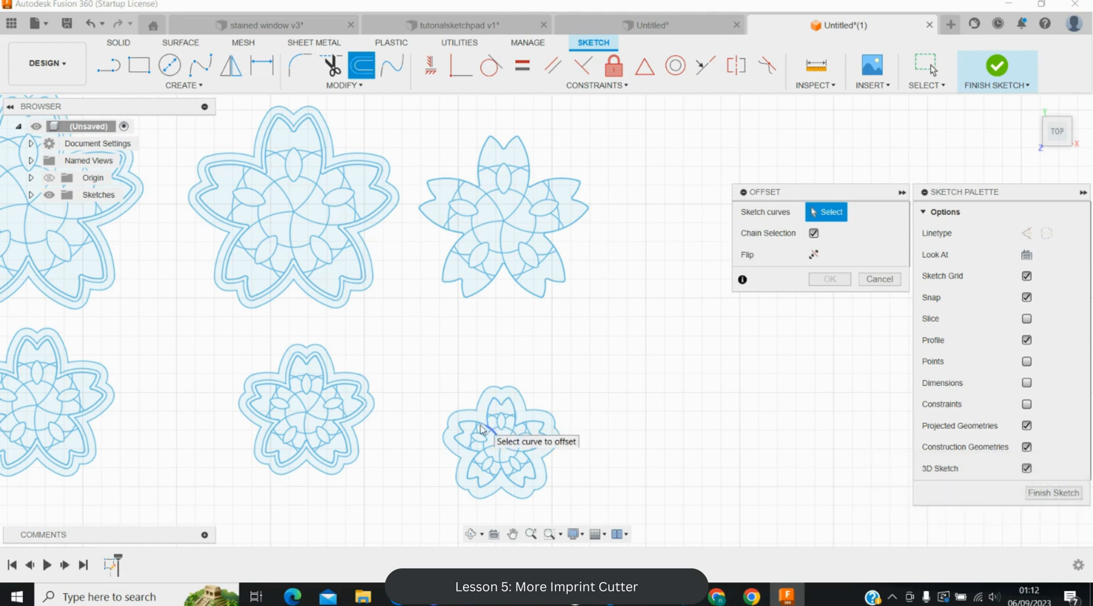
left_click(464, 426)
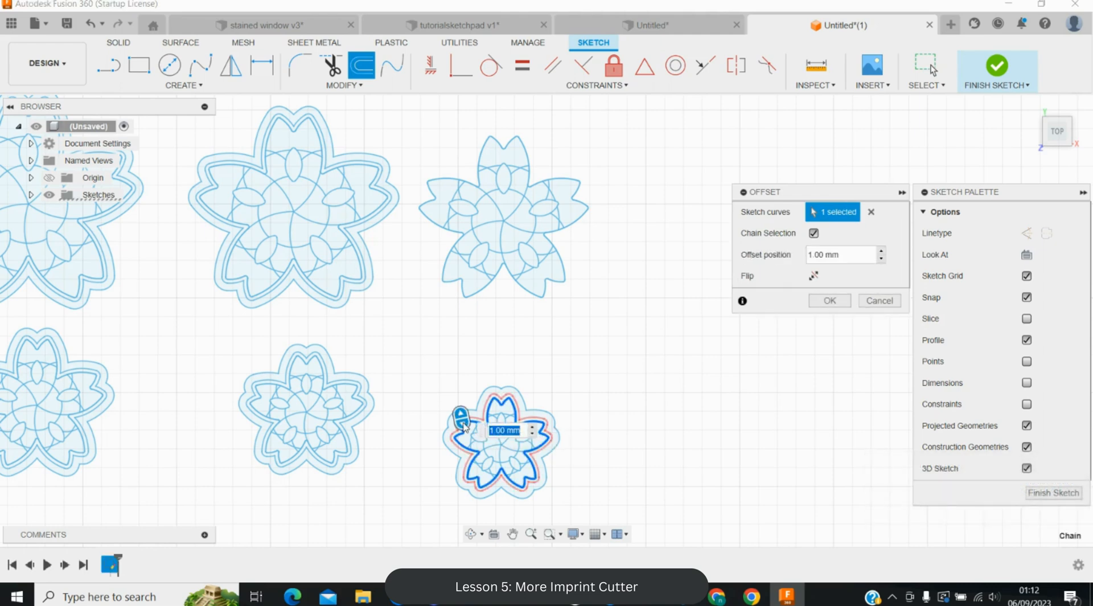
key("Return")
- Offset the outer outline of the fourth flower in the upper row outward by 1 mm and again by 3 mm
key("o")
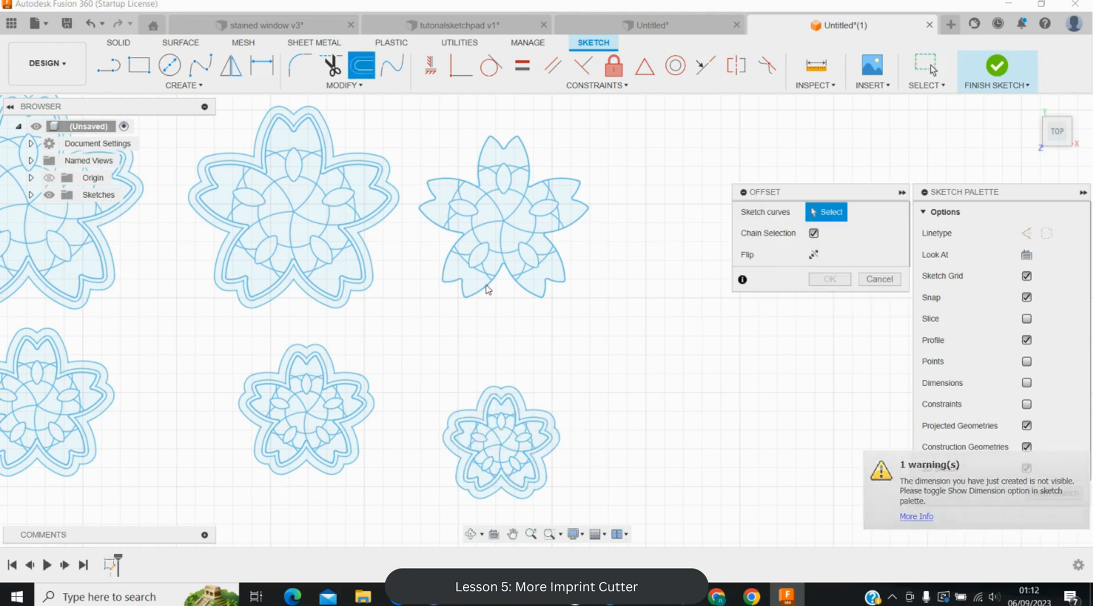
left_click(487, 289)
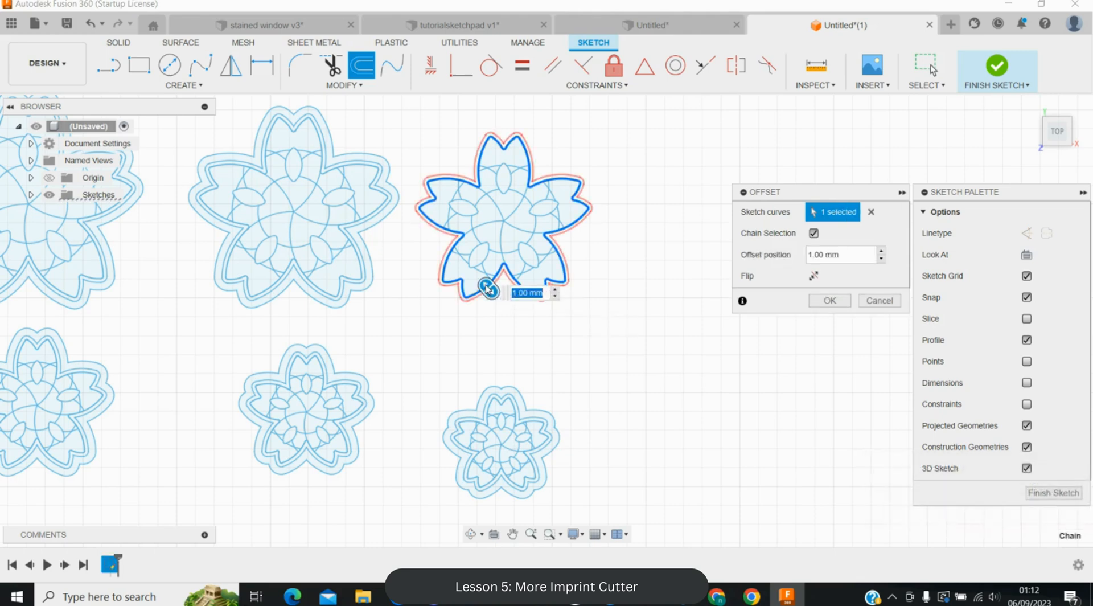
key("Return")
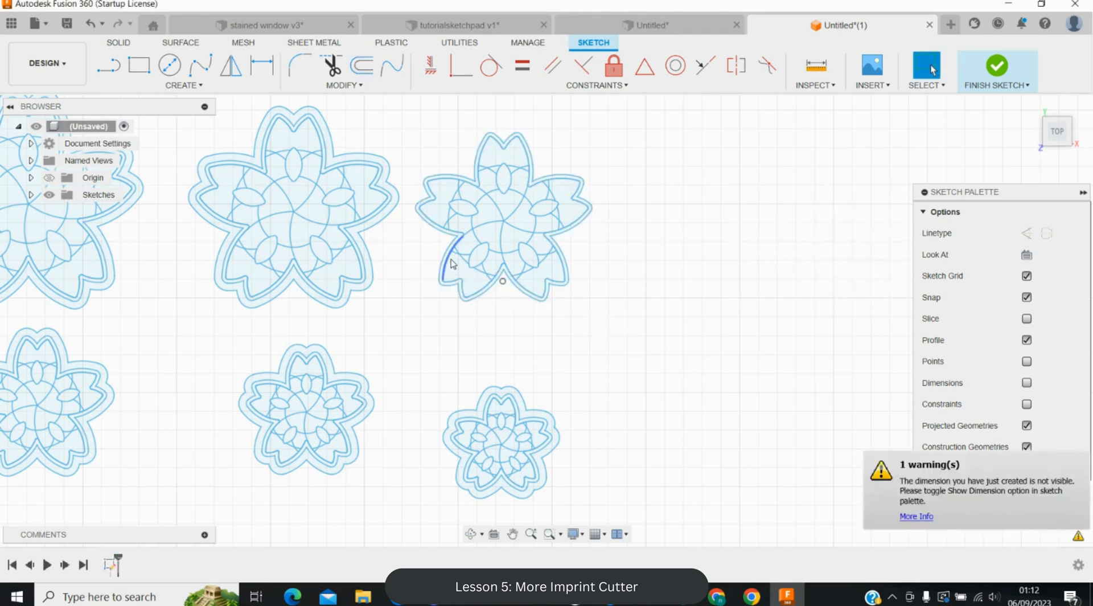
key("o")
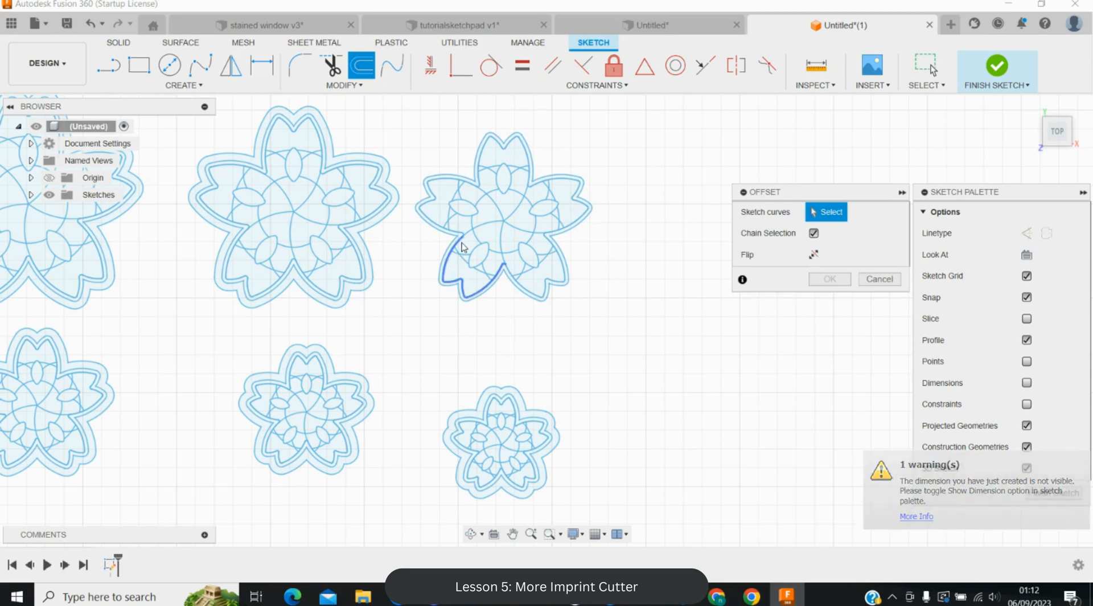
left_click(462, 244)
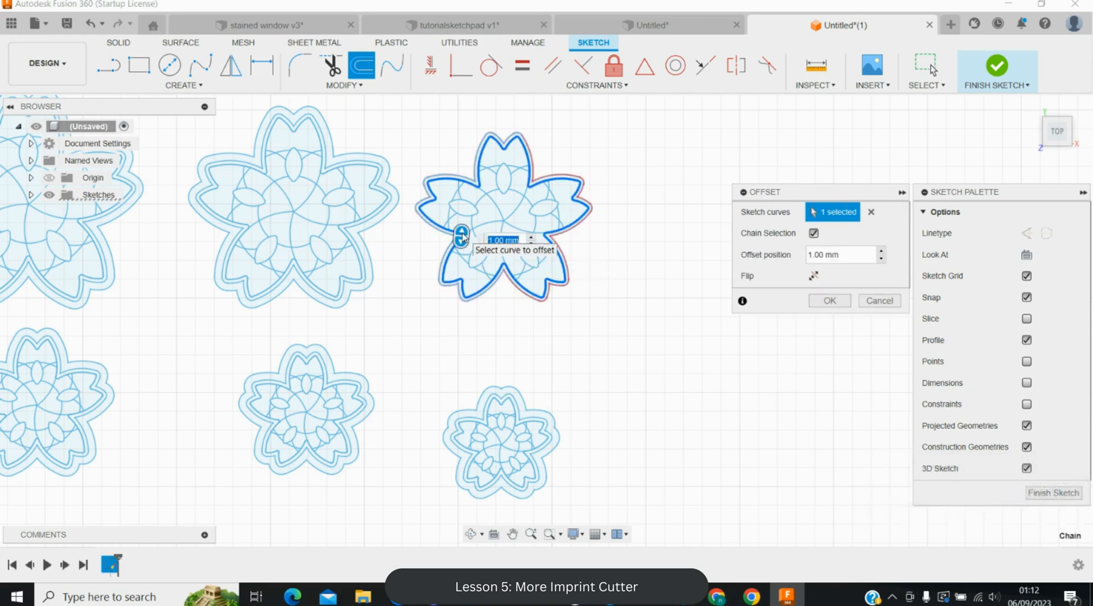
type("3")
key("Return")
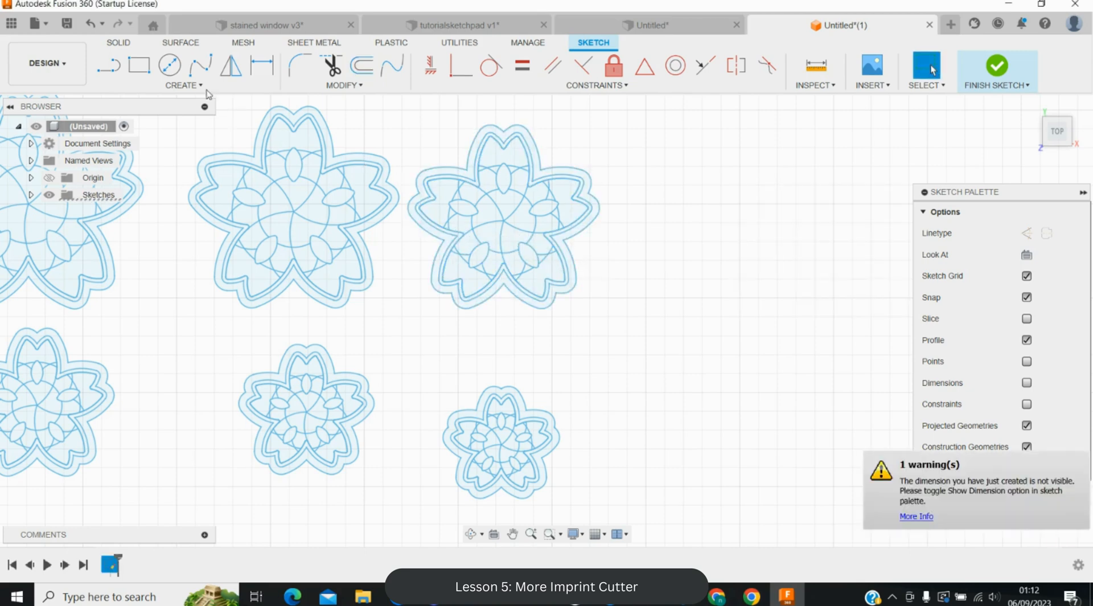
left_click(183, 84)
left_click(162, 243)
left_click(458, 317)
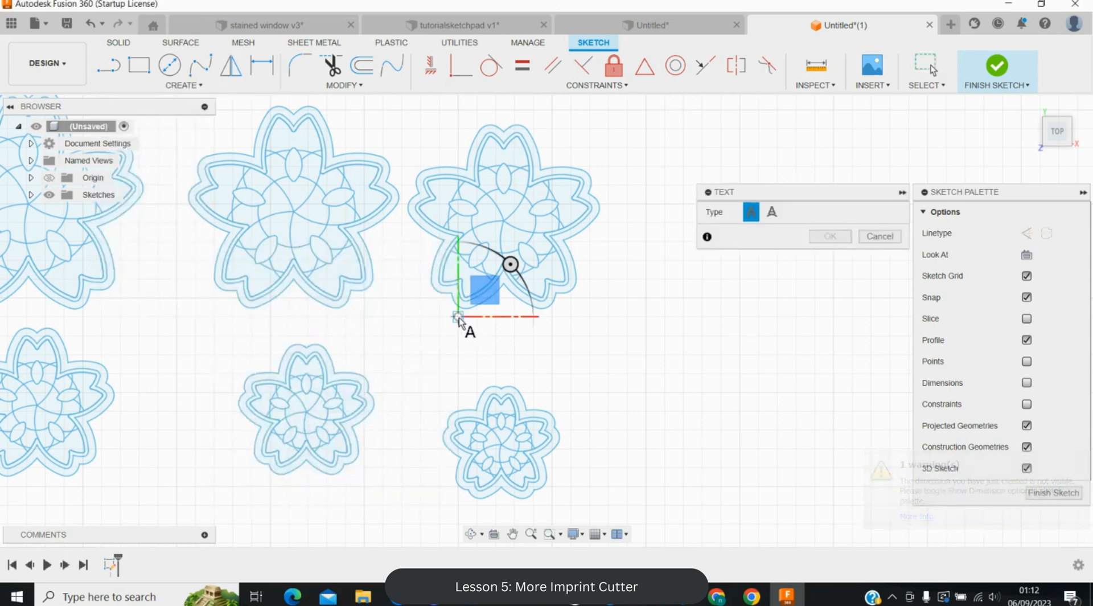
left_click(551, 356)
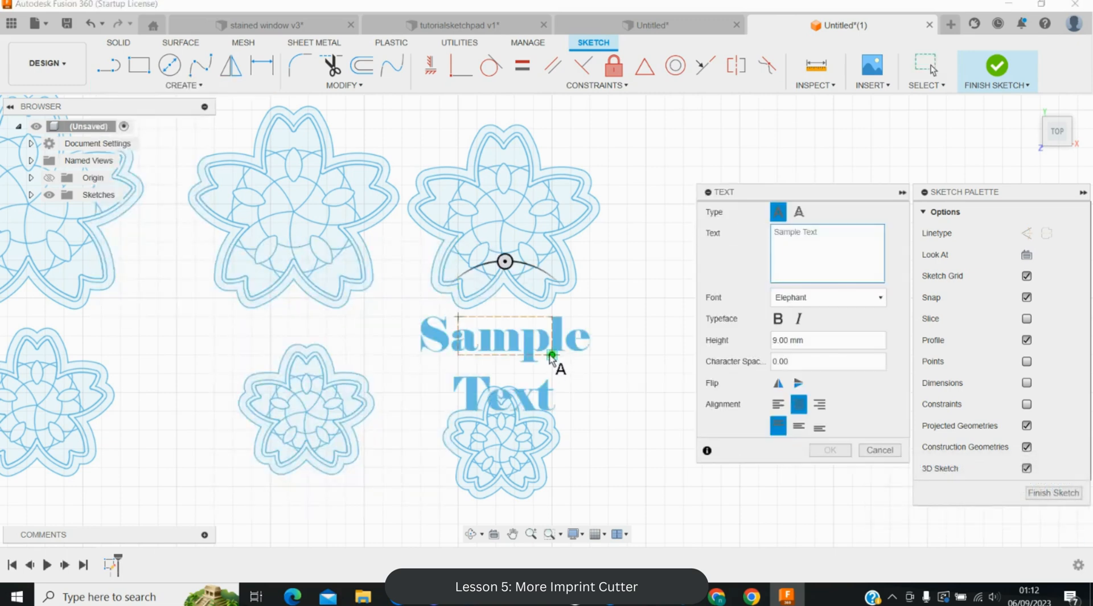
type("45")
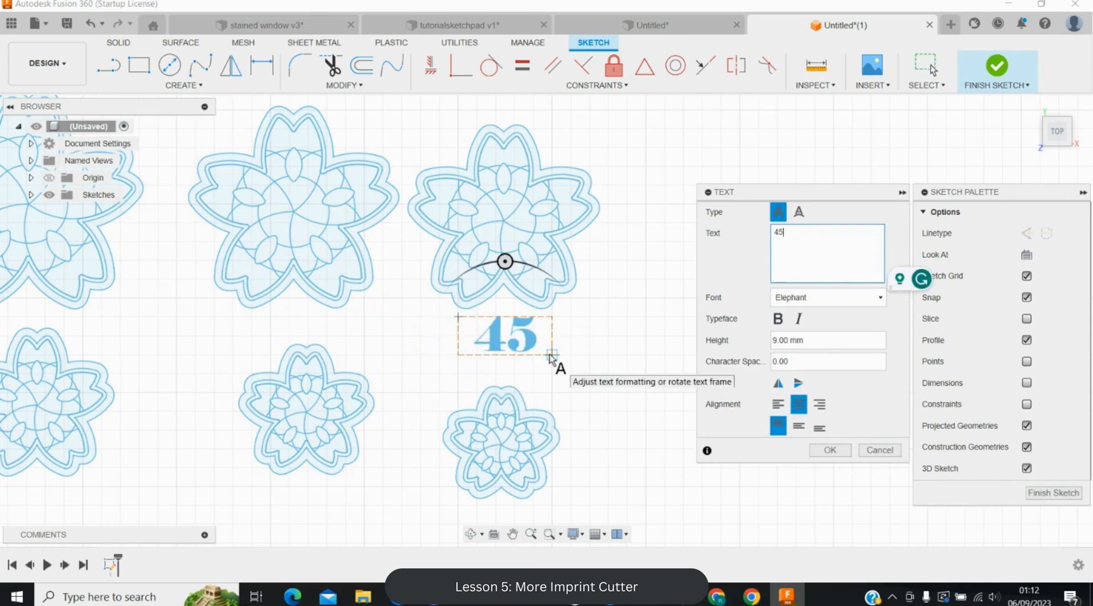
key("Escape")
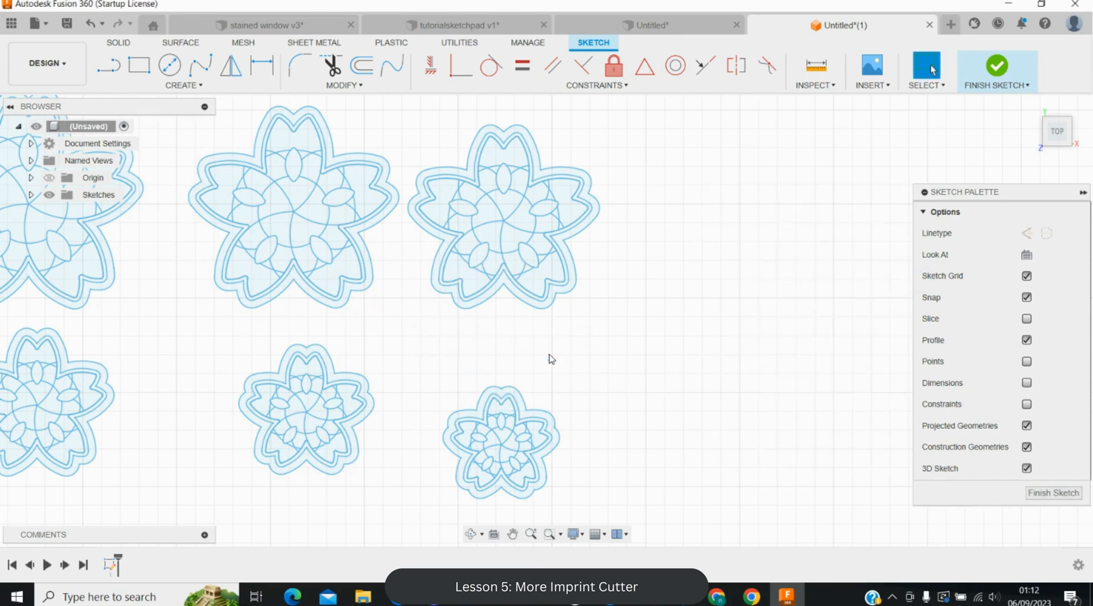
- Finish the sketch containing the eight offset flowers
scroll(365, 325, "down", 10)
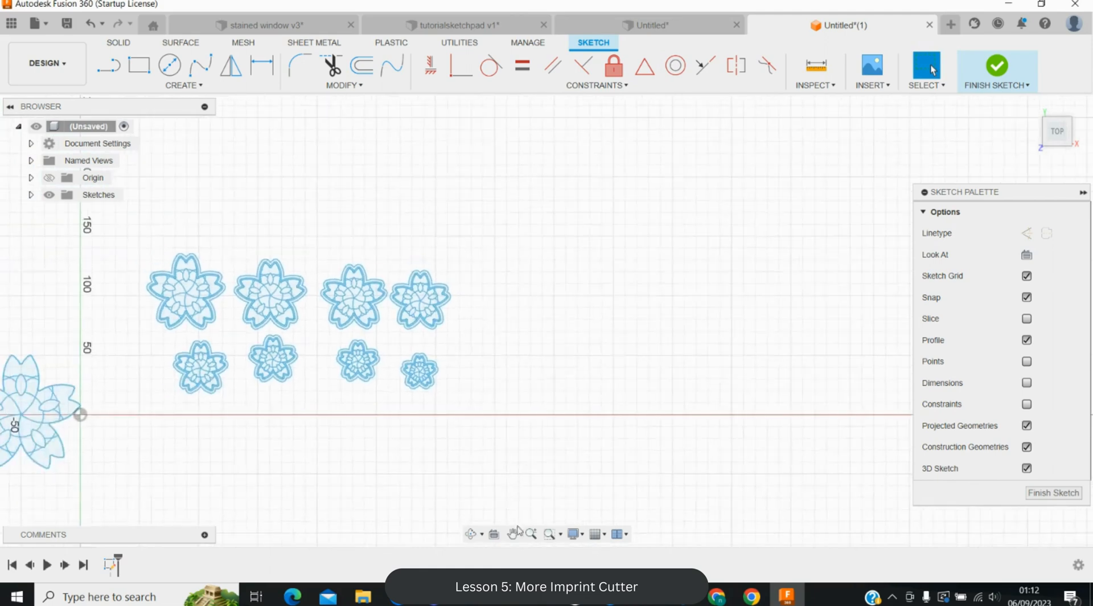
middle_click_drag(297, 397, 432, 427)
scroll(370, 385, "up", 6)
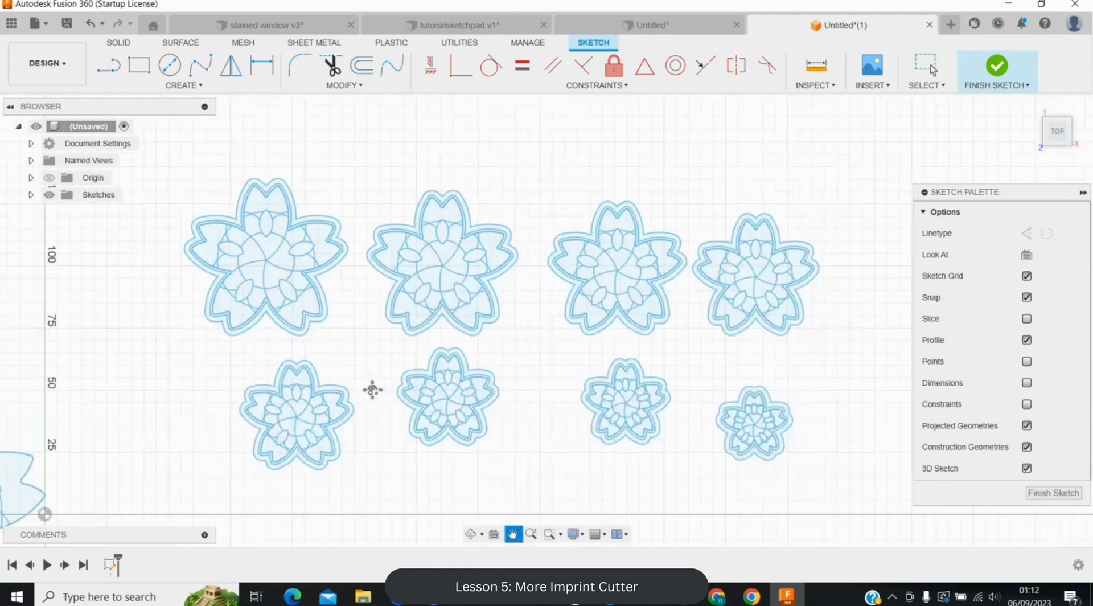
left_click(1008, 67)
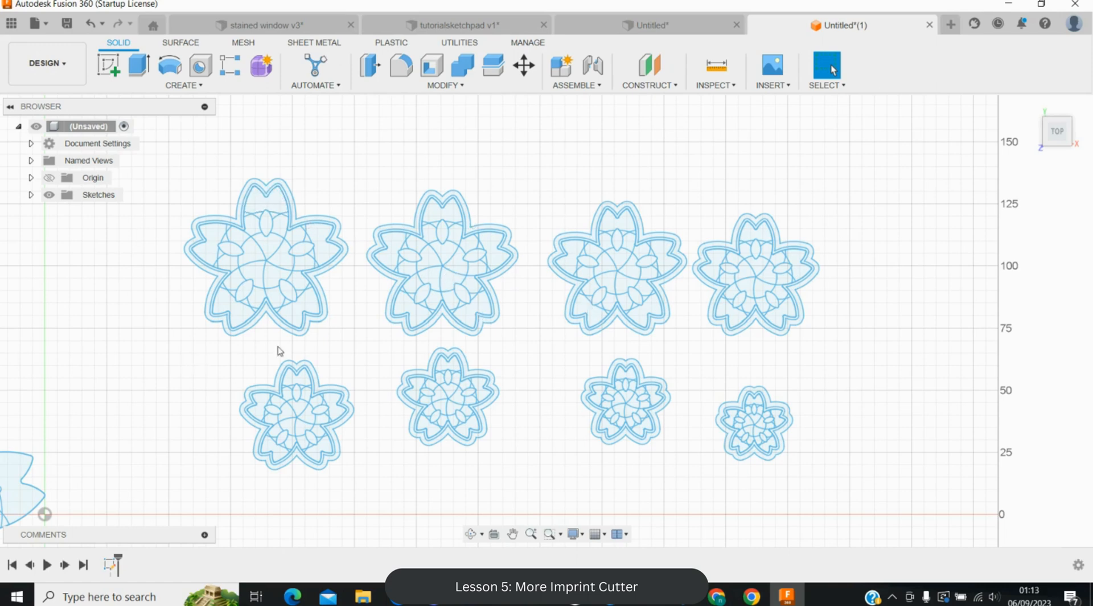
- Surface-extrude the ten short arcs between the leaf shapes and petal outline of the first upper-row flower by 10.5 mm as new bodies
scroll(157, 268, "up", 3)
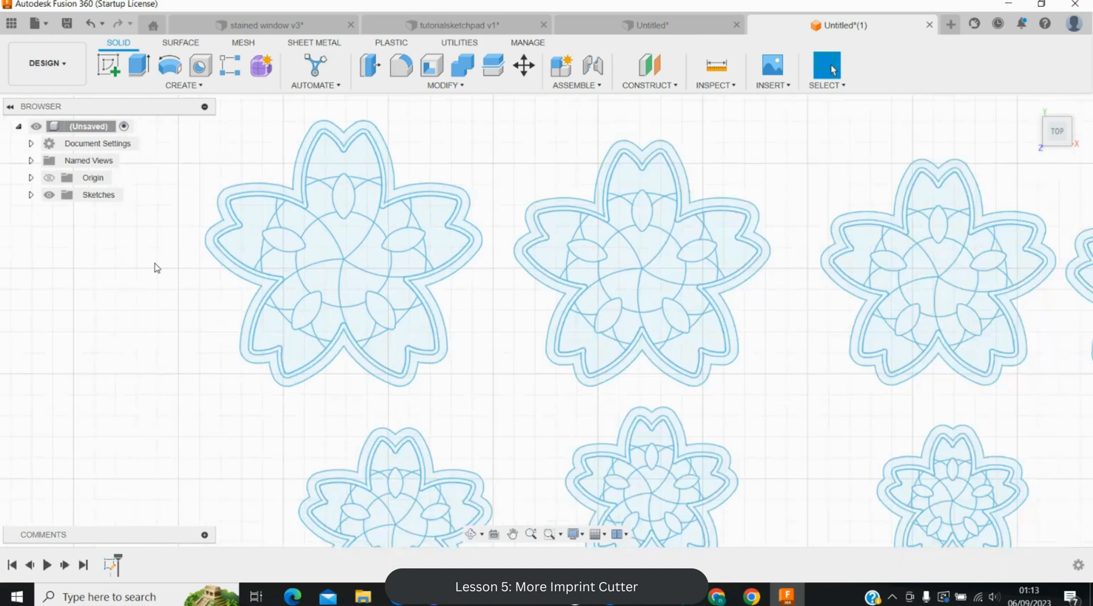
scroll(303, 258, "up", 2)
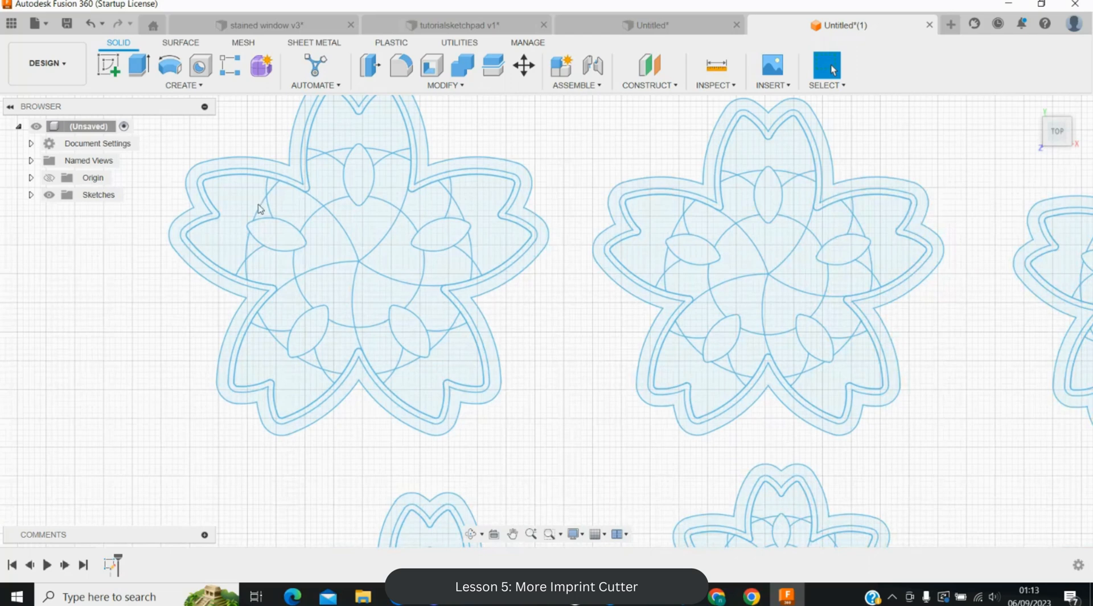
left_click(181, 42)
left_click(169, 64)
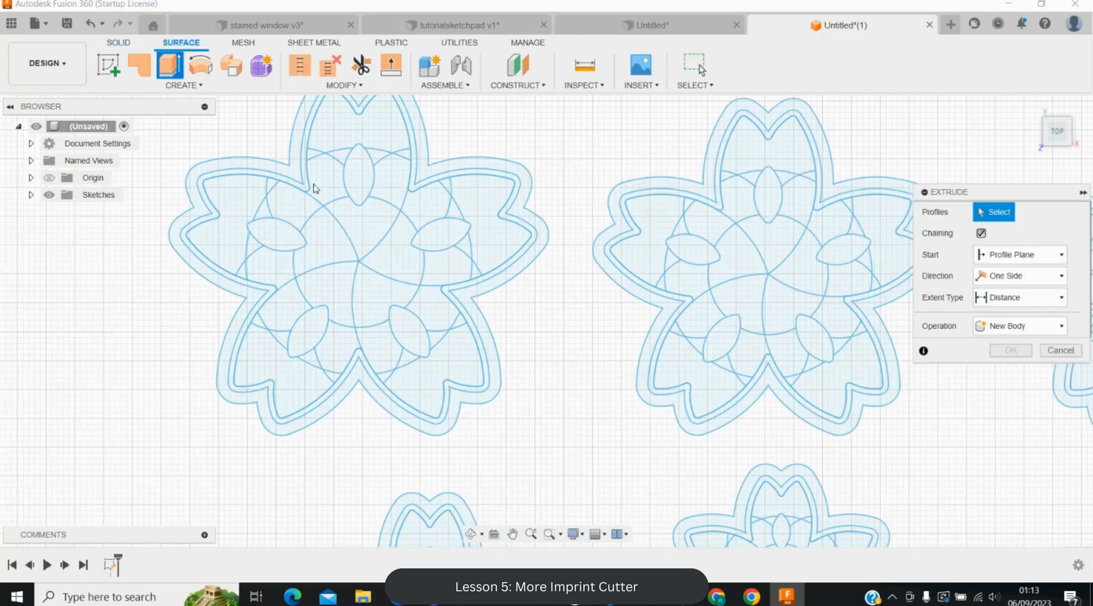
left_click(259, 197)
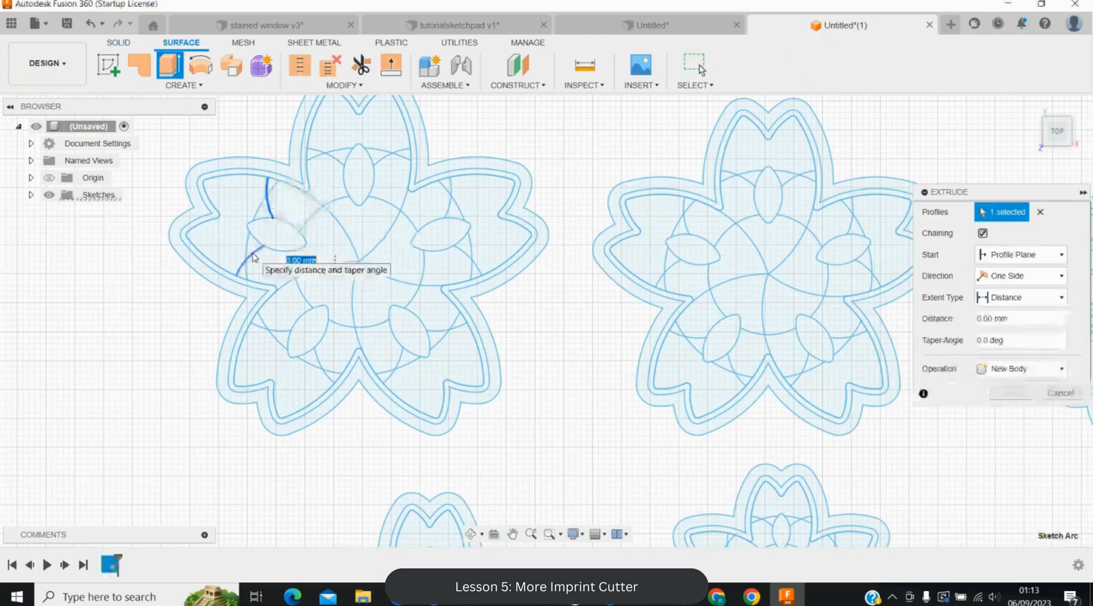
left_click(253, 253)
left_click(335, 160)
left_click(378, 162)
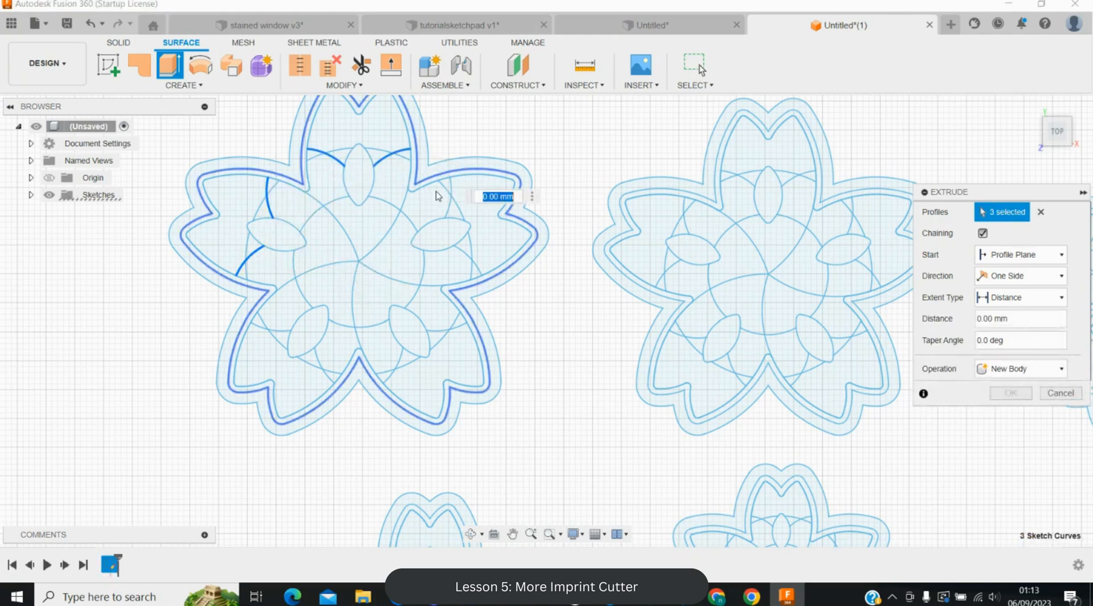
left_click(447, 208)
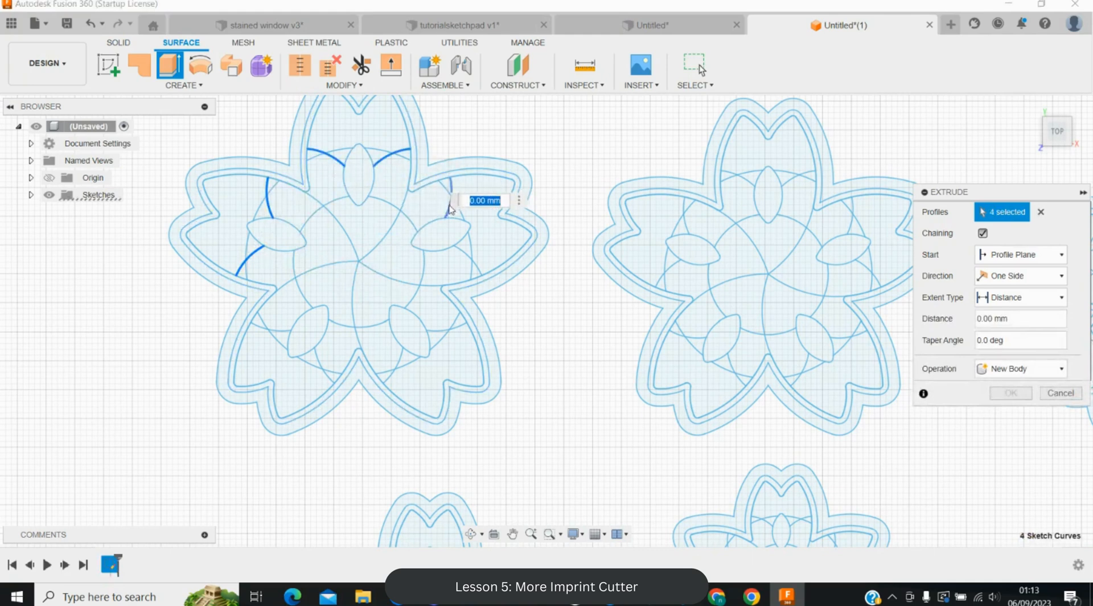
left_click(464, 253)
left_click(447, 330)
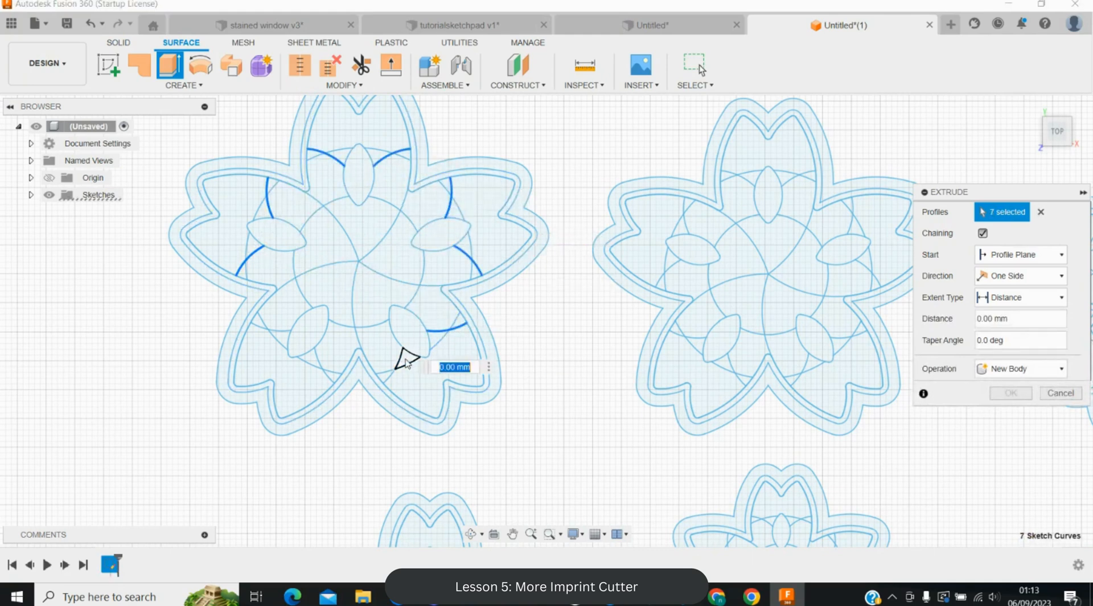
left_click(327, 368)
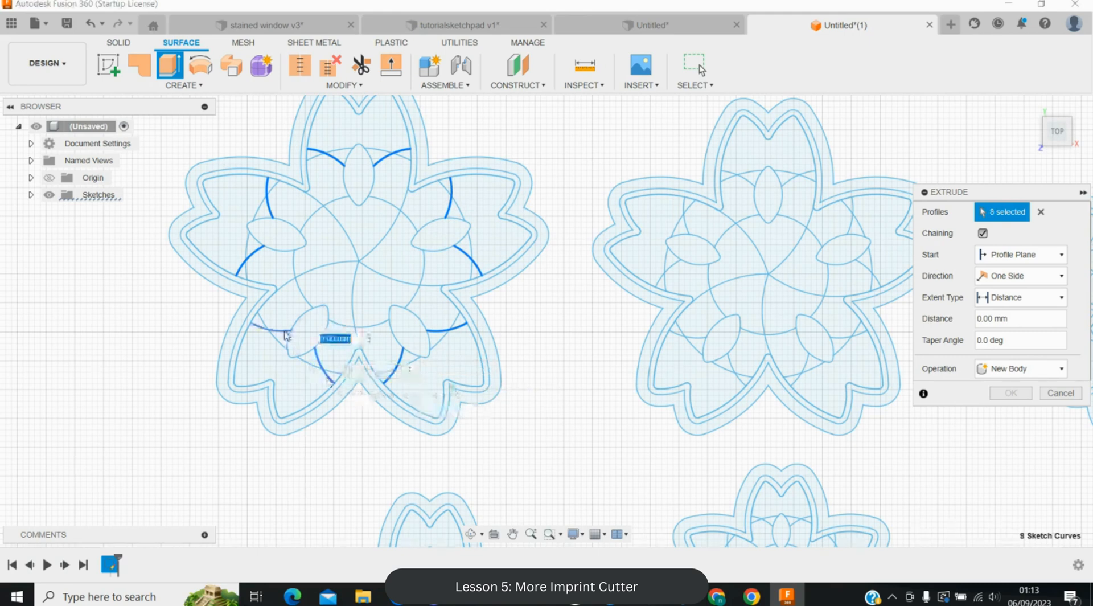
left_click(285, 335)
type("1")
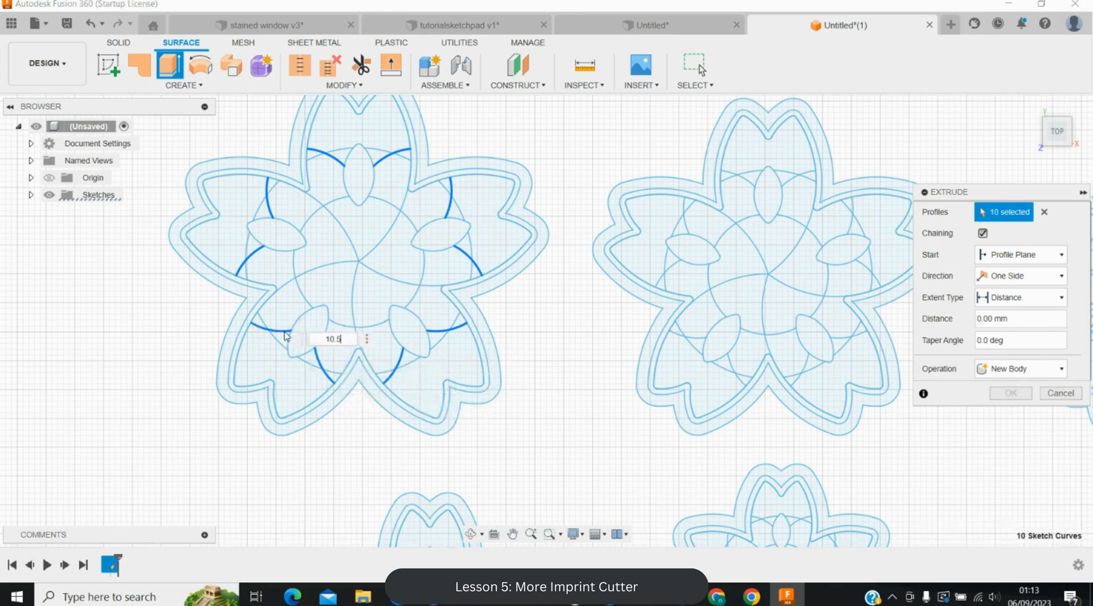
type("0.5")
key("Return")
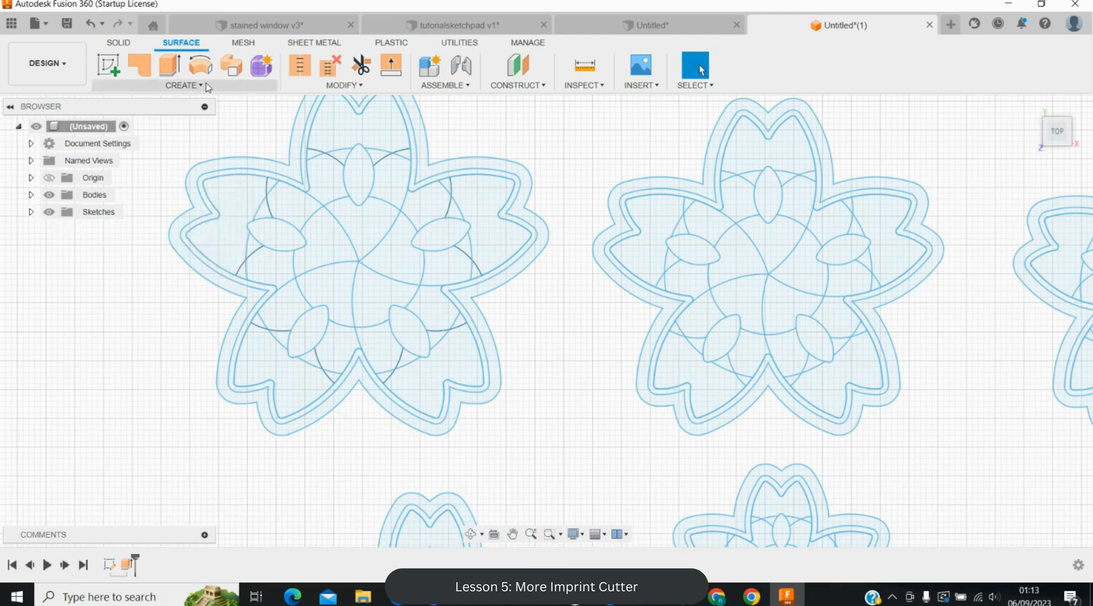
left_click(184, 84)
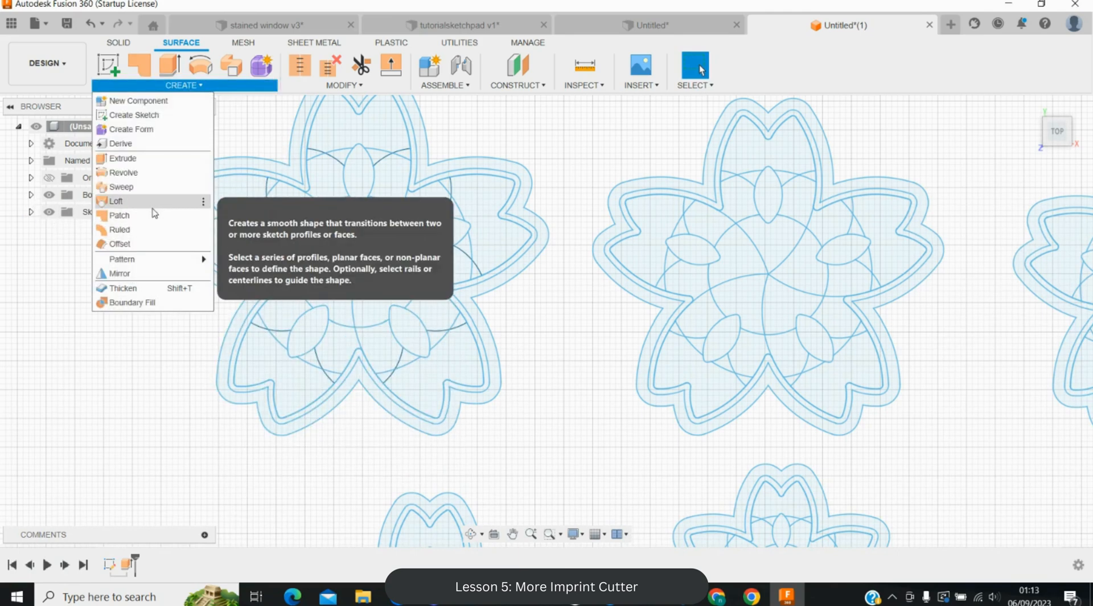
left_click(204, 289)
left_click(175, 378)
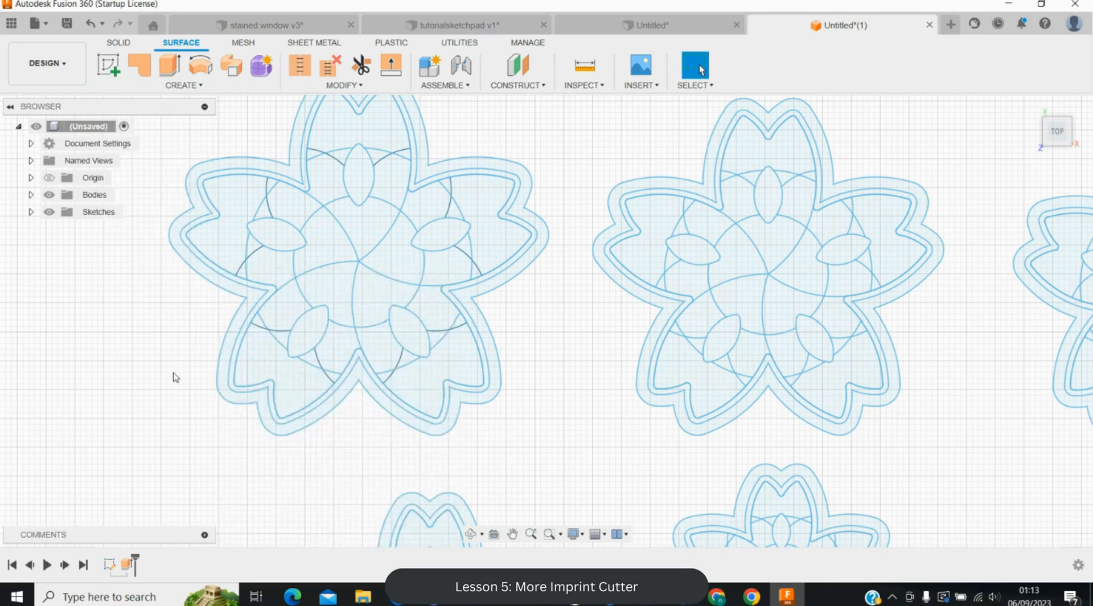
key("t")
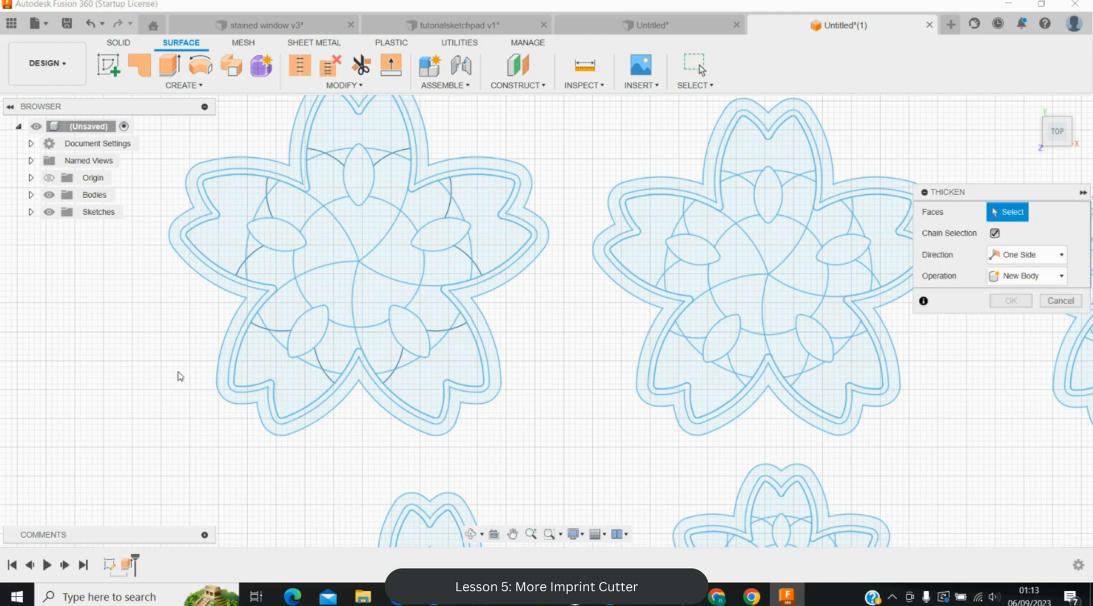
left_click(274, 334)
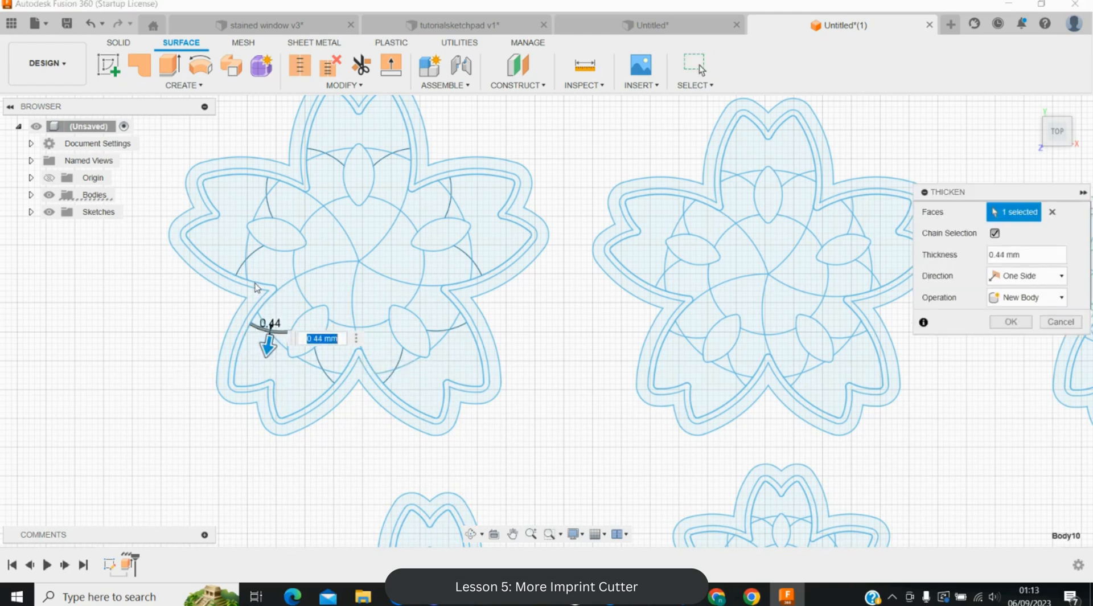
key("BackSpace")
type(".6")
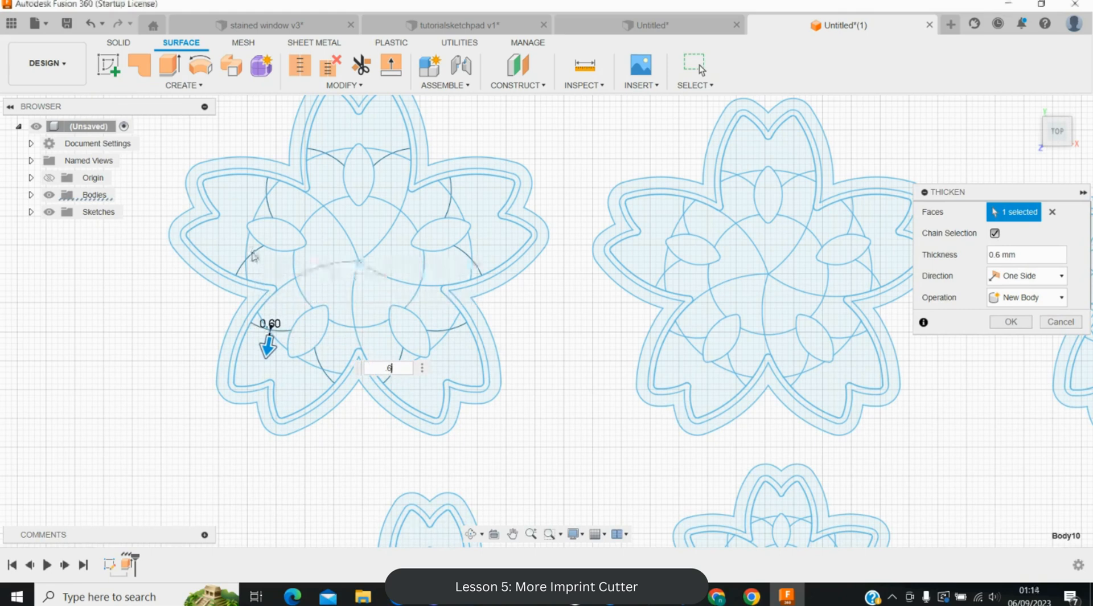
left_click(253, 255)
left_click(269, 212)
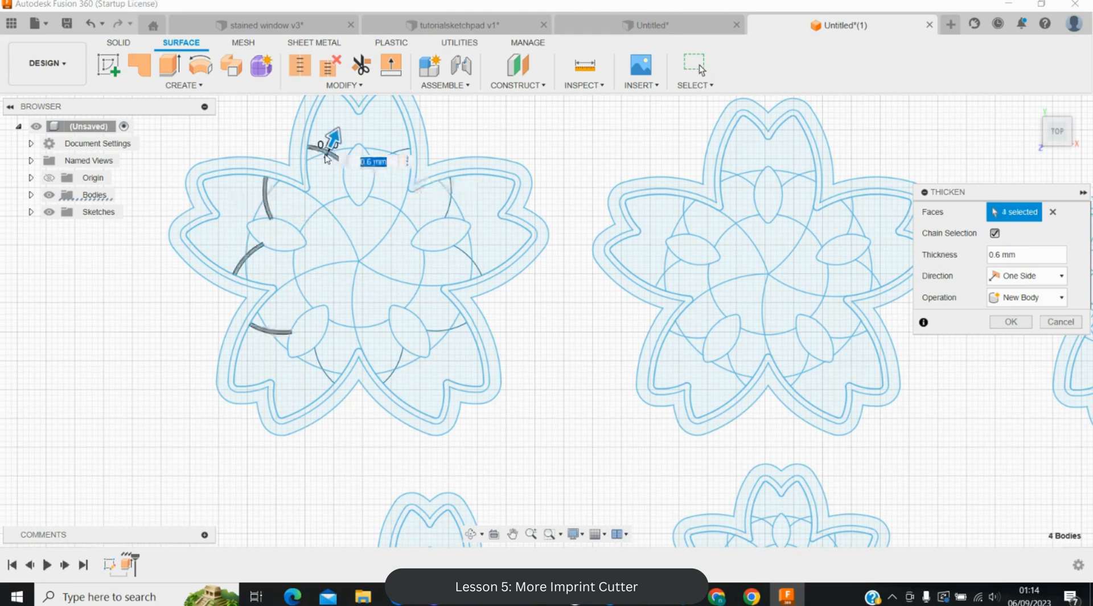
key("Return")
- Thicken the ten extruded arc surfaces of the first upper-row flower to 0.44 mm on one side as new bodies
left_click(31, 195)
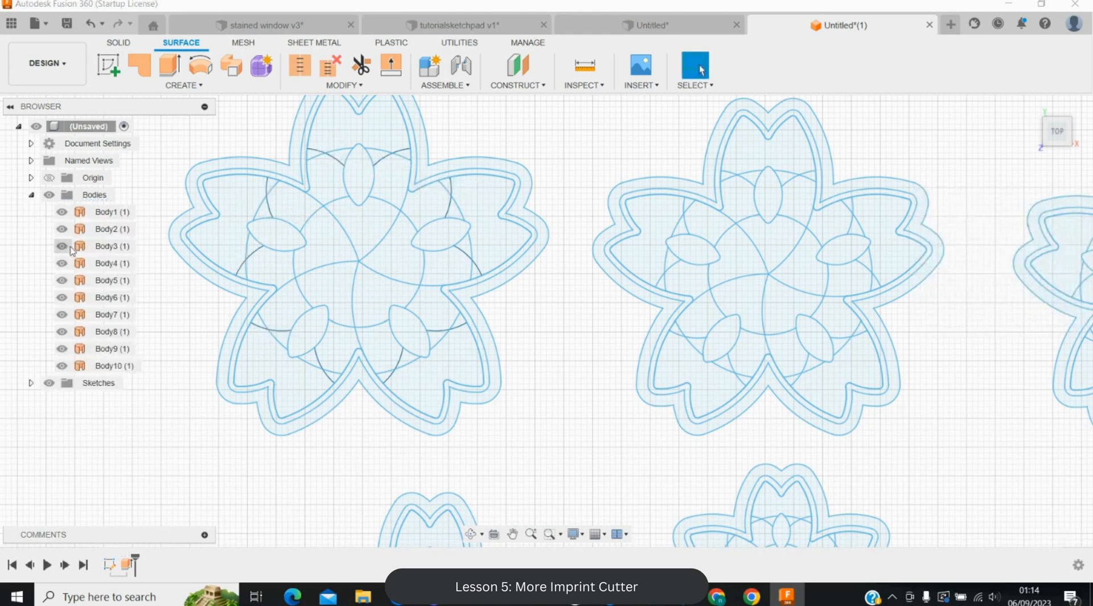
key("Return")
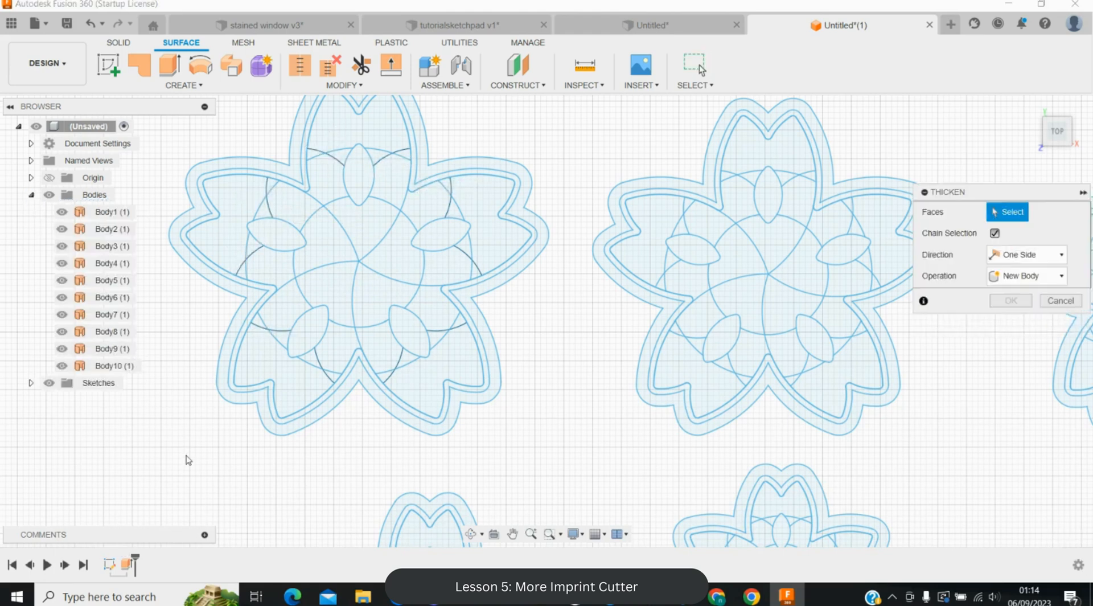
left_click(113, 212)
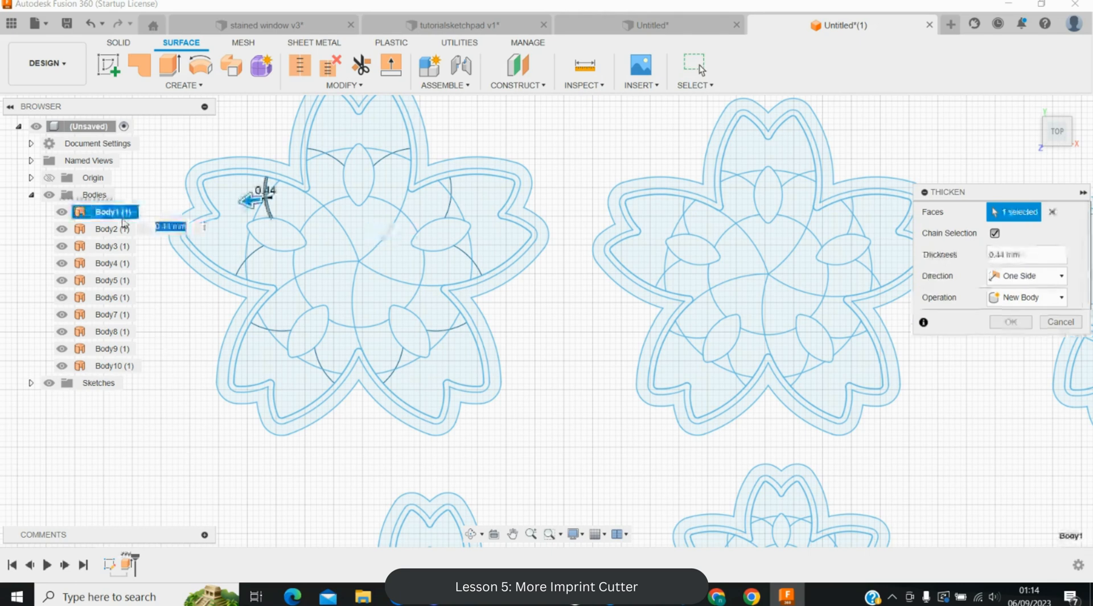
left_click(112, 228)
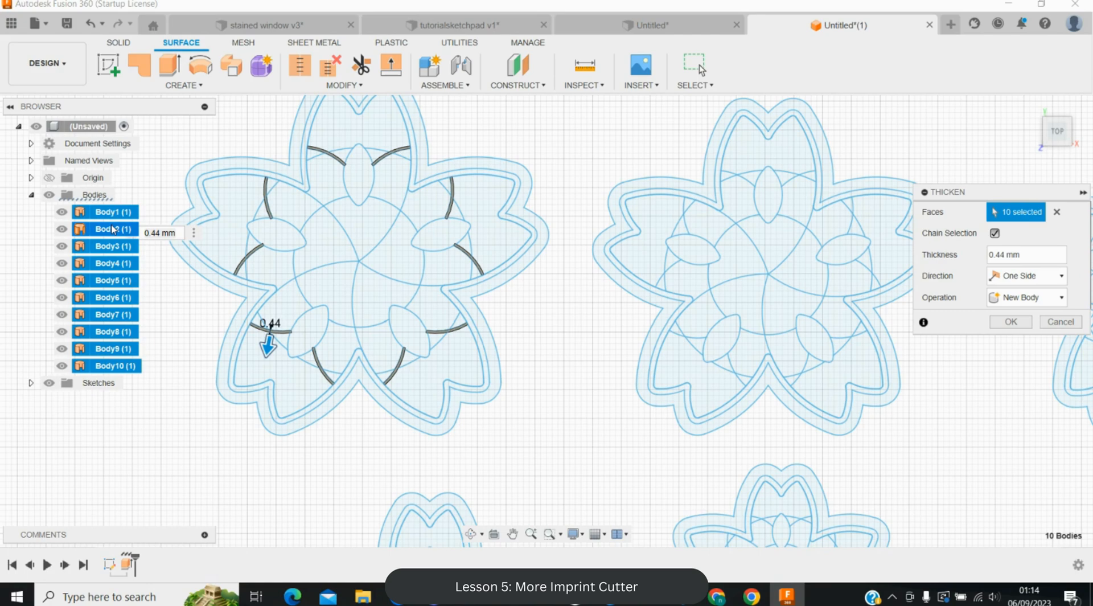
key("Return")
- Examine where the thickened arcs' ends meet the petal outline and the leaf shapes
scroll(212, 287, "up", 5)
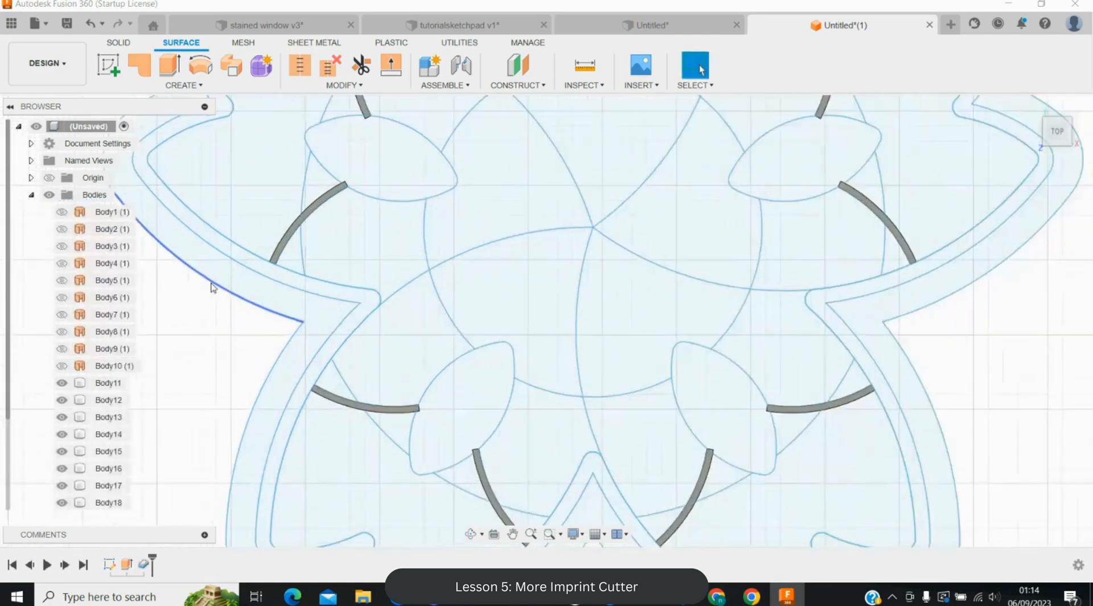
scroll(211, 288, "up", 3)
scroll(344, 268, "up", 3)
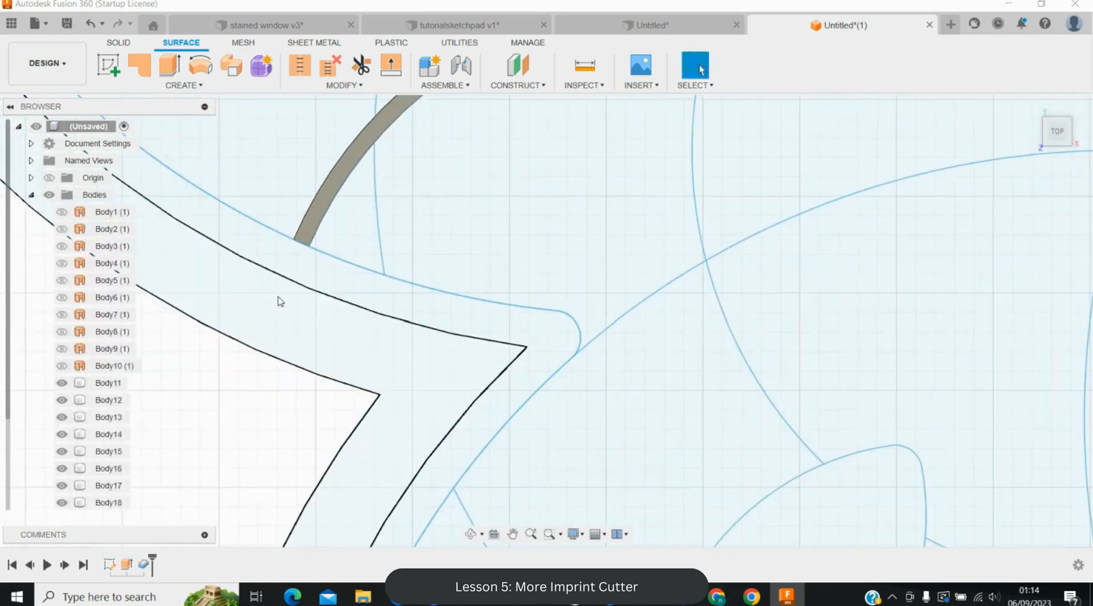
scroll(279, 301, "up", 3)
scroll(286, 156, "up", 5)
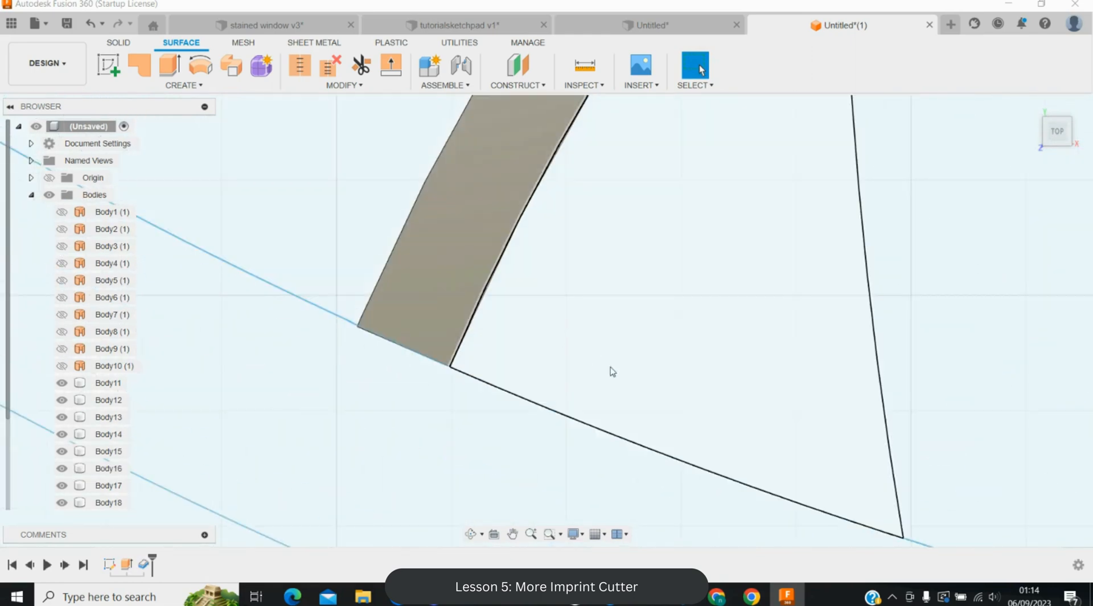
scroll(610, 369, "up", 2)
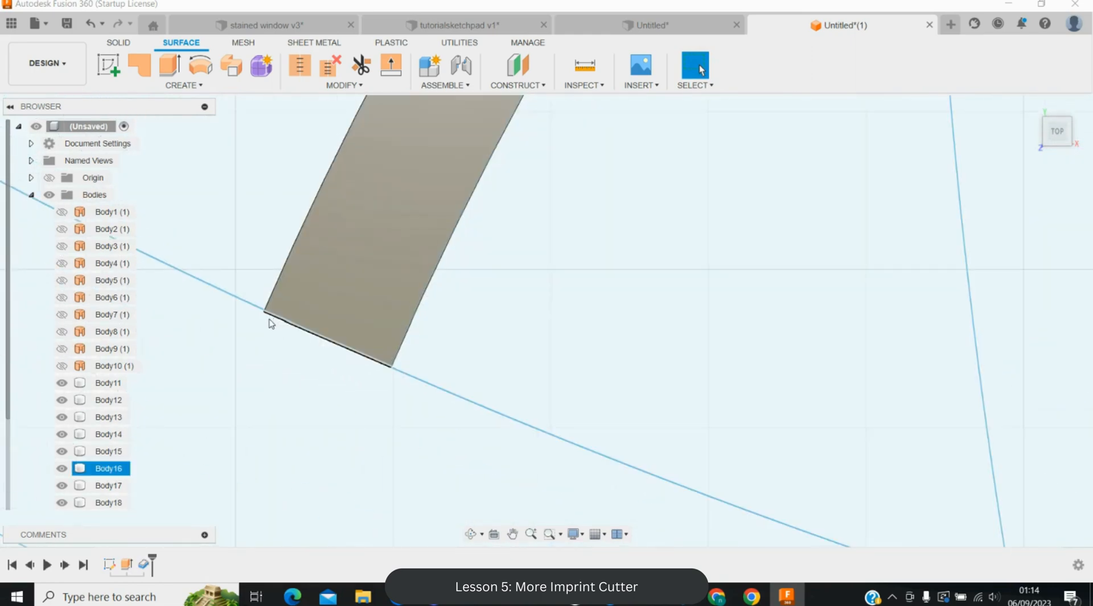
scroll(271, 324, "up", 2)
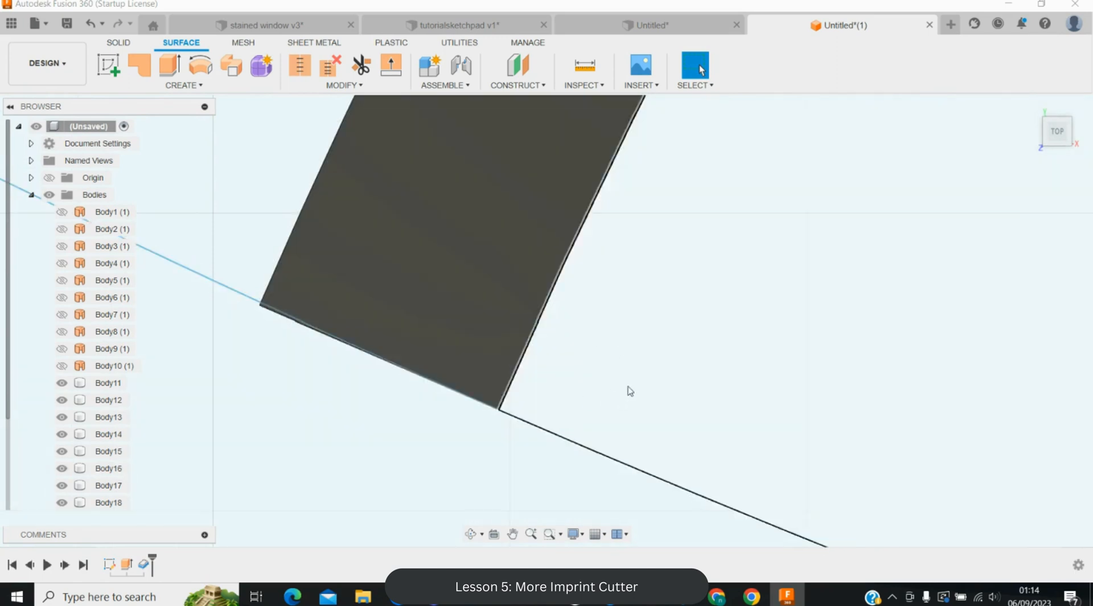
scroll(432, 415, "down", 5)
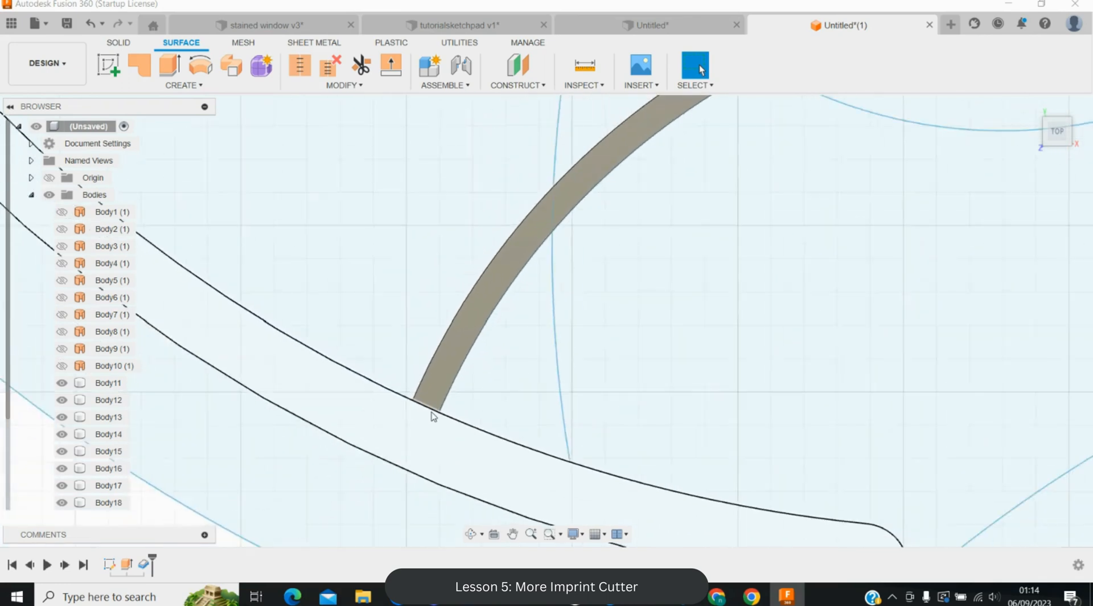
scroll(433, 416, "down", 5)
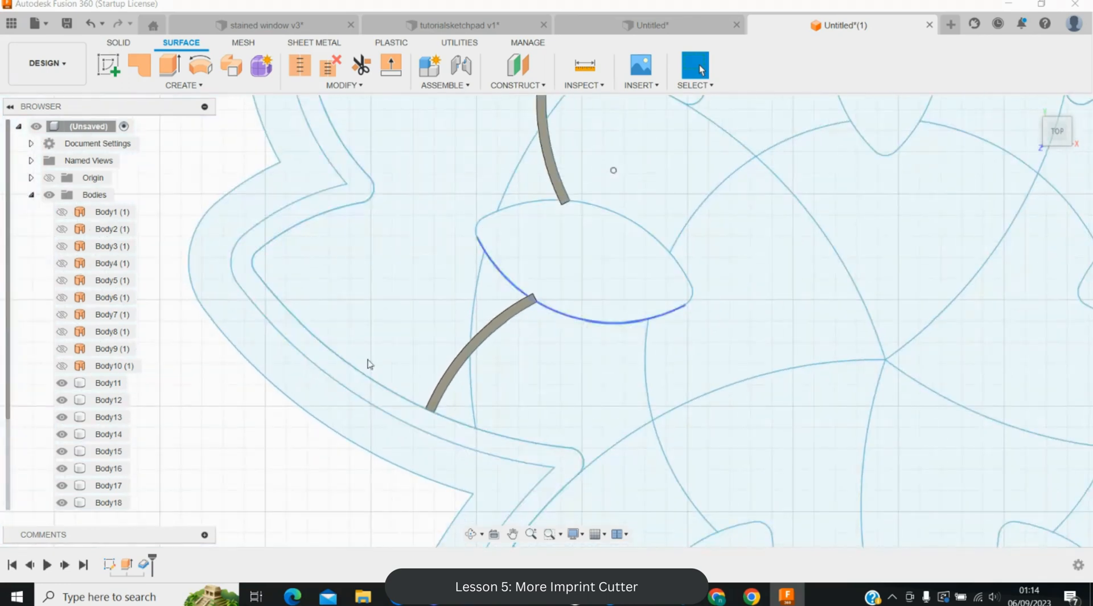
scroll(271, 439, "down", 8)
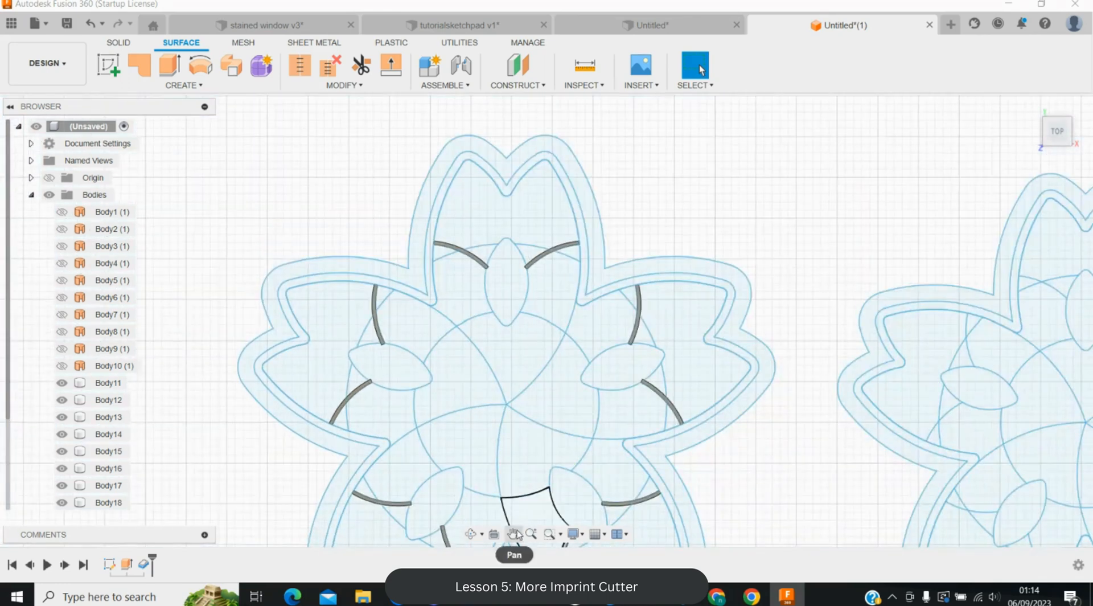
- Cut the thickened arcs with a 12 mm extrusion of the five leaf shapes and the narrow ring around the first upper-row flower's petals
left_click(514, 534)
left_click_drag(451, 439, 402, 334)
key("Escape")
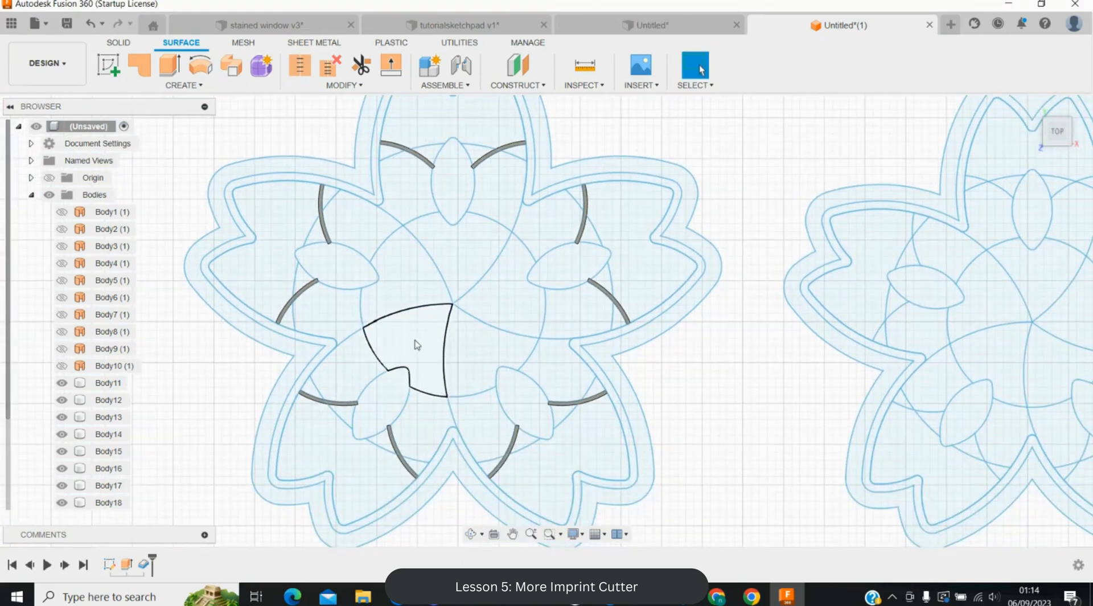
key("e")
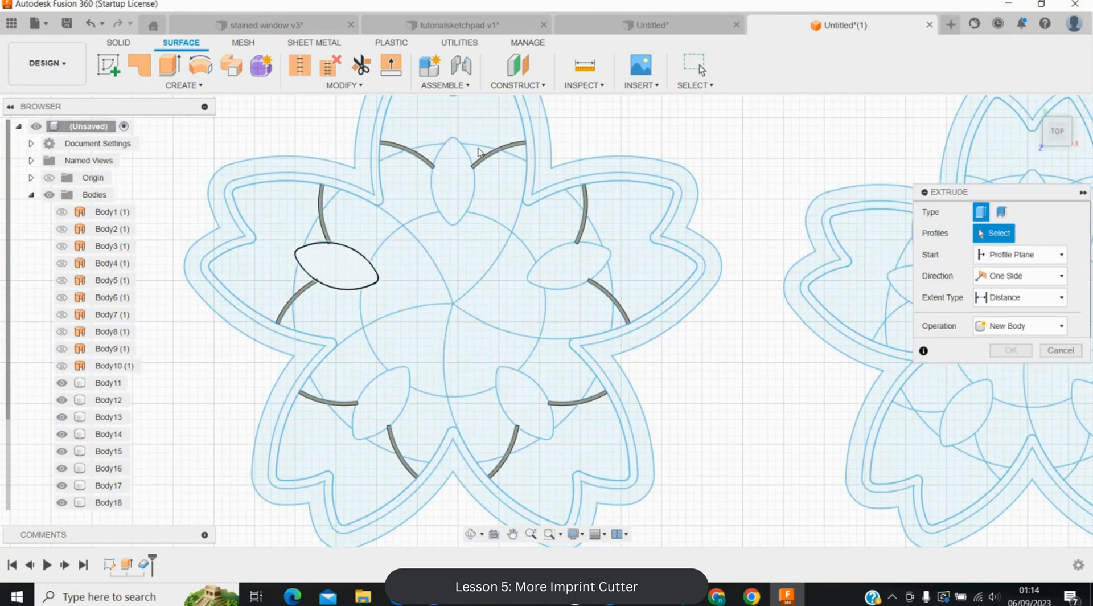
left_click(454, 180)
left_click(574, 272)
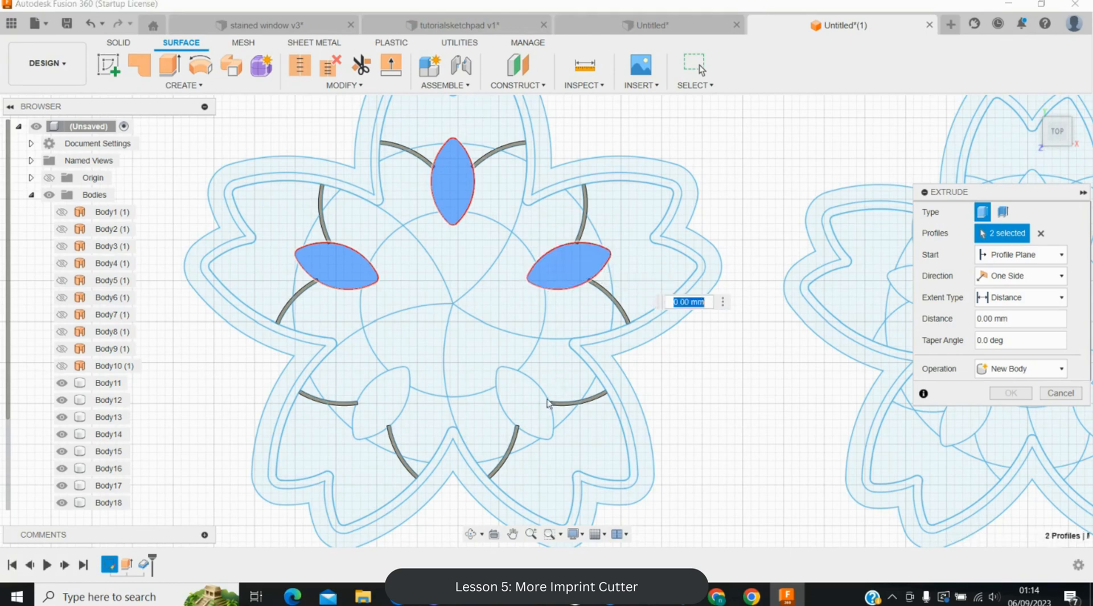
left_click(544, 402)
left_click(380, 403)
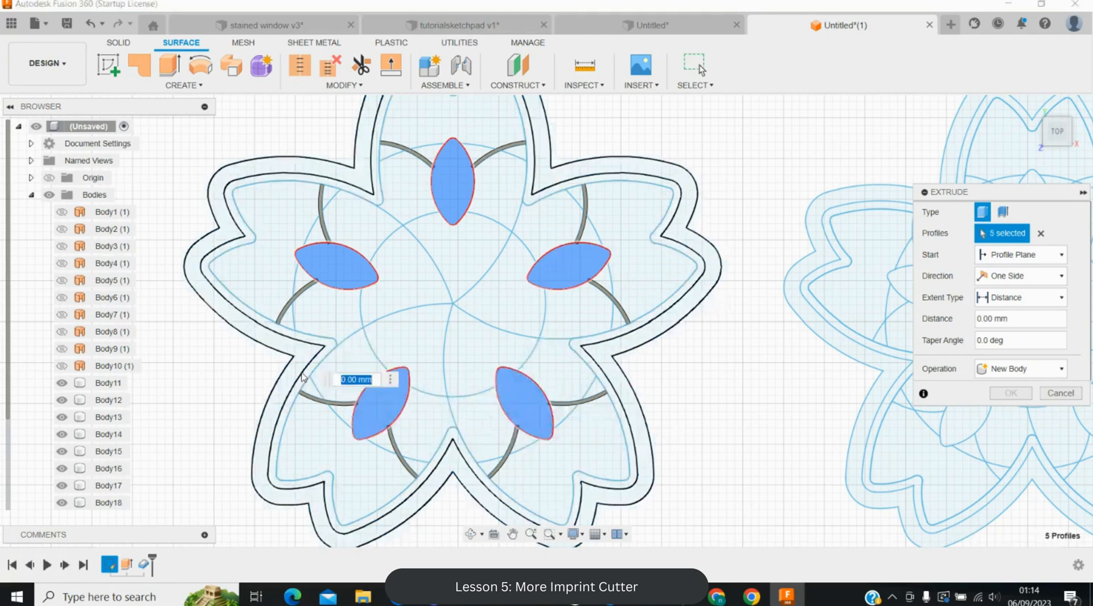
left_click(304, 378)
type("12")
key("Return")
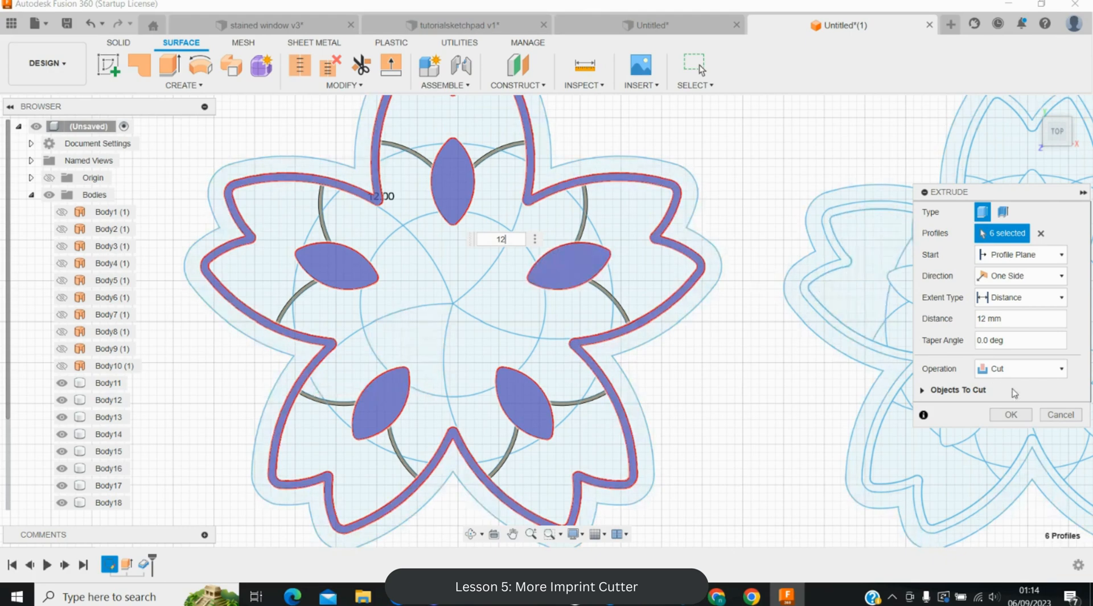
left_click(1011, 415)
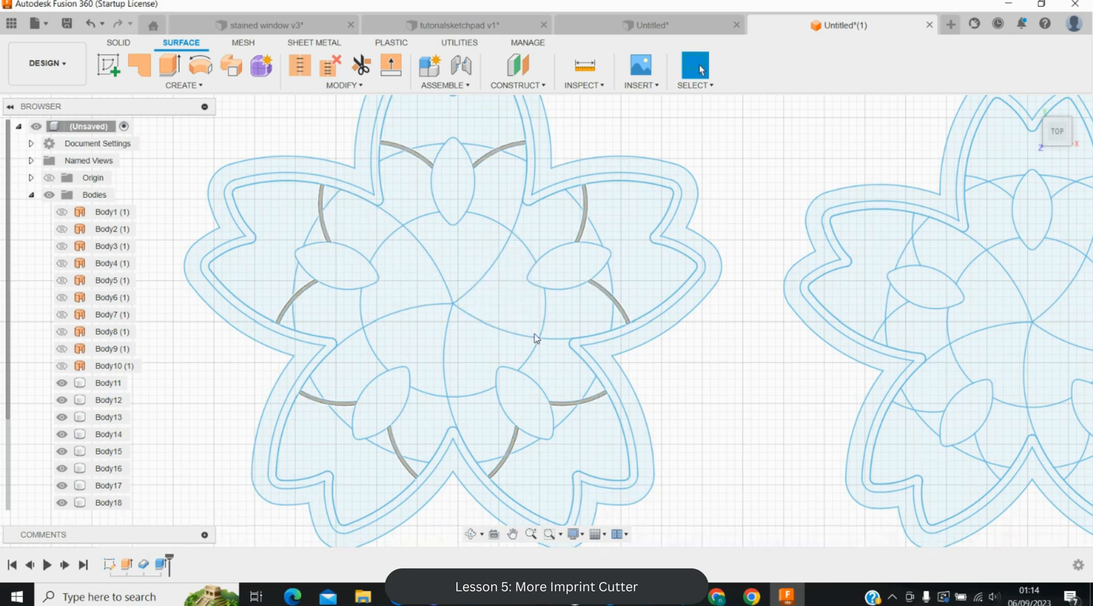
- Try to surface-extrude the five curved lines radiating from the first upper-row flower's centre by 10 mm as new bodies
left_click(170, 65)
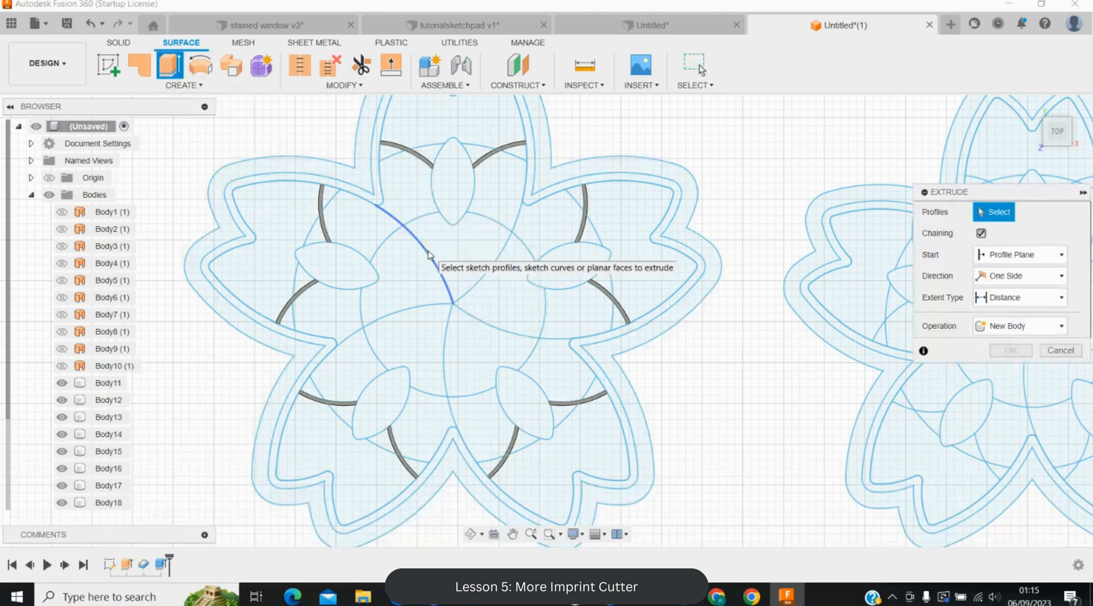
left_click(485, 277)
left_click(475, 310)
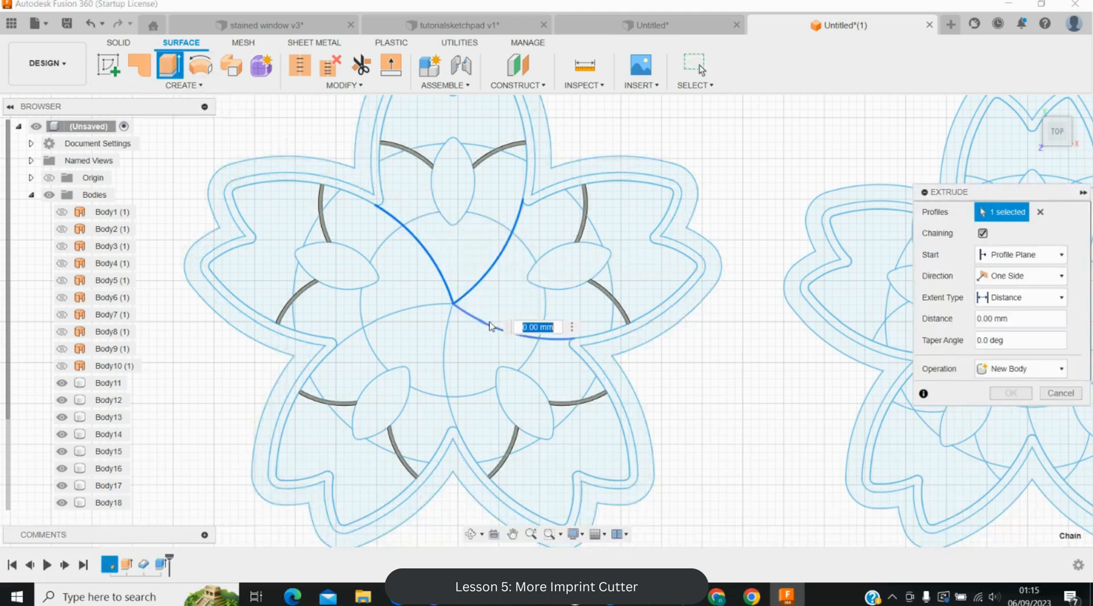
left_click(444, 349)
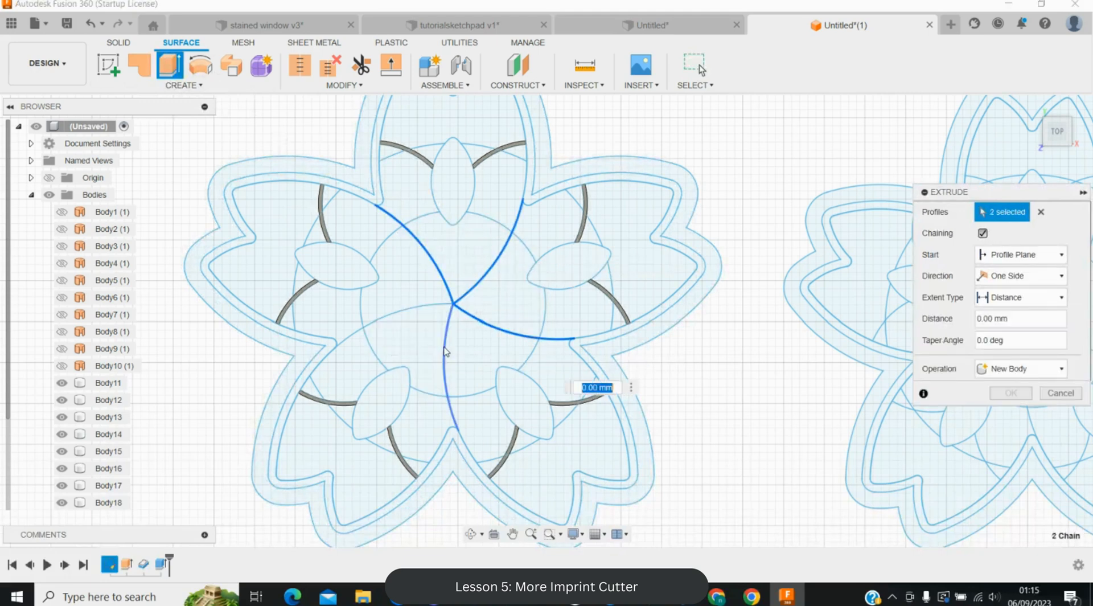
left_click(397, 320)
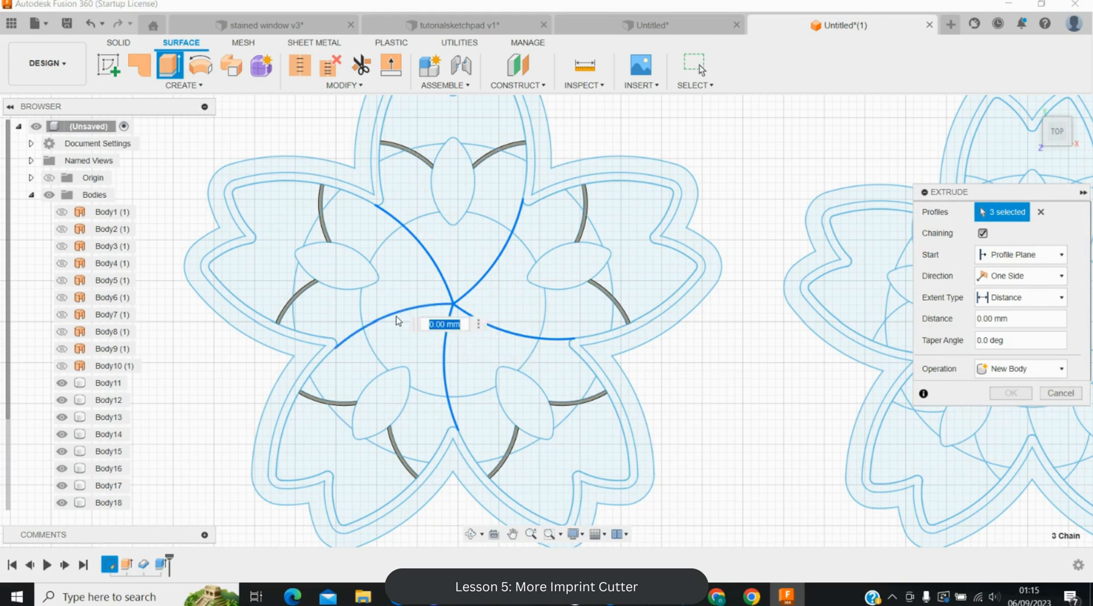
type("10")
key("Return")
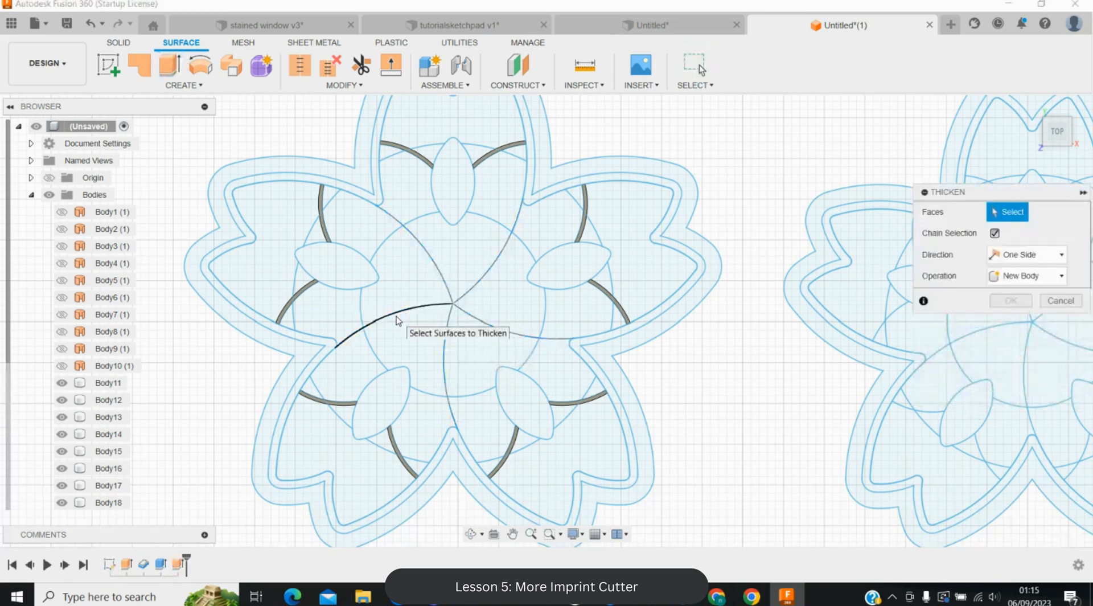
left_click(389, 316)
key("BackSpace")
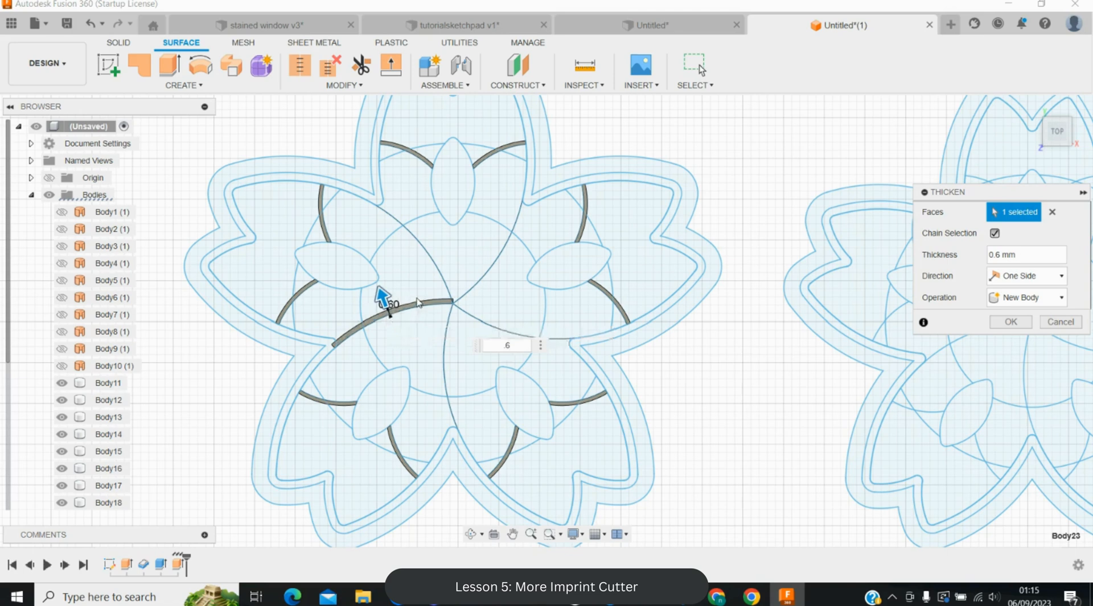
key("Escape")
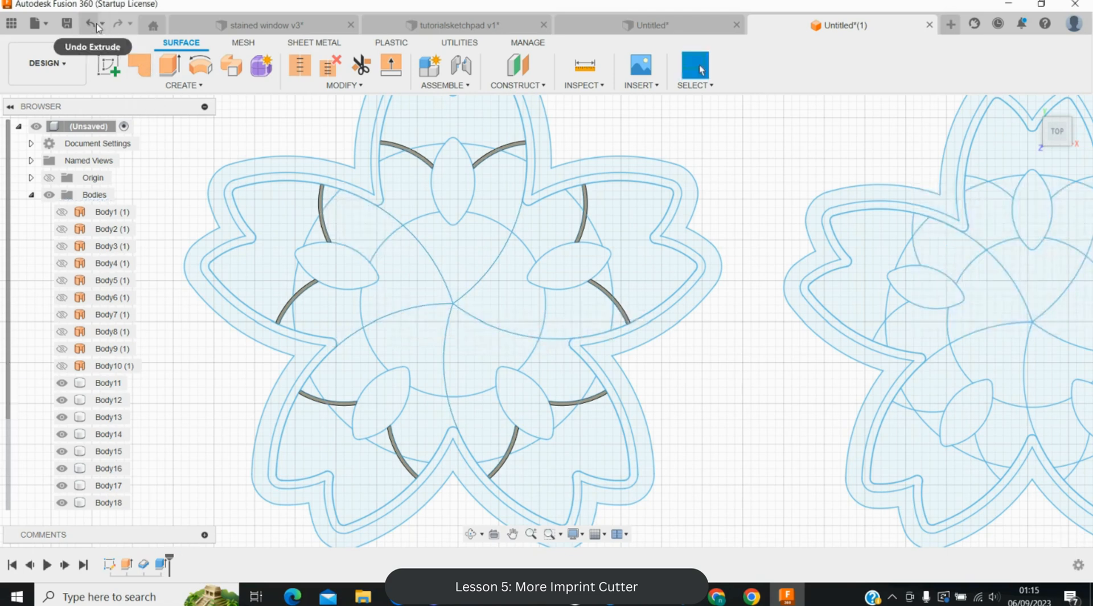
- Undo the last extrude and thicken, and thicken all ten small arc surfaces by 0.6 mm on one side as new bodies
left_click(92, 24)
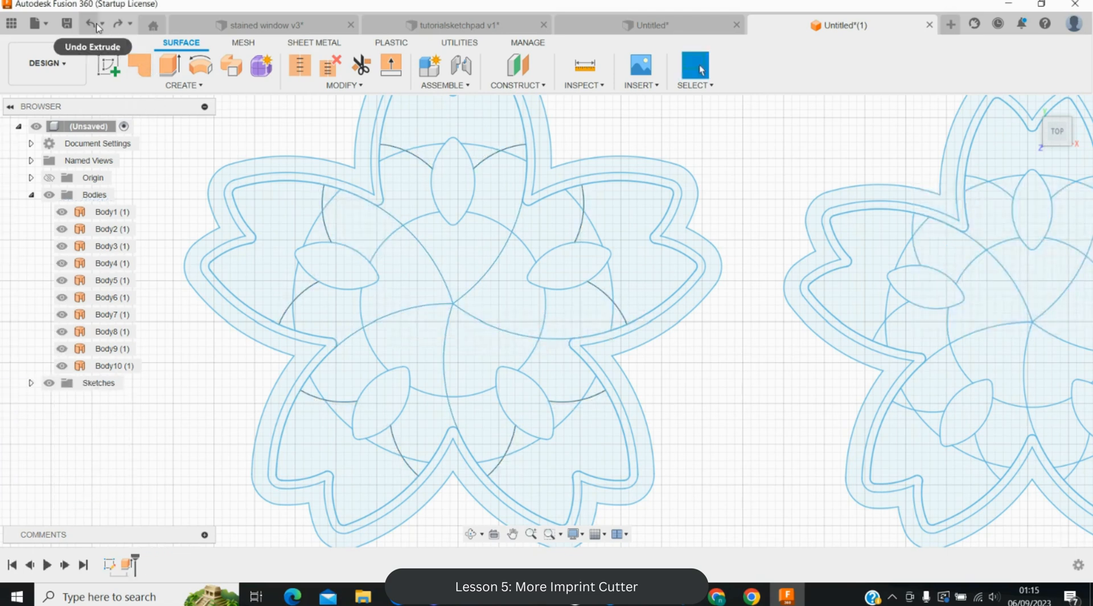
key("t")
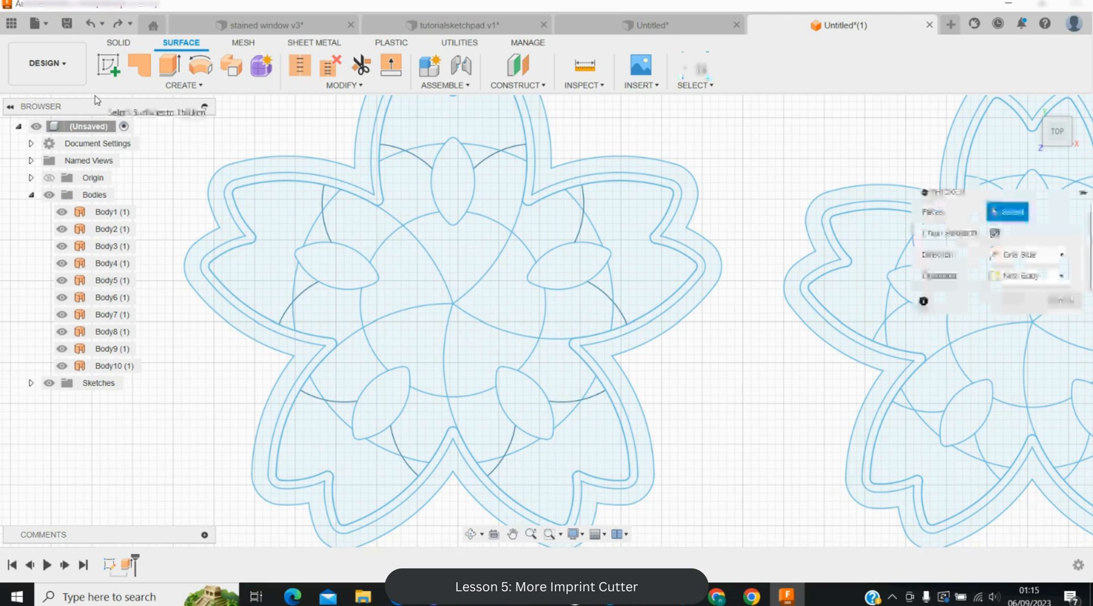
left_click(105, 222)
type(".6")
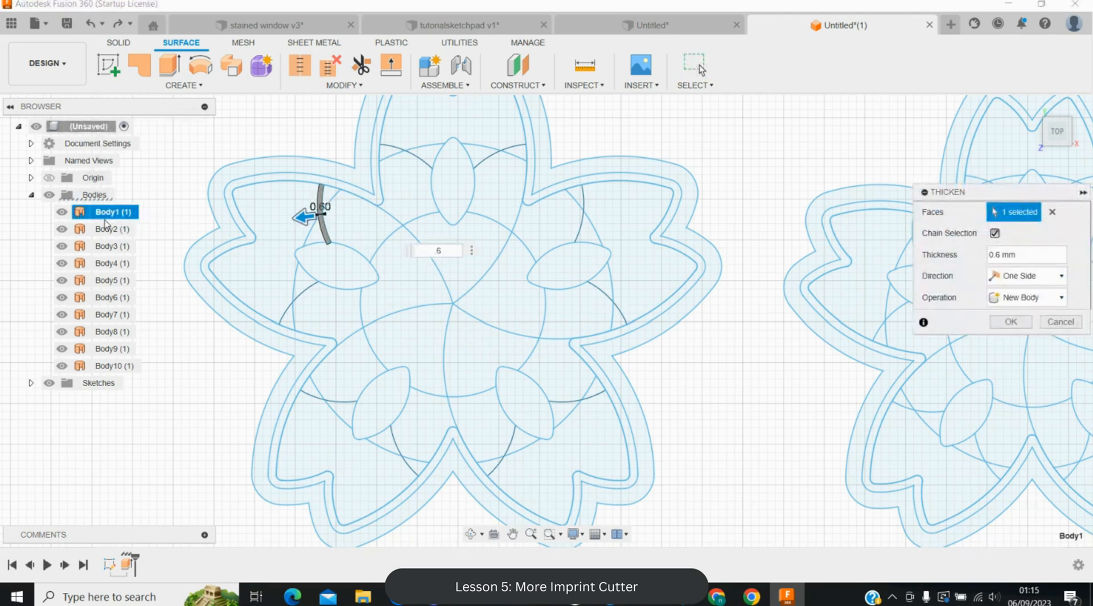
left_click(105, 230)
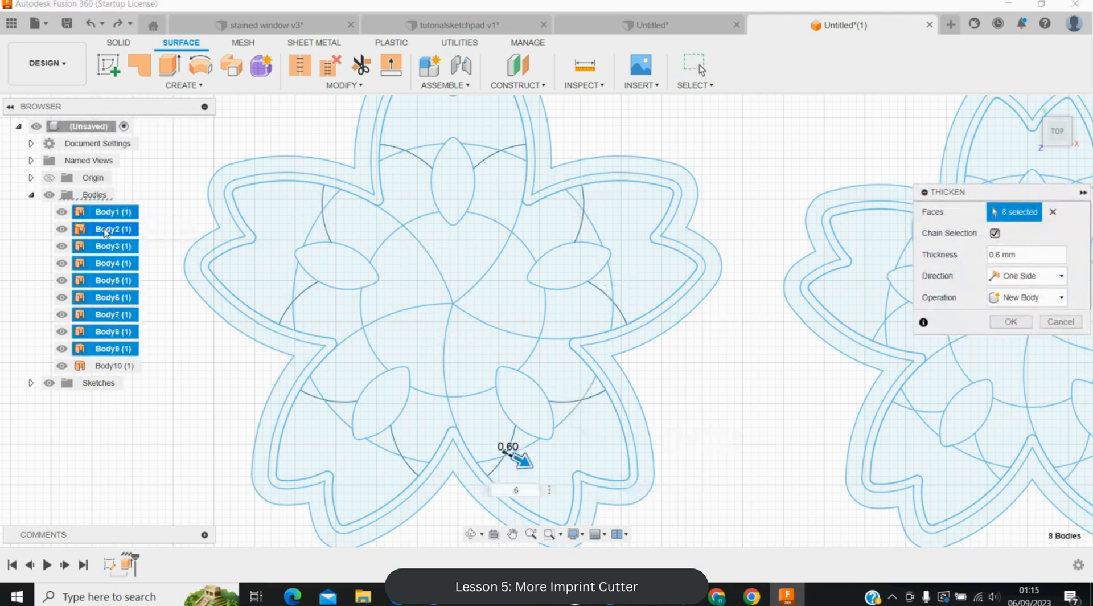
key("Return")
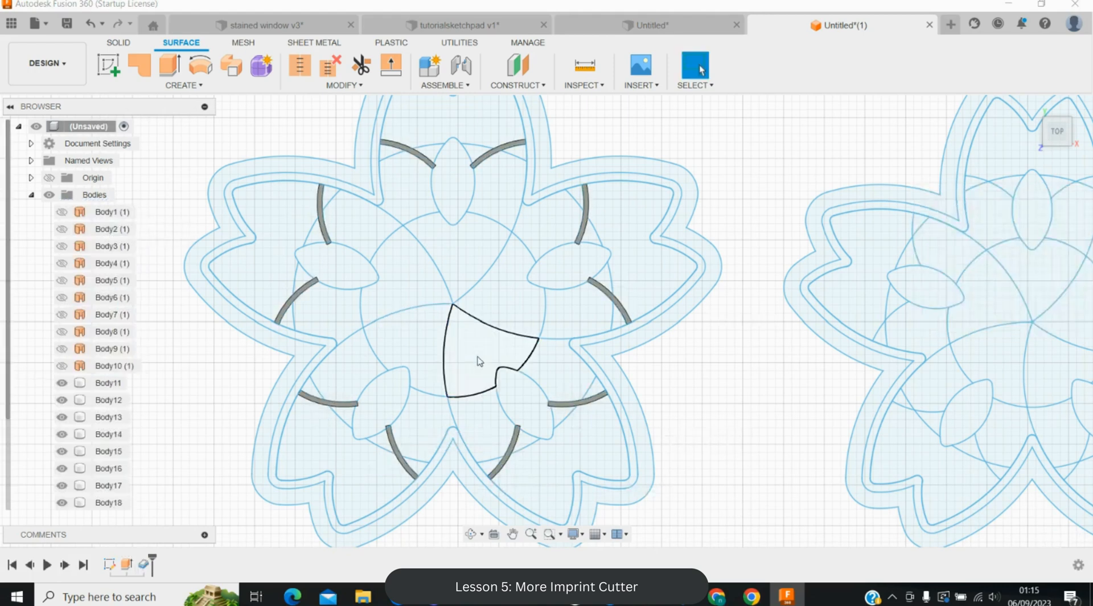
- Extrude the flower's narrow inner outline wall and the five leaf-shaped profiles 12 mm as new bodies
key("e")
left_click(333, 348)
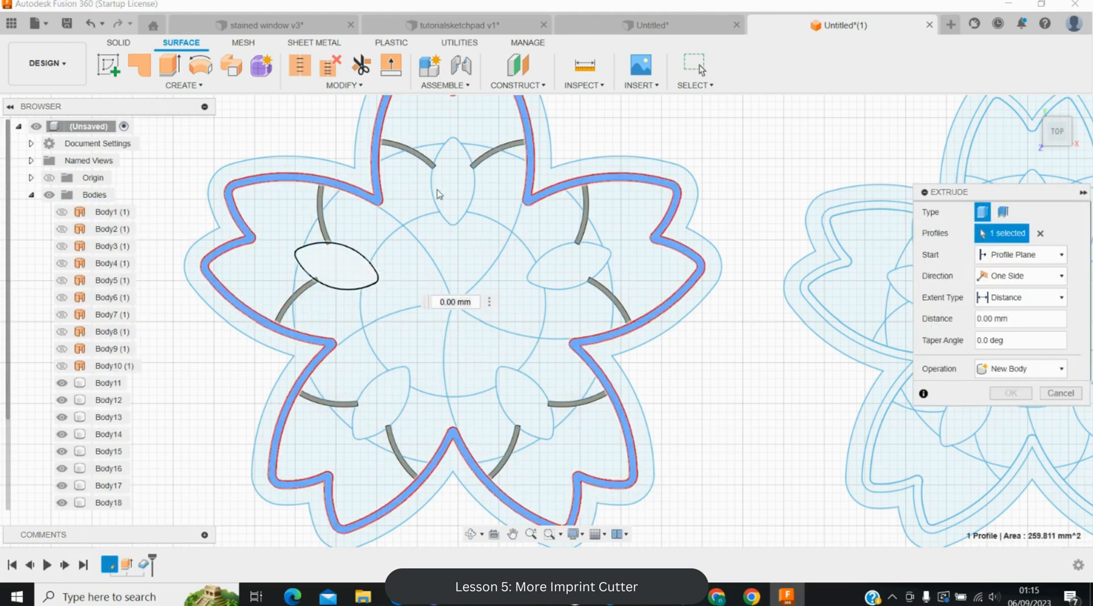
left_click(339, 267)
left_click(453, 194)
left_click(553, 278)
left_click(524, 401)
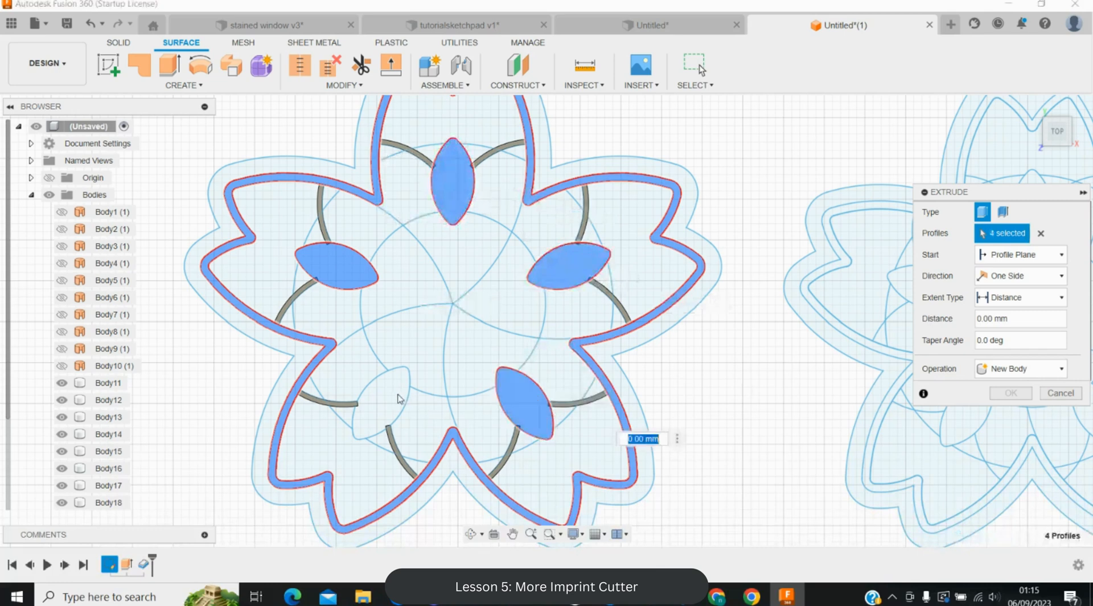
left_click(393, 401)
type("12")
key("Return")
key("Return")
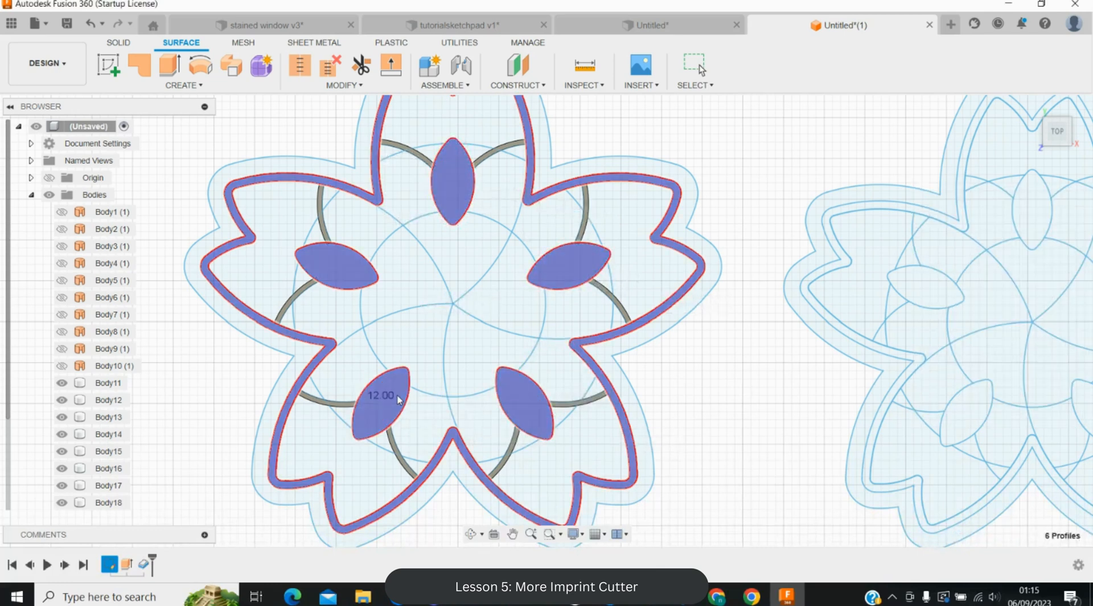
- Extrude the five curved lines radiating from the flower's centre 10.5 mm as surfaces
left_click(169, 65)
left_click(443, 276)
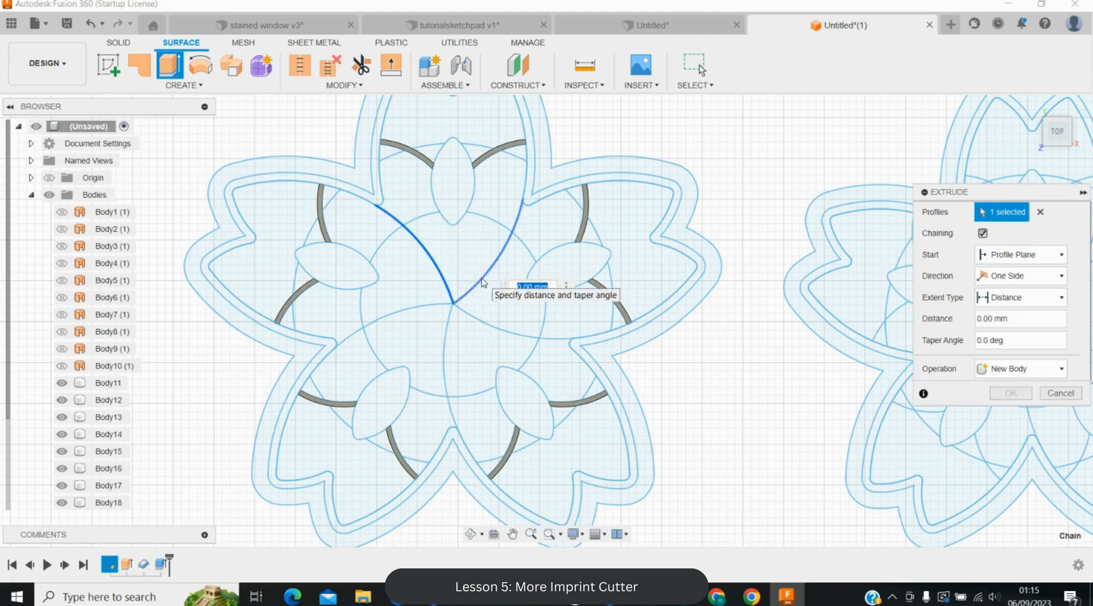
left_click(477, 320)
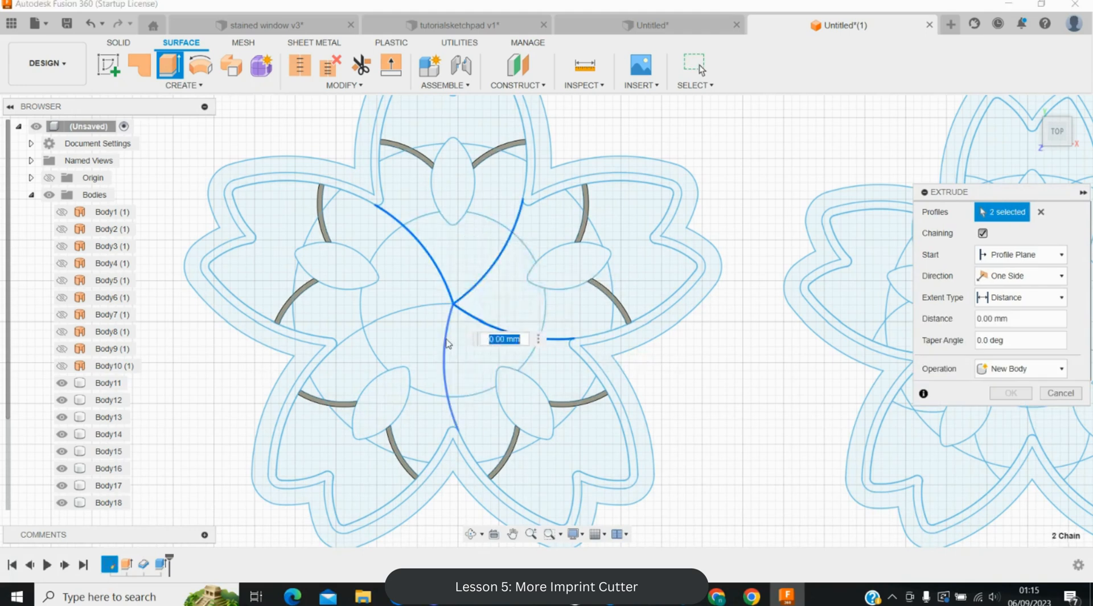
left_click(413, 314)
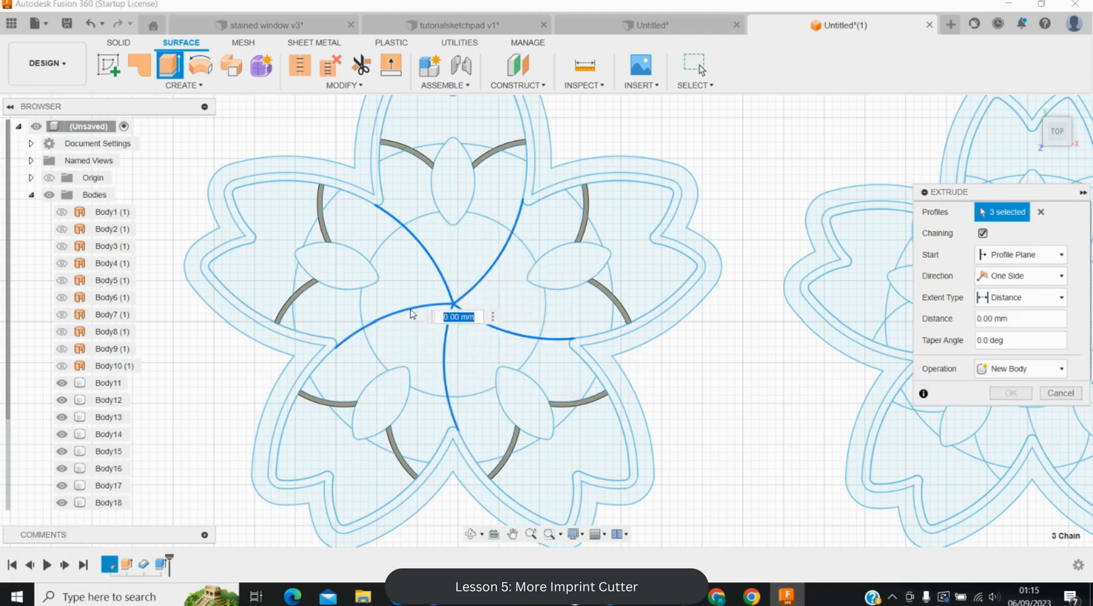
type("10.5")
key("Return")
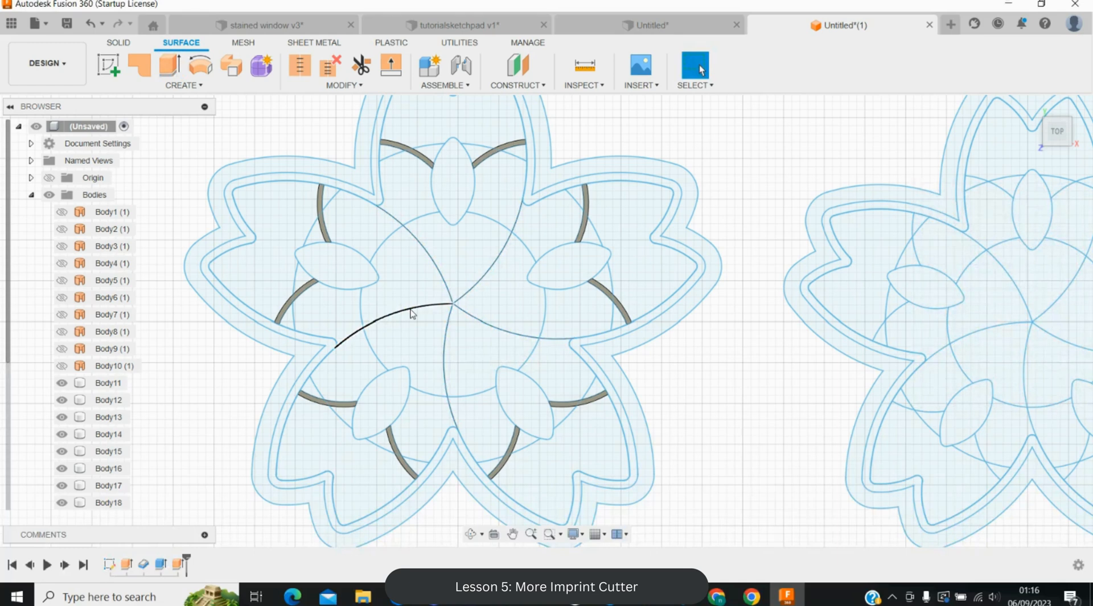
- Try to thicken the central curve surfaces together by 0.6 mm, then cancel and undo their surface extrusion
left_click(407, 312)
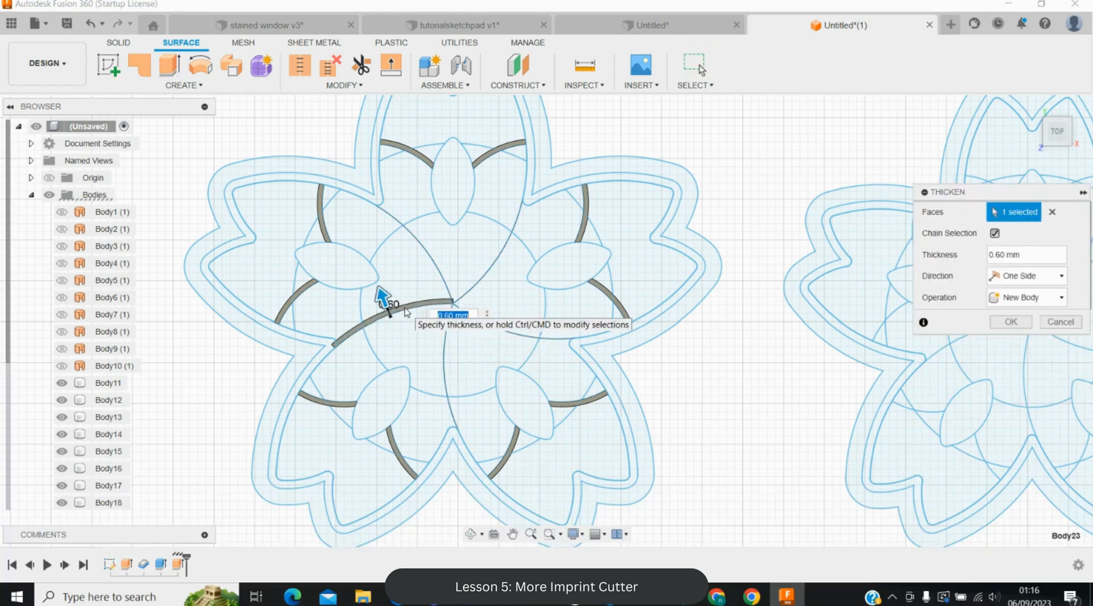
left_click(433, 269)
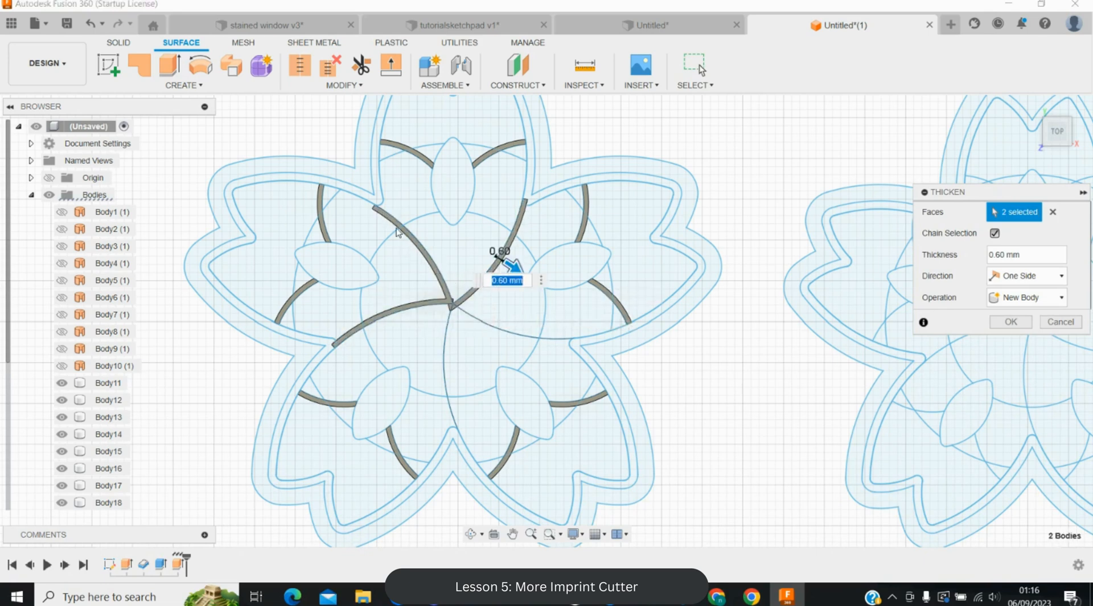
left_click(425, 255)
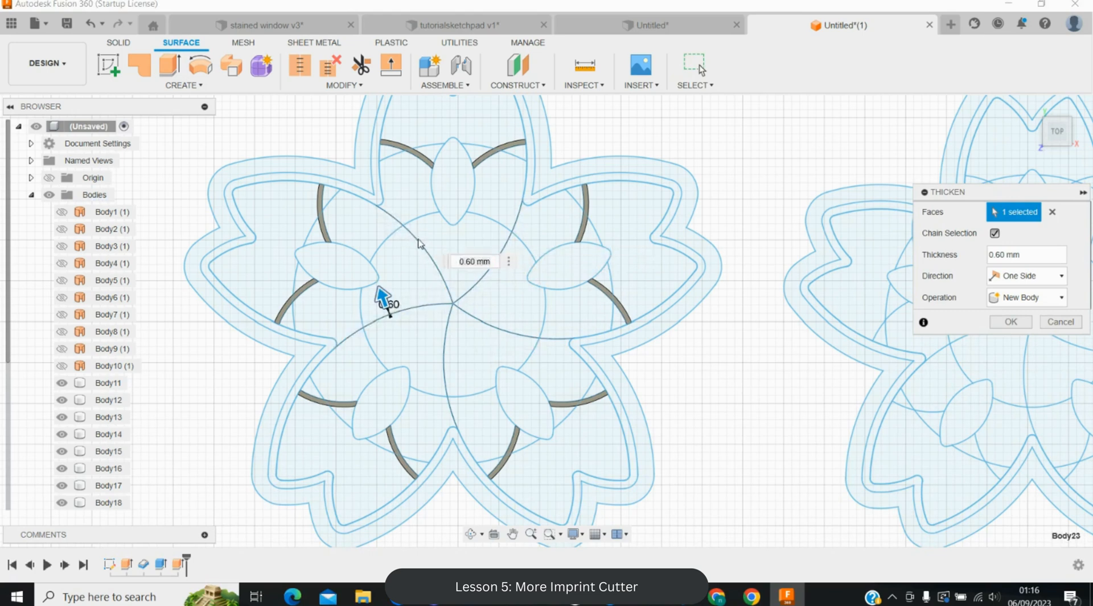
left_click(418, 243)
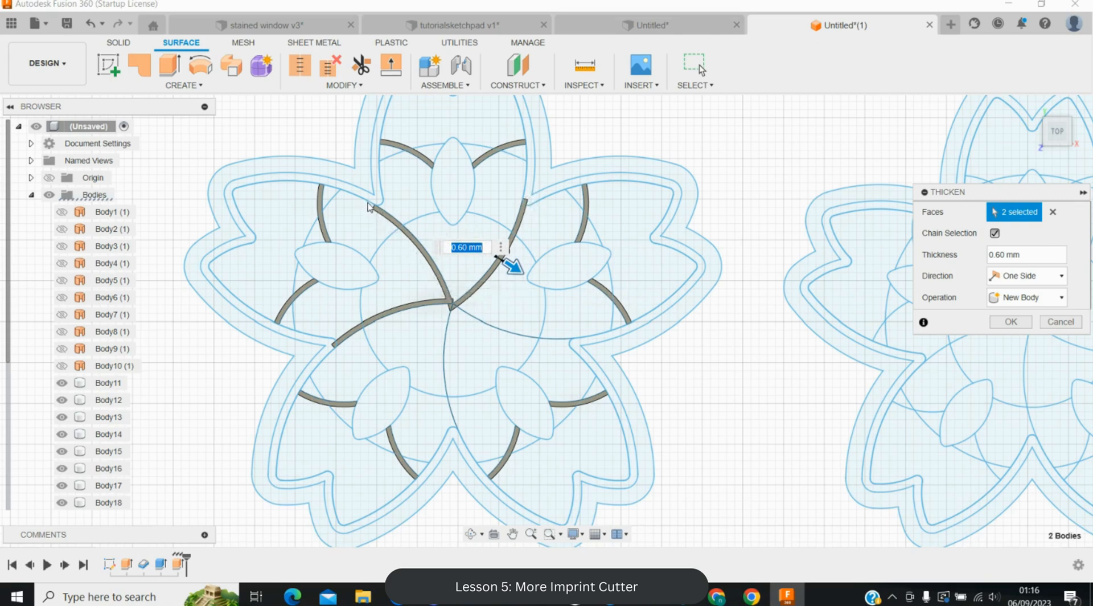
key("Escape")
left_click(90, 23)
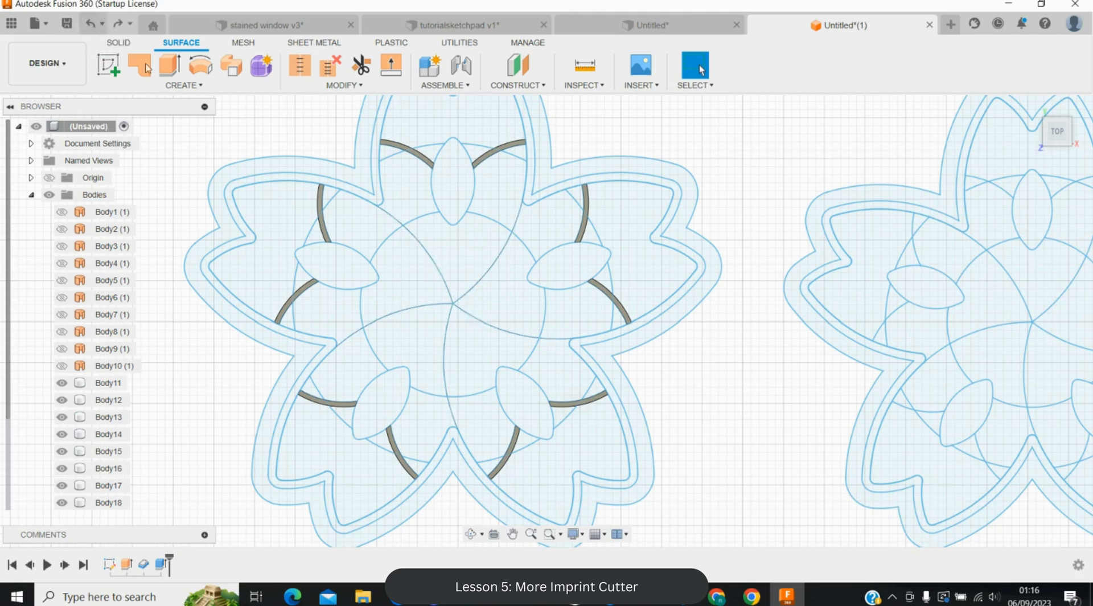
- Extrude the lower-left central curve of the flower as a surface and thicken it 0.6 mm as a new body
left_click(170, 63)
left_click(417, 305)
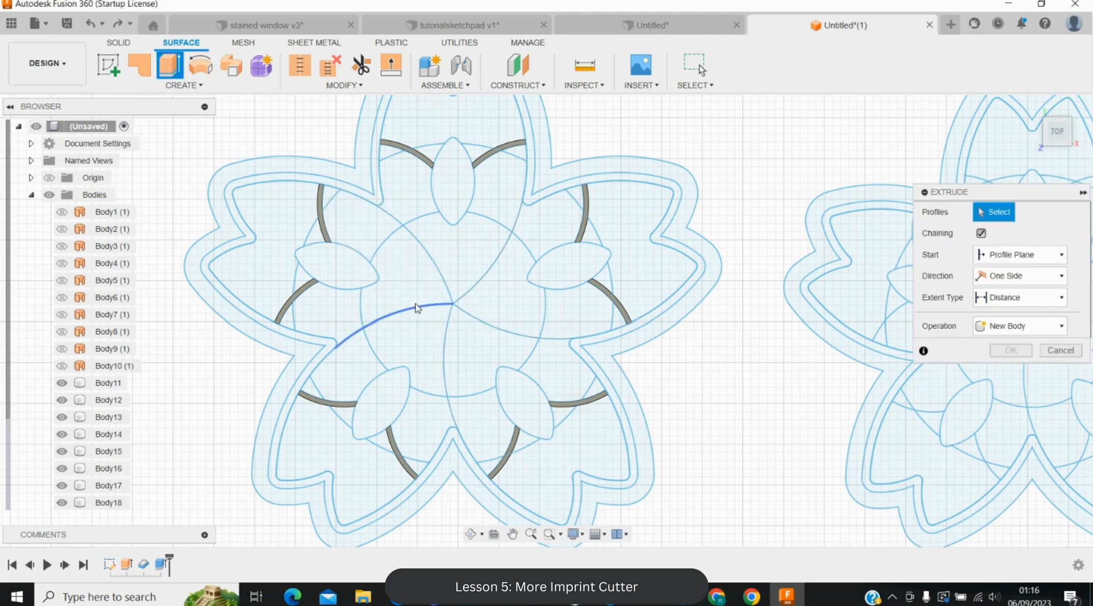
key("Return")
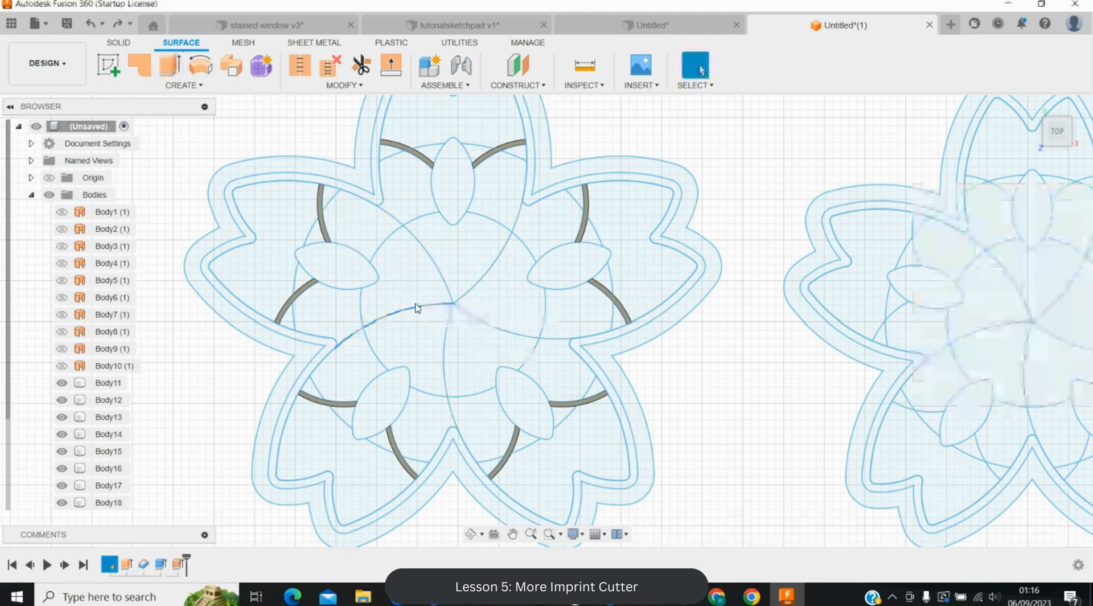
key("t")
left_click(405, 309)
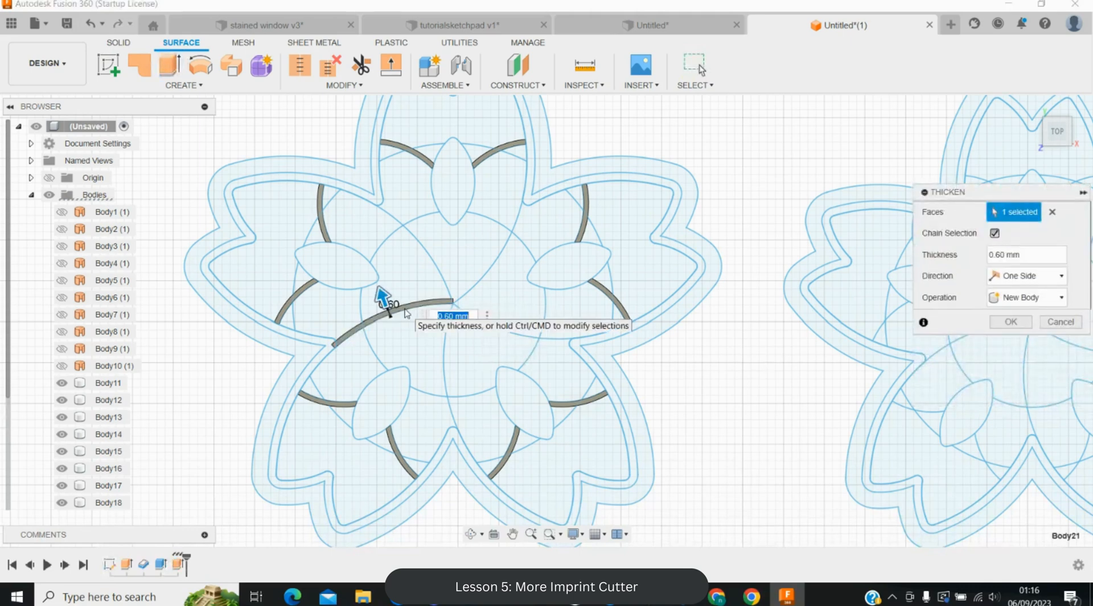
key("Return")
- Extrude the upper-left curve from the flower's centre 10.5 mm as a surface
left_click(170, 65)
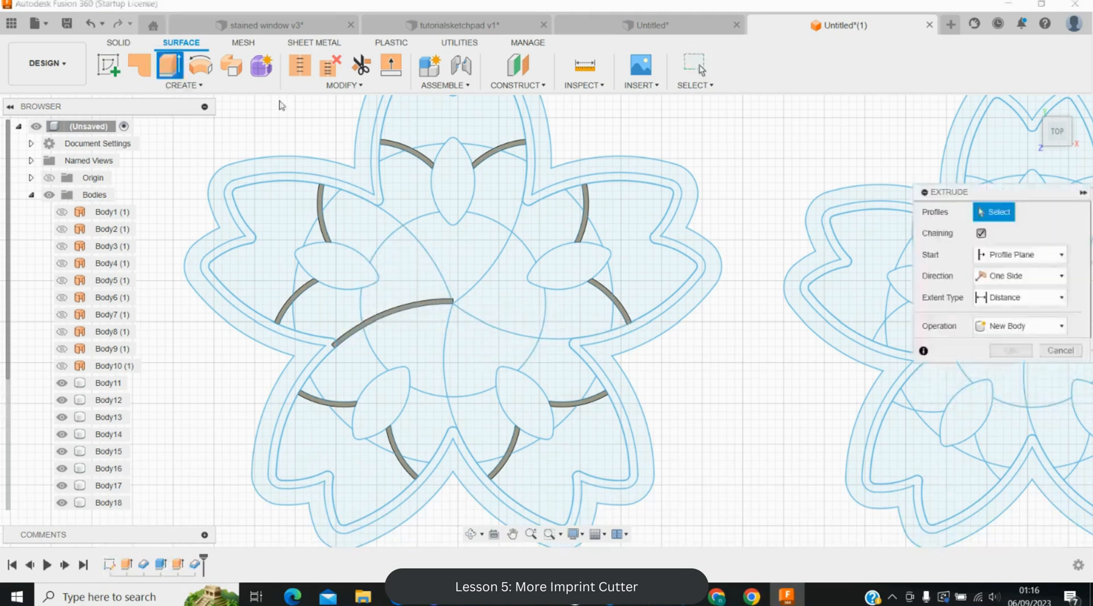
left_click(431, 269)
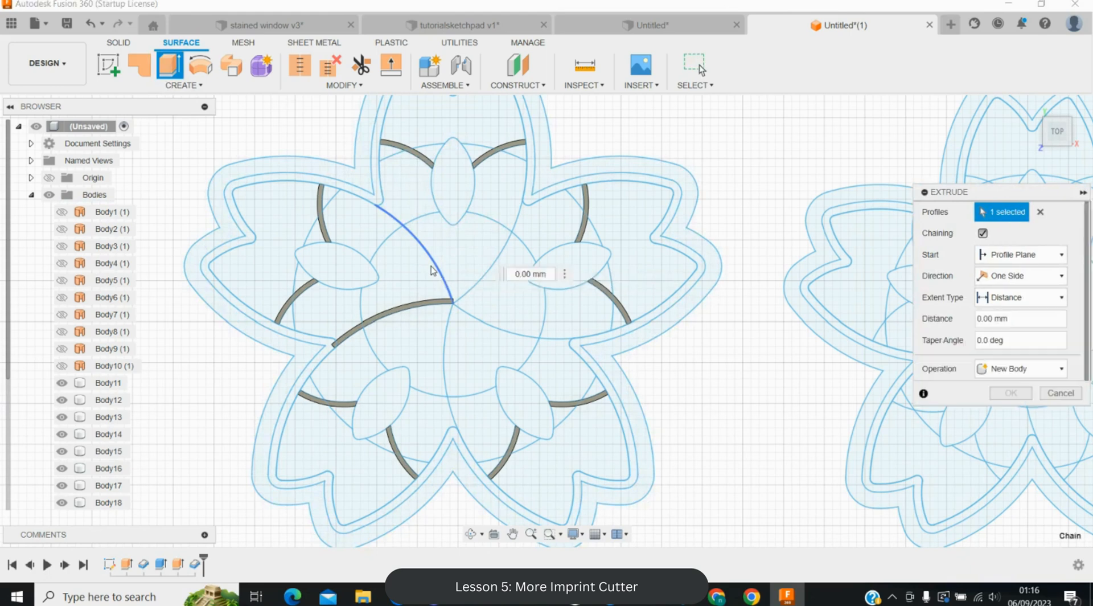
type("10")
key("Return")
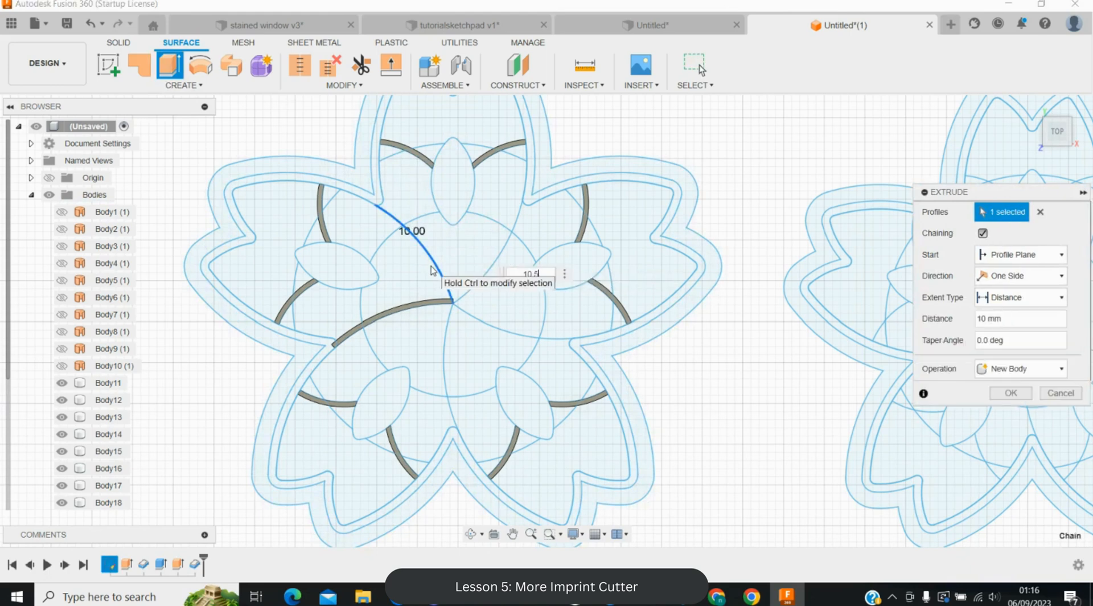
- Thicken the upper-left central curve surface by 0.6 mm on one side using the Join operation
key("t")
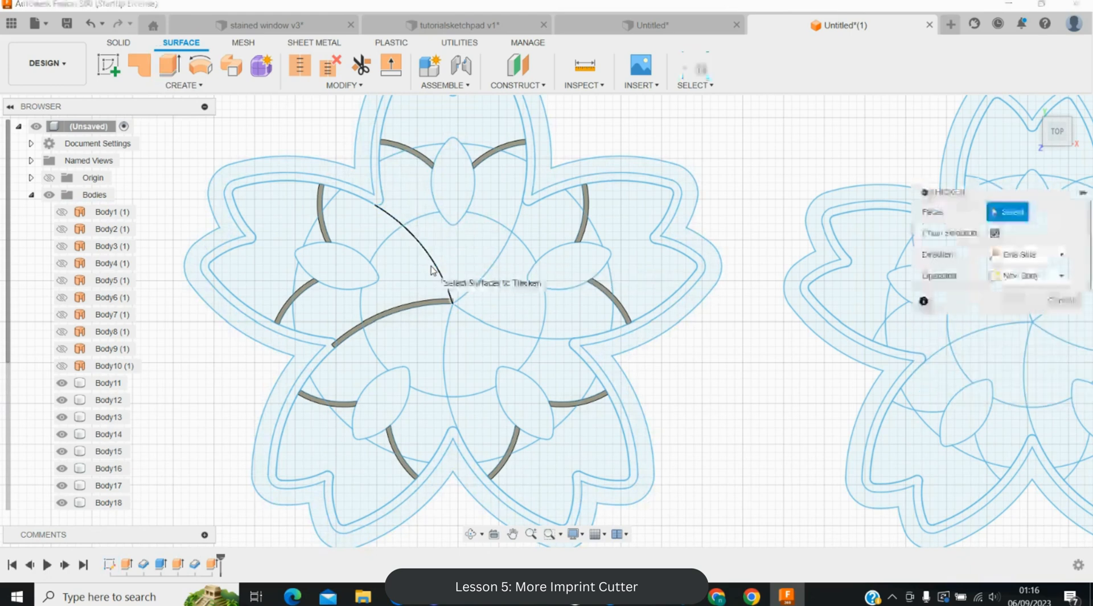
left_click(438, 268)
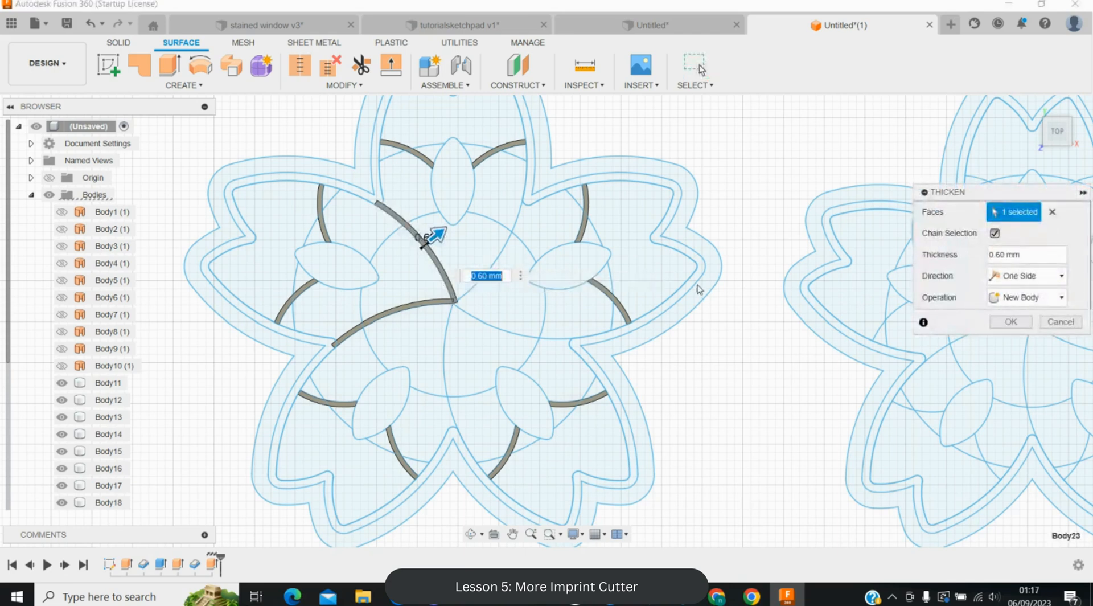
left_click(1012, 278)
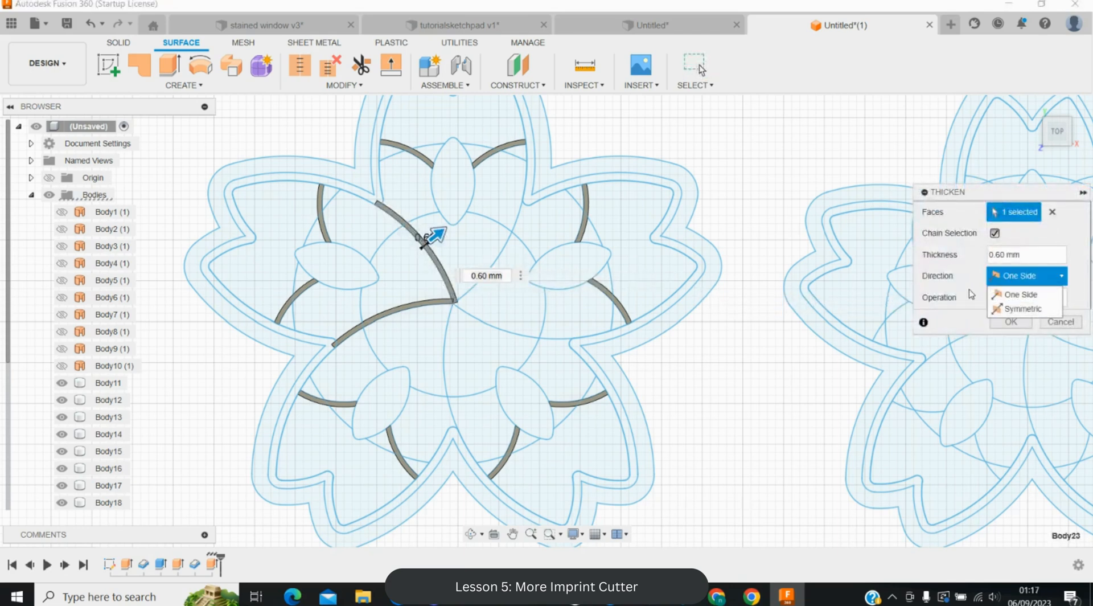
left_click(1019, 295)
left_click(1028, 297)
left_click(1006, 315)
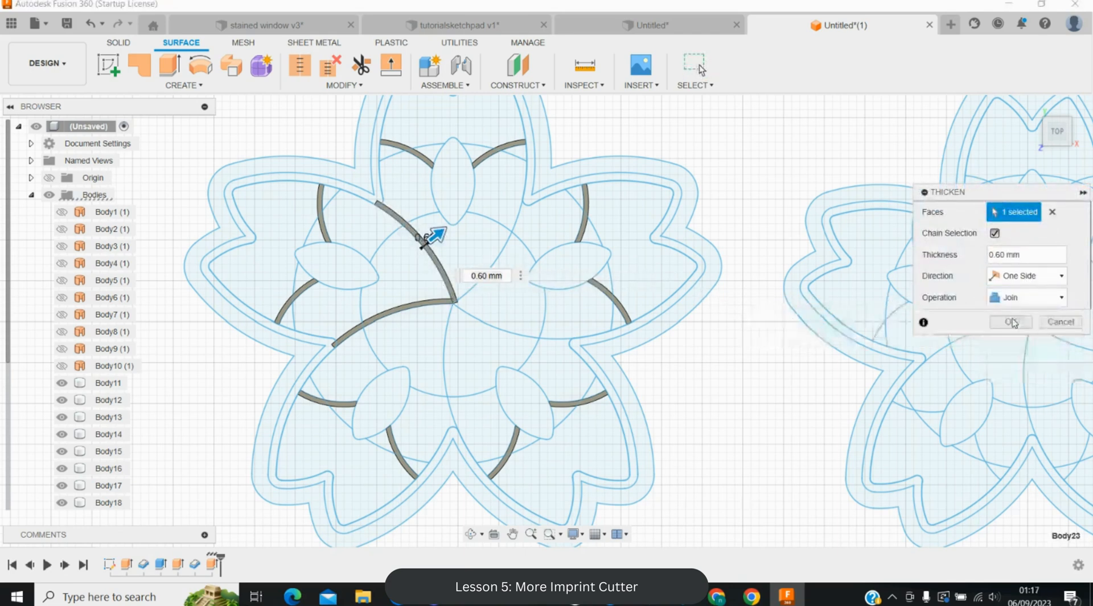
left_click(1007, 320)
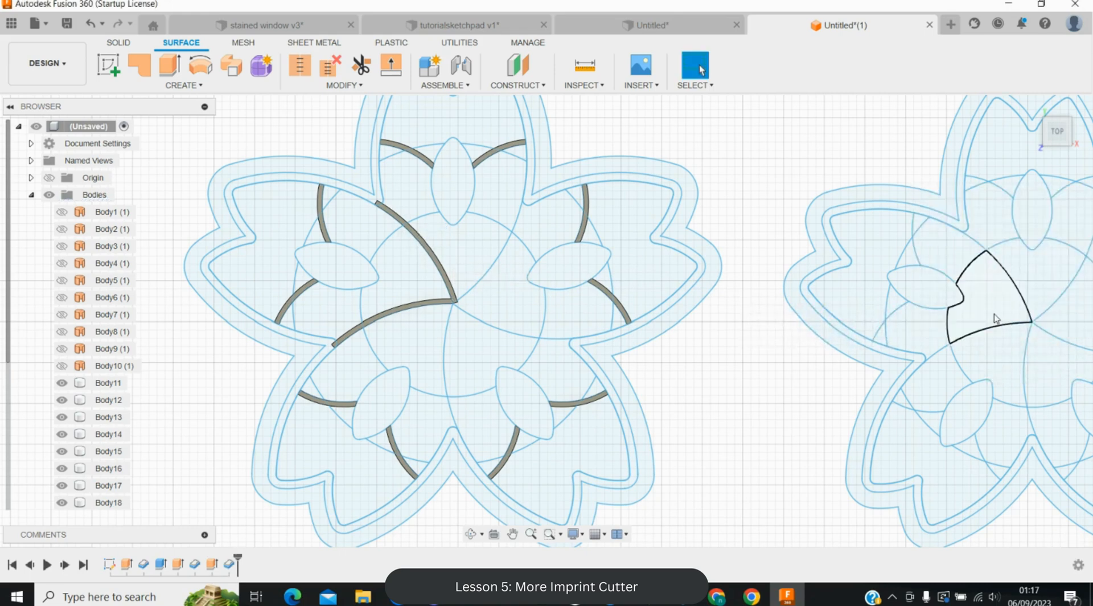
- Extrude the upper-right central curve as a surface and thicken it 0.6 mm on one side with the Join operation
left_click(169, 65)
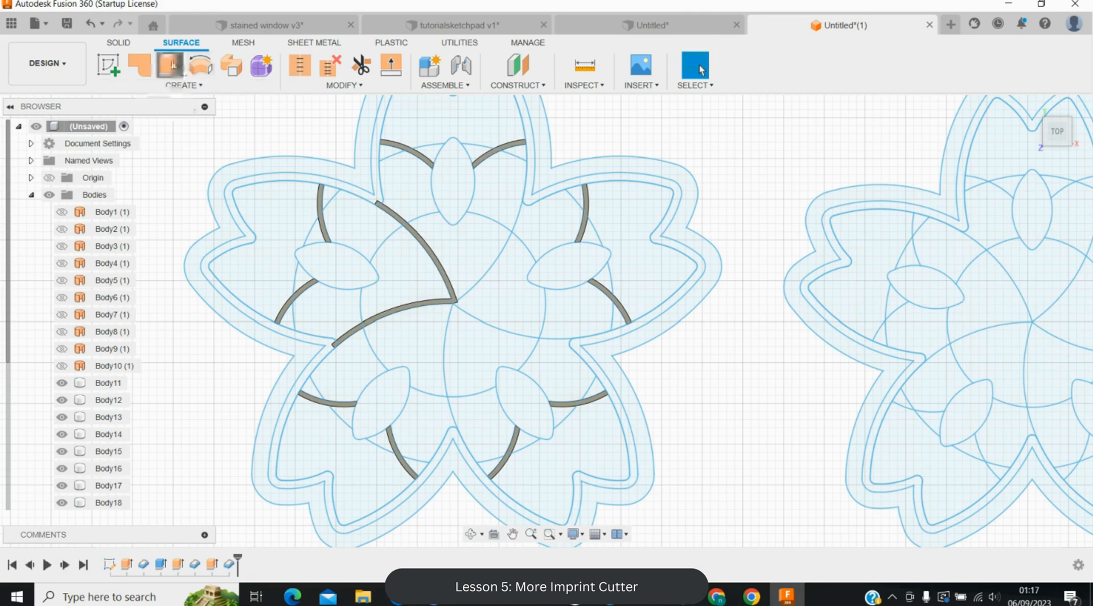
left_click(489, 266)
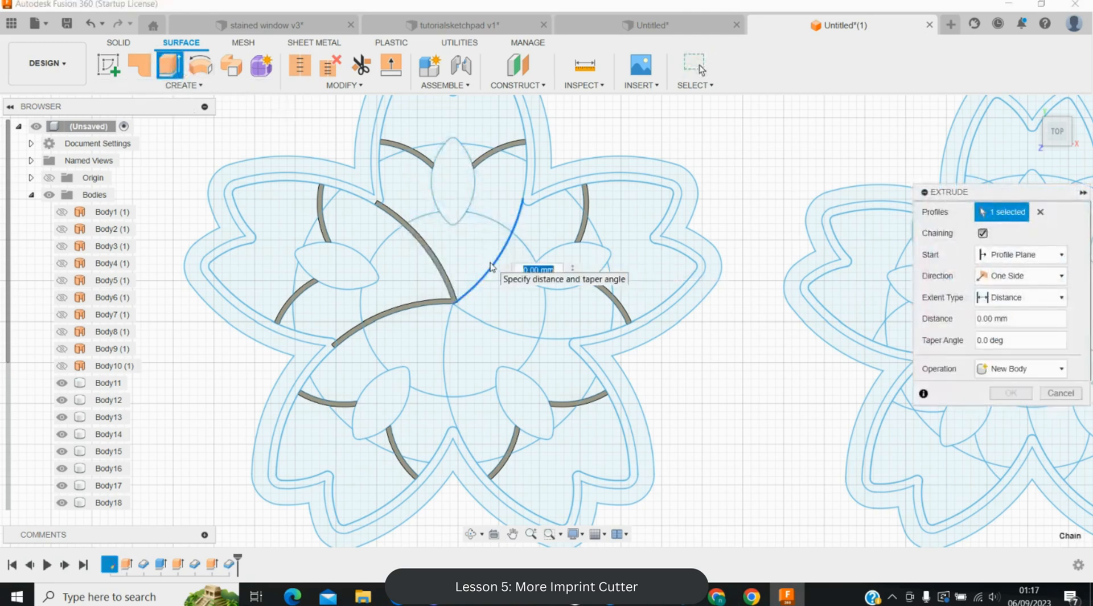
key("Return")
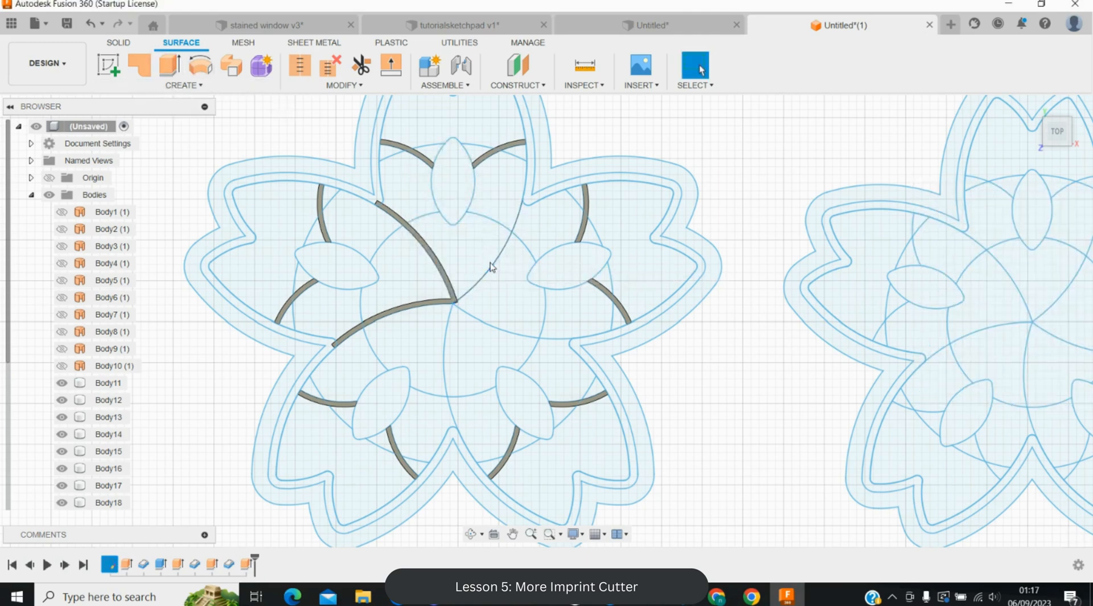
key("t")
left_click(490, 271)
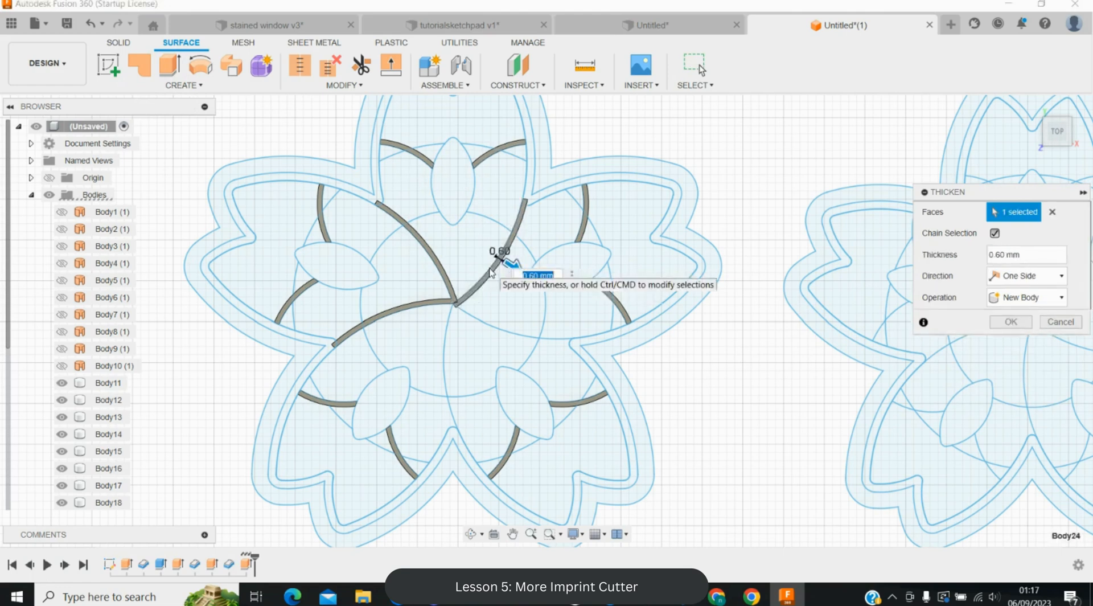
left_click(1025, 297)
left_click(1010, 317)
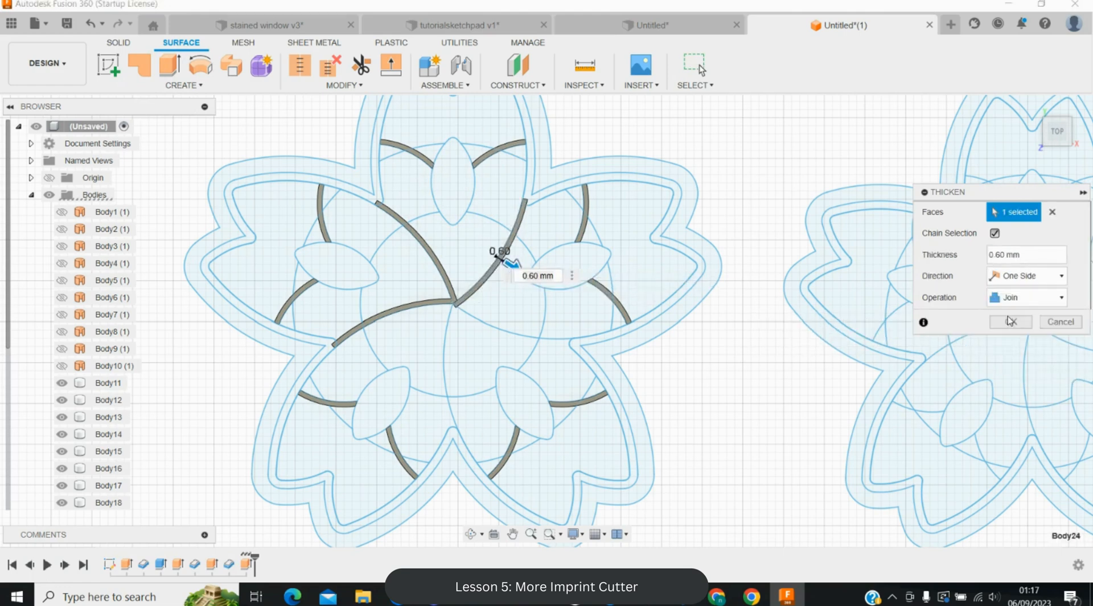
left_click(1011, 322)
- Extrude the lower-right central curve of the flower as a surface and thicken it 0.6 mm on one side with the Join operation
left_click(170, 65)
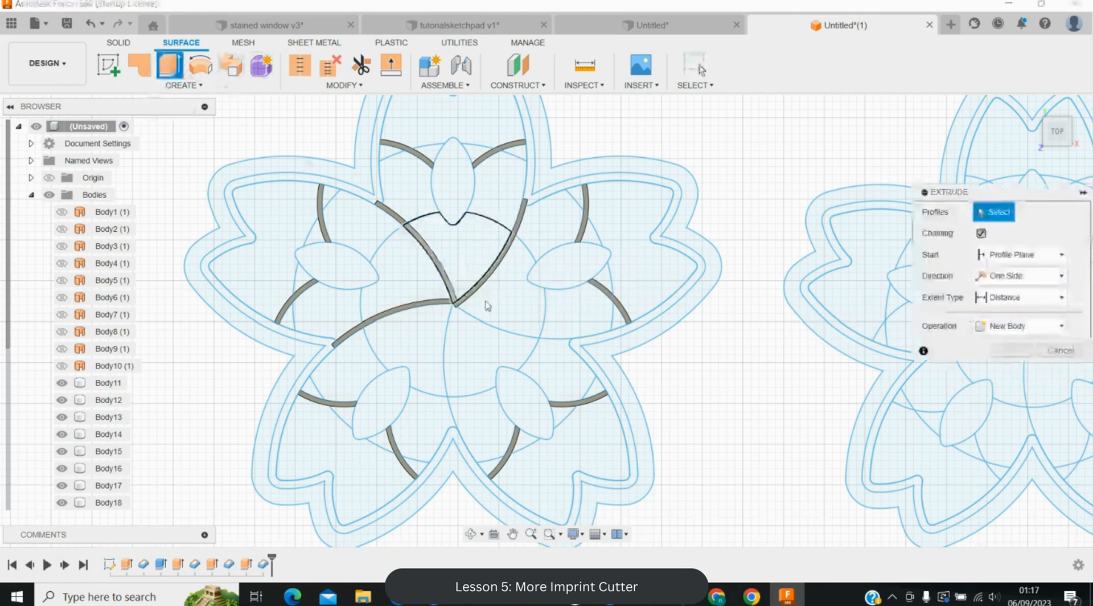
left_click(487, 327)
type("10")
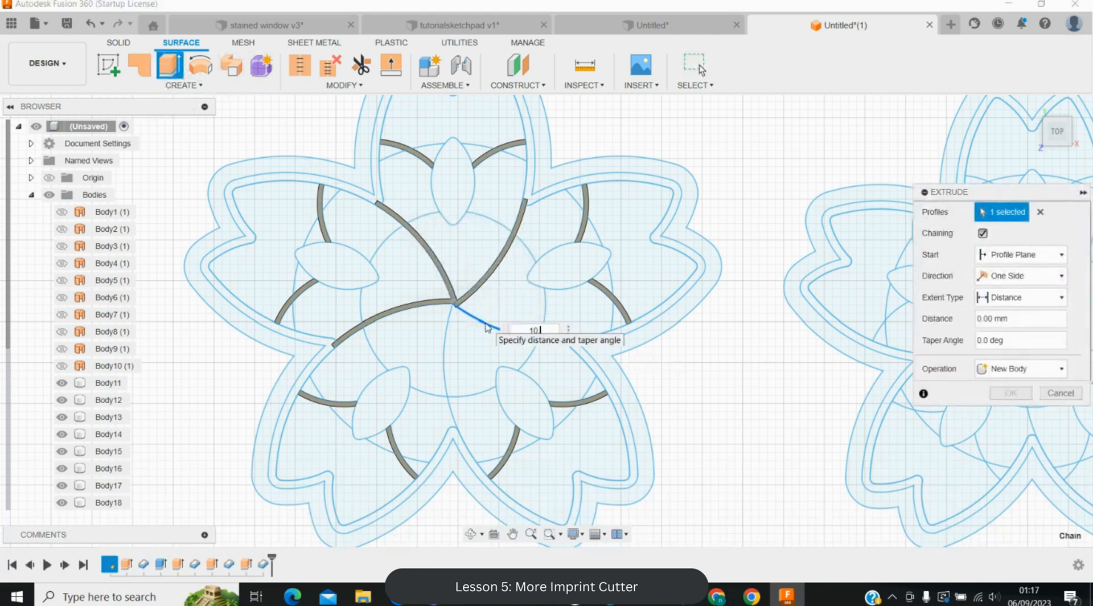
key("Return")
key("t")
left_click(491, 326)
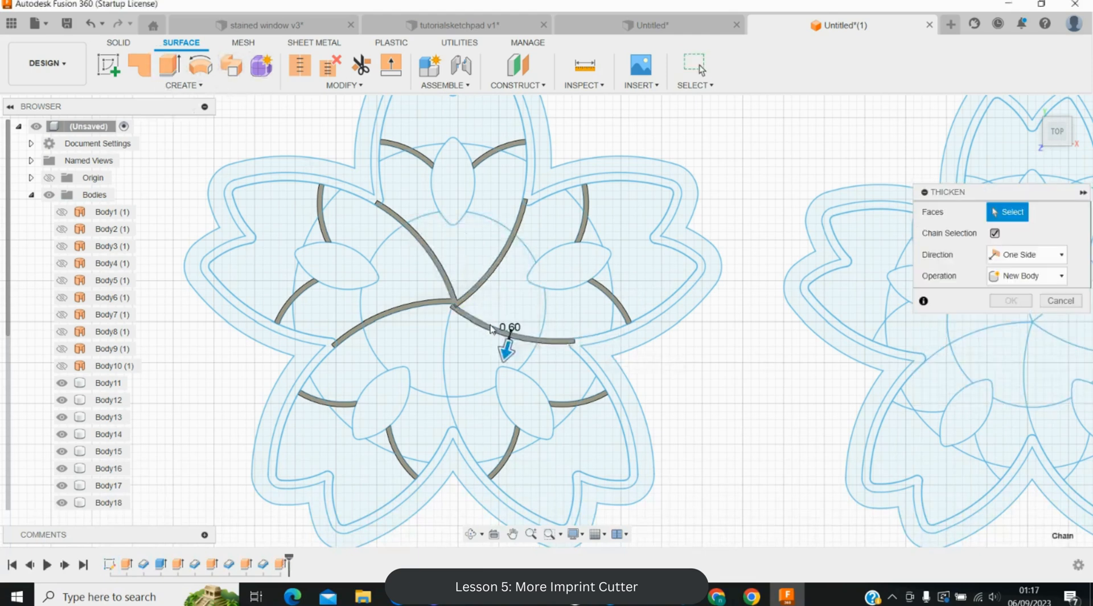
left_click(1019, 297)
left_click(1013, 312)
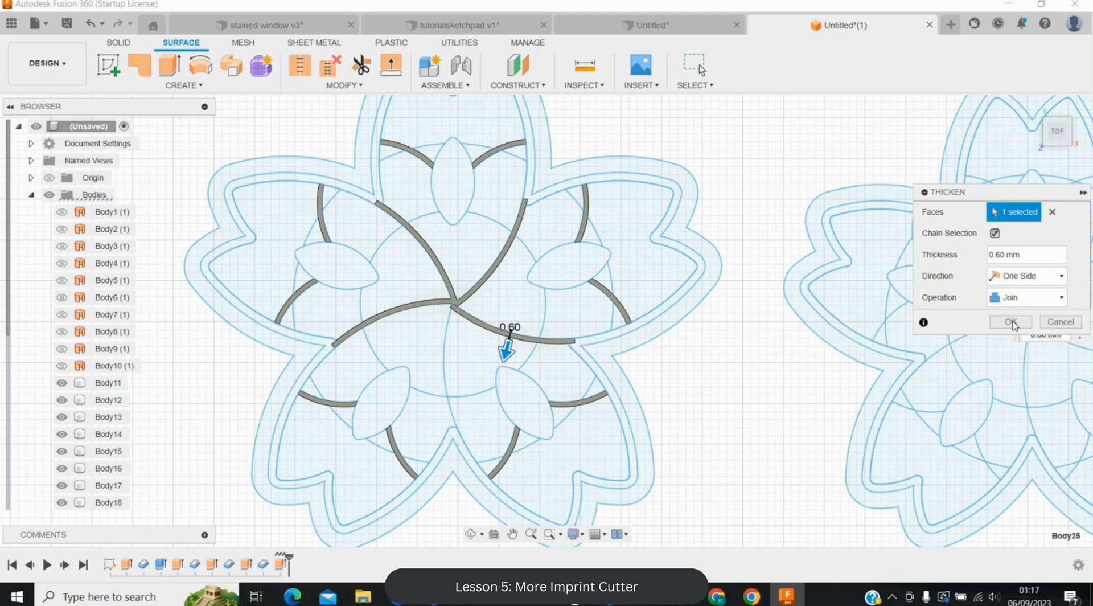
left_click(1011, 322)
- Extrude the bottom central curve 10.5 mm as a surface and thicken it 0.6 mm on one side using Join
key("e")
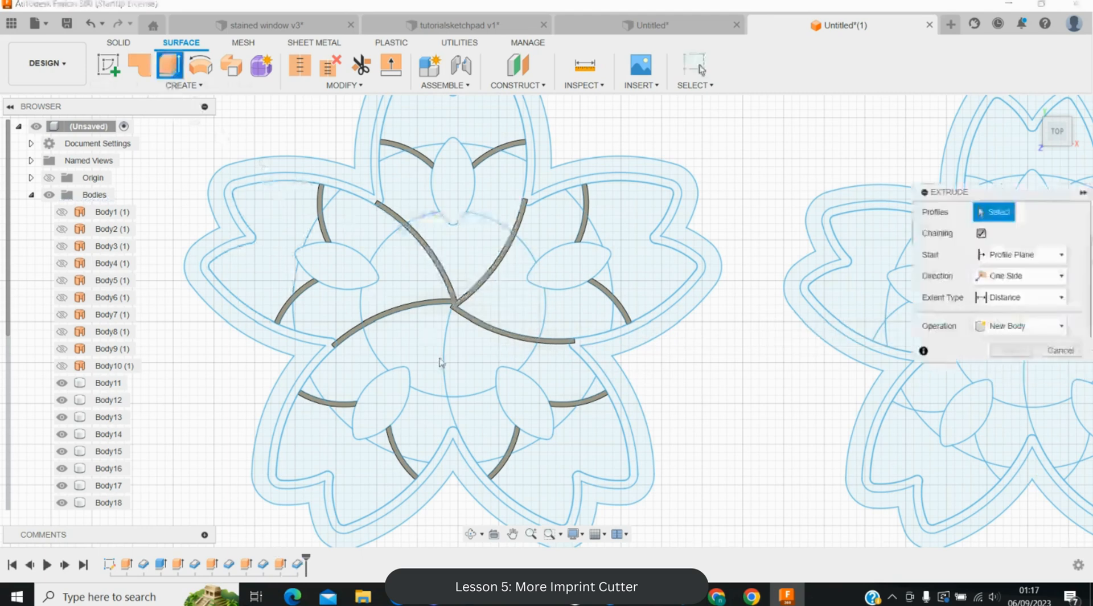
left_click(445, 370)
type("10.5")
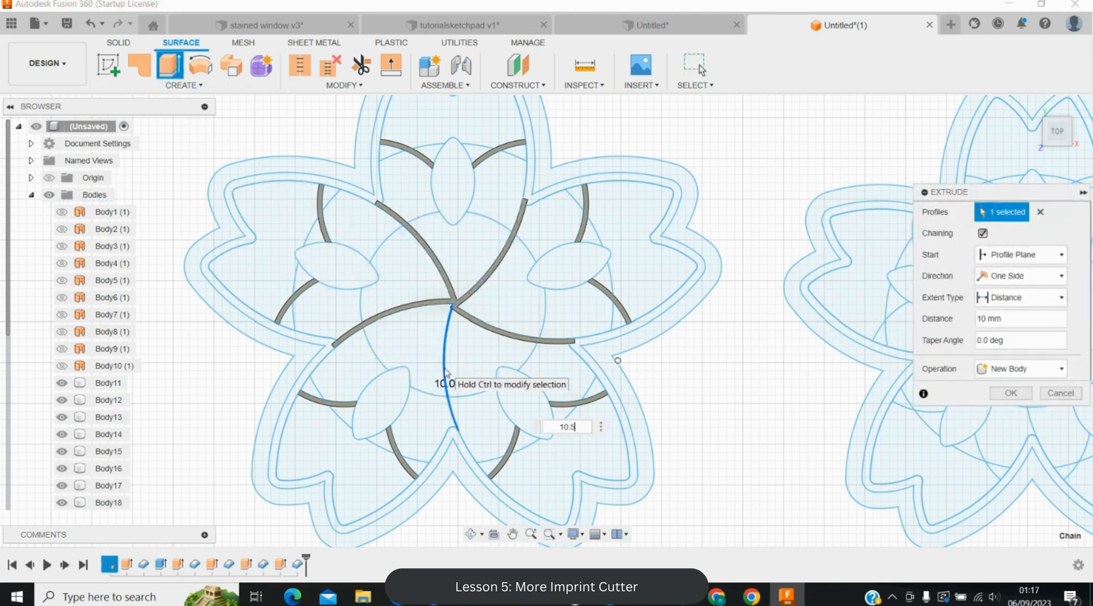
key("Return")
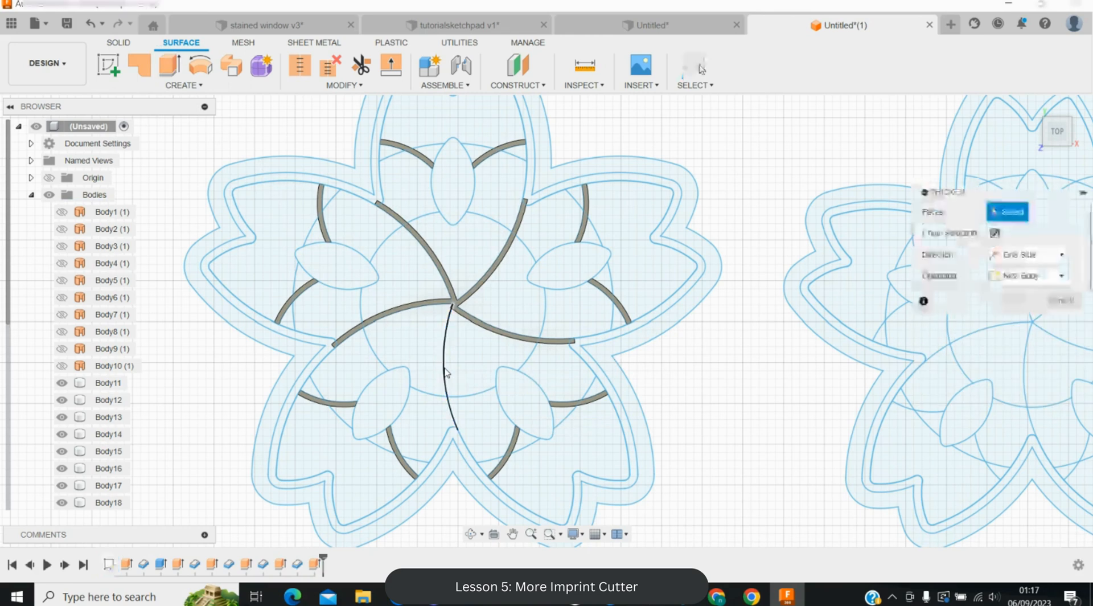
left_click(446, 371)
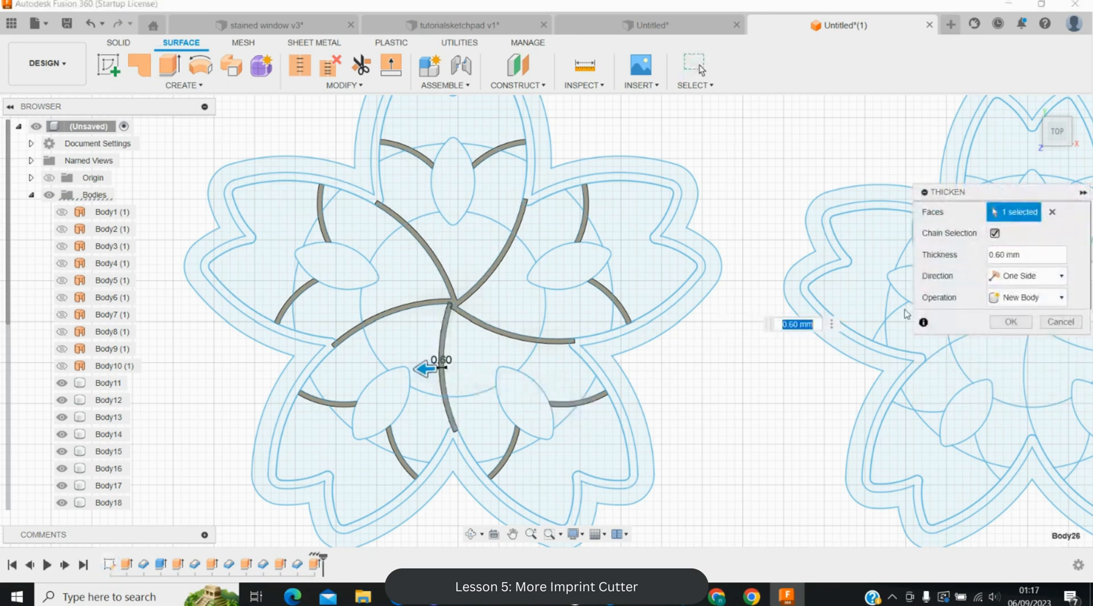
left_click(1025, 297)
left_click(1018, 315)
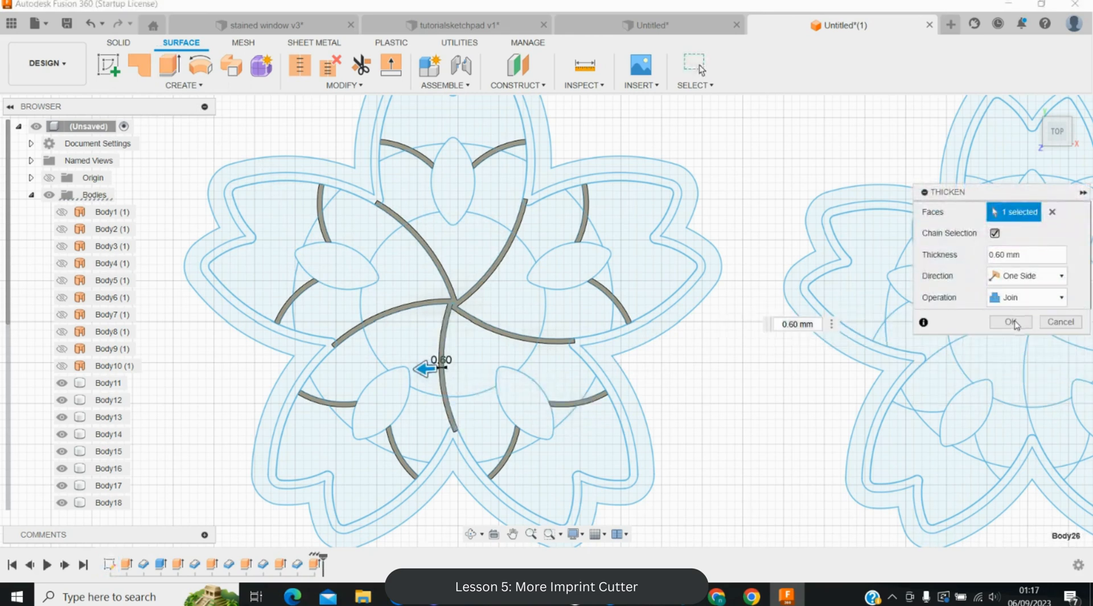
left_click(1010, 322)
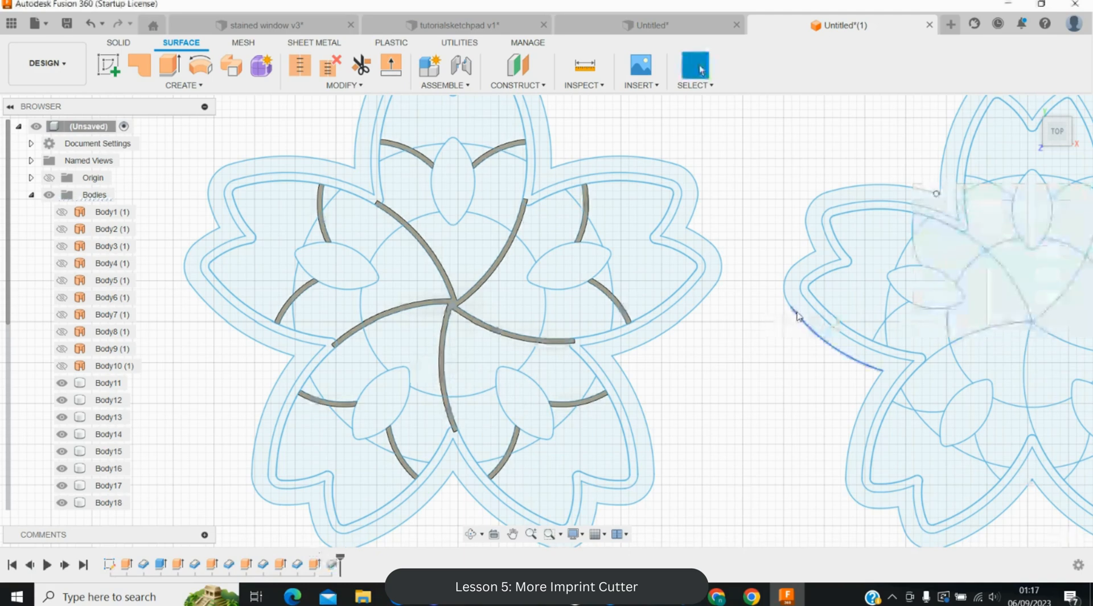
- Extrude the five leaf-shaped profiles around the flower's centre together as surfaces
scroll(322, 348, "up", 8)
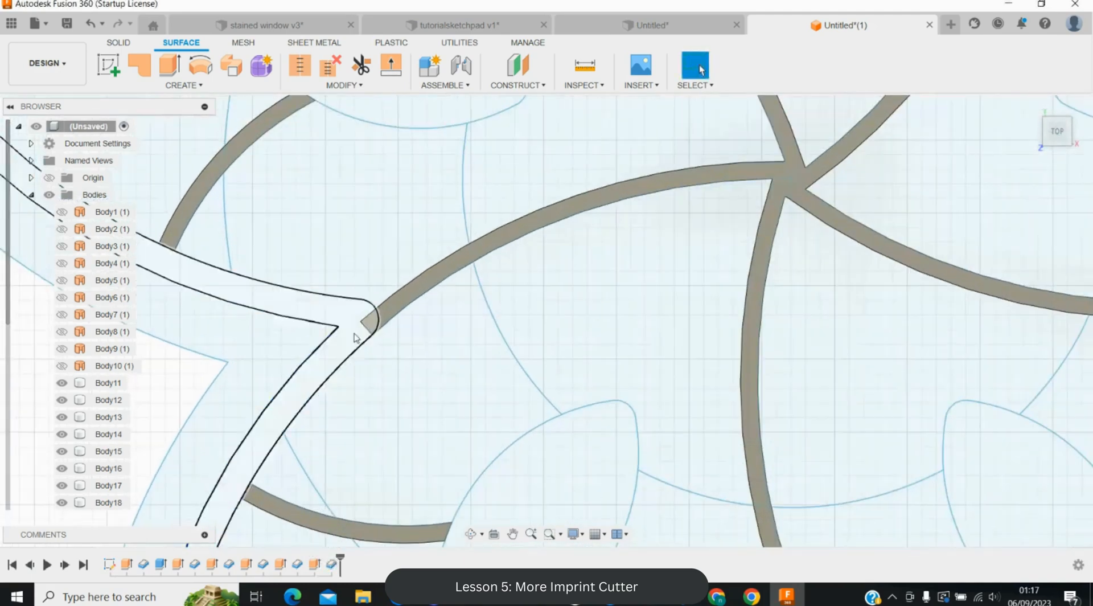
scroll(319, 362, "down", 8)
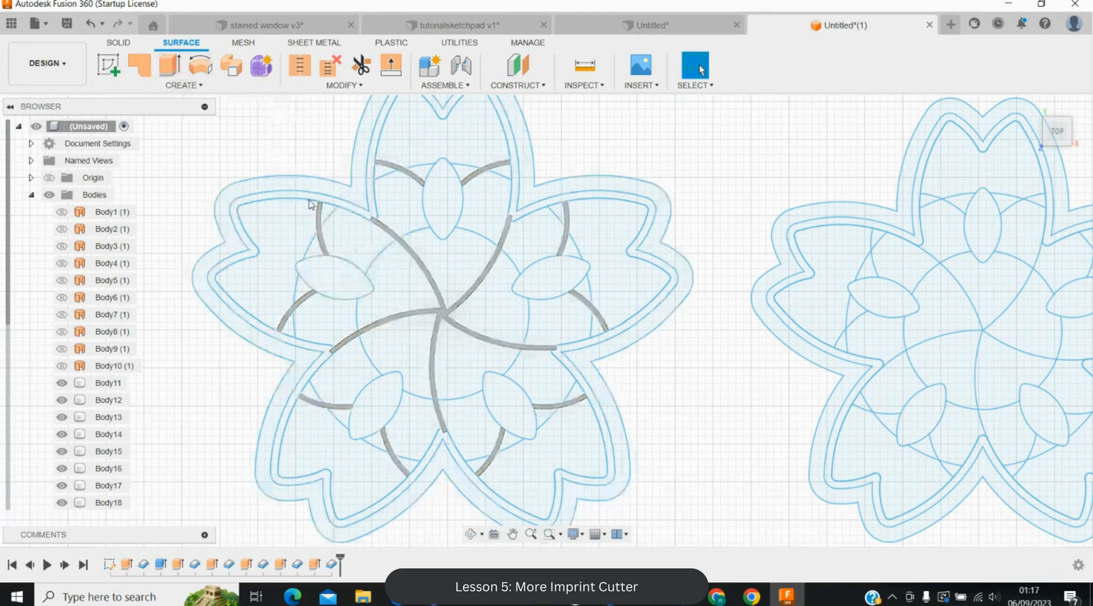
left_click(169, 64)
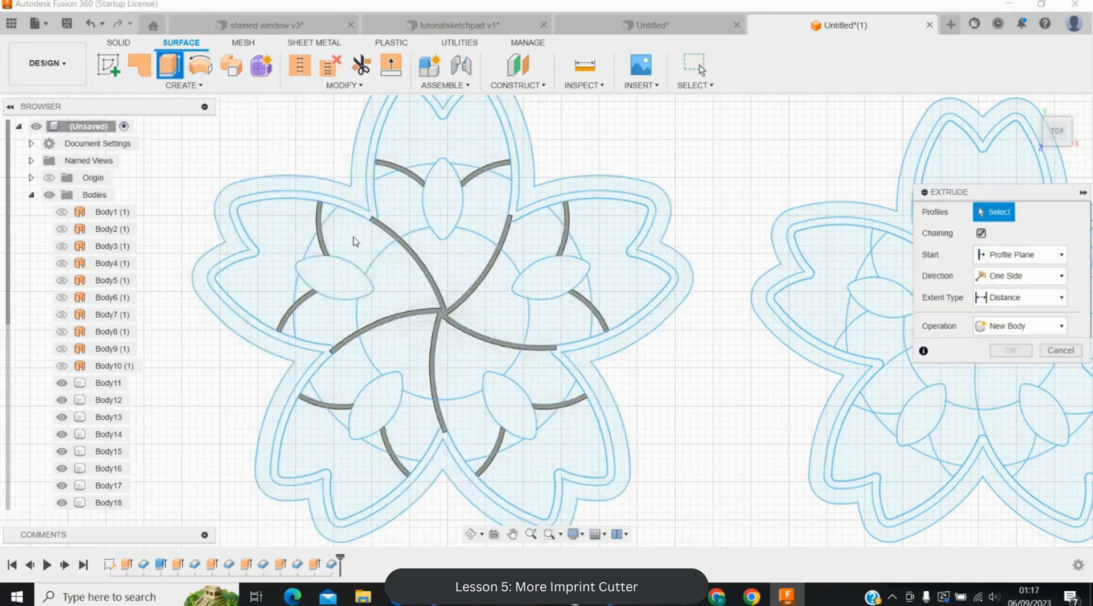
left_click(329, 273)
left_click(443, 191)
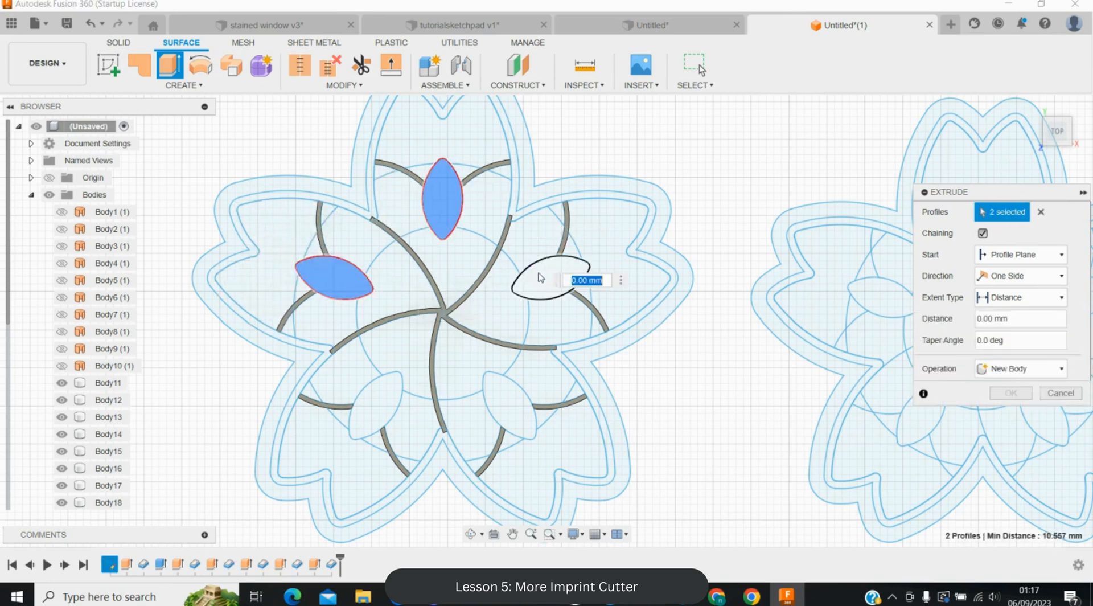
left_click(543, 277)
left_click(509, 402)
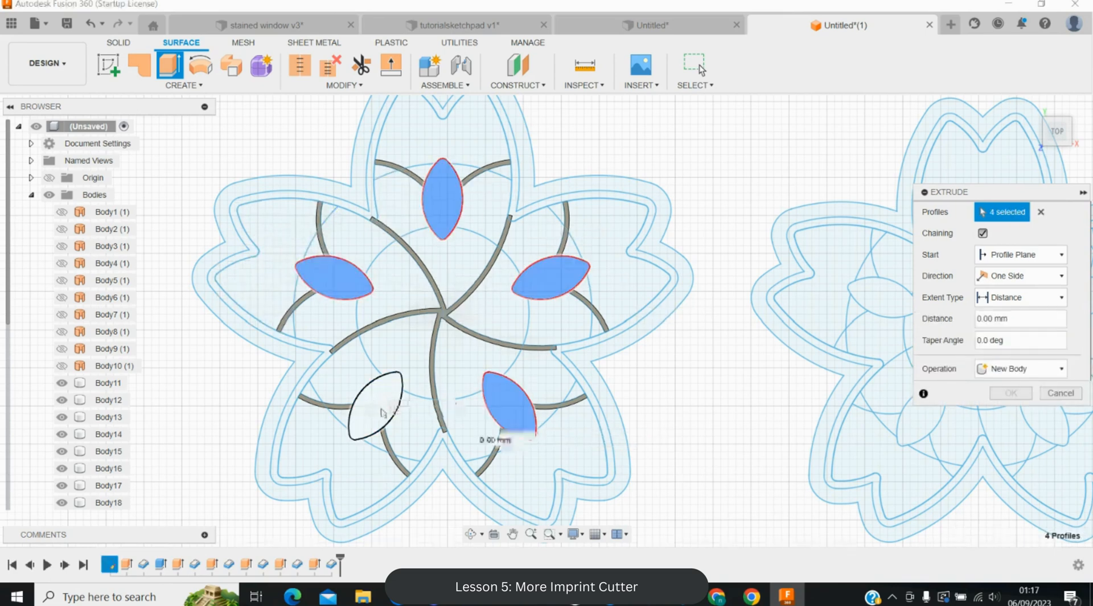
left_click(382, 412)
key("Return")
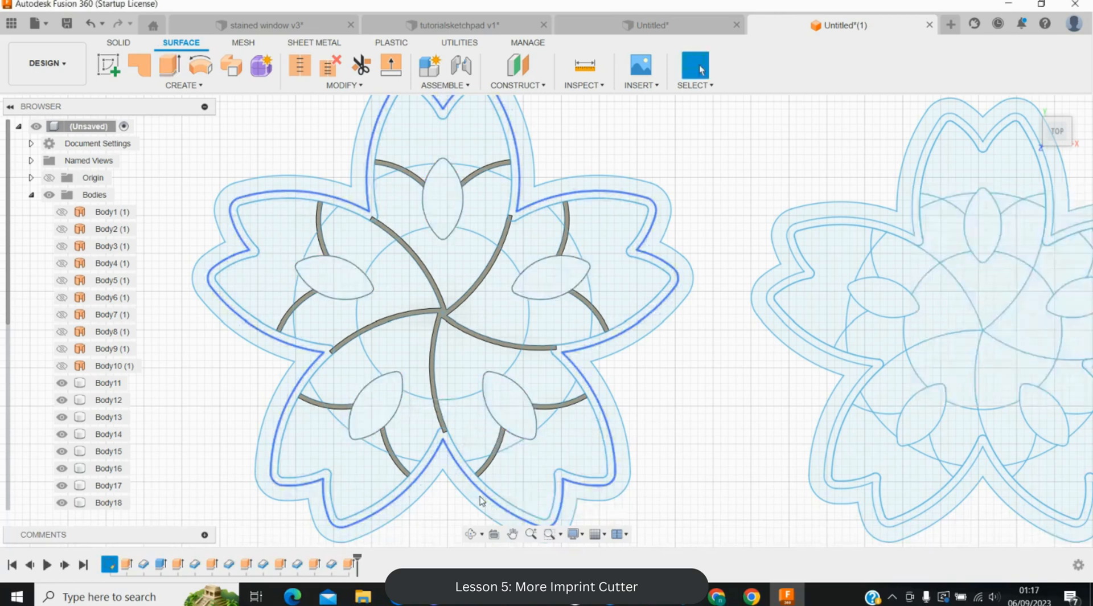
- Thicken all five leaf-shaped surfaces by 0.6 mm on one side using the Join operation
scroll(100, 452, "down", 1)
scroll(100, 452, "down", 4)
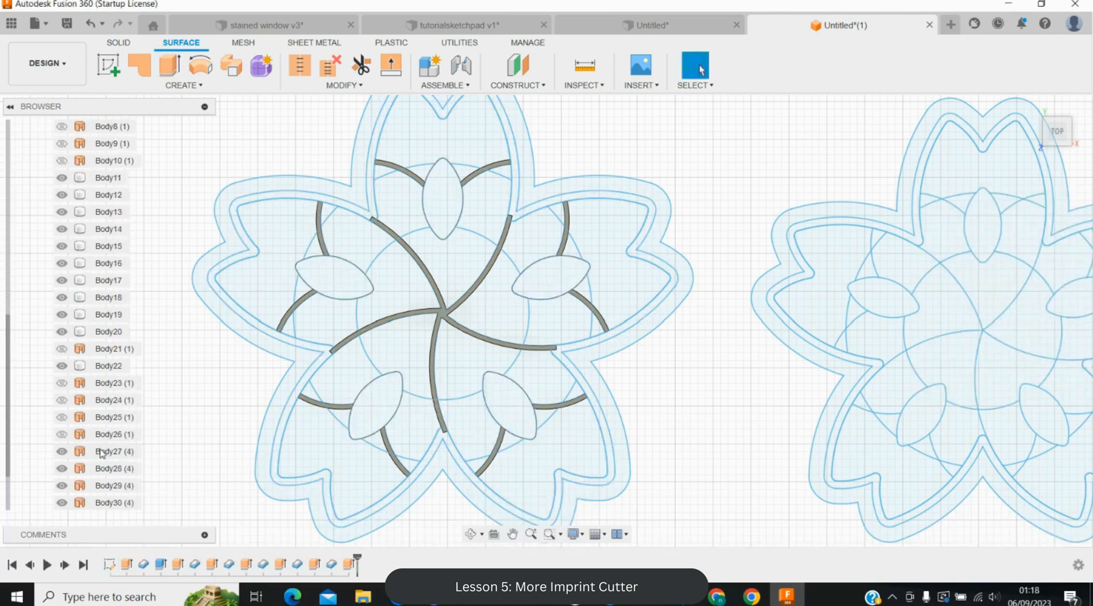
scroll(100, 452, "down", 1)
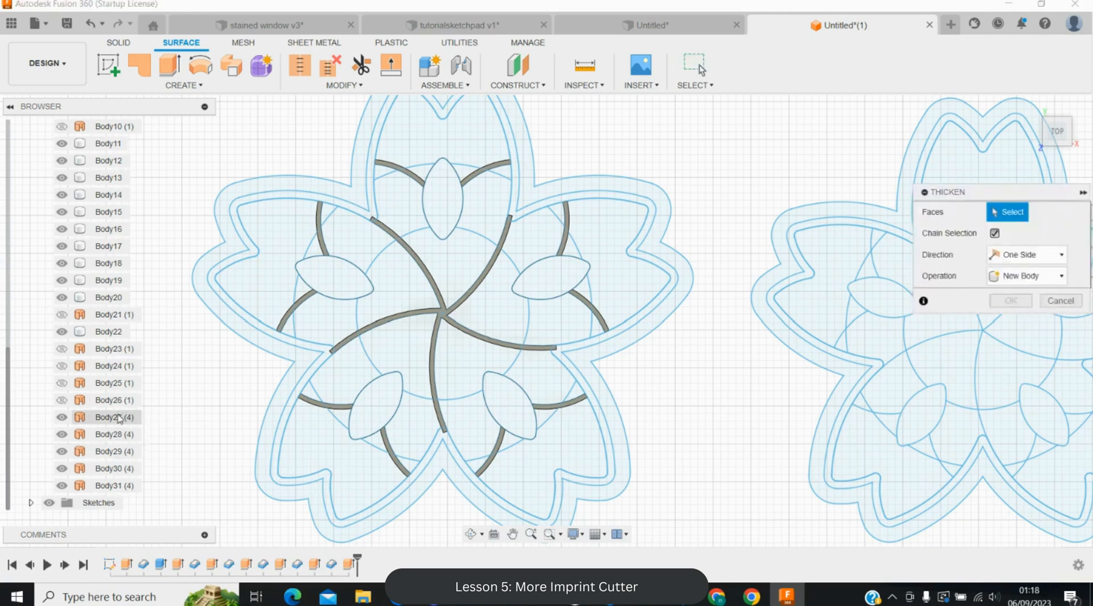
left_click(117, 417)
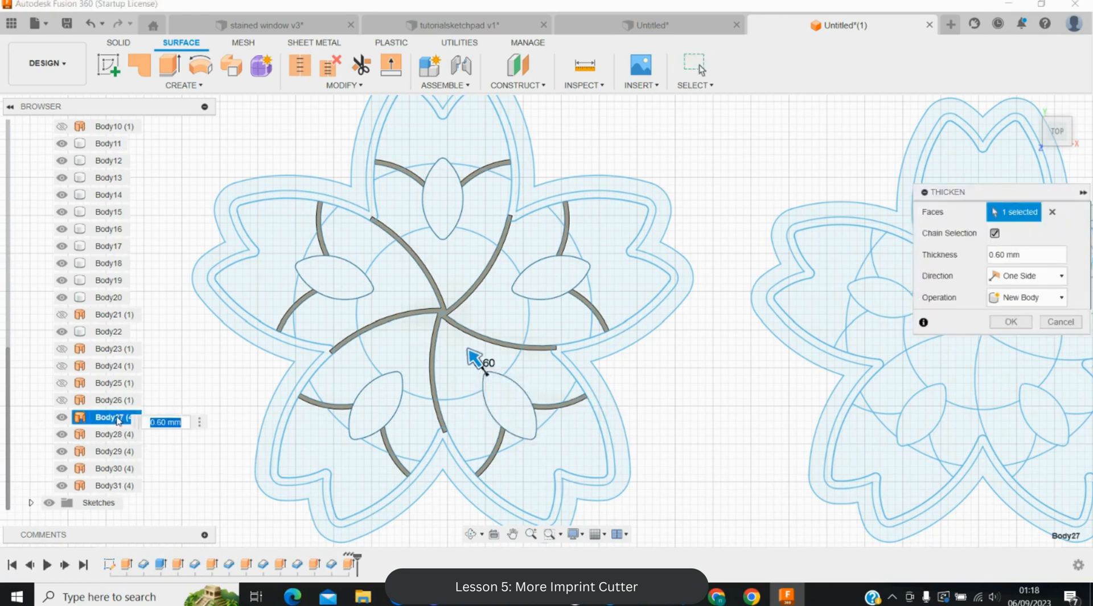
left_click(112, 434)
left_click(112, 451)
left_click(112, 468)
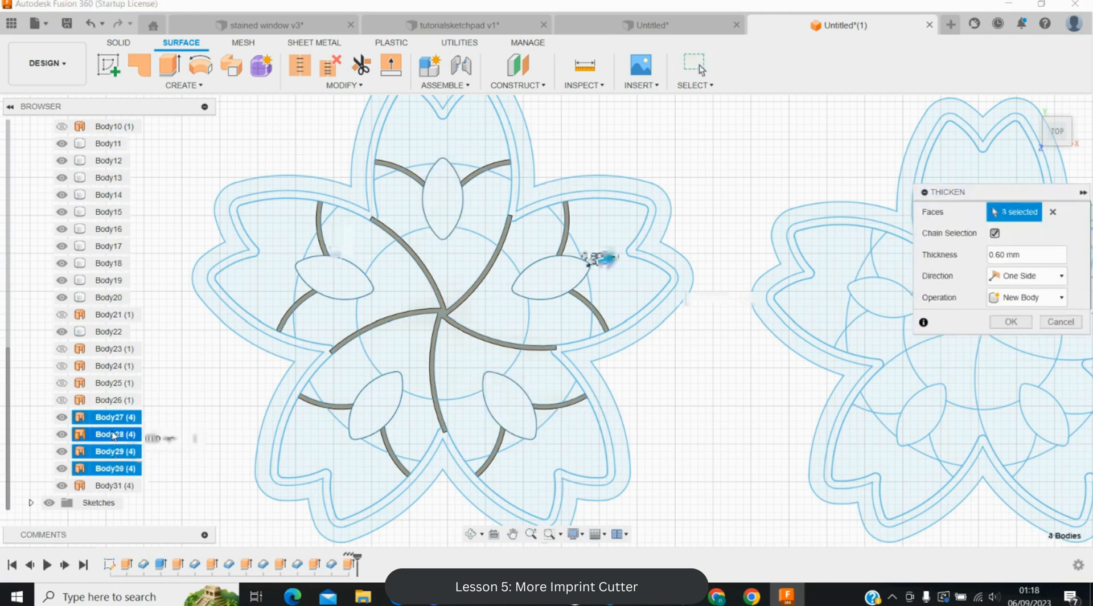
left_click(112, 485)
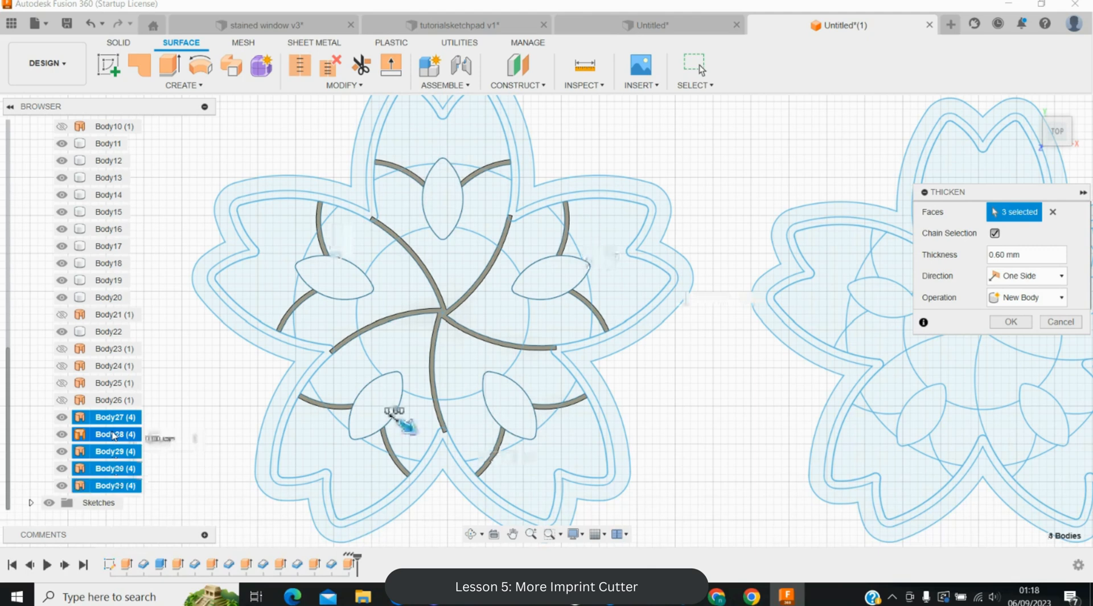
left_click(1019, 297)
left_click(1011, 315)
left_click(1022, 326)
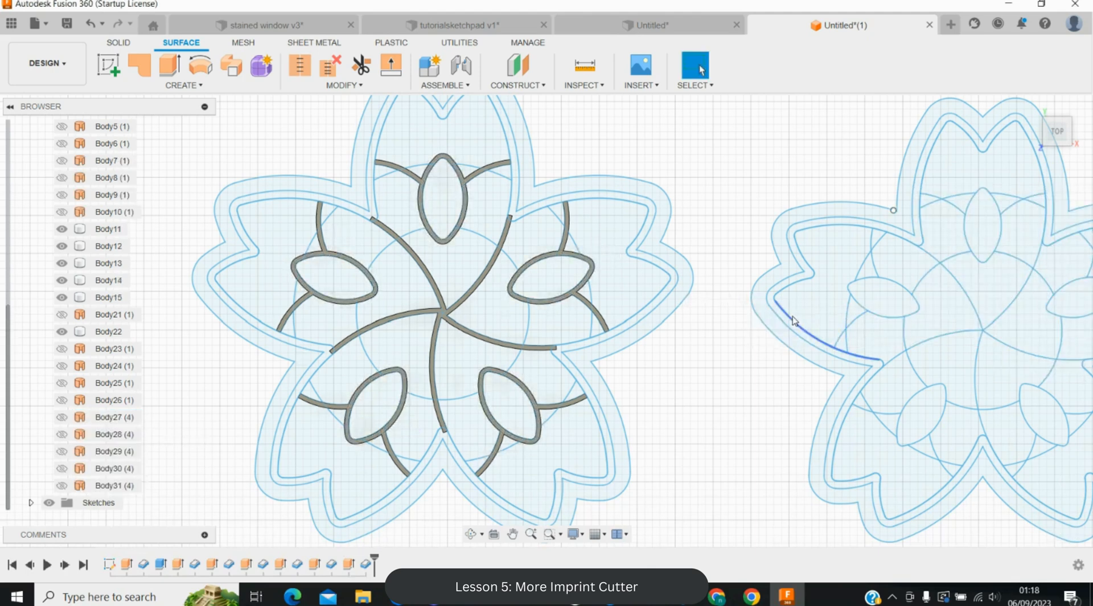
- Extrude the narrow inner outline band of the flower 12 mm as a new solid body
key("e")
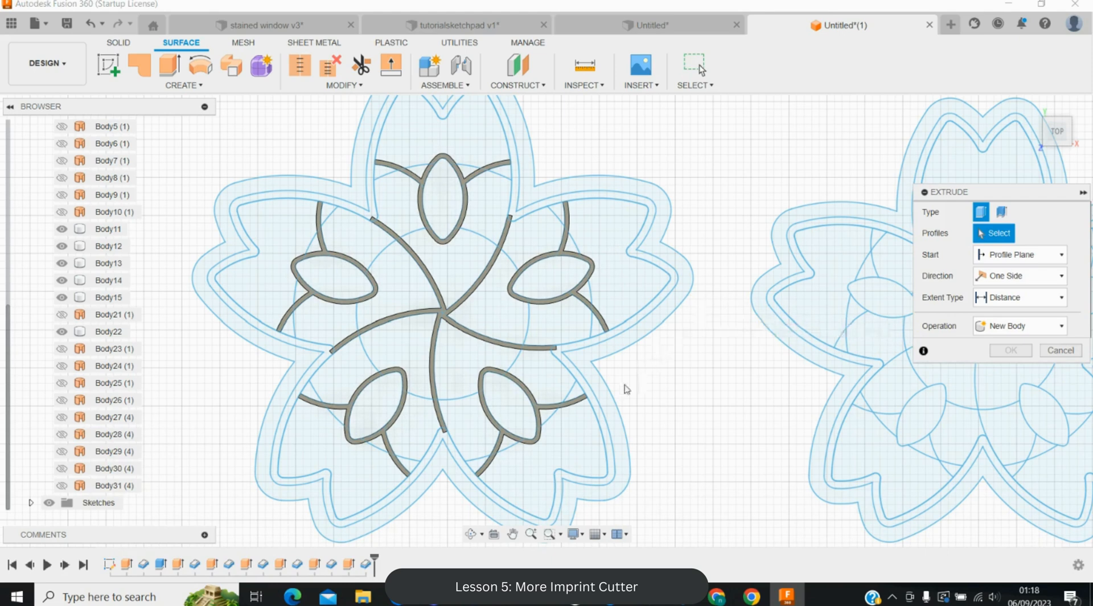
left_click(595, 406)
type("12")
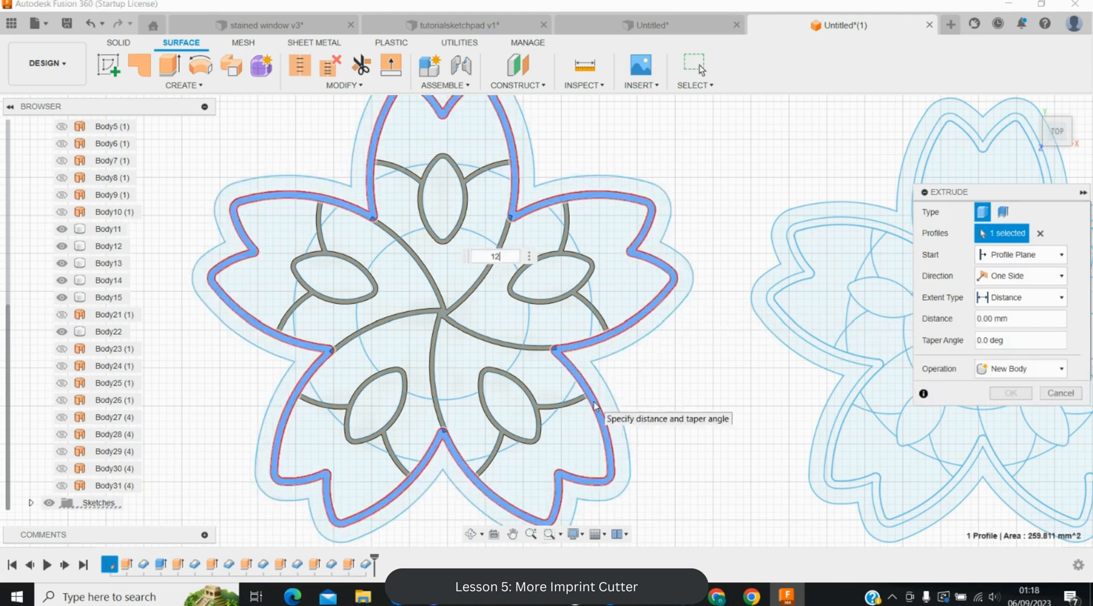
key("Return")
key("e")
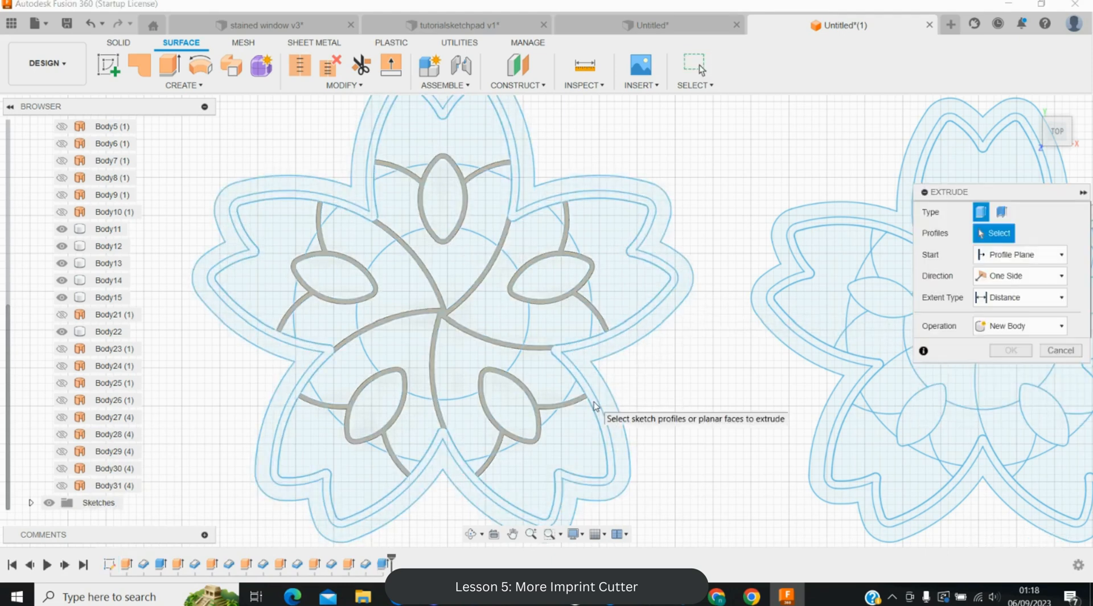
key("Escape")
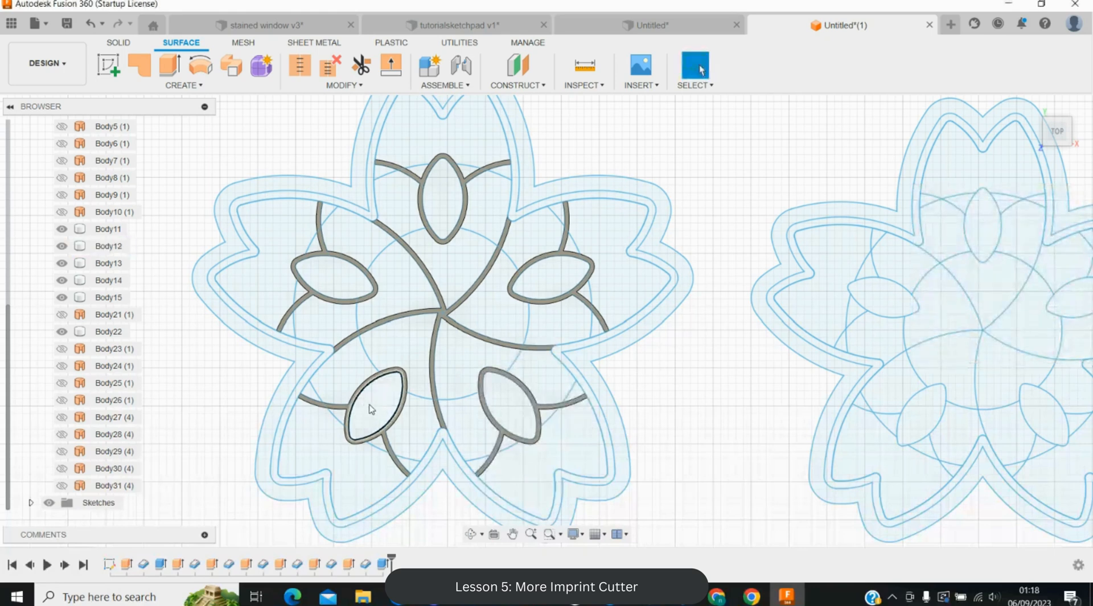
- Extrude all 25 profiles of the circular band around the flower's centre, including the leaf interiors, 2 mm as a solid using Join
key("e")
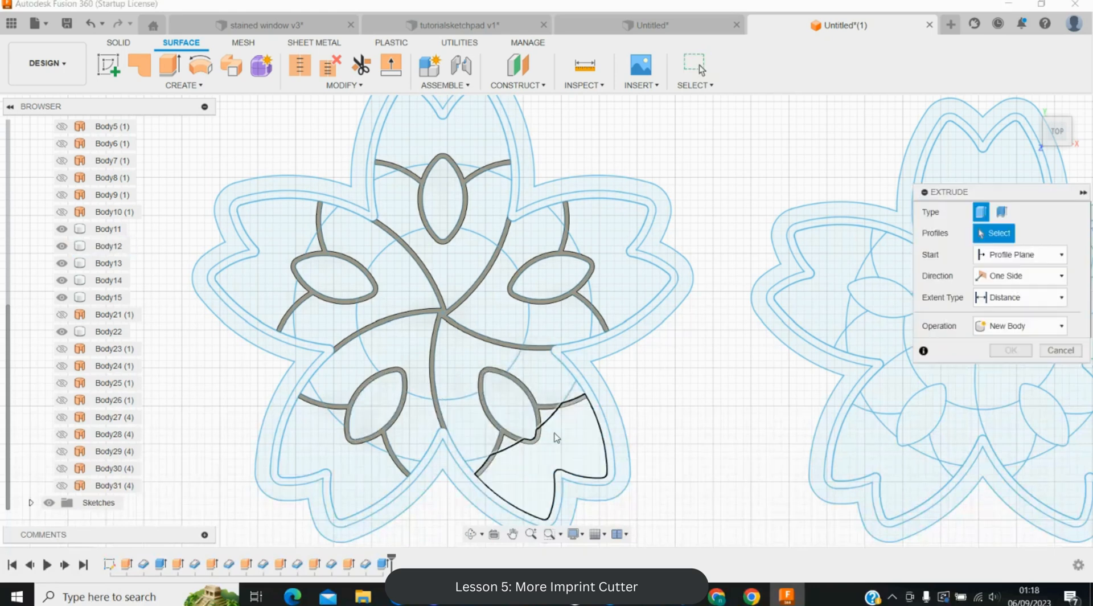
left_click(512, 408)
left_click(484, 435)
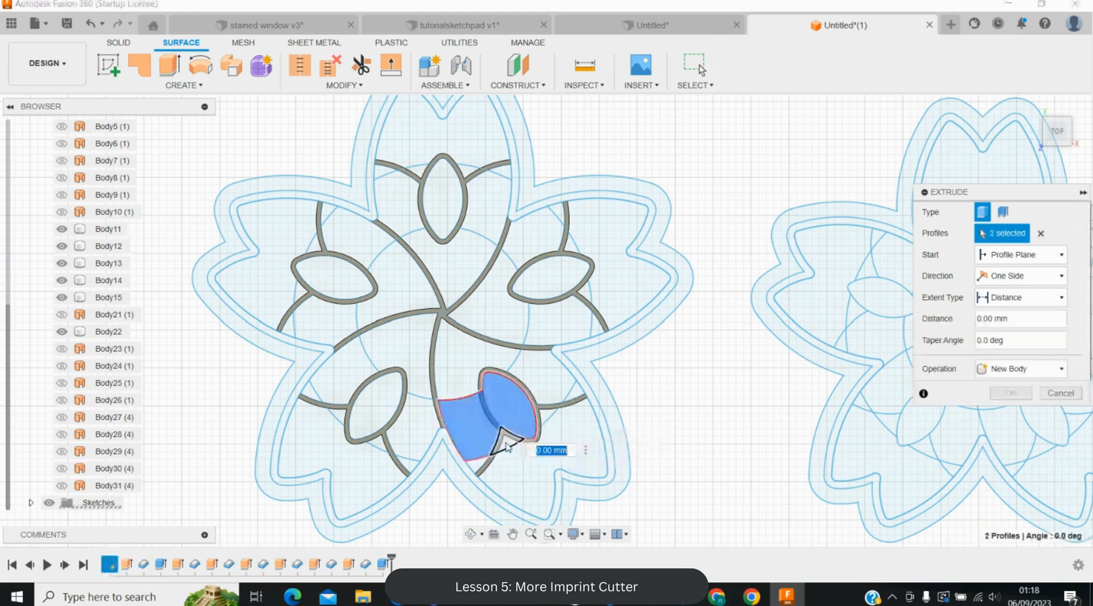
left_click(514, 440)
left_click(544, 415)
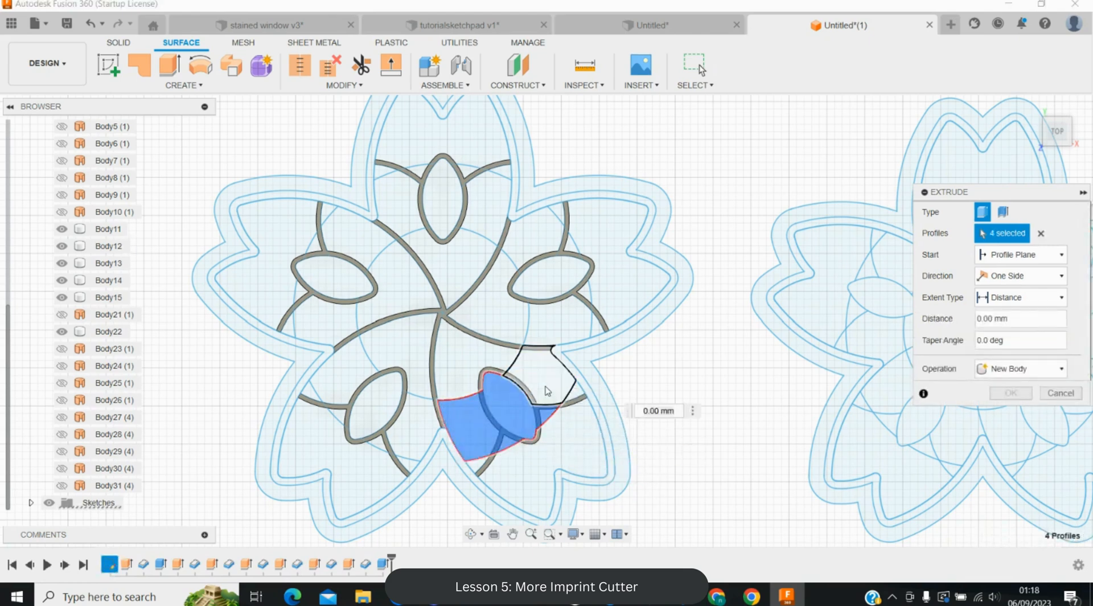
left_click(547, 390)
left_click(562, 323)
left_click(561, 304)
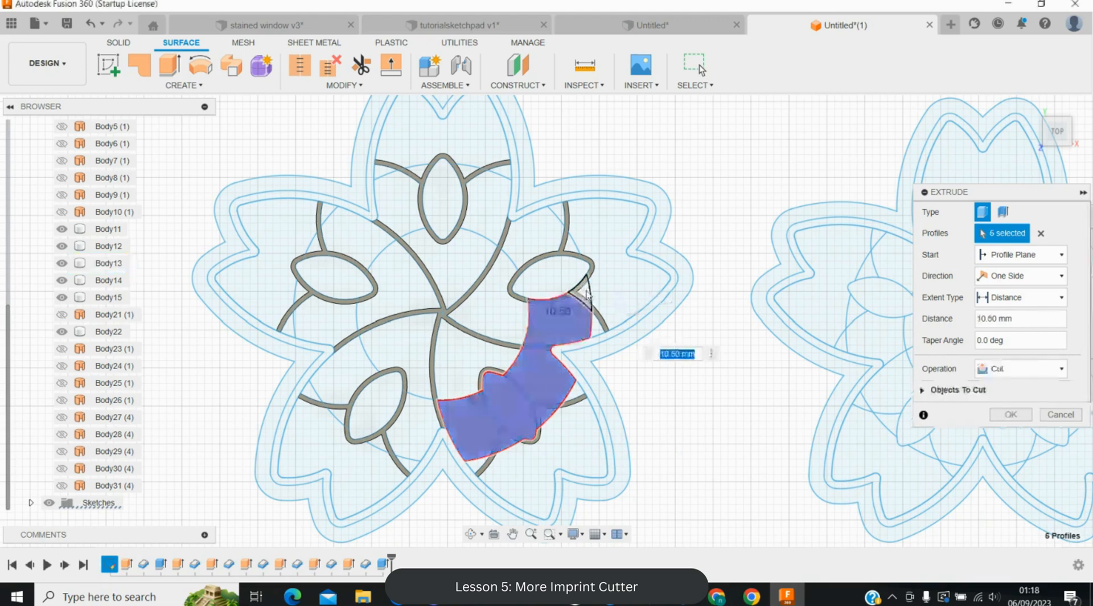
left_click(557, 280)
left_click(544, 253)
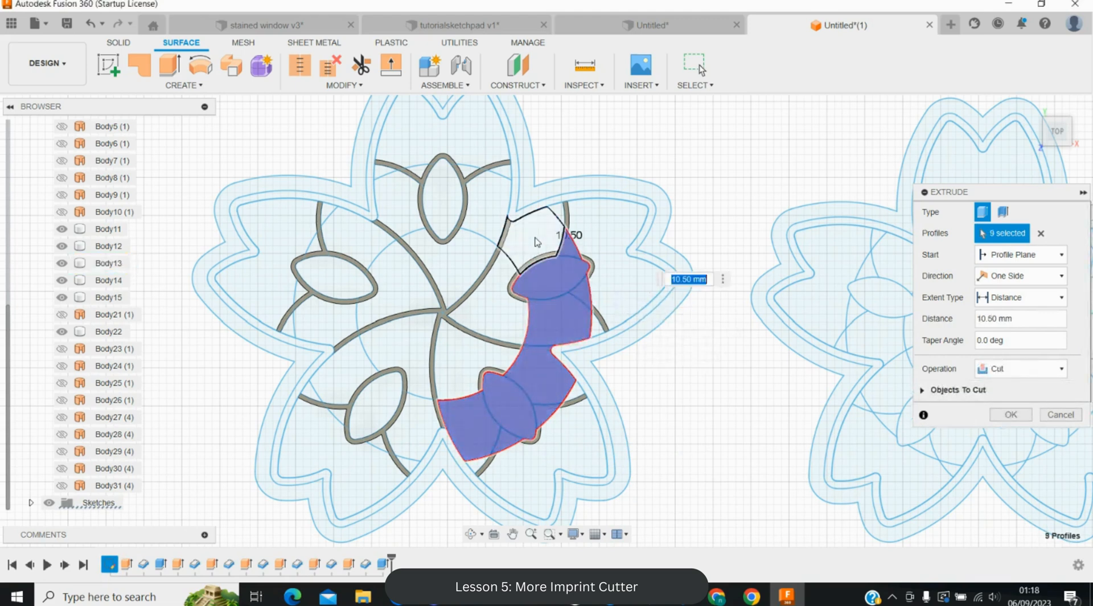
left_click(527, 227)
left_click(493, 215)
left_click(462, 171)
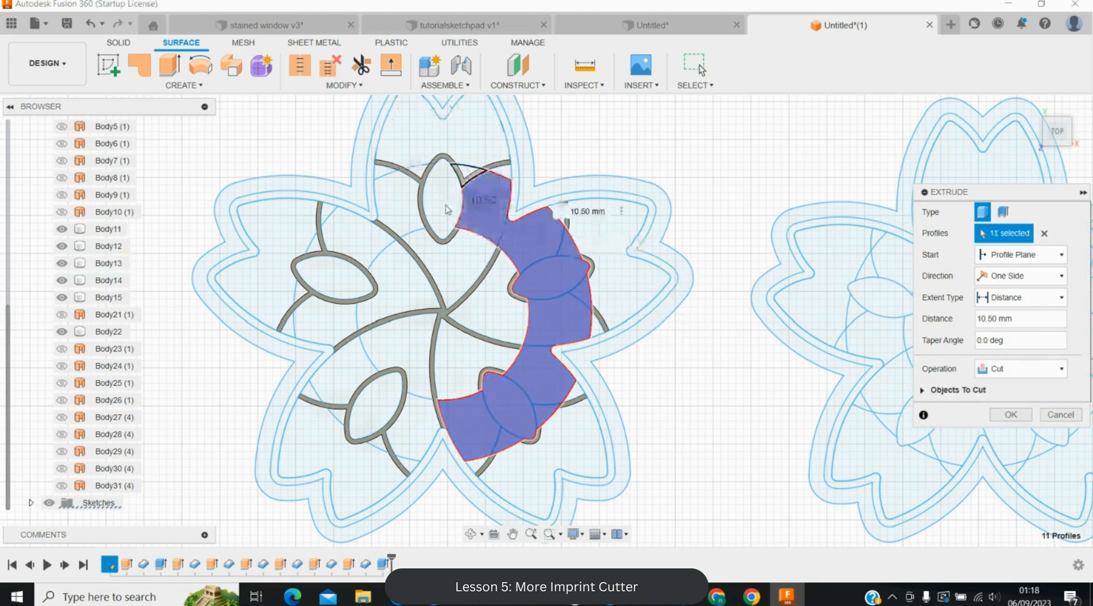
left_click(431, 180)
left_click(407, 177)
left_click(396, 211)
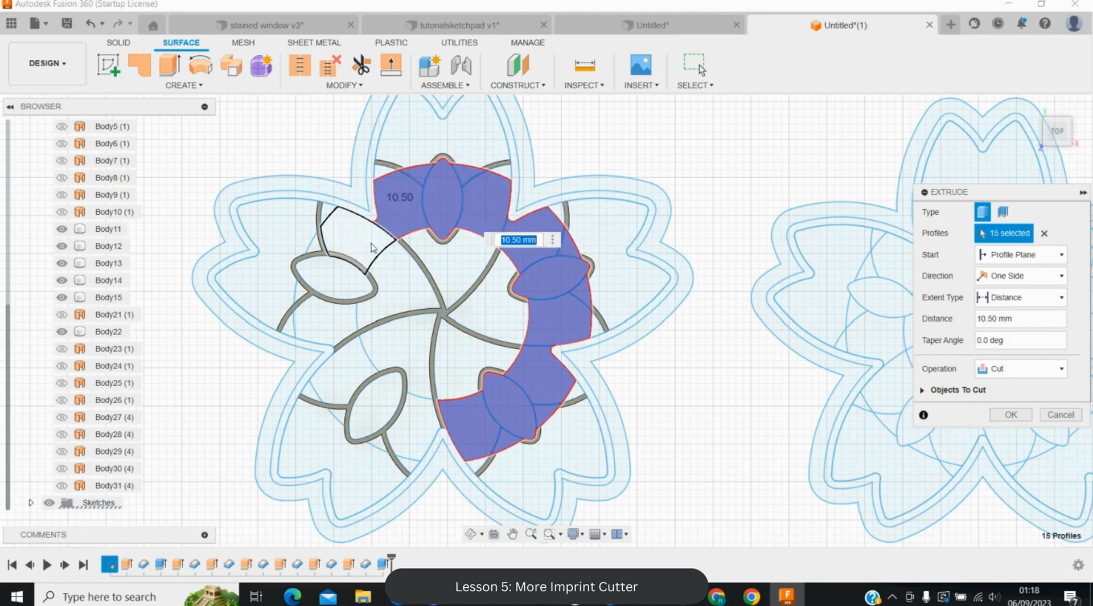
left_click(356, 245)
left_click(334, 274)
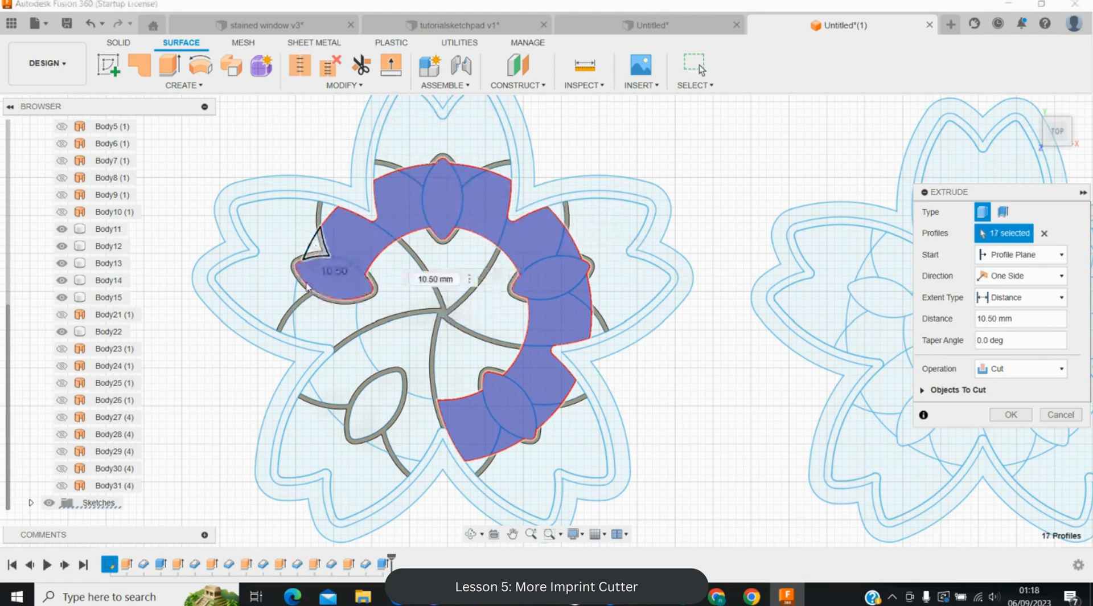
left_click(317, 246)
left_click(314, 313)
left_click(348, 350)
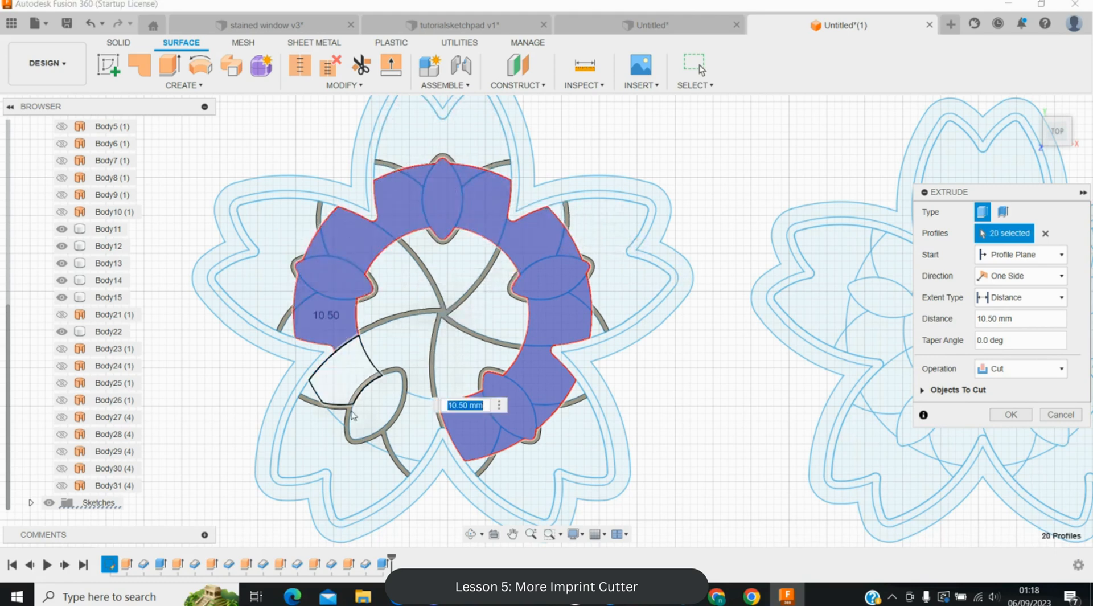
left_click(337, 399)
left_click(341, 413)
left_click(379, 395)
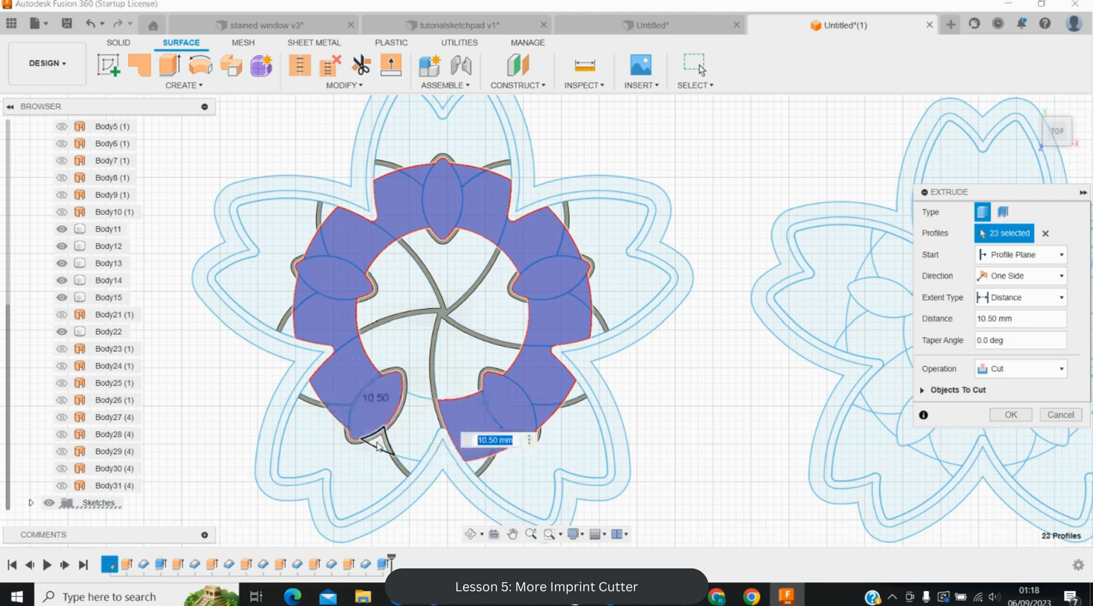
left_click(380, 441)
left_click(431, 422)
type("2")
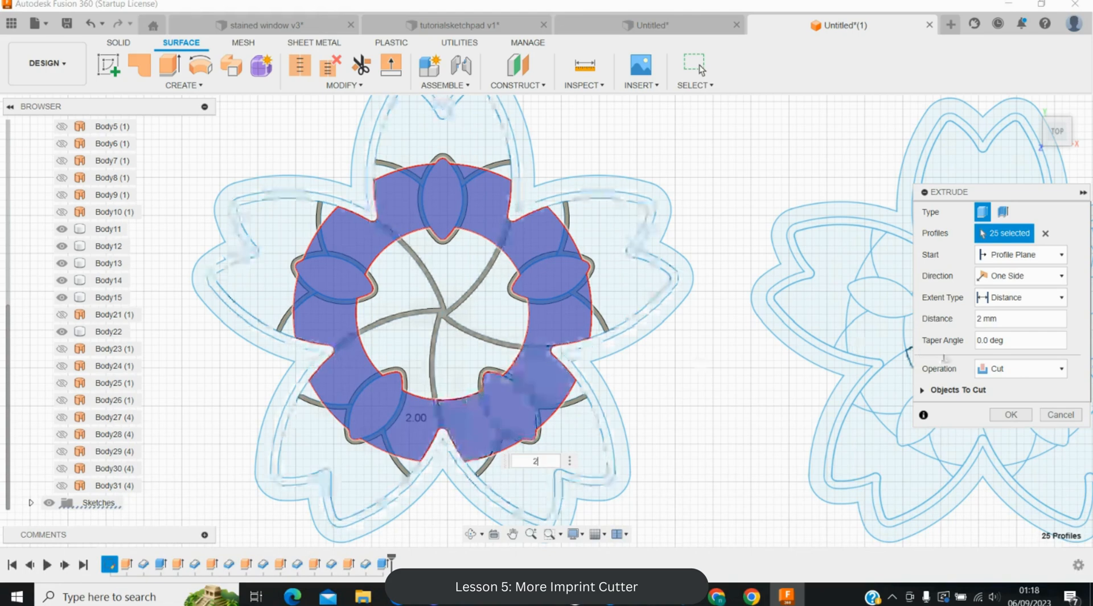
left_click(995, 367)
left_click(1001, 385)
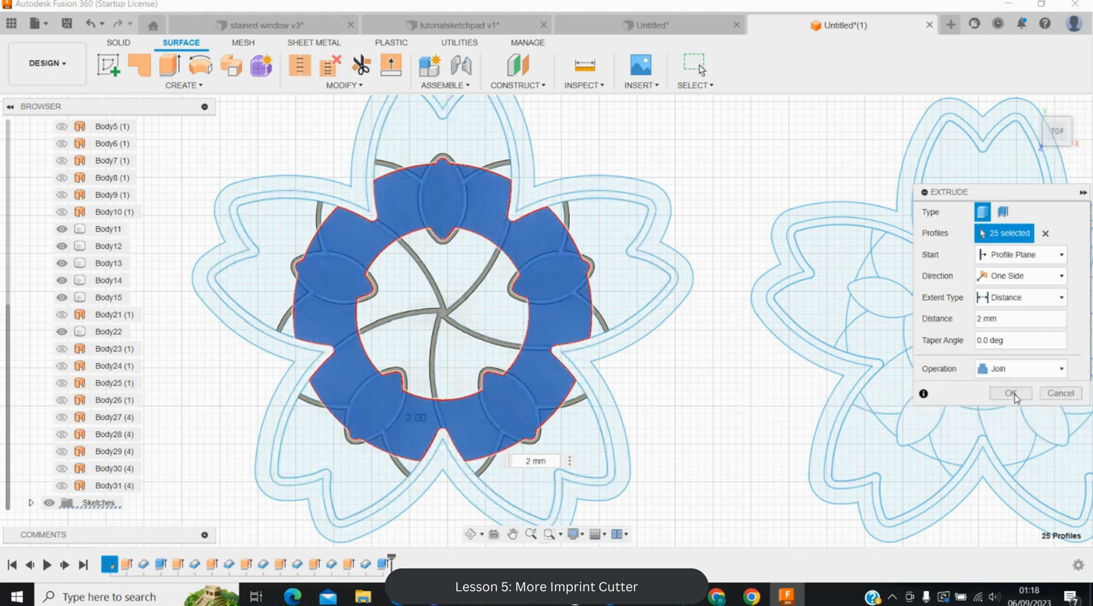
left_click(1011, 414)
- Extrude the flower's innermost petal outline 12 mm as a chained surface, using New Body
left_click(470, 533)
mouse_move(456, 434)
left_mouse_down()
mouse_move(448, 381)
mouse_move(442, 437)
left_mouse_up()
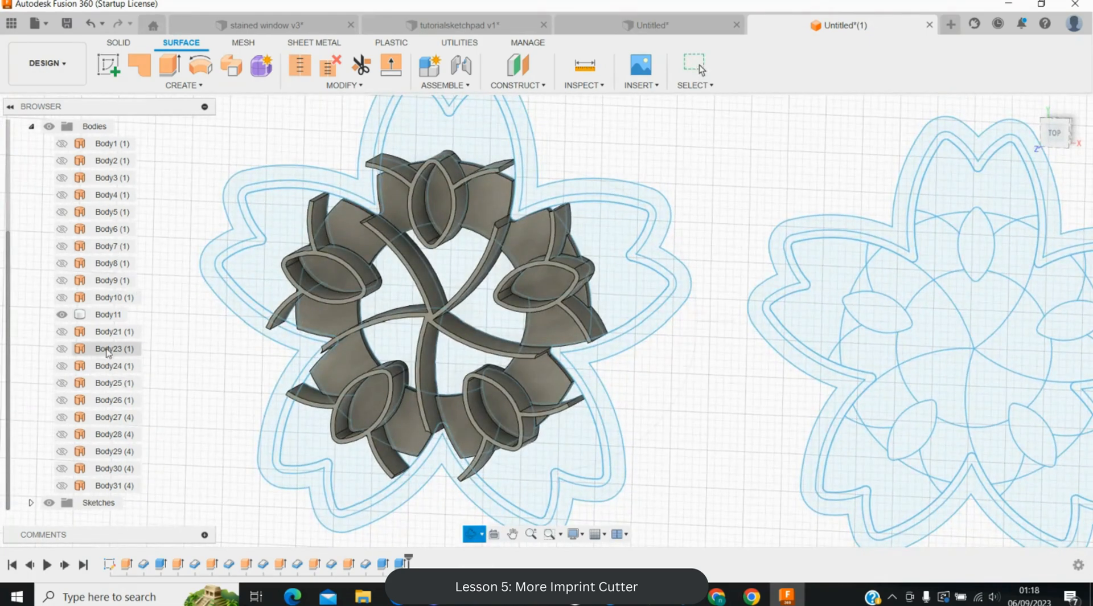
key("Escape")
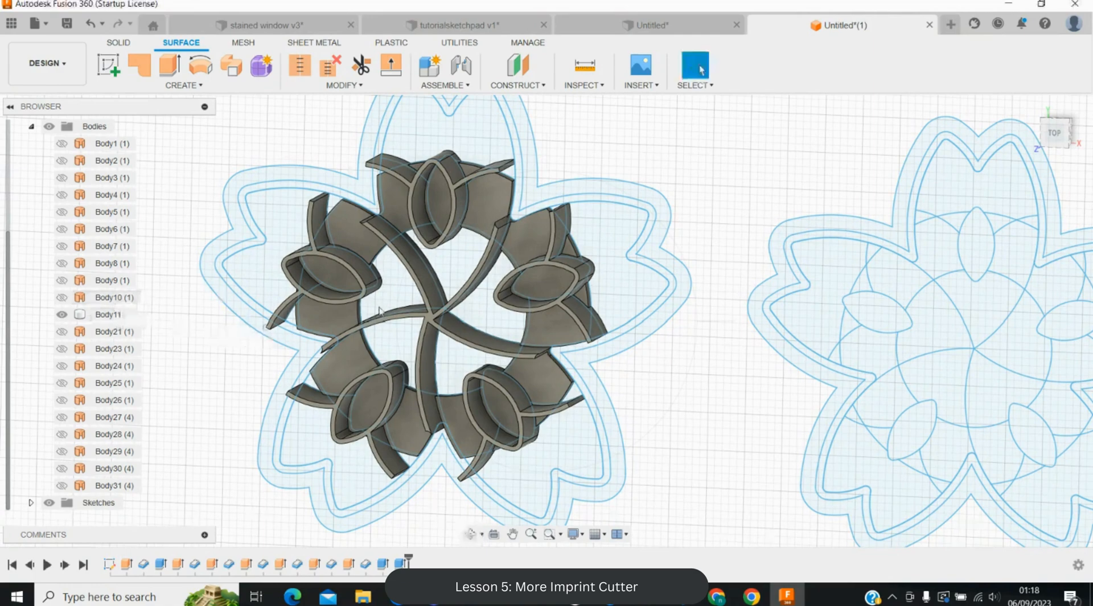
left_click(1055, 132)
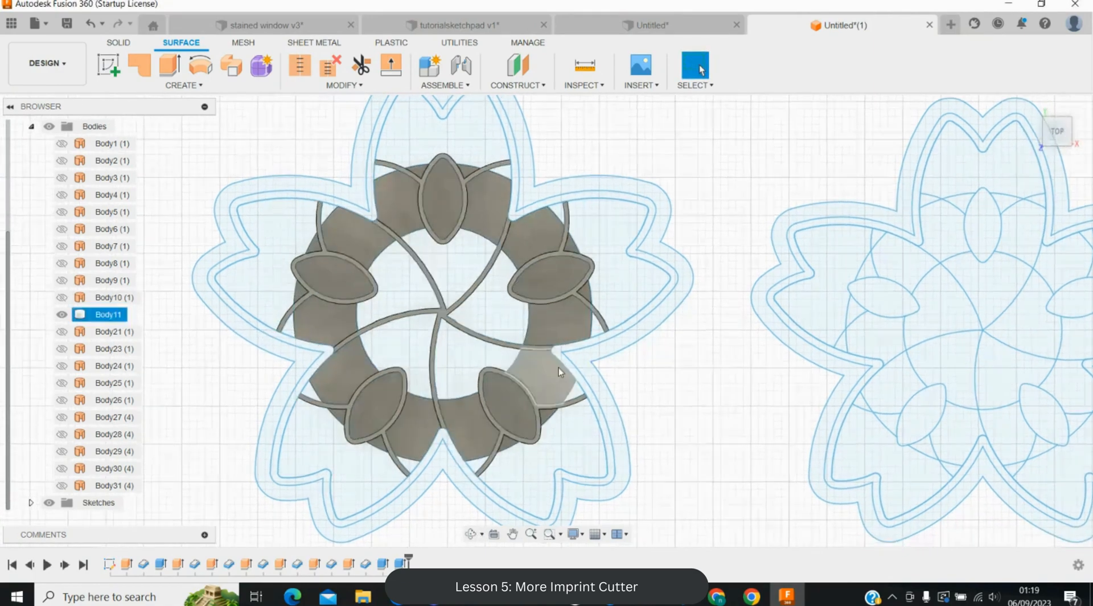
left_click(169, 64)
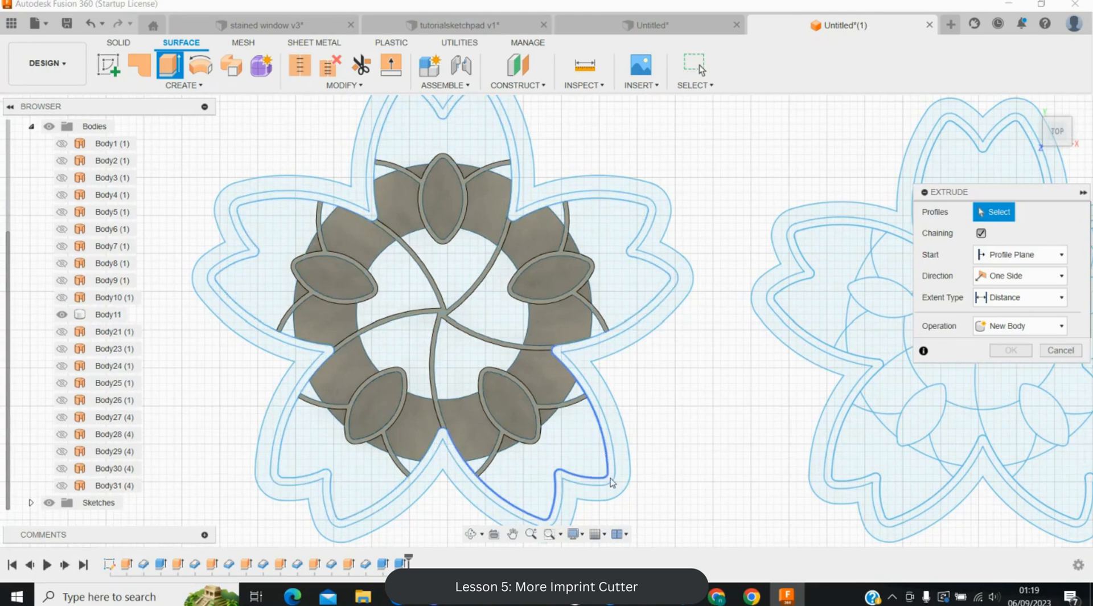
left_click(621, 329)
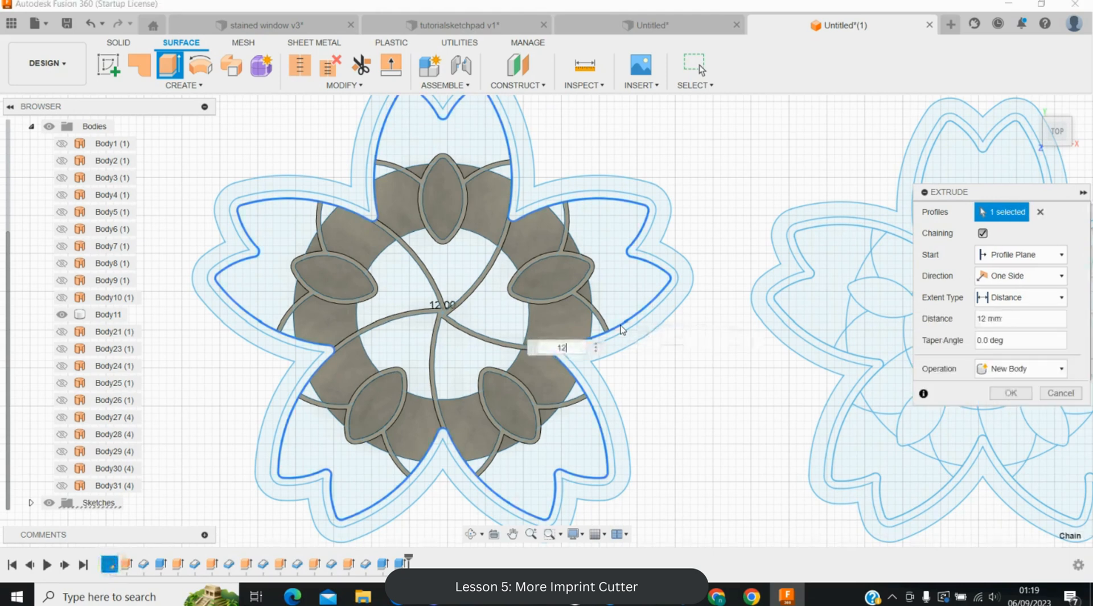
key("Return")
- Thicken the petal outline surface by 0.7 mm on one side using the Join operation
key("t")
left_click(621, 325)
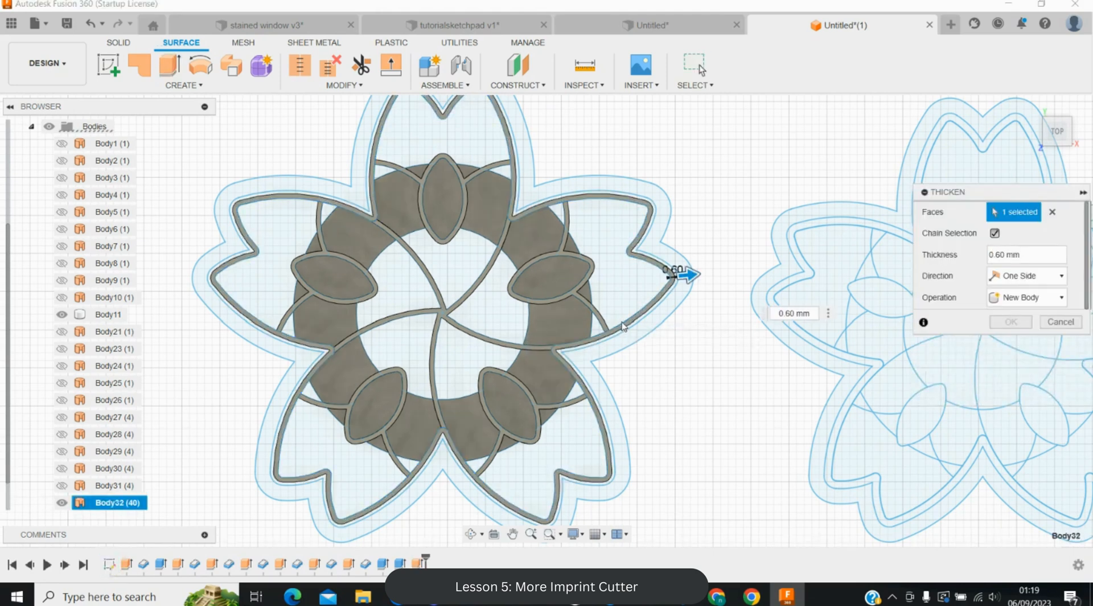
type(".7")
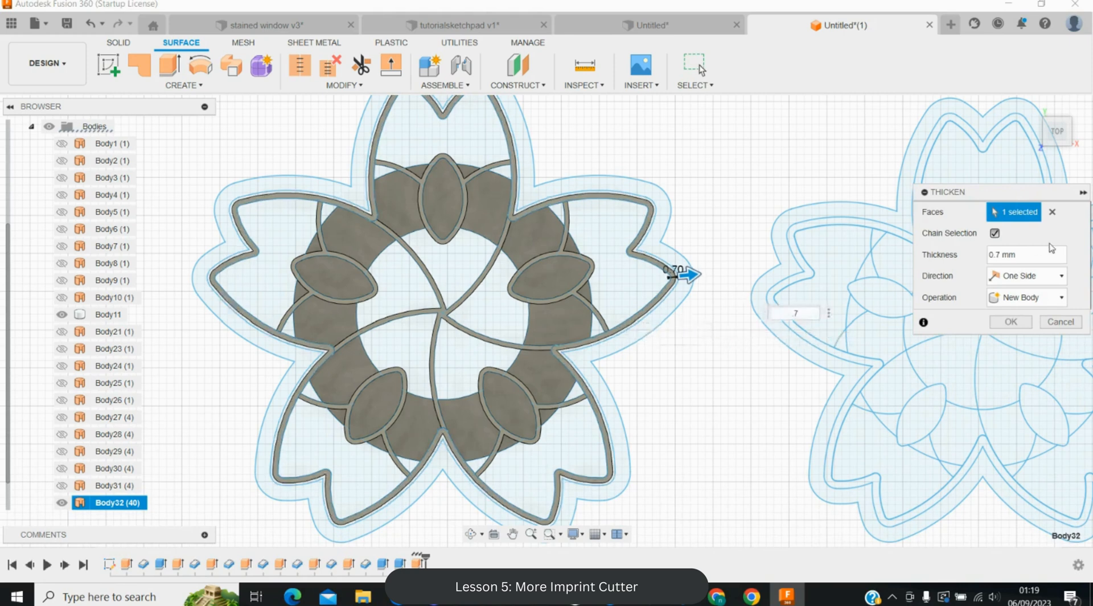
left_click(1022, 276)
left_click(1020, 294)
left_click(1025, 297)
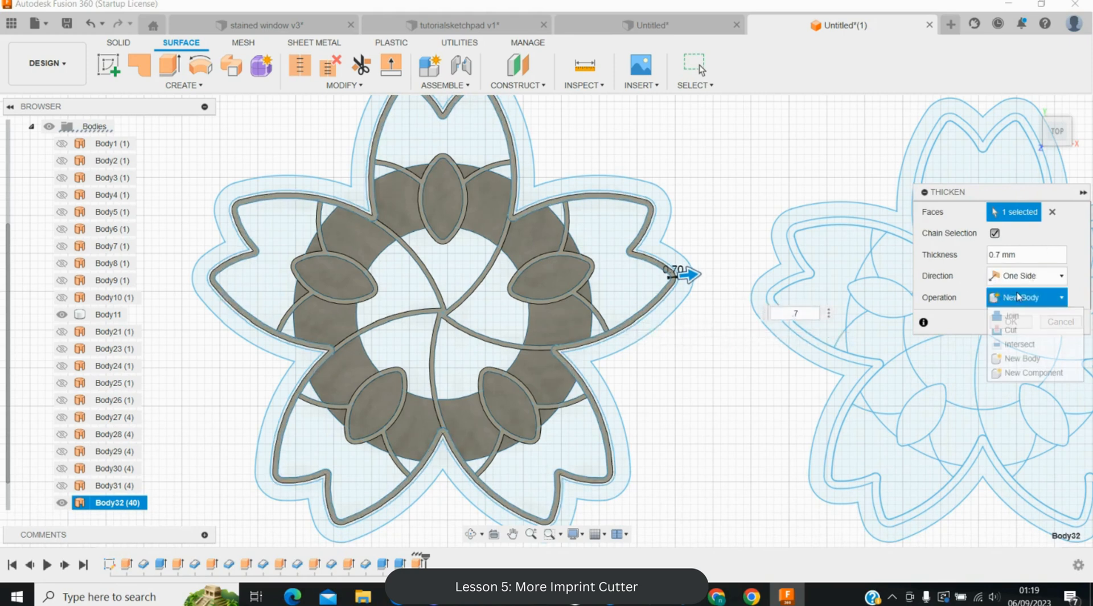
left_click(1013, 363)
left_click(1024, 321)
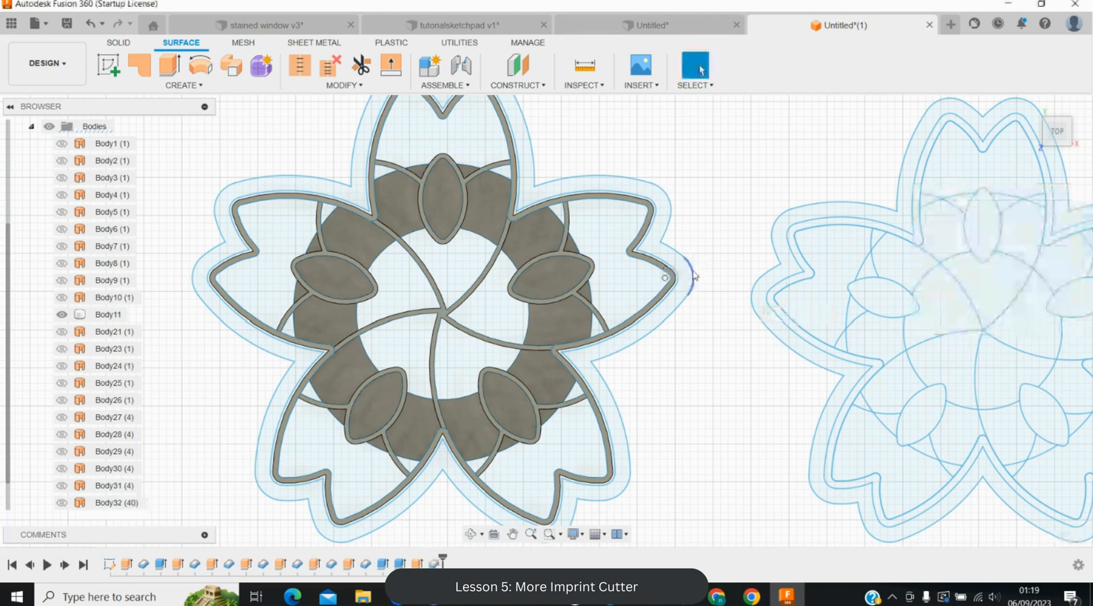
- Extrude the flower's wide outer rim and the adjoining narrow outline band 3 mm together as a solid using Join
key("e")
left_click(639, 334)
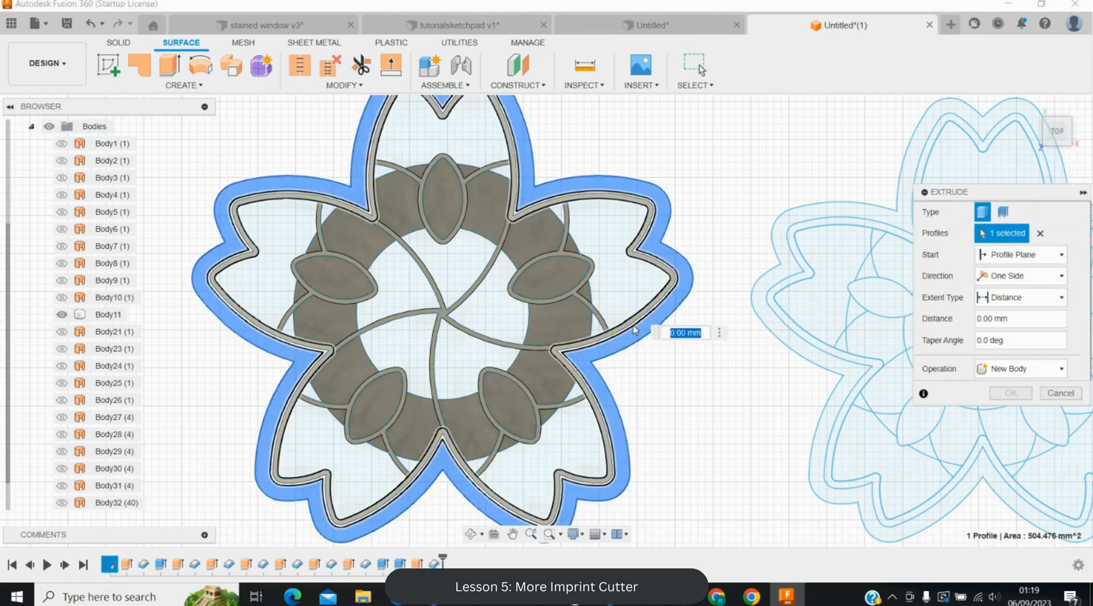
left_click(633, 325)
type("3")
left_click(1020, 368)
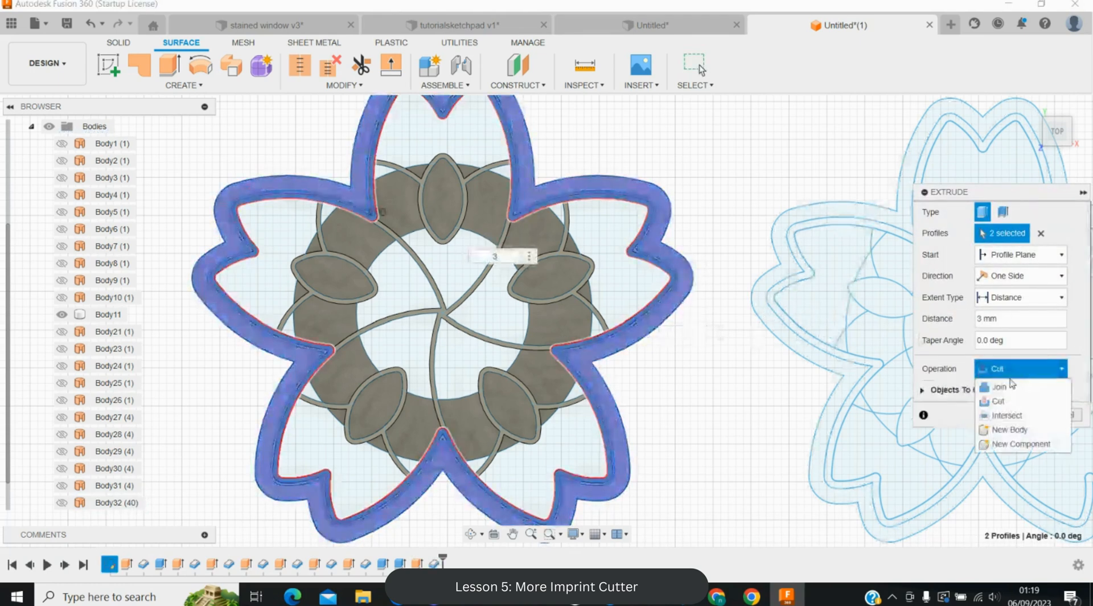
left_click(1002, 431)
left_click(1020, 397)
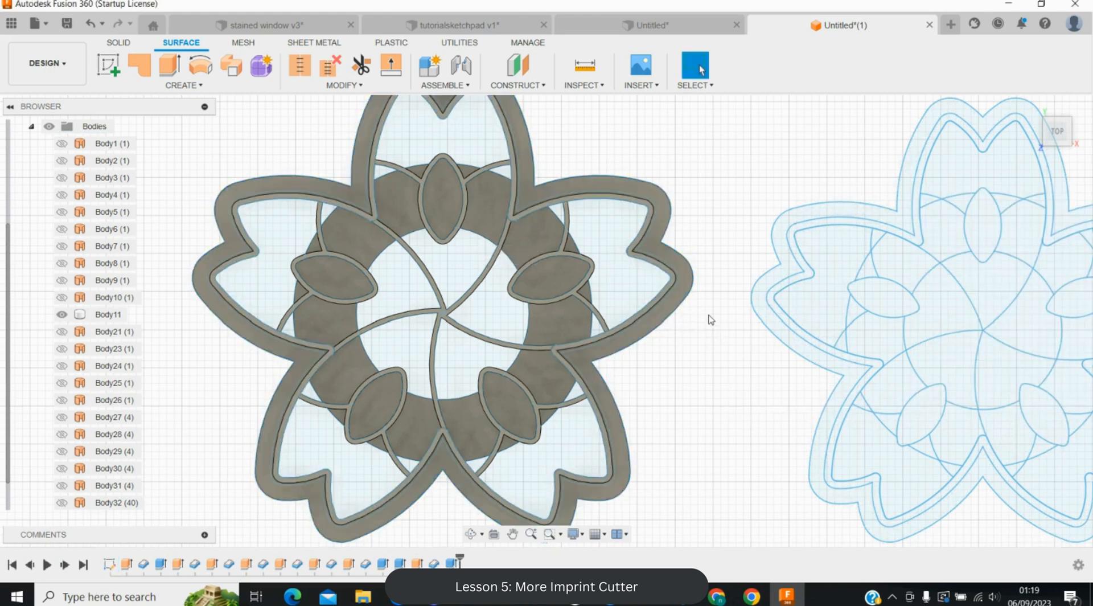
- Begin exporting the combined cutter body as a binary STL mesh in millimetres with medium refinement
left_click(449, 208)
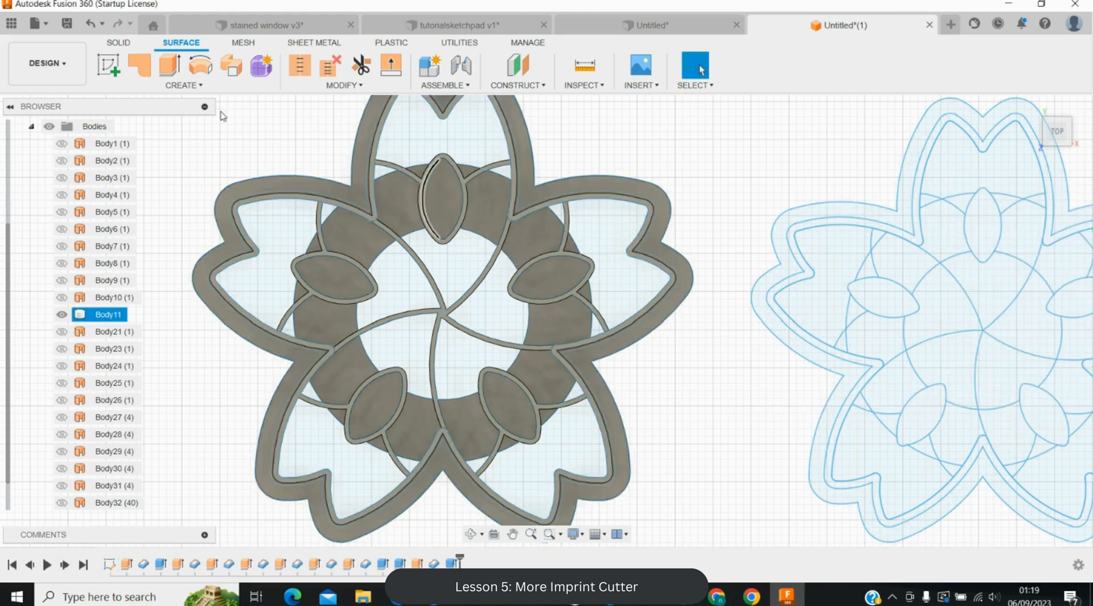
right_click(103, 314)
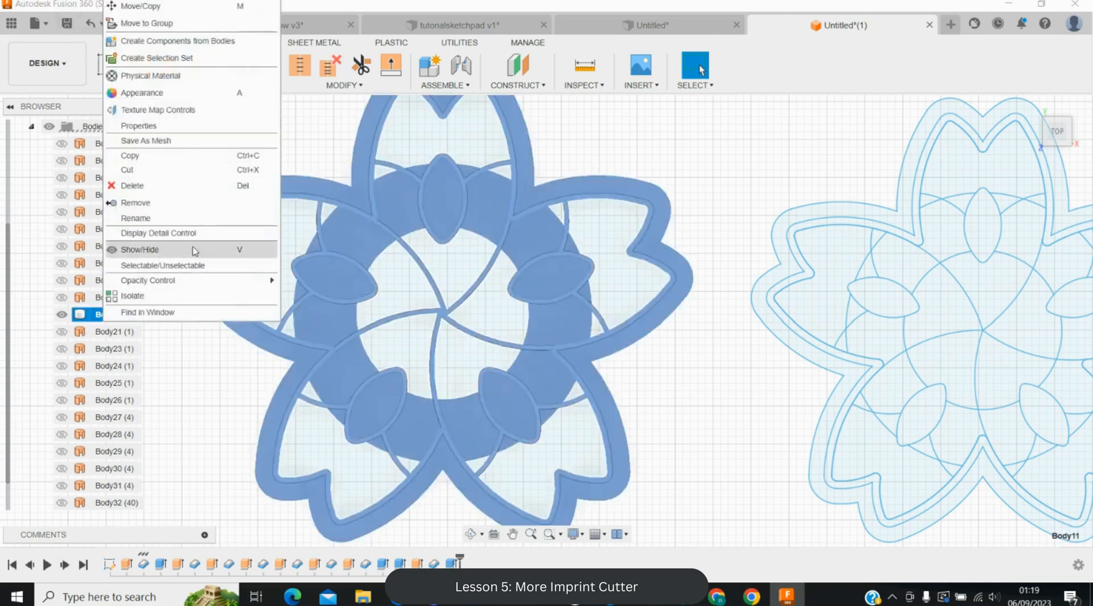
left_click(168, 142)
left_click(1011, 436)
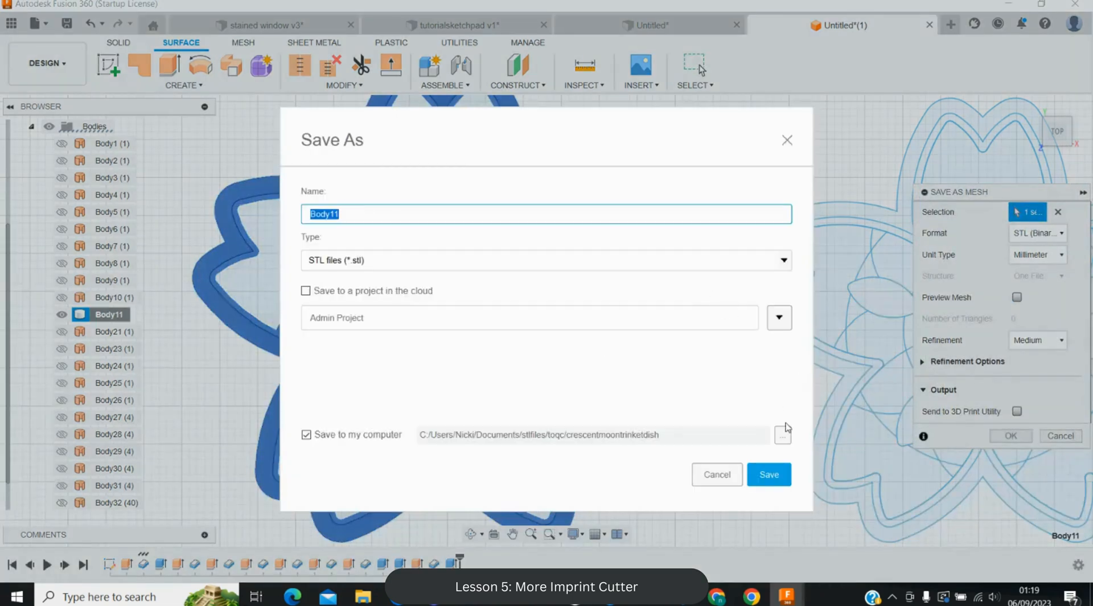
- Create a folder named decorative5petalflower inside toqc and save the STL there as 0.7_60mmdecorative5petalflower
left_click(784, 434)
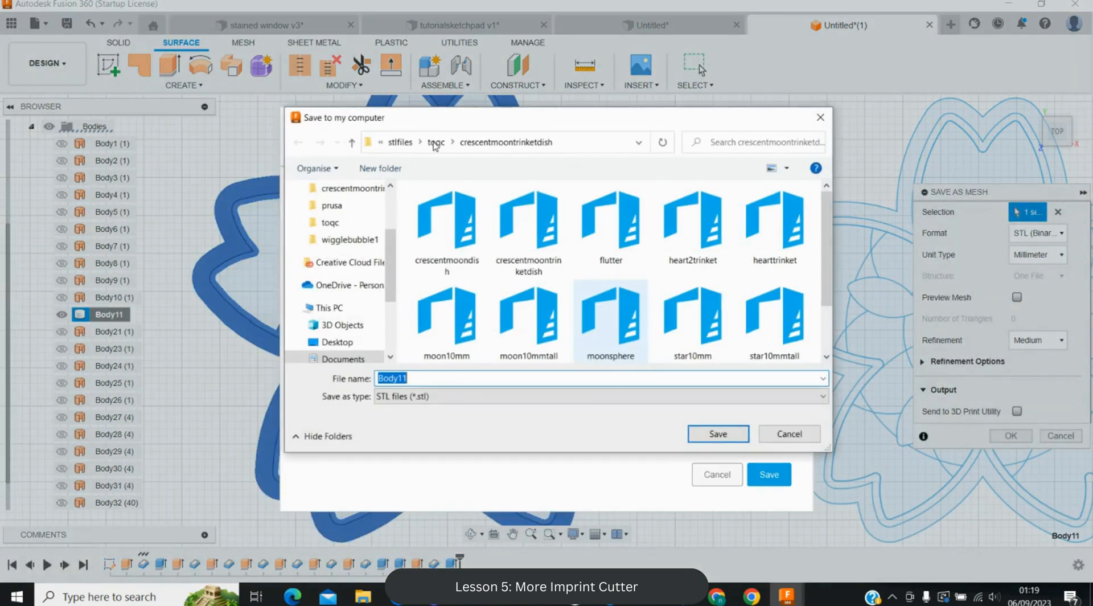
left_click(435, 142)
right_click(408, 331)
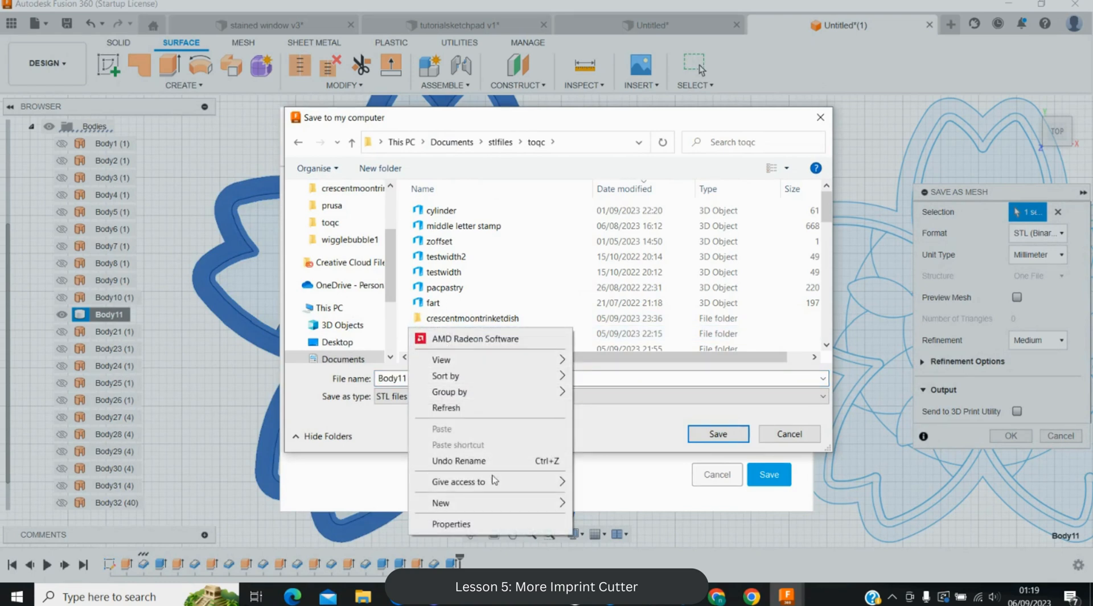
mouse_move(488, 504)
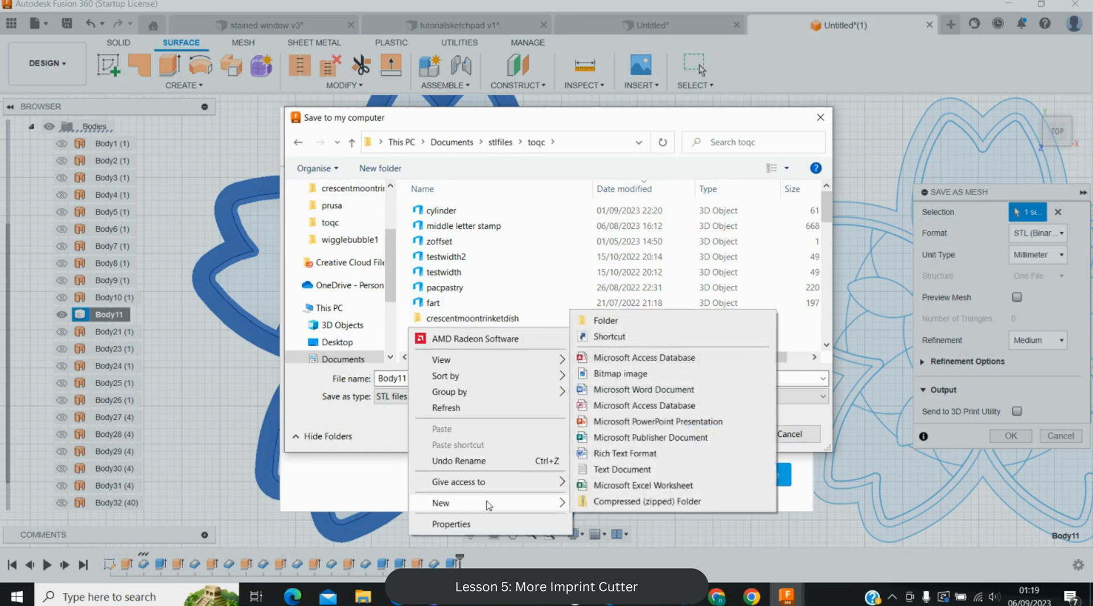
left_click(629, 323)
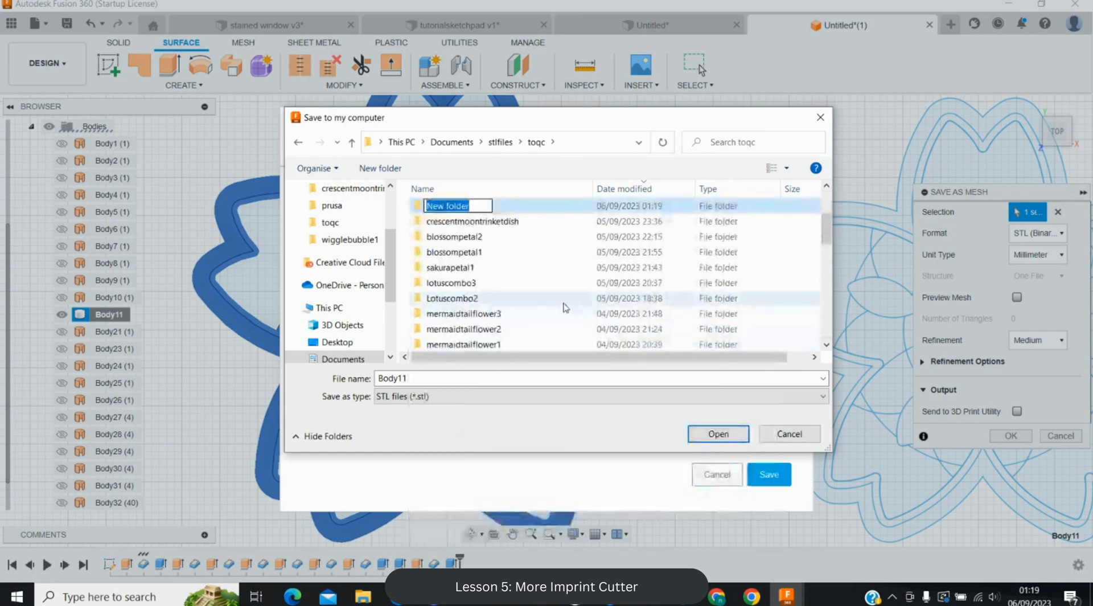
type("decorative5petalflower")
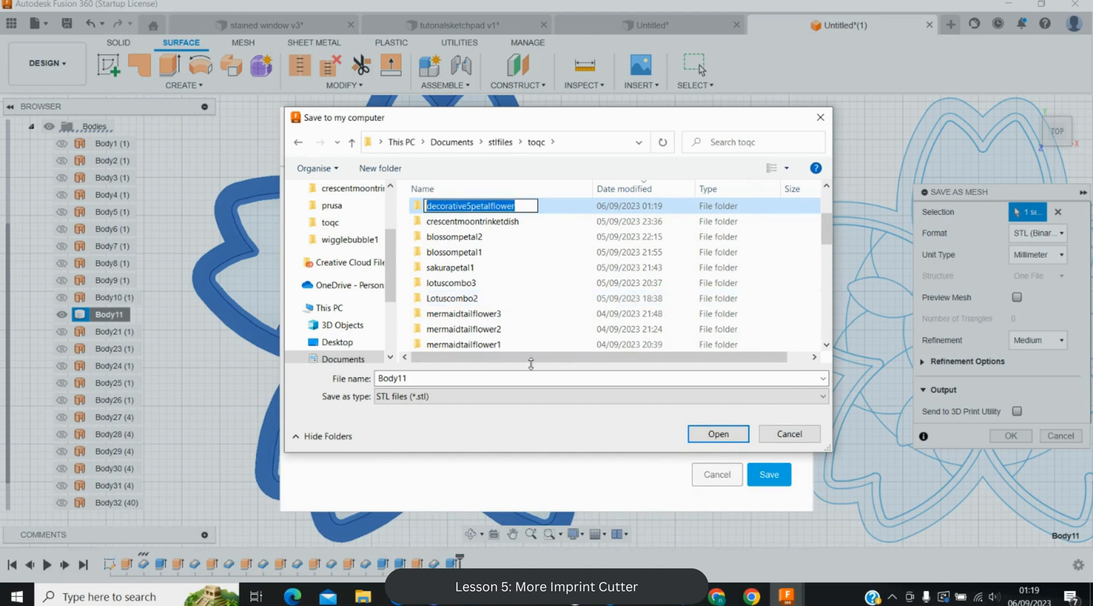
left_click(470, 433)
double_click(528, 210)
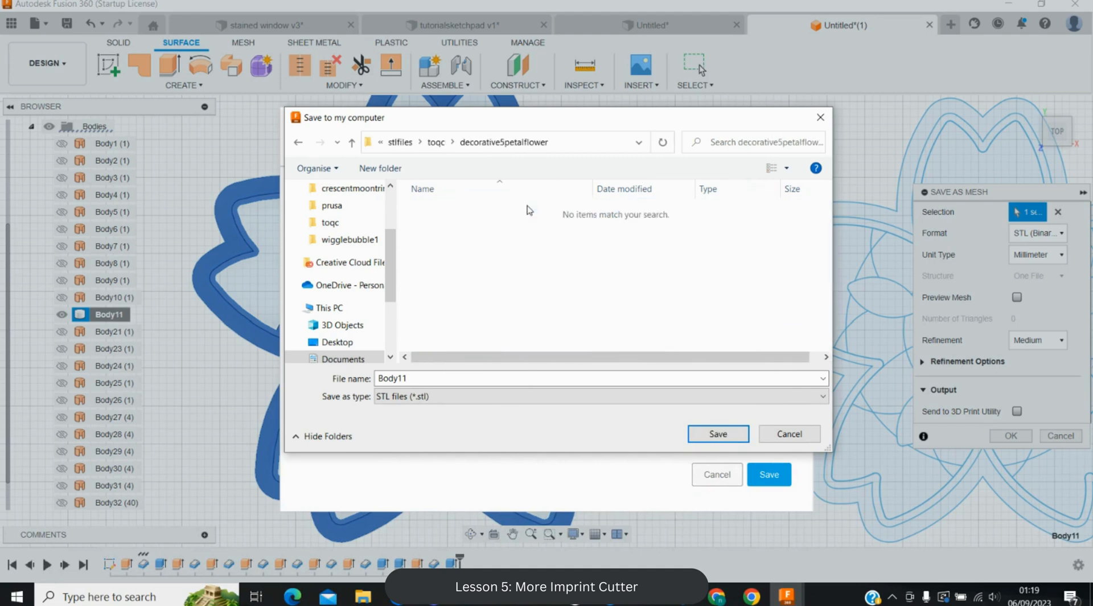
left_click(466, 378)
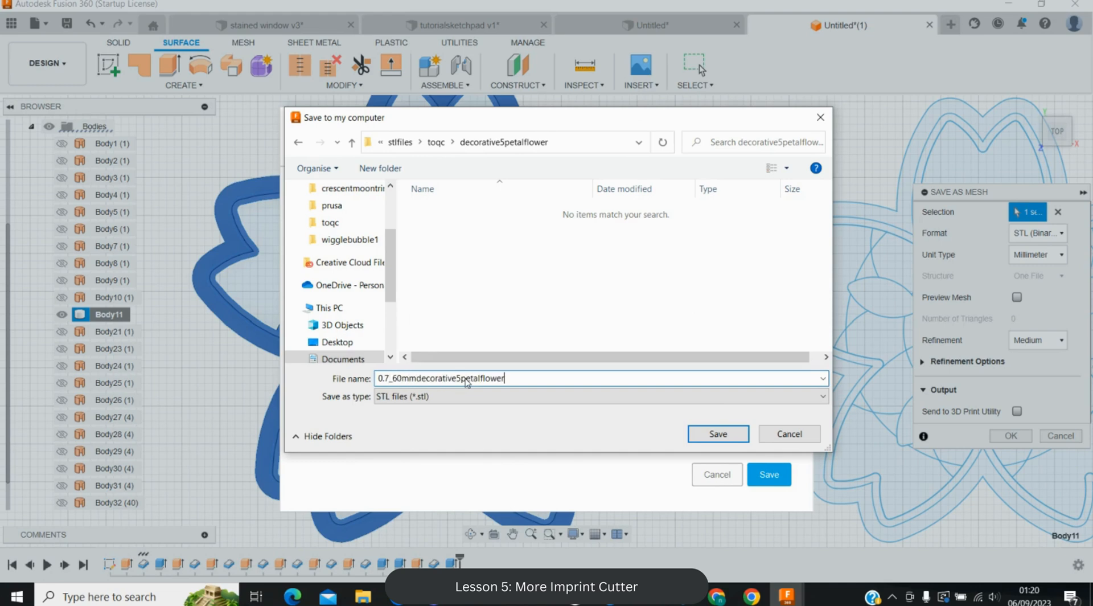
key("Return")
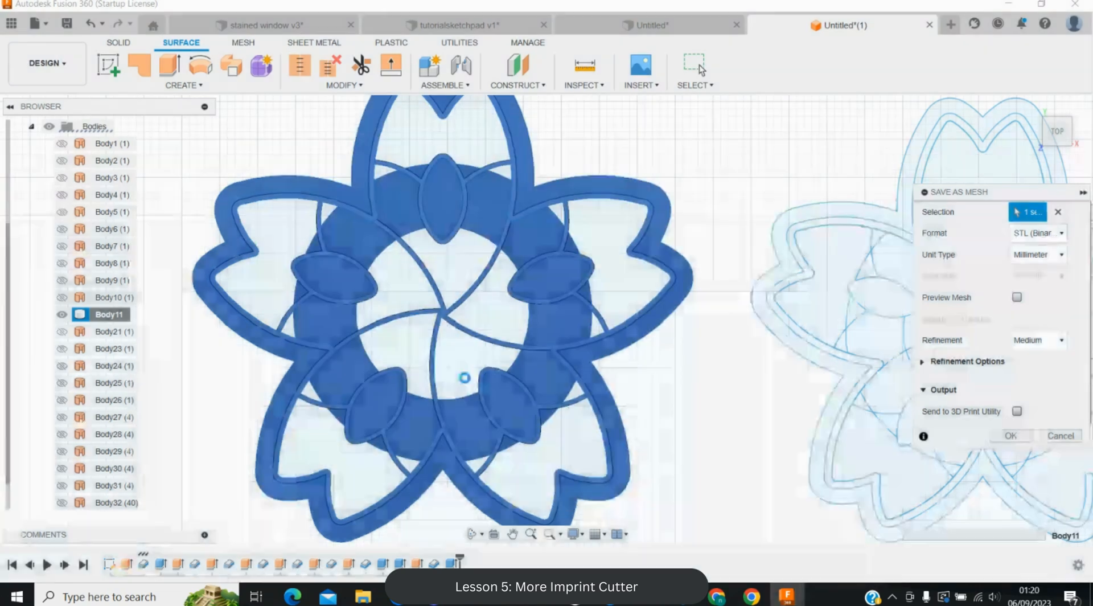
- Undo the rim extrusion and outline thickening, and re-thicken the petal outline surface by 0.44 mm on one side using Join
left_click(94, 26)
left_click(94, 26)
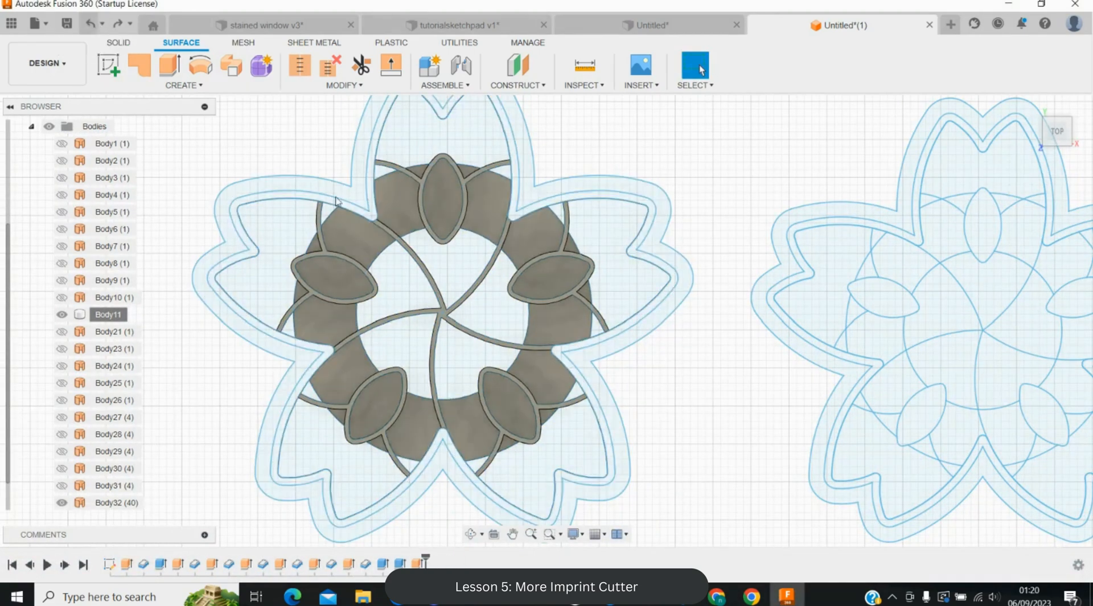
key("t")
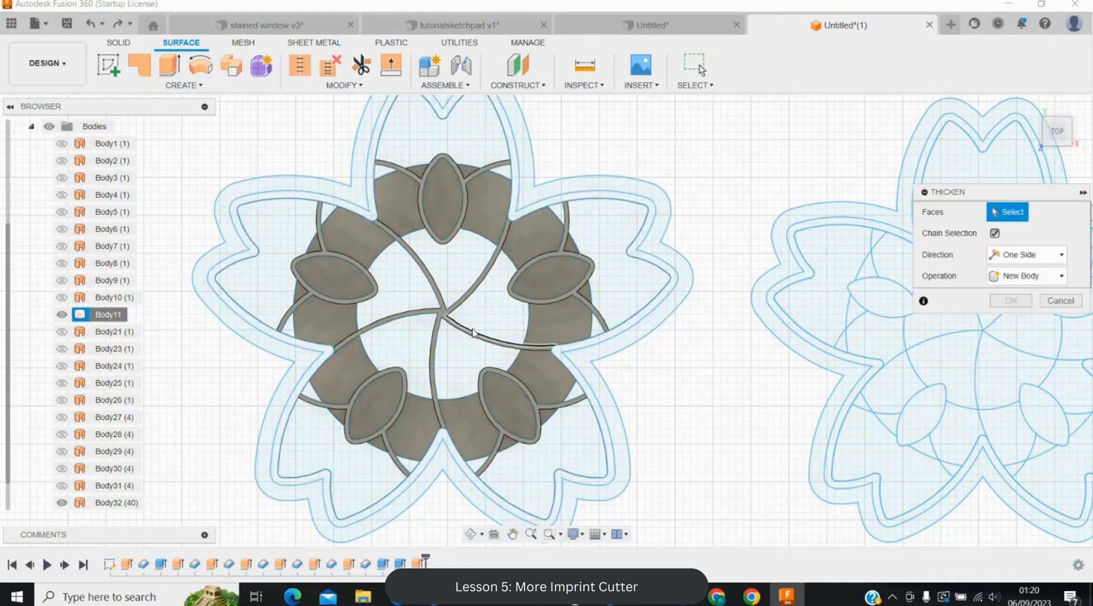
left_click(589, 481)
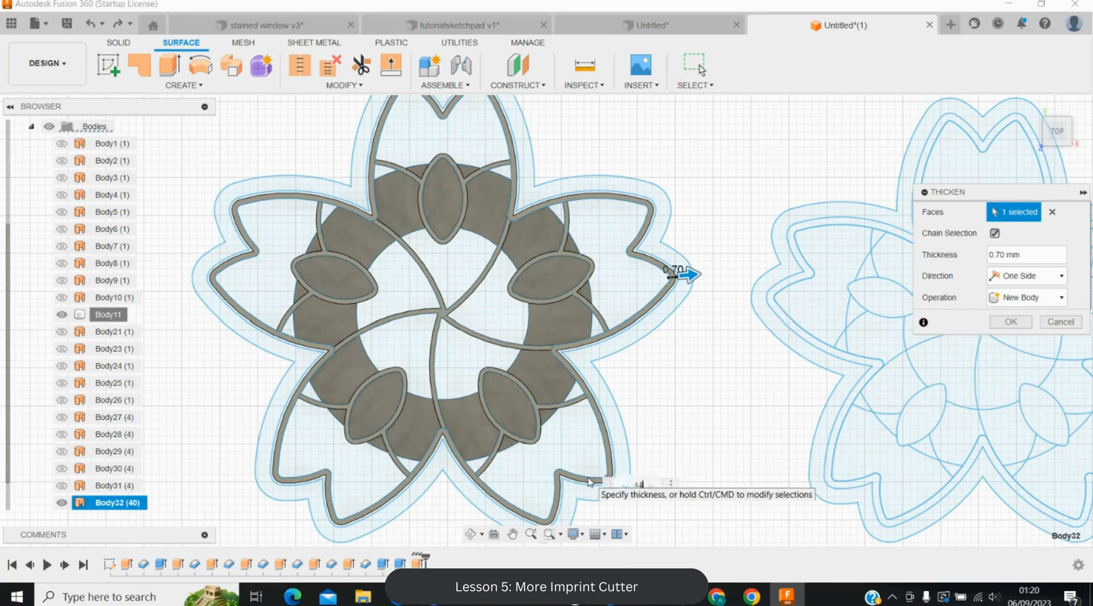
left_click(1007, 296)
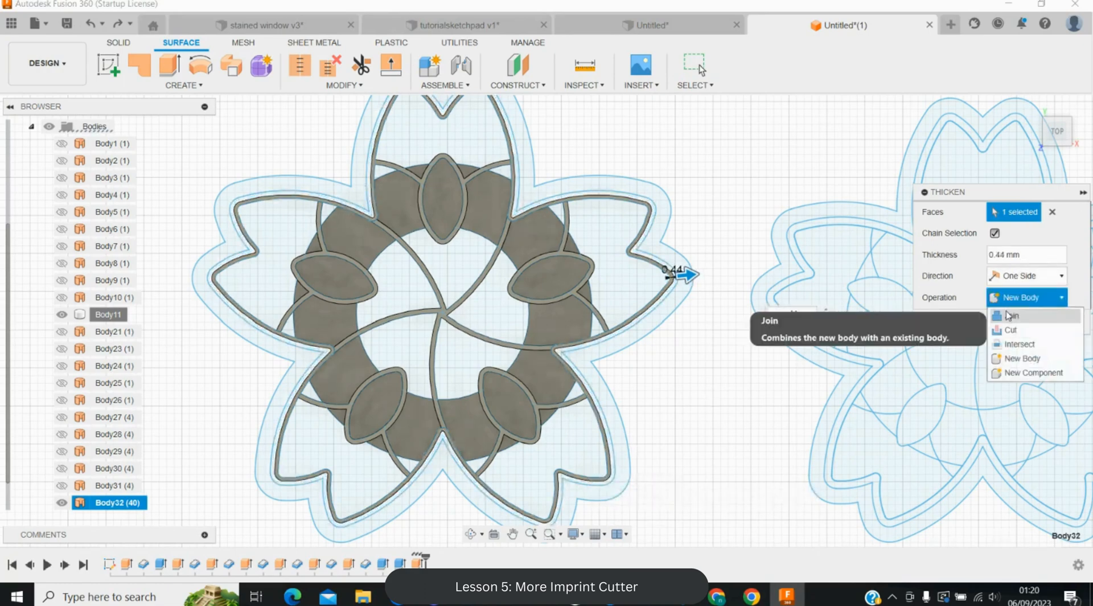
left_click(1008, 314)
left_click(1013, 319)
key("e")
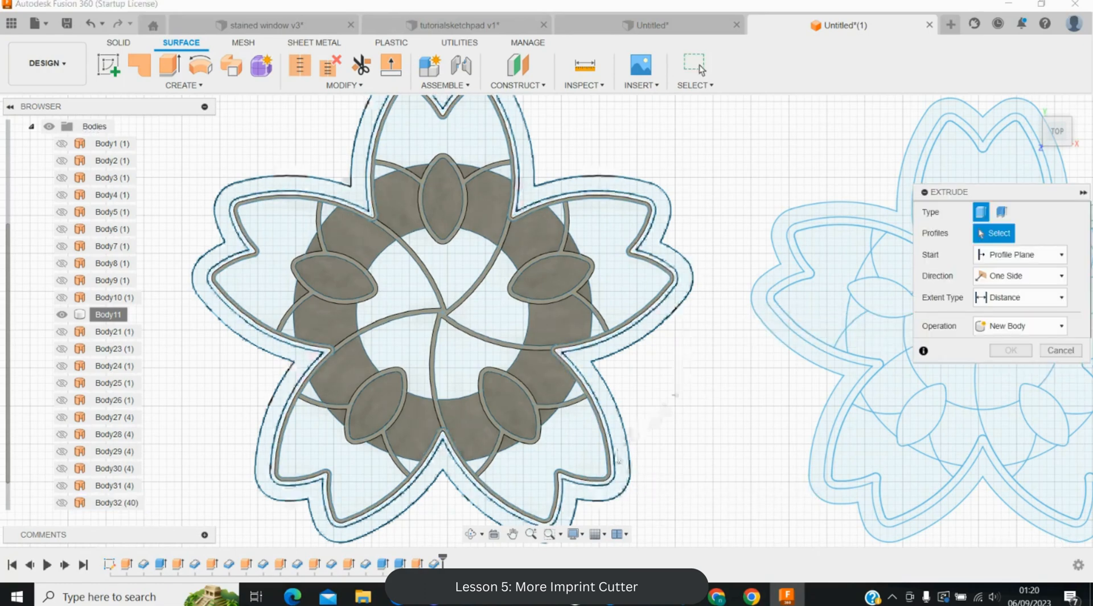
left_click(619, 458)
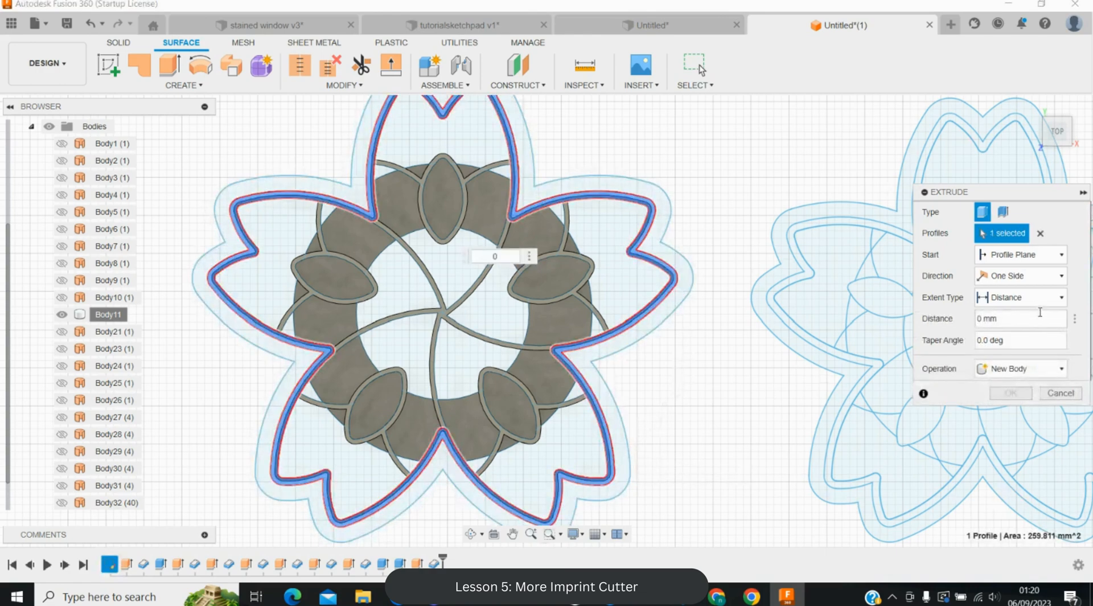
left_click(1019, 368)
left_click(1006, 383)
key("Escape")
- Extrude the narrow band along the flower's petal outline 10 mm as a solid using Join
key("e")
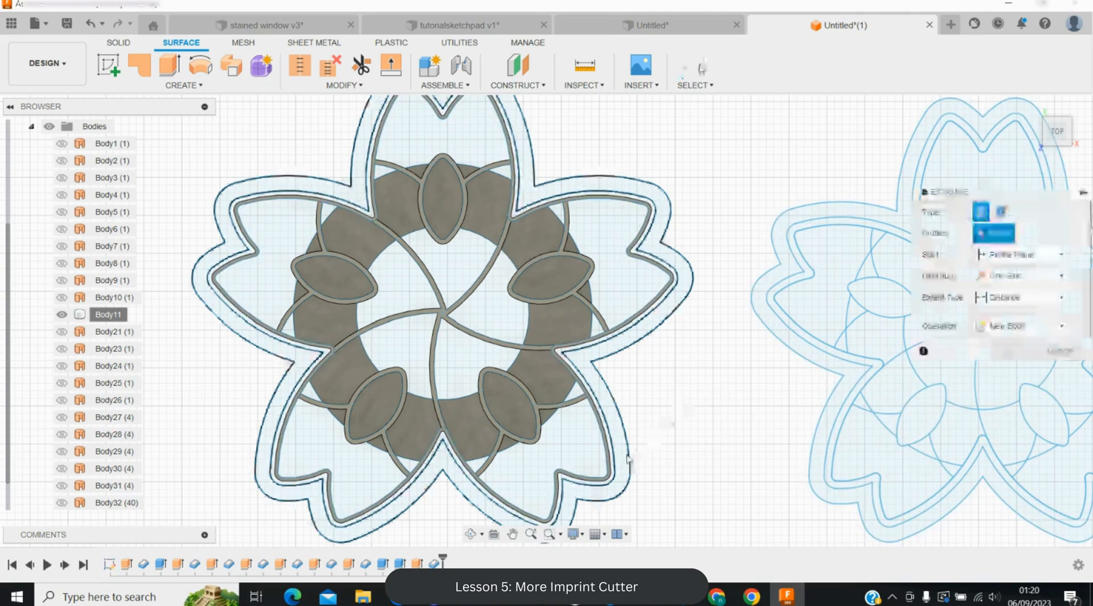
left_click(609, 485)
type("10")
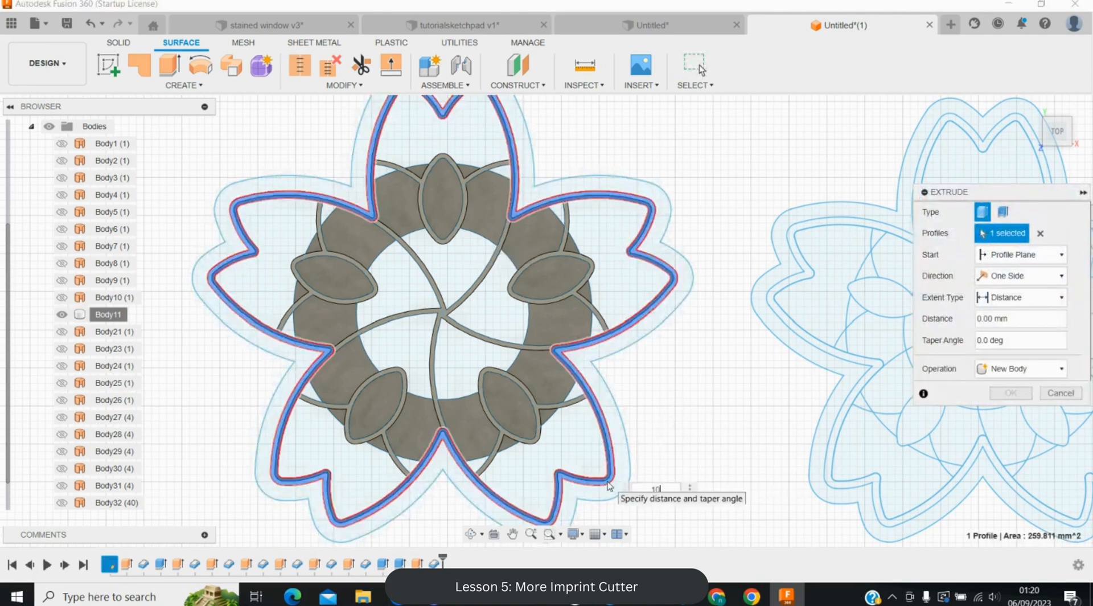
left_click(1010, 370)
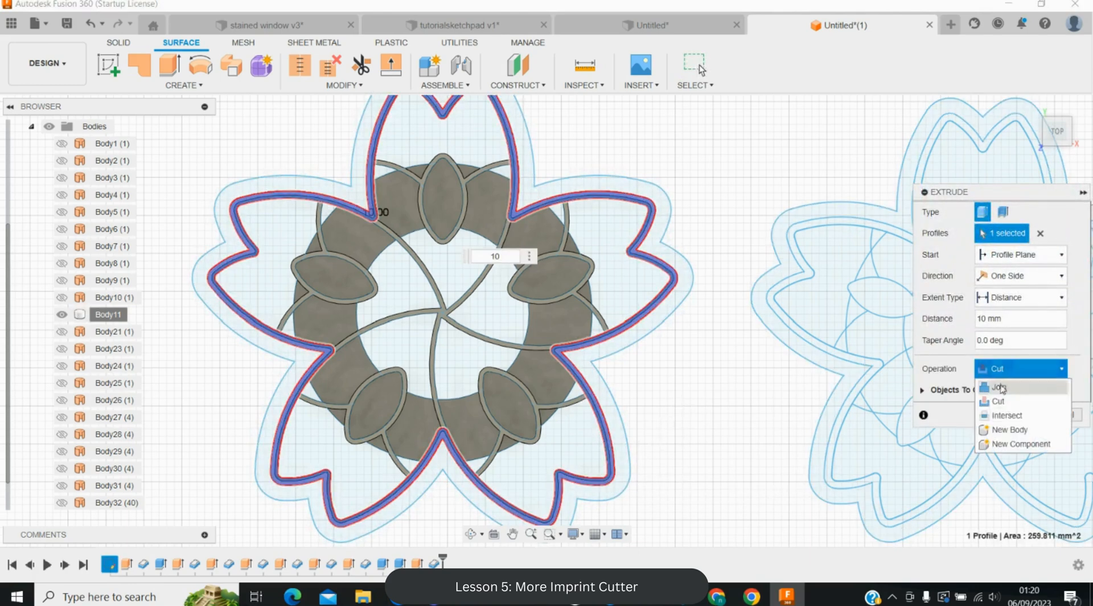
left_click(1000, 388)
left_click(1011, 394)
- Extrude the wide outer rim around the petal outline 3 mm
key("e")
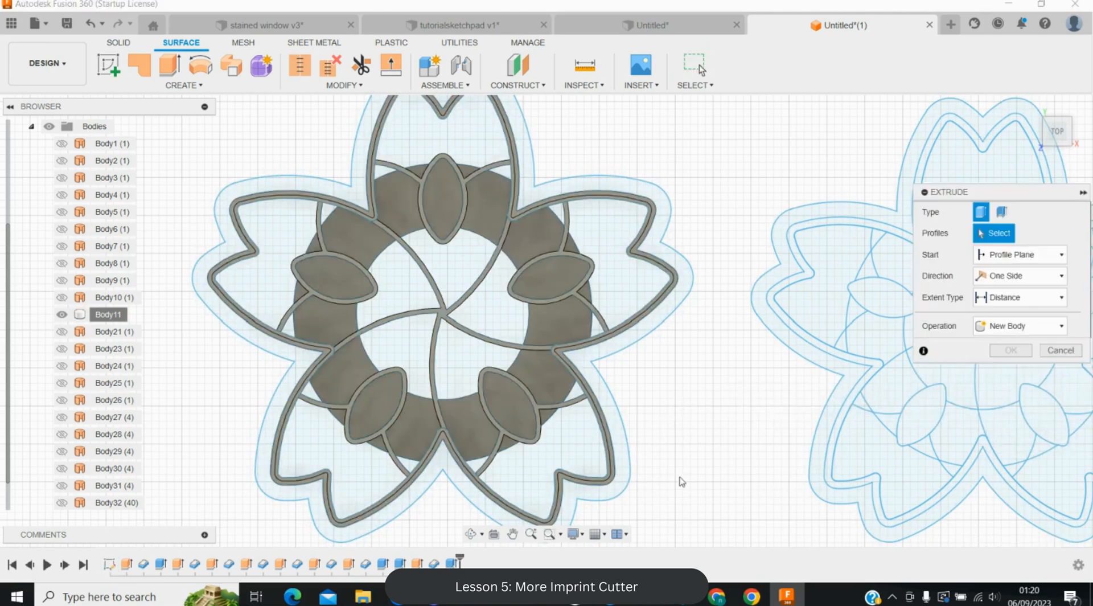
left_click(601, 497)
type("3")
key("Return")
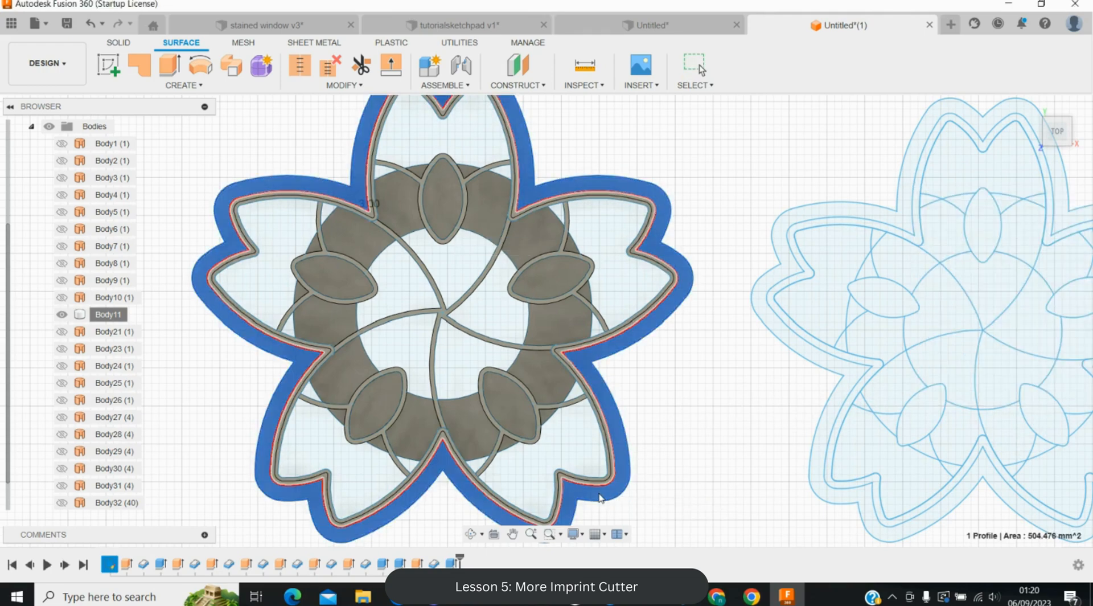
- Export the combined cutter body as a binary STL in millimetres with medium refinement, named se_60mmdecorative5petalflower, in the decorative5petalflower folder
right_click(101, 319)
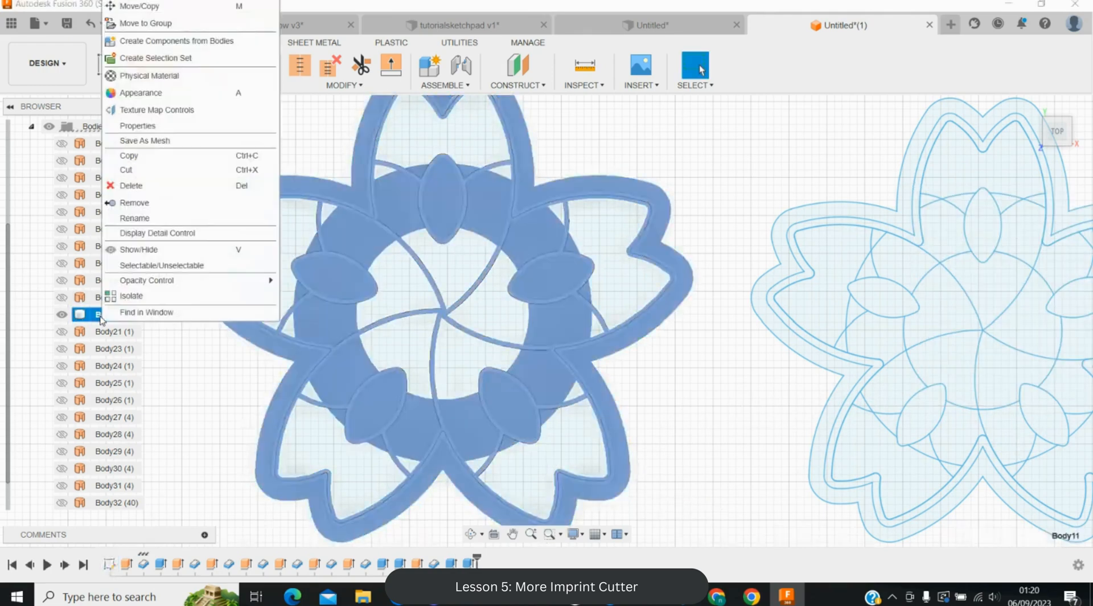
left_click(200, 140)
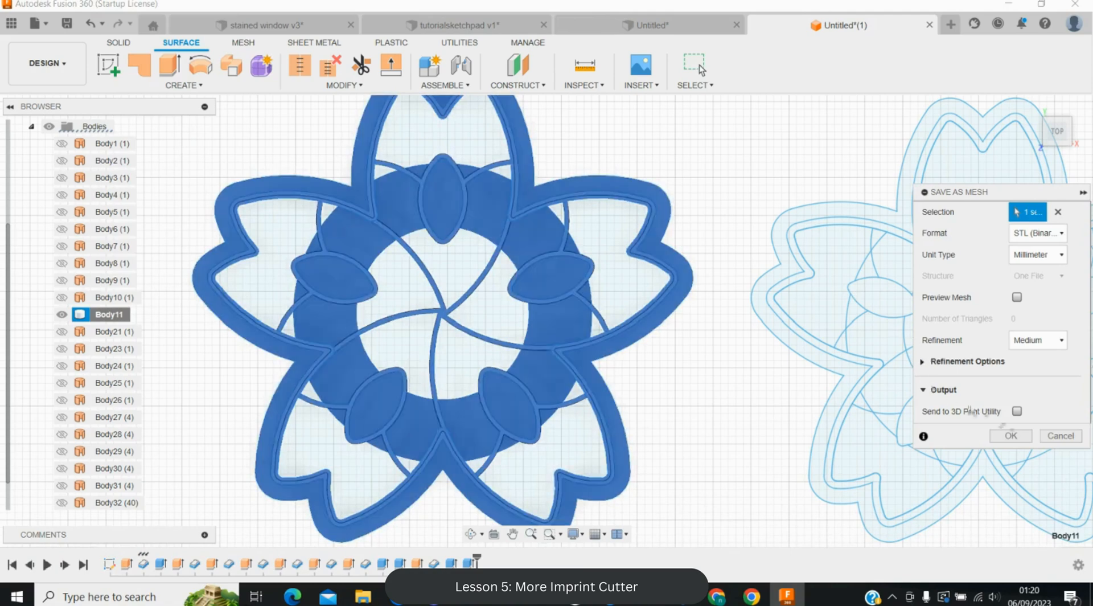
left_click(1011, 435)
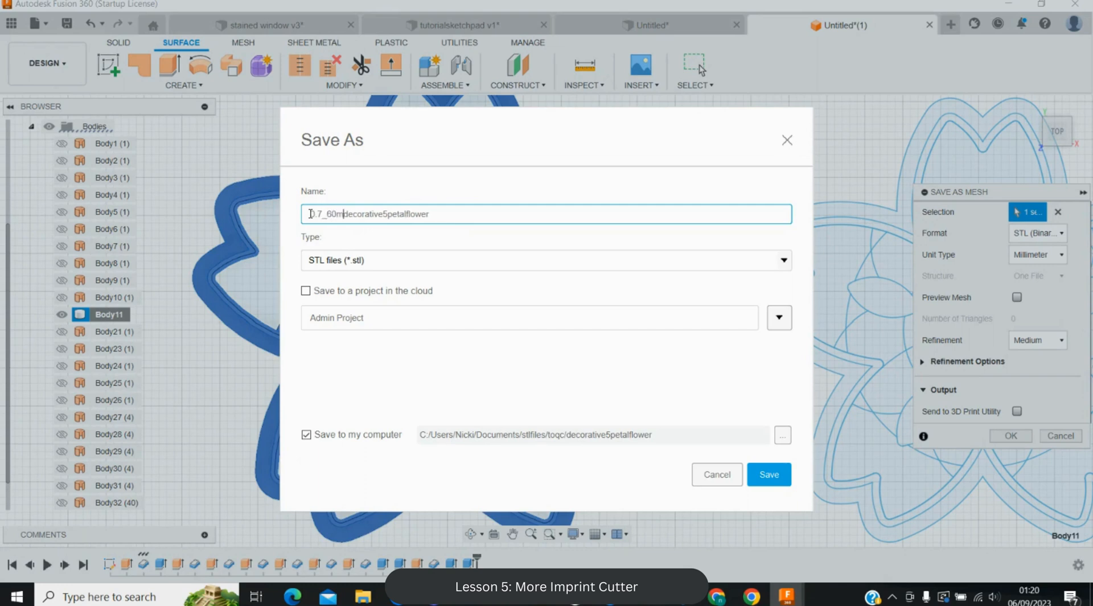
key("ctrl+a")
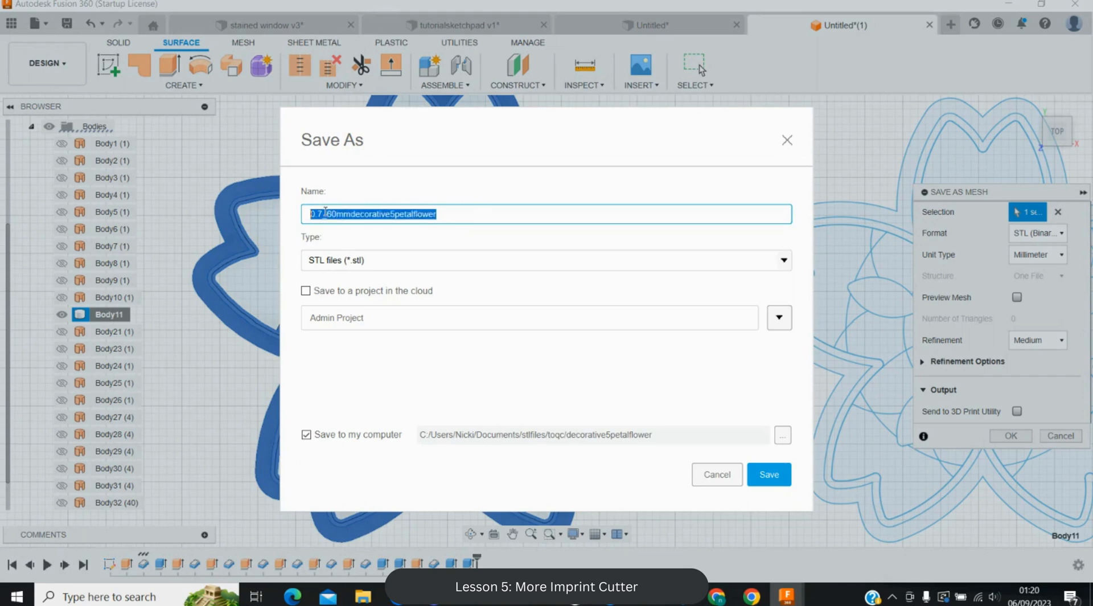
left_click(325, 214)
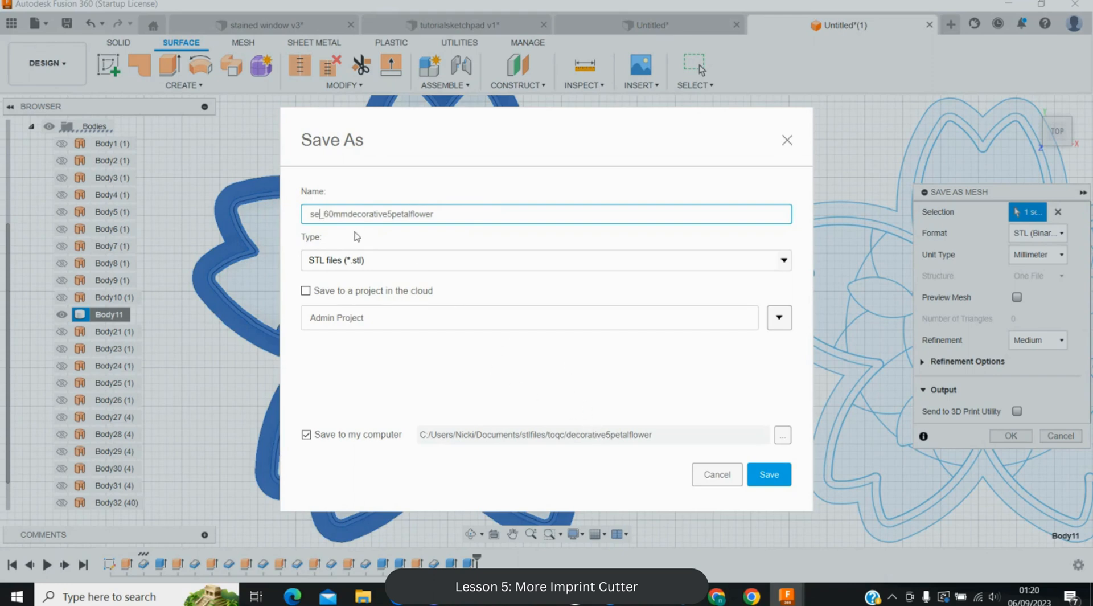
left_click(768, 474)
- Start a surface Extrude and select the ten short arcs between the leaves and petal outline on the second-largest flower
scroll(675, 433, "down", 3)
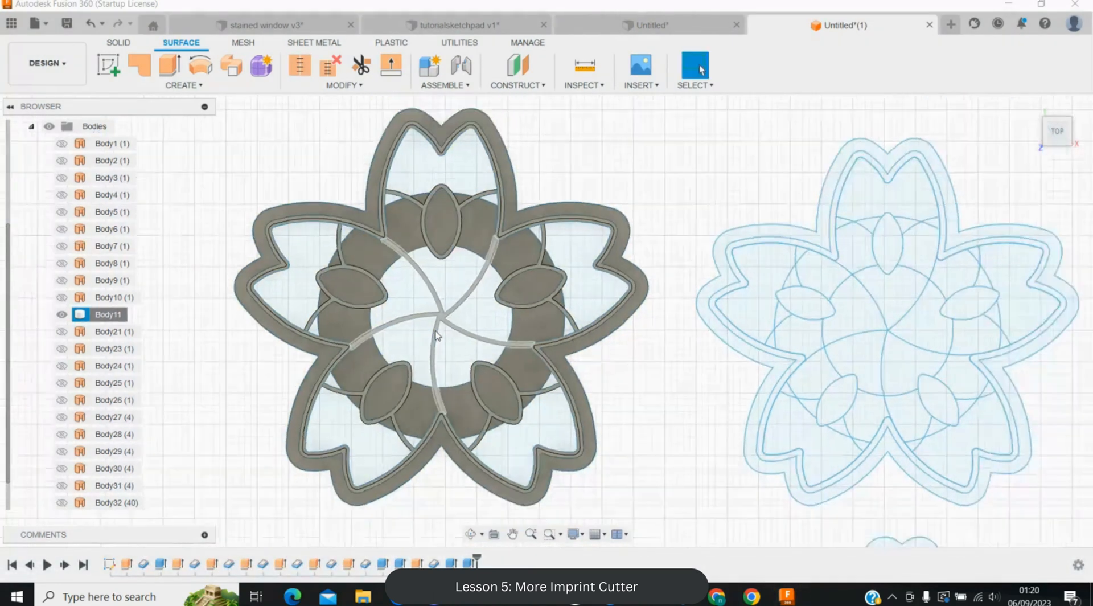
scroll(677, 436, "down", 4)
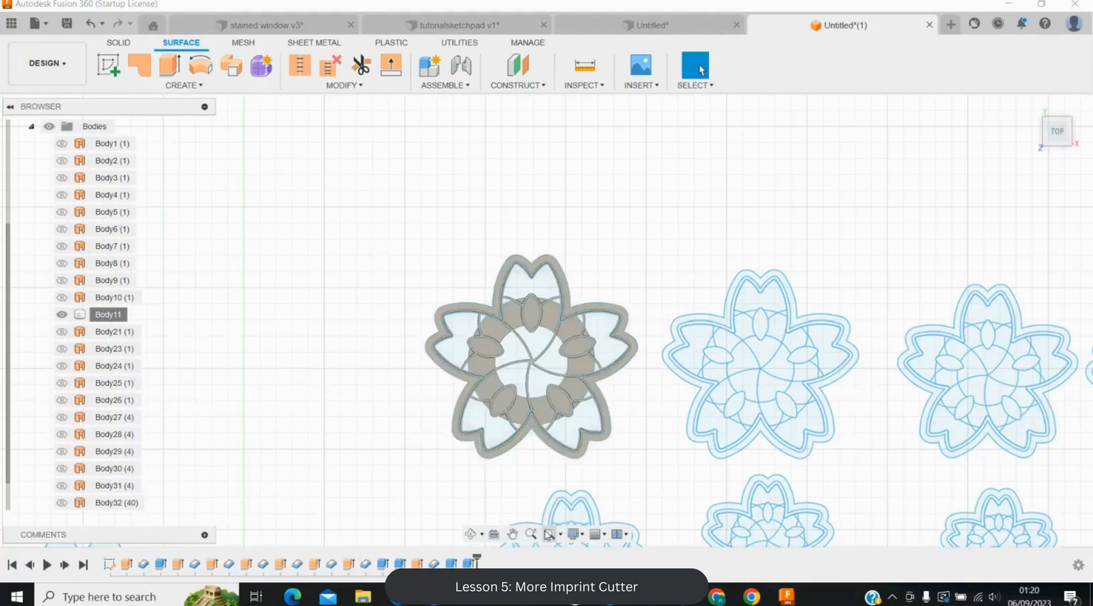
left_click(514, 535)
left_click_drag(723, 444, 405, 305)
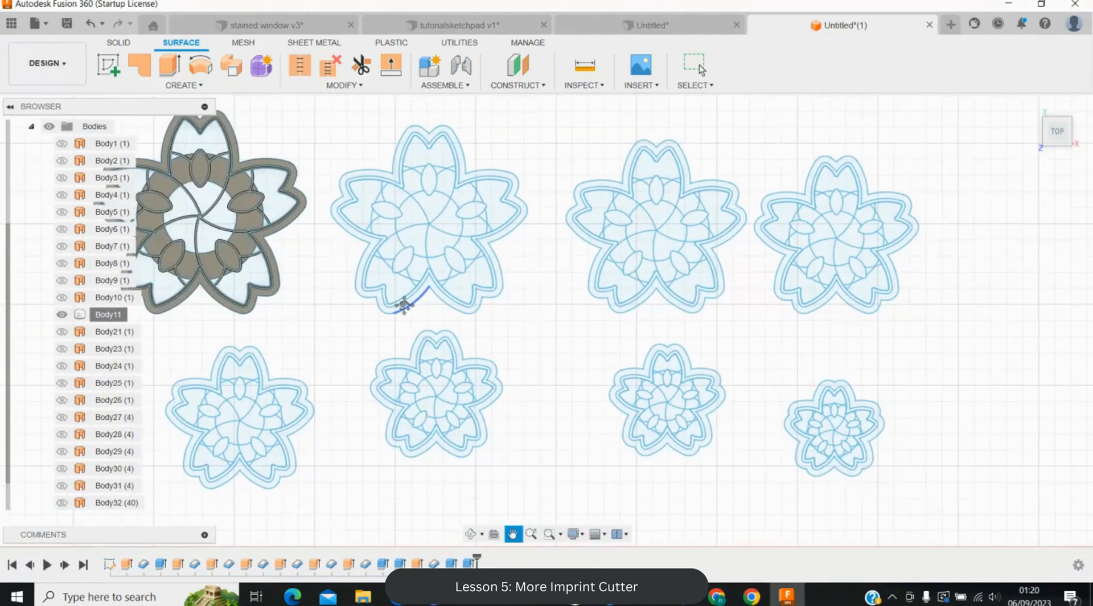
left_click(169, 64)
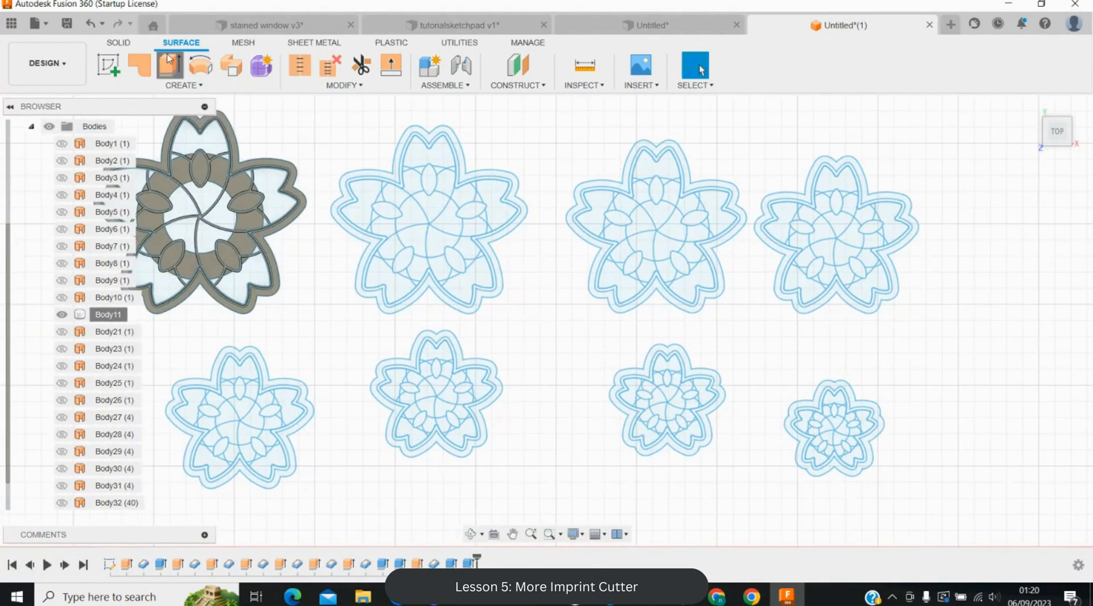
left_click(378, 191)
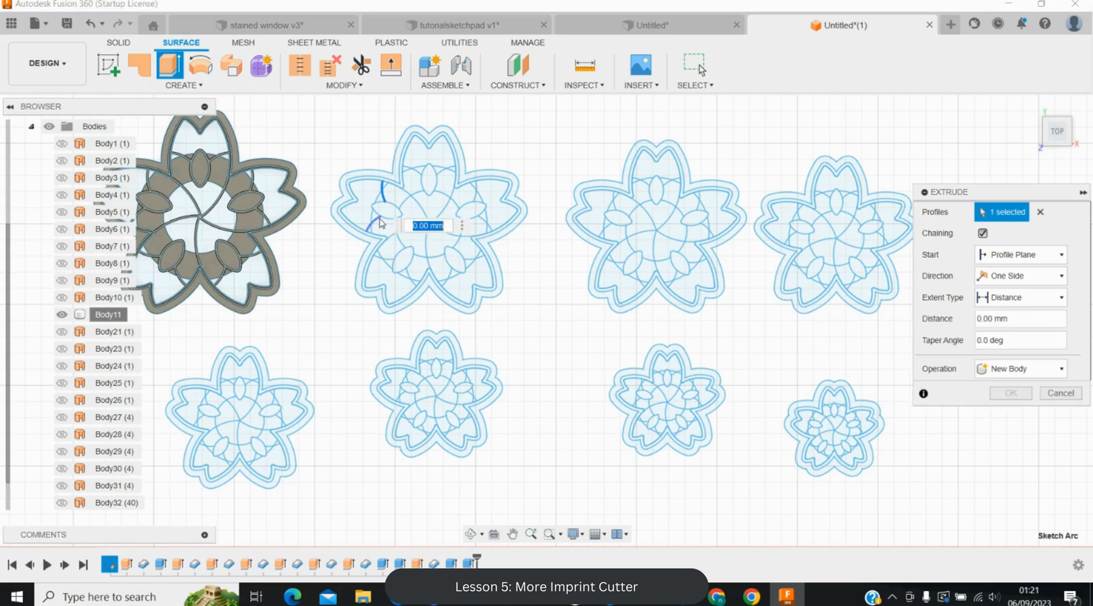
left_click(382, 261)
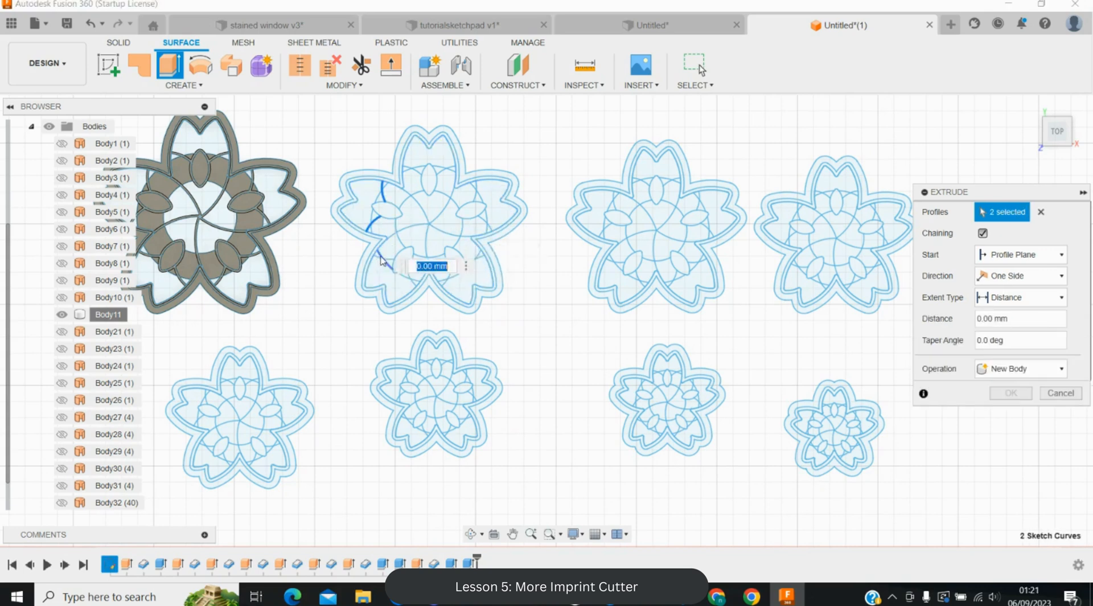
scroll(391, 263, "up", 3)
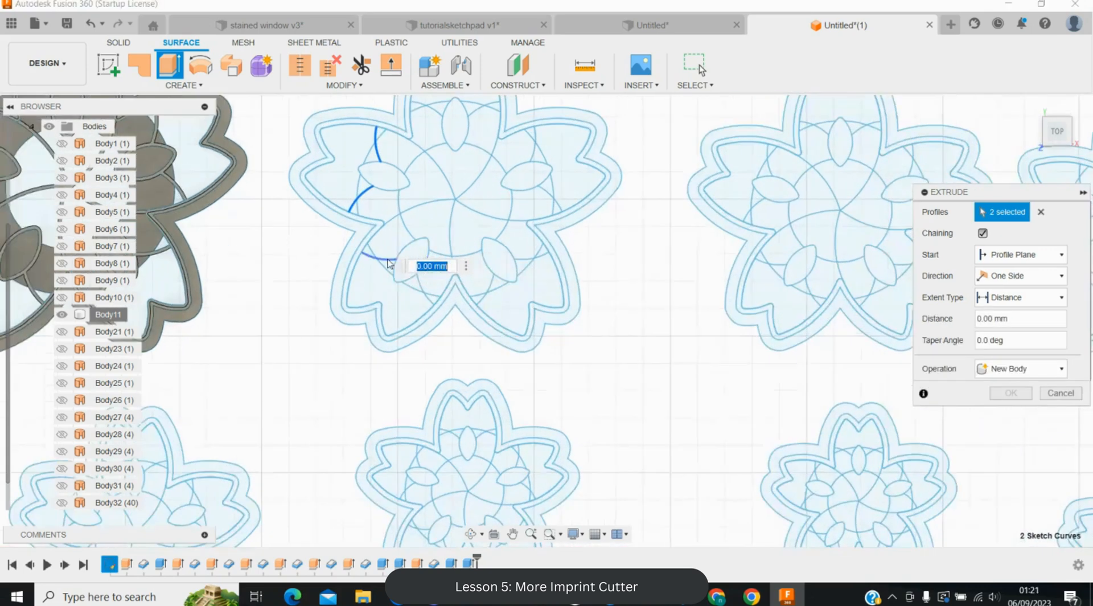
left_click(428, 305)
left_click(481, 299)
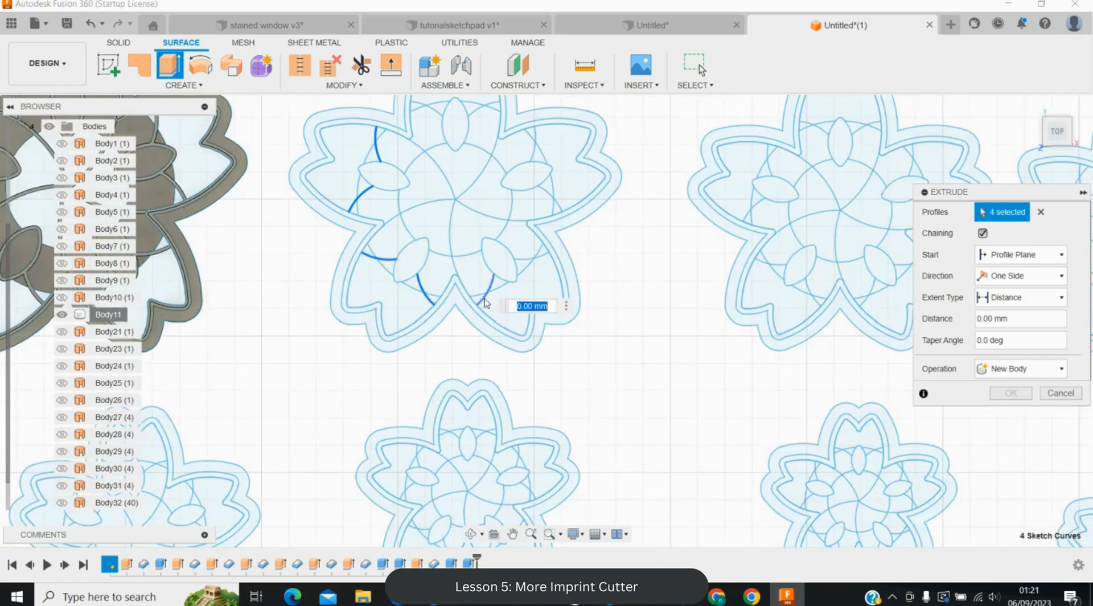
left_click(527, 260)
left_click(552, 206)
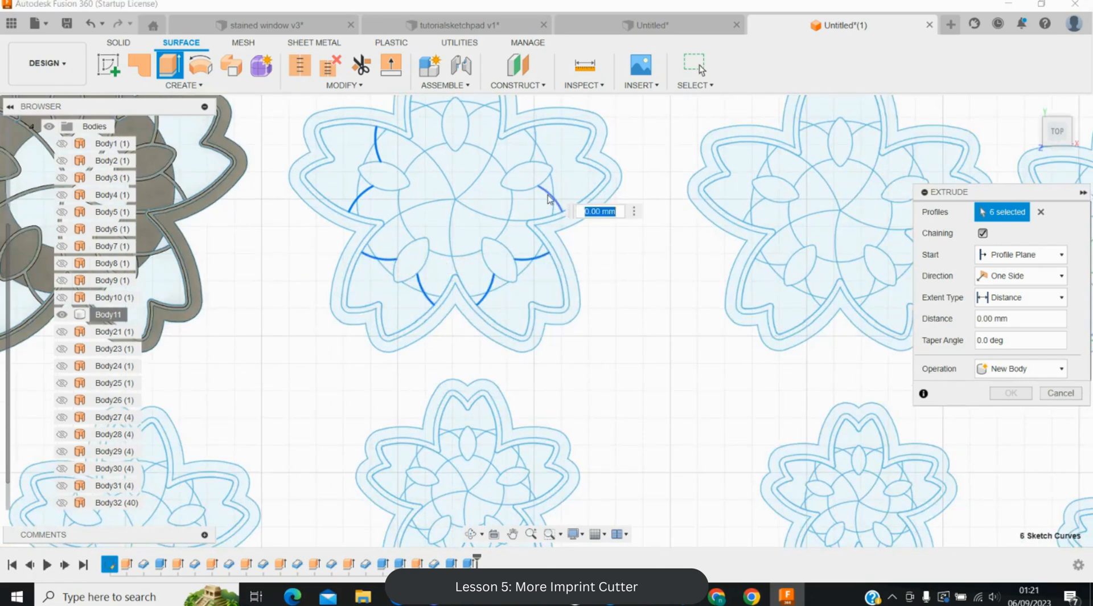
left_click(542, 161)
left_click(491, 105)
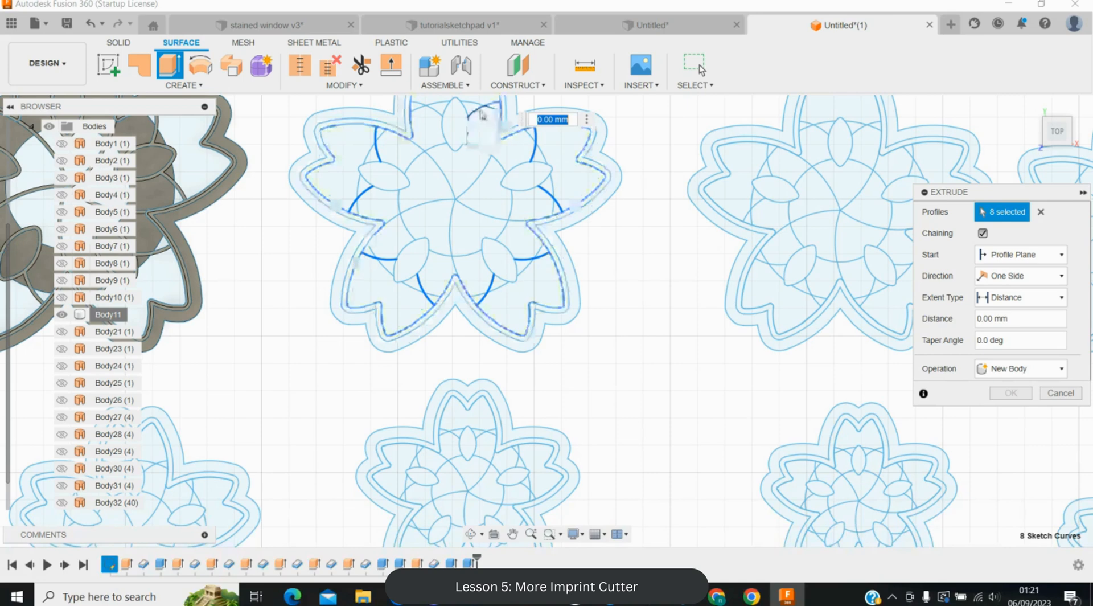
left_click(434, 111)
left_click(434, 111)
scroll(405, 171, "down", 2)
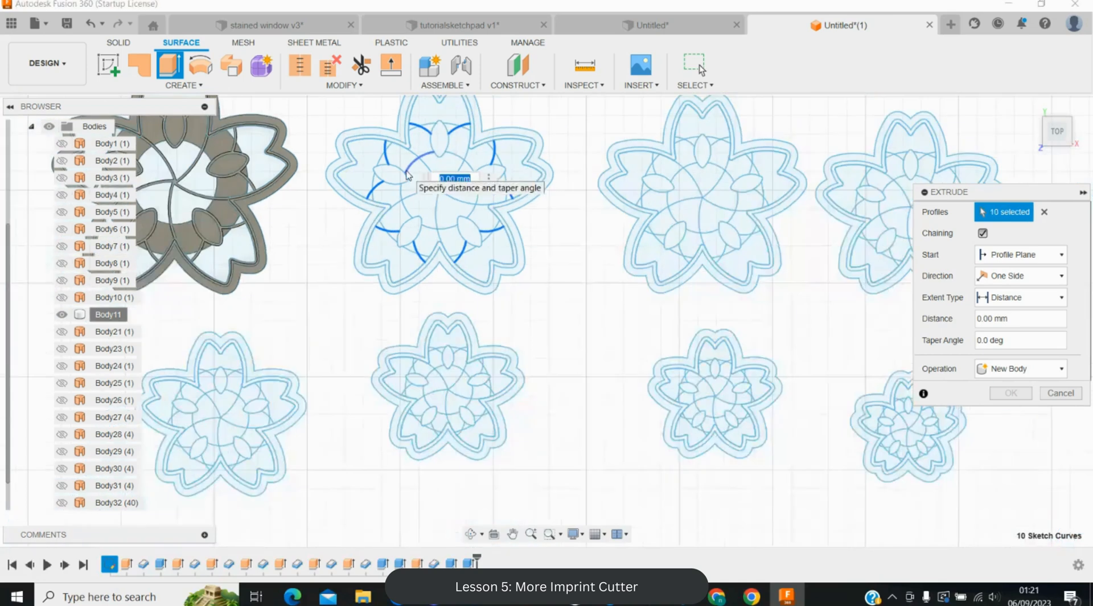
- Add the ten short arcs between the leaves and petal outline of the third flower in the upper row to the extrusion
left_click(652, 193)
left_click(666, 158)
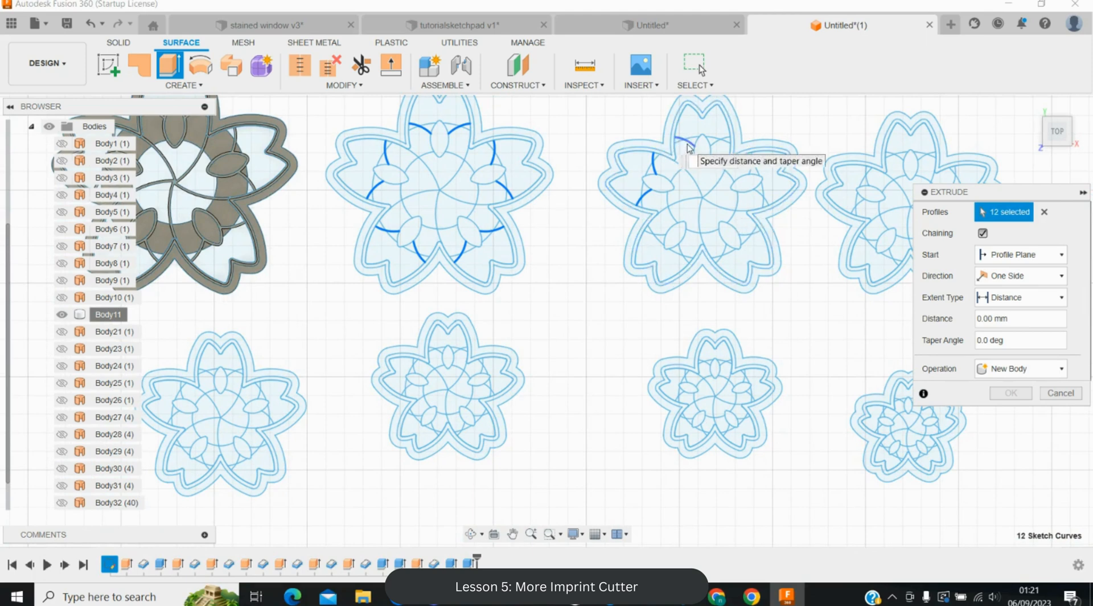
left_click(717, 147)
left_click(750, 164)
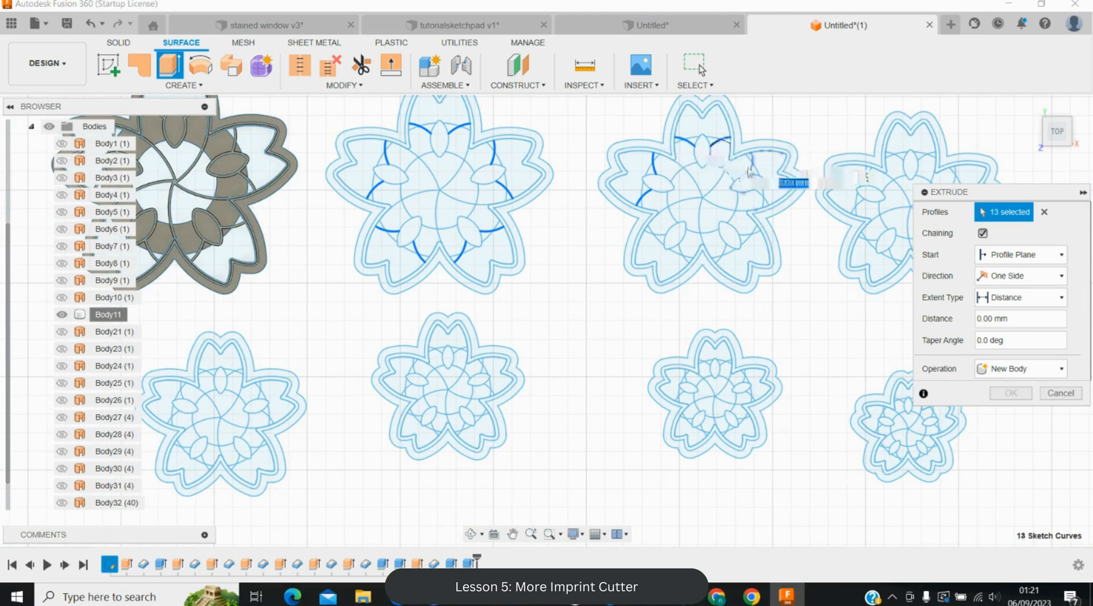
left_click(757, 196)
left_click(750, 234)
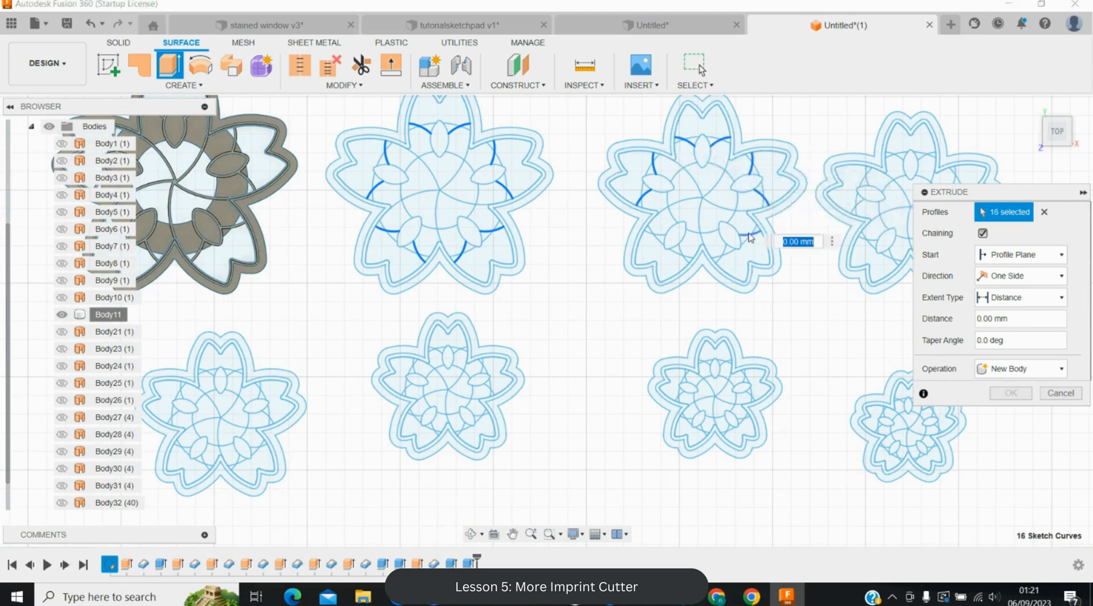
left_click(722, 256)
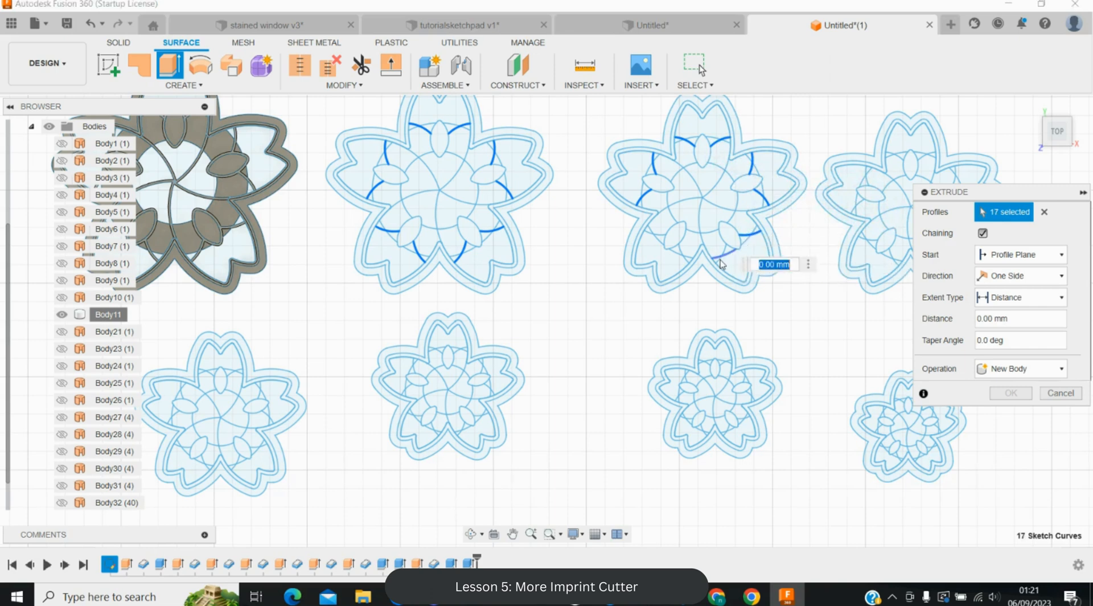
left_click(688, 256)
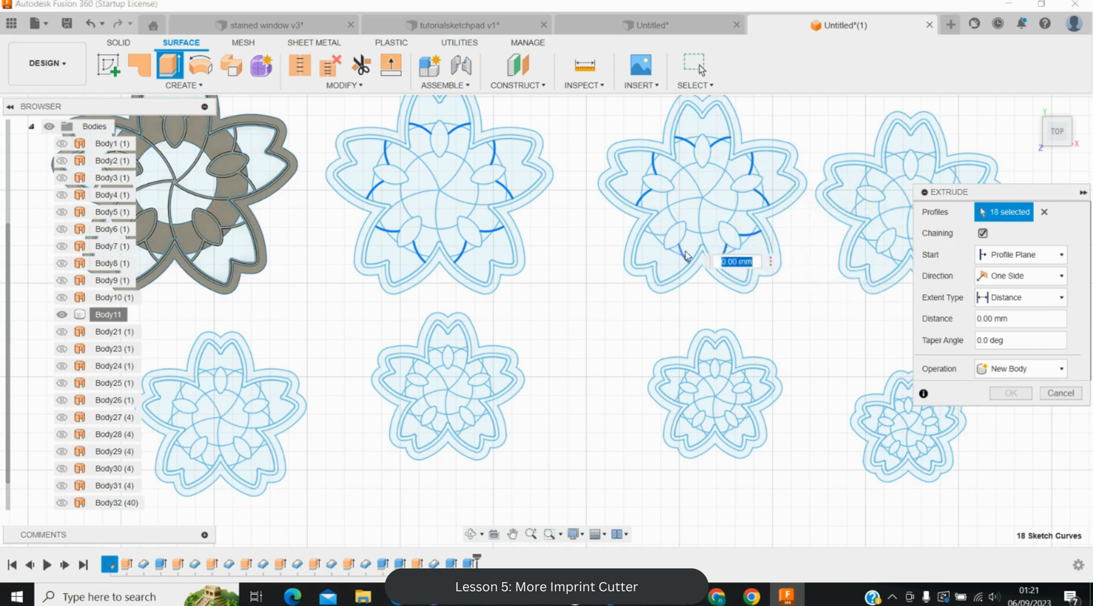
left_click(685, 252)
left_click(663, 234)
- Add the ten short arcs between the leaves and petal outline of the fourth upper-row flower and extrude all selected arcs 10.5 mm
scroll(595, 289, "down", 2)
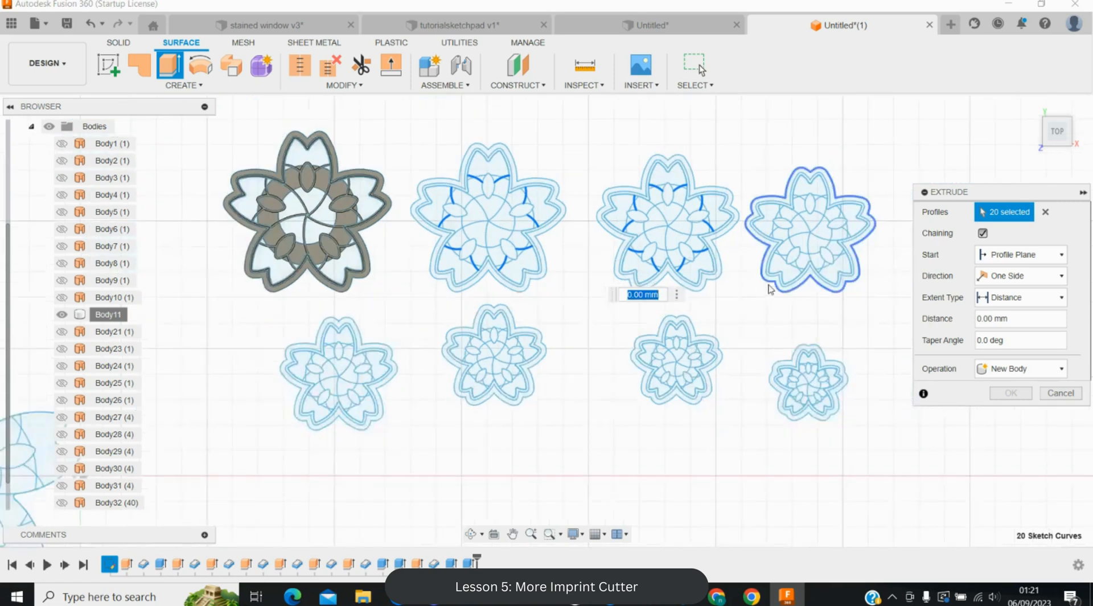
scroll(797, 259, "up", 2)
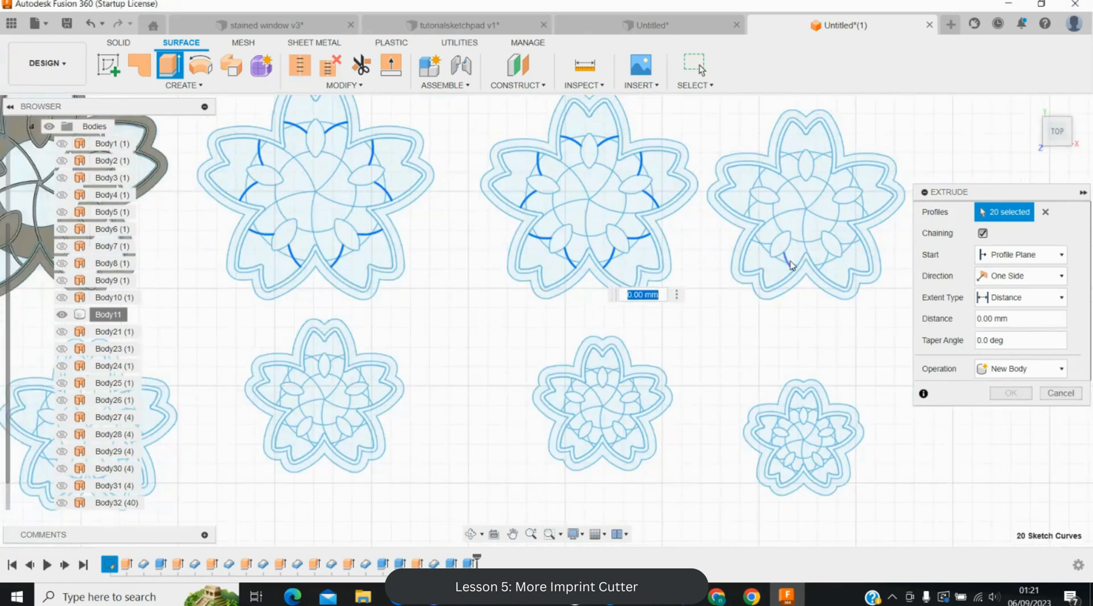
left_click(792, 264)
left_click(752, 214)
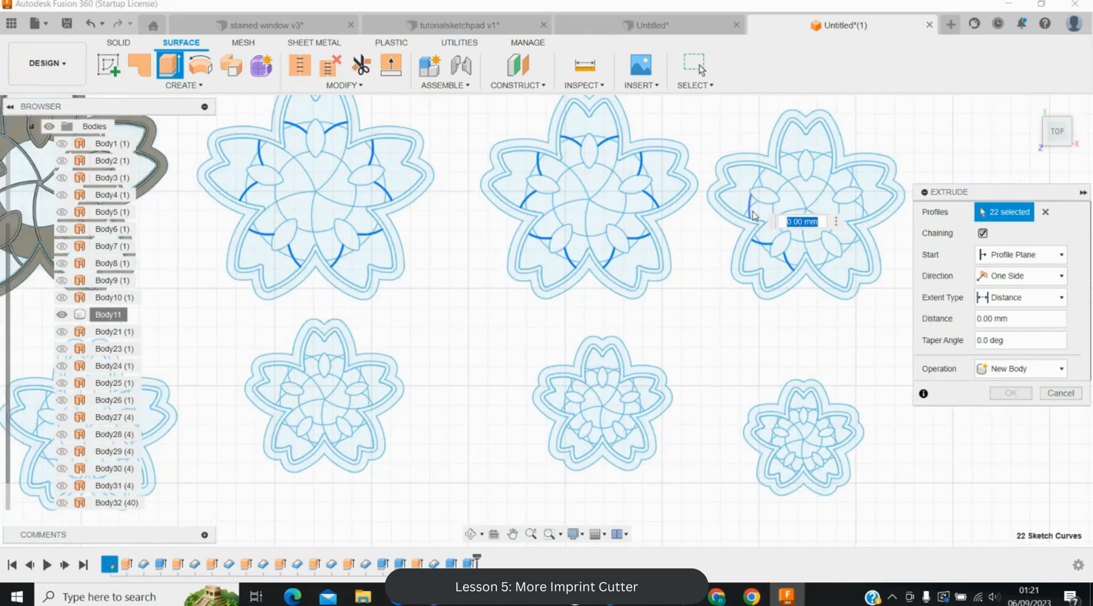
left_click(760, 183)
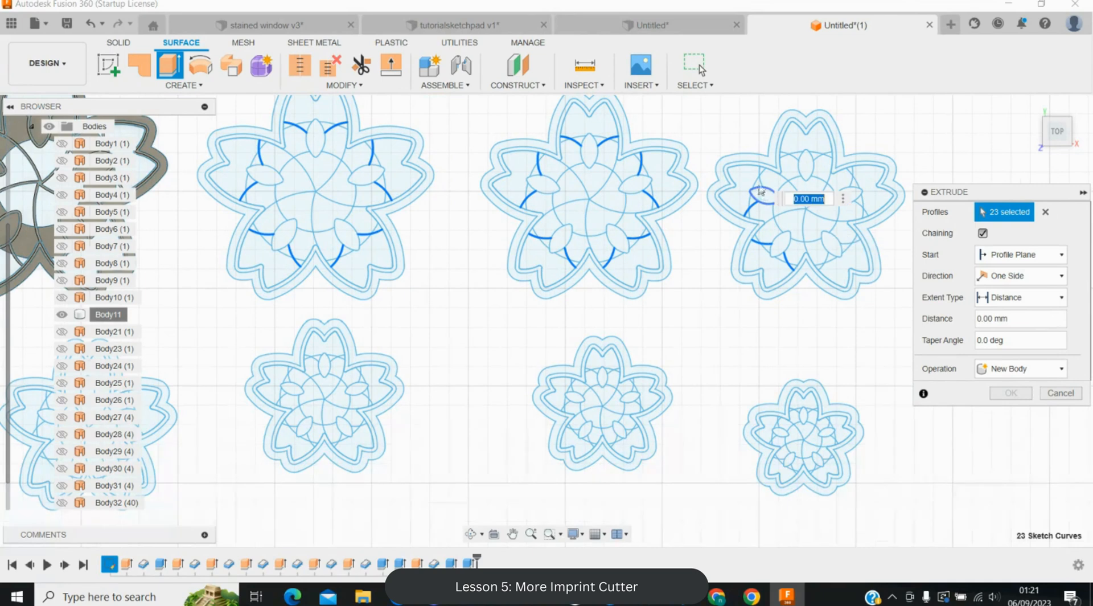
left_click(787, 159)
left_click(820, 154)
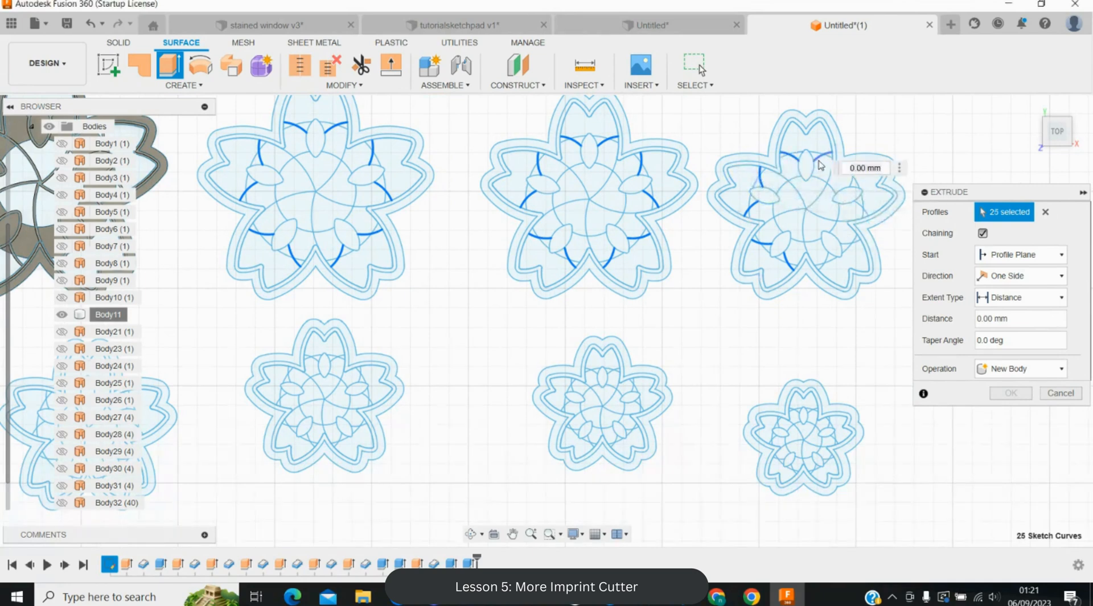
left_click(851, 175)
right_click(851, 195)
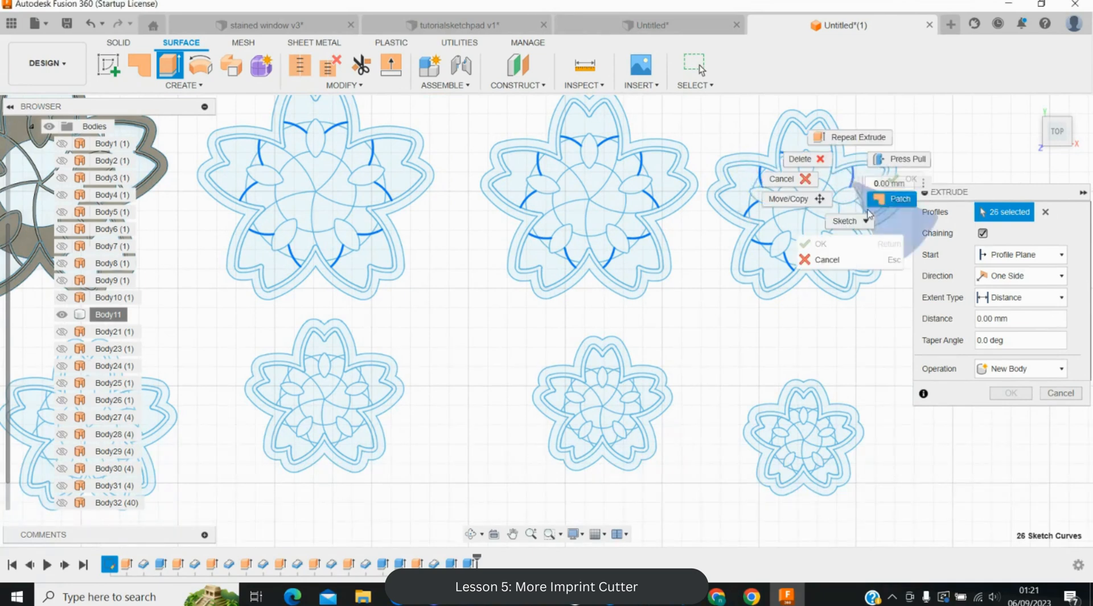
left_click(848, 181)
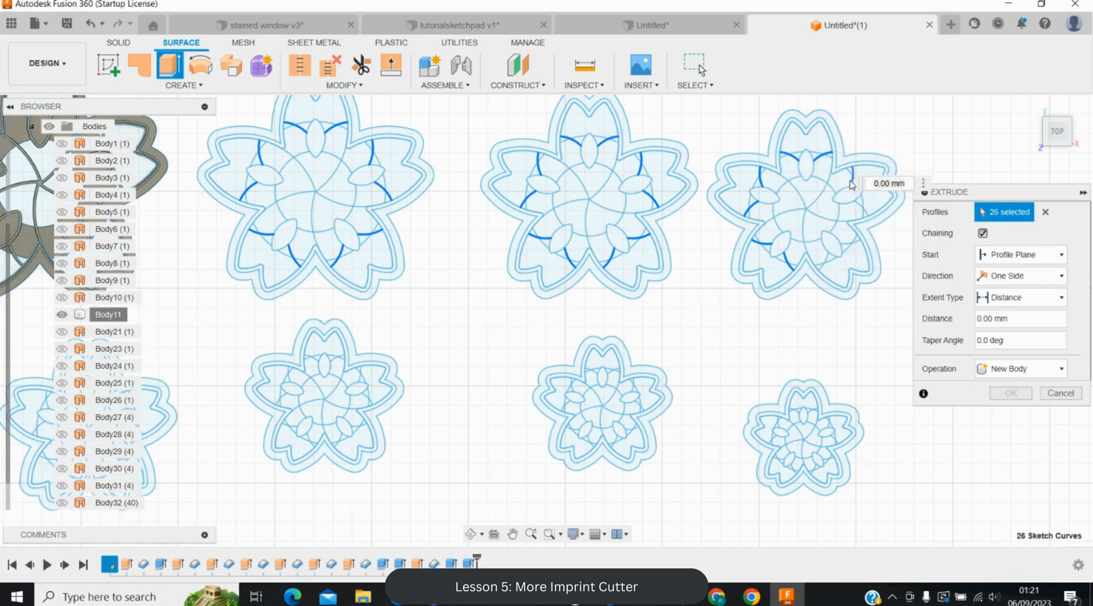
left_click(862, 204)
left_click(854, 244)
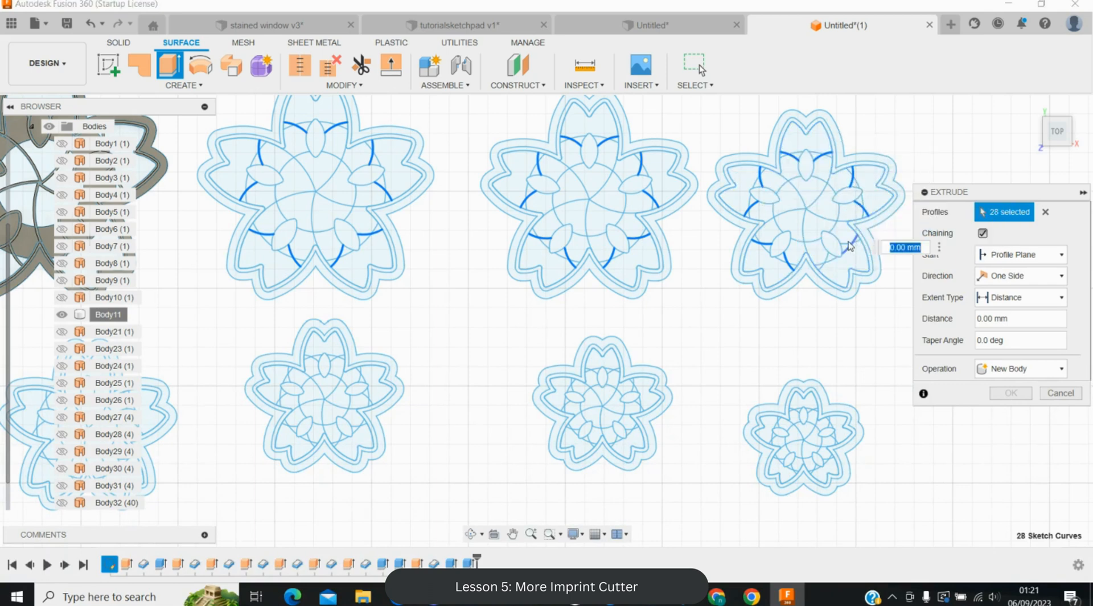
left_click(840, 247)
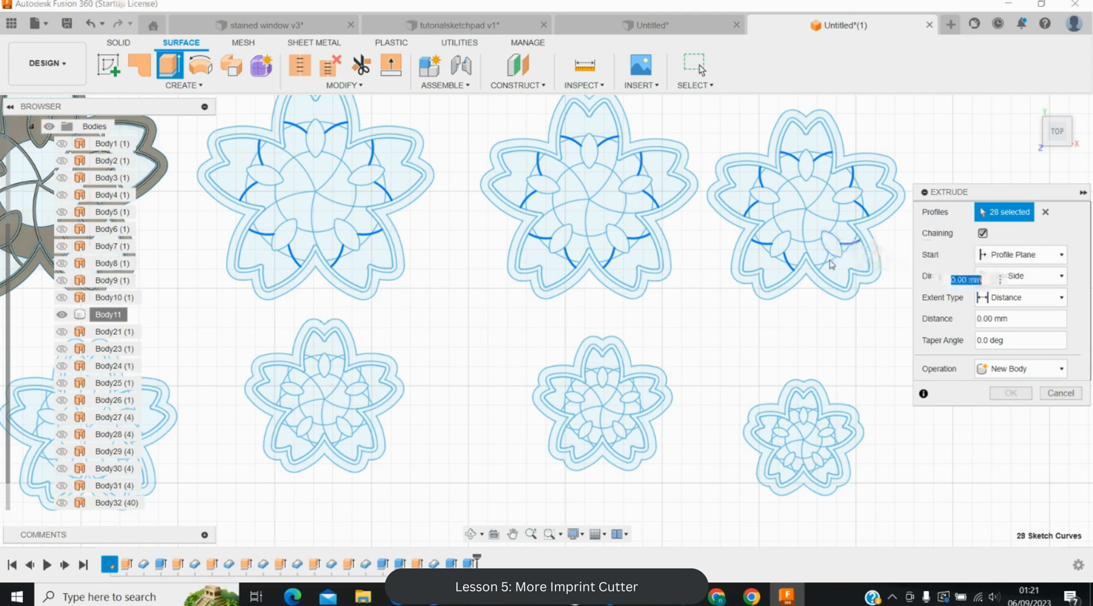
left_click(827, 259)
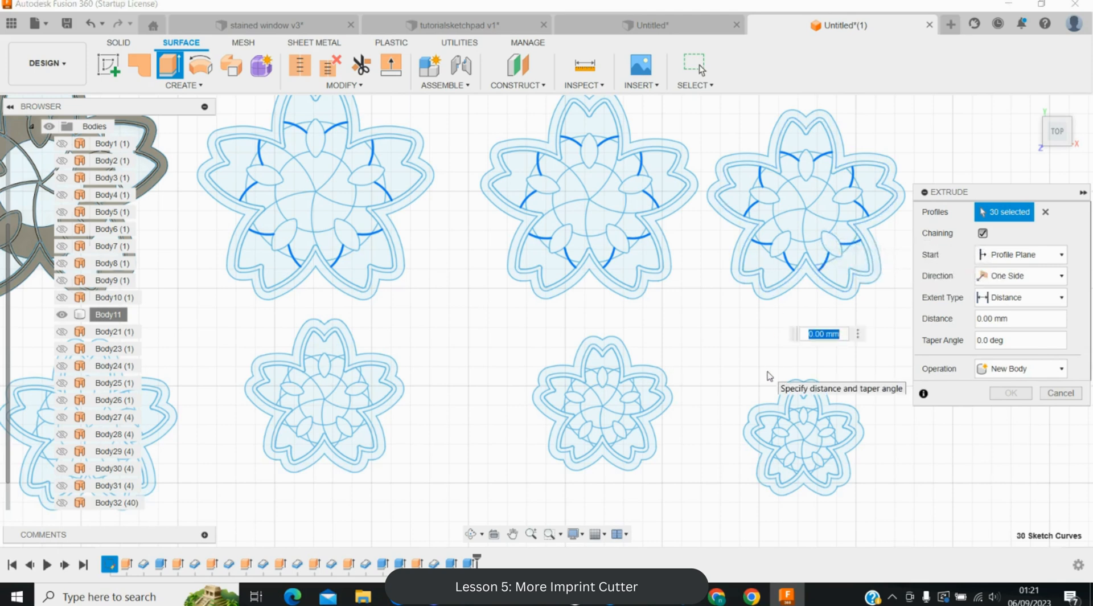
type("10.5")
key("Return")
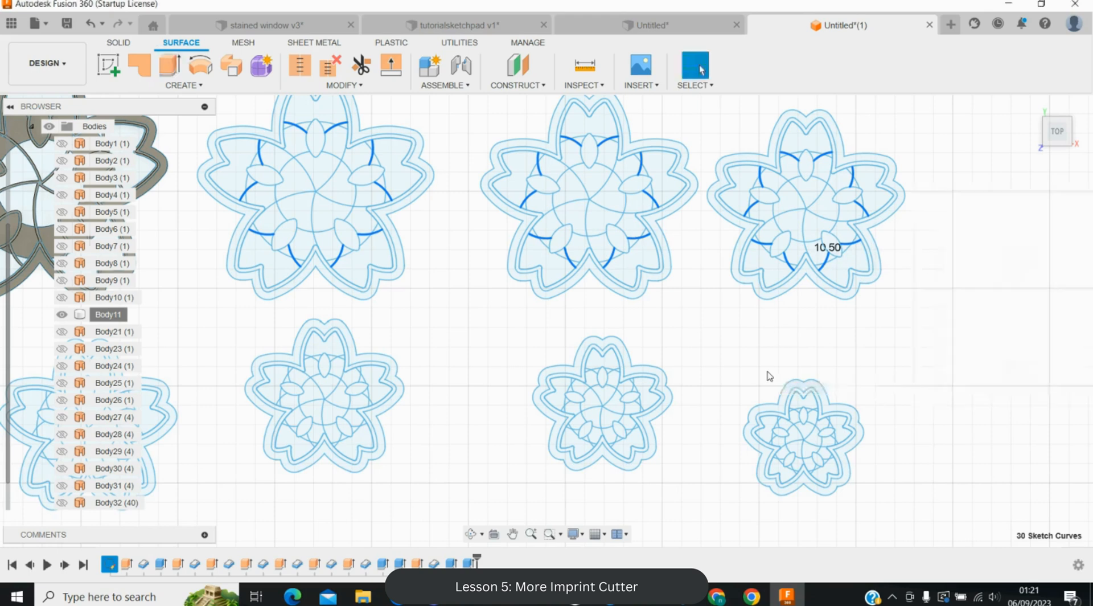
- Thicken all the newly extruded arc surfaces on the three flowers by 0.6 mm to one side as new bodies
scroll(108, 453, "down", 3)
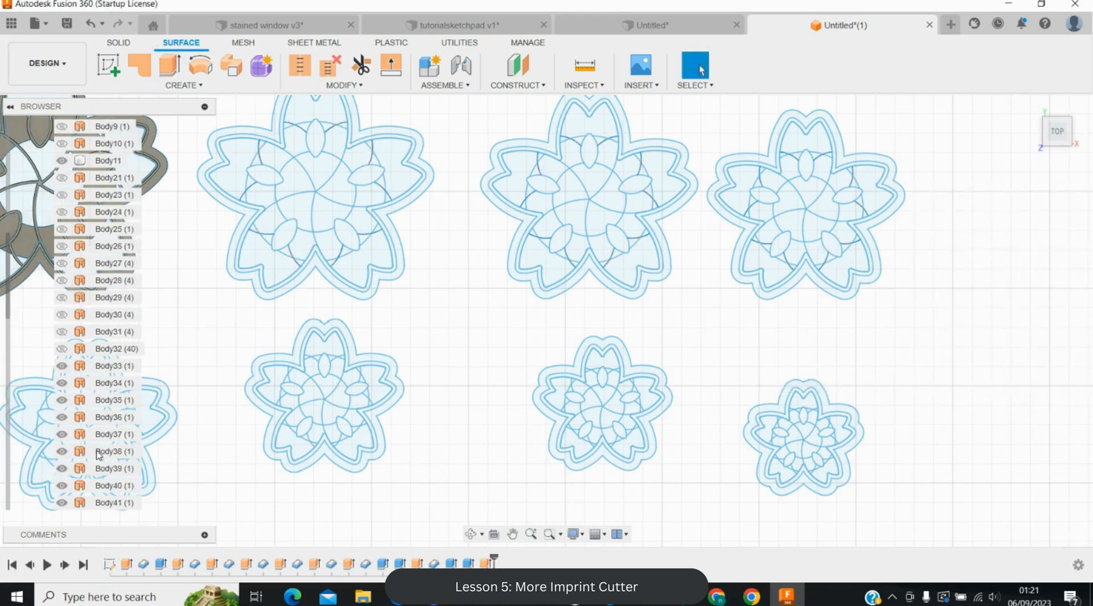
key("t")
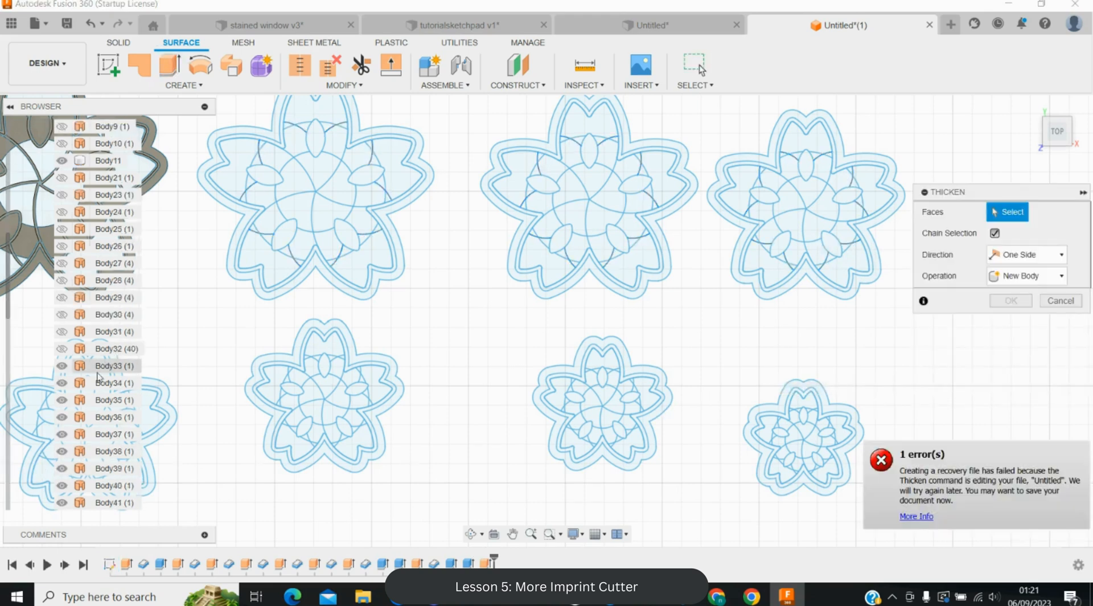
left_click(91, 367)
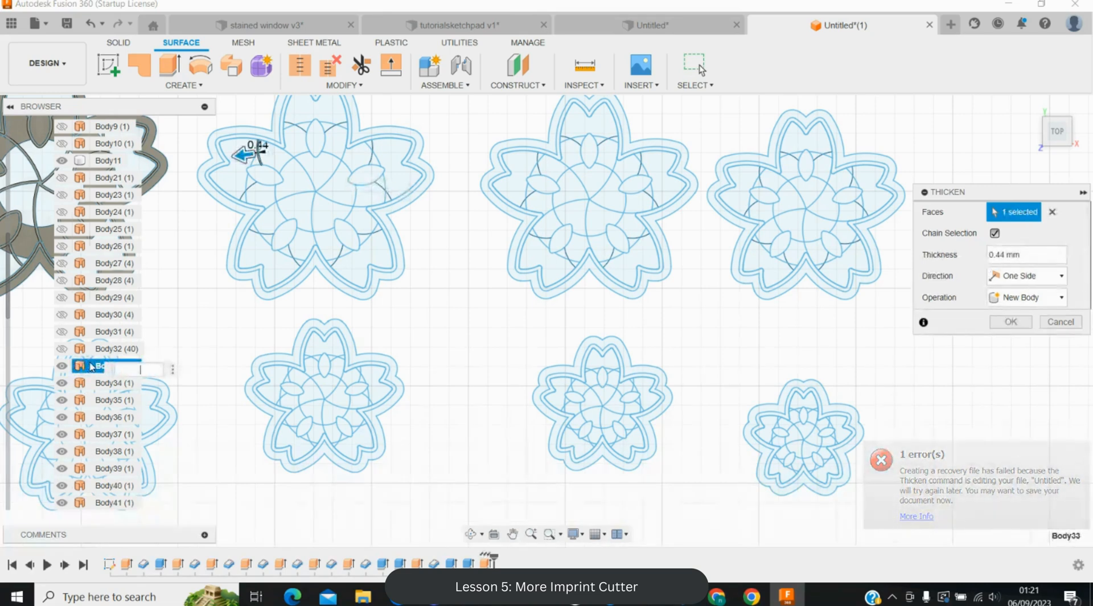
type(".6")
left_click(90, 382, "shift")
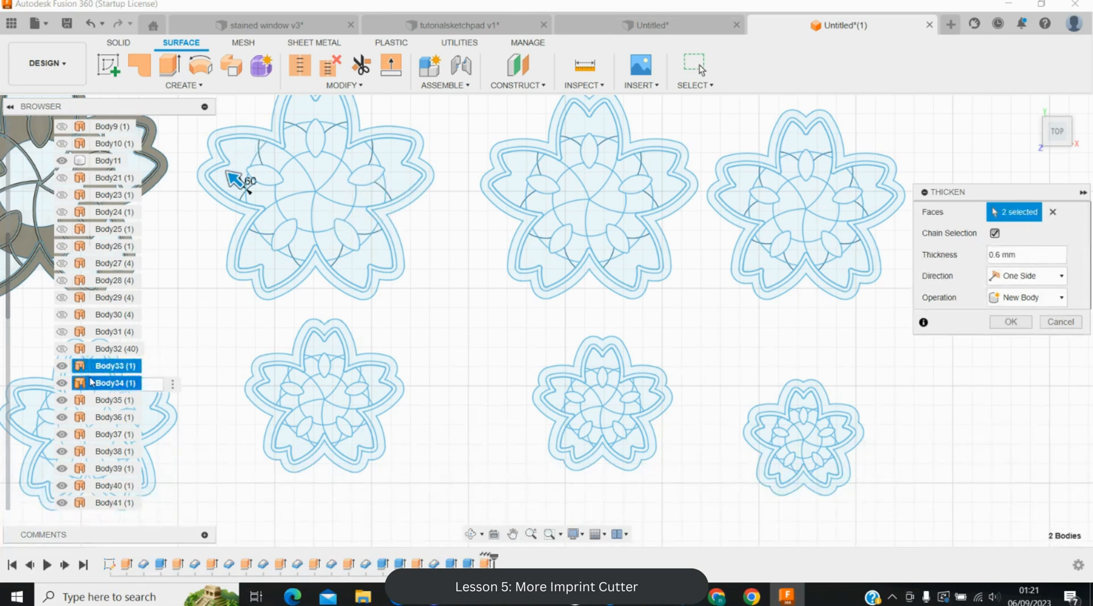
key("shift+Down")
key("shift+Down")
key("shift+Down")
key("shift+Down")
key("shift+Down")
key("shift+Down")
key("shift+Down")
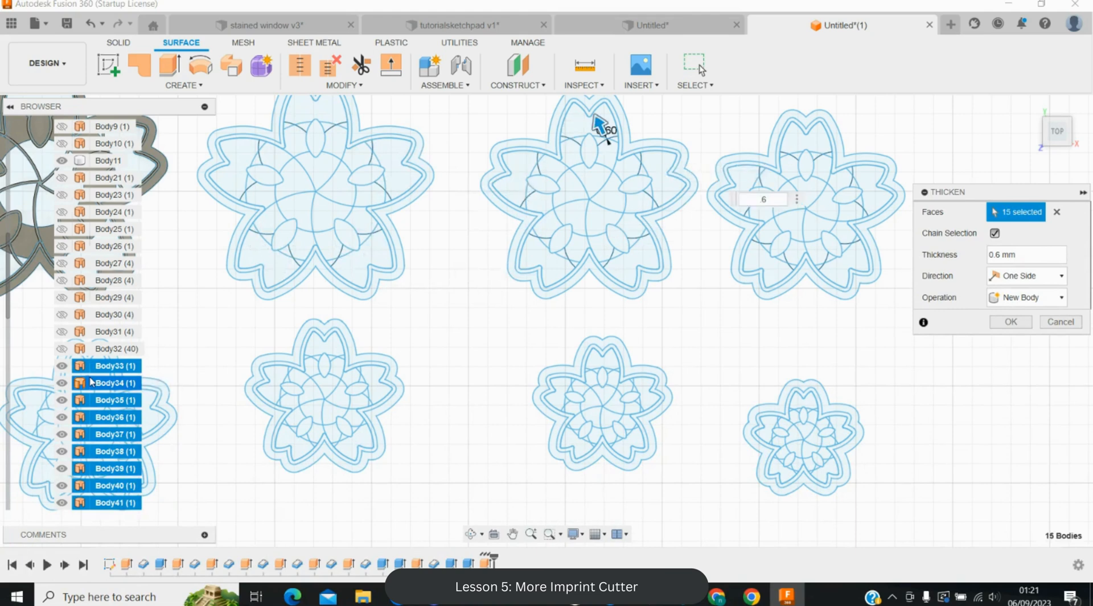
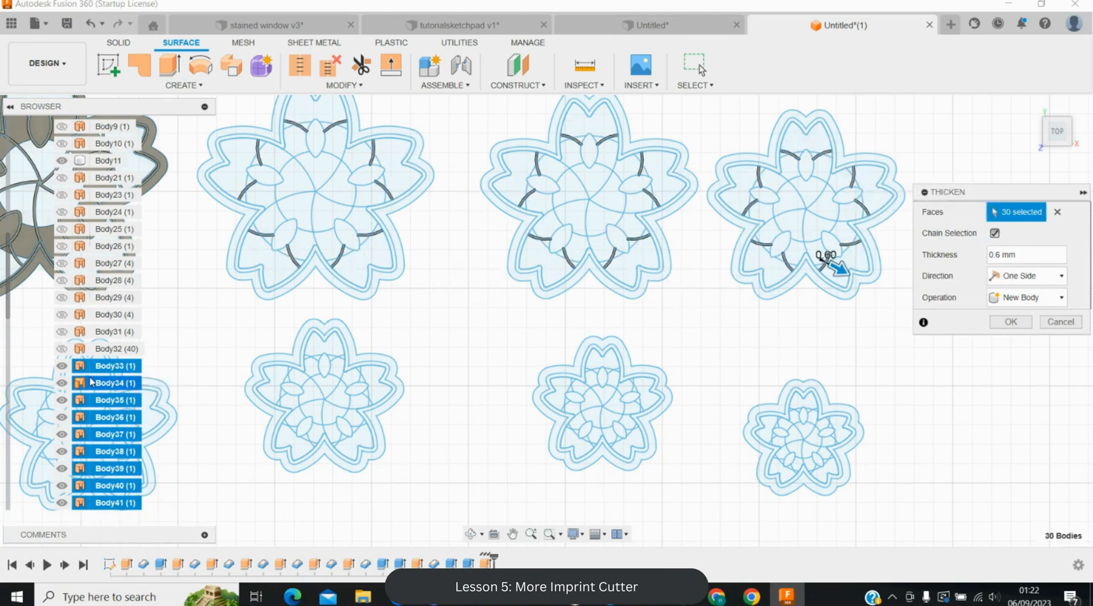
key("Return")
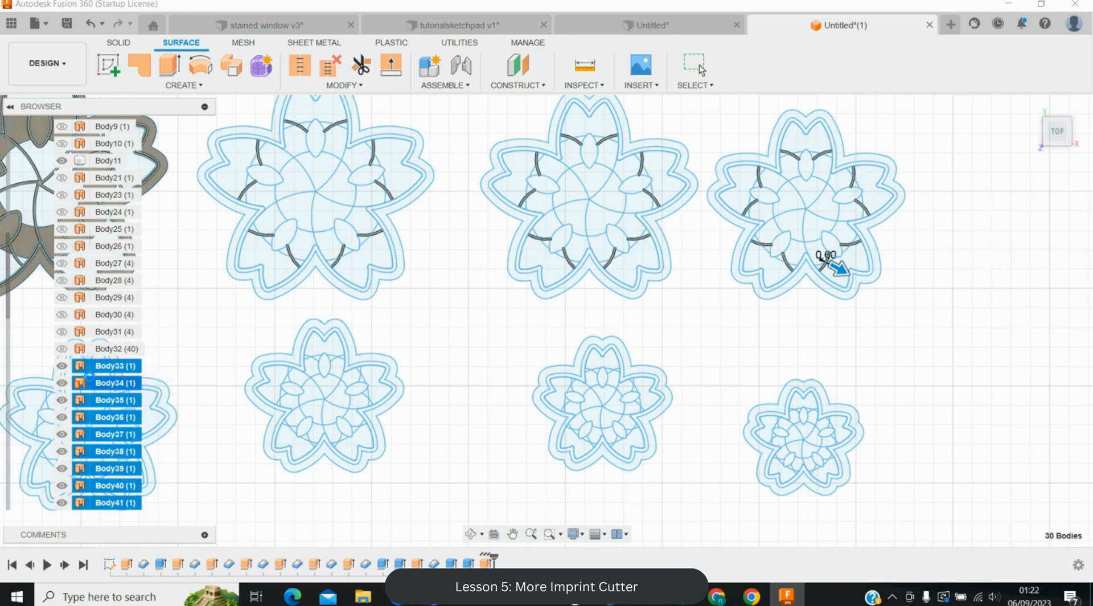
- Start a solid Extrude and select the five leaf profiles of the second-largest flower
key("e")
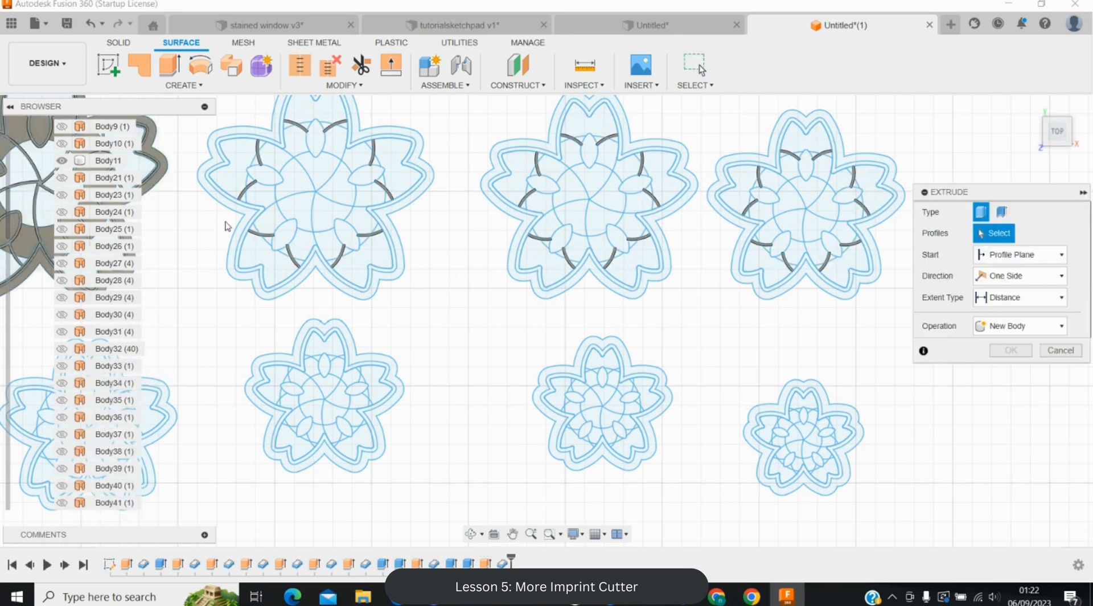
left_click(271, 183)
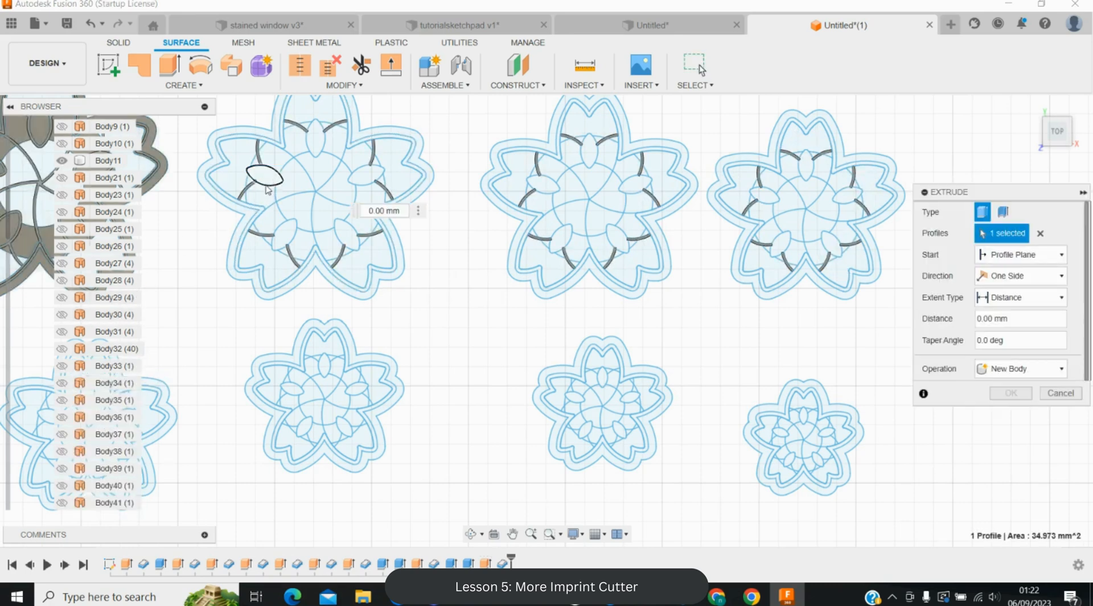
left_click(316, 138)
left_click(366, 174)
left_click(347, 235)
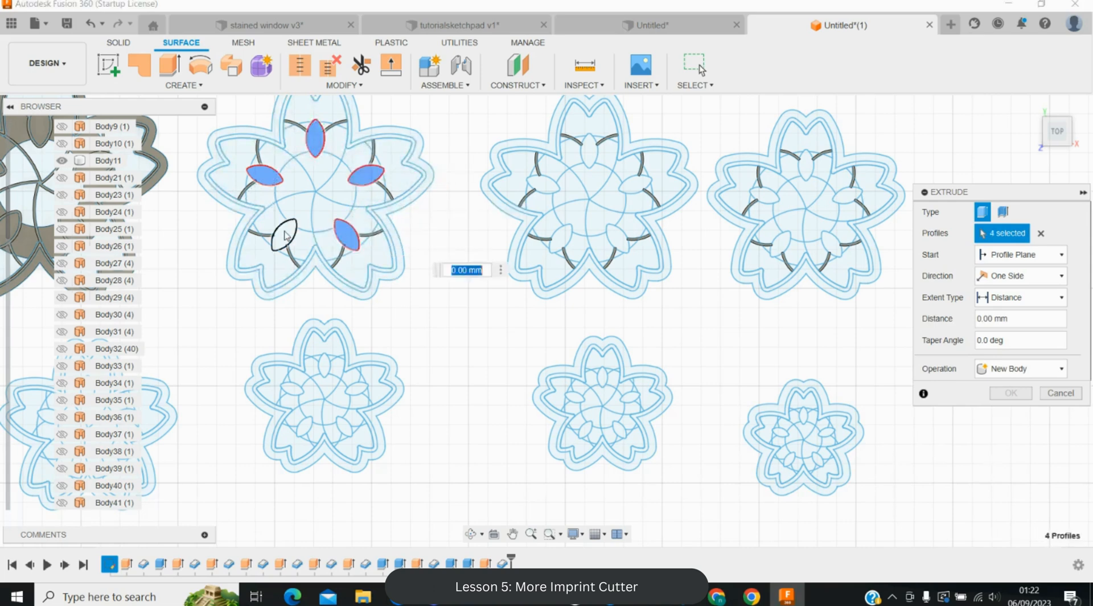
left_click(284, 235)
- Add the five leaf profiles of the third flower in the upper row to the solid extrusion
left_click(542, 184)
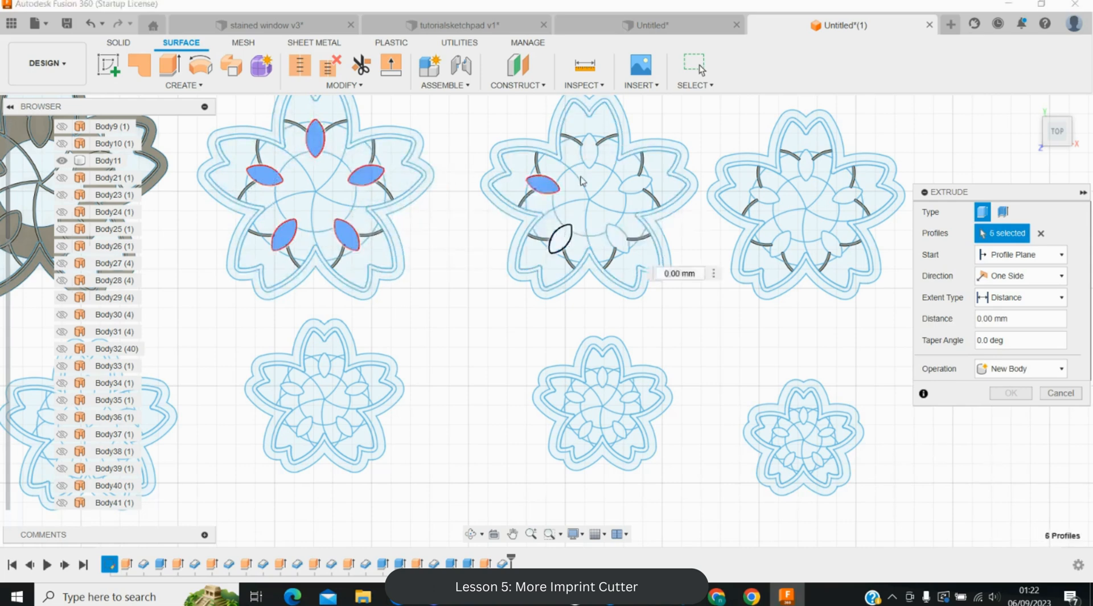
left_click(589, 150)
left_click(635, 184)
left_click(561, 238)
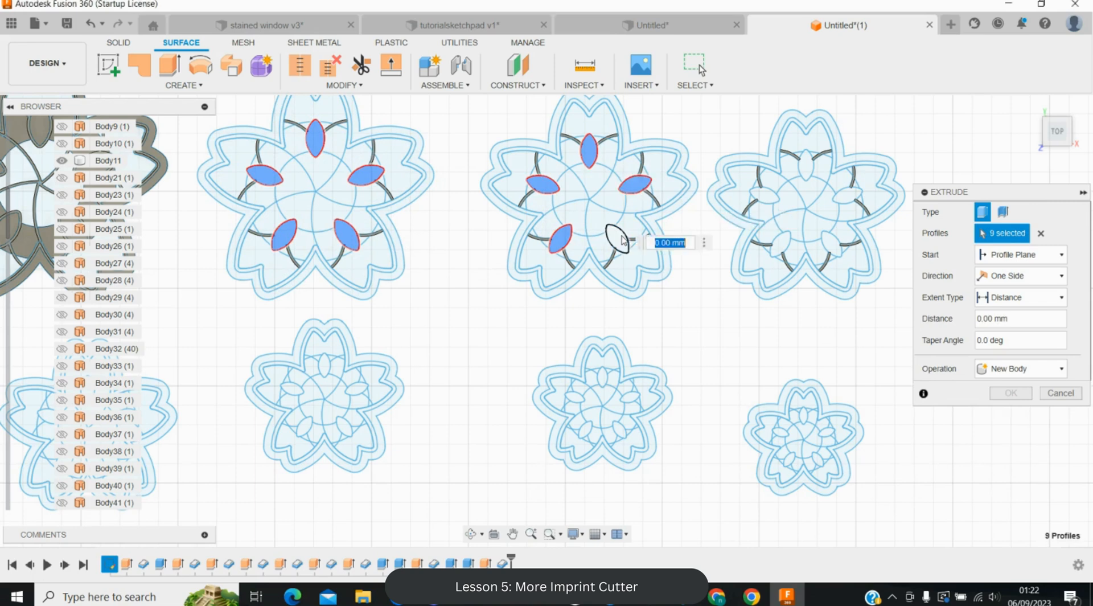
left_click(619, 238)
- Add the five leaf profiles of the fourth upper-row flower and complete the extrusion of all selected leaves as new bodies
left_click(764, 194)
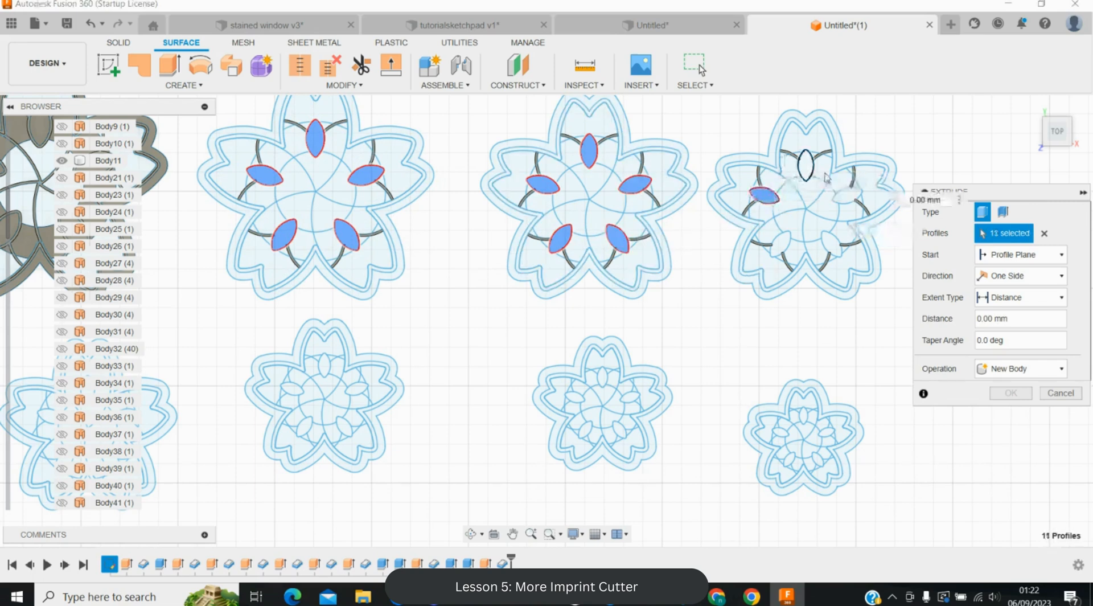
left_click(806, 165)
left_click(847, 193)
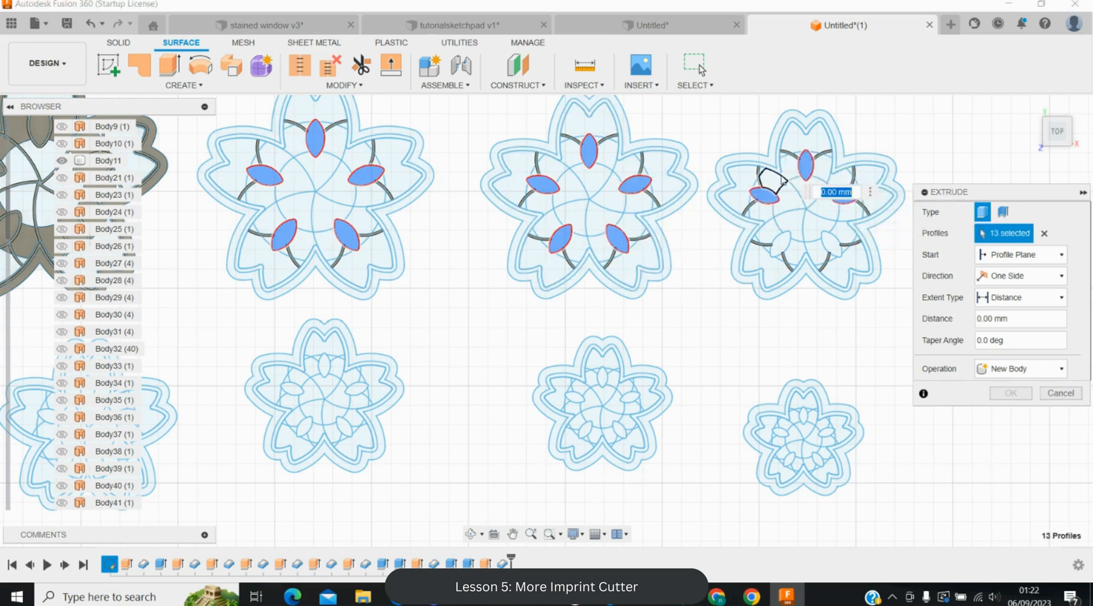
left_click(832, 248)
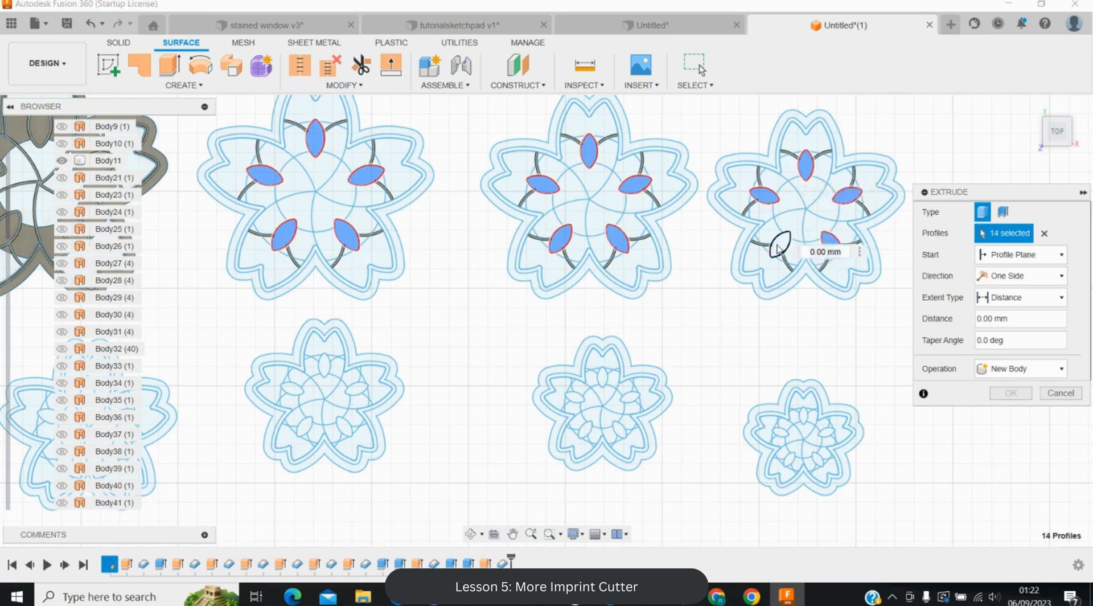
left_click(778, 249)
key("Return")
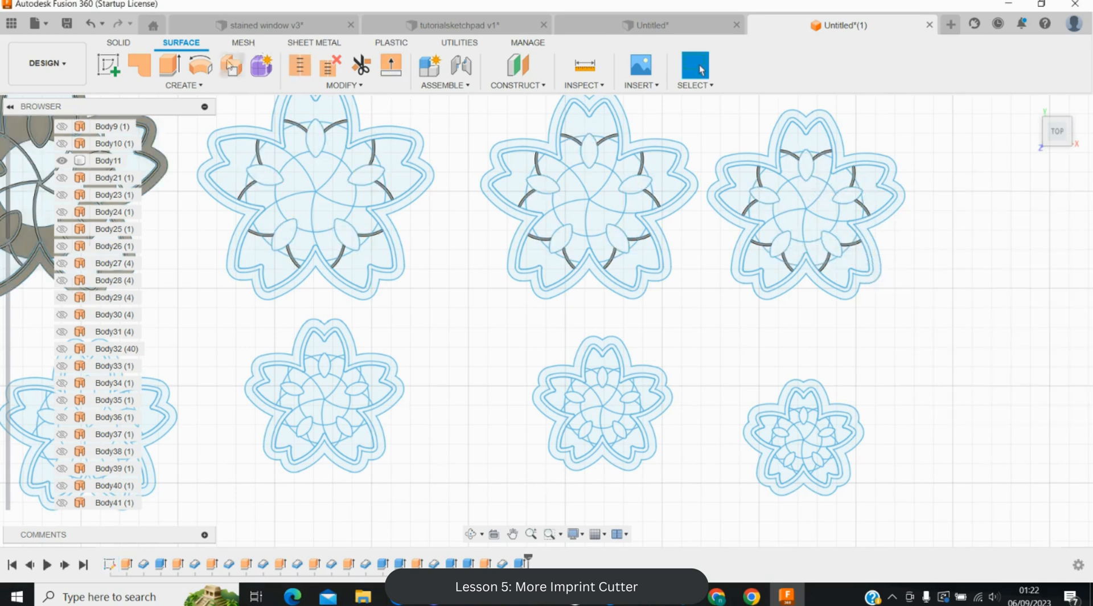
left_click(177, 64)
left_click(303, 168)
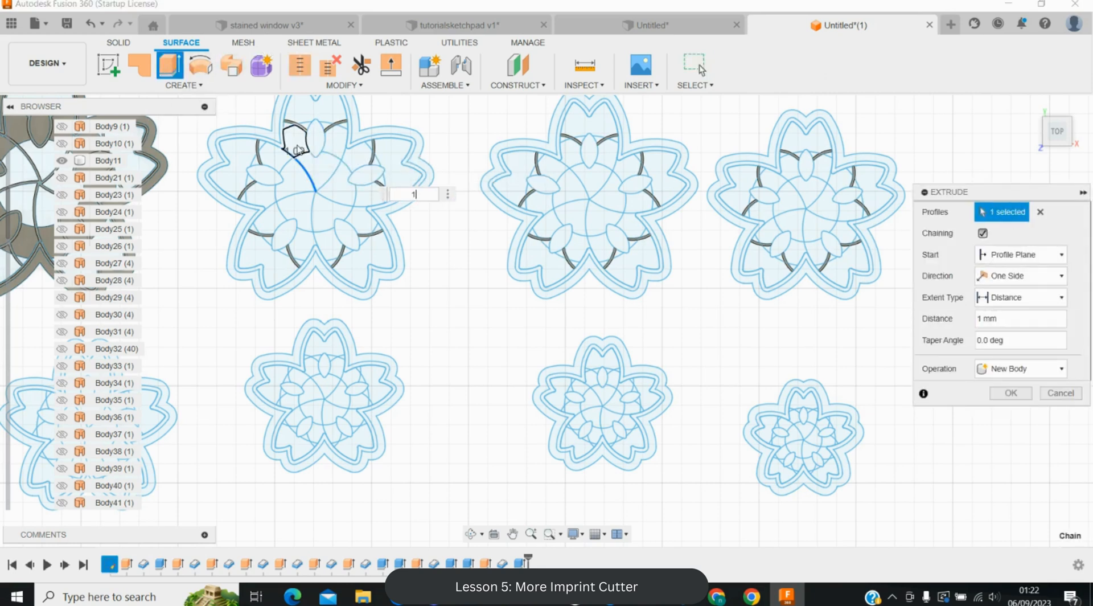
left_click(699, 67)
- Extrude one curved spoke running from the centre toward the upper-left gap on each of the three flowers as surfaces 10 mm
left_click(172, 63)
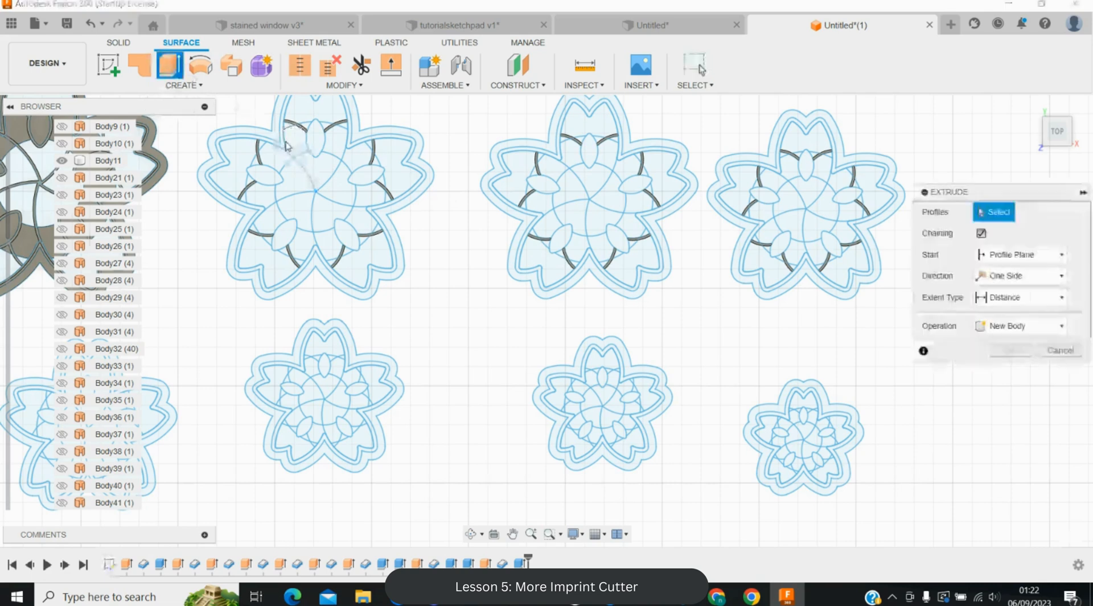
left_click(303, 169)
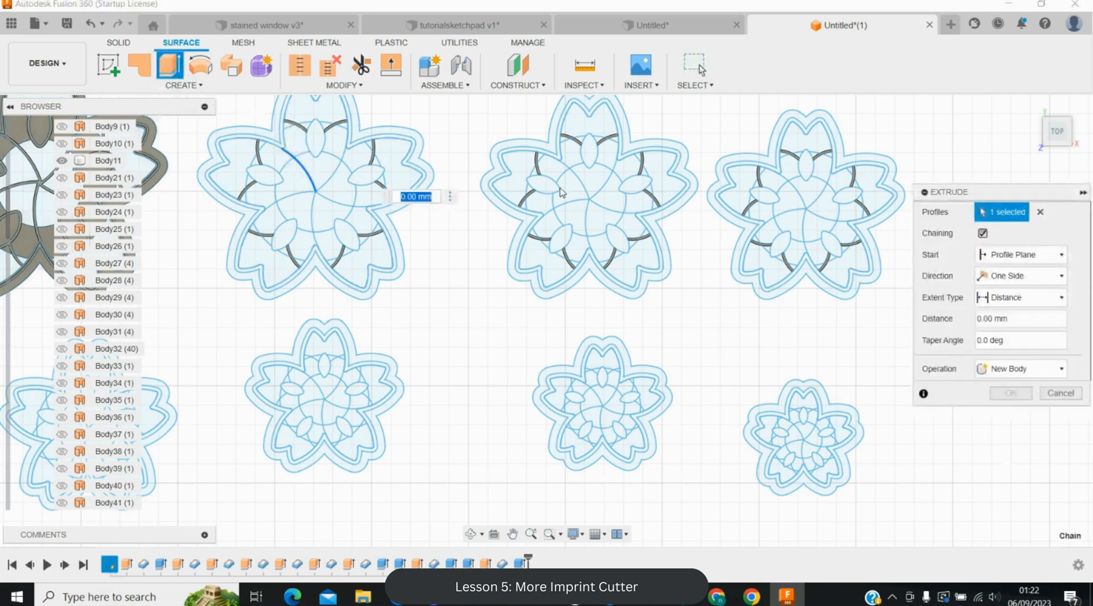
left_click(592, 184)
left_click(799, 198)
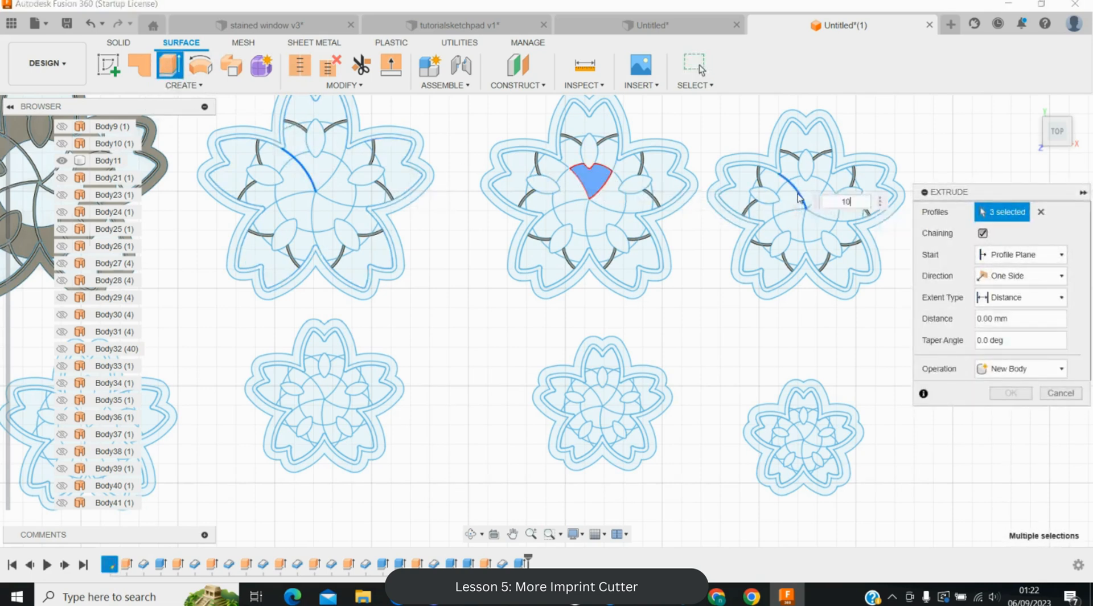
type("10")
left_click(593, 184)
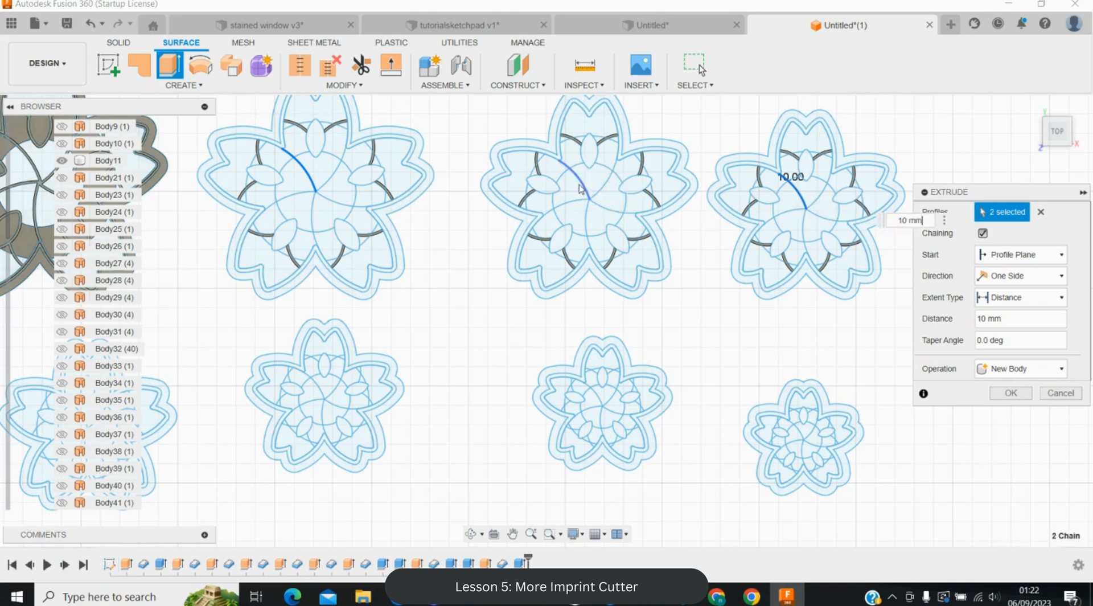
left_click(584, 186)
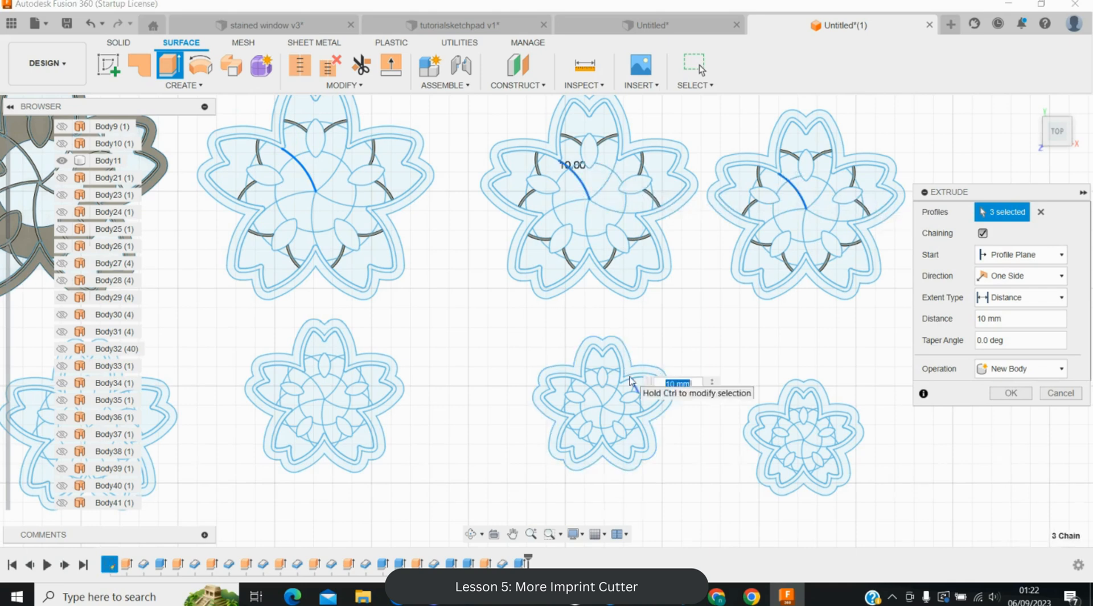
key("Return")
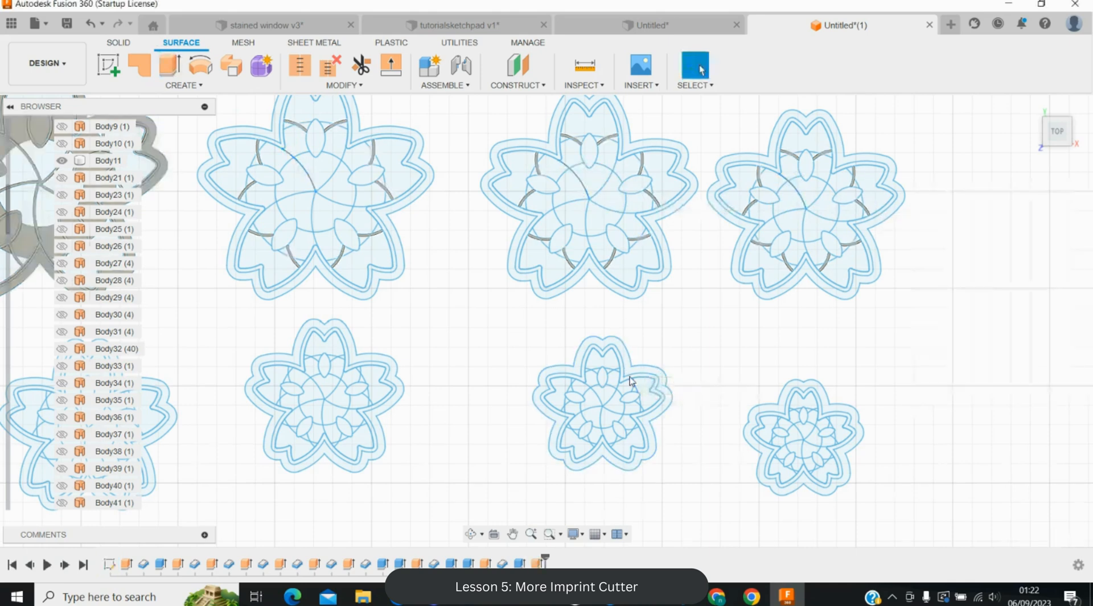
- Thicken the upper-left spoke surfaces of the three upper-row flowers by 0.60 mm on one side as new bodies
key("t")
scroll(131, 455, "down", 3)
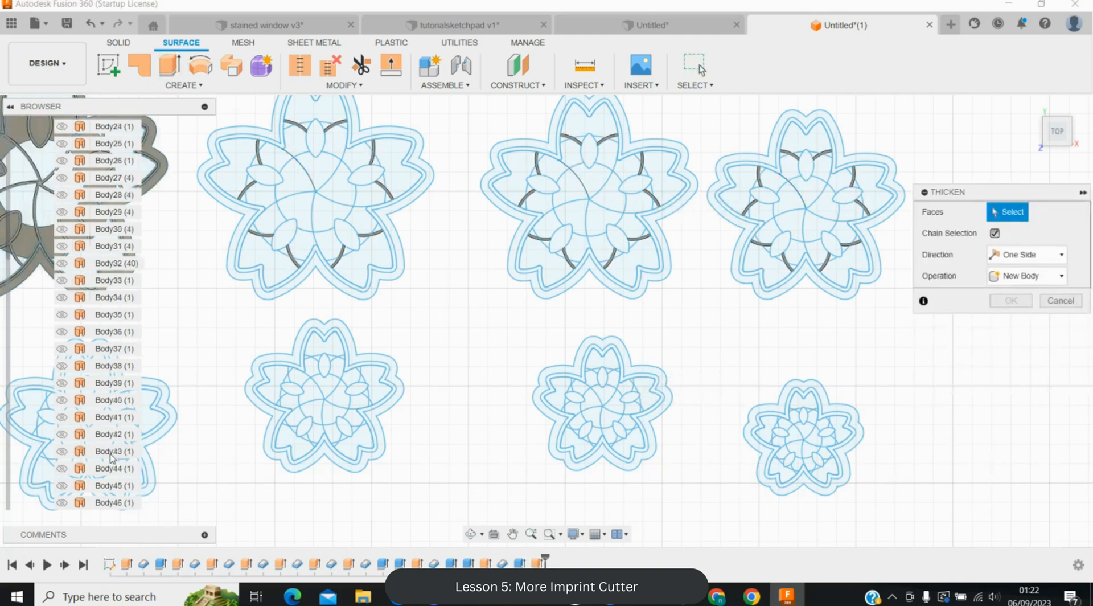
scroll(111, 456, "down", 10)
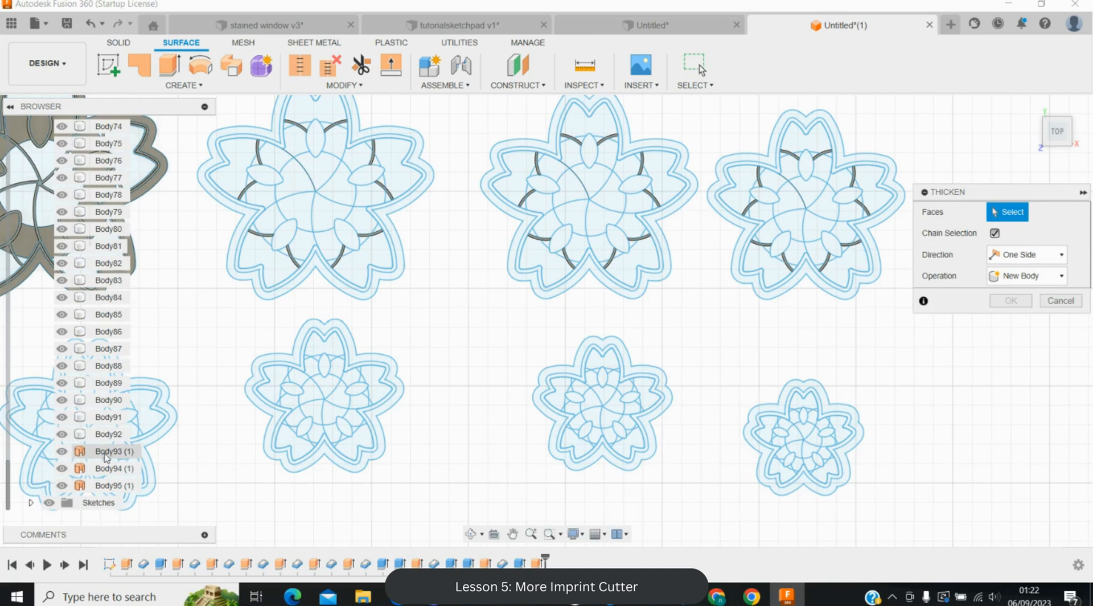
left_click(106, 453)
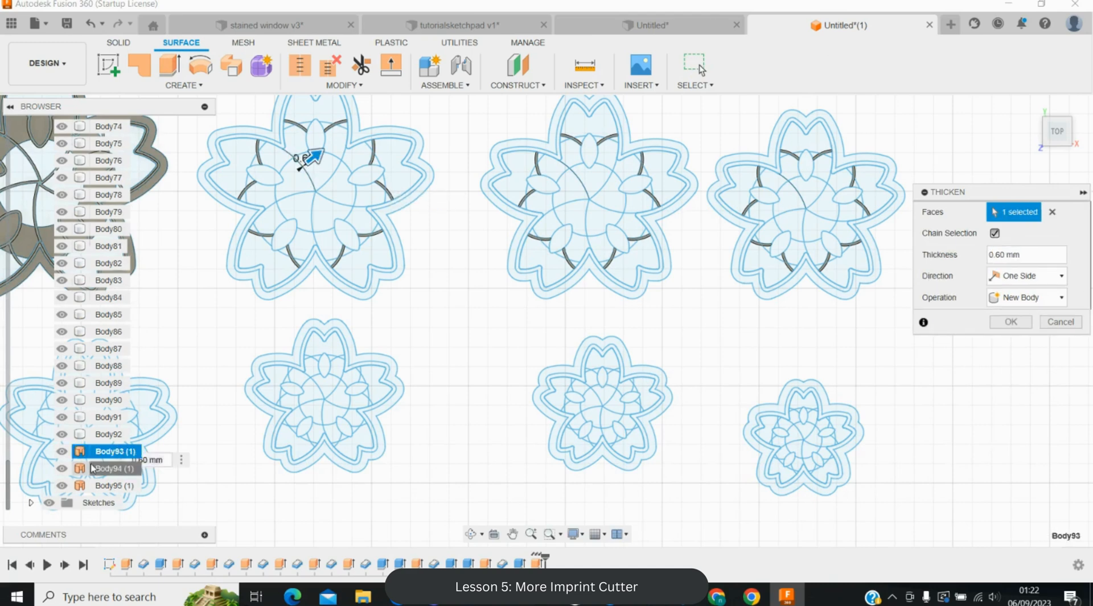
left_click(91, 468)
left_click(90, 483)
key("Return")
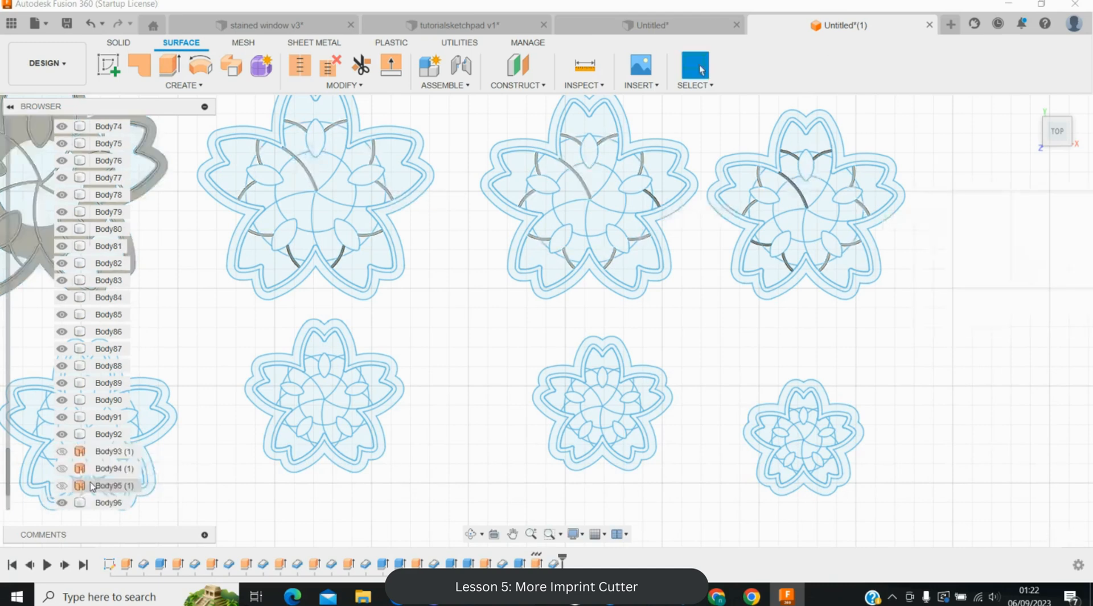
- Extrude the curved spoke running from the centre toward the upper-right gap on each of the three flowers as surfaces 10.5 mm
key("e")
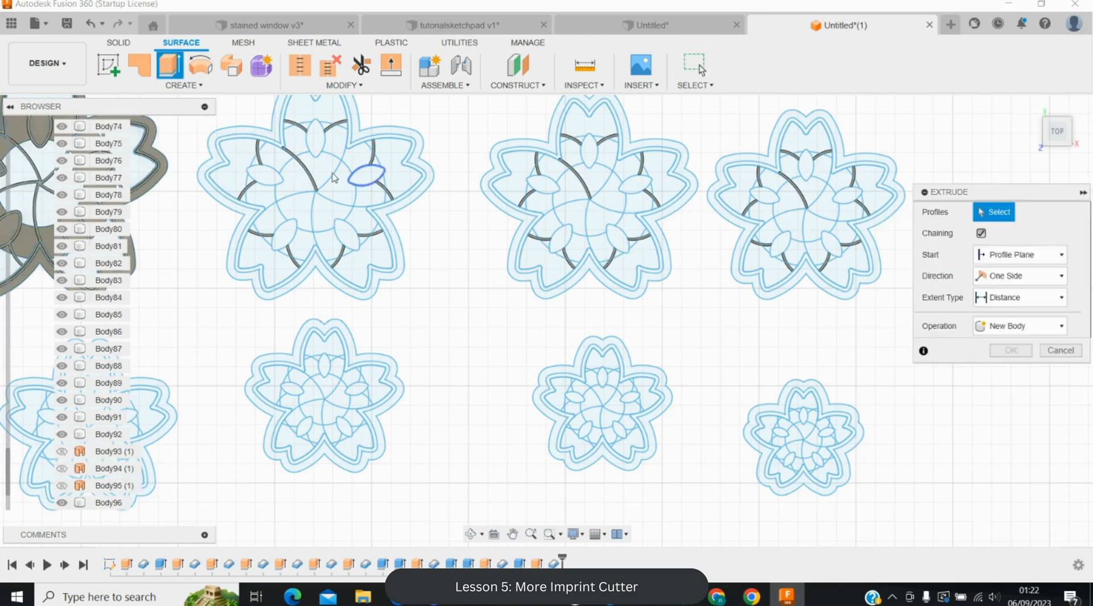
left_click(335, 175)
left_click(605, 173)
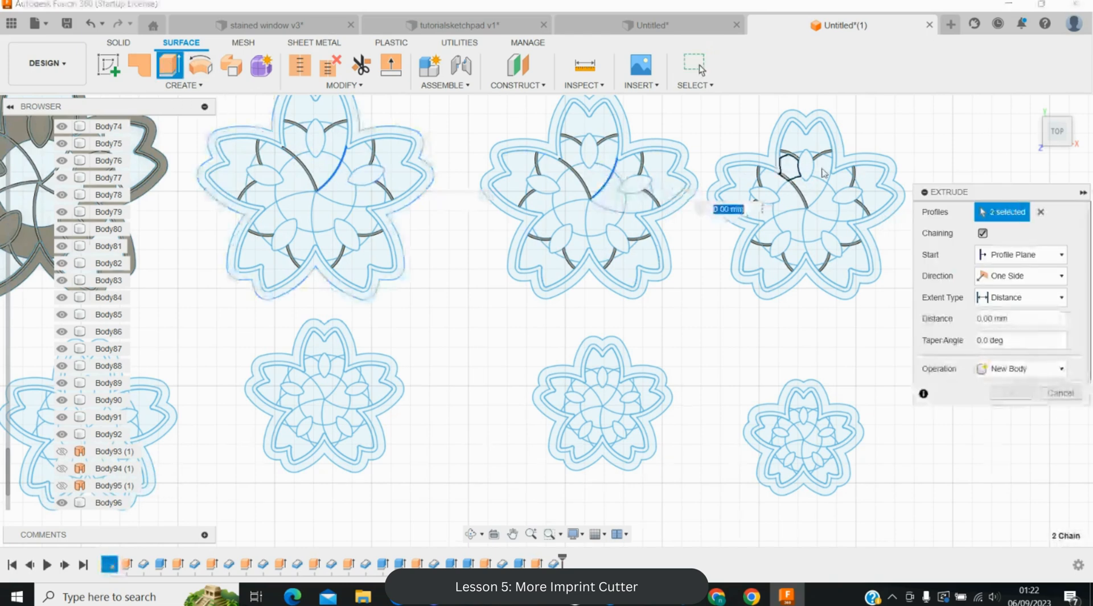
left_click(826, 199)
type("10")
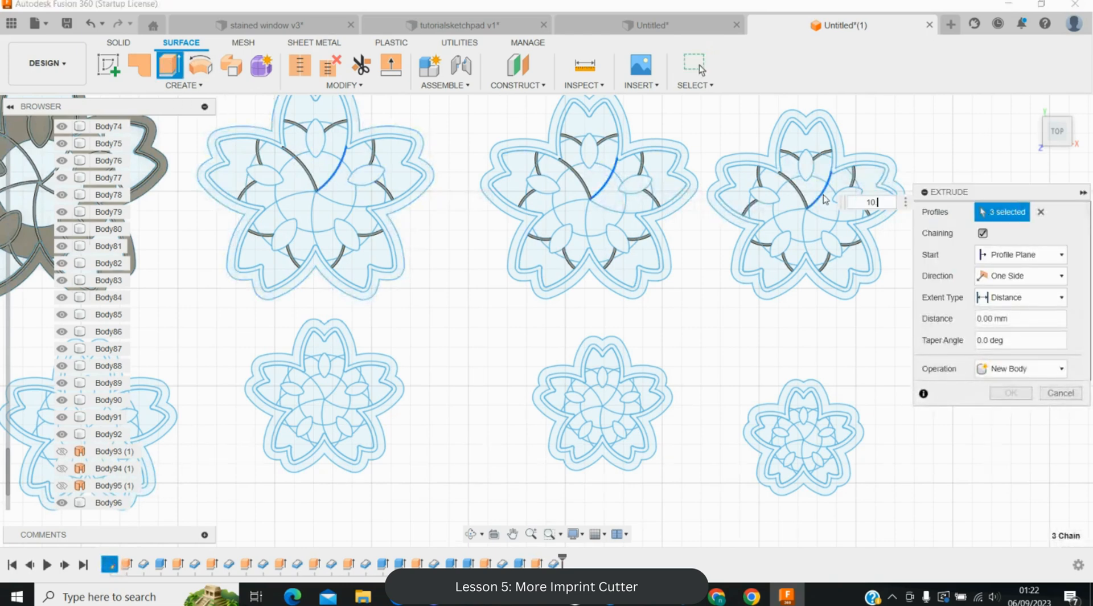
type(".5")
key("Return")
- Thicken the three upper-right spoke surfaces by 0.60 mm on one side, joining them to the existing bodies
key("t")
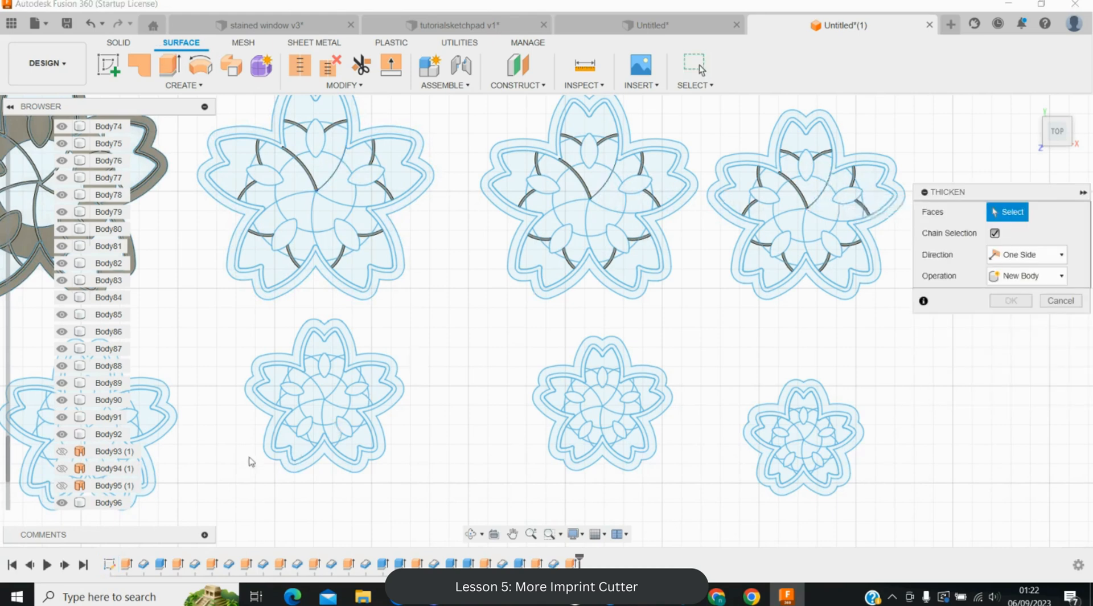
scroll(97, 468, "down", 3)
left_click(98, 451)
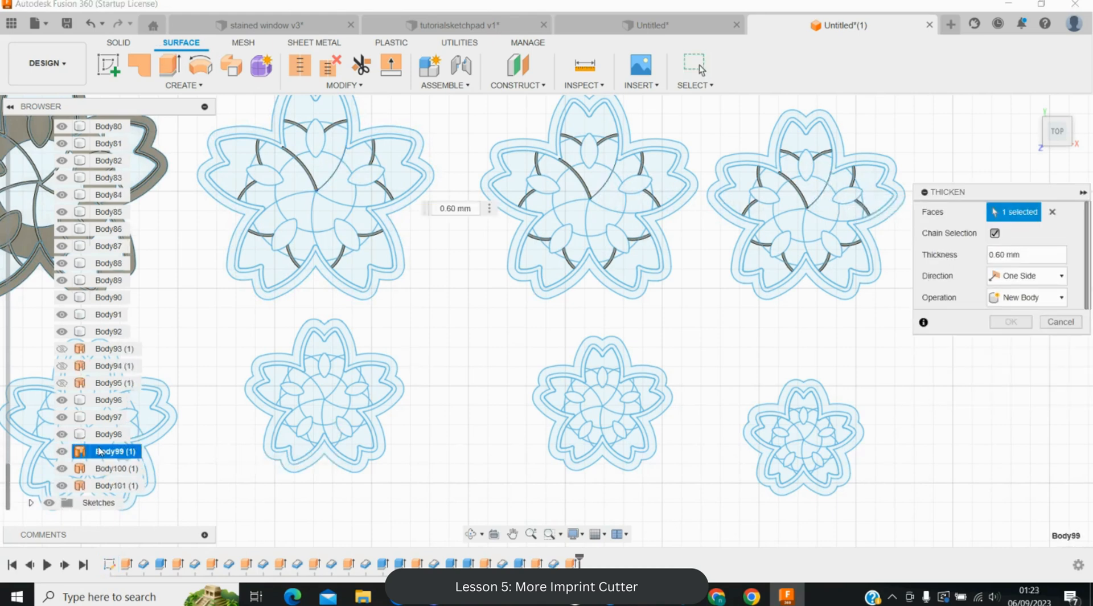
left_click(92, 467)
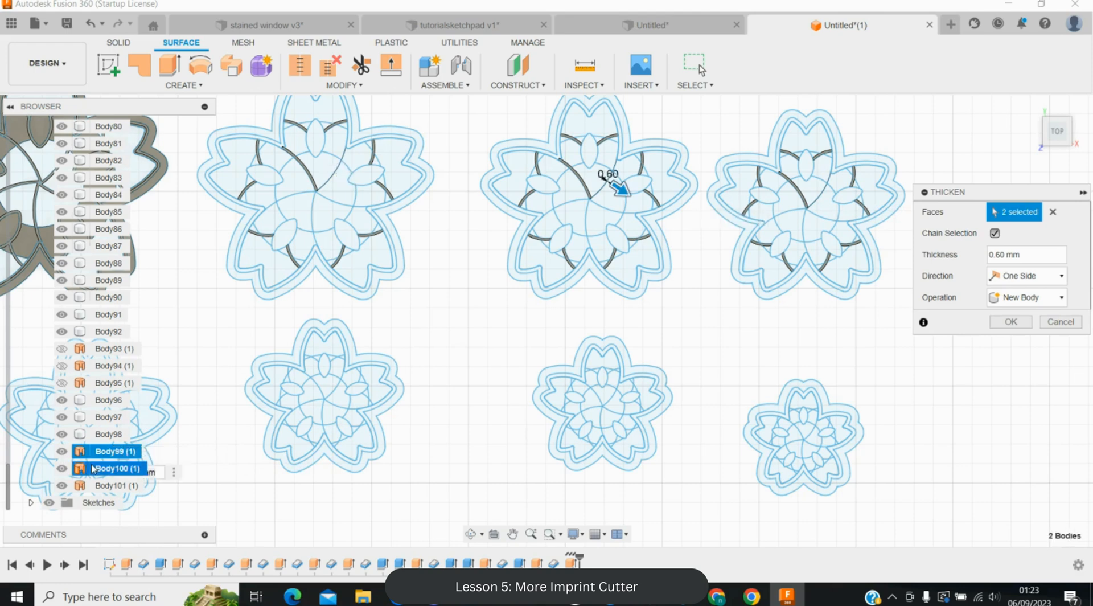
left_click(93, 485)
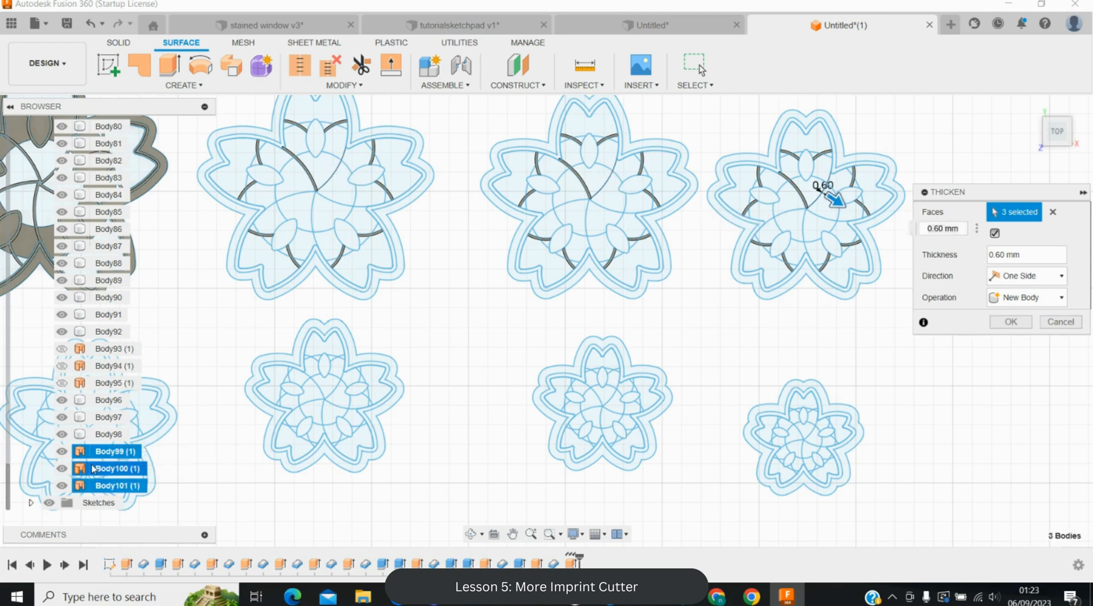
left_click(1030, 298)
left_click(1011, 311)
left_click(1010, 322)
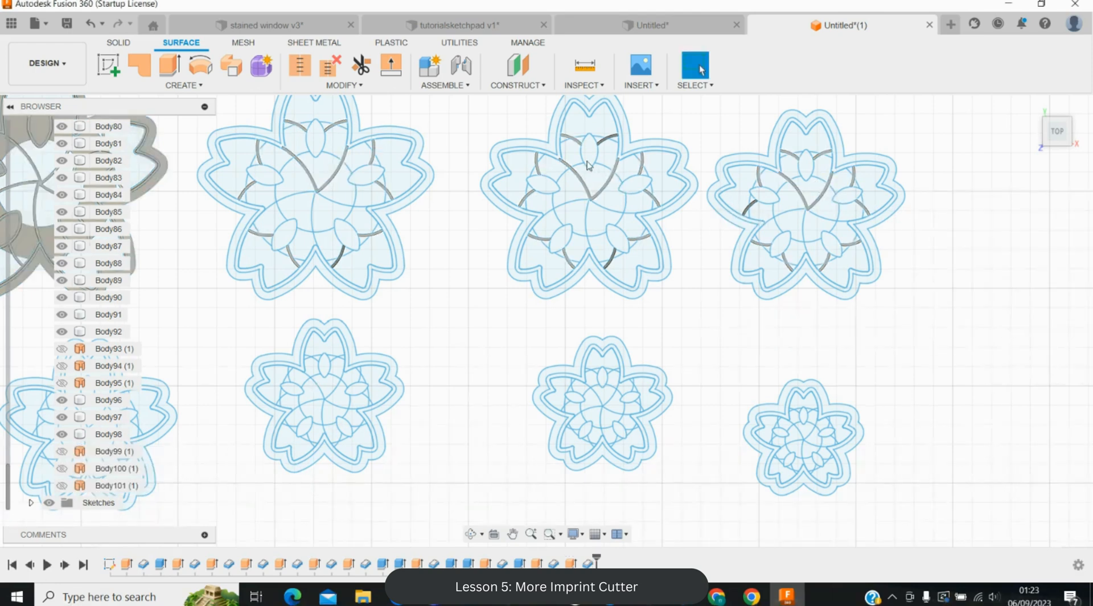
key("e")
left_click(343, 204)
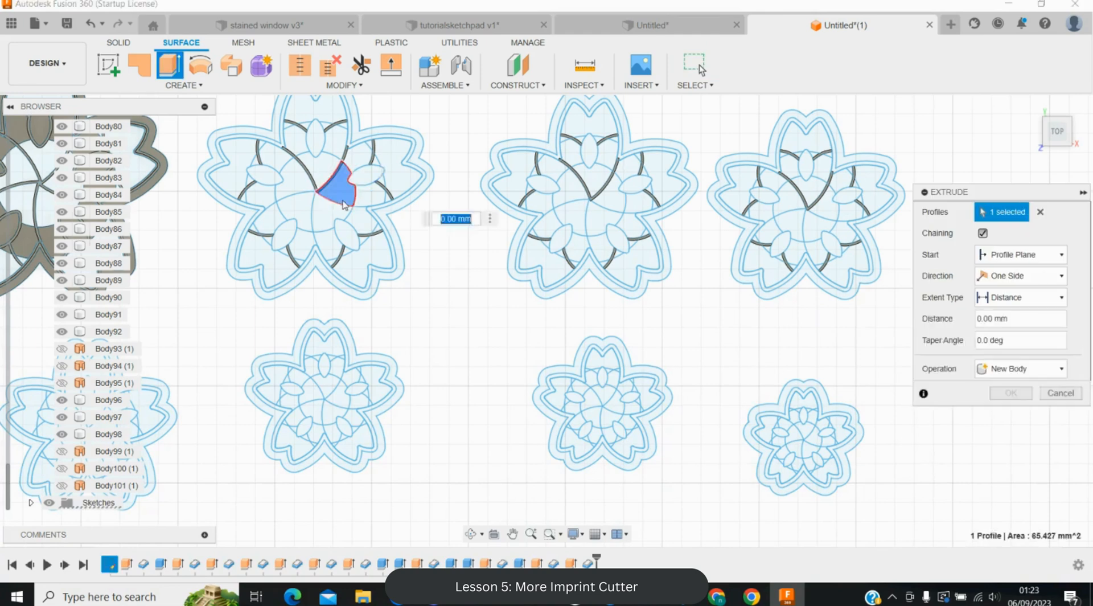
key("Escape")
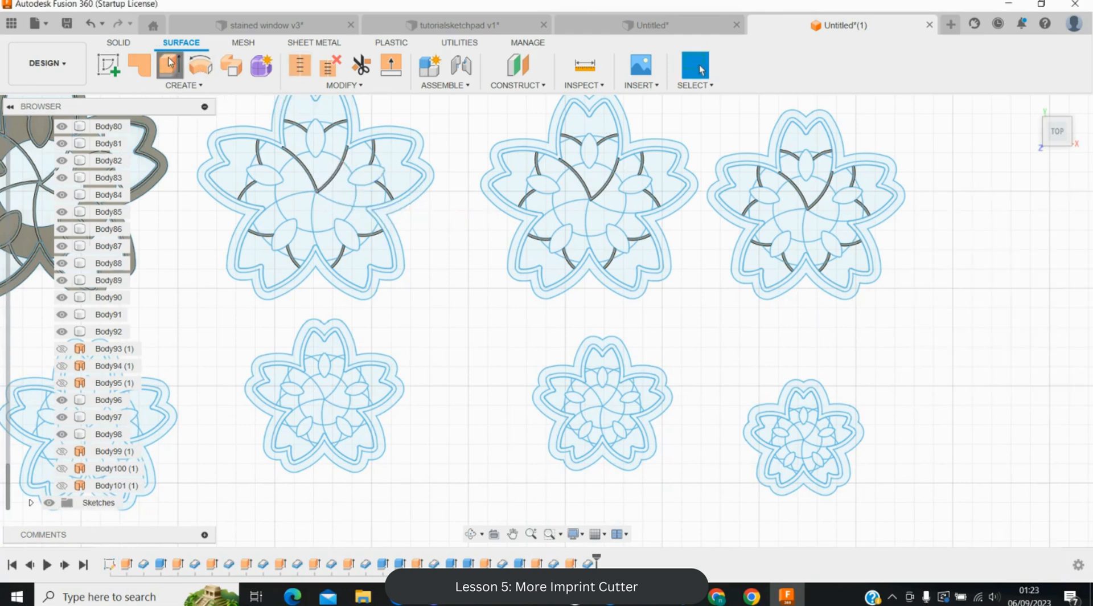
- Extrude the curved spoke running from the centre toward the lower-right gap on each of the three flowers as surfaces
left_click(170, 64)
left_click(343, 205)
left_click(618, 212)
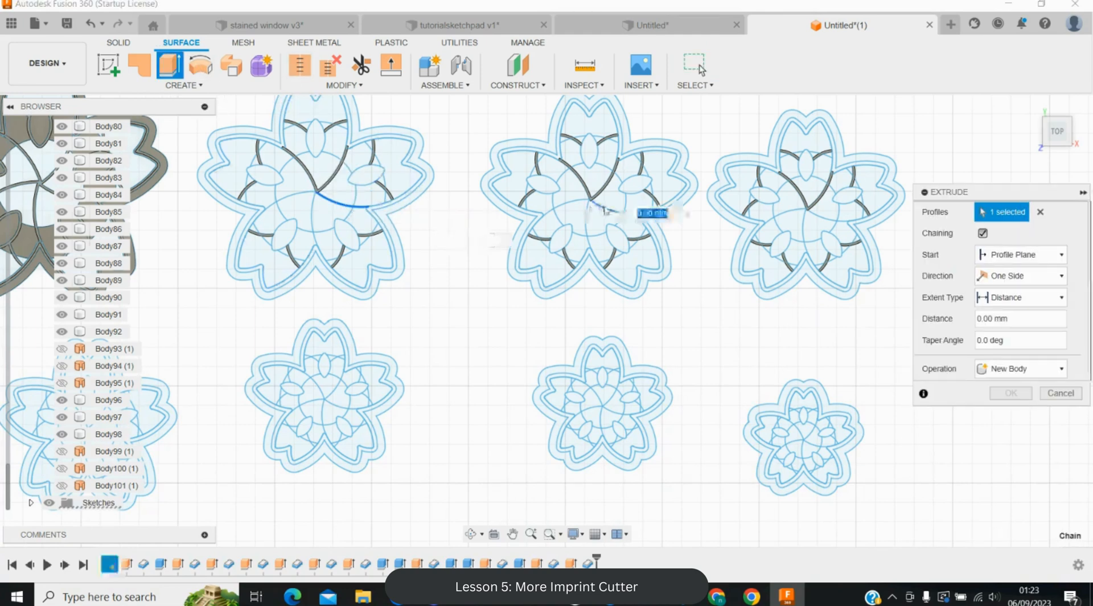
left_click(826, 222)
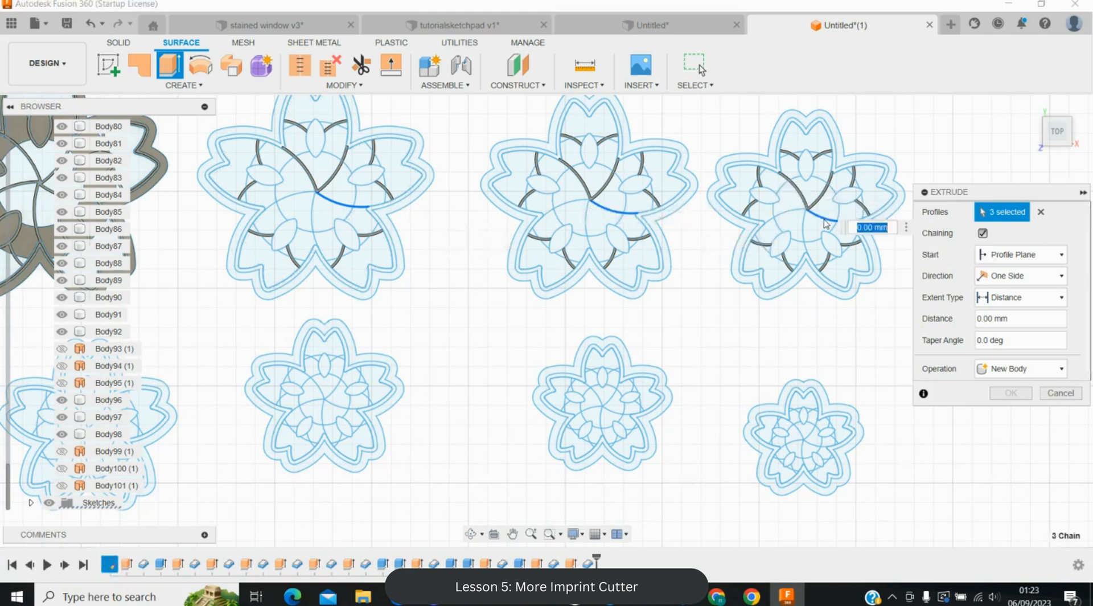
key("Return")
- Thicken the three lower-right spoke surfaces by 0.60 mm on one side with the Join operation
key("t")
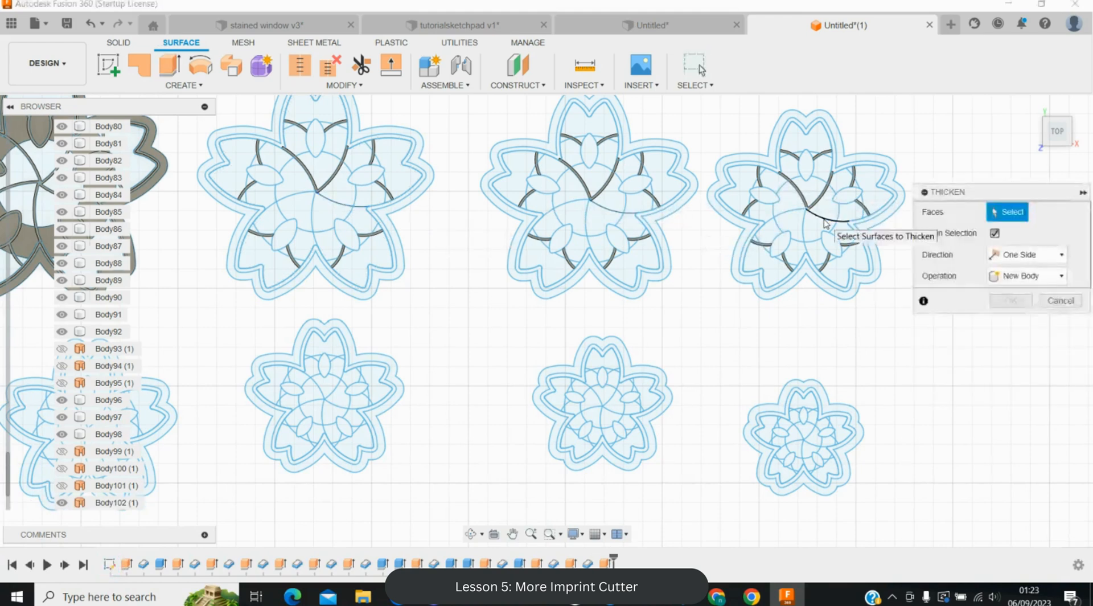
scroll(171, 448, "up", 5)
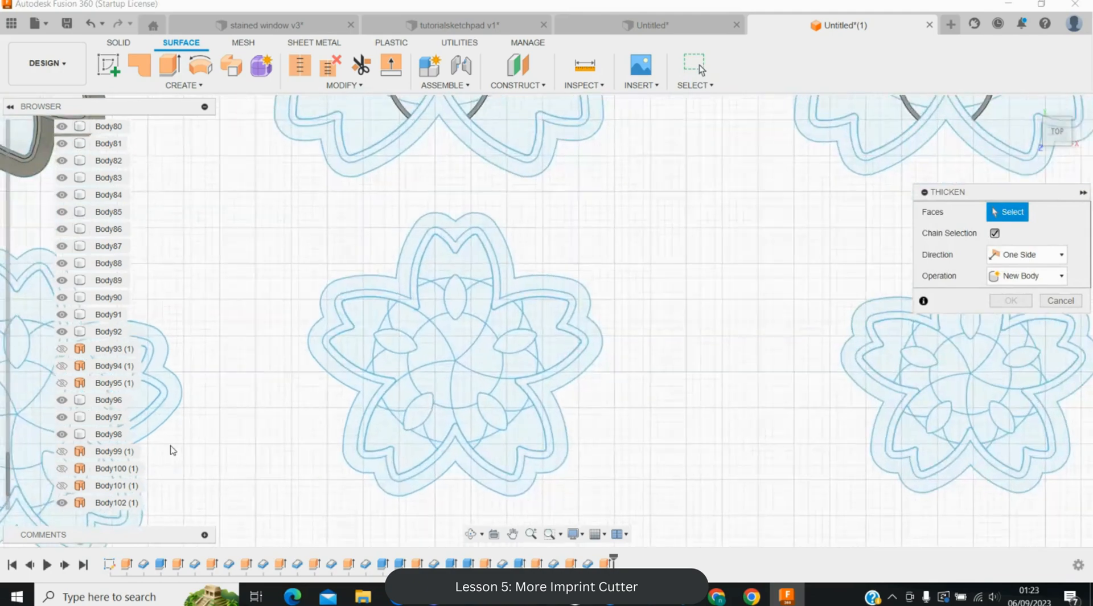
scroll(172, 451, "down", 5)
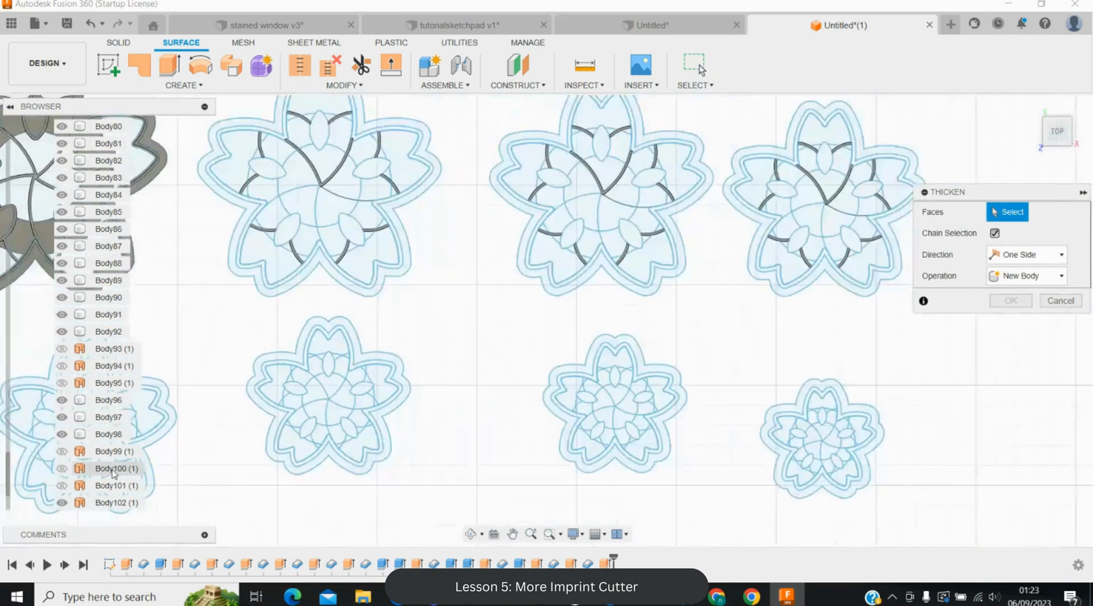
scroll(114, 473, "down", 1)
left_click(94, 453)
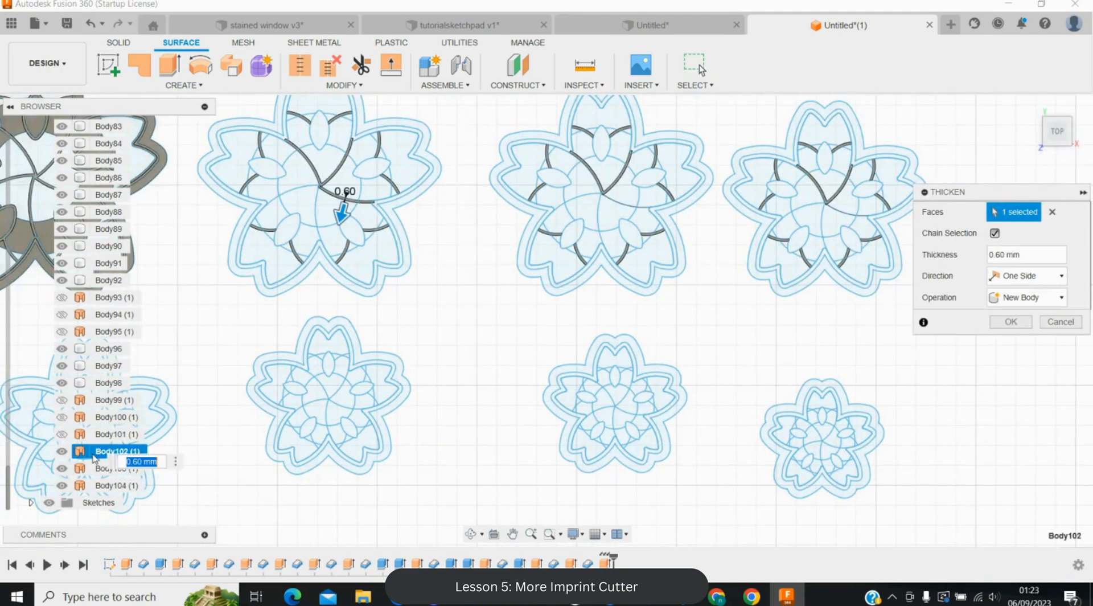
left_click(89, 470)
left_click(89, 485)
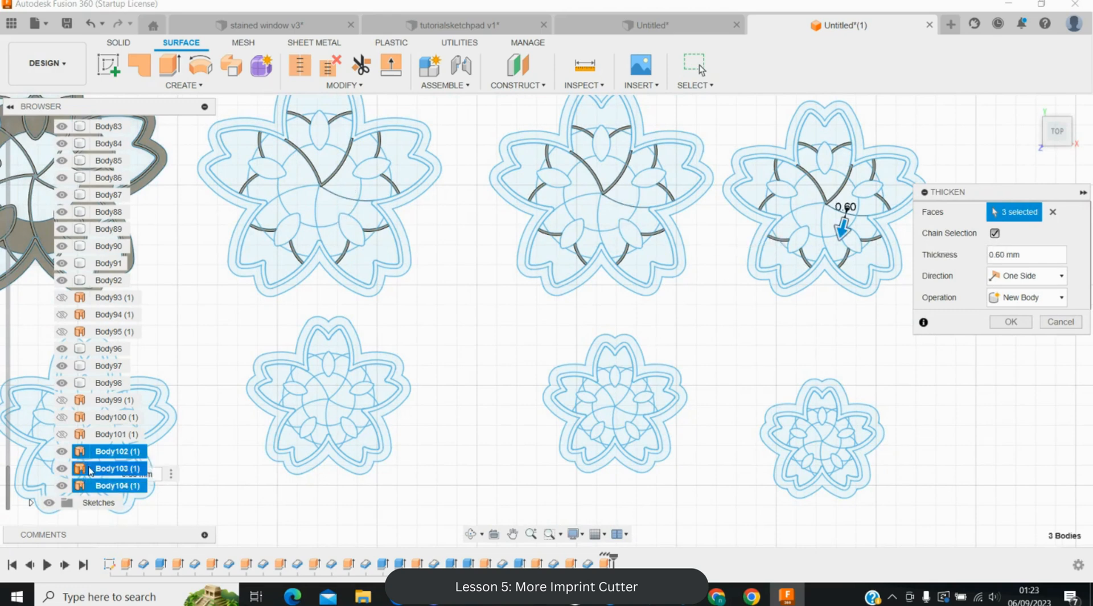
left_click(1027, 297)
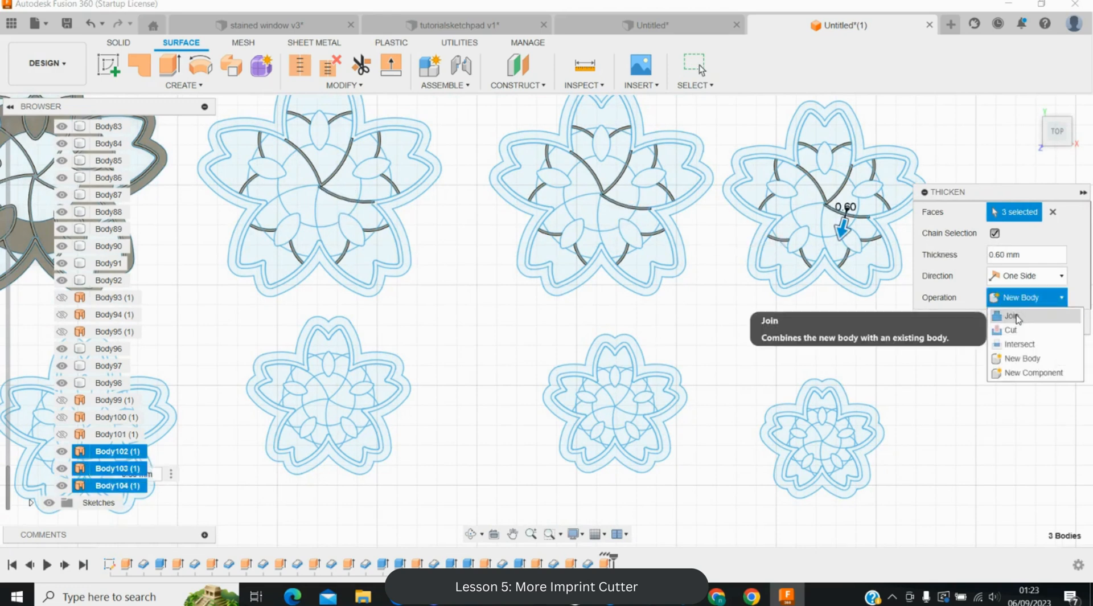
left_click(1016, 316)
left_click(1007, 322)
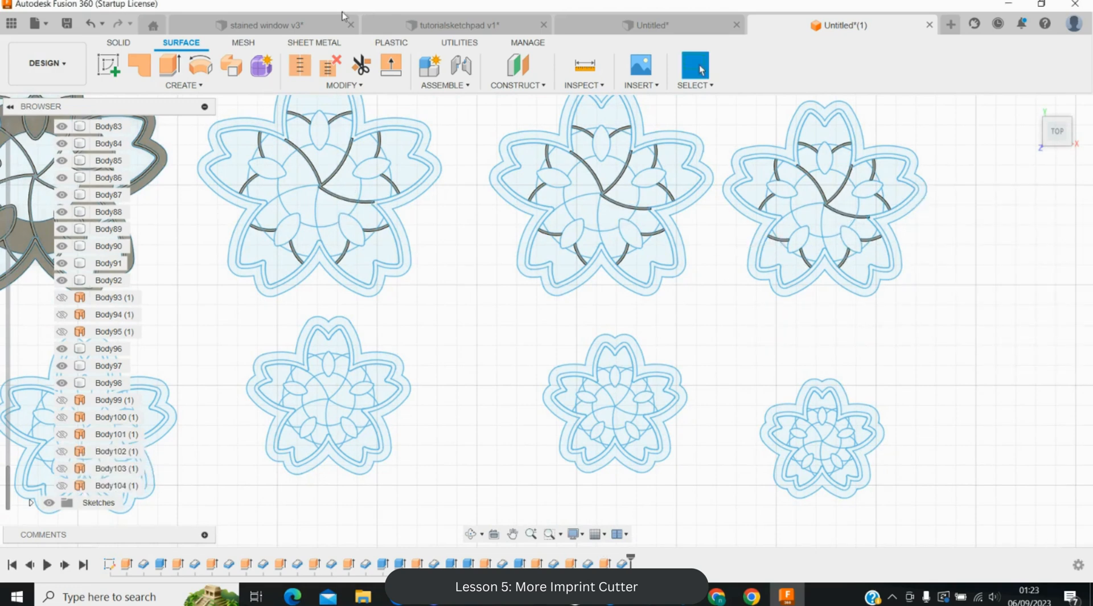
- Extrude the spoke running from the centre straight down to the bottom gap on each of the three flowers as surfaces 10.5 mm
left_click(169, 65)
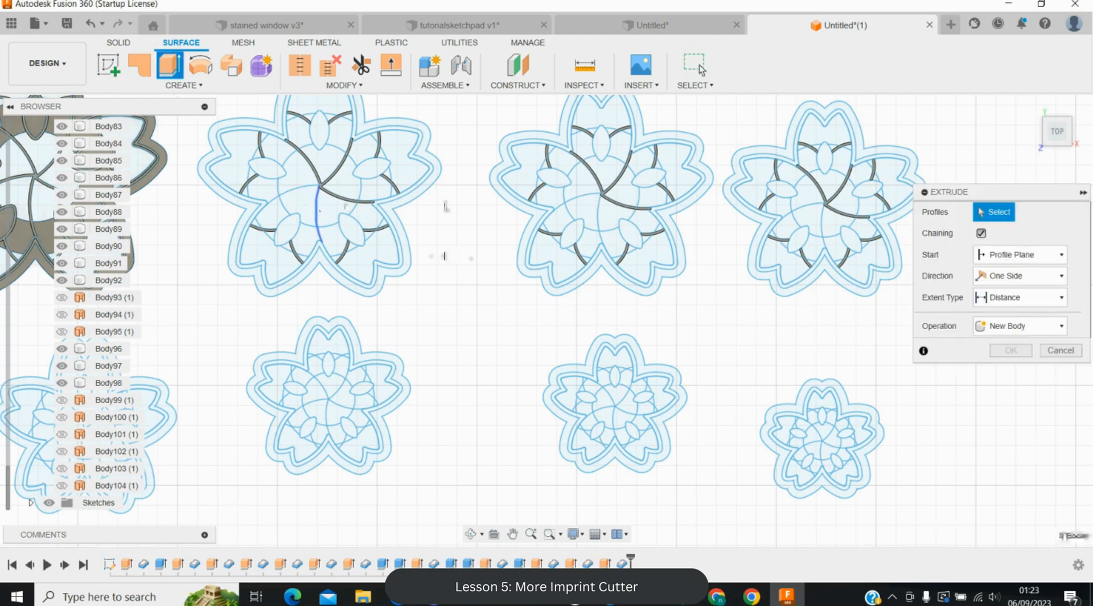
left_click(318, 210)
left_click(600, 218)
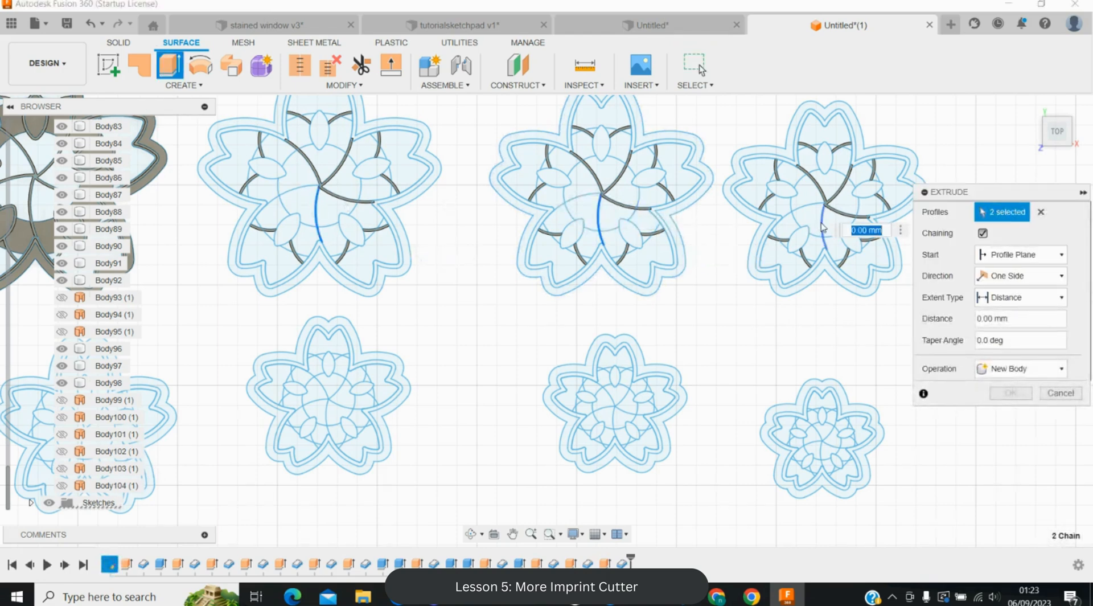
left_click(822, 227)
type("10.5")
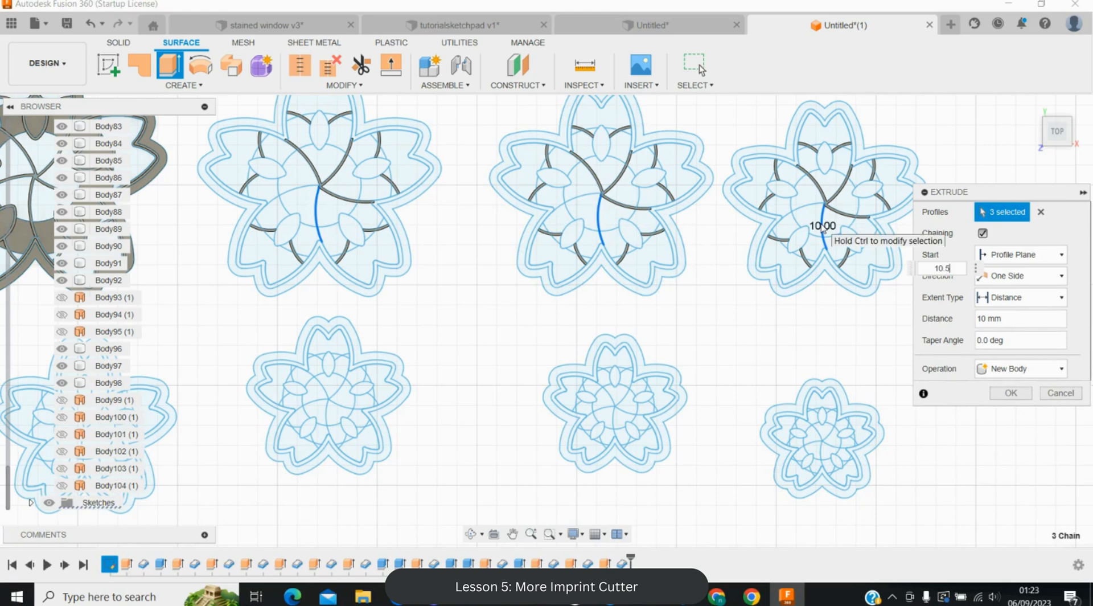
key("Return")
- Thicken the three bottom spoke surfaces by 0.60 mm on one side with the Join operation
key("t")
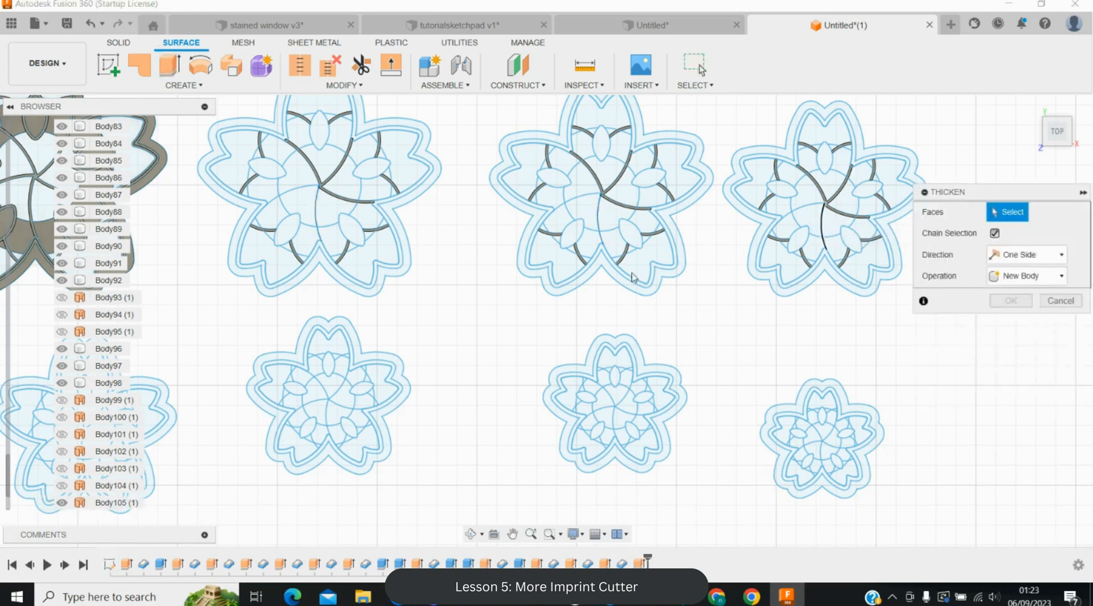
left_click(130, 504)
scroll(130, 506, "down", 1)
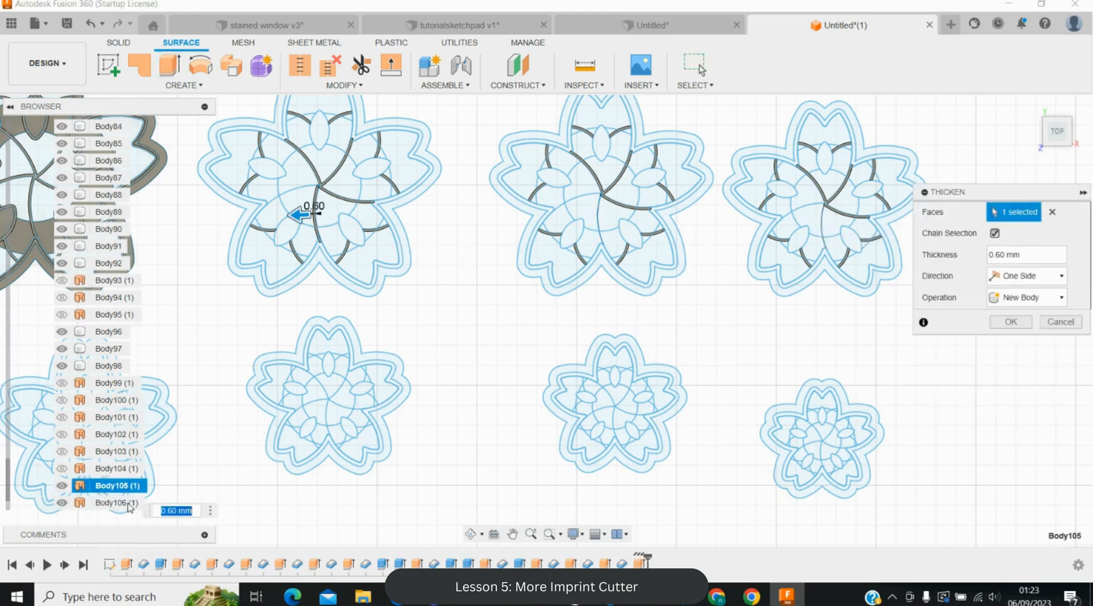
left_click(107, 469)
left_click(108, 486)
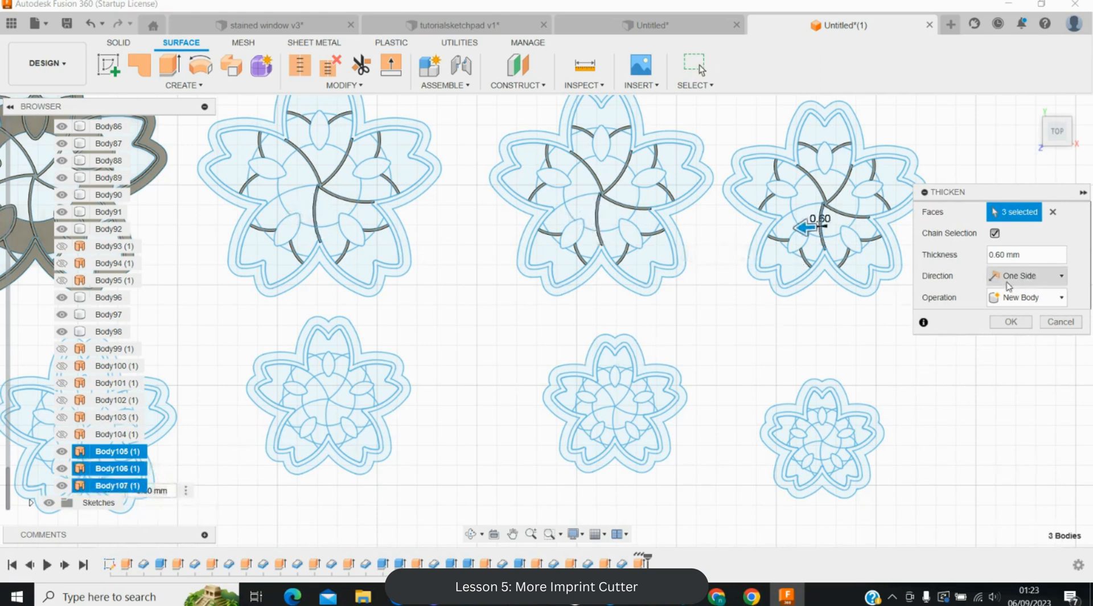
left_click(1025, 298)
left_click(1021, 316)
left_click(1010, 390)
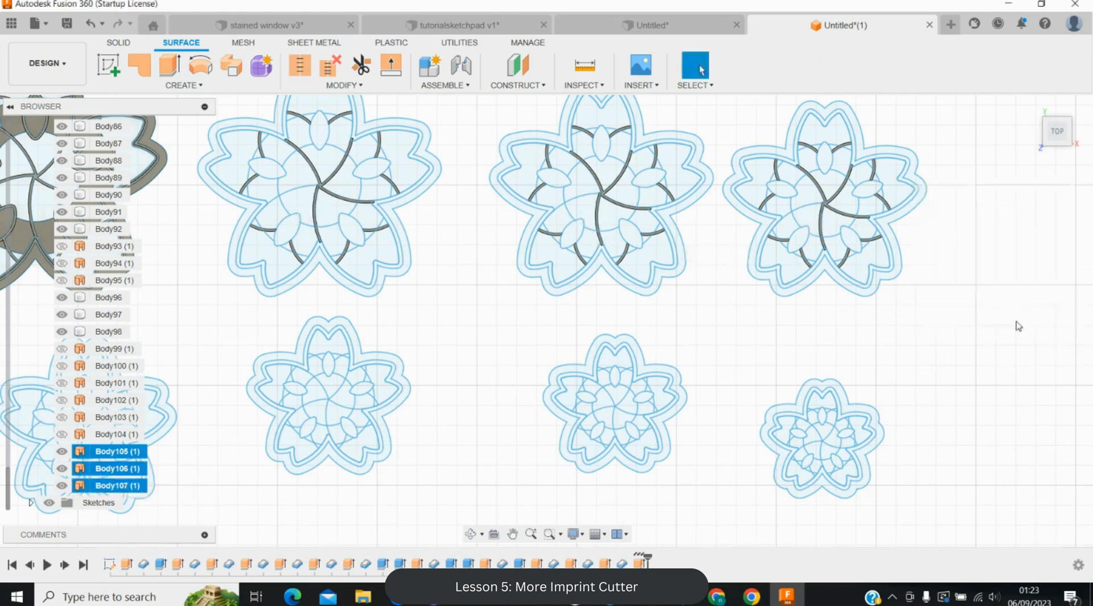
- Extrude the remaining curved spoke running from the centre toward the lower-left gap on each of the three flowers as surfaces
key("e")
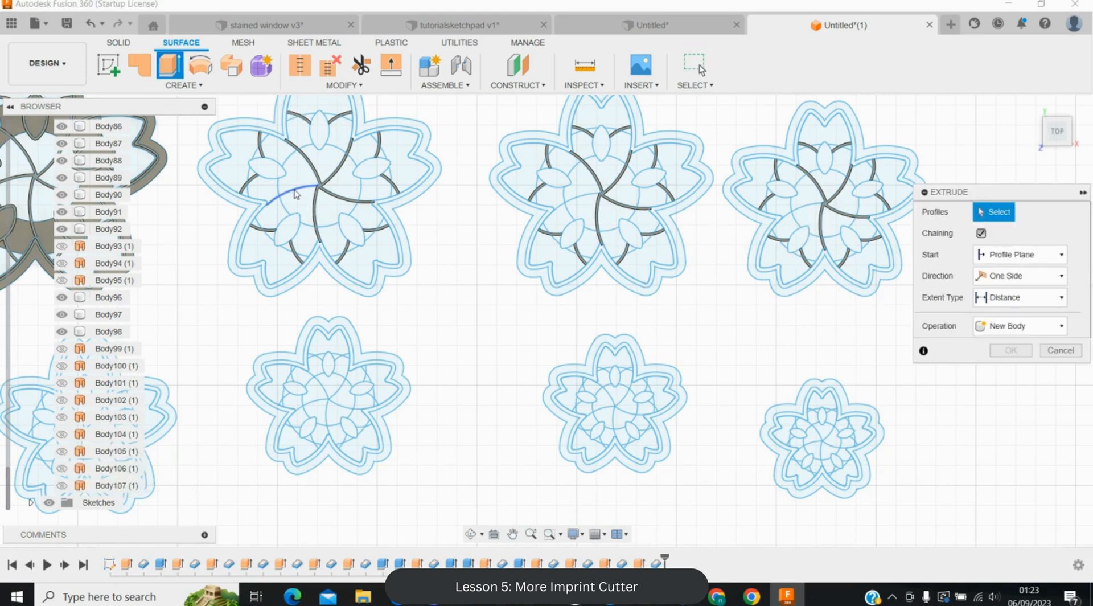
left_click(292, 191)
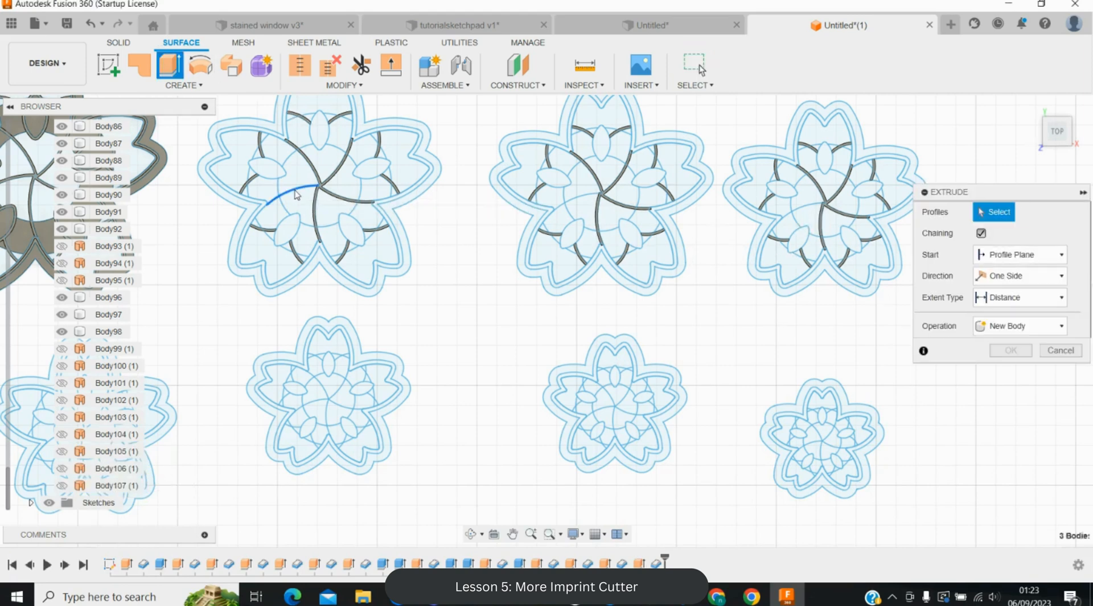
left_click(560, 207)
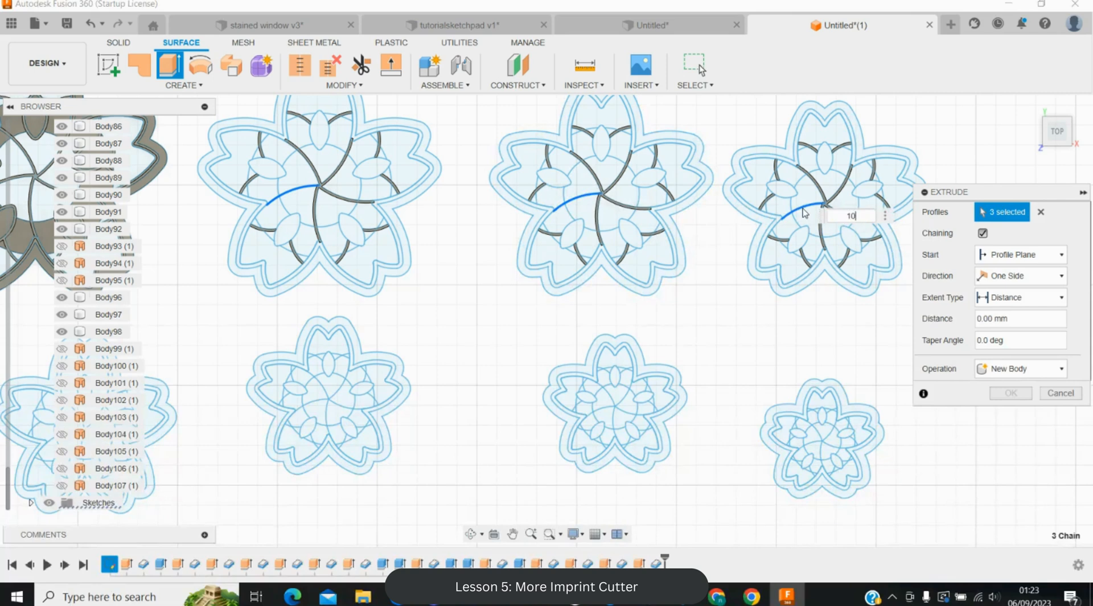
key("Return")
- Thicken the three lower-left curved spoke surfaces by 0.60 mm on one side with the Join operation
key("t")
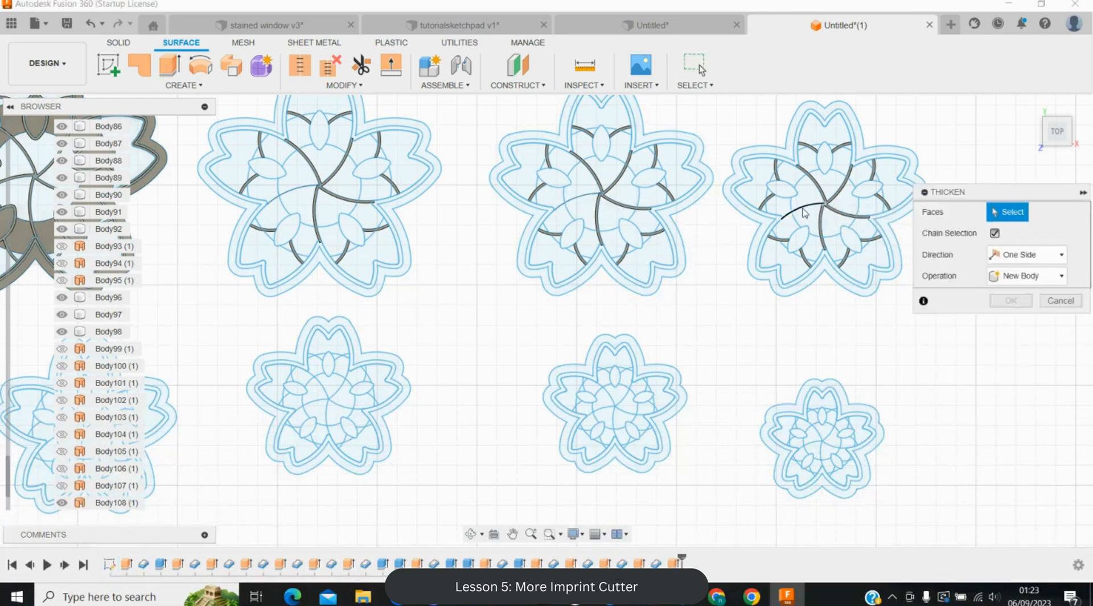
scroll(135, 466, "down", 1)
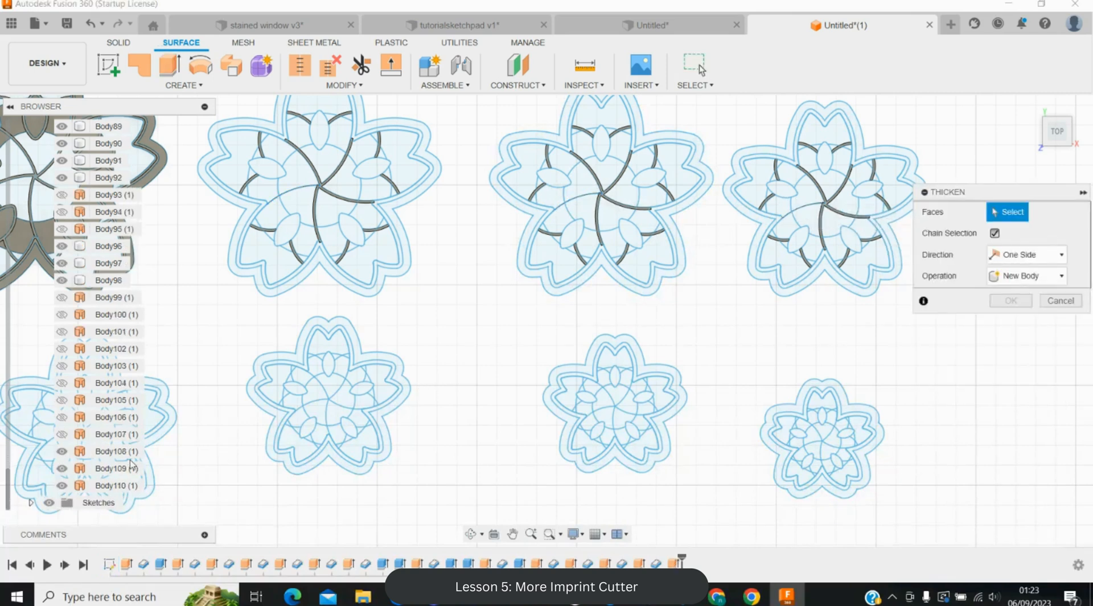
left_click(119, 451)
left_click(117, 468)
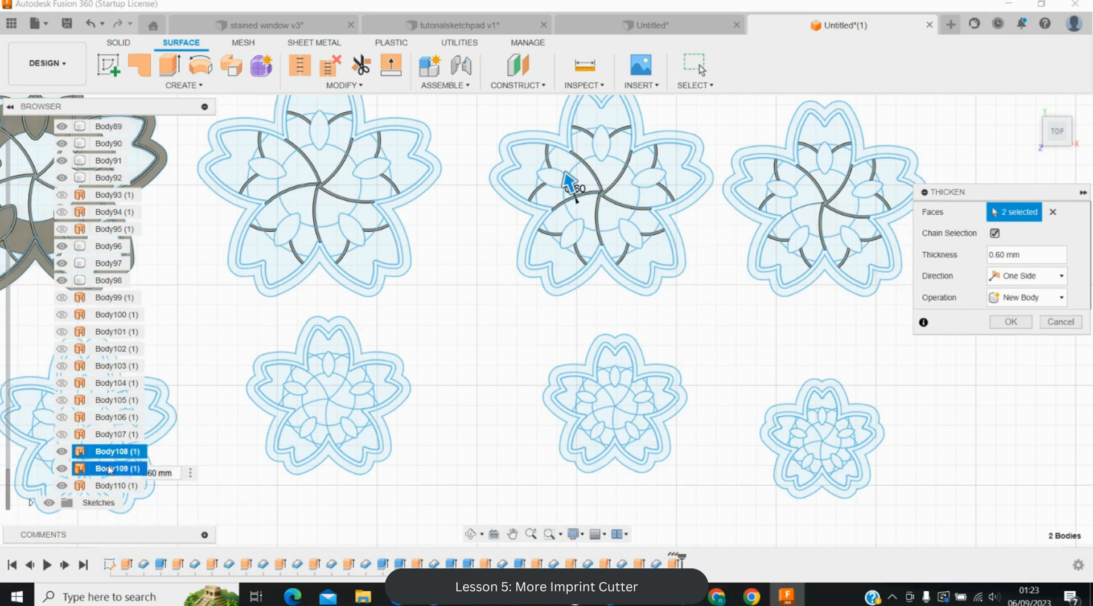
left_click(108, 485)
left_click(1025, 297)
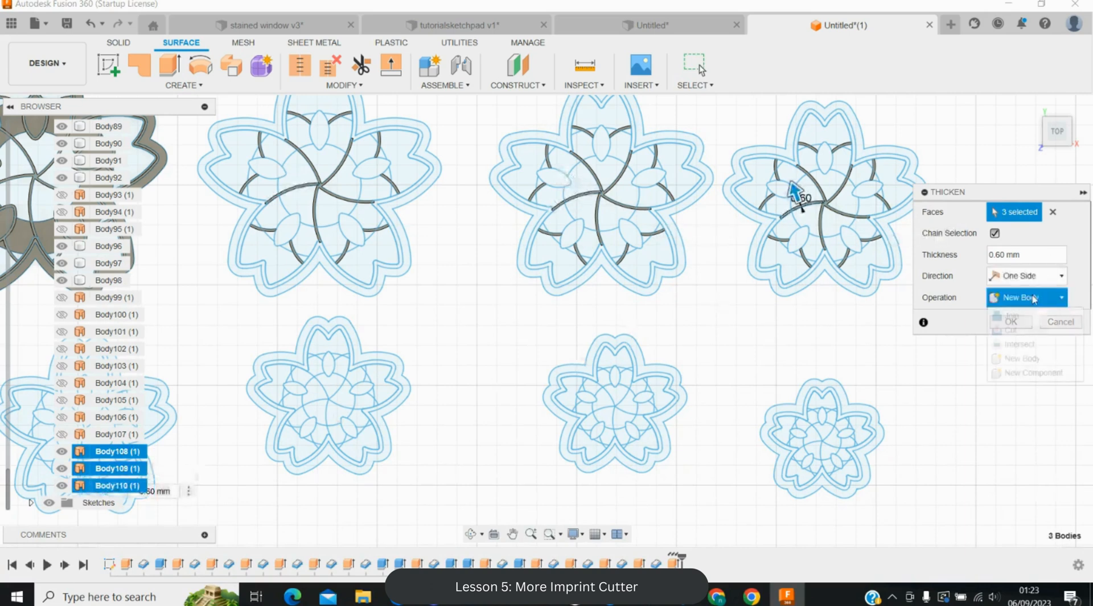
left_click(1018, 317)
key("Return")
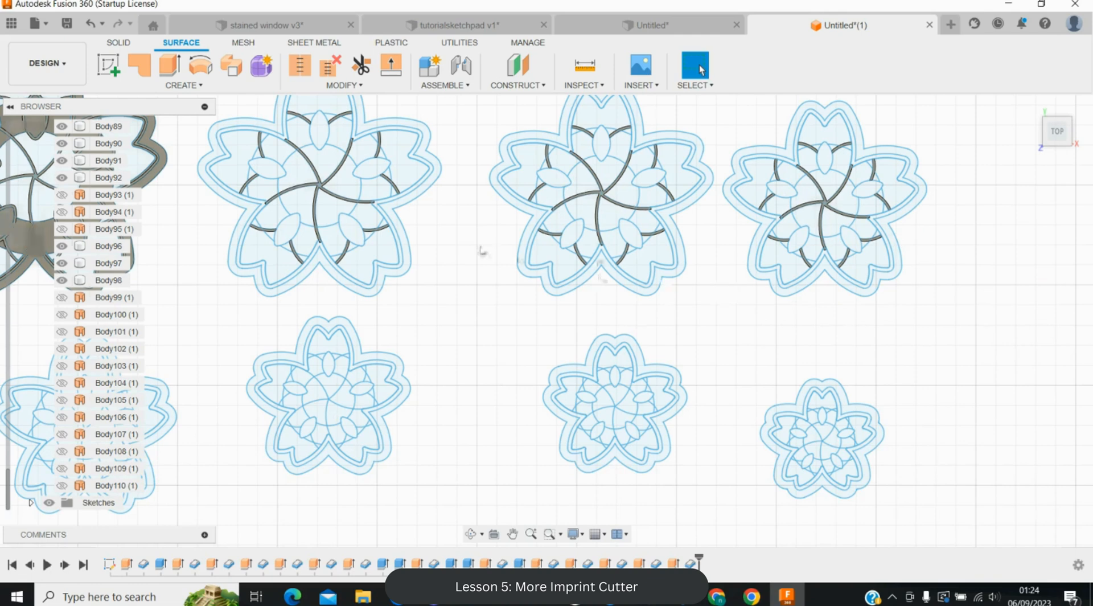
- Extrude the narrow wall outline profile of each of the three upper flowers 12 mm with the Cut operation
key("e")
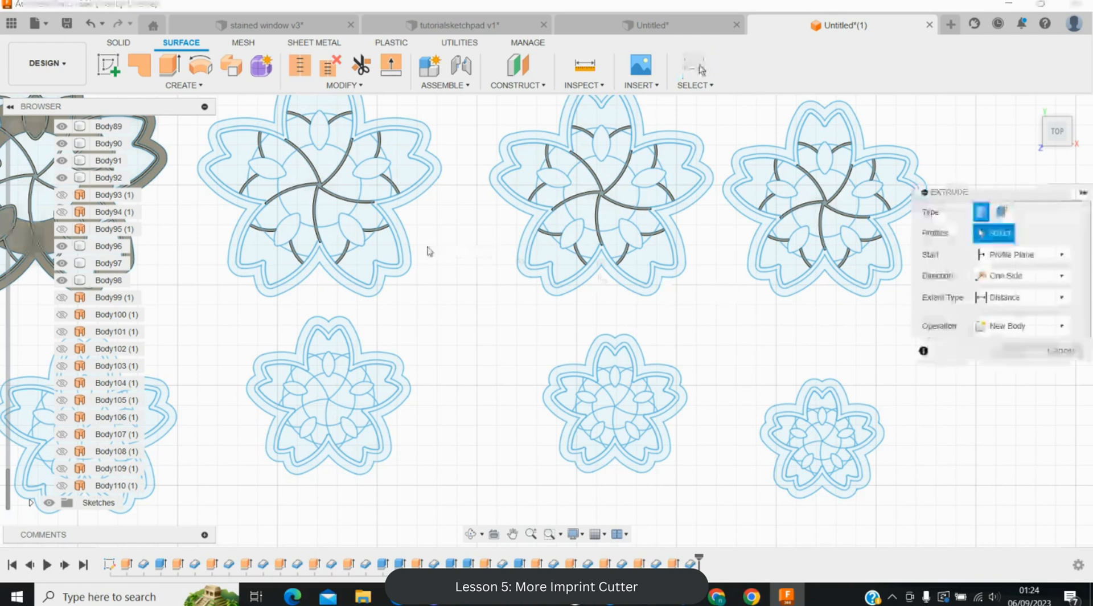
left_click(571, 247)
left_click(594, 265)
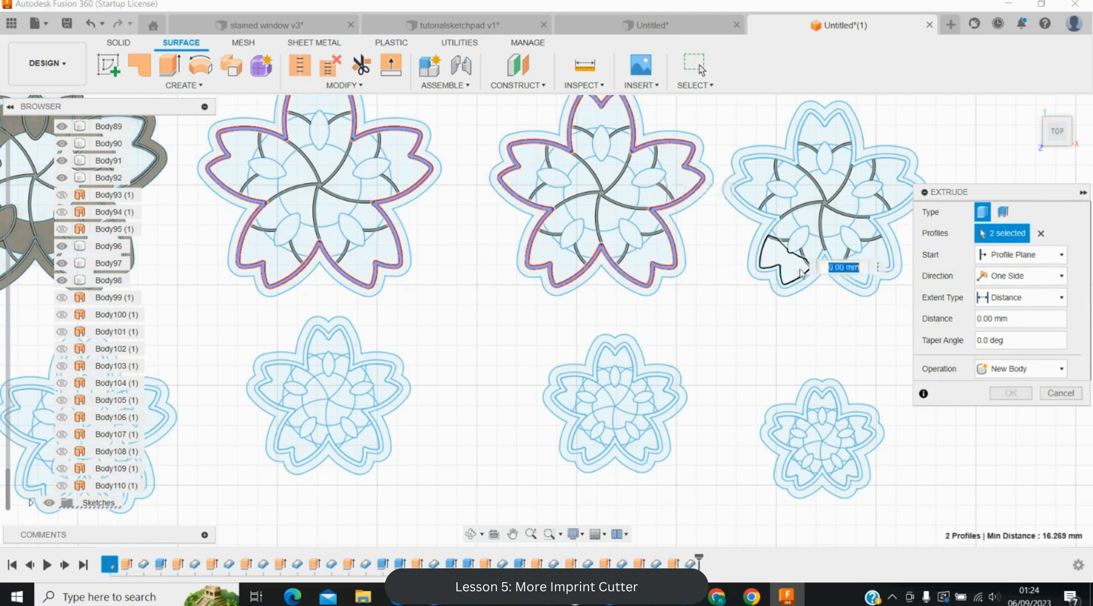
left_click(795, 287)
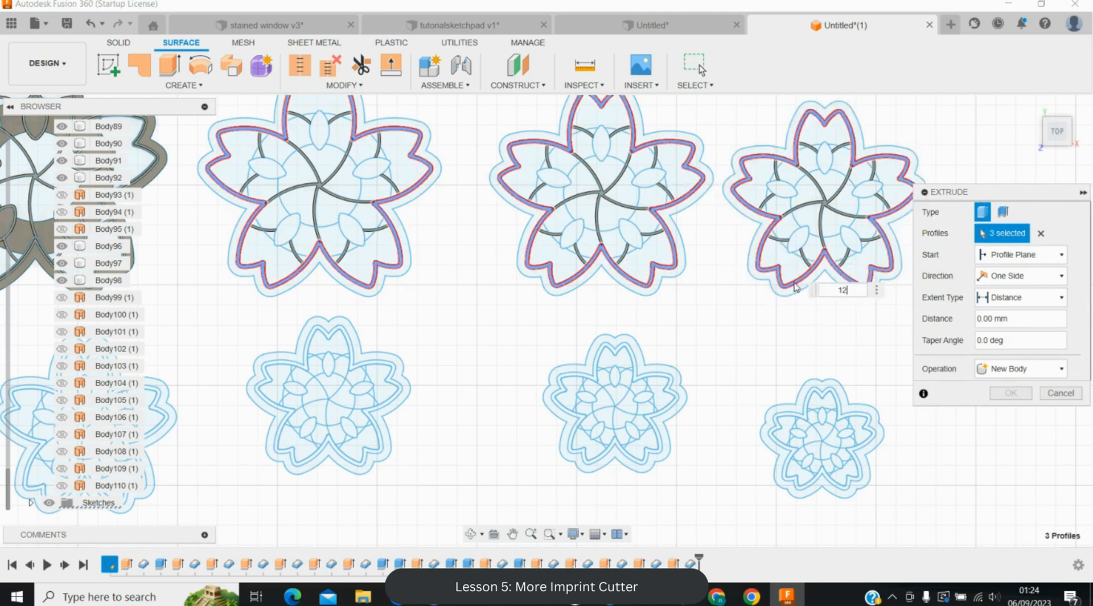
type("12")
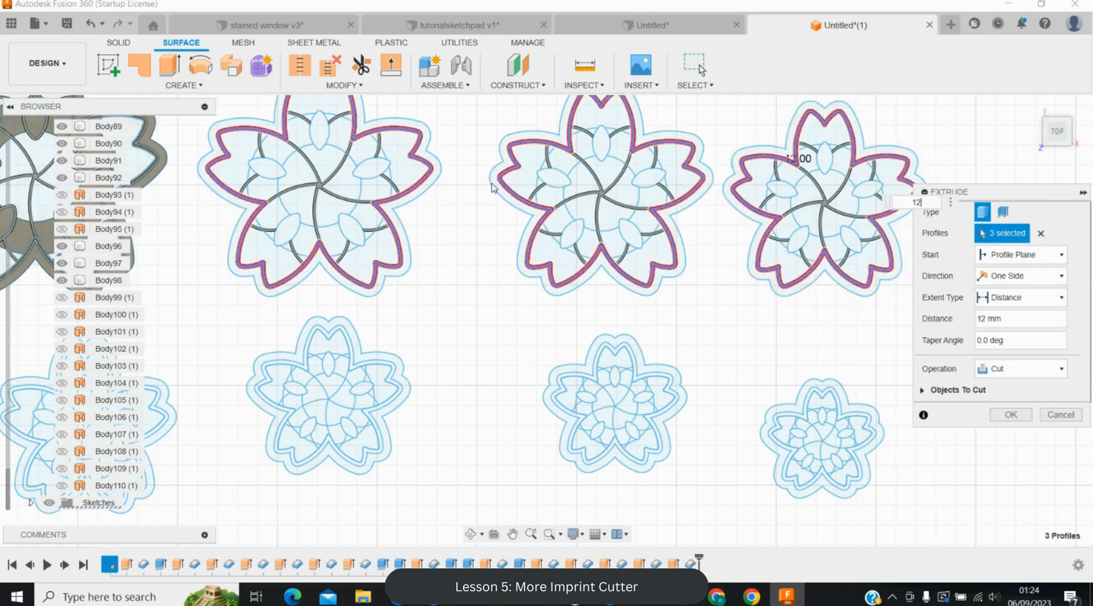
key("Return")
- Extrude the outlines of the five pointed ovals on each of the three upper flowers as surfaces 10.5 mm
left_click(170, 64)
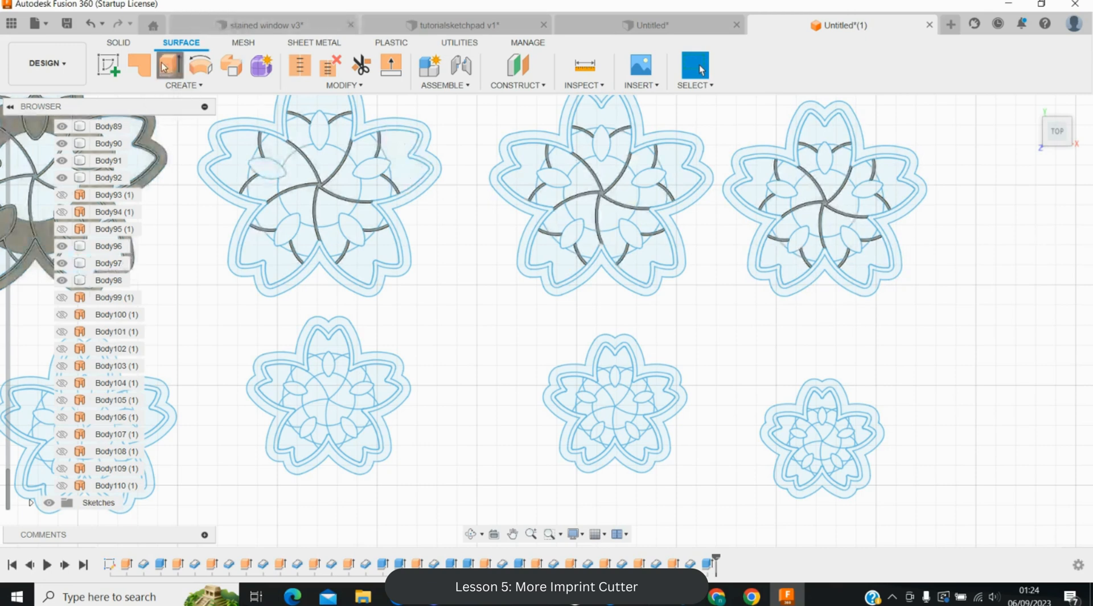
left_click(267, 168)
left_click(286, 232)
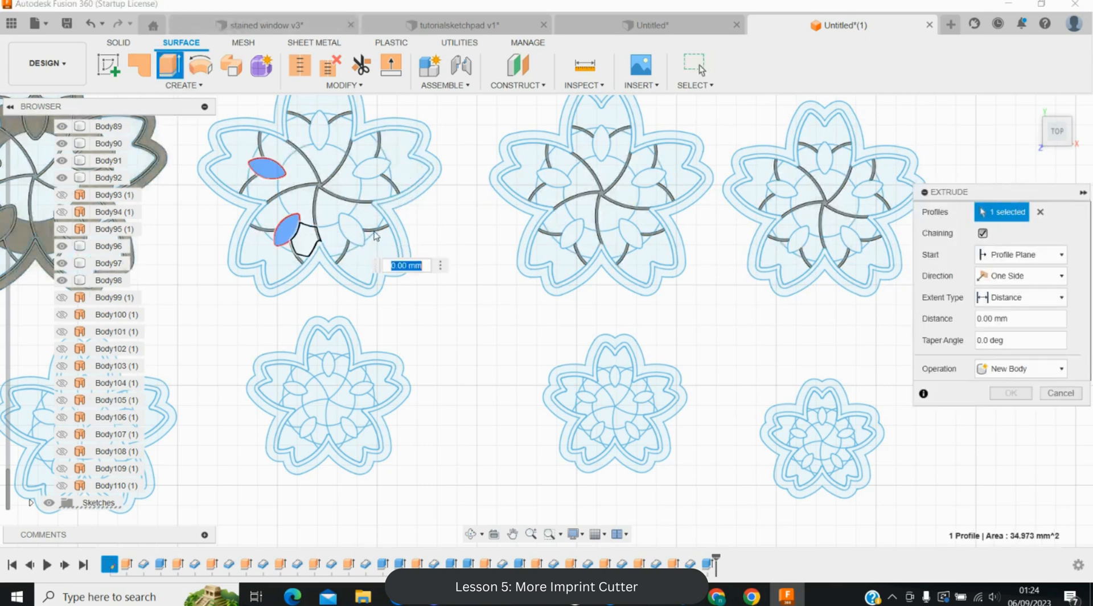
left_click(350, 229)
left_click(371, 168)
left_click(330, 133)
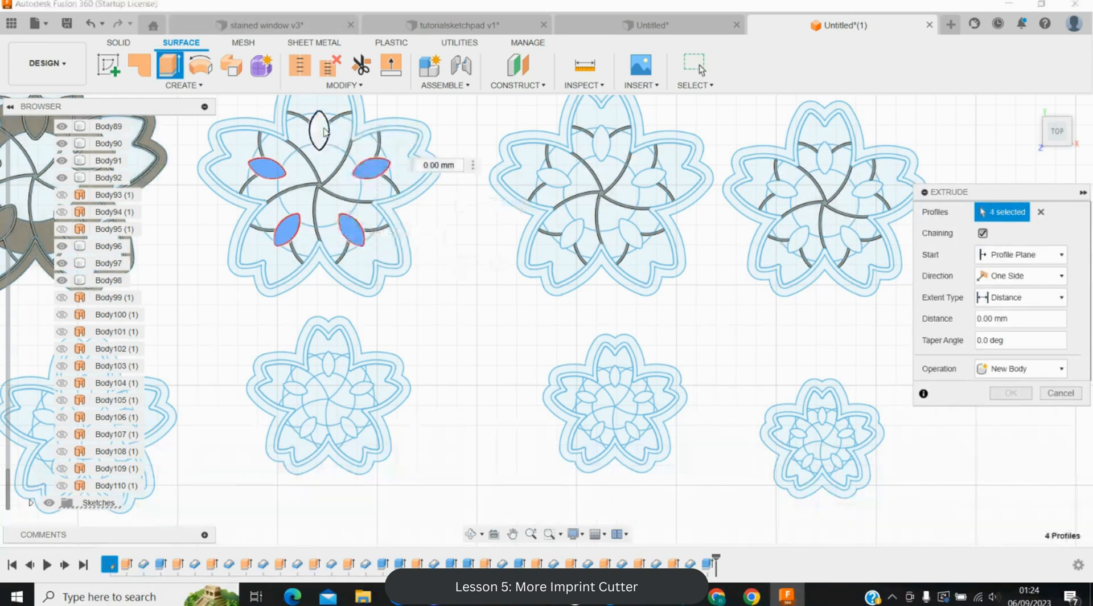
left_click(601, 145)
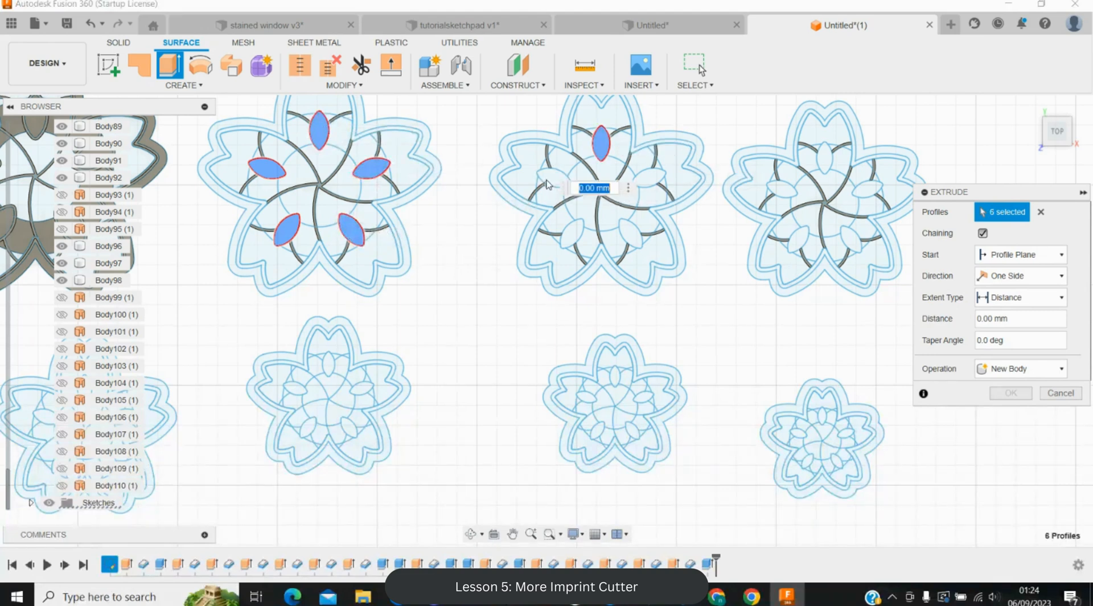
left_click(552, 178)
left_click(571, 234)
left_click(630, 233)
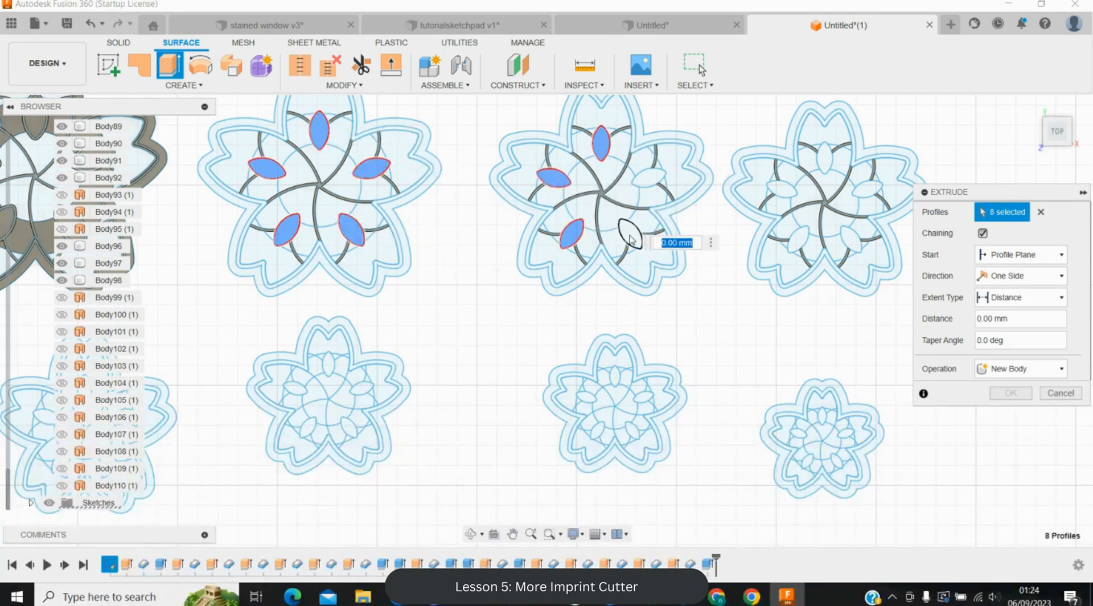
left_click(648, 178)
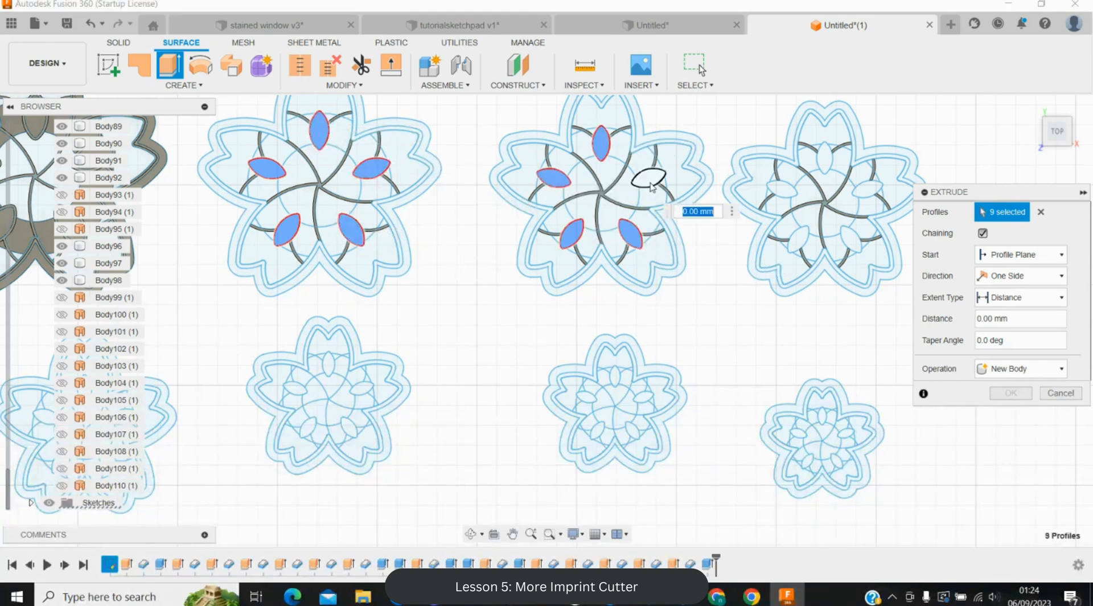
left_click(825, 158)
left_click(781, 188)
left_click(798, 239)
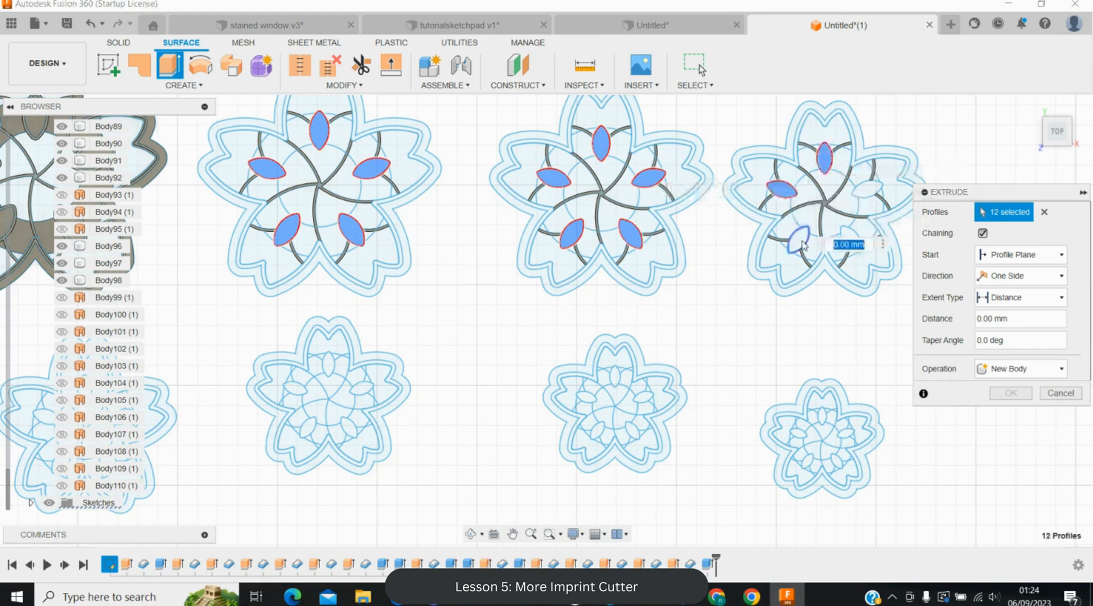
left_click(850, 239)
left_click(865, 188)
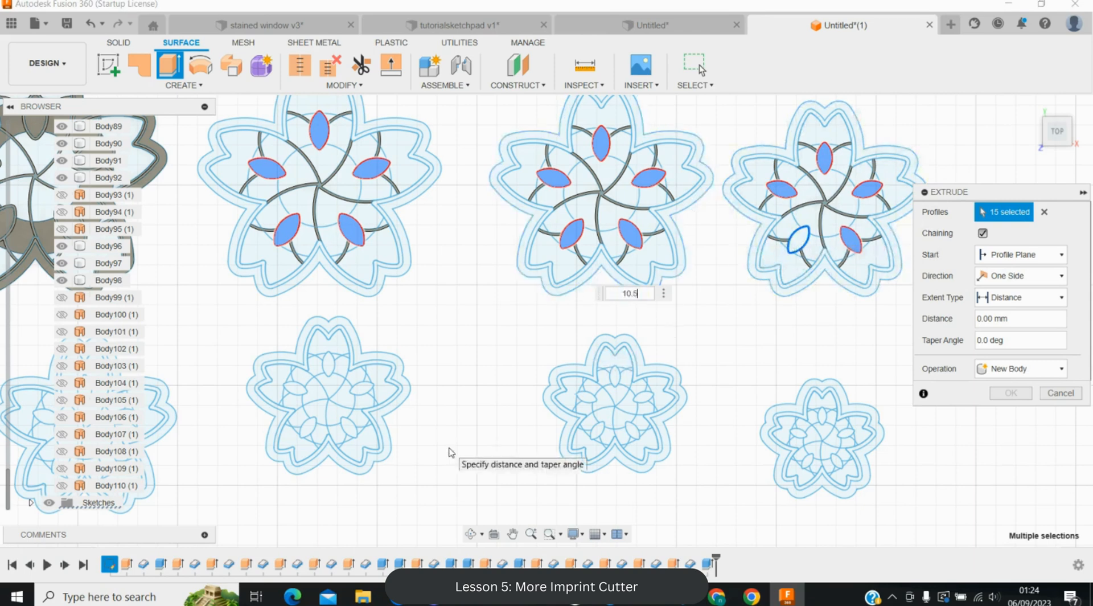
key("Return")
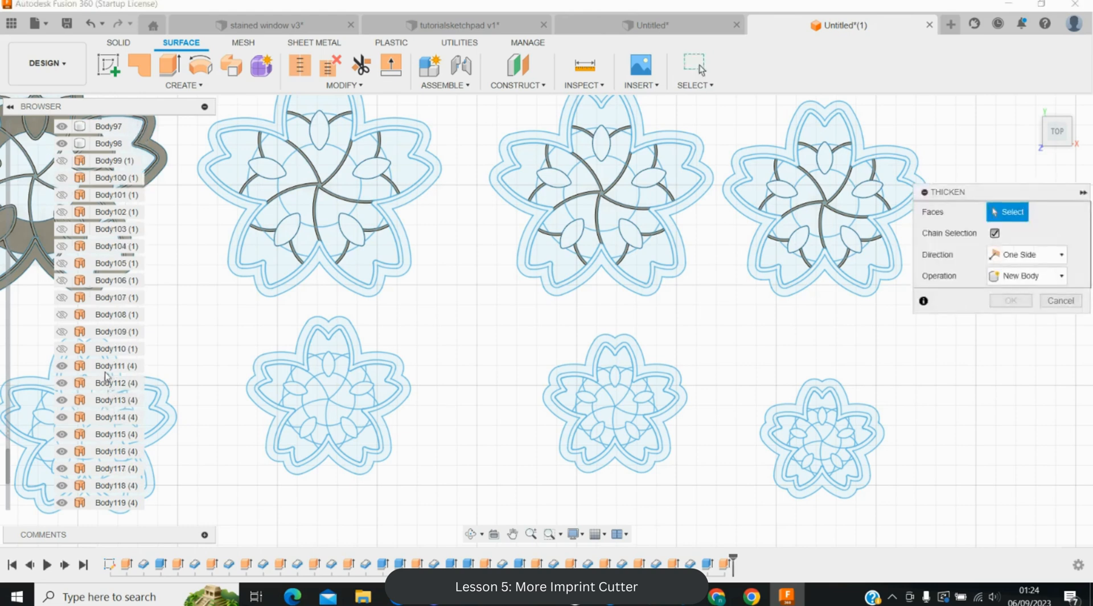
- Thicken all fifteen pointed oval surfaces by 0.60 mm on one side with the Join operation
left_click(108, 366)
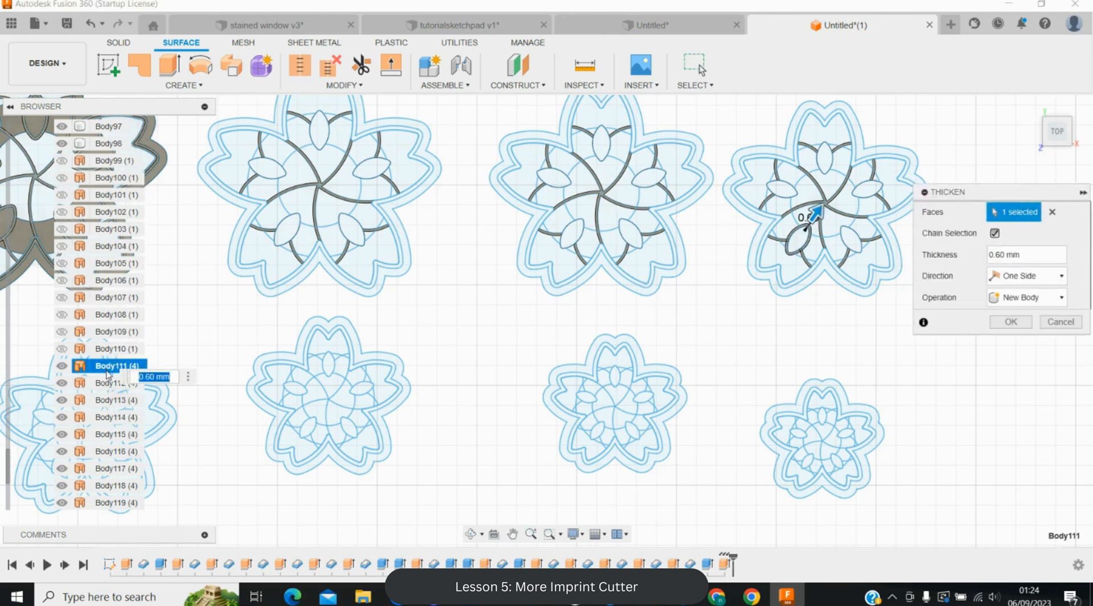
left_click(107, 383)
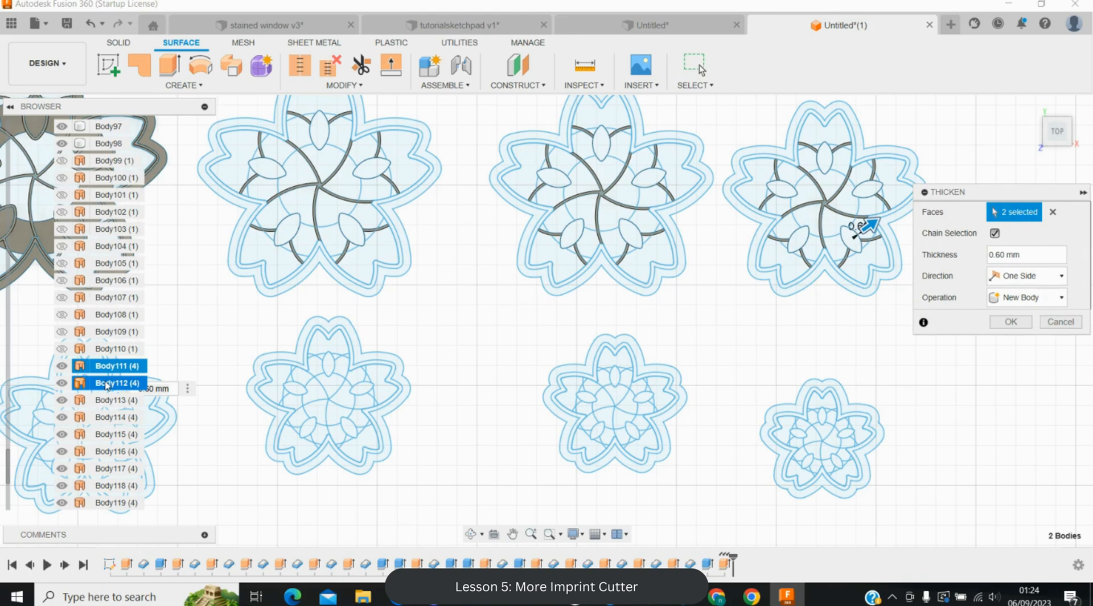
key("shift+Down")
key("shift+Down")
key("shift+Down")
key("shift+Down")
key("shift+Down")
key("shift+Down")
key("shift+Down")
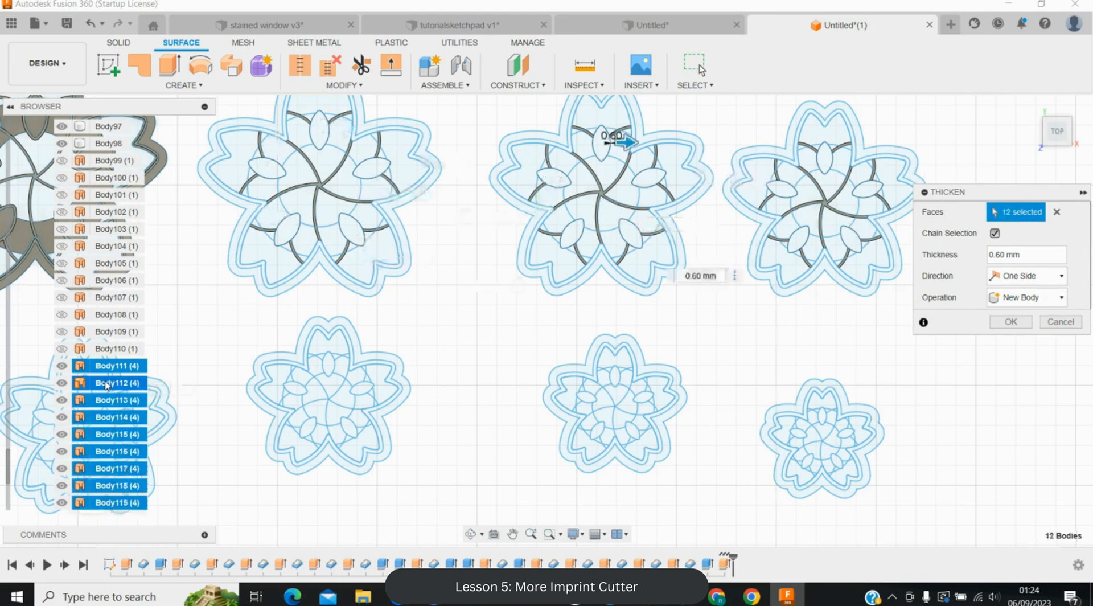
key("shift+Down")
key("shift+Down")
key("shift+Down")
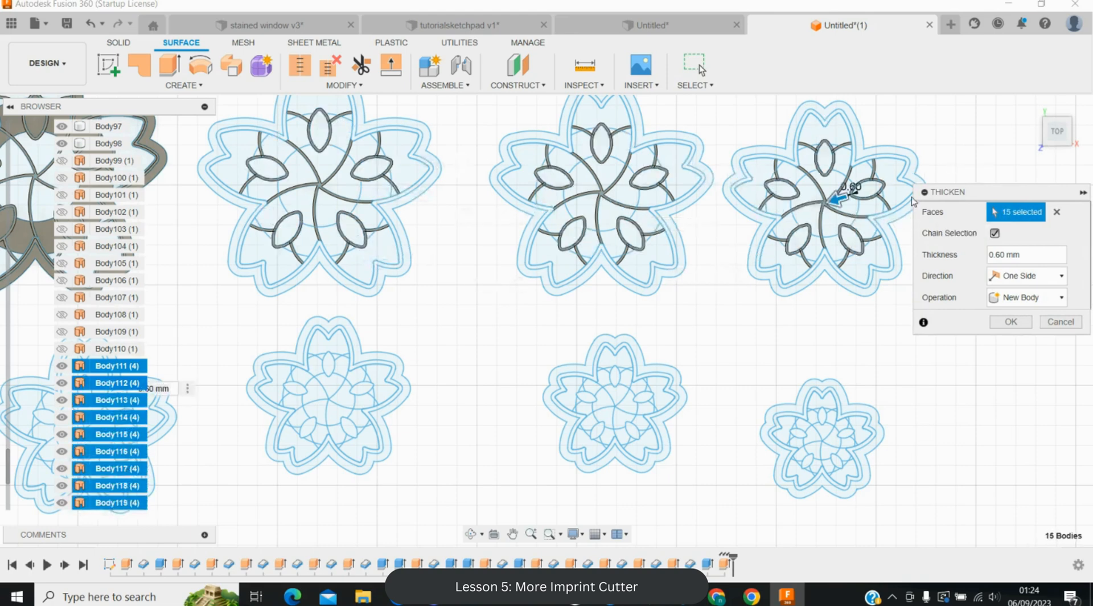
left_click(1003, 293)
left_click(1022, 312)
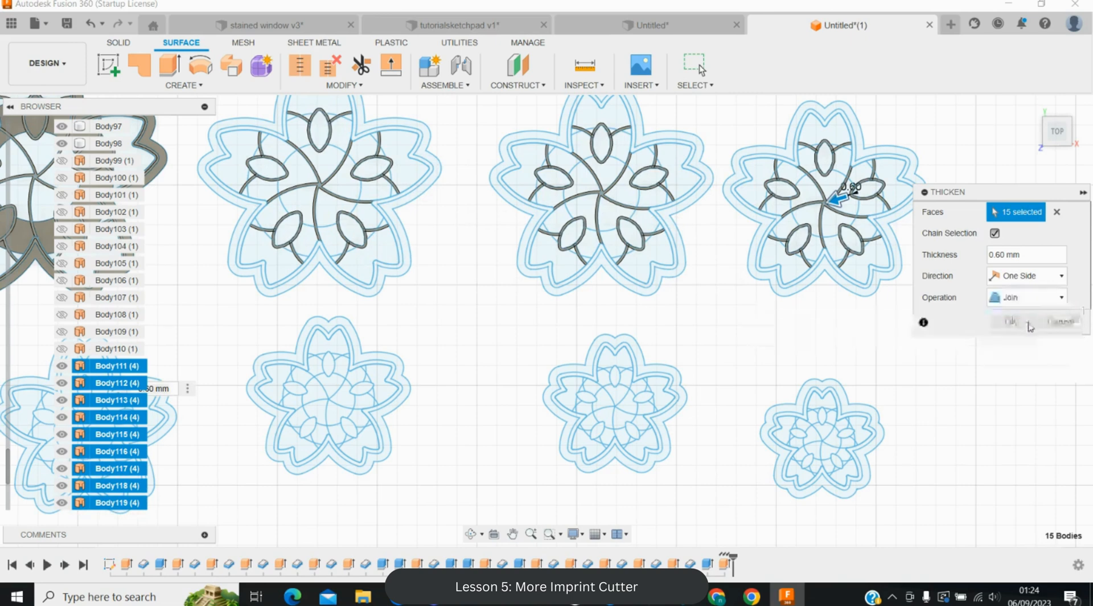
left_click(1028, 325)
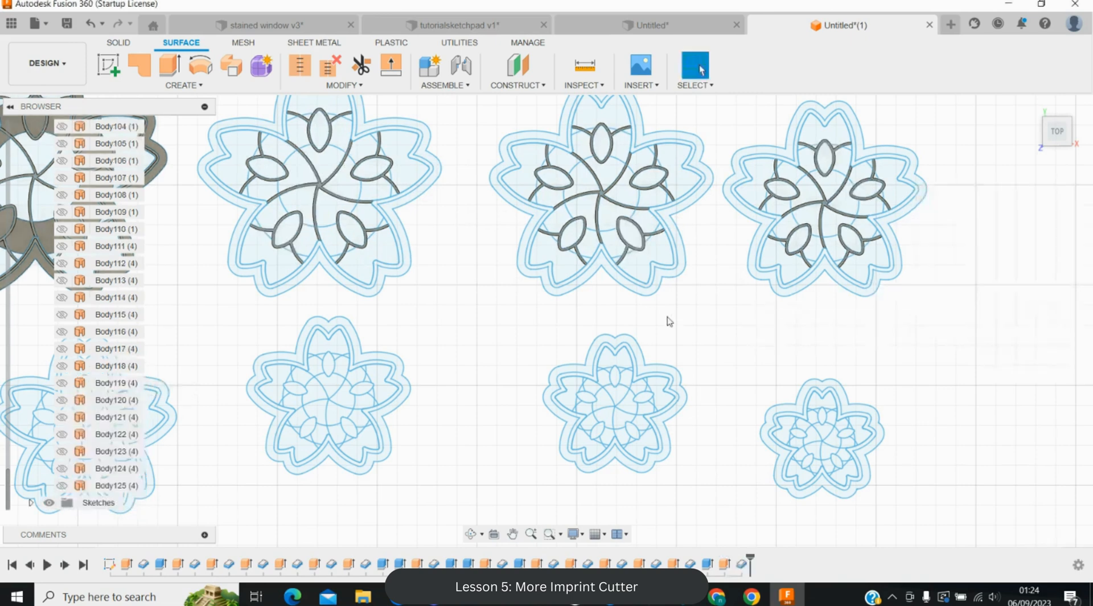
- Set up a 10.5 mm Cut extrusion of the ring of panels and pointed ovals around the spokes of the leftmost upper flower
key("e")
left_click(308, 242)
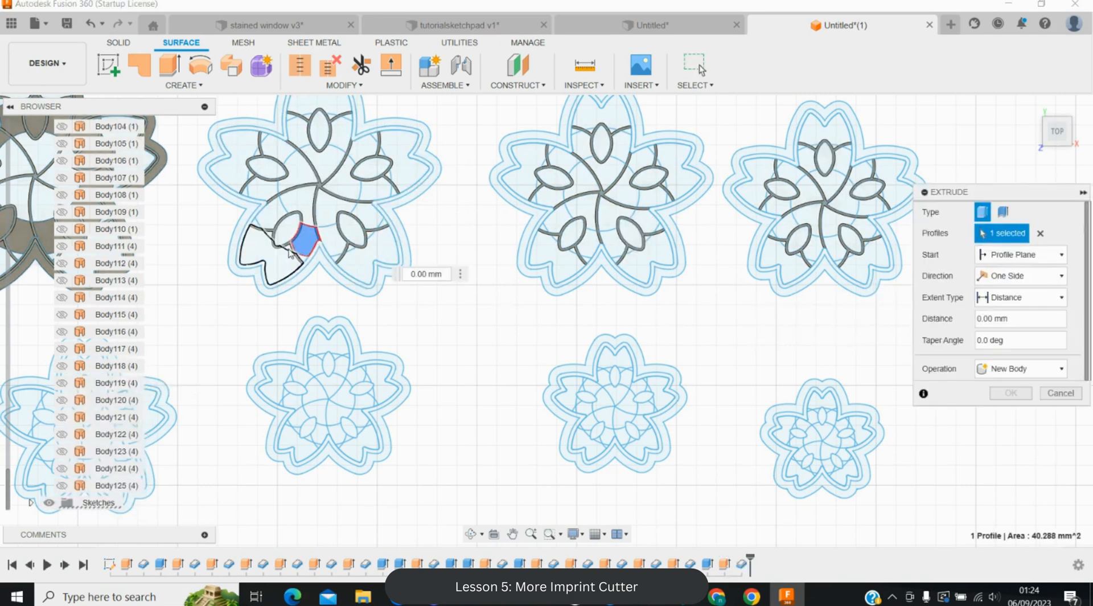
scroll(296, 251, "up", 5)
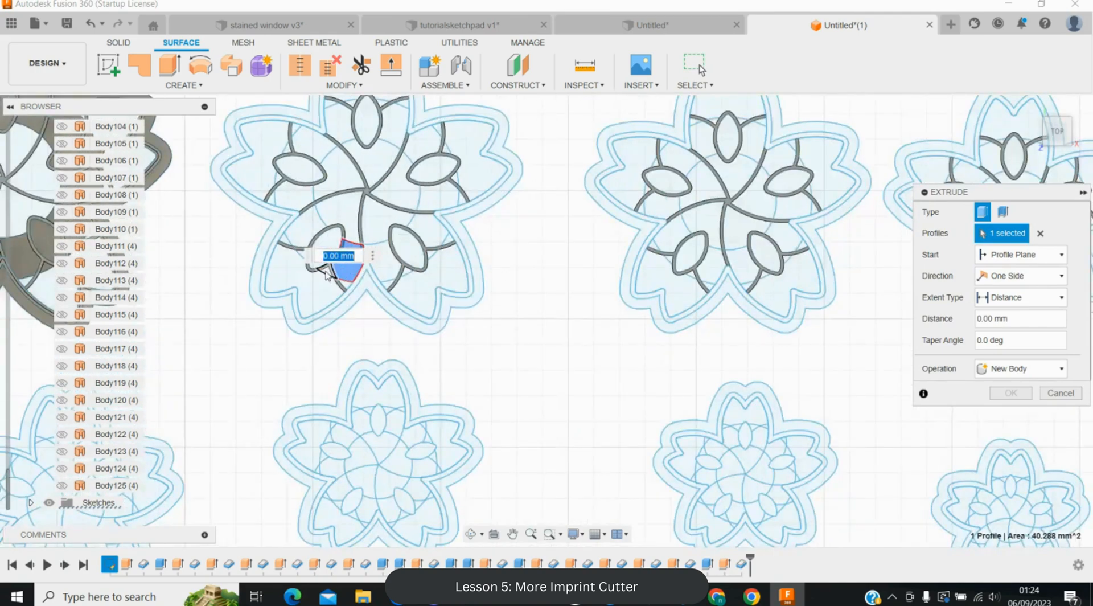
left_click(327, 273)
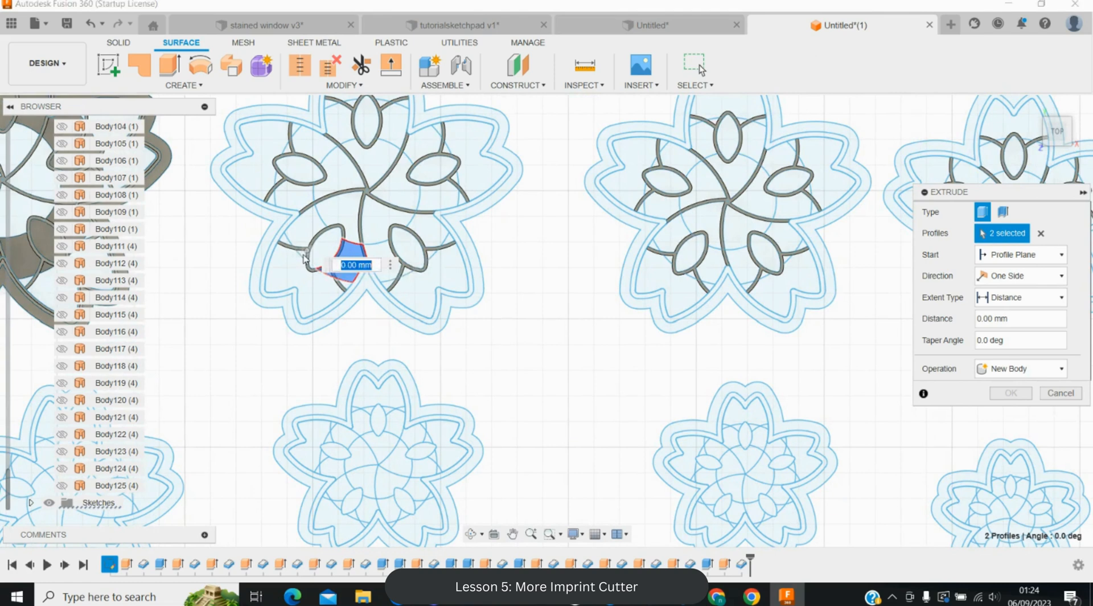
type("10.5")
left_click(304, 255, "ctrl")
left_click(302, 228, "ctrl")
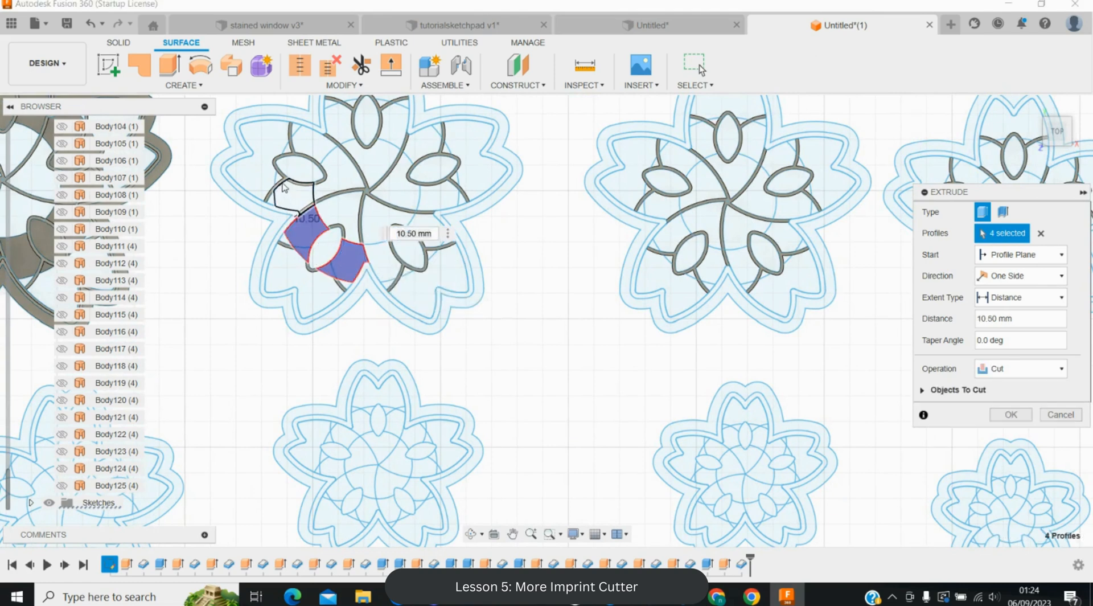
left_click(283, 188, "ctrl")
left_click(288, 156, "ctrl")
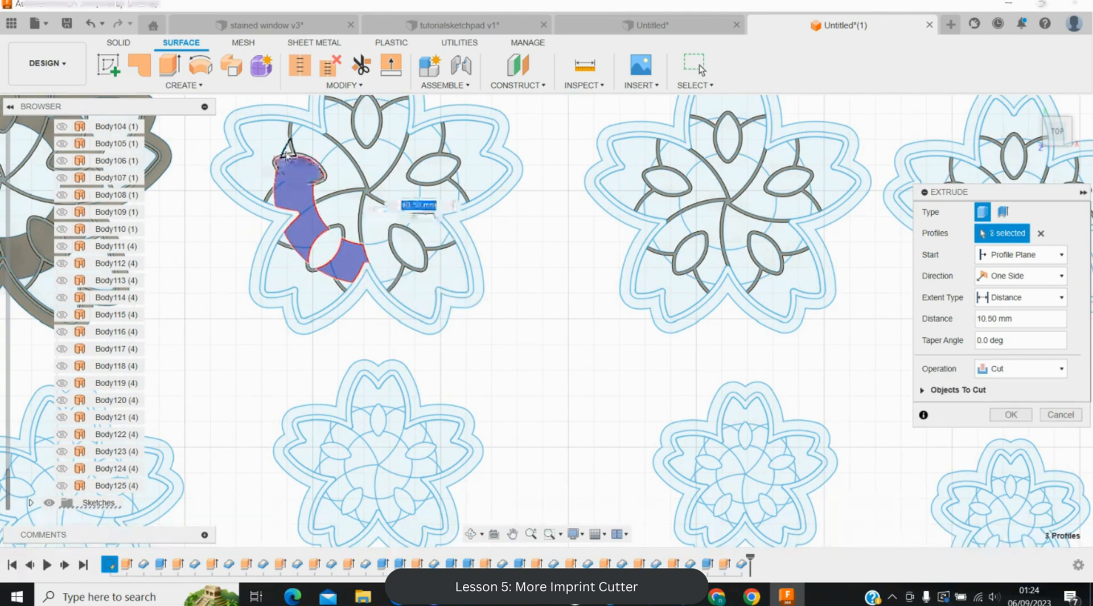
left_click(288, 153)
left_click(309, 147)
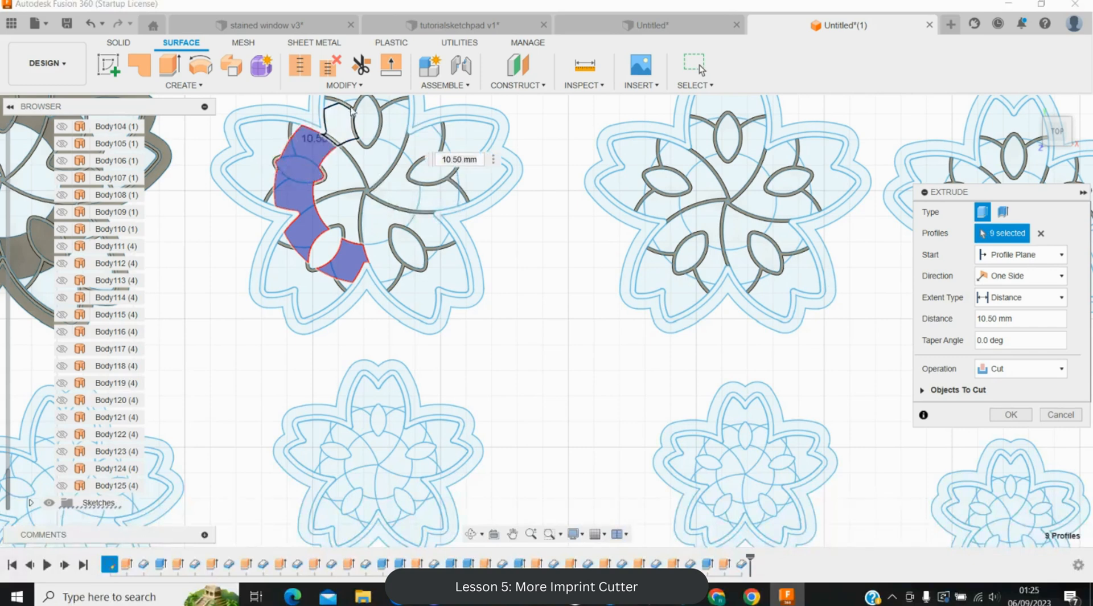
left_click(351, 109)
left_click(369, 114)
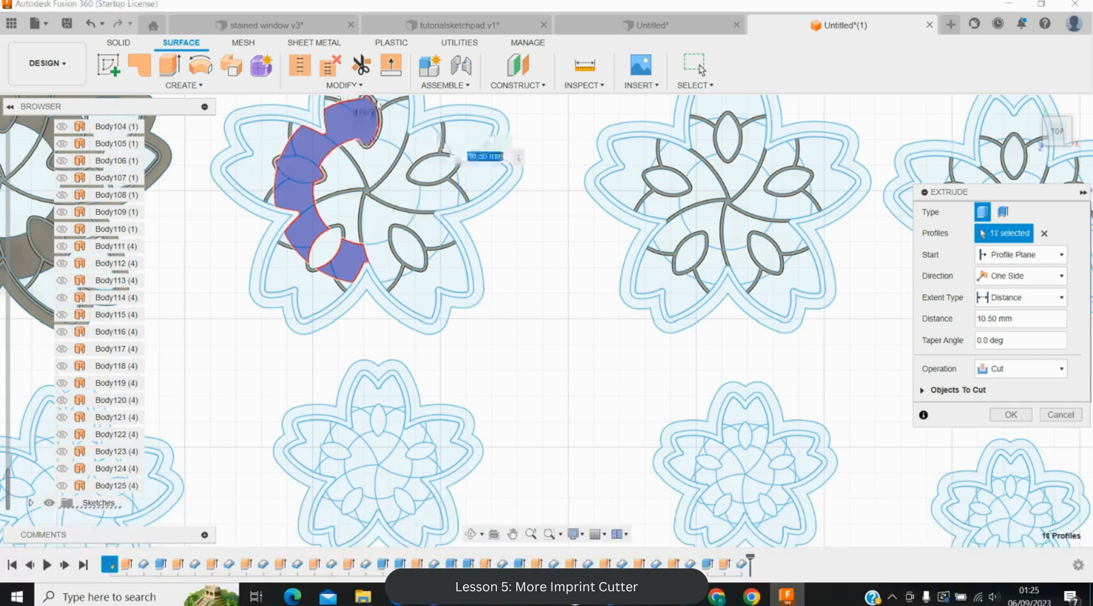
left_click(385, 111)
left_click(401, 126)
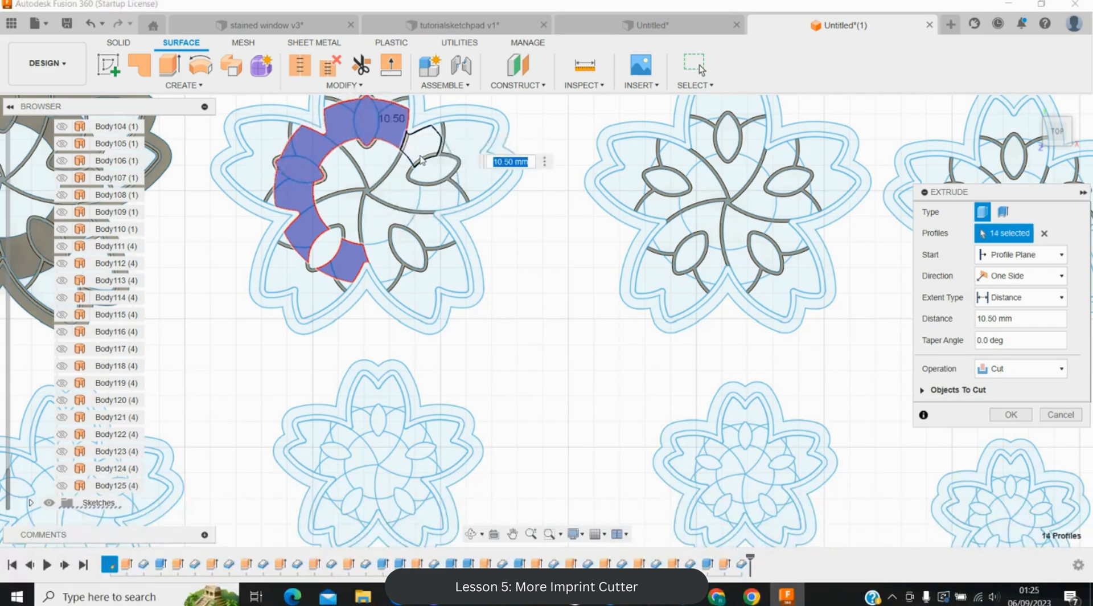
left_click(430, 170)
left_click(438, 147)
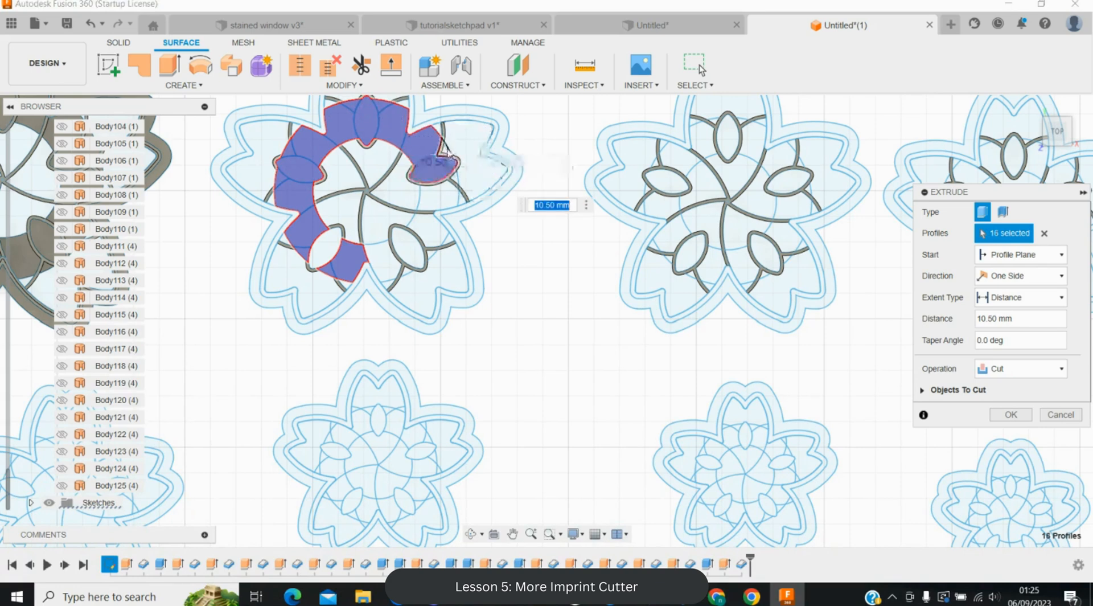
left_click(443, 199)
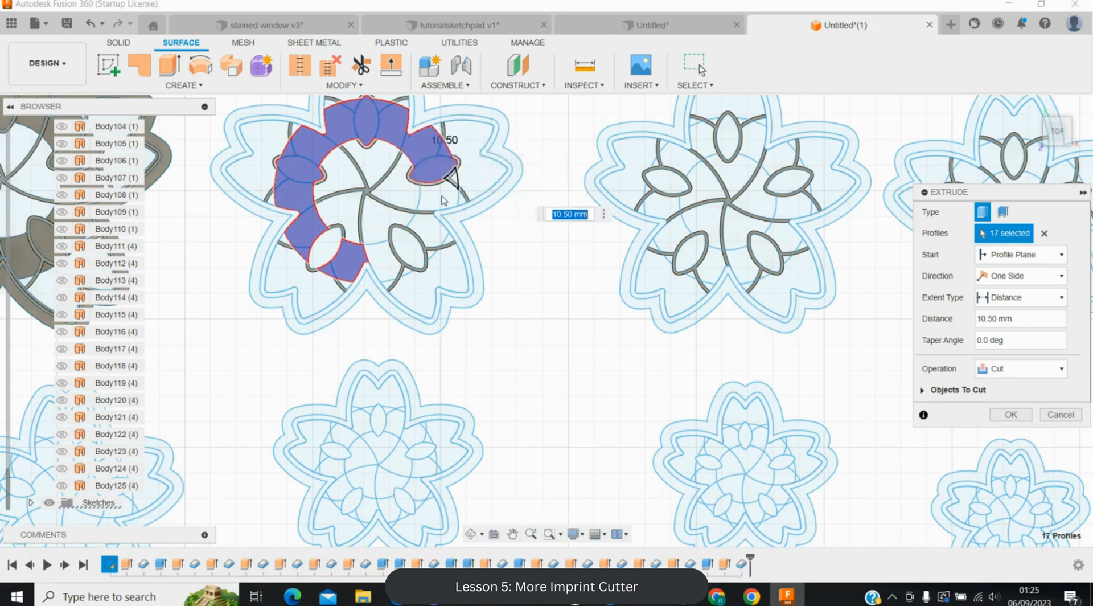
left_click(428, 229)
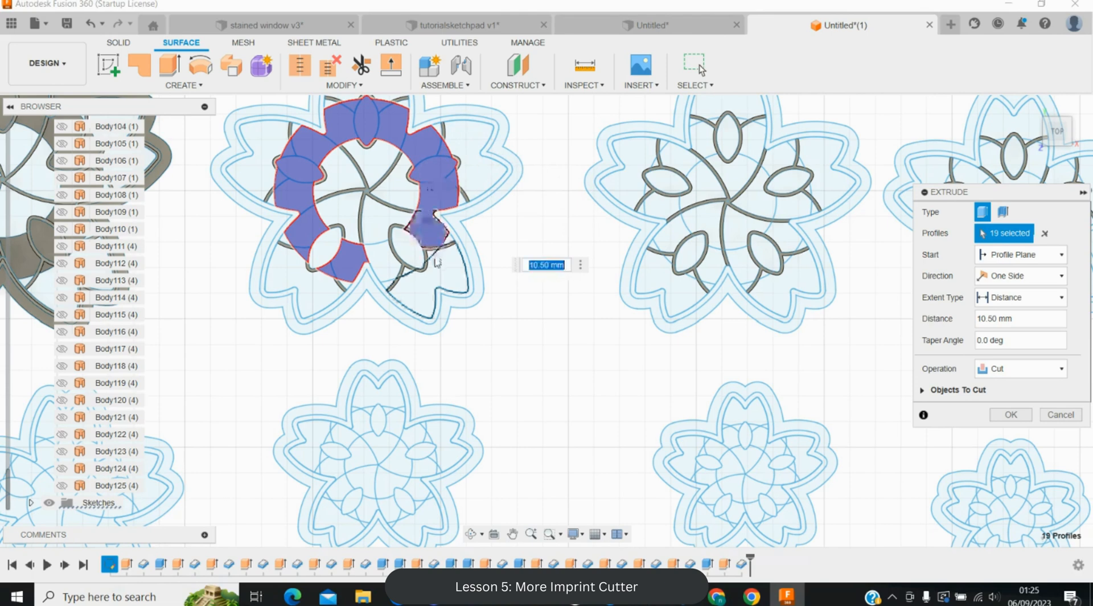
left_click(424, 252)
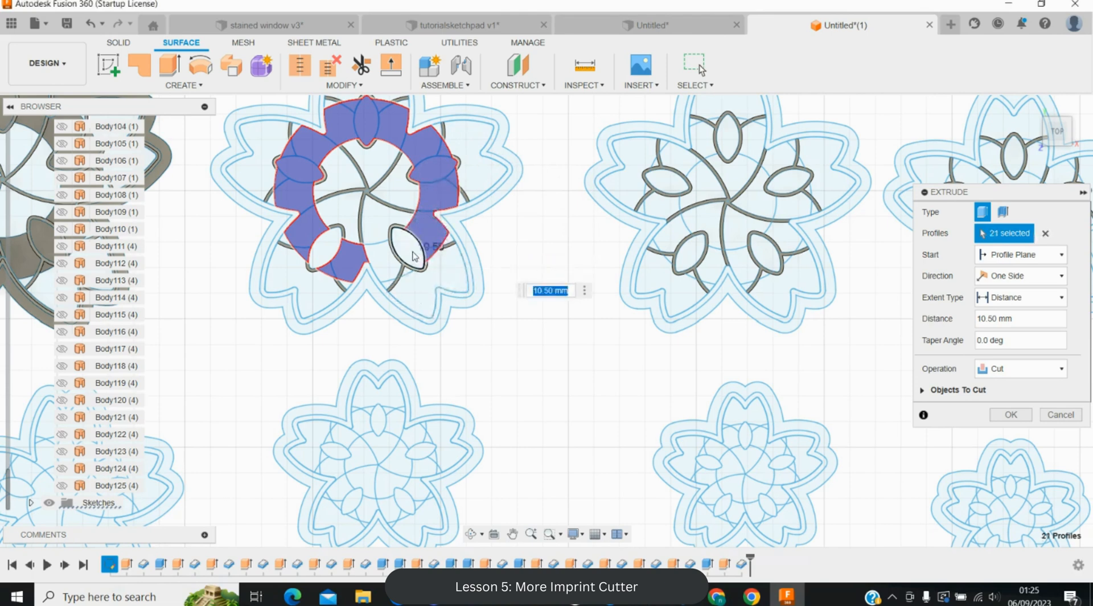
left_click(413, 254)
left_click(405, 263)
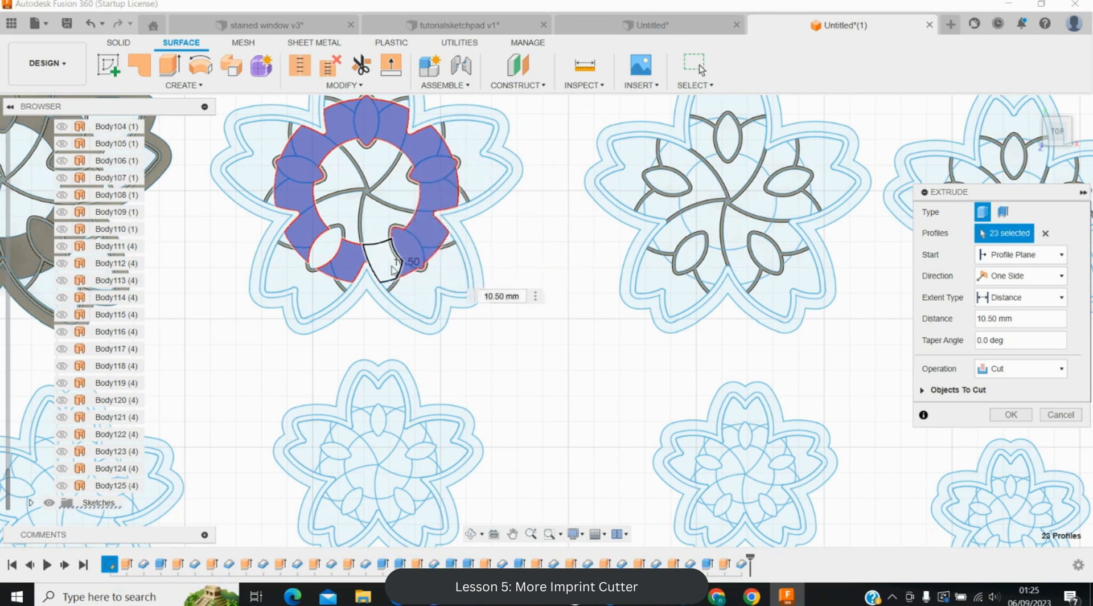
left_click(392, 268)
- Add the middle upper flower's complete ring of panels and pointed ovals around the spokes to the cut extrusion's profiles
scroll(312, 327, "down", 2)
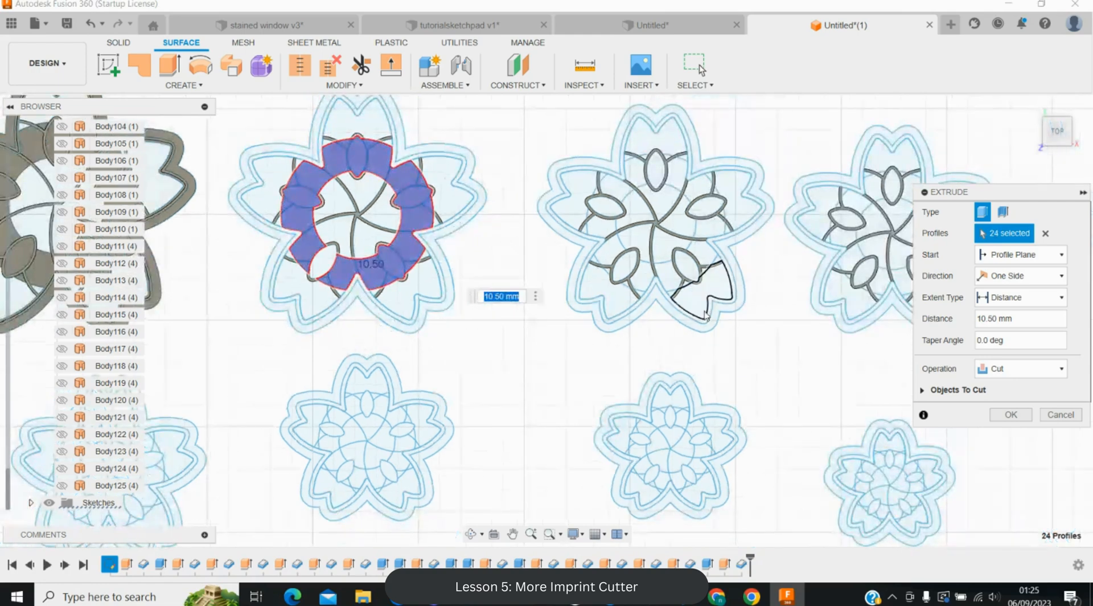
scroll(704, 312, "down", 2)
scroll(909, 266, "up", 3)
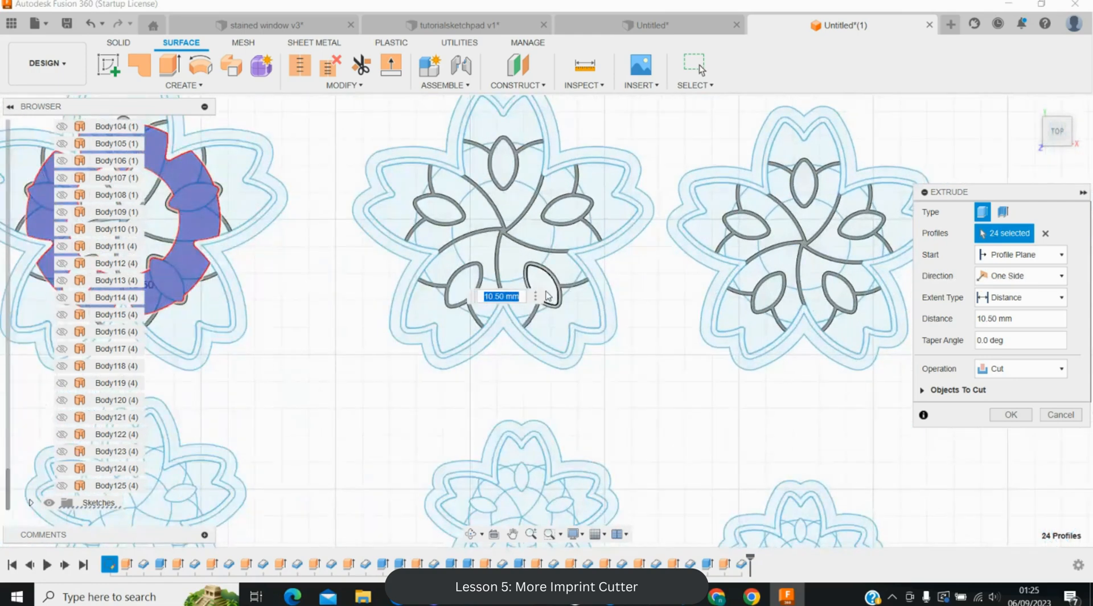
left_click(542, 287)
left_click(563, 290)
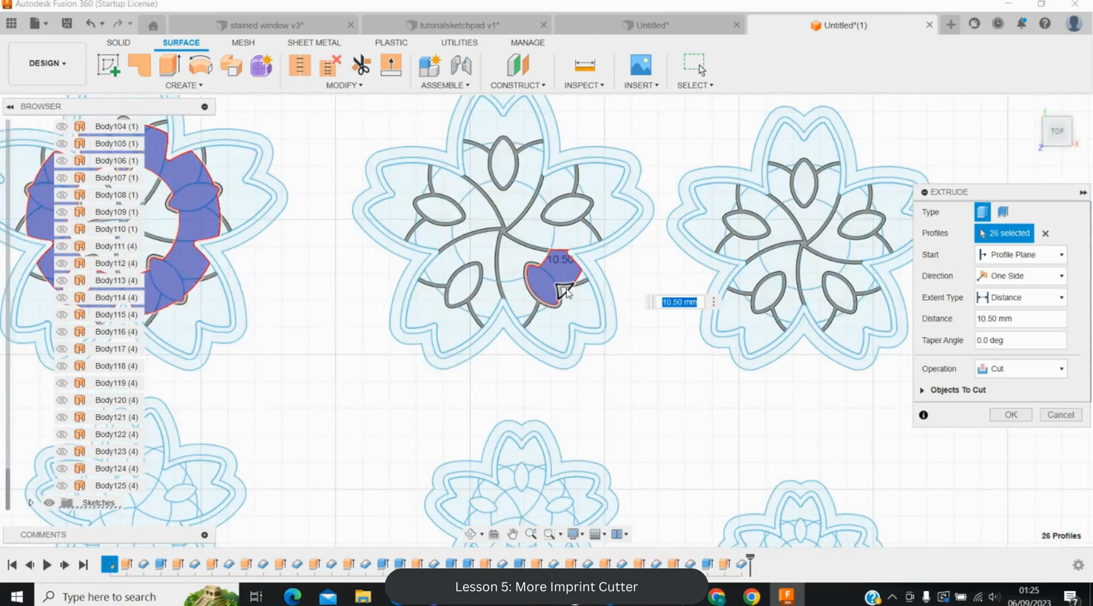
left_click(518, 302)
left_click(490, 305)
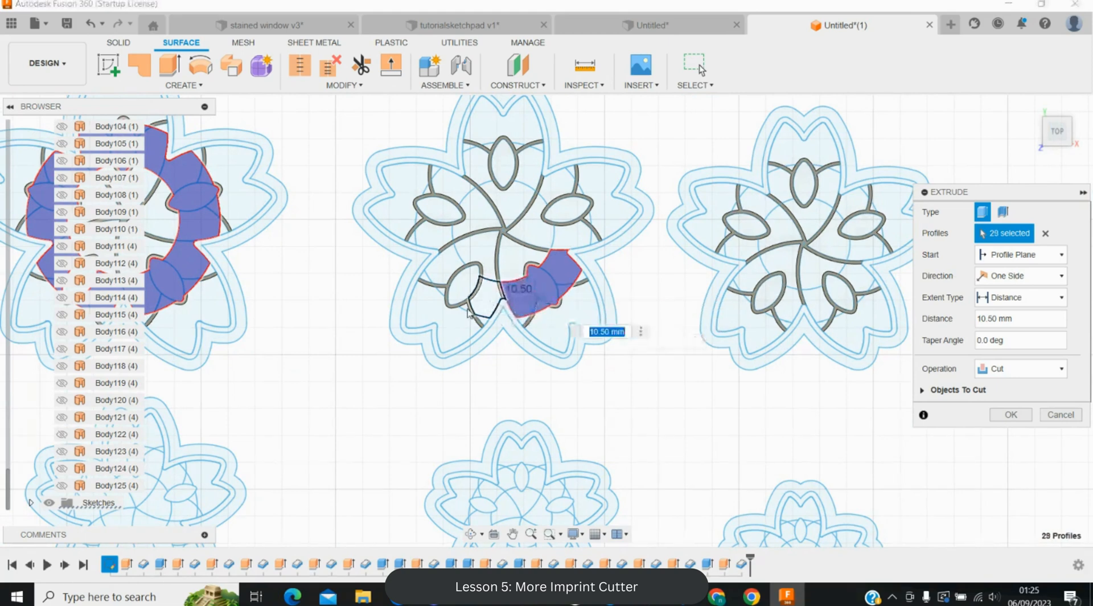
left_click(476, 310)
left_click(462, 302)
left_click(459, 289)
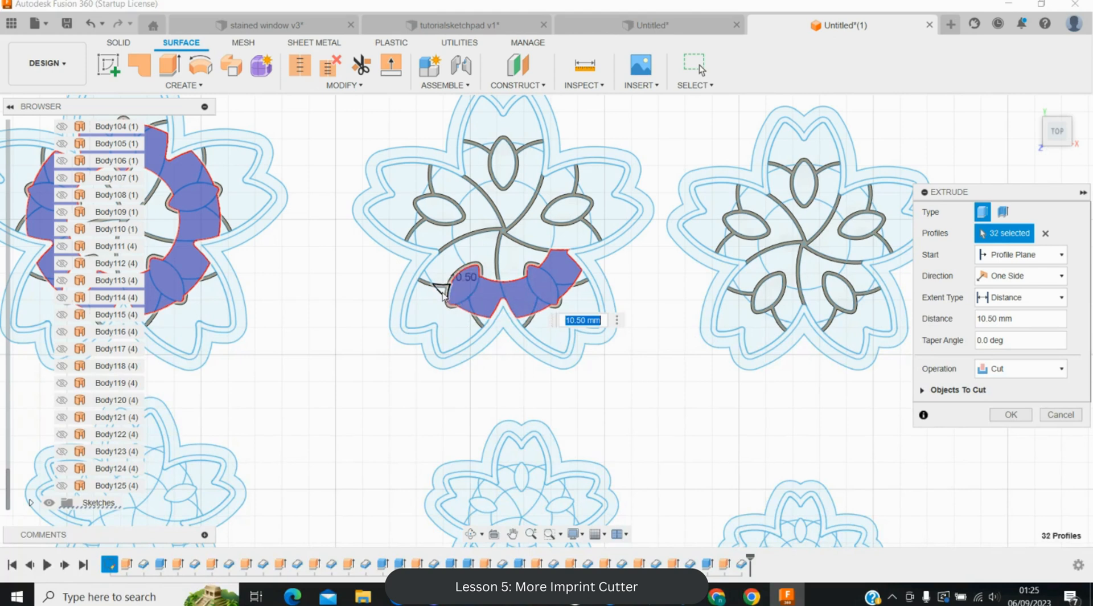
left_click(441, 290)
left_click(452, 258)
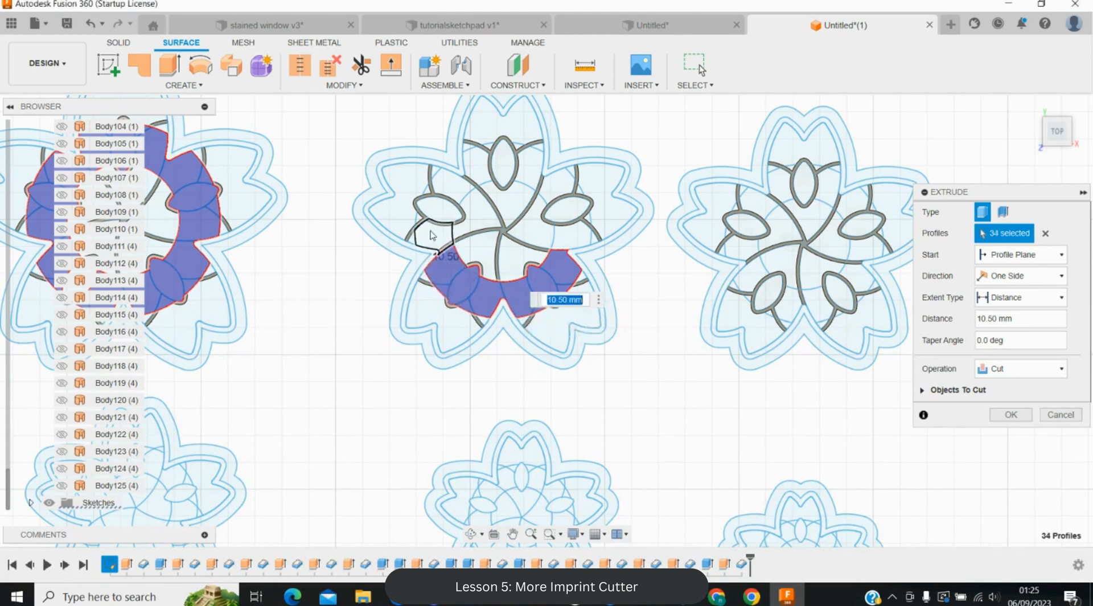
left_click(425, 227)
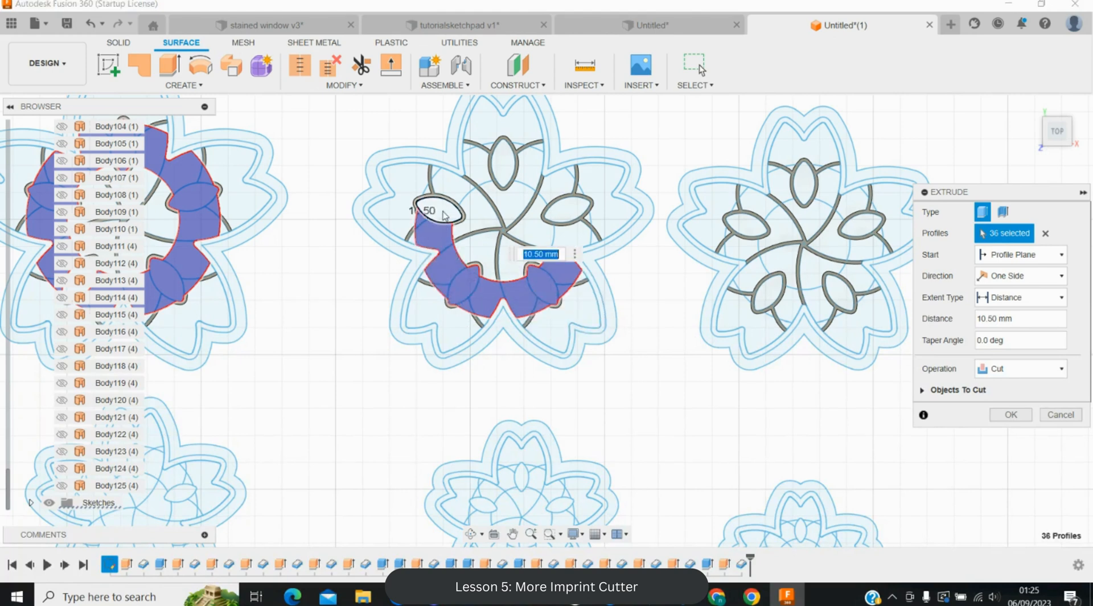
left_click(444, 214)
left_click(453, 184)
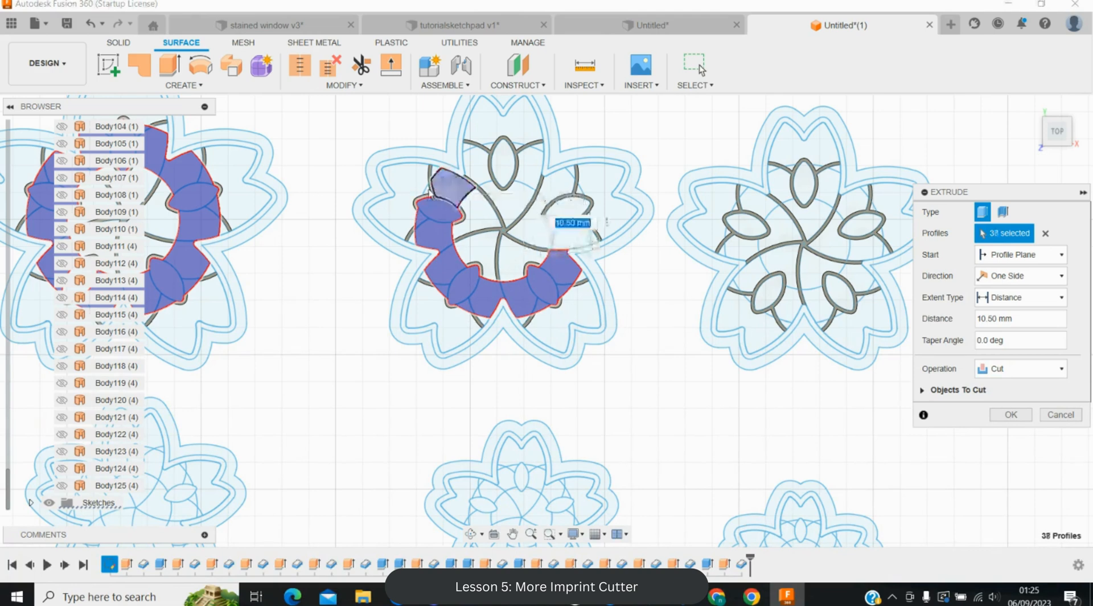
left_click(429, 194)
left_click(484, 156)
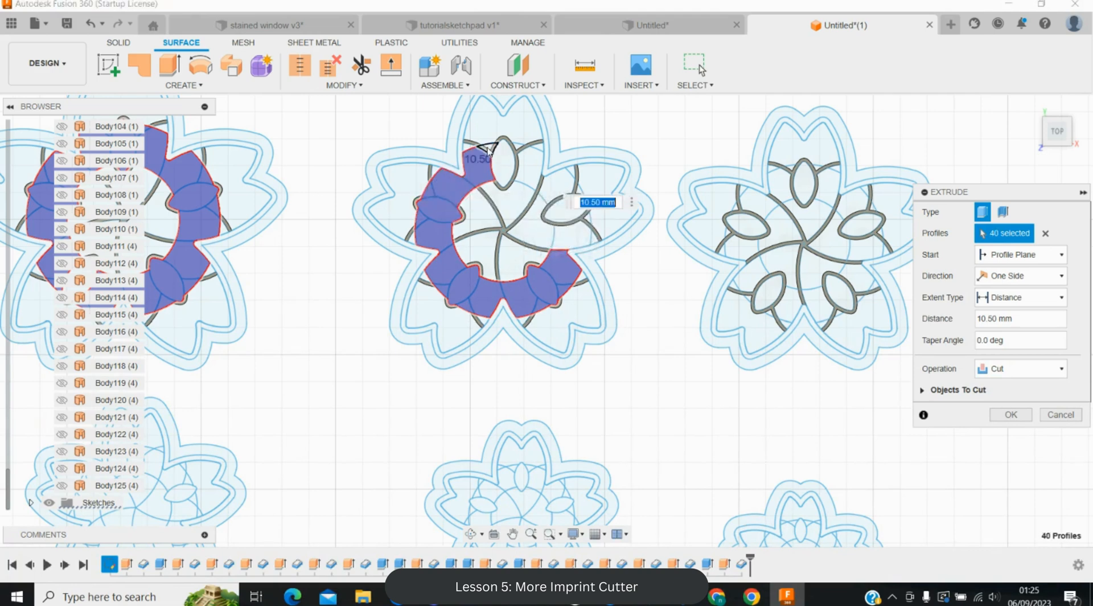
left_click(502, 163)
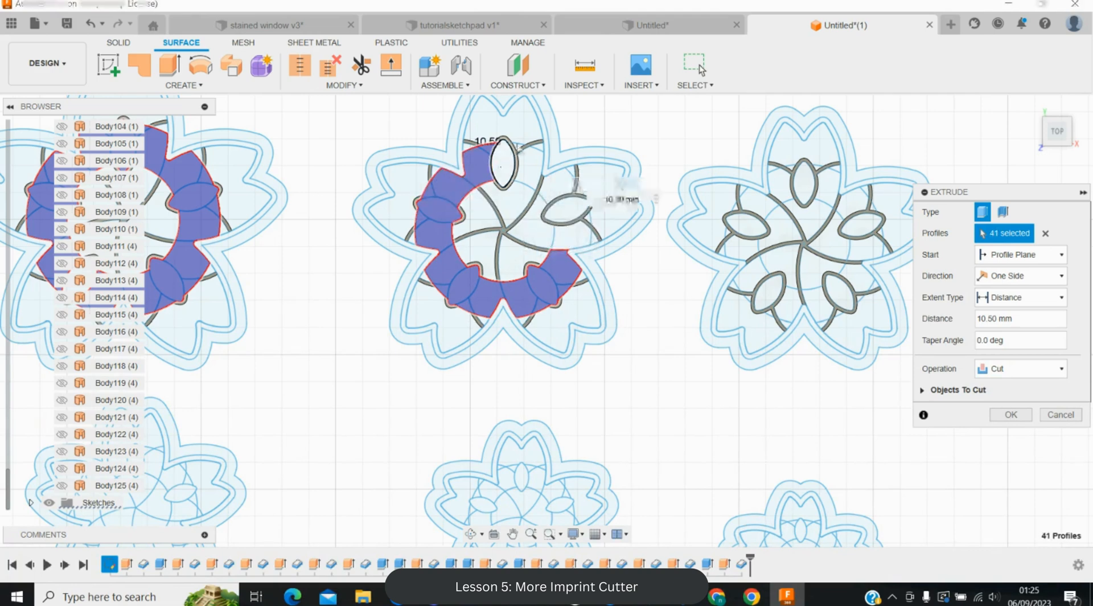
left_click(508, 153)
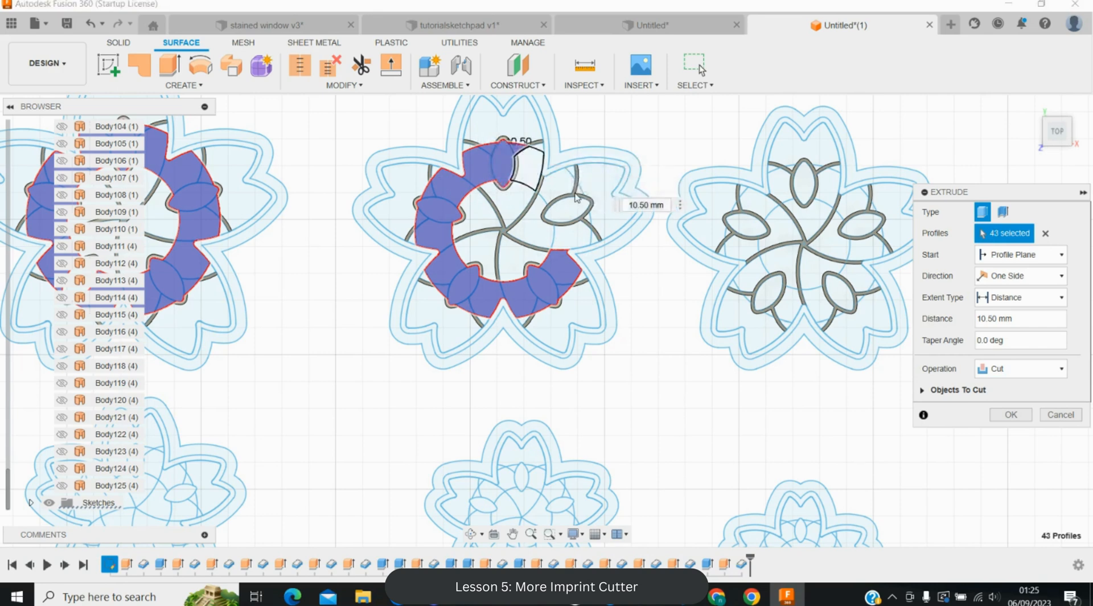
left_click(532, 170)
left_click(555, 185)
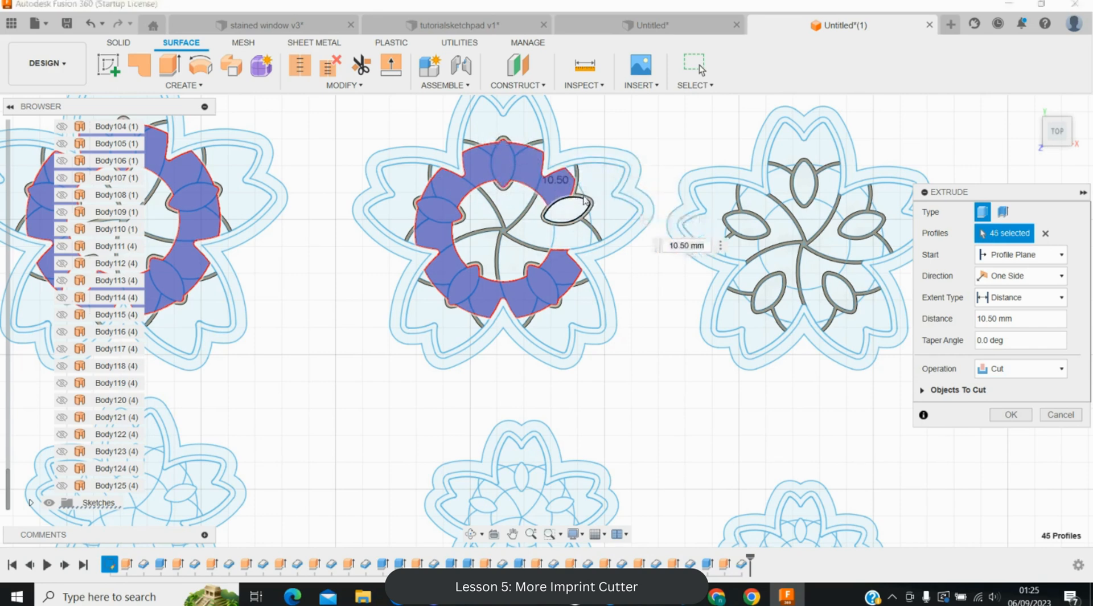
left_click(580, 200)
left_click(590, 216)
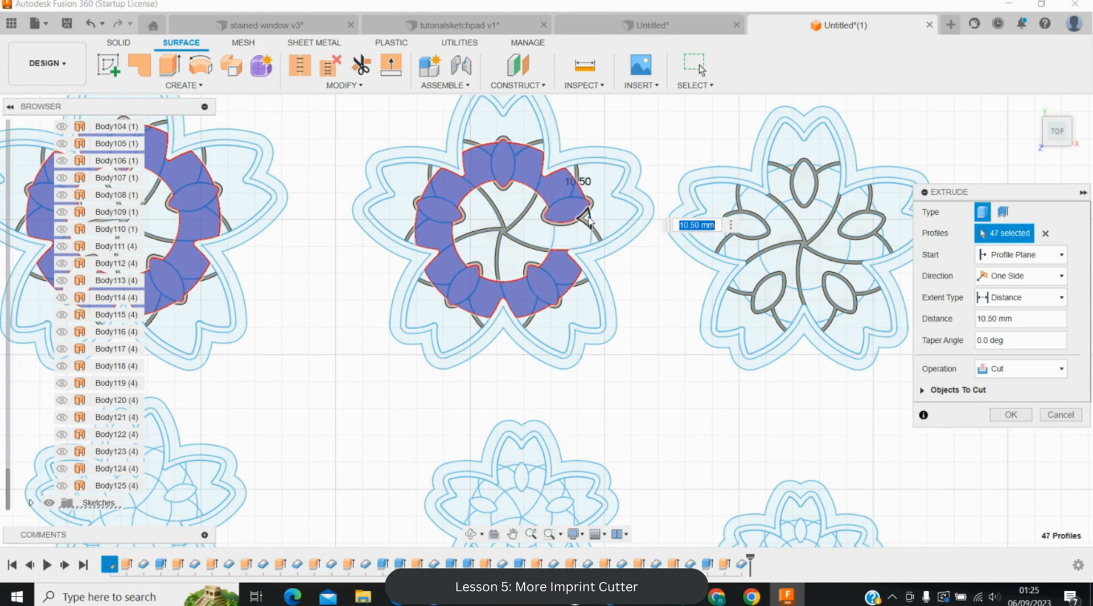
left_click(578, 232)
left_click(579, 236)
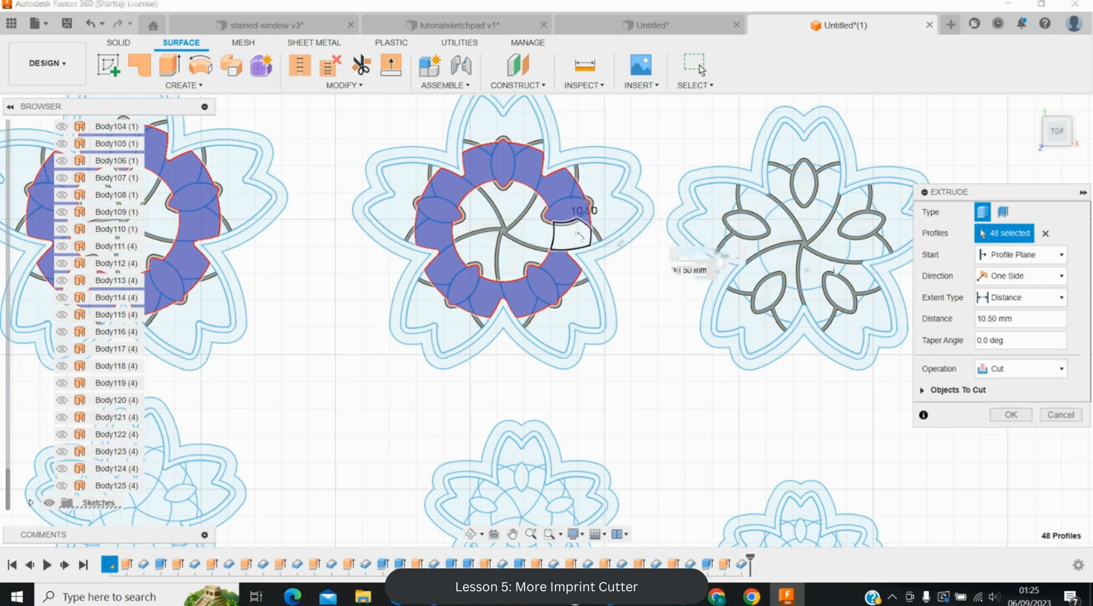
- Add the left half of the rightmost upper flower's ring of panels and pointed ovals, up to its top oval, to the extrusion's profiles
left_click(753, 305)
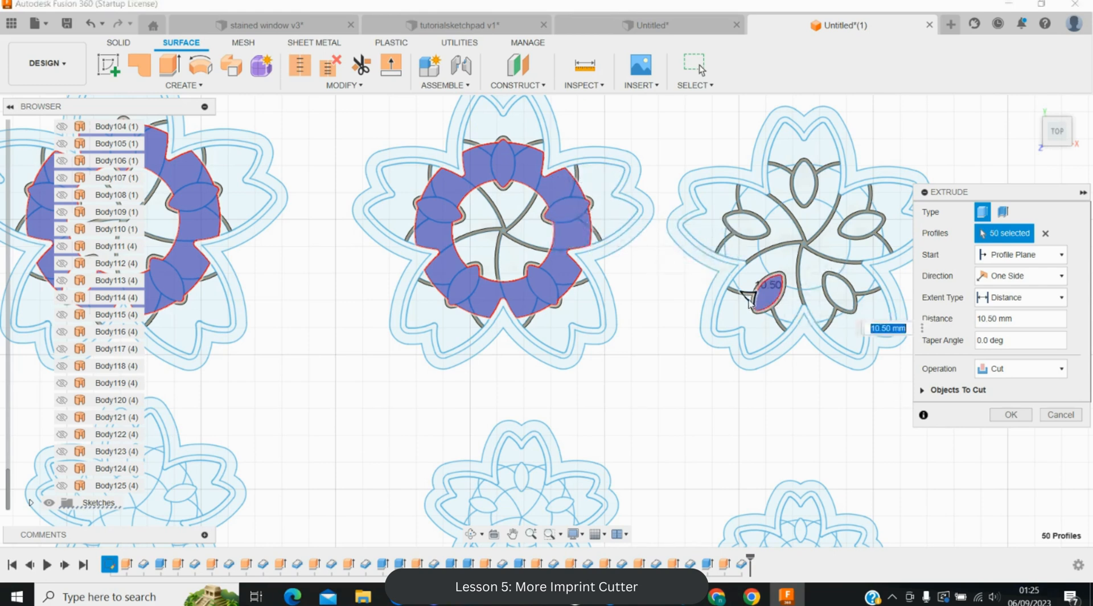
left_click(746, 255)
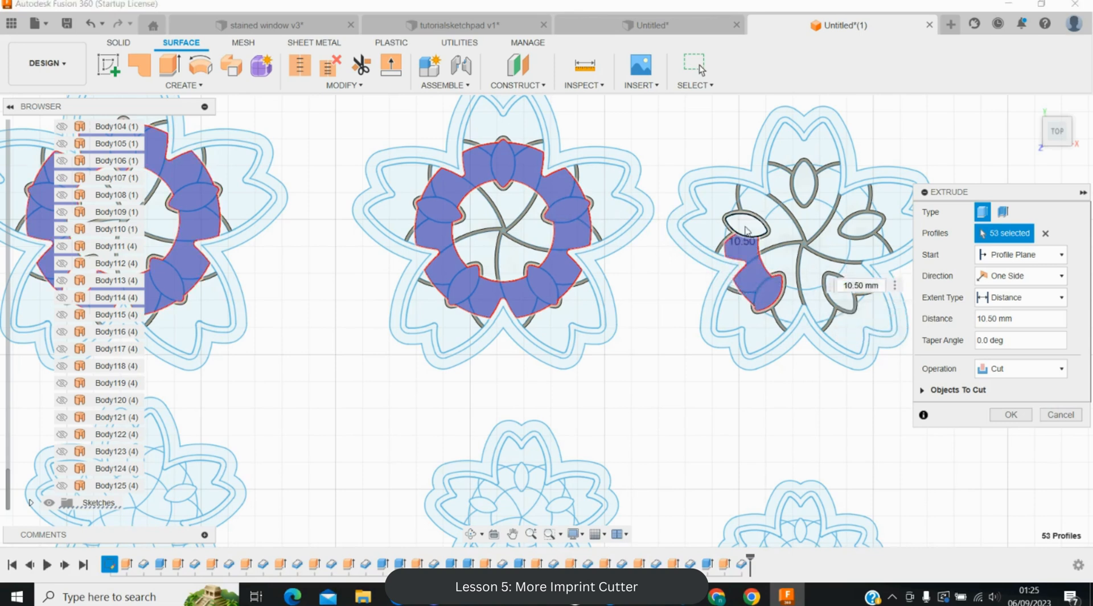
left_click(729, 232)
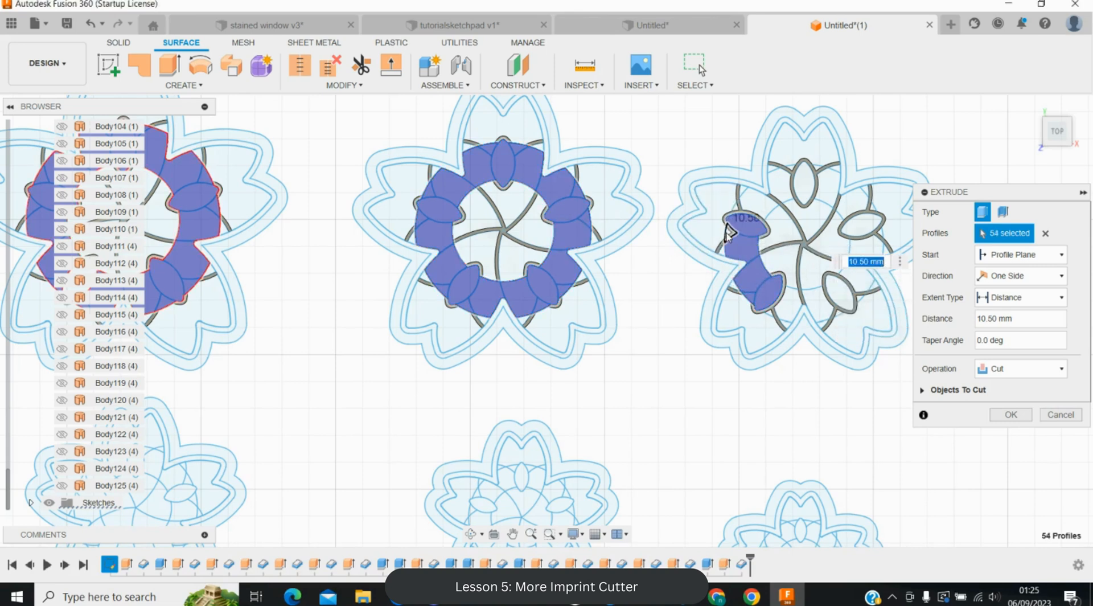
left_click(738, 209)
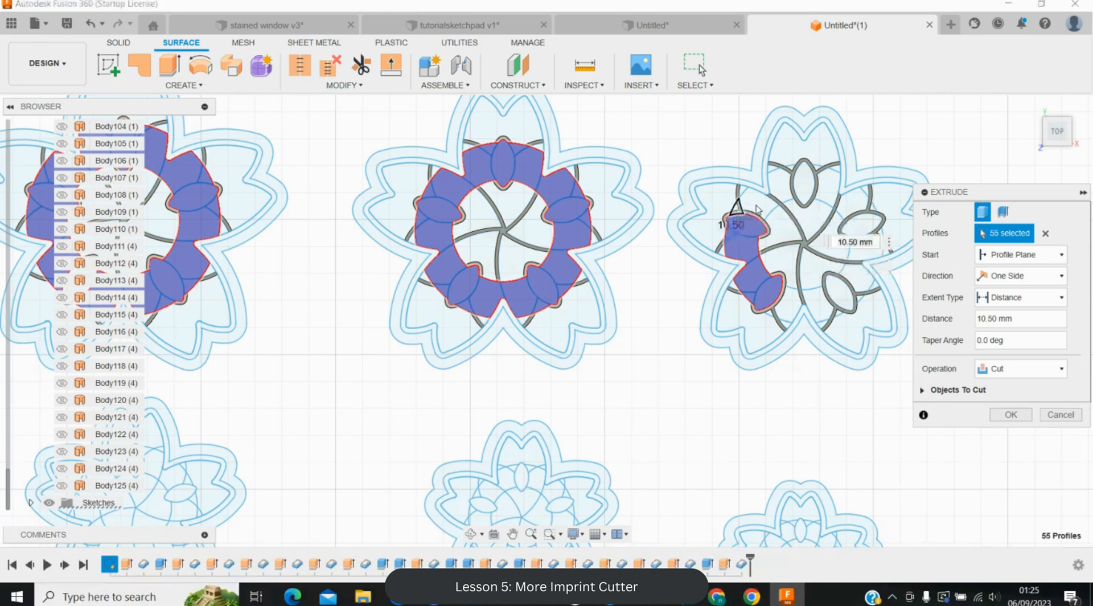
left_click(785, 185)
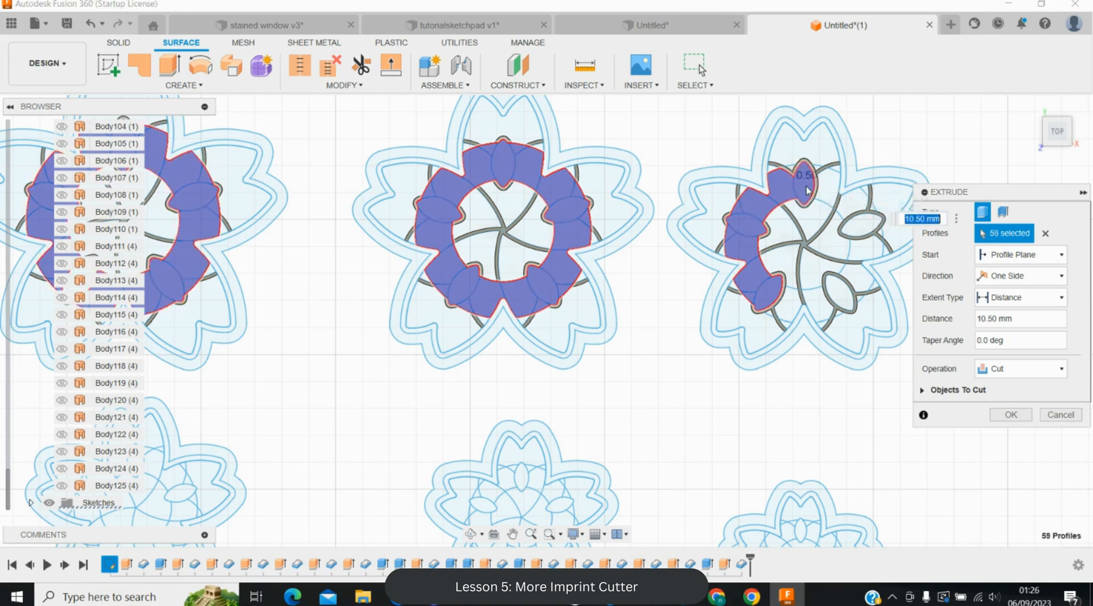
left_click(807, 174)
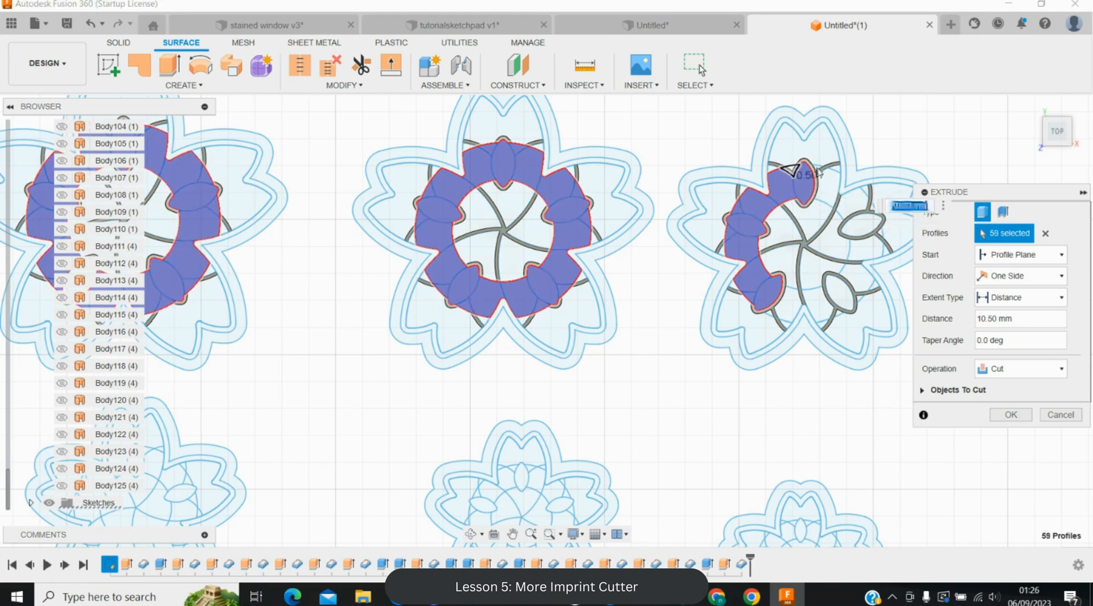
left_click(818, 173)
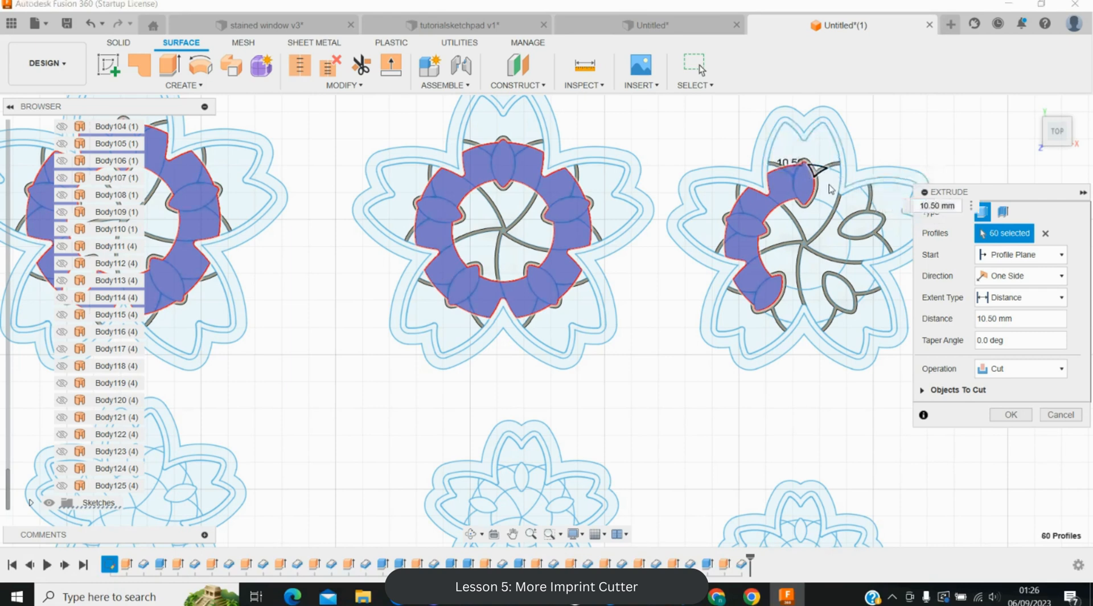
- Add the remaining panels and pointed ovals on the right and lower parts of the rightmost upper flower's ring to the extrusion's profiles
left_click(859, 207)
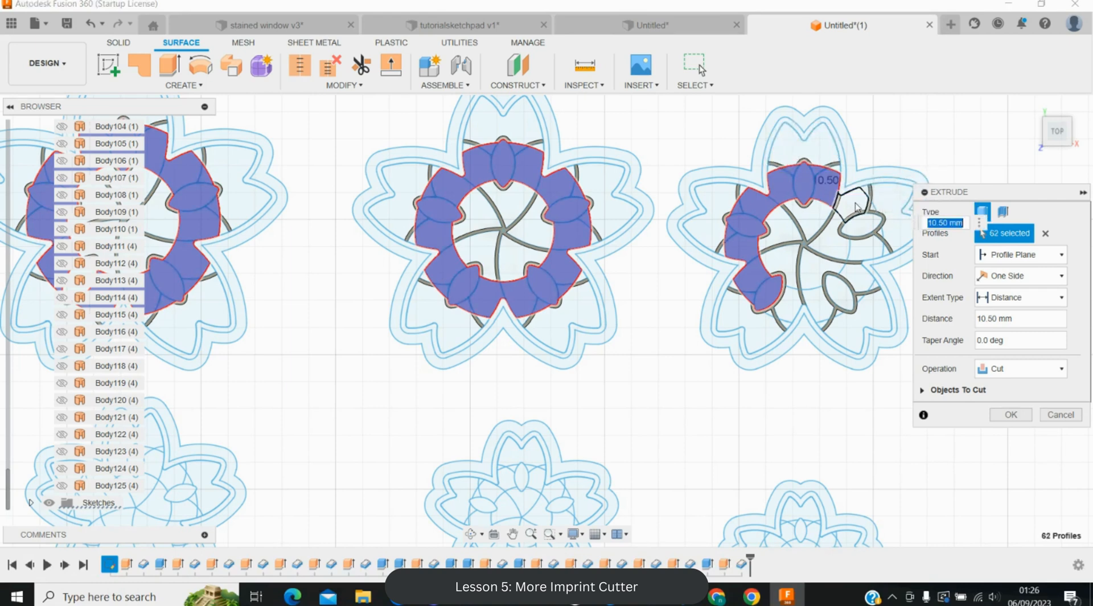
left_click(864, 232)
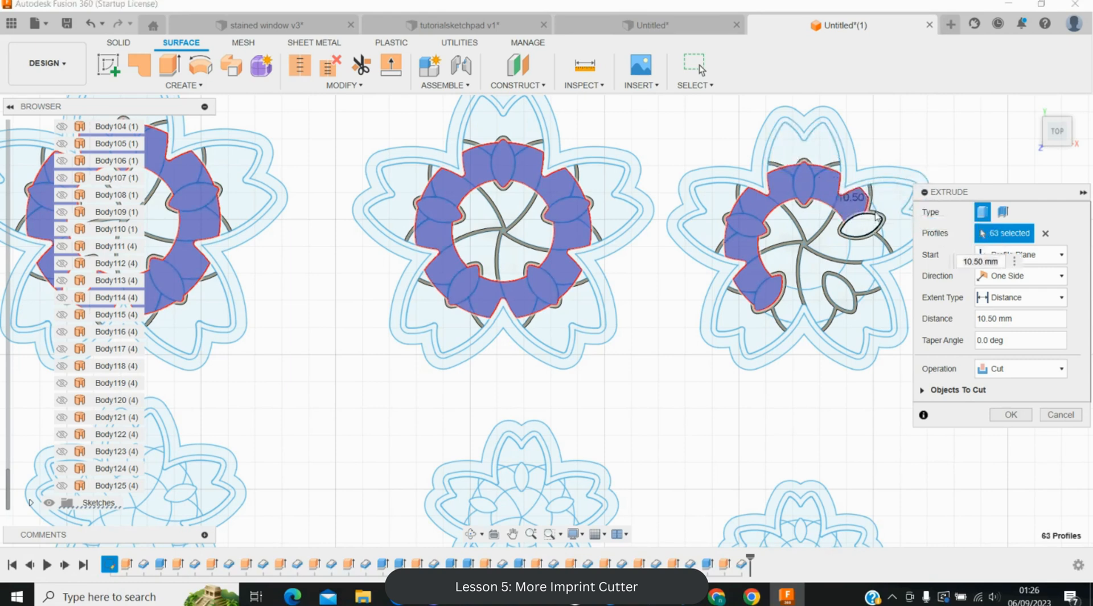
left_click(877, 219)
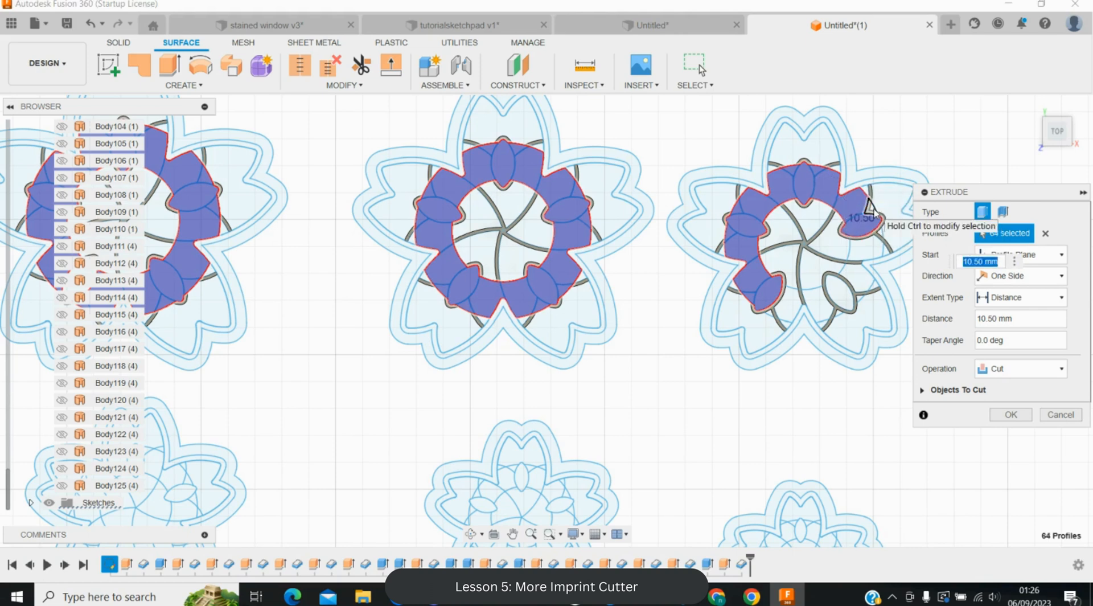
left_click(882, 233)
left_click(875, 234)
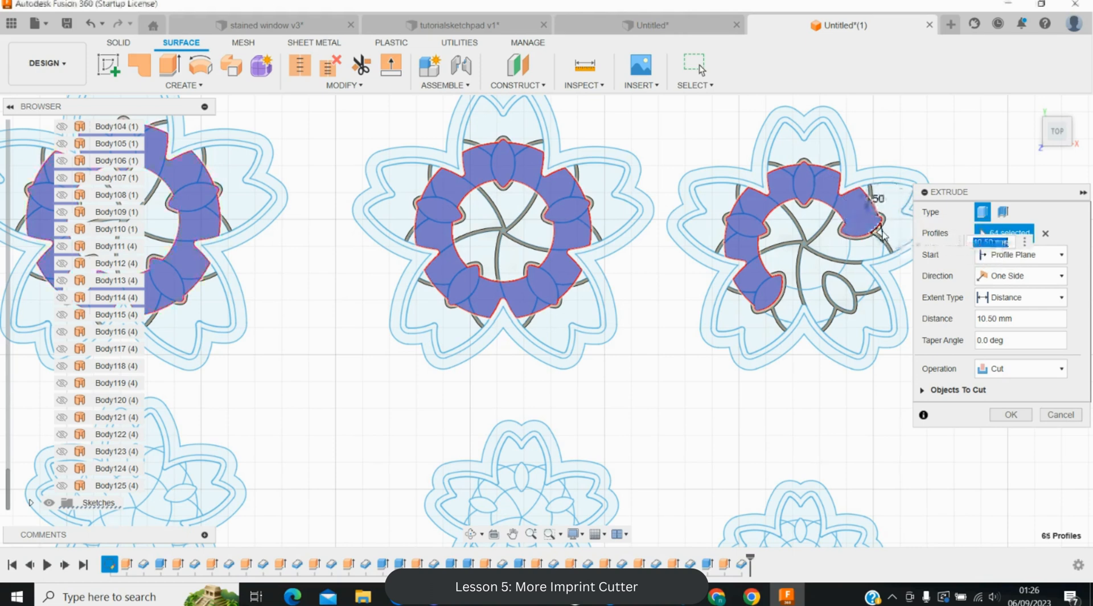
left_click(856, 283)
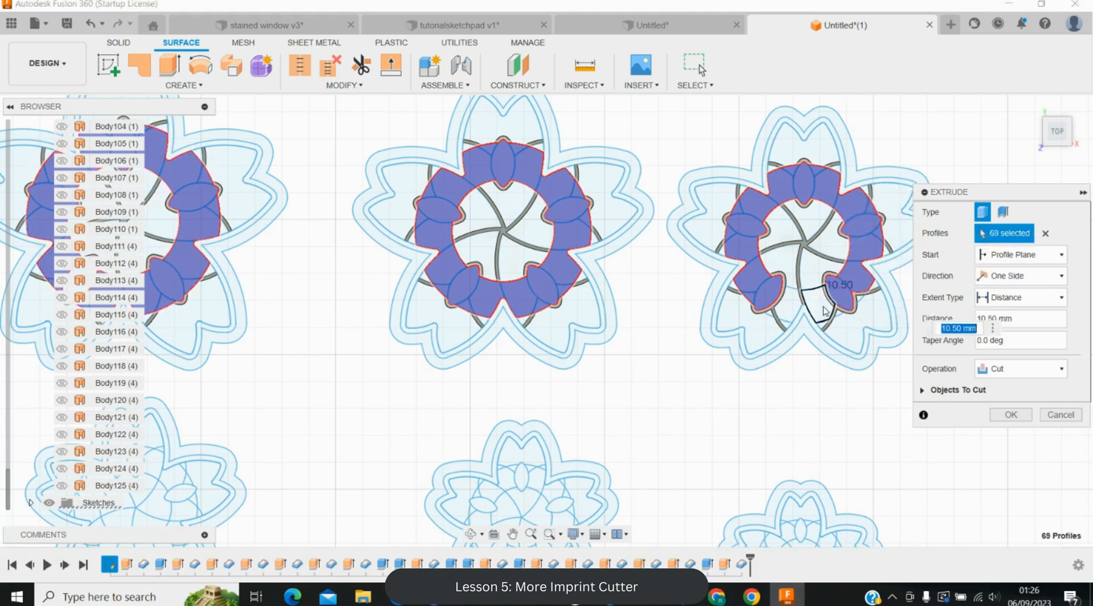
left_click(822, 310)
left_click(786, 314)
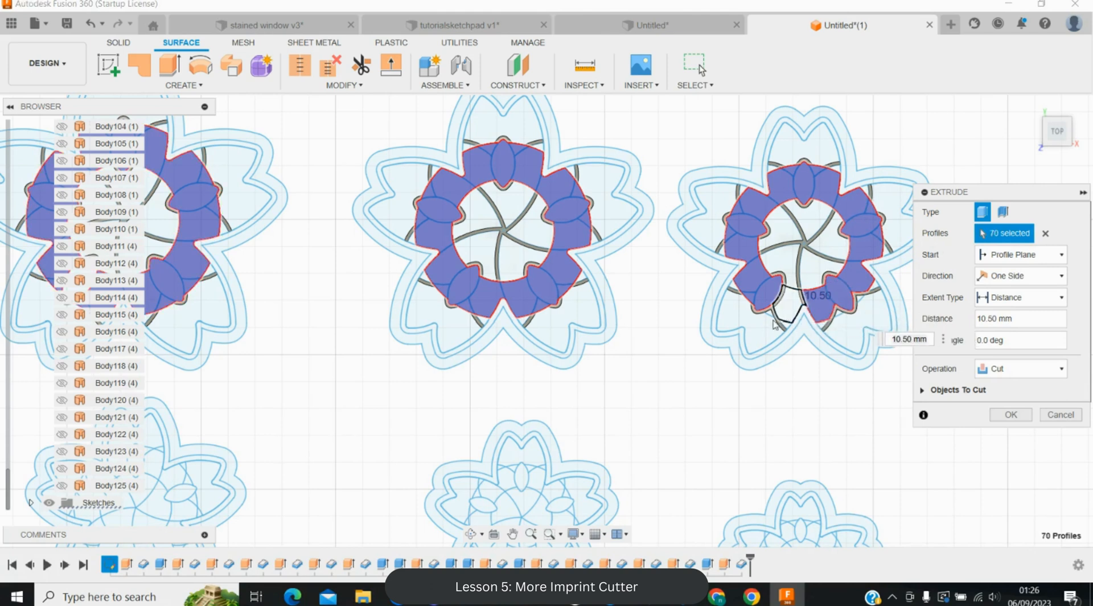
left_click(774, 313)
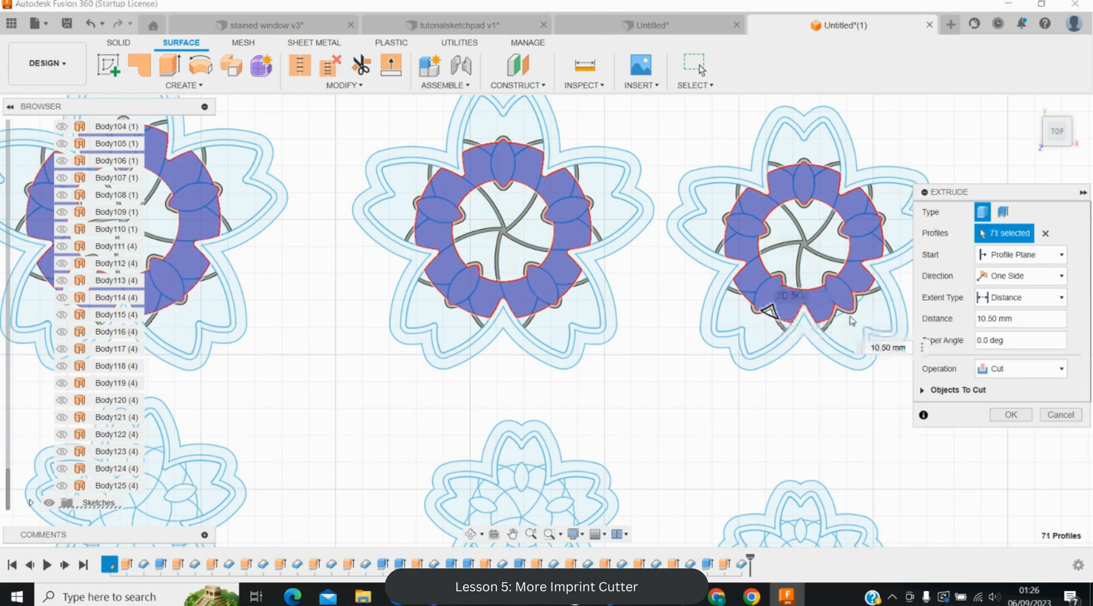
left_click(837, 313)
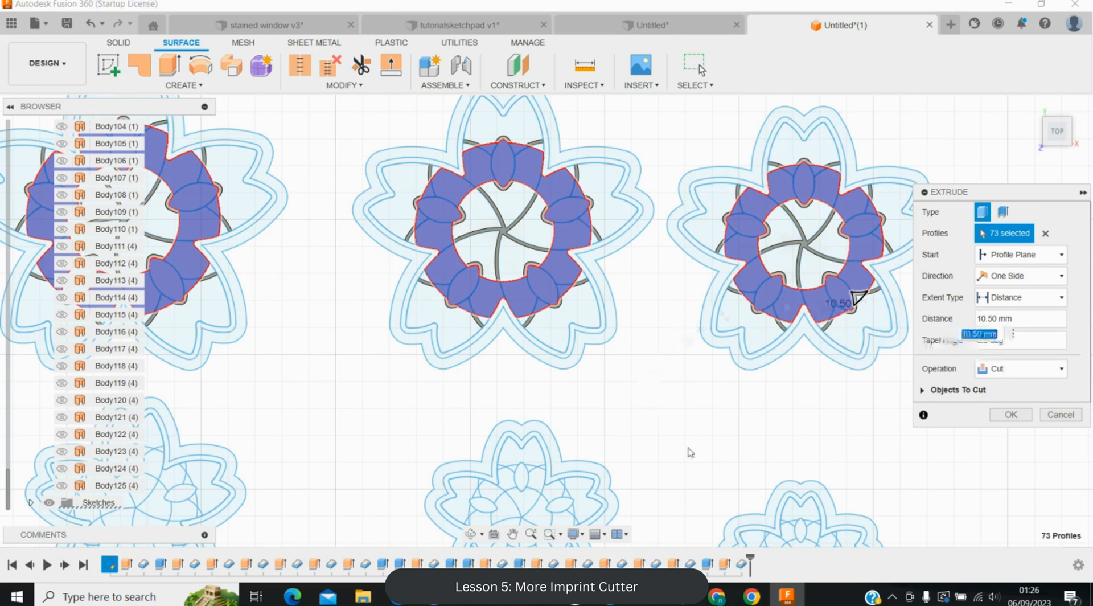
- Set the ring extrusion on all three upper flowers to 2 mm with the Join operation and complete it
type("2")
key("Return")
left_click(1014, 368)
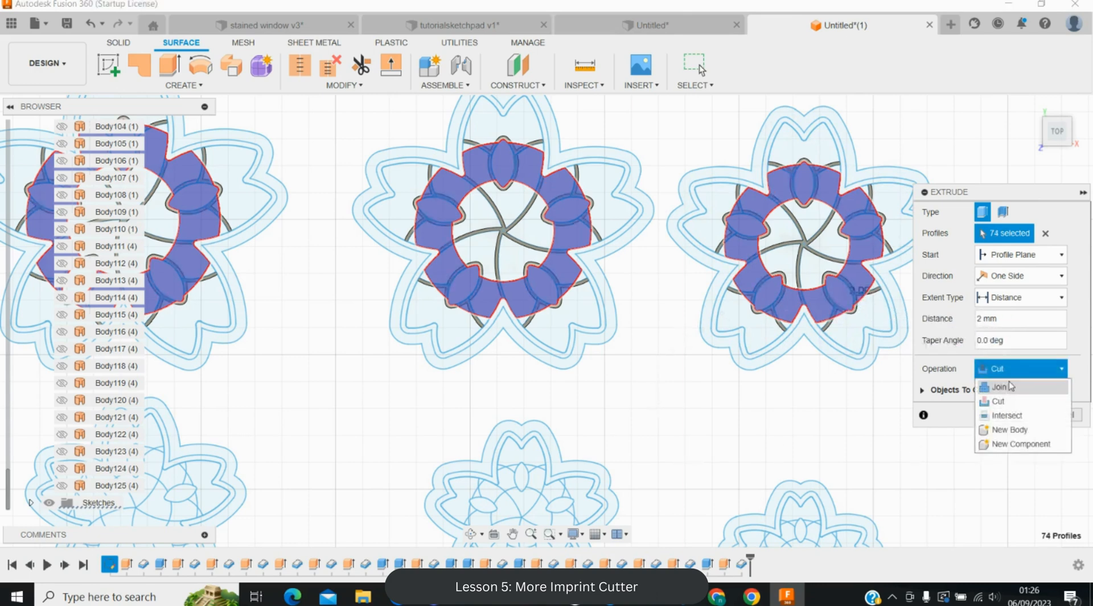
left_click(1012, 385)
left_click(1013, 392)
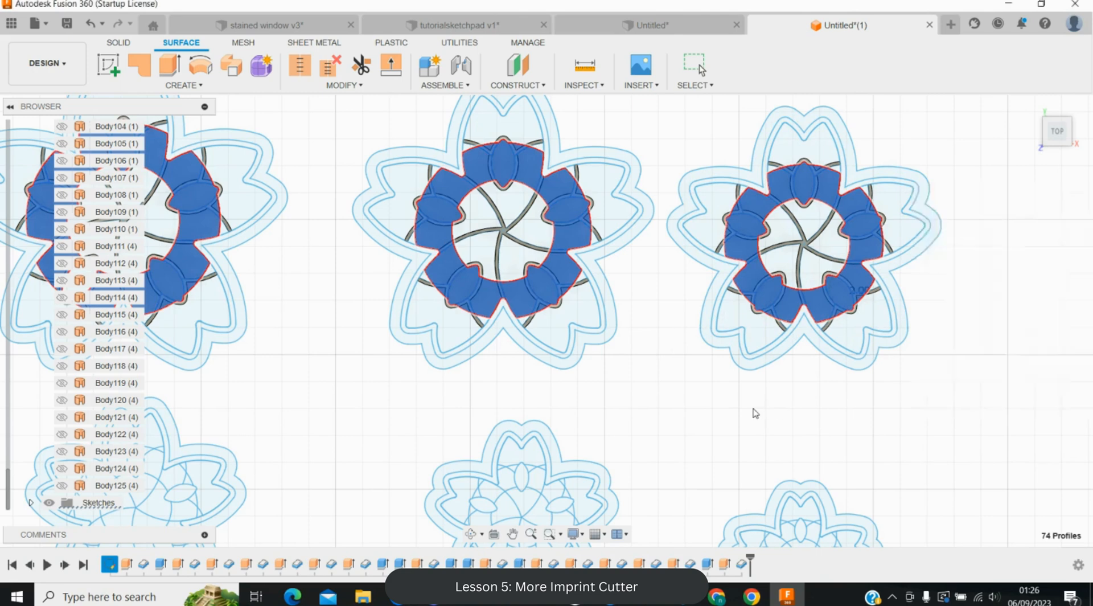
- Extrude the missed lower-left pointed oval of the leftmost upper flower by 2 mm with the Join operation
scroll(756, 414, "down", 2)
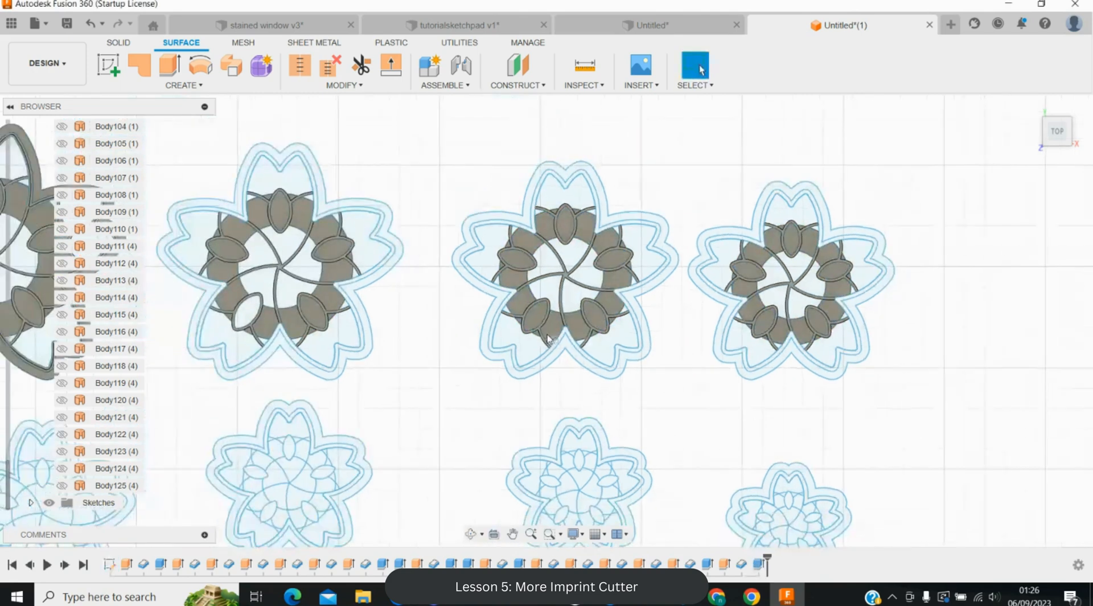
key("e")
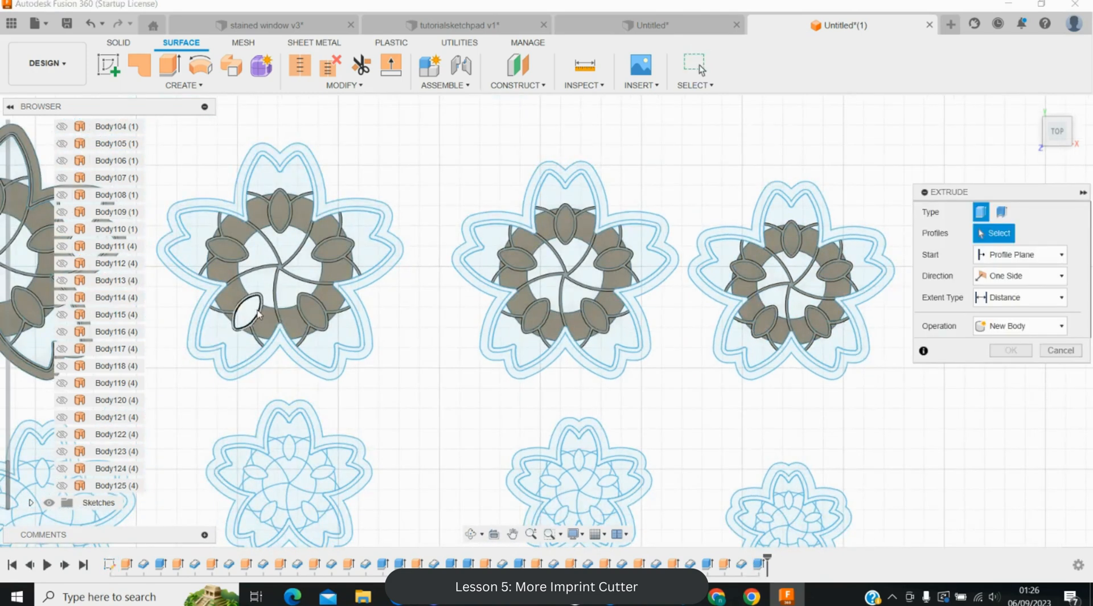
left_click(246, 311)
type("2")
key("Return")
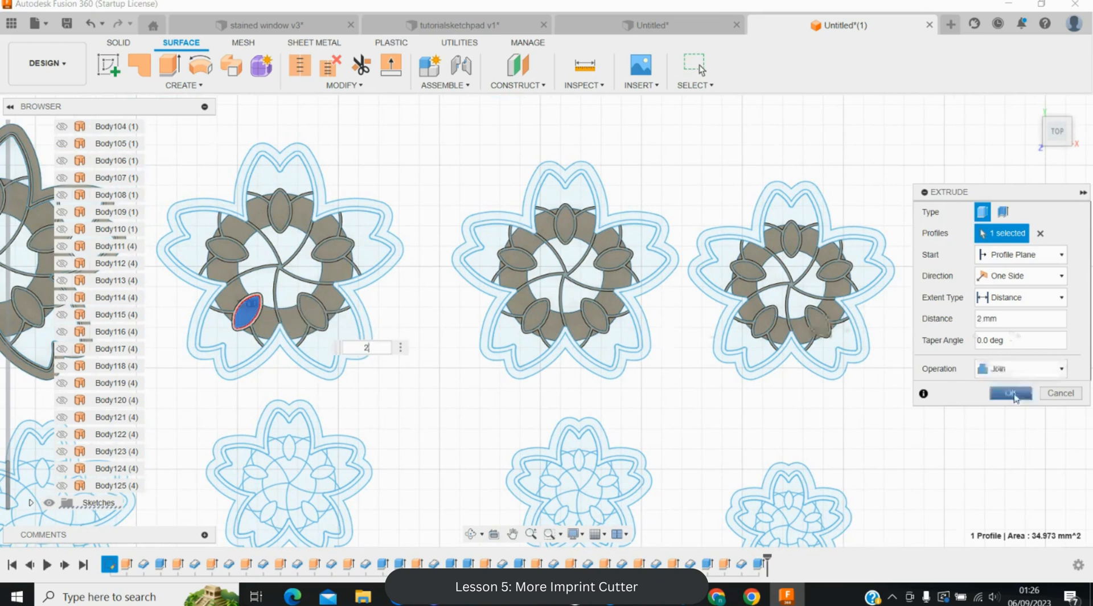
key("Return")
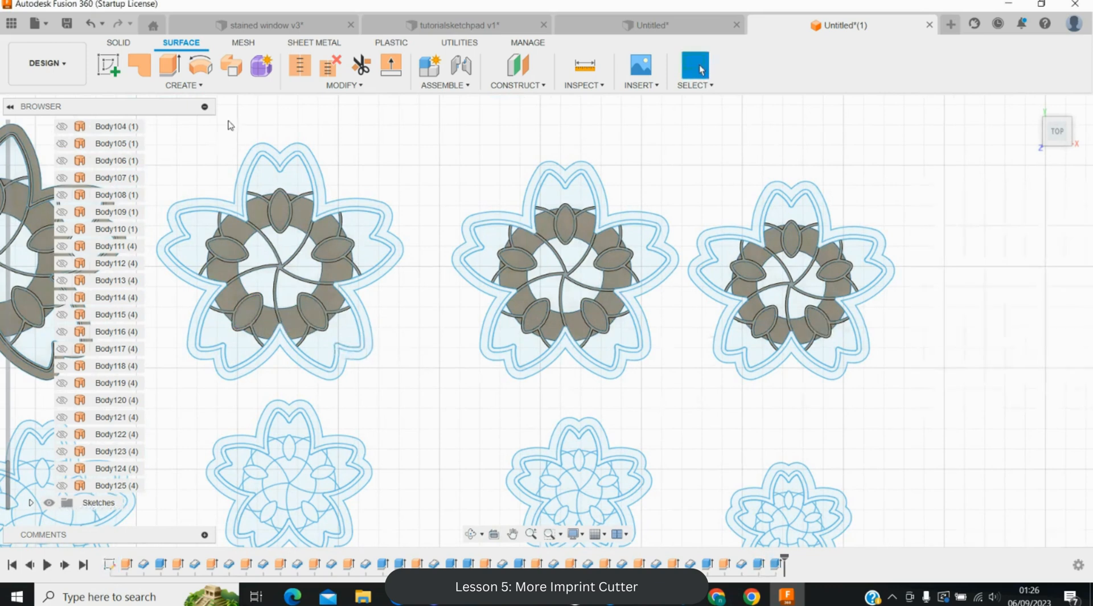
- Extrude the innermost petal outlines of the three upper flowers as surfaces by 2 mm
left_click(170, 64)
left_click(350, 352)
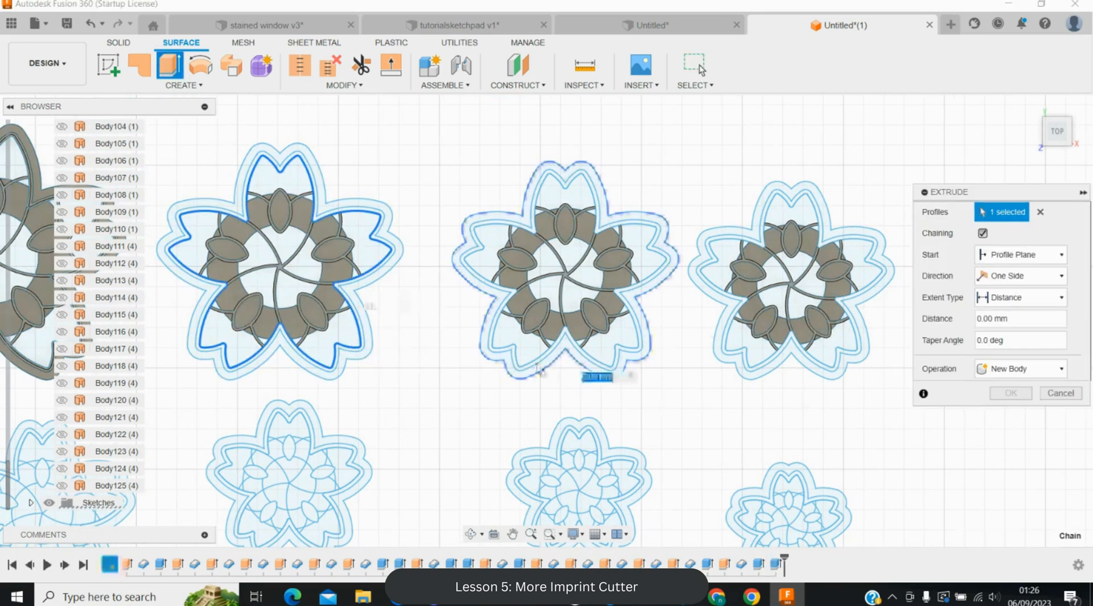
left_click(589, 369)
left_click(757, 367)
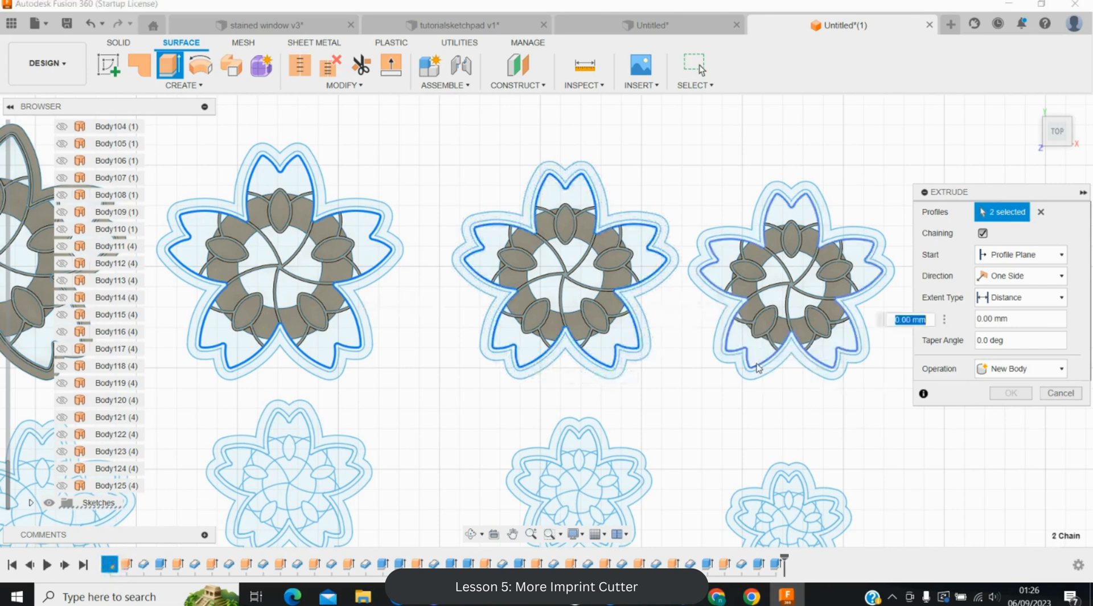
type("2")
key("Return")
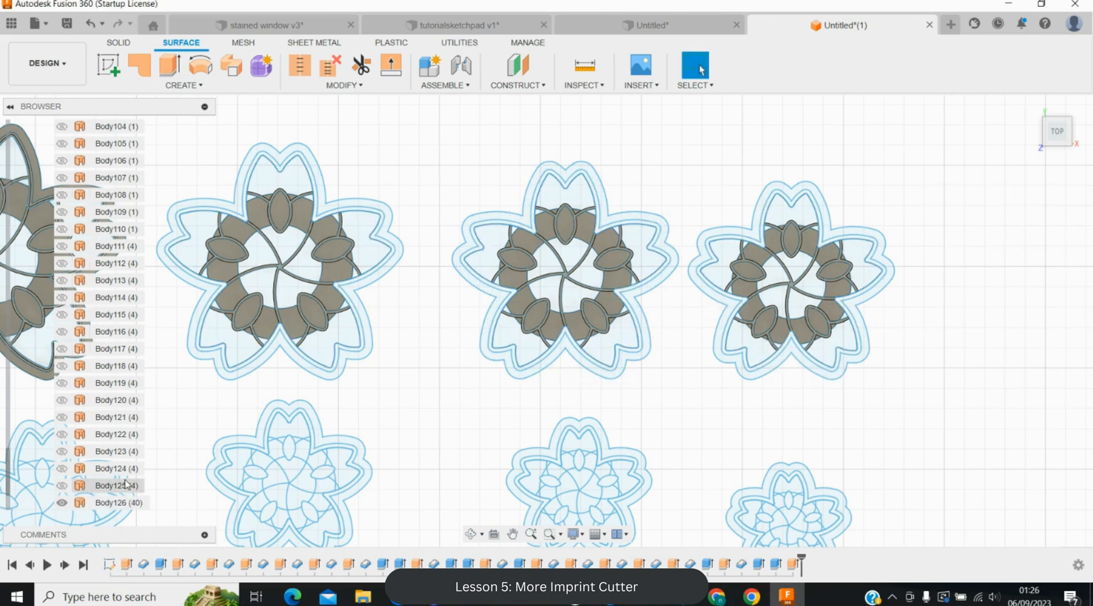
- Thicken the three flower outline surfaces by 0.7 mm on one side with the Join operation
scroll(125, 484, "down", 3)
key("t")
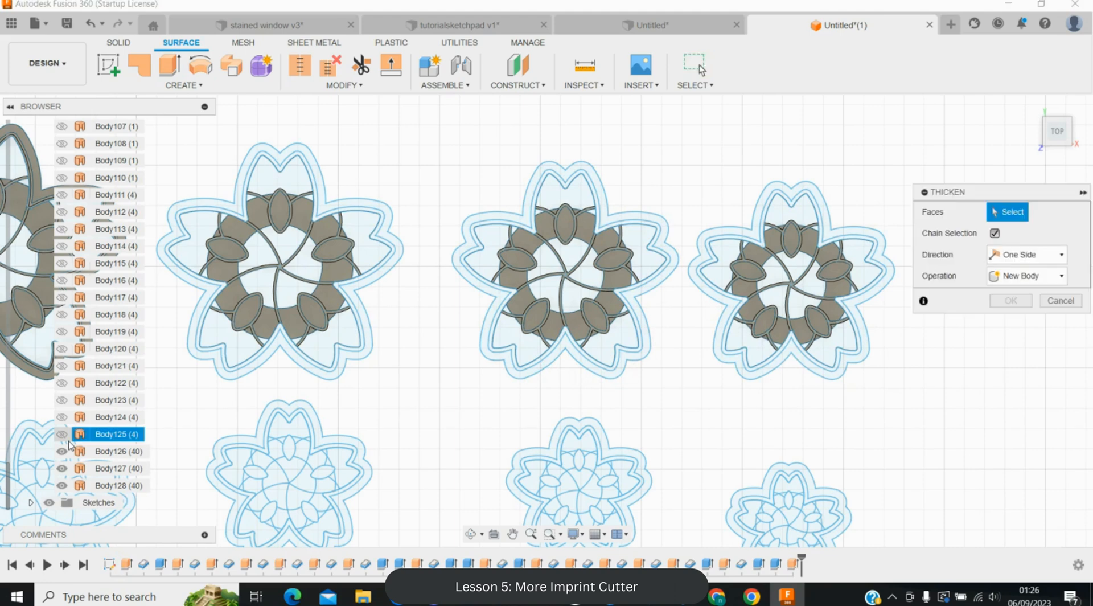
left_click(91, 453)
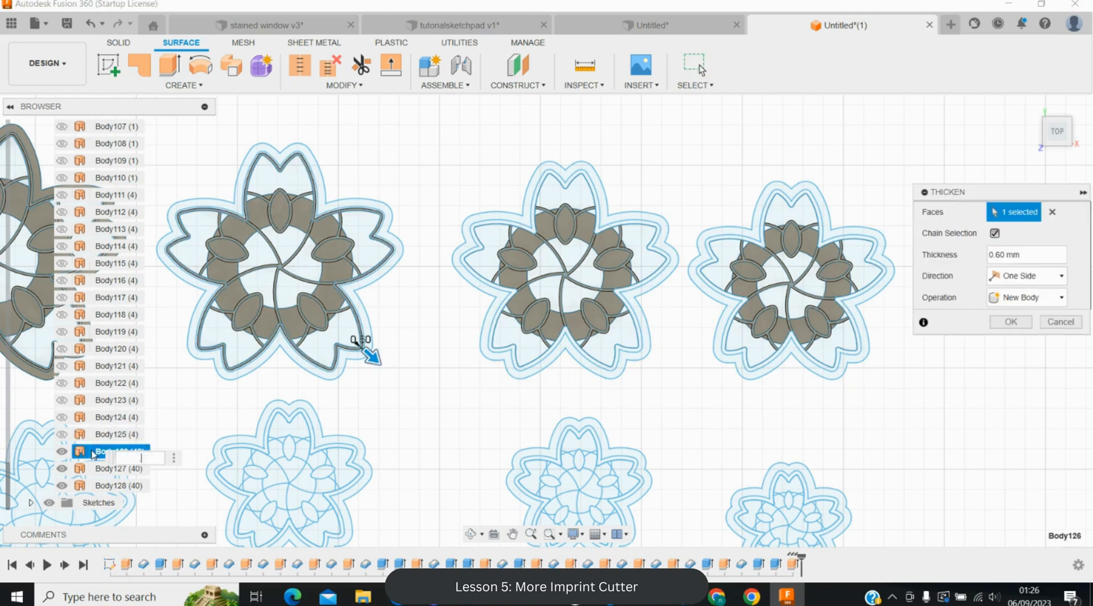
type("0.7")
left_click(98, 468)
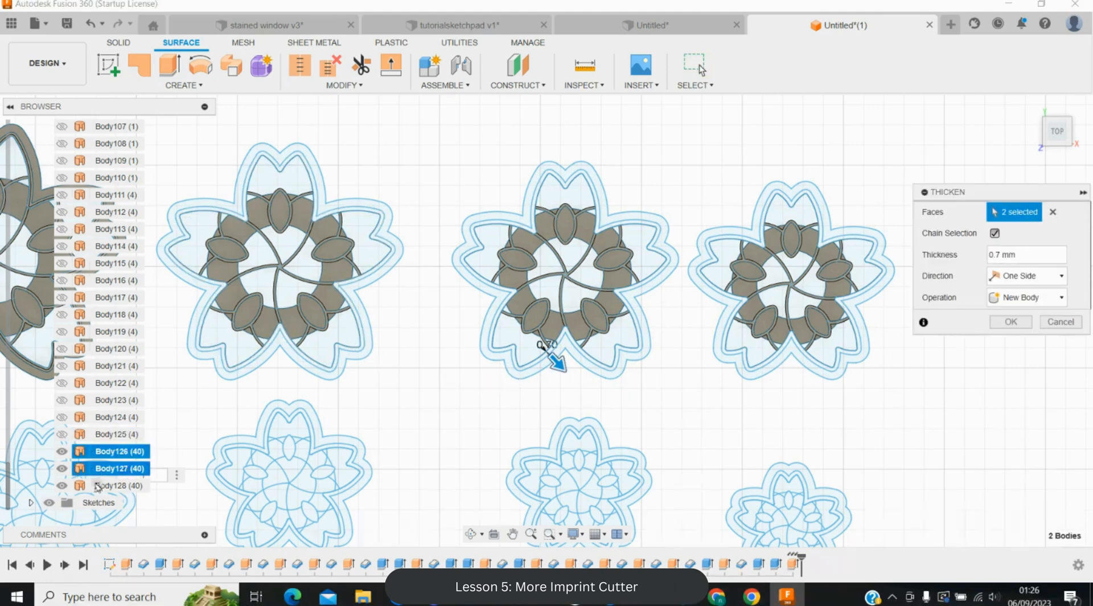
left_click(98, 485)
left_click(1025, 297)
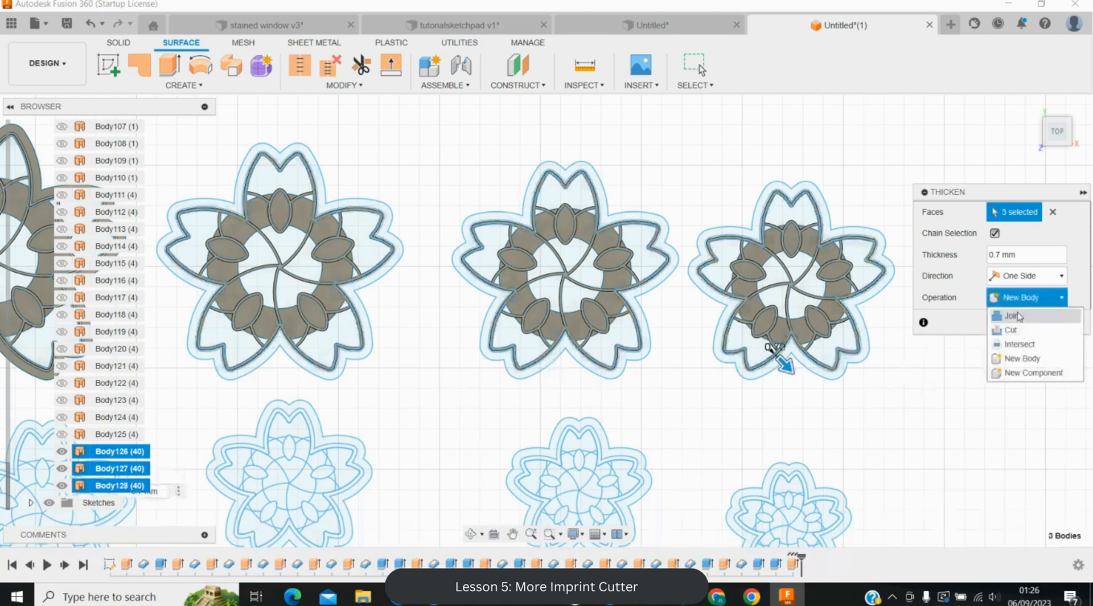
left_click(1018, 316)
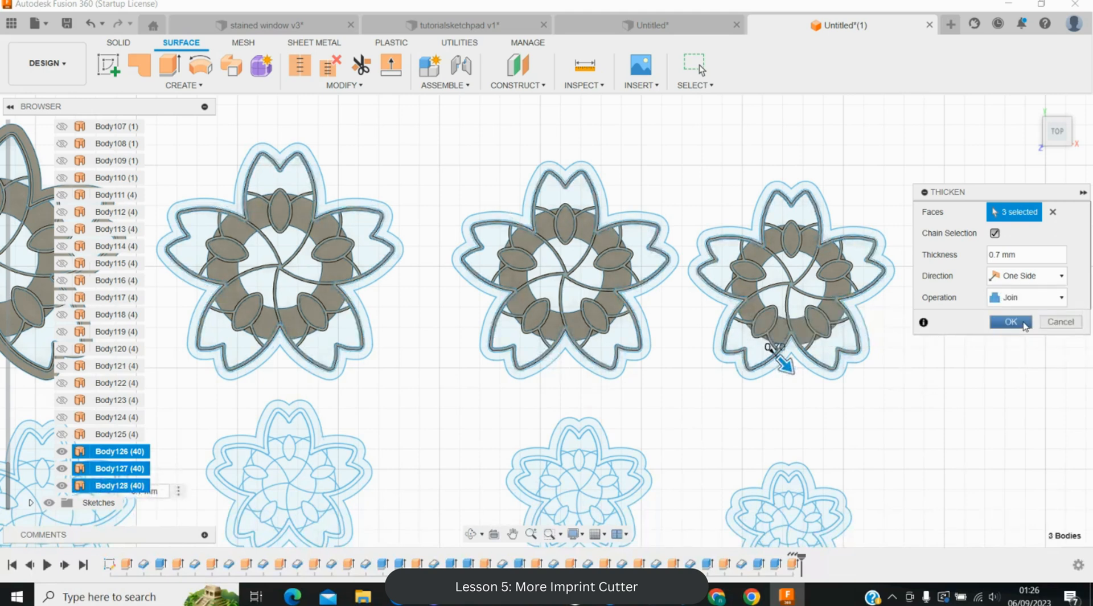
left_click(1011, 322)
- Extrude the outer rim band and the adjoining wall band of the three upper flowers by 3 mm with the Join operation
key("e")
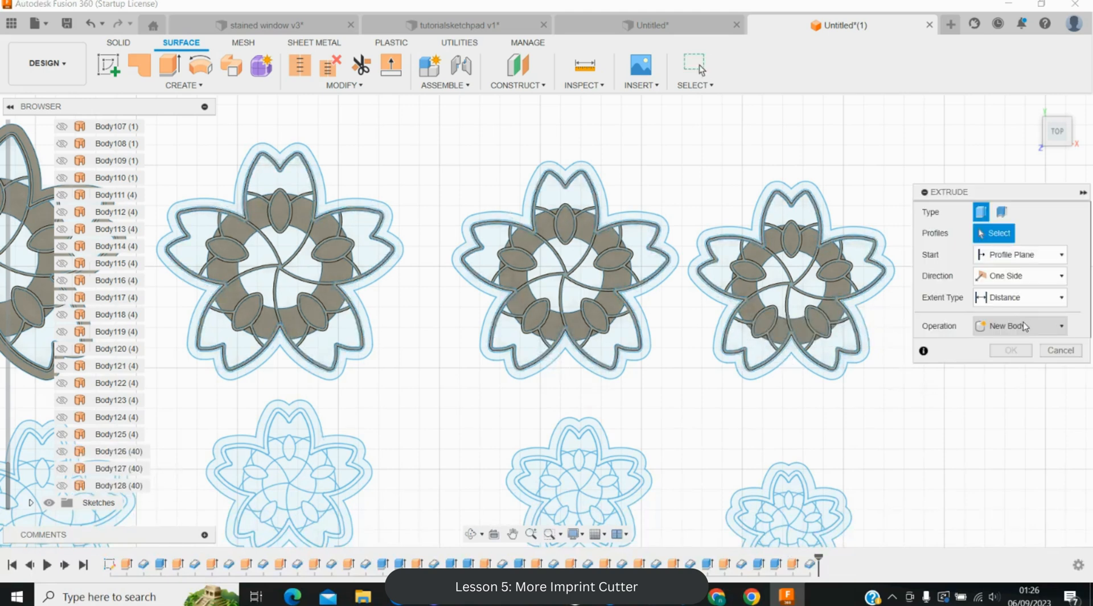
left_click(815, 366)
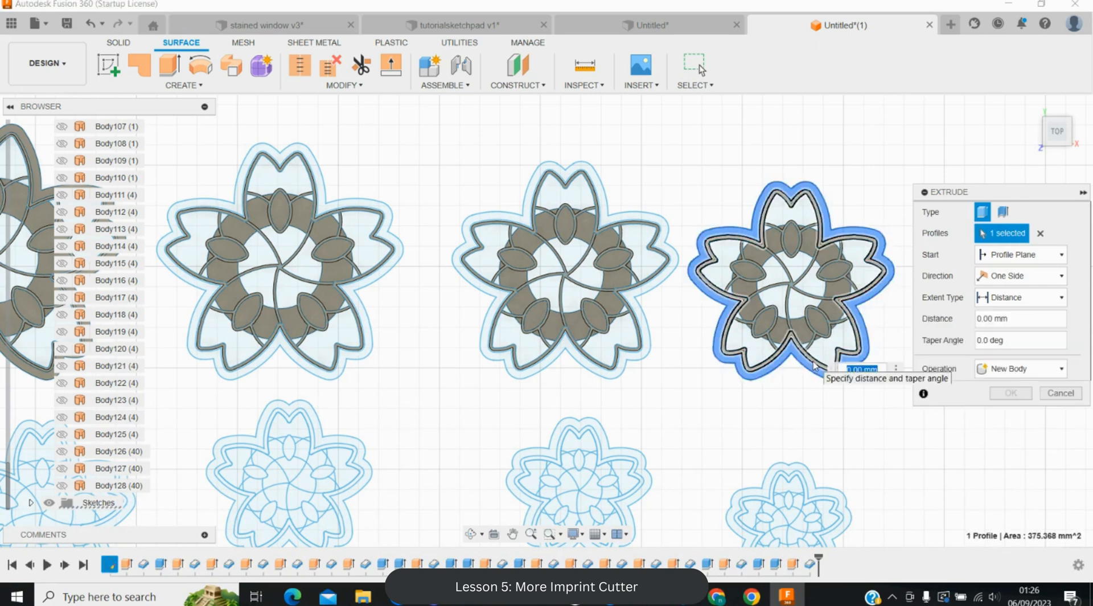
left_click(813, 362)
left_click(585, 358)
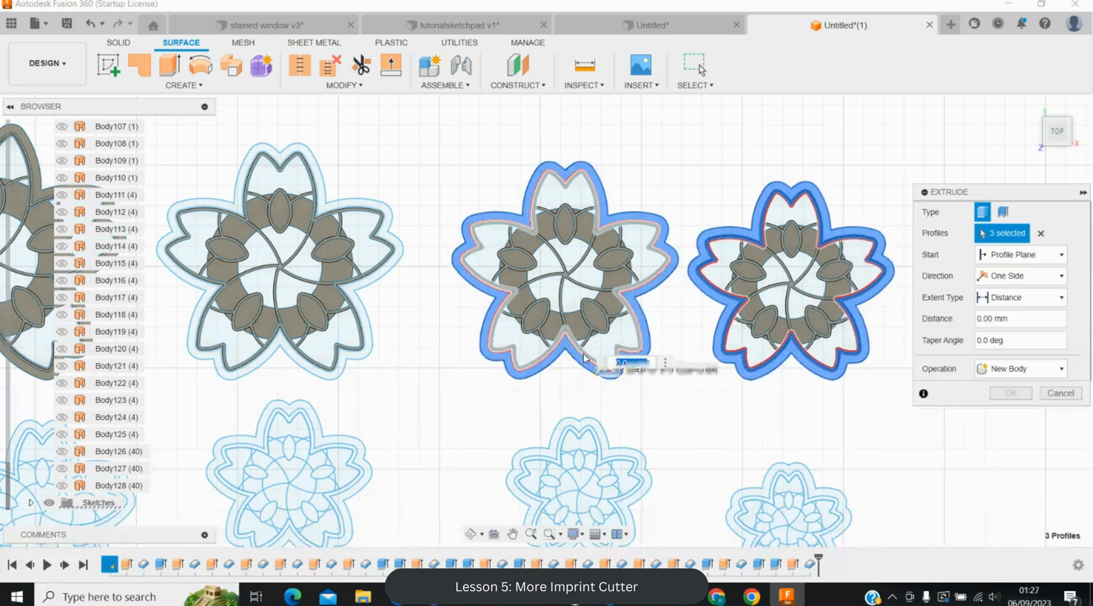
left_click(301, 360)
left_click(295, 357)
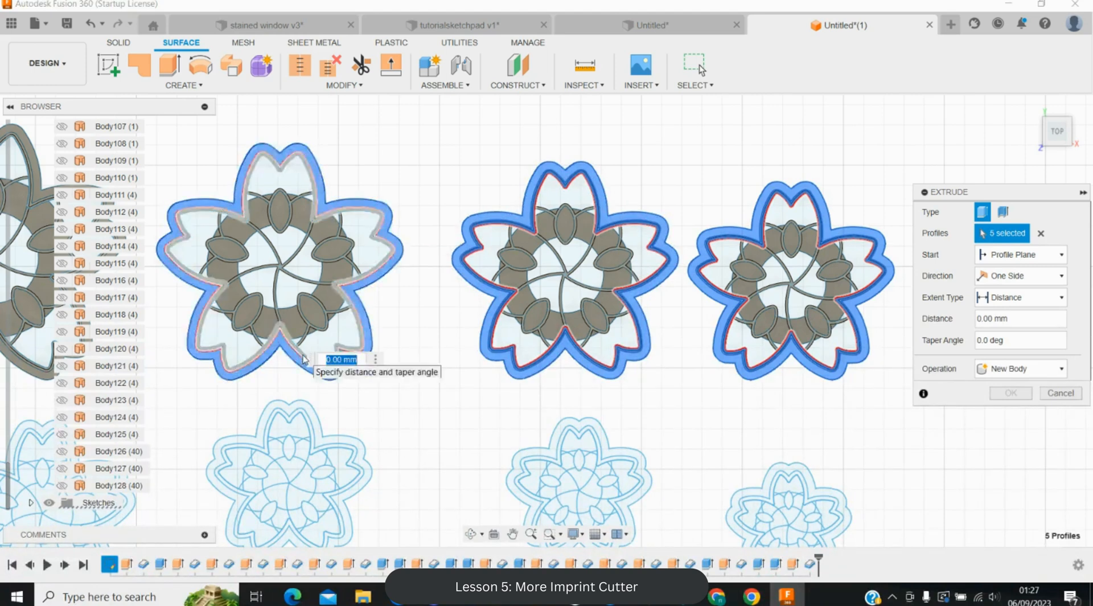
left_click(303, 360)
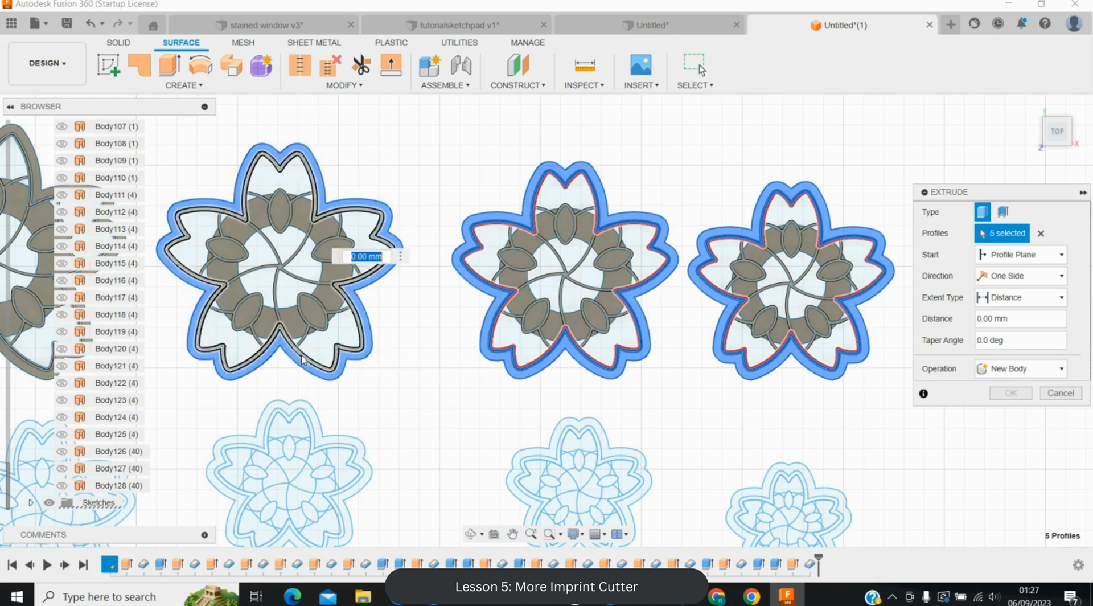
type("3")
left_click(1019, 369)
left_click(1002, 411)
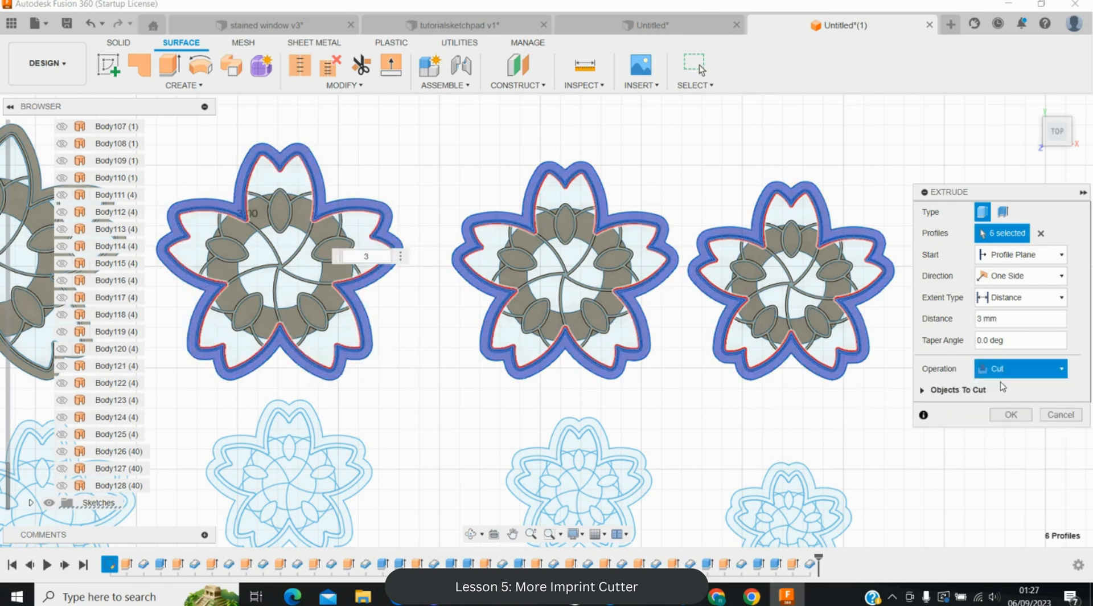
left_click(1013, 393)
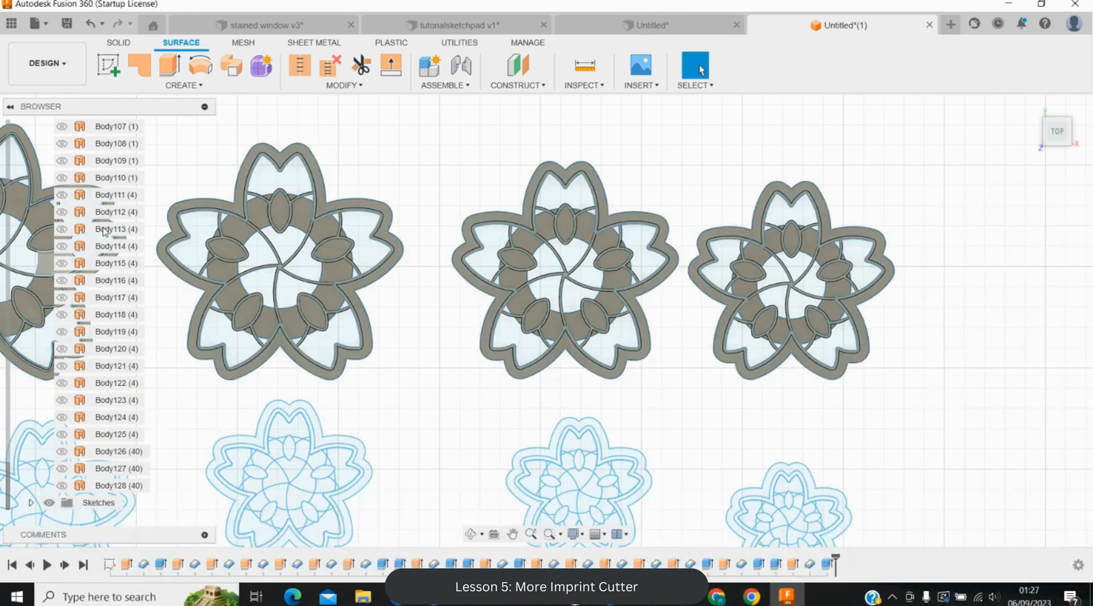
- Export the rightmost upper flower body as a binary STL mesh named 0.7_45mmdecorative5petalflower
scroll(99, 251, "up", 7)
scroll(103, 234, "up", 2)
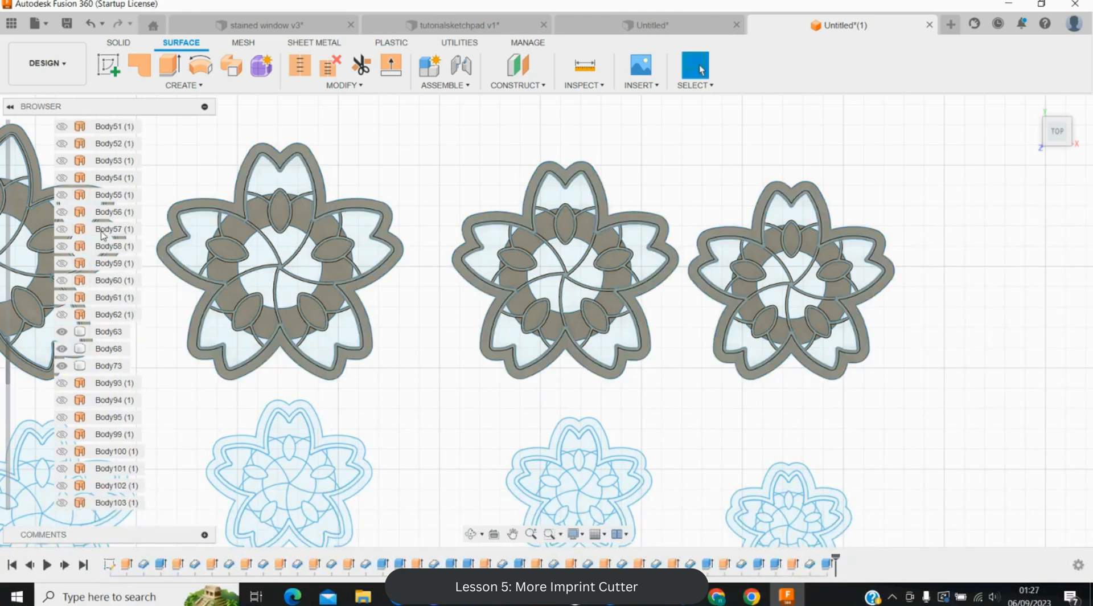
left_click(101, 331)
right_click(102, 331)
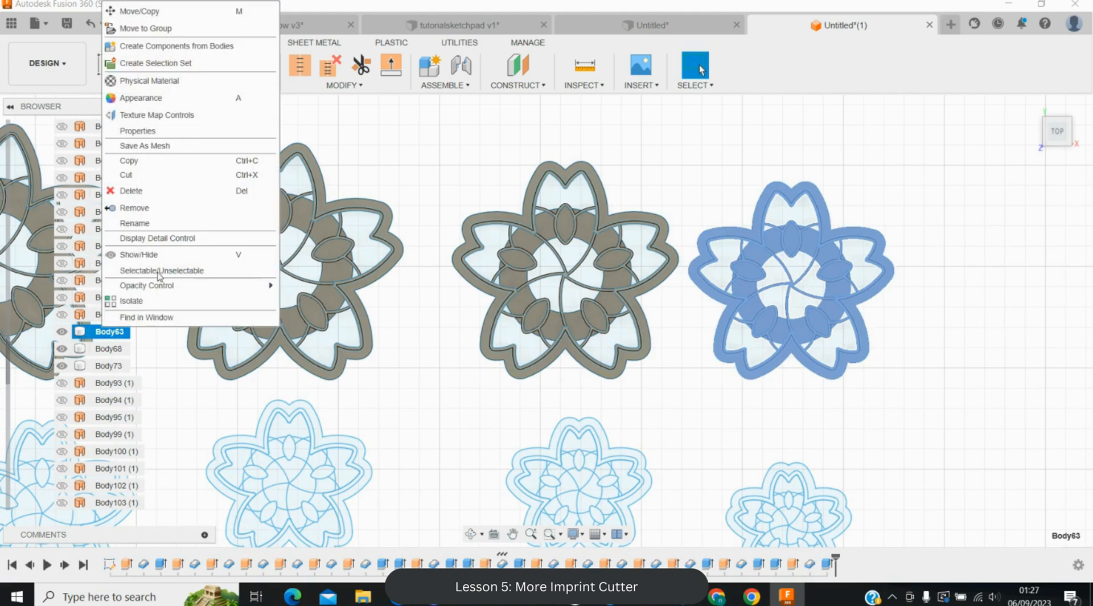
left_click(204, 147)
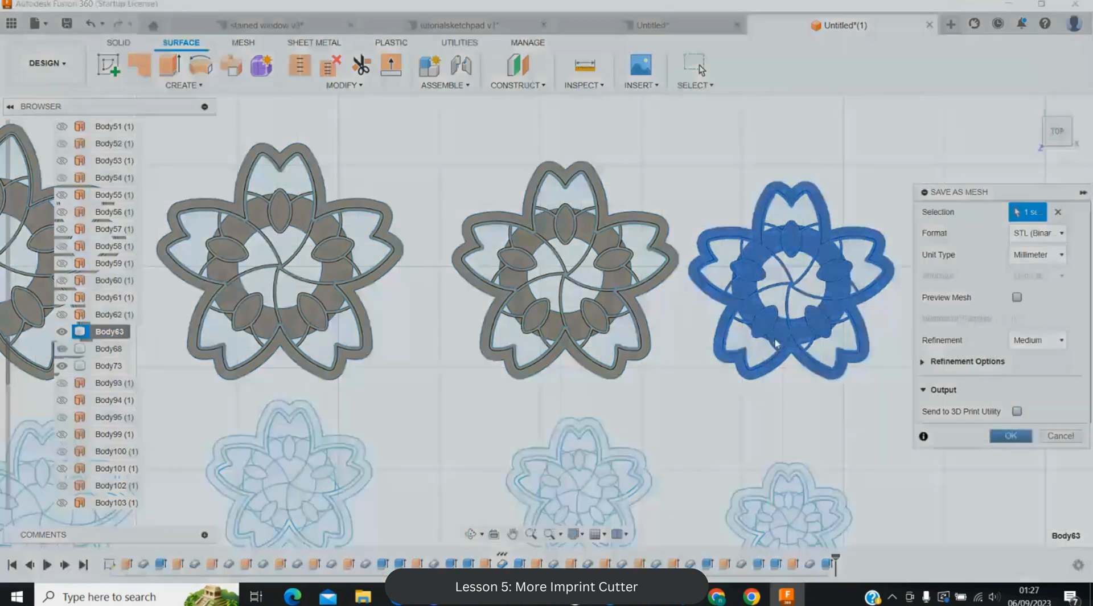
left_click(1011, 435)
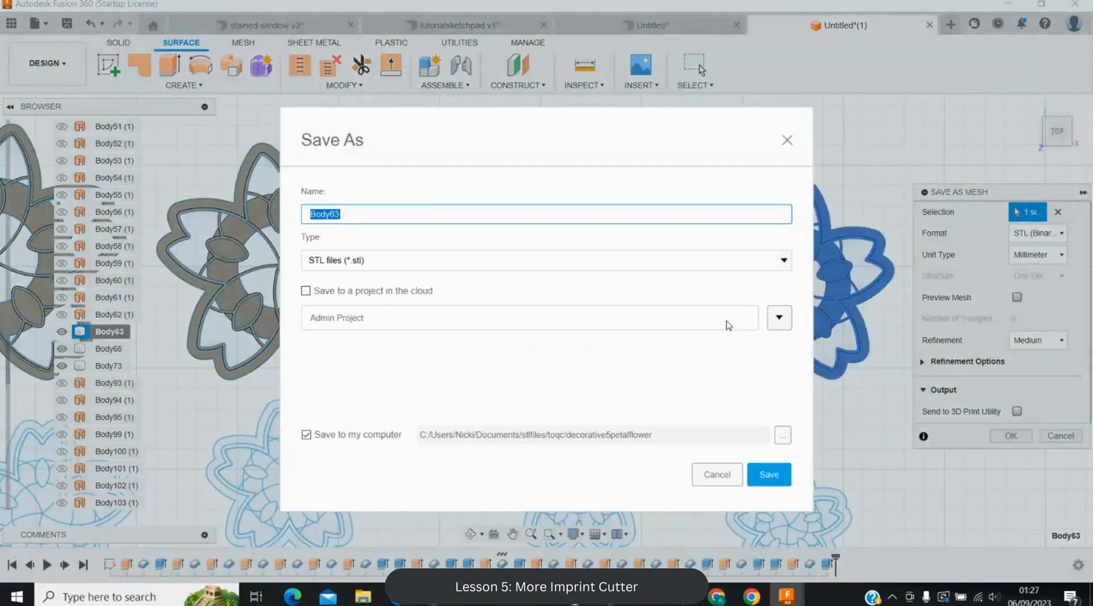
key("ctrl+v")
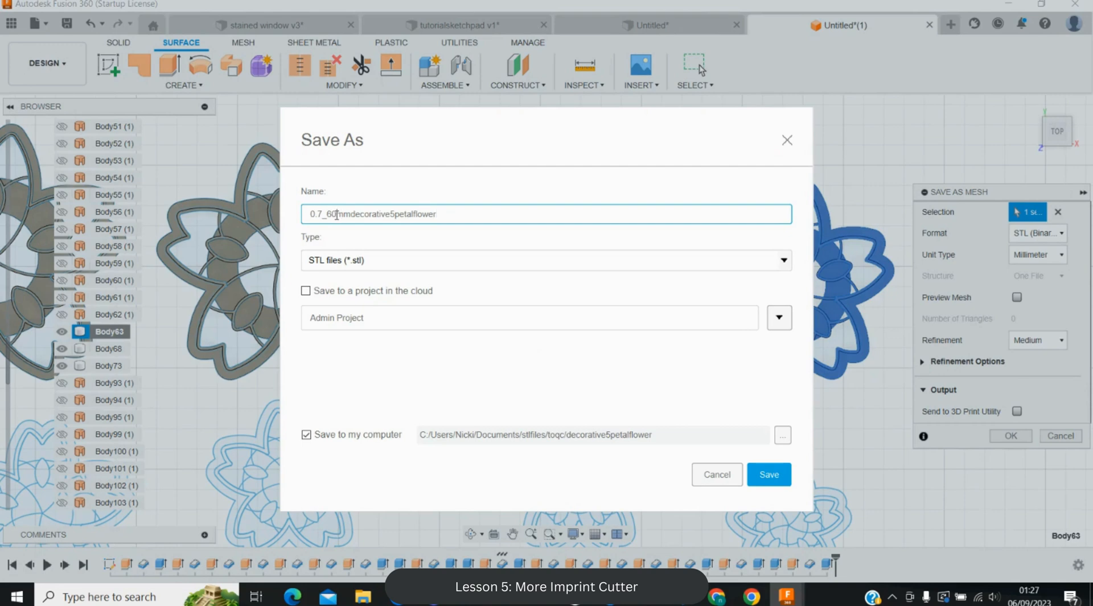
key("ctrl+a")
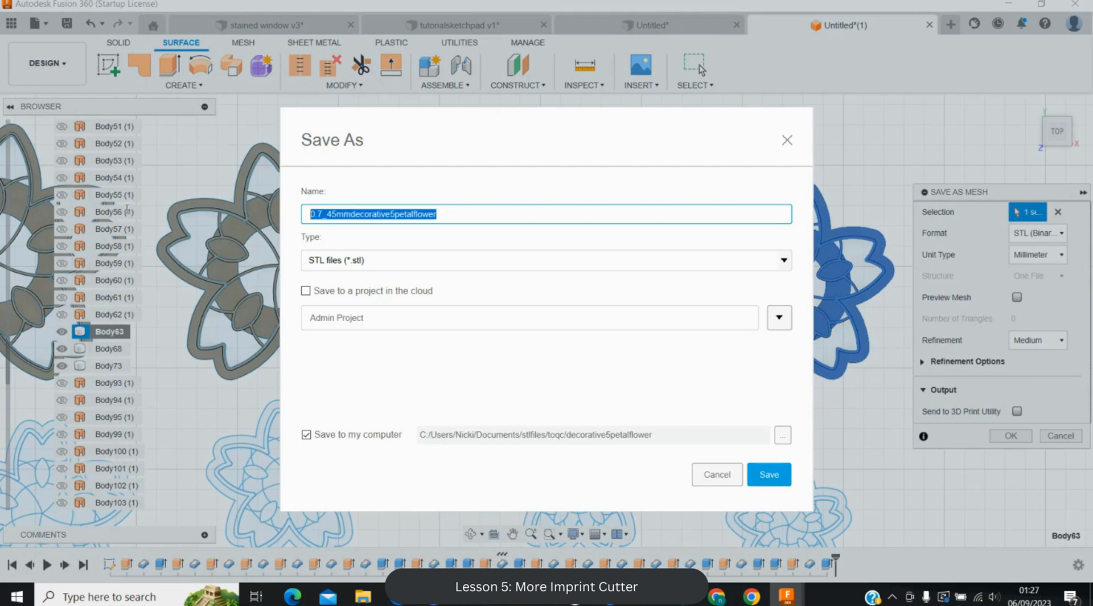
left_click(769, 474)
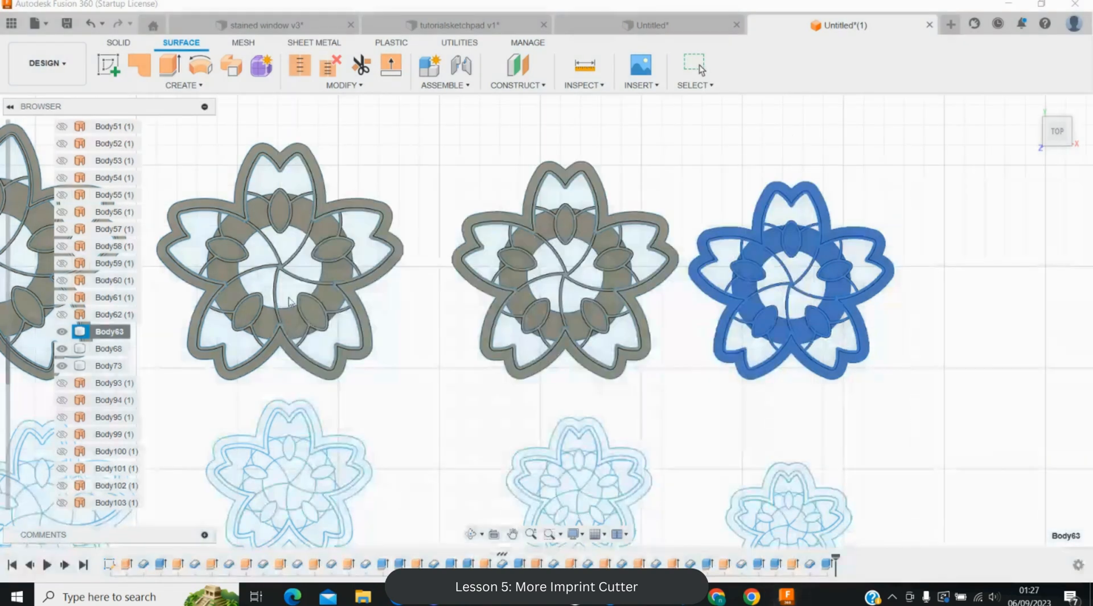
- Export the middle upper flower body as a binary STL mesh named 0.7_50mmdecorative5petalflower
left_click(111, 349)
right_click(112, 349)
left_click(165, 162)
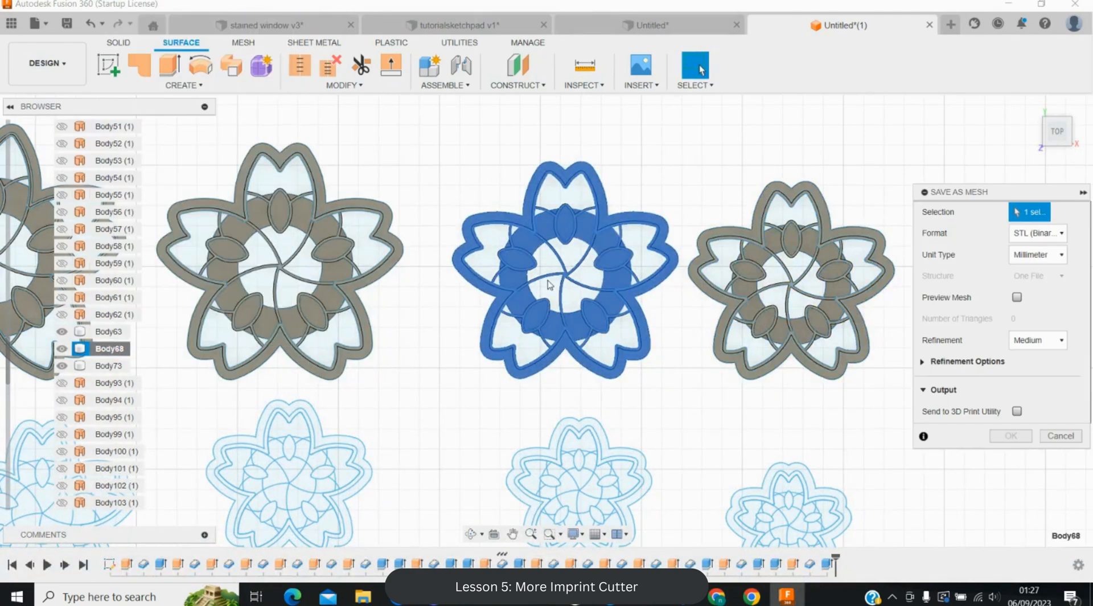
left_click(1010, 435)
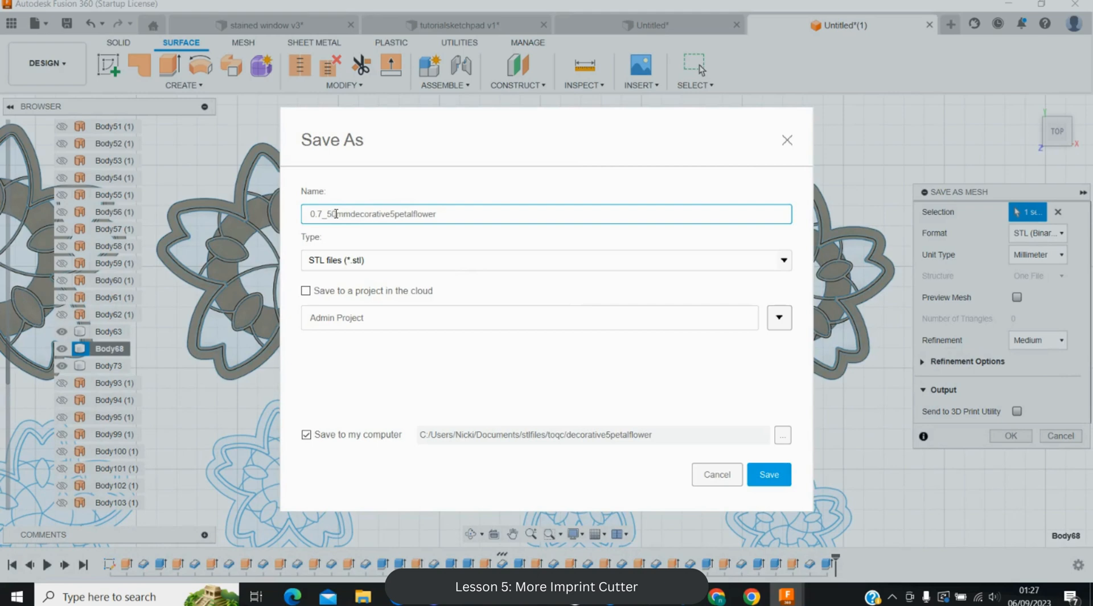
key("Return")
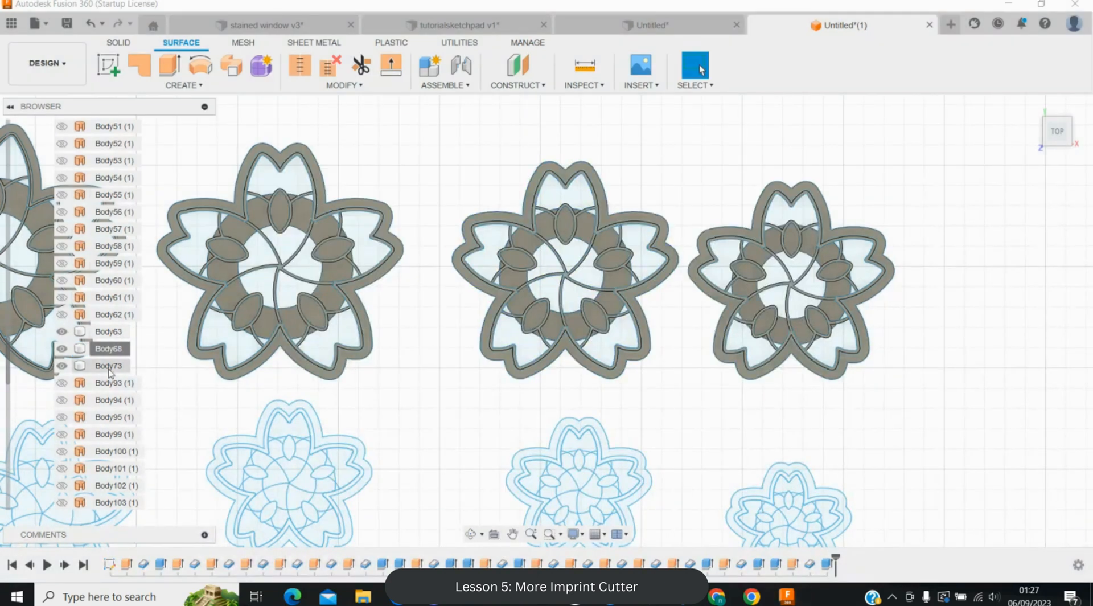
- Export the leftmost upper flower body as a binary STL mesh under its own size-specific decorative5petalflower name, without replacing the 50 mm file
right_click(110, 366)
left_click(171, 188)
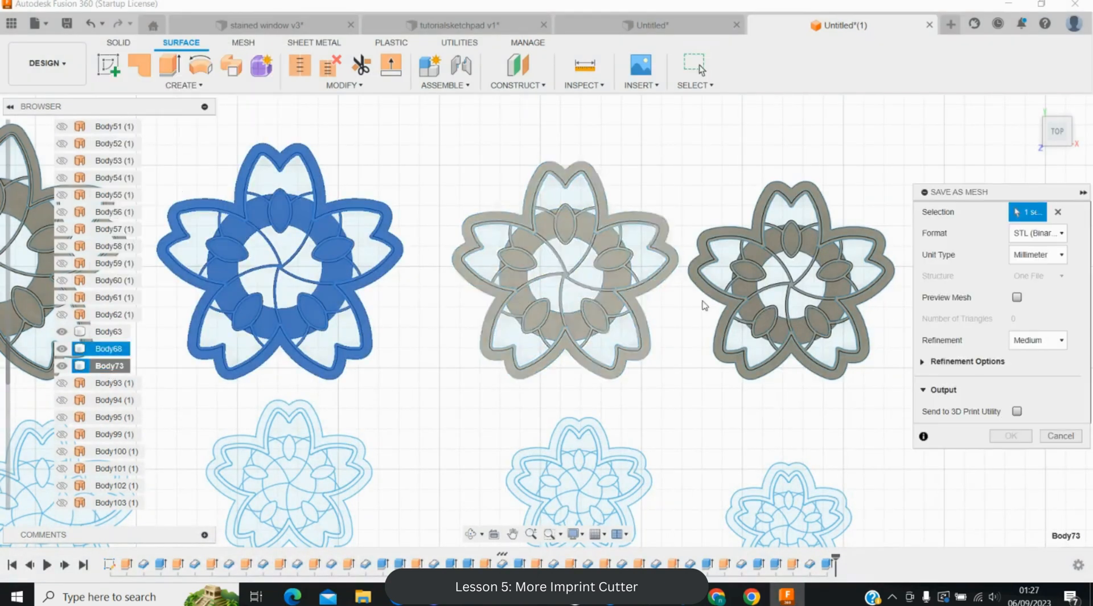
left_click(1013, 436)
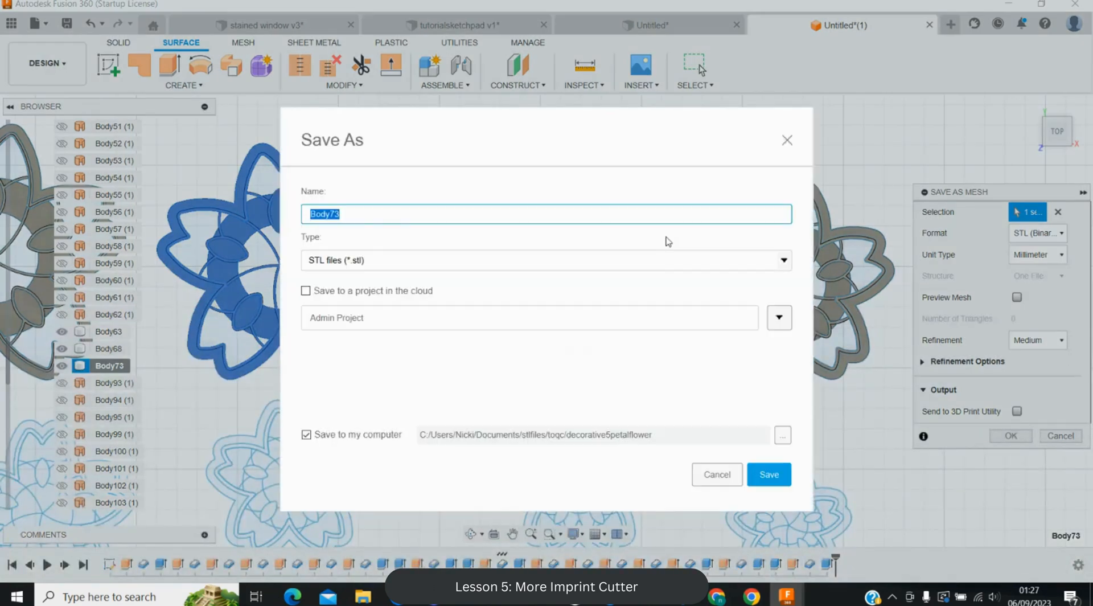
key("ctrl+v")
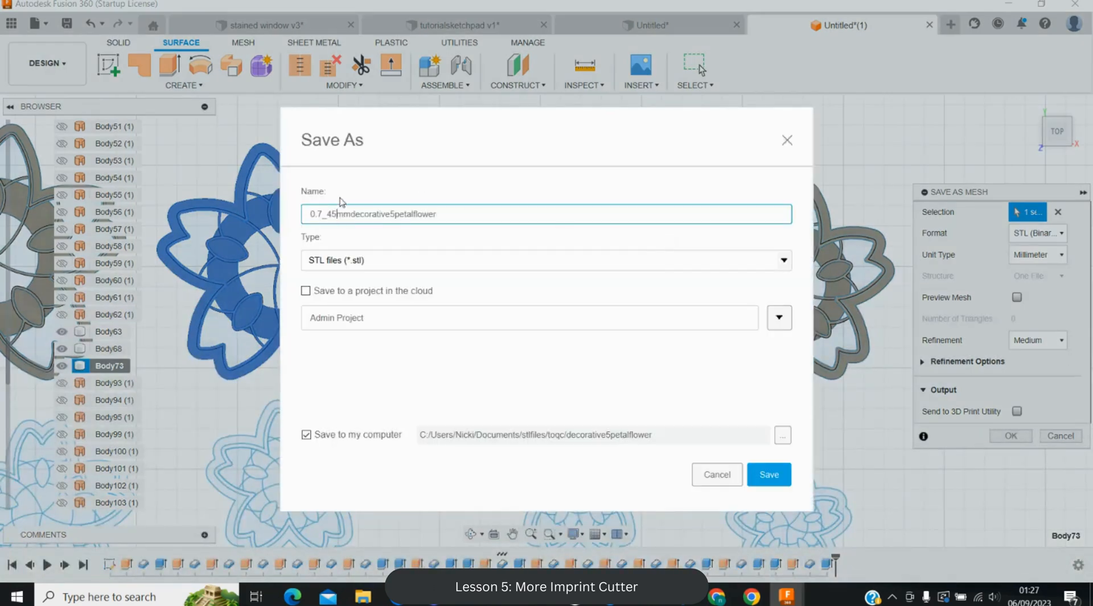
key("Return")
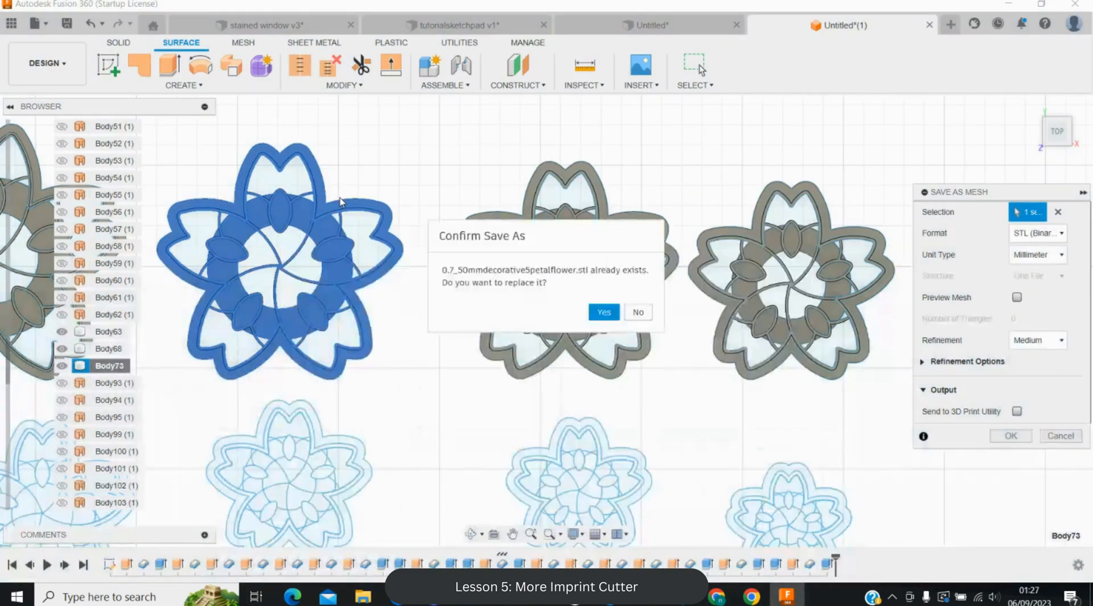
left_click(643, 310)
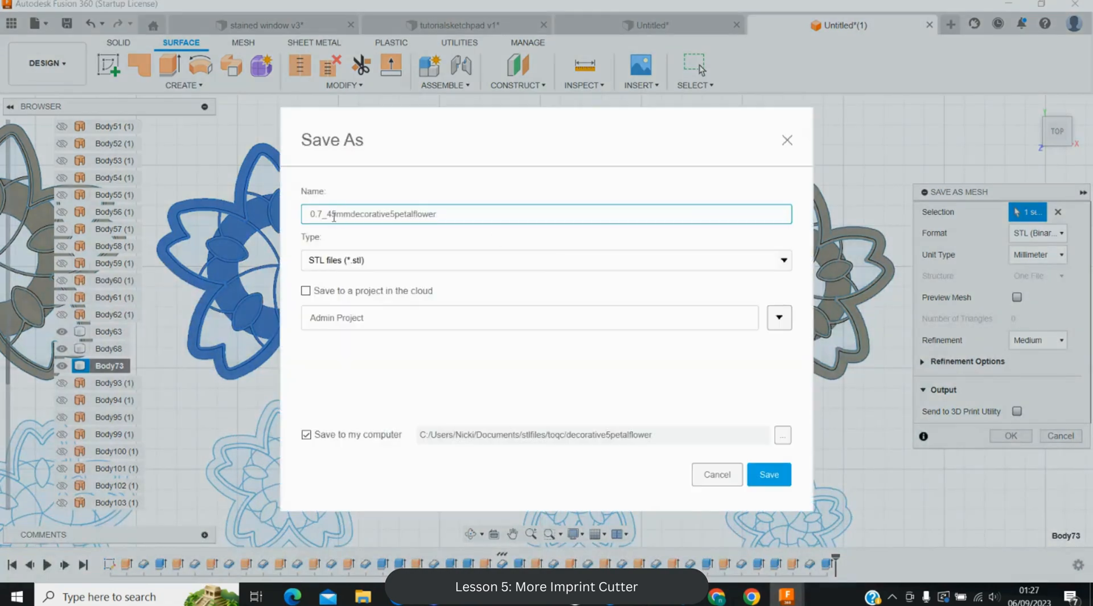
key("Return")
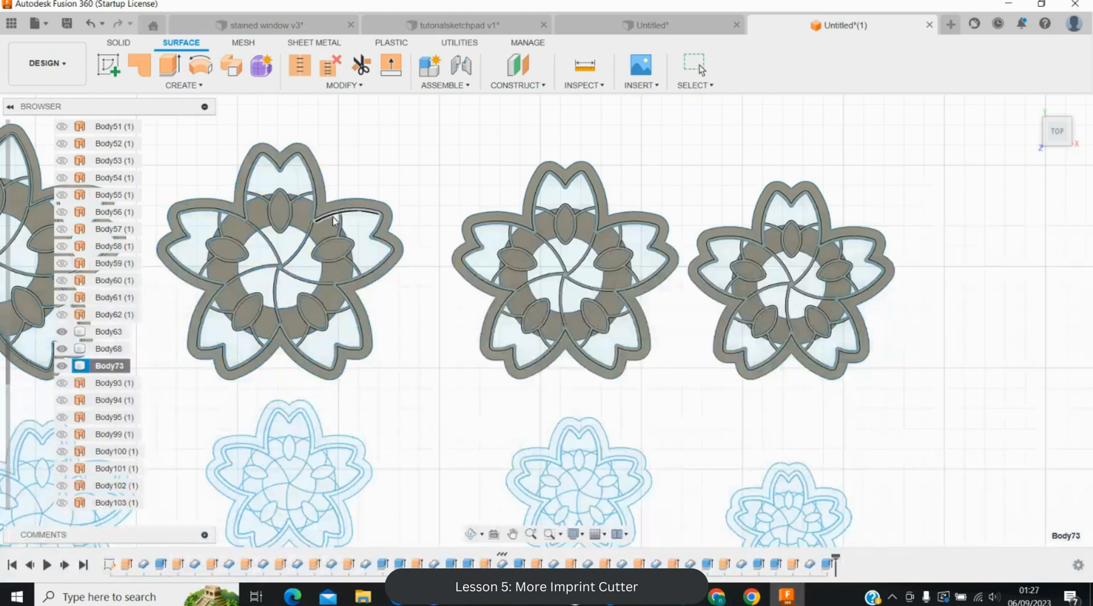
- Undo the rim extrusion and 0.7 mm thickening, and thicken the three upper flower outline surfaces by 0.44 mm on one side with Join
left_click(91, 26)
left_click(91, 25)
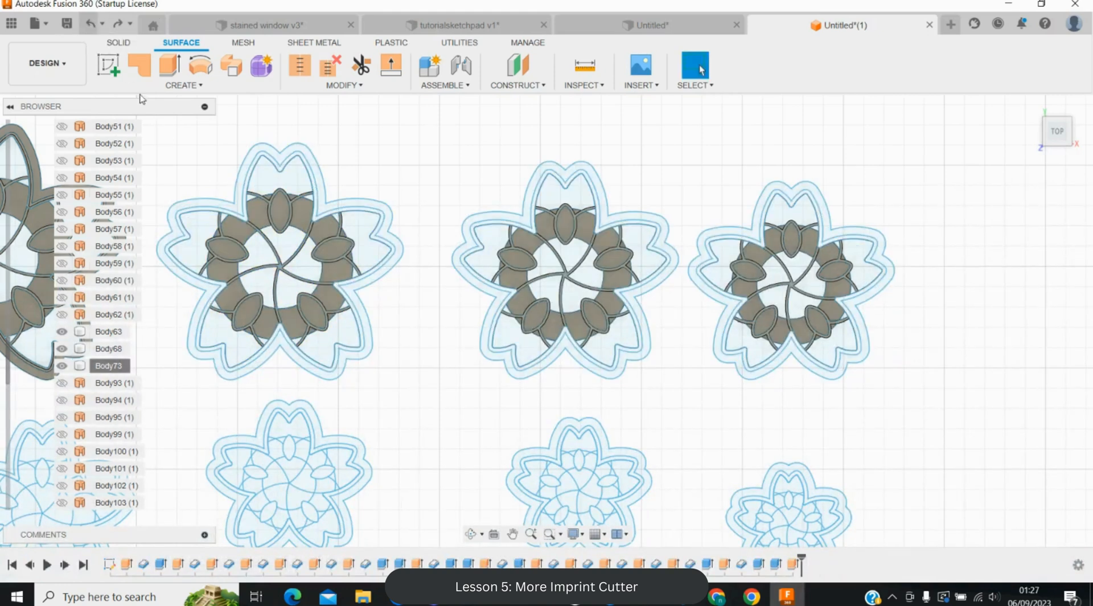
key("t")
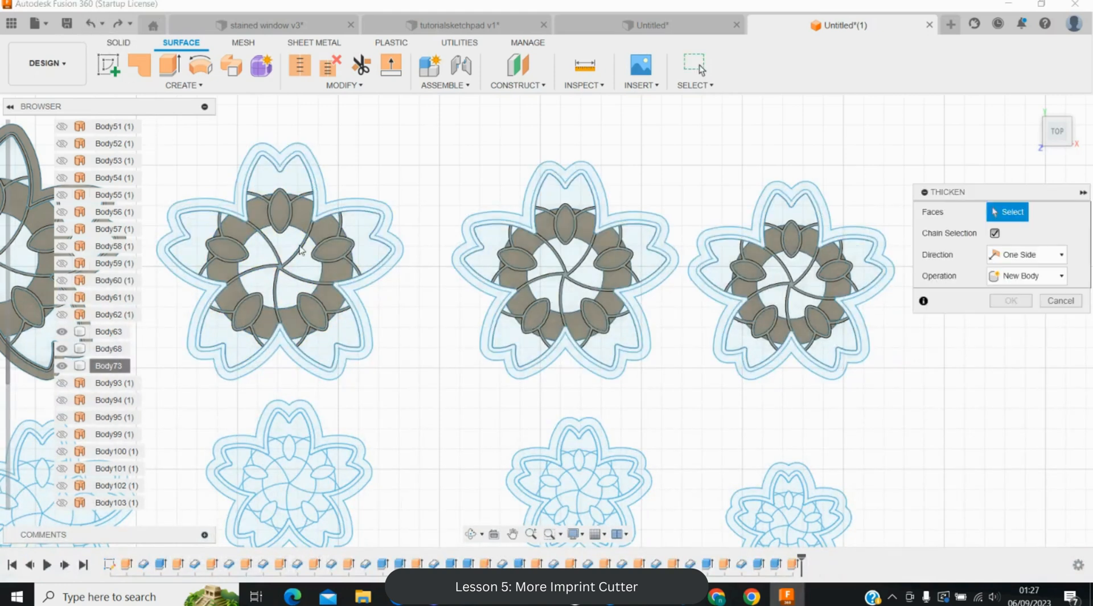
left_click(344, 349)
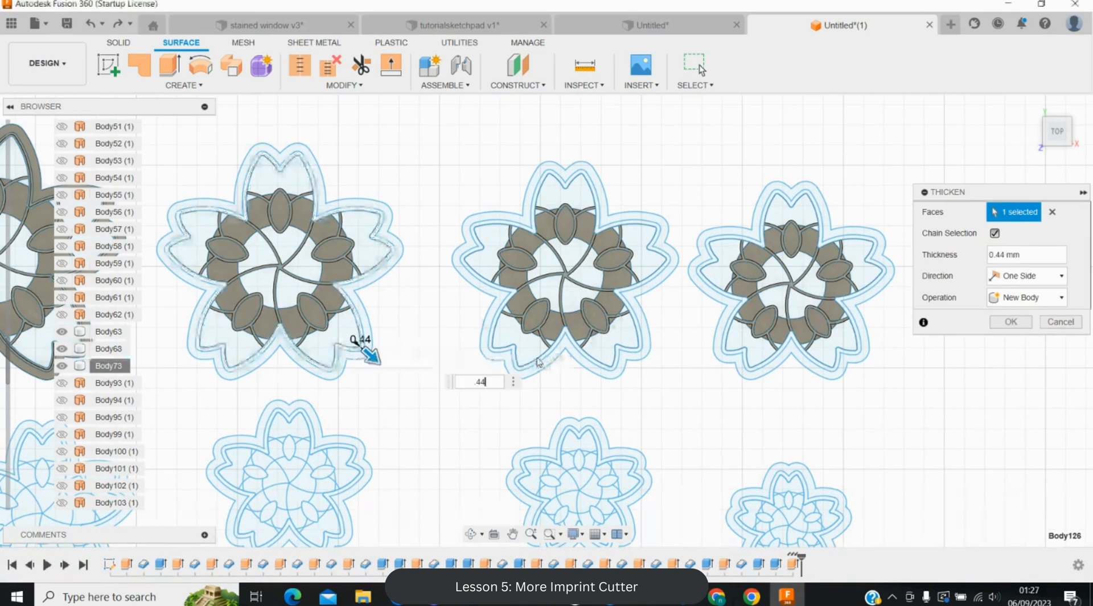
left_click(771, 356)
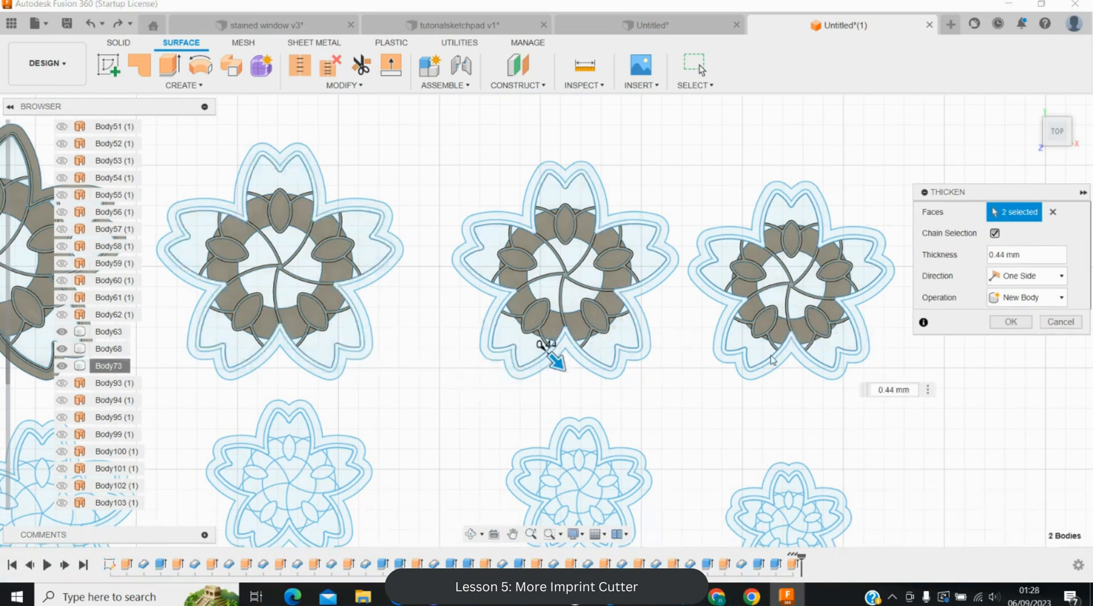
left_click(1022, 300)
left_click(1008, 319)
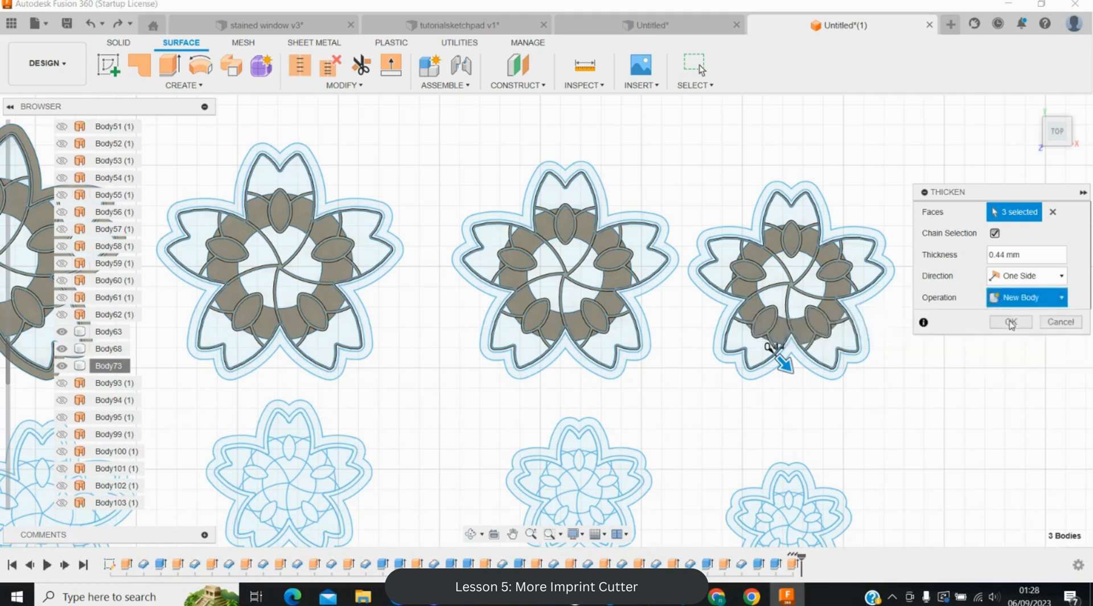
left_click(999, 324)
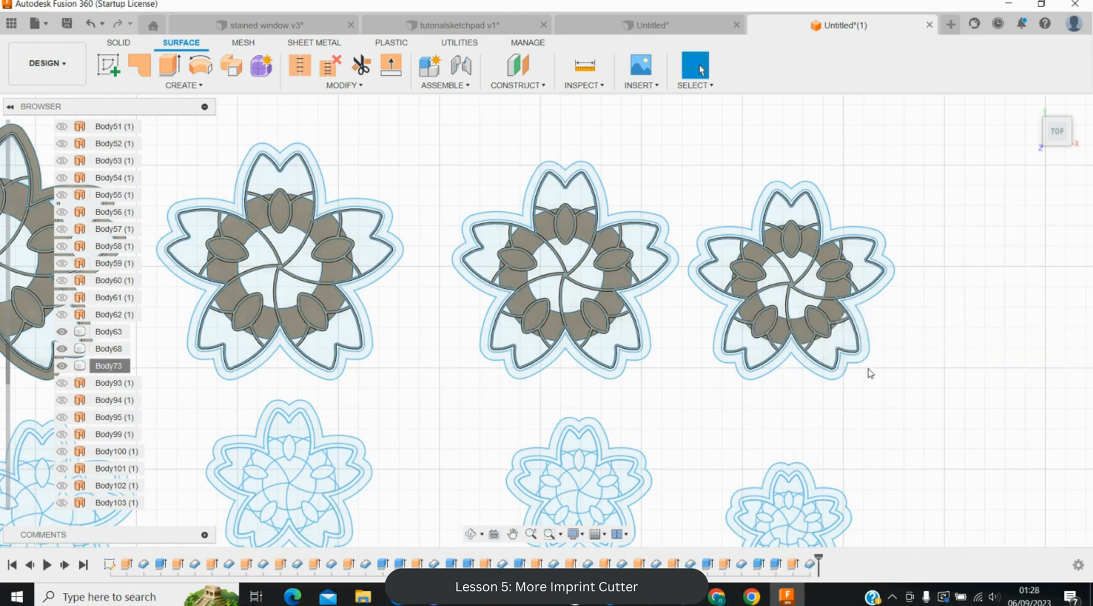
- Extrude the narrow wall band around each of the three upper flowers by 10 mm with the Join operation
key("e")
left_click(824, 370)
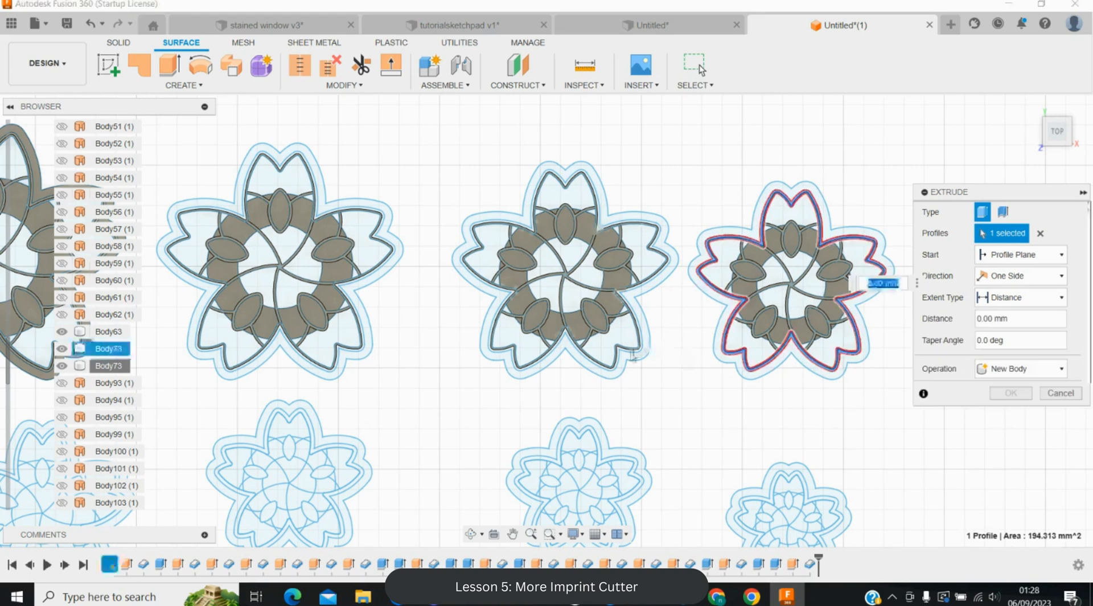
left_click(661, 358)
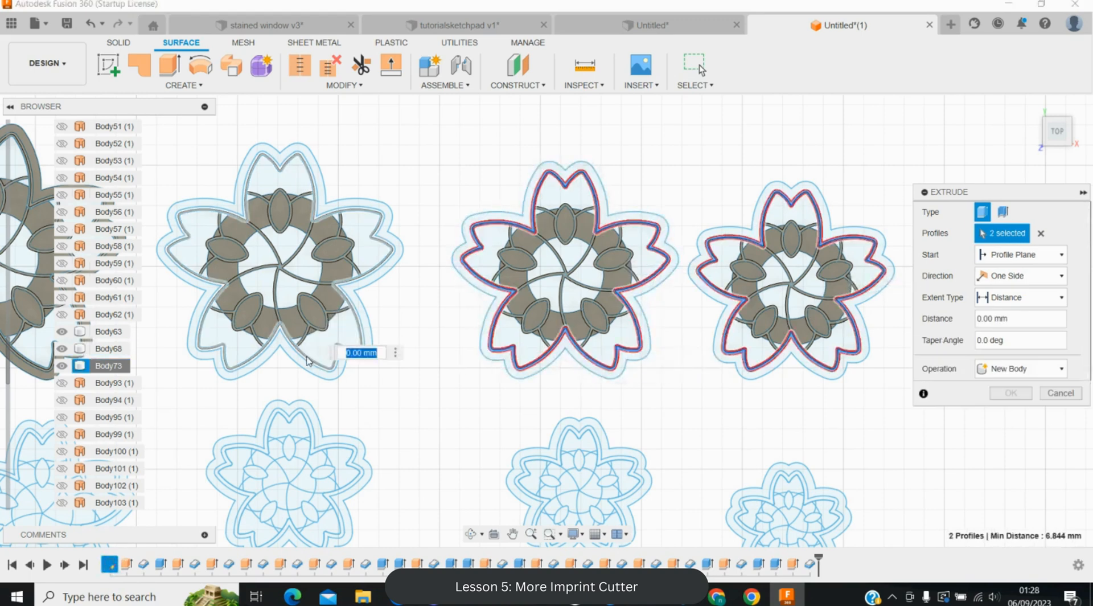
left_click(306, 362)
type("10")
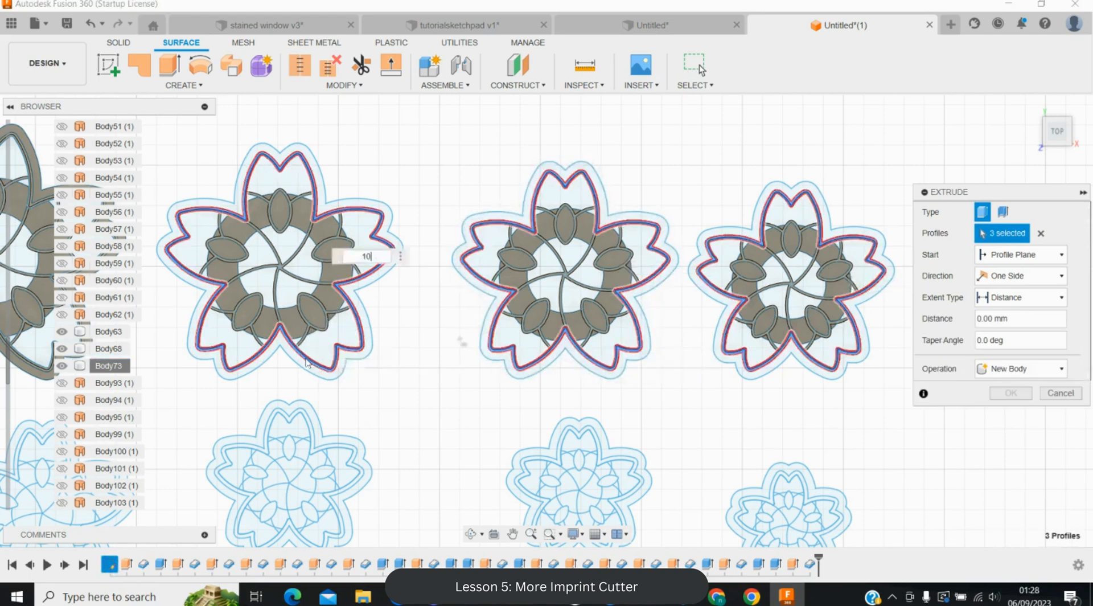
left_click(1021, 368)
left_click(1017, 392)
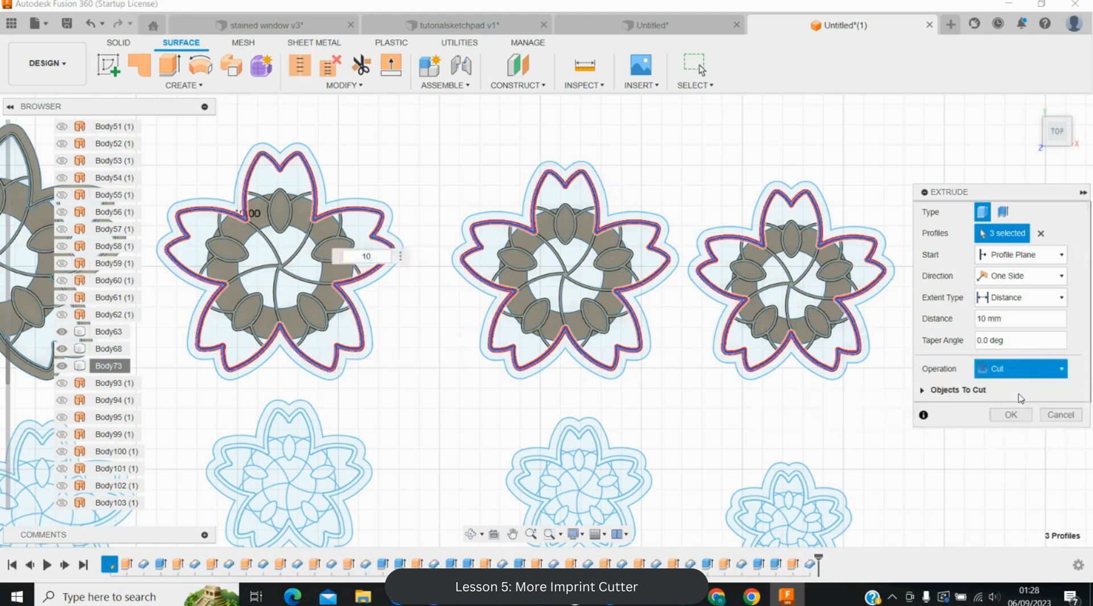
key("Return")
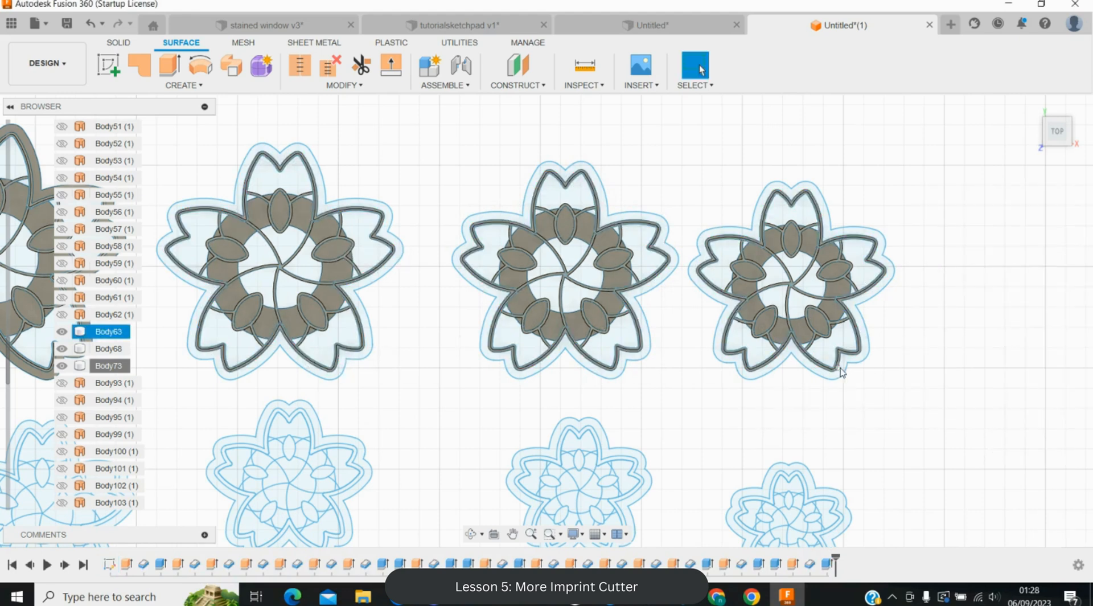
- Extrude the outer rim profile around each of the three upper flowers by 3 mm
key("e")
left_click(819, 373)
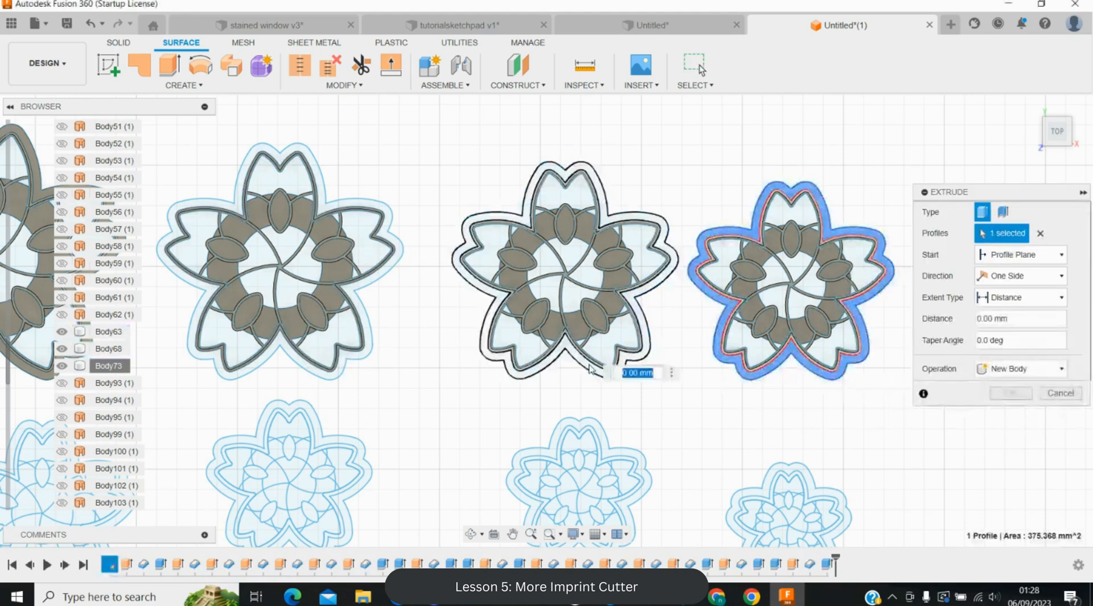
left_click(628, 370)
left_click(302, 369)
type("3")
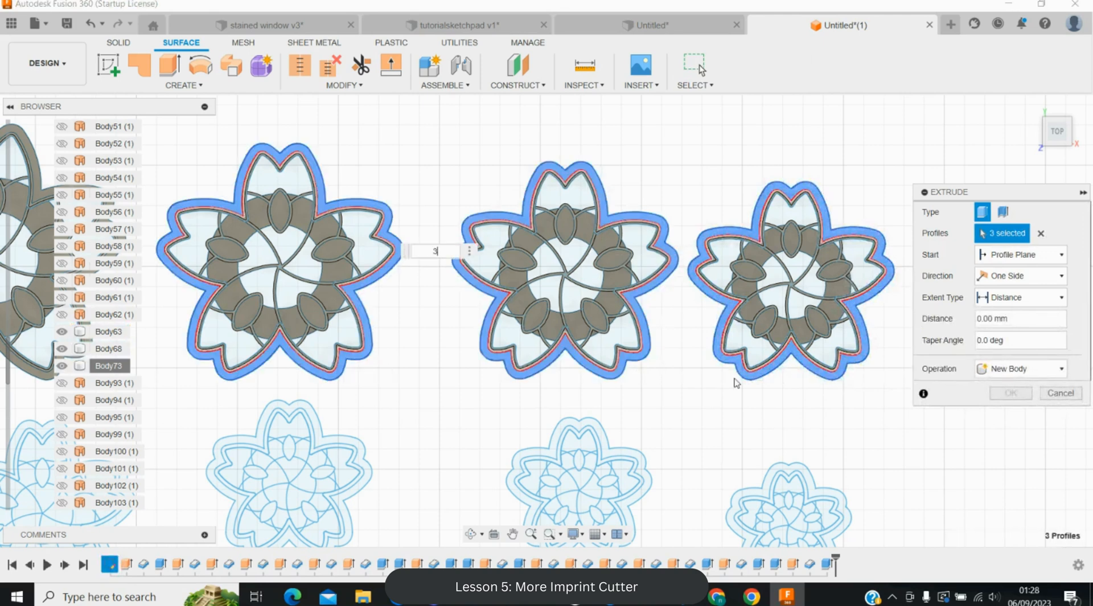
left_click(1011, 393)
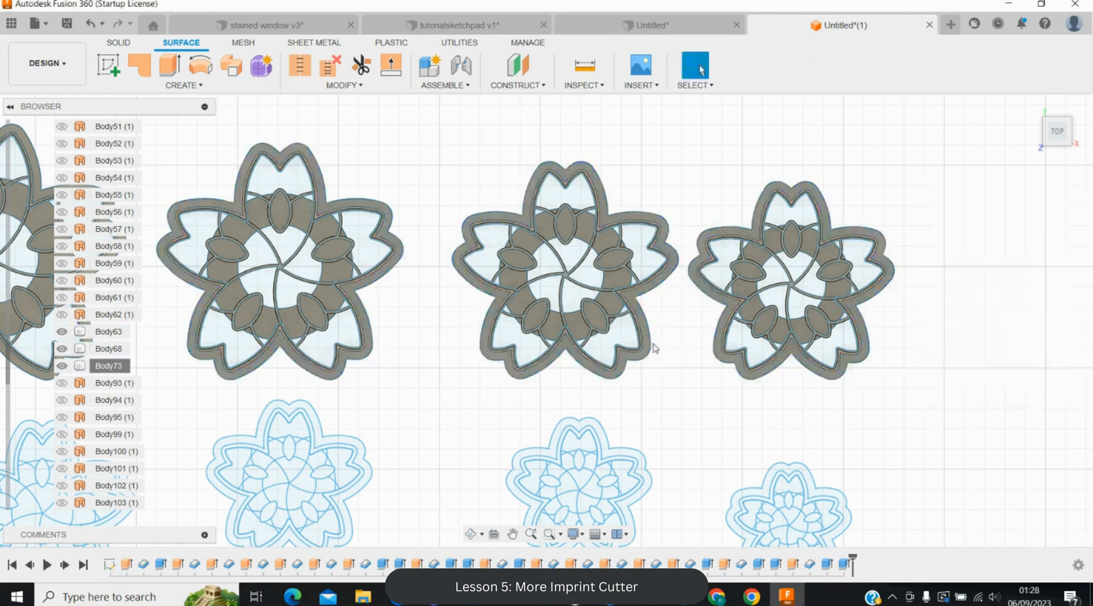
- Export the rightmost upper flower body as a binary STL mesh named se_45mmdecorative5petalflower in the decorative5petalflower folder
right_click(108, 331)
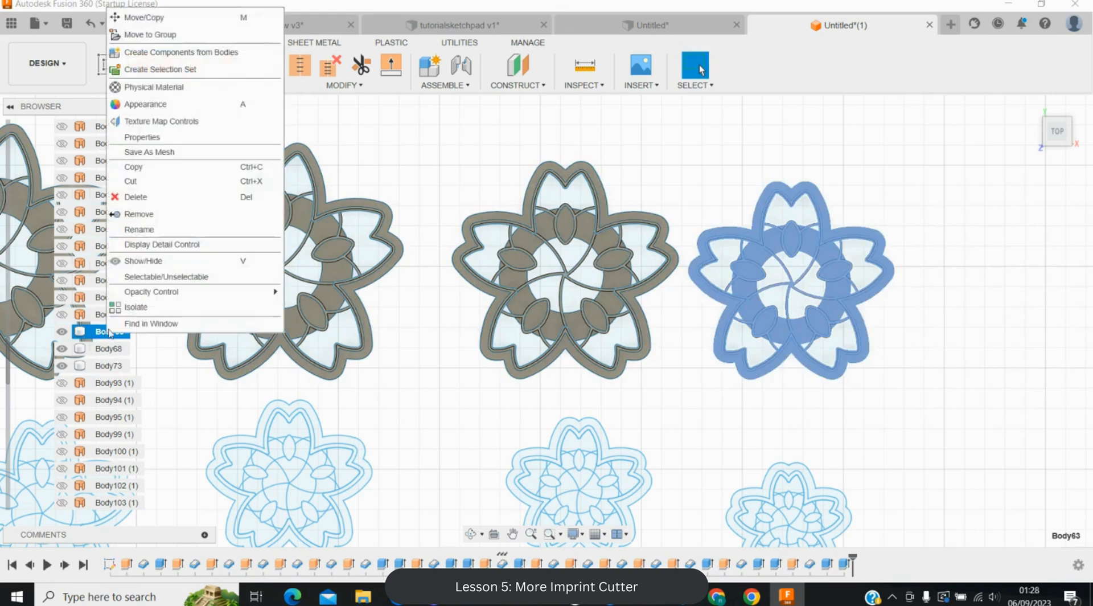
left_click(153, 151)
left_click(1011, 435)
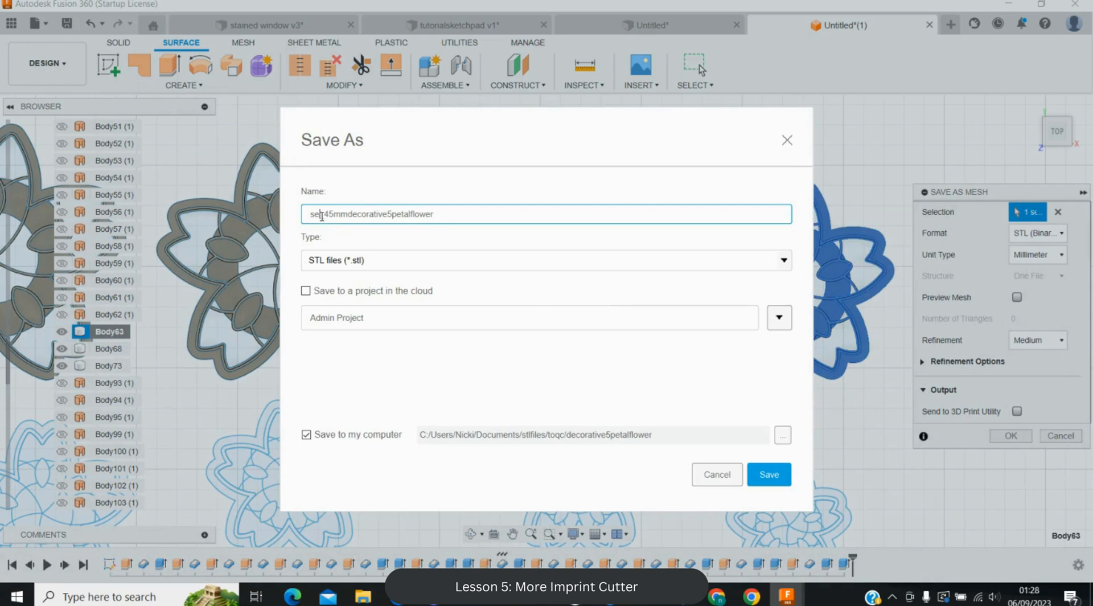
key("ctrl+a")
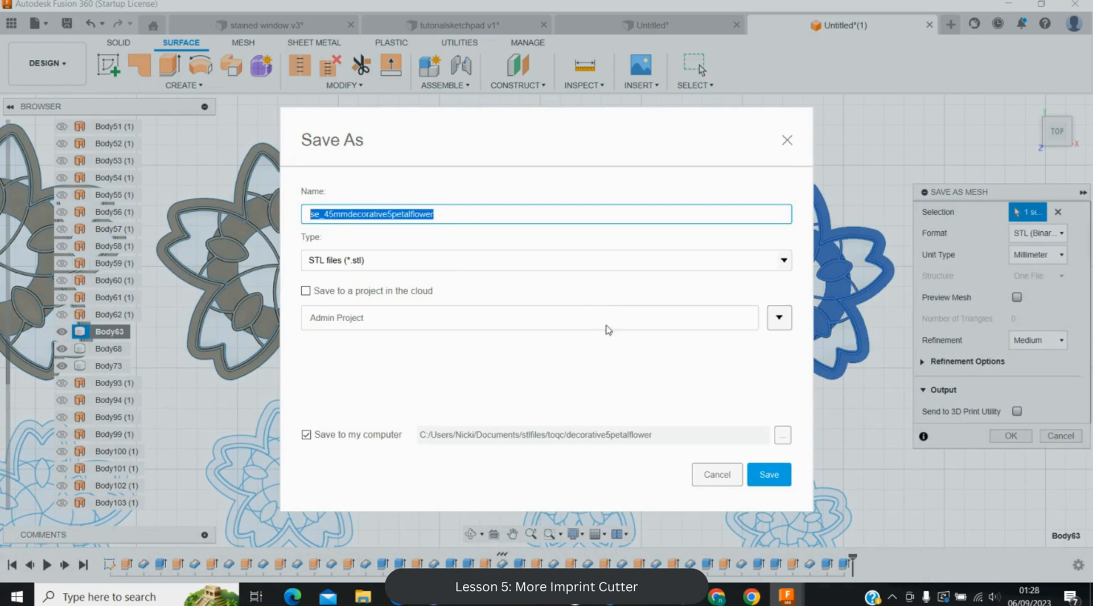
left_click(765, 474)
- Export the middle upper flower body as a binary STL mesh named se_50mmdecorative5petalflower
left_click(108, 365)
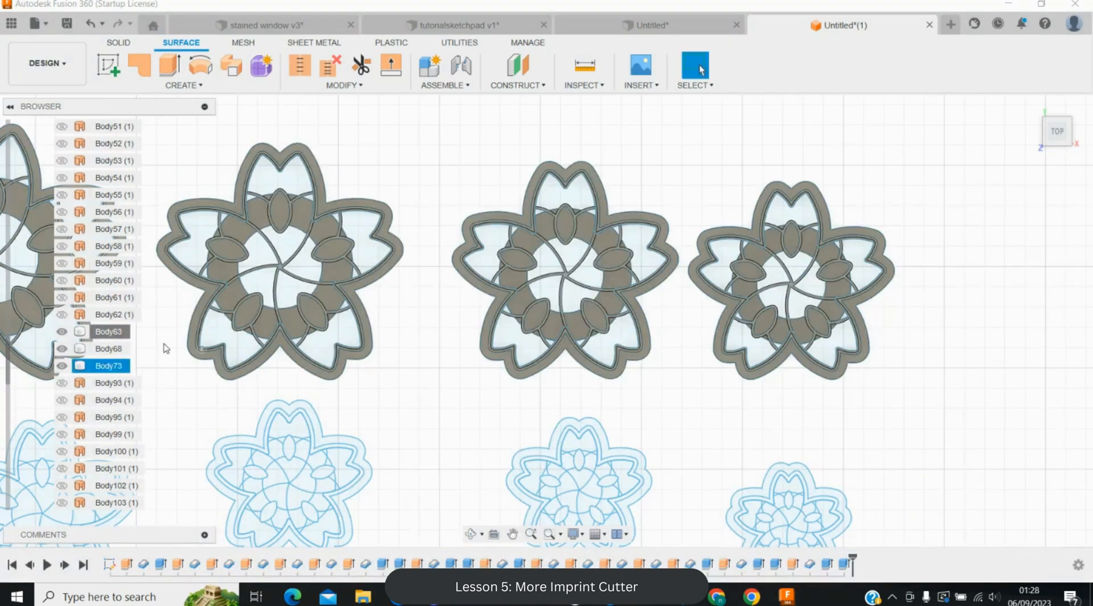
right_click(111, 349)
left_click(171, 169)
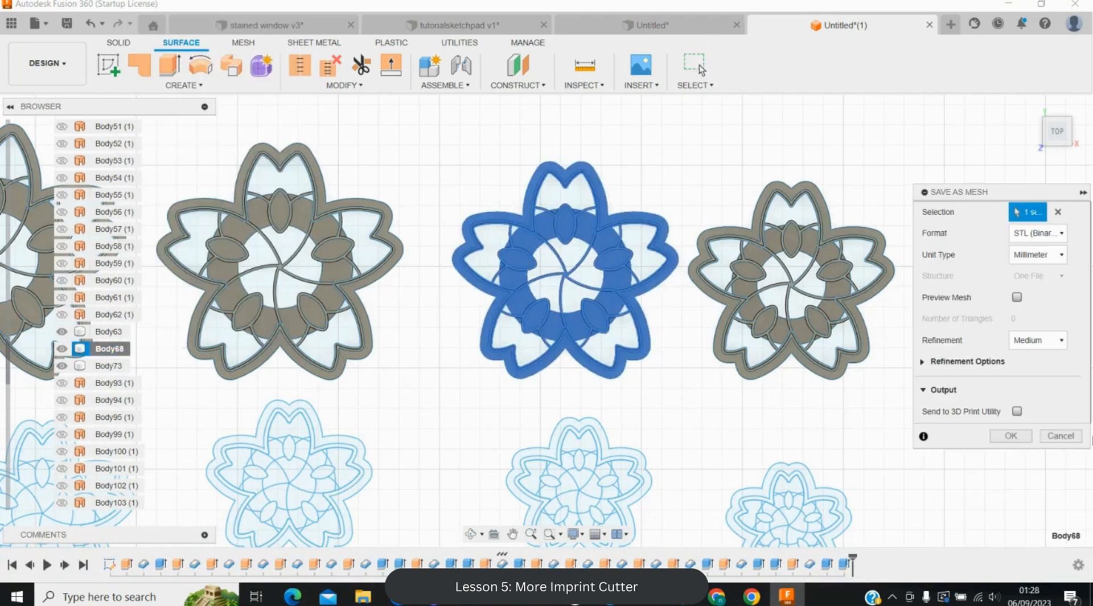
left_click(1012, 436)
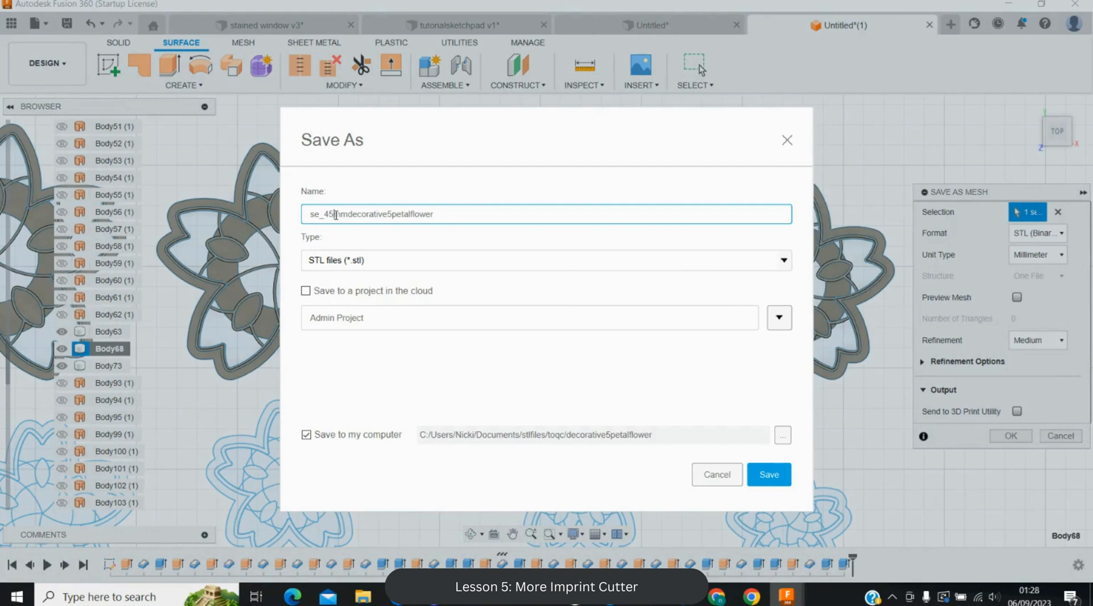
key("Return")
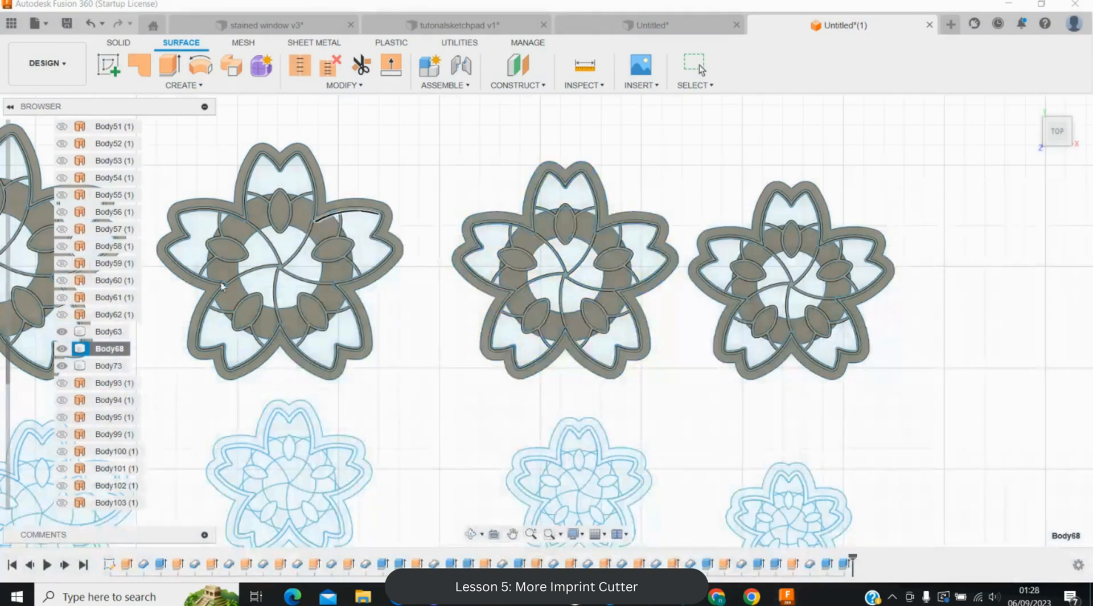
- Export the leftmost upper flower body as a binary STL mesh named se_55mmdecorative5petalflower
left_click(112, 366)
right_click(112, 365)
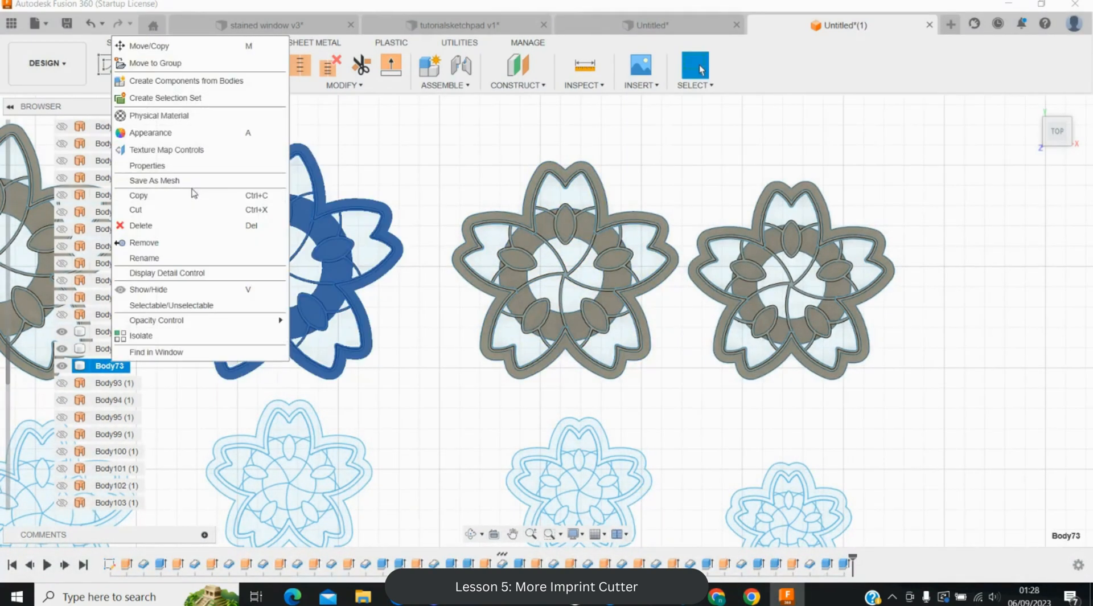
left_click(171, 178)
left_click(1020, 438)
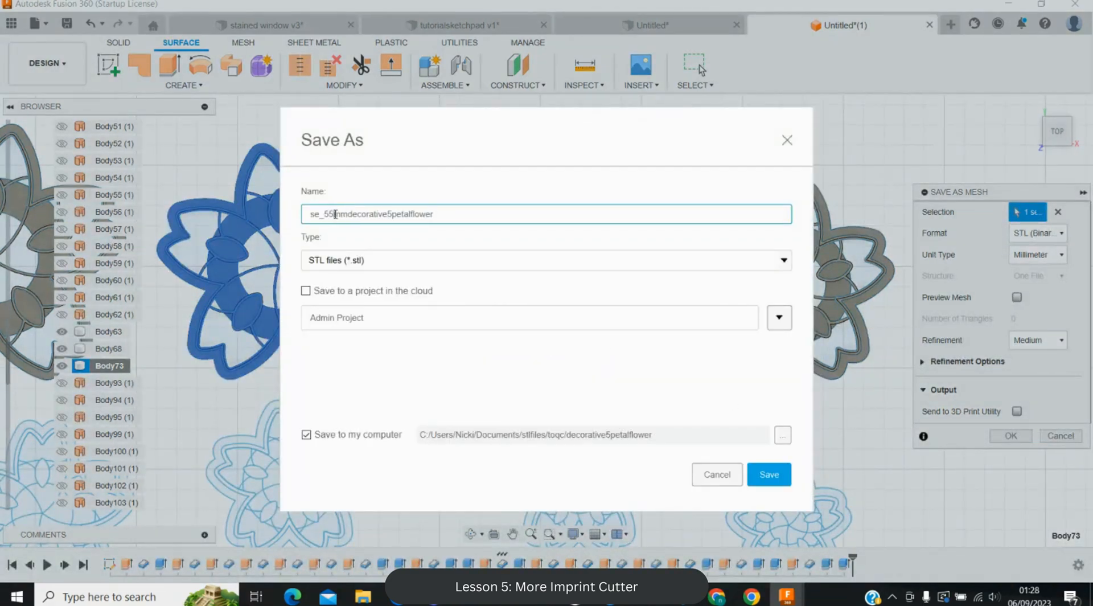
key("Return")
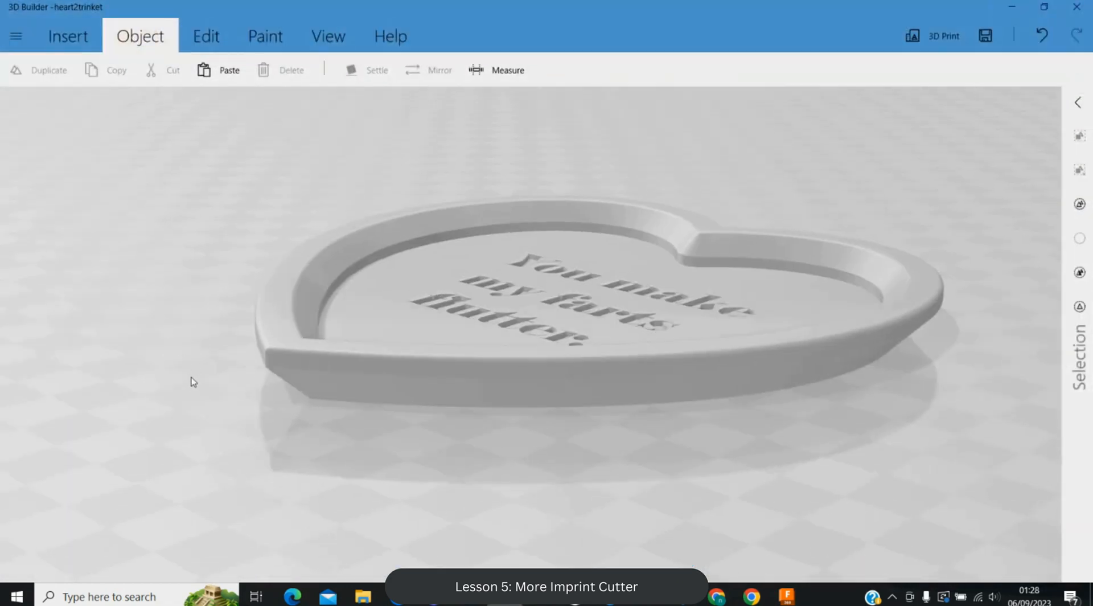
- Switch to 3D Builder and start opening another model, discarding the unsaved heart trinket scene
left_click_drag(191, 377, 202, 149)
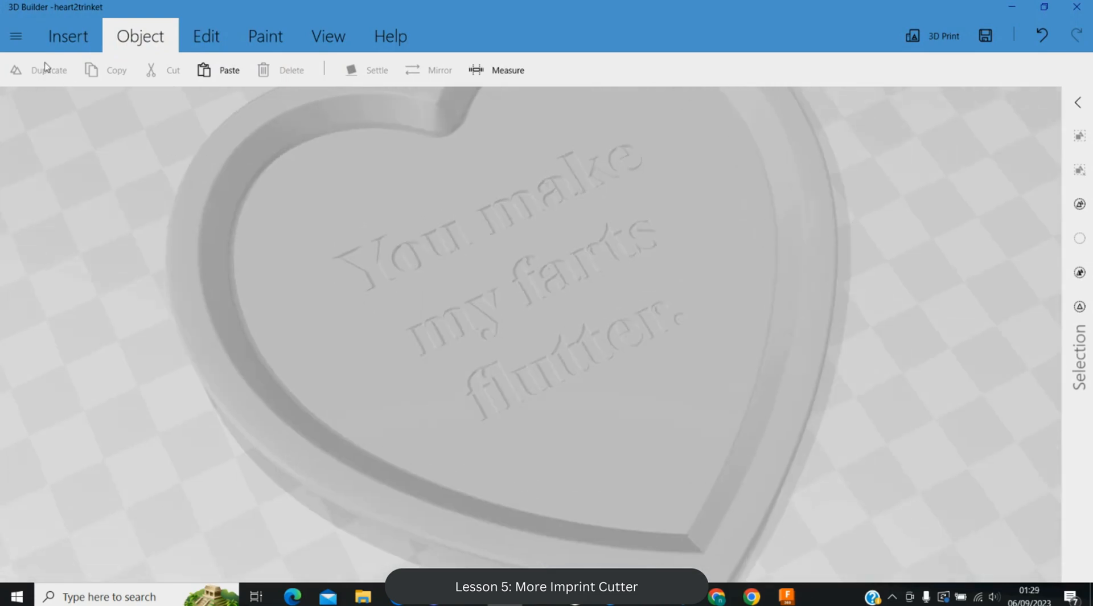
left_click(15, 36)
left_click(80, 105)
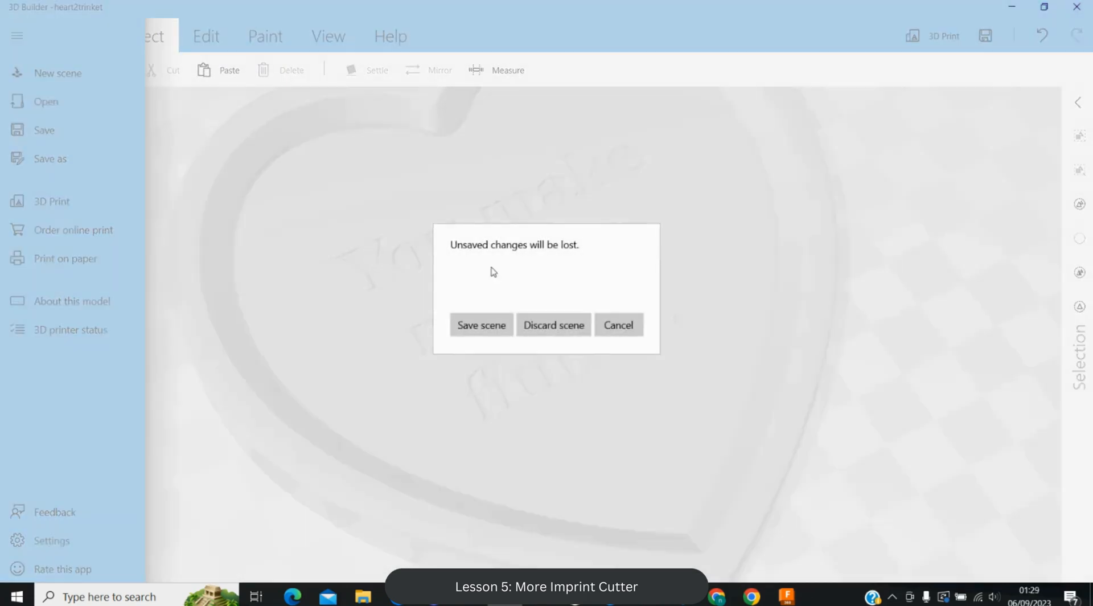
left_click(566, 328)
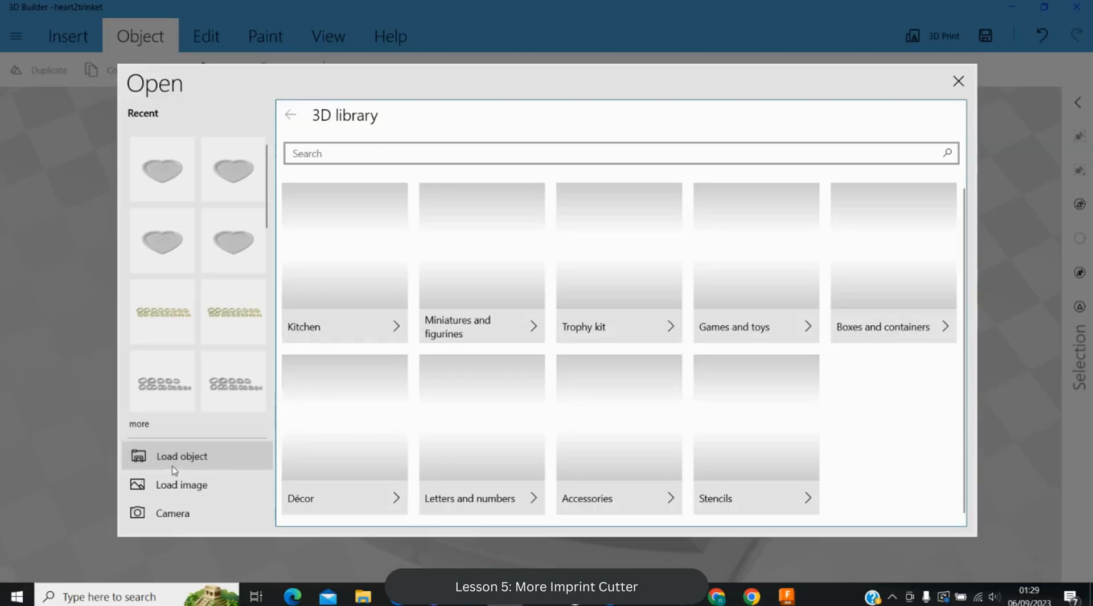
- Load se_50mmdecorative5petalflower from the toqc/decorative5petalflower folder and import the model in millimetres
left_click(174, 465)
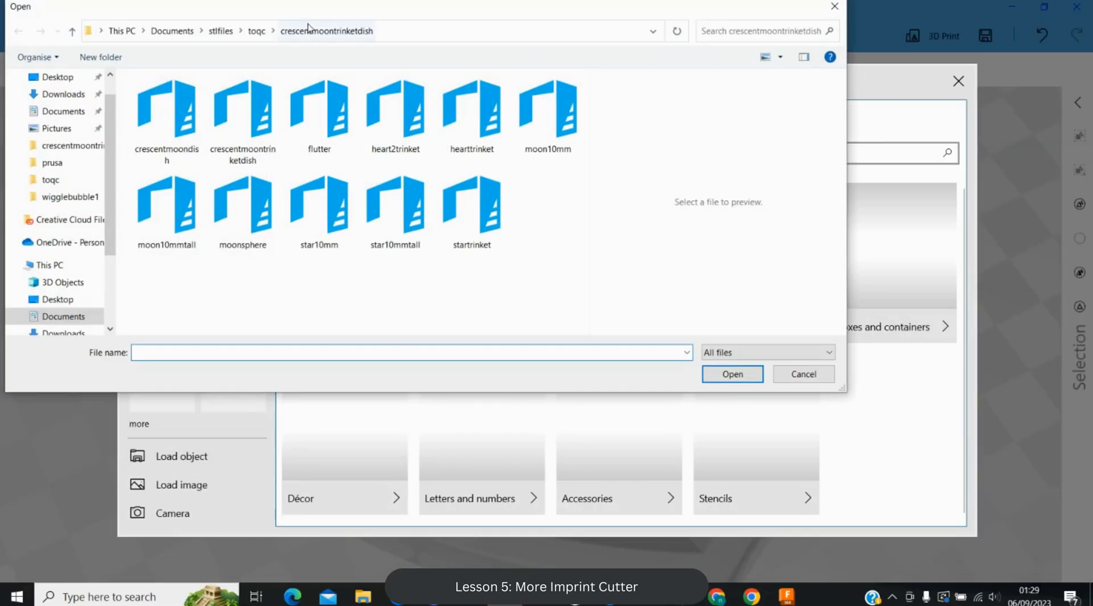
left_click(257, 31)
left_click(204, 225)
double_click(205, 225)
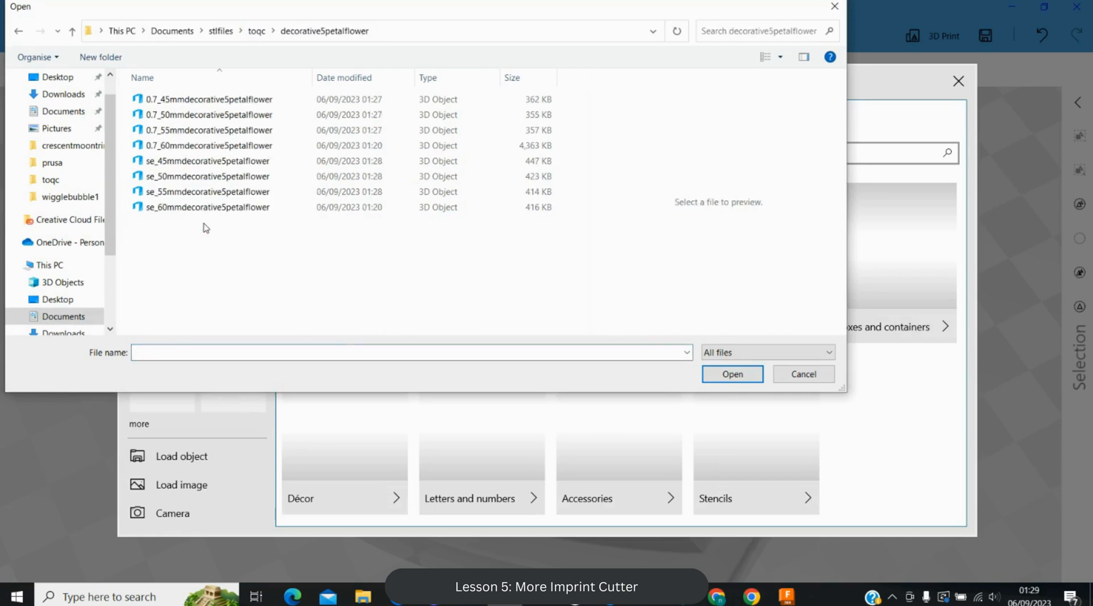
left_click(211, 179)
double_click(211, 180)
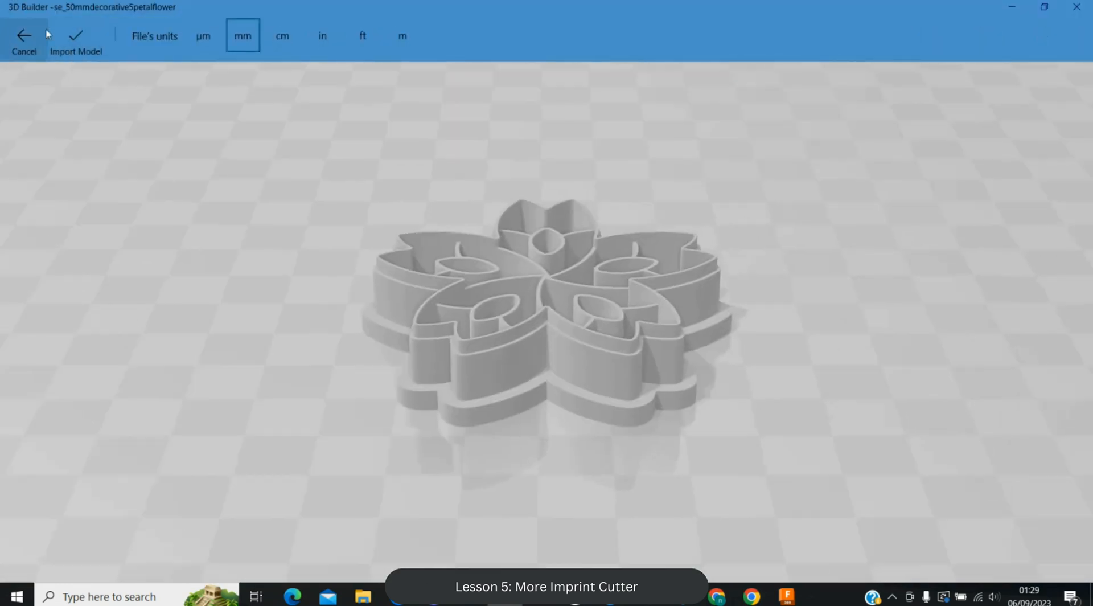
left_click(75, 42)
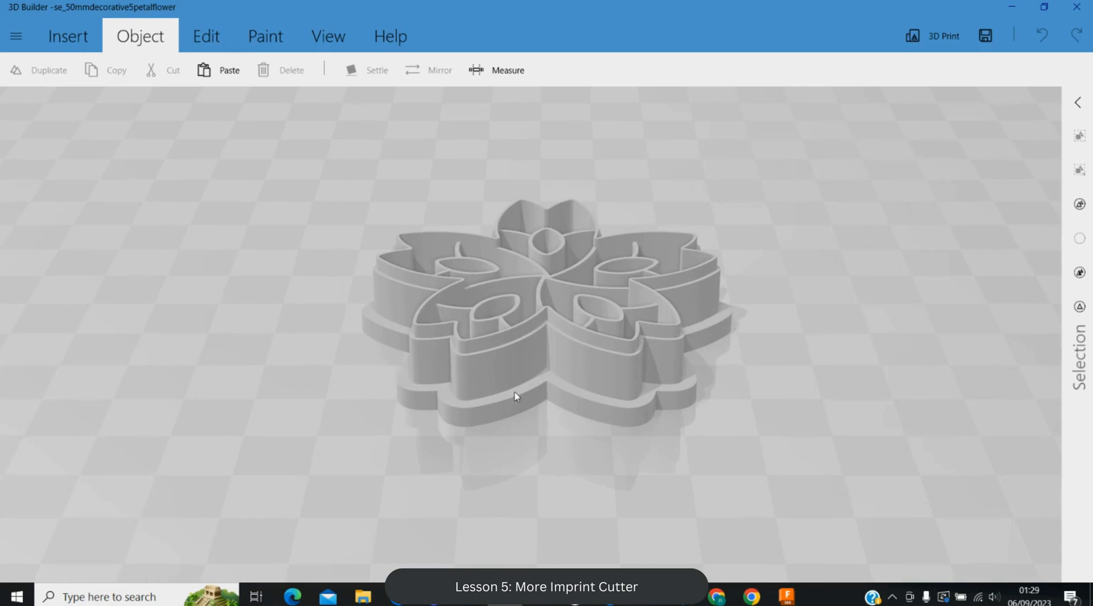
- Colour the imported flower cutter with the pinkish-purple custom colour as a Simple material and inspect it from several angles
right_click_drag(572, 388, 443, 385)
left_click(444, 384)
left_click(265, 36)
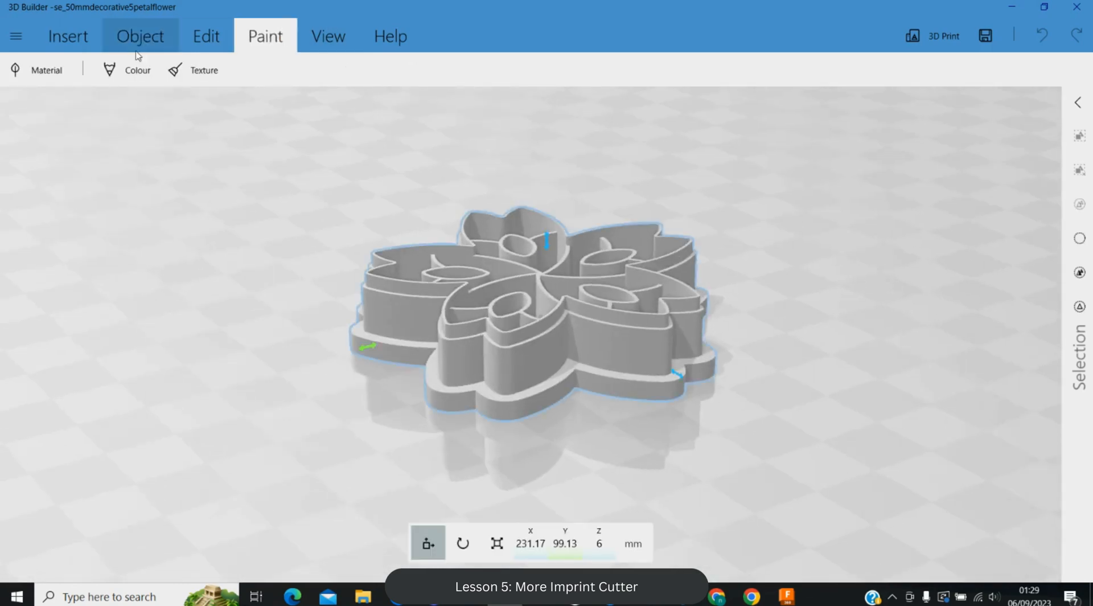
left_click(125, 70)
left_click(359, 40)
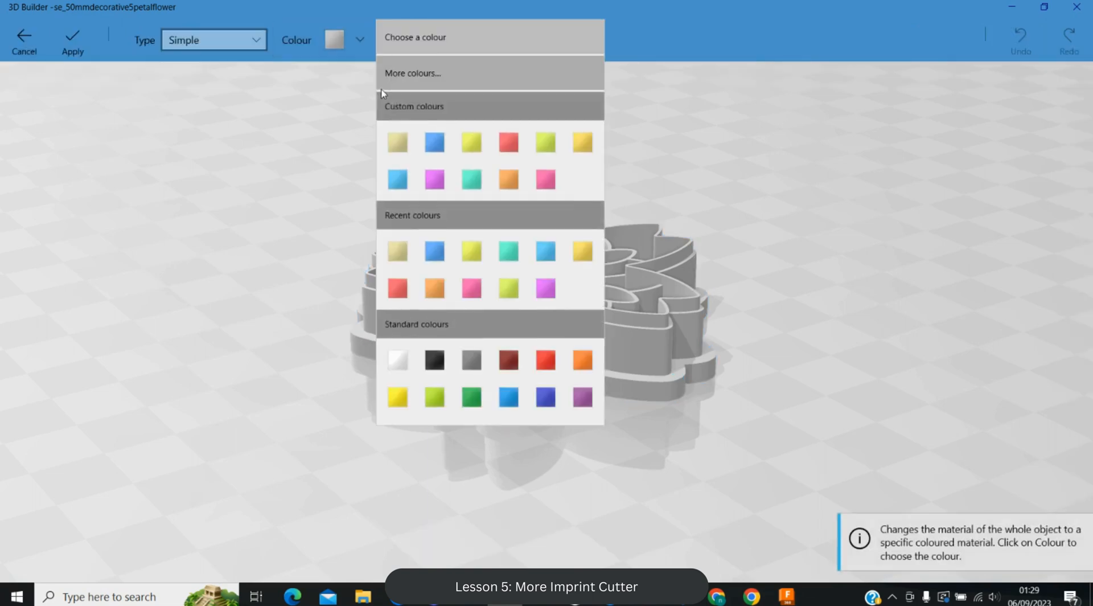
left_click(434, 179)
right_click_drag(330, 347, 451, 117)
right_click_drag(164, 385, 715, 159)
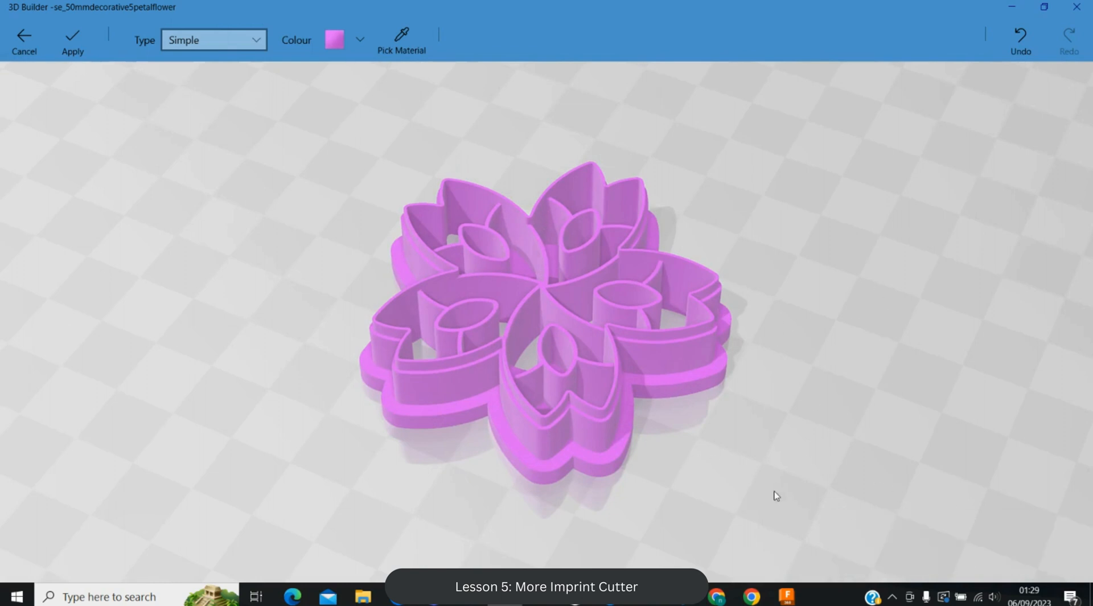
- Switch to Paint 3D and start opening another file without saving the changes to the crescent moon dish
mouse_move(609, 595)
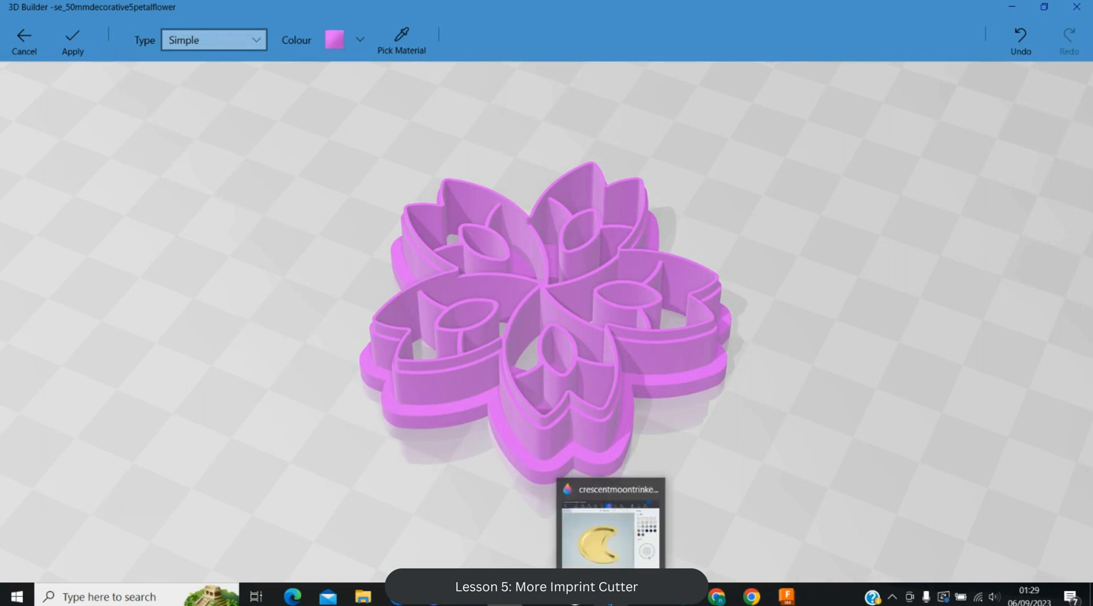
left_click(603, 518)
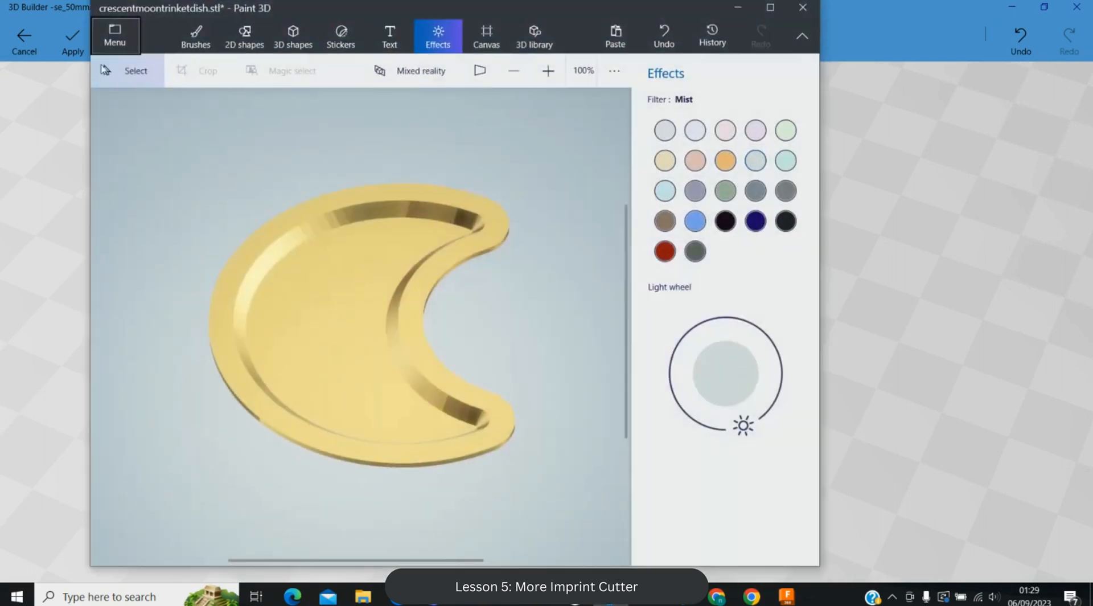
left_click(113, 36)
left_click(398, 82)
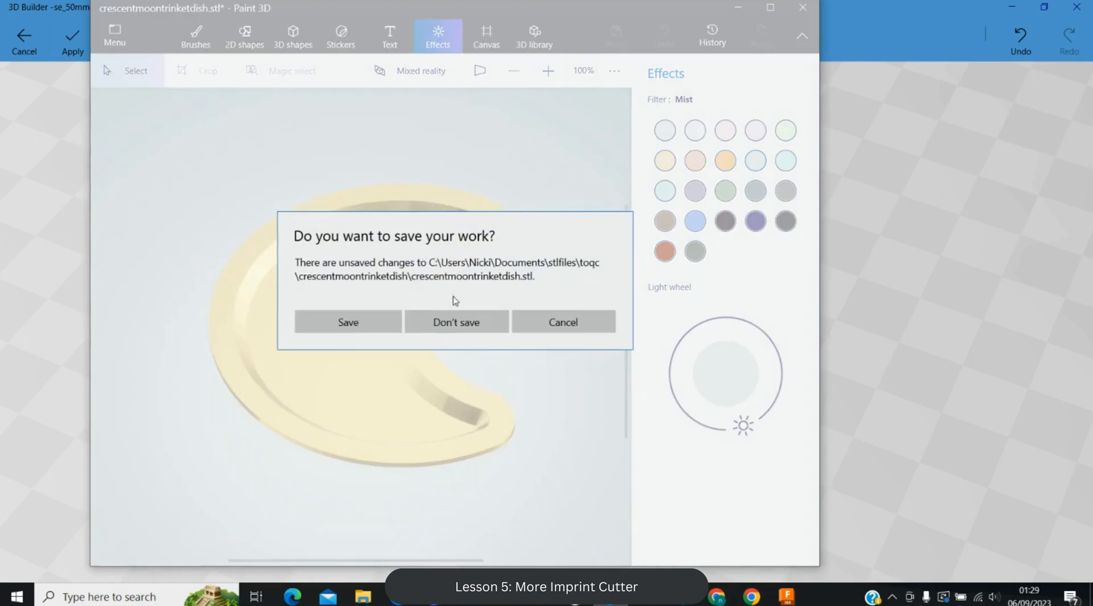
left_click(458, 329)
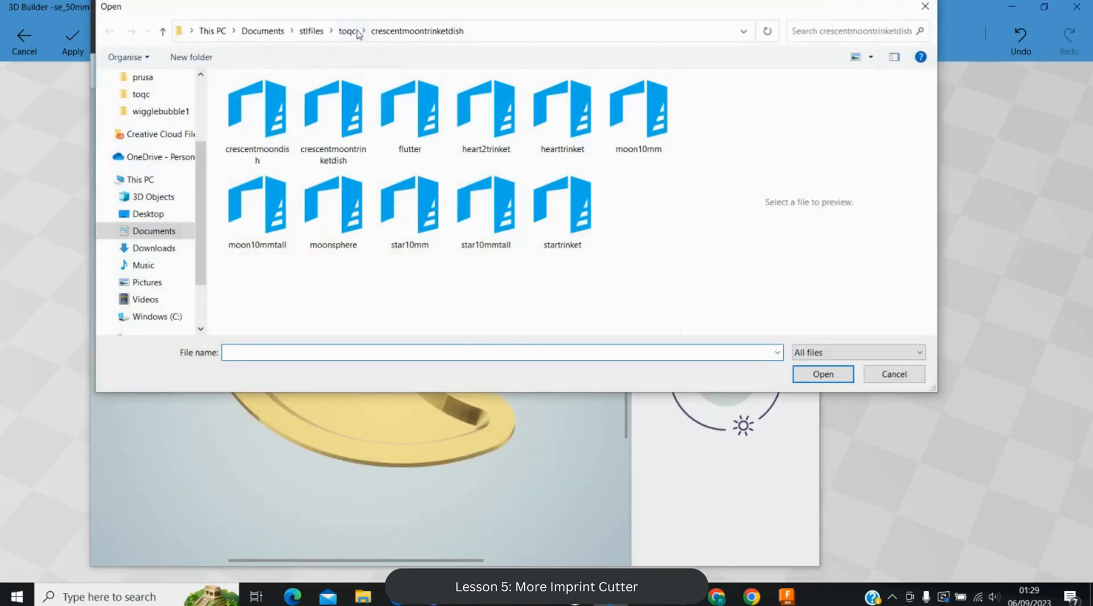
- Open se_45mmdecorative5petalflower from the toqc/decorative5petalflower folder
left_click(347, 30)
double_click(283, 268)
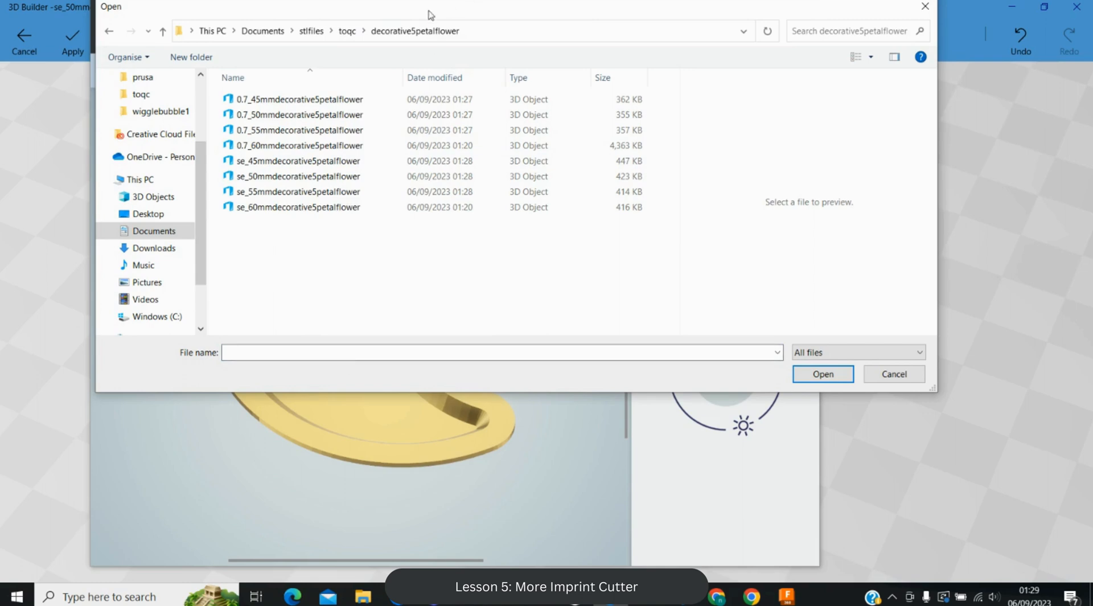
mouse_move(430, 15)
left_mouse_down()
mouse_move(941, 137)
mouse_move(560, 34)
mouse_move(454, 39)
left_mouse_up()
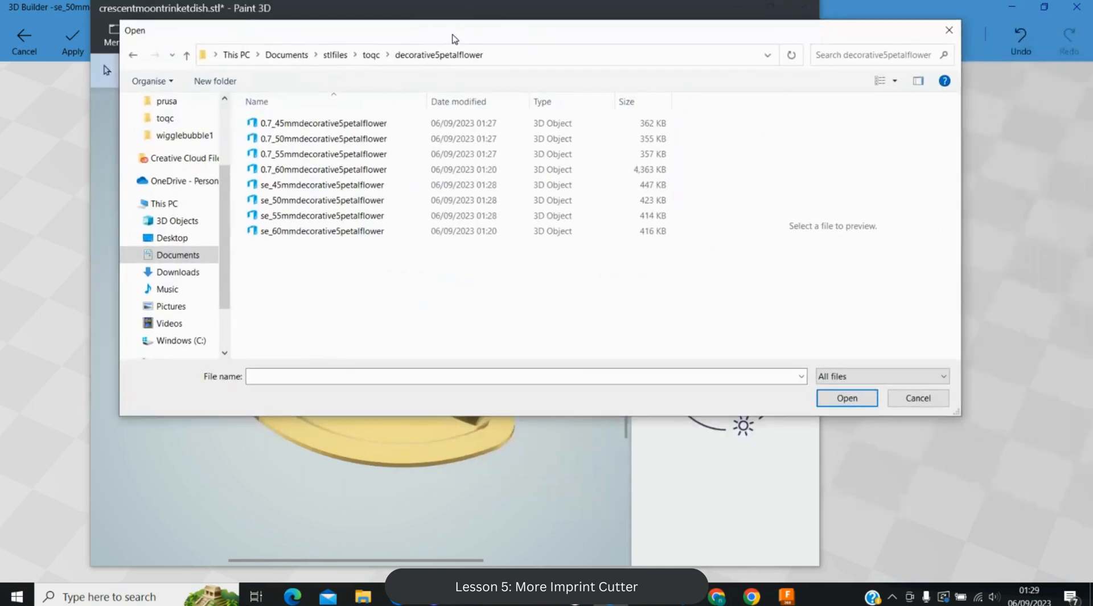
double_click(290, 188)
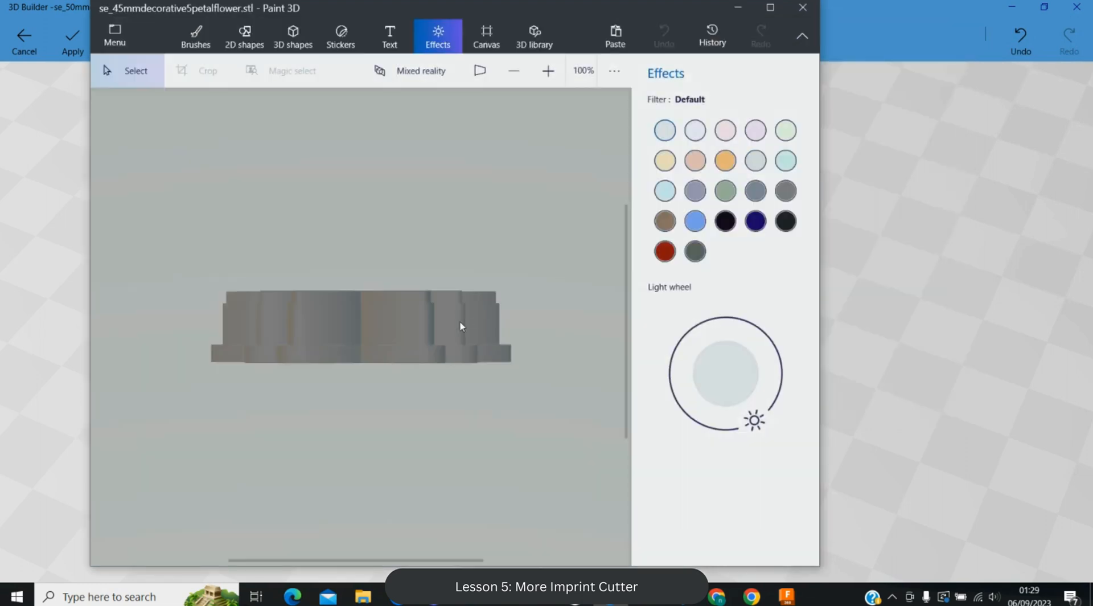
- Rotate the flower cutter from its side profile to a face-on view and fill it with pink polished metal at 100% opacity
left_click(461, 326)
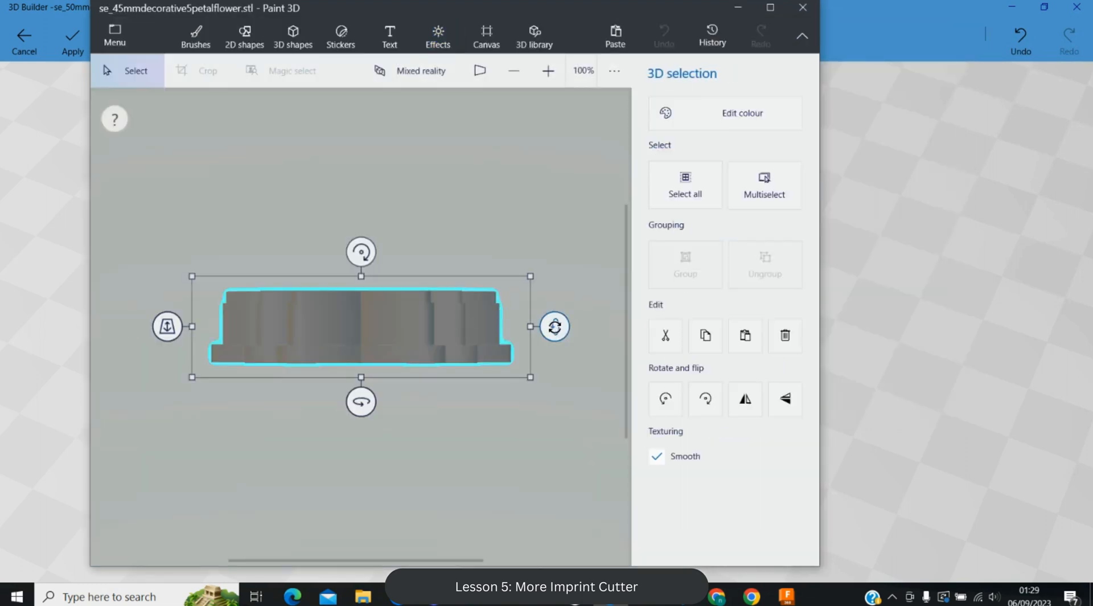
left_click_drag(556, 318, 553, 412)
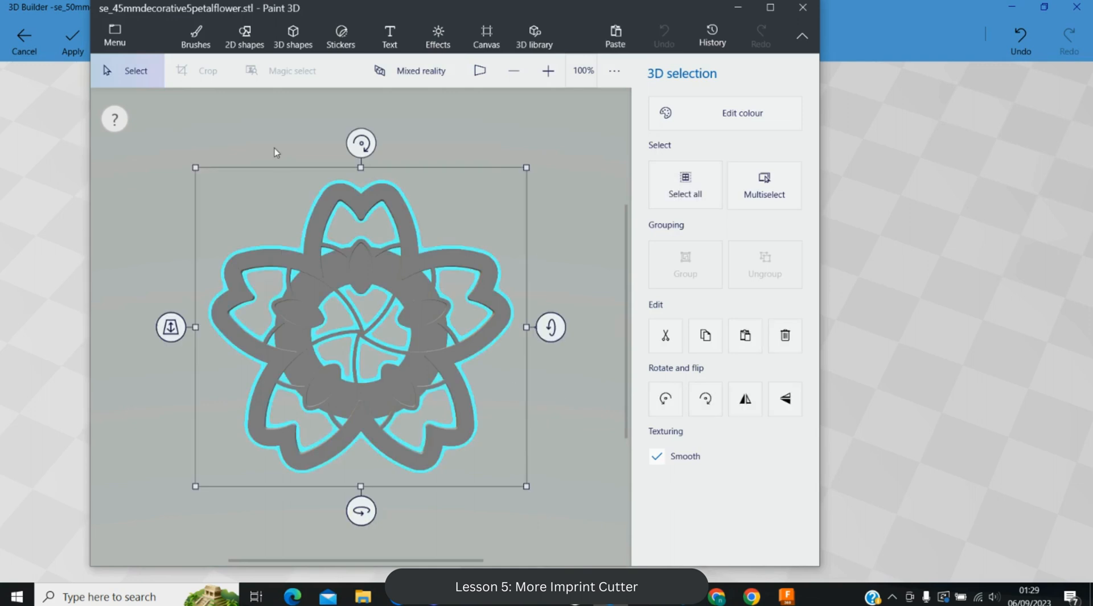
left_click(208, 45)
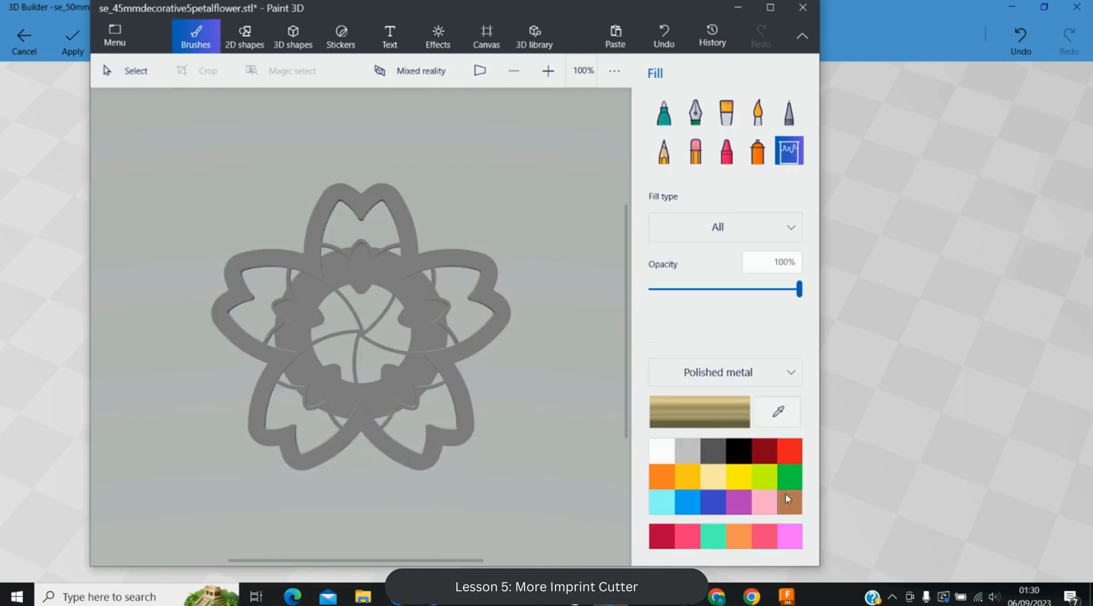
left_click(790, 535)
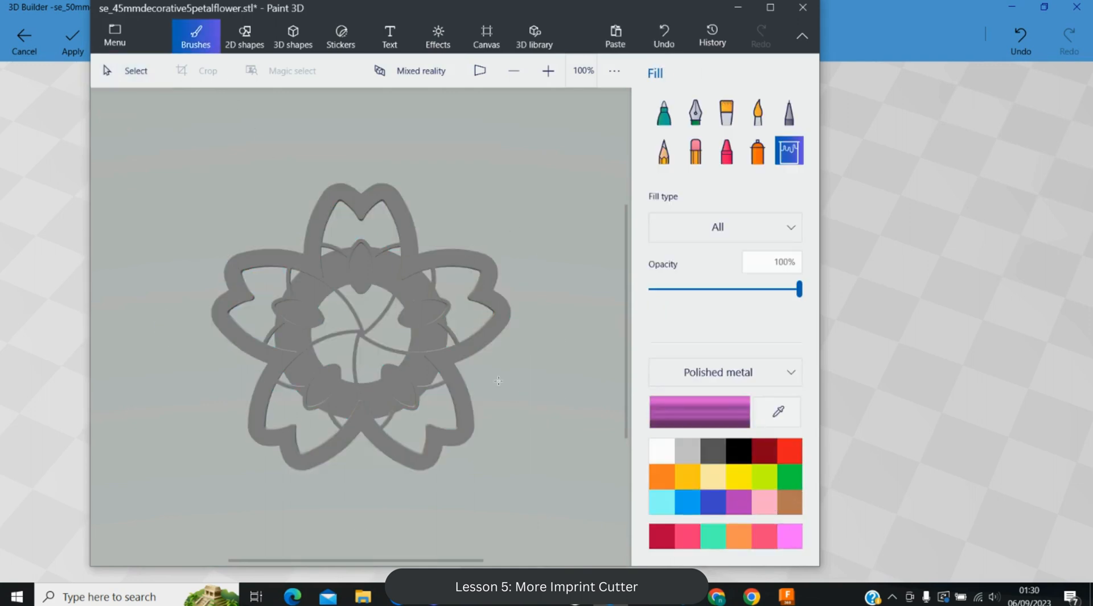
left_click(444, 368)
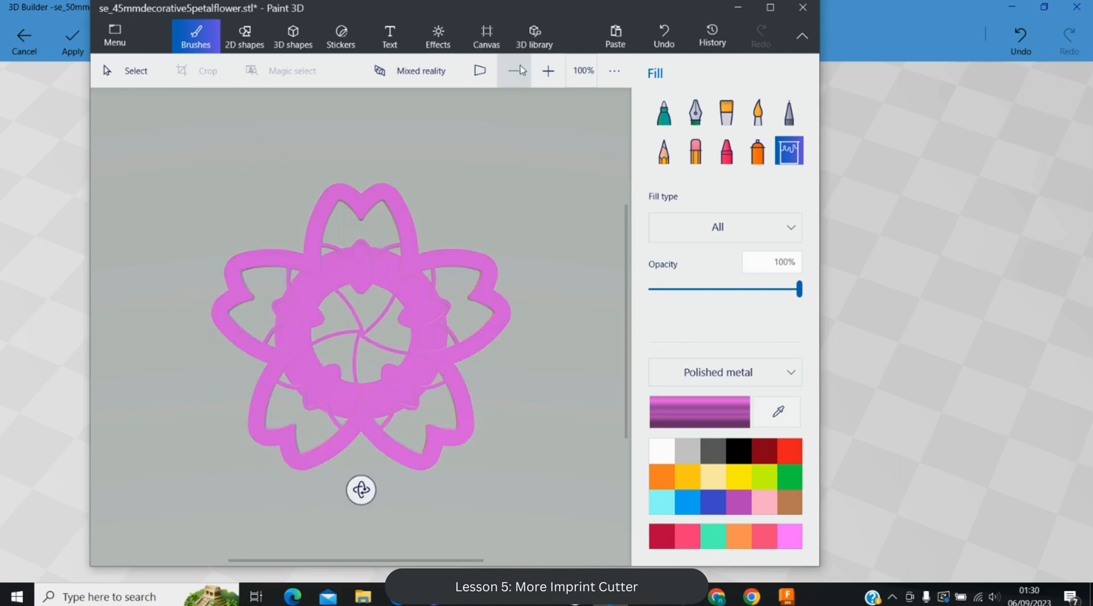
- Turn off the canvas display and apply the Mist filter to the scene around the flower cutter
left_click(487, 35)
left_click(664, 119)
left_click(664, 166)
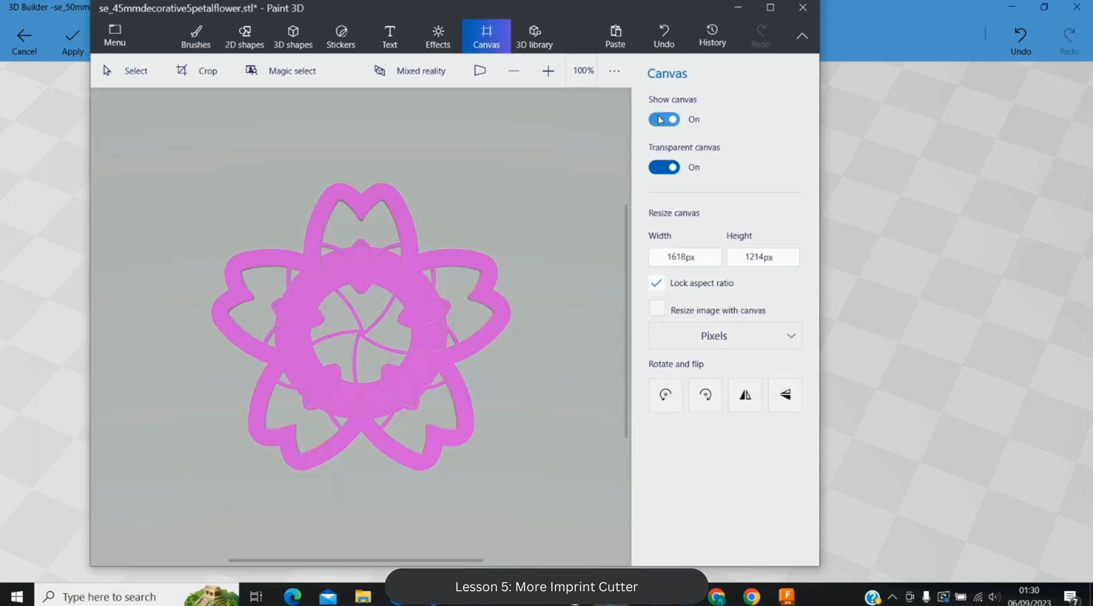
left_click(664, 119)
left_click(438, 35)
left_click(756, 167)
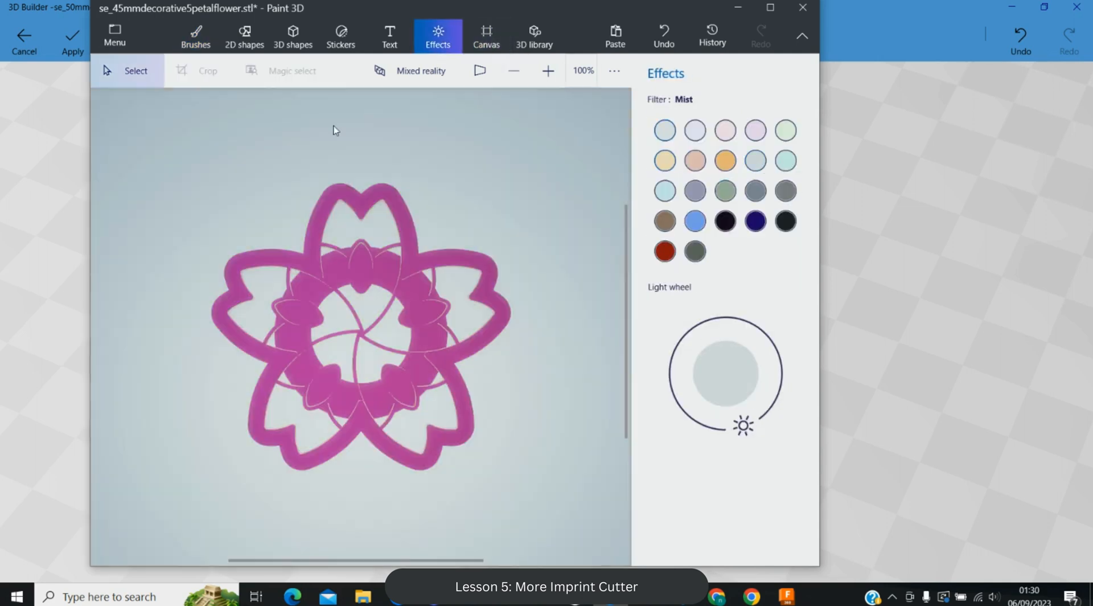
left_click(390, 35)
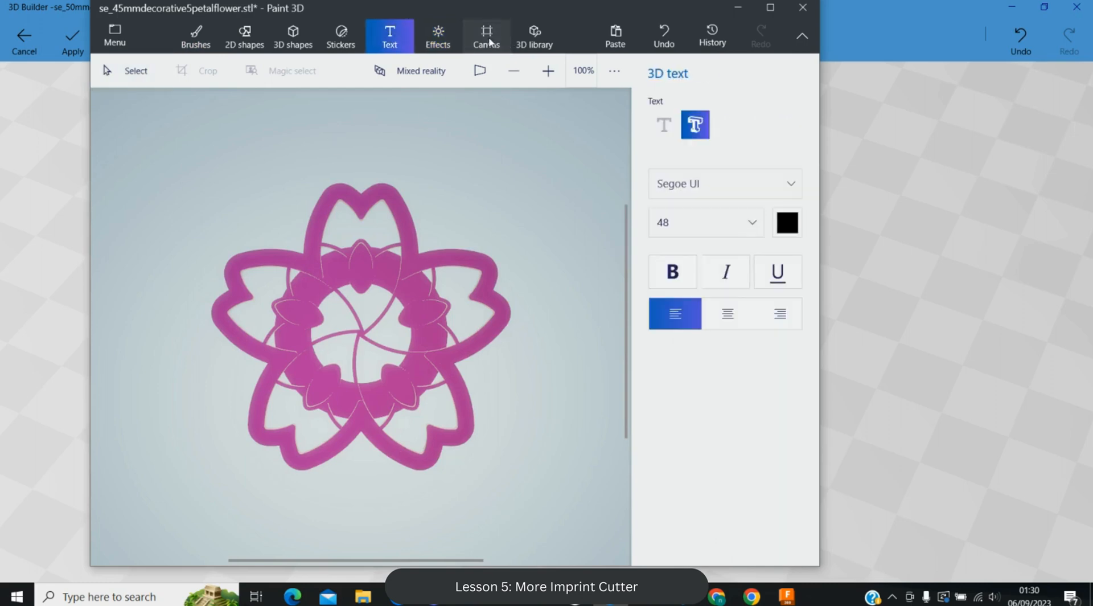
- Select the flower cutter and tilt it from its face-on view to an angled view of its walls
left_click(429, 298)
left_click_drag(551, 327, 551, 293)
left_click_drag(361, 509, 315, 511)
- Refill the whole flower cutter with the same pink in a matte finish at 100% opacity
left_click(196, 35)
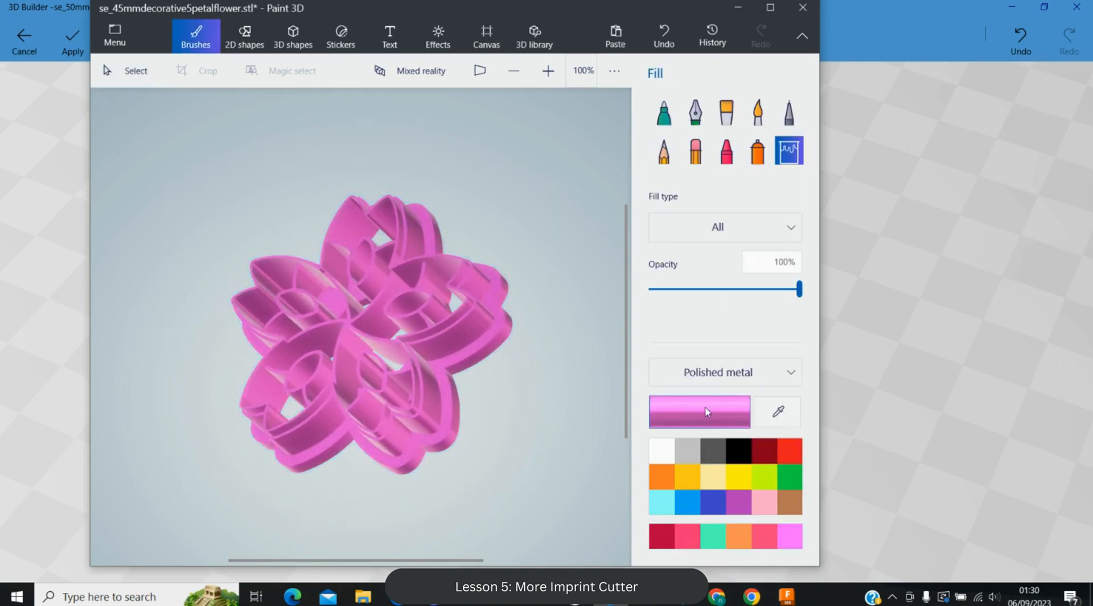
left_click(719, 373)
left_click(739, 301)
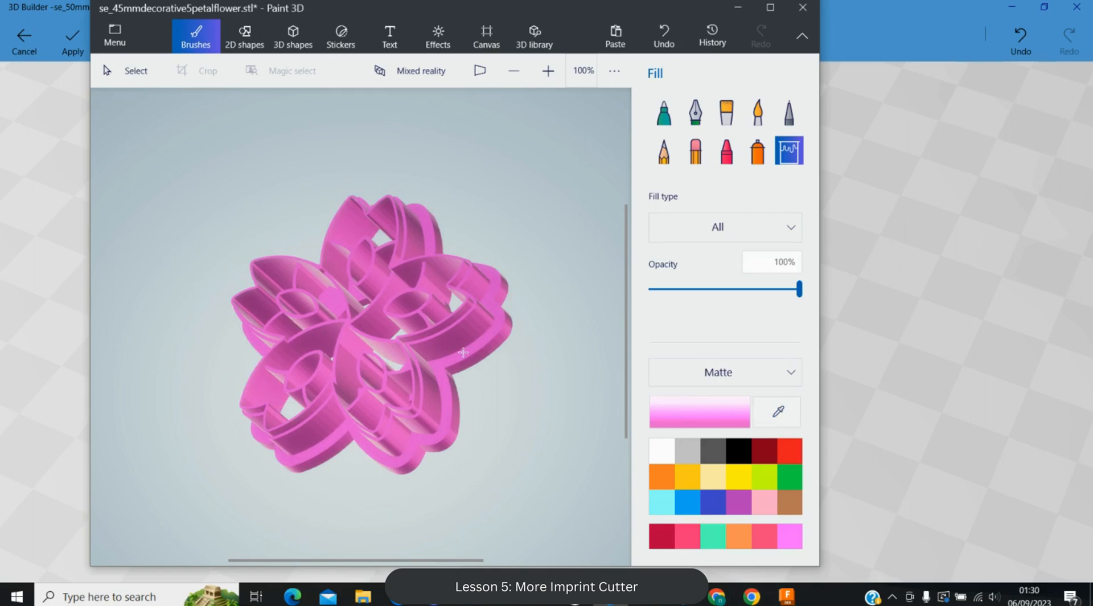
left_click(463, 352)
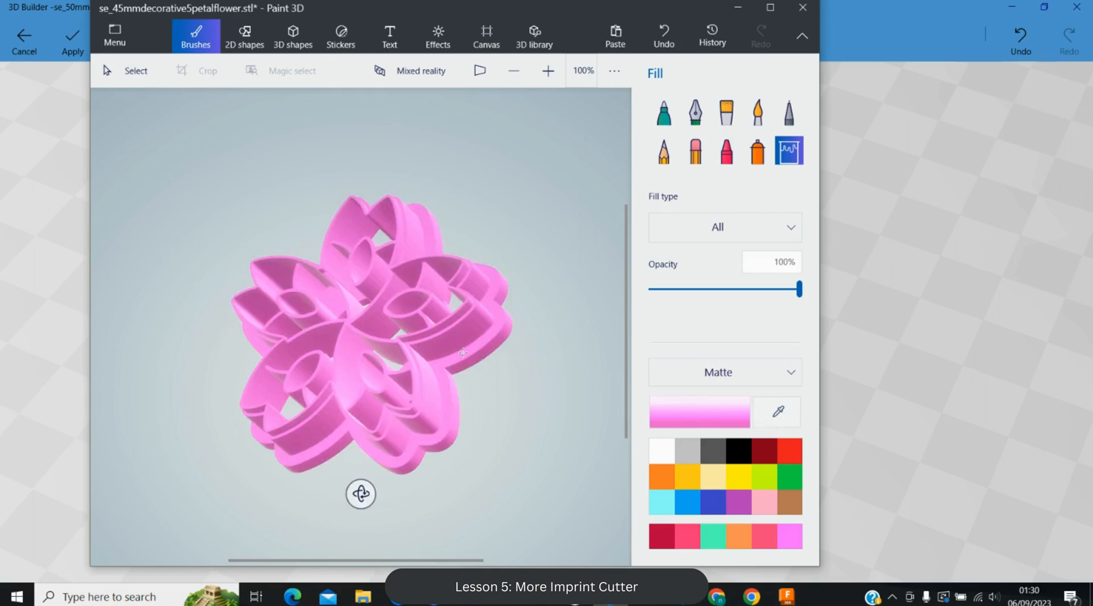
- Rotate the matte pink flower cutter to inspect it from several angles
left_click(487, 35)
left_click(421, 356)
left_click_drag(360, 512, 343, 460)
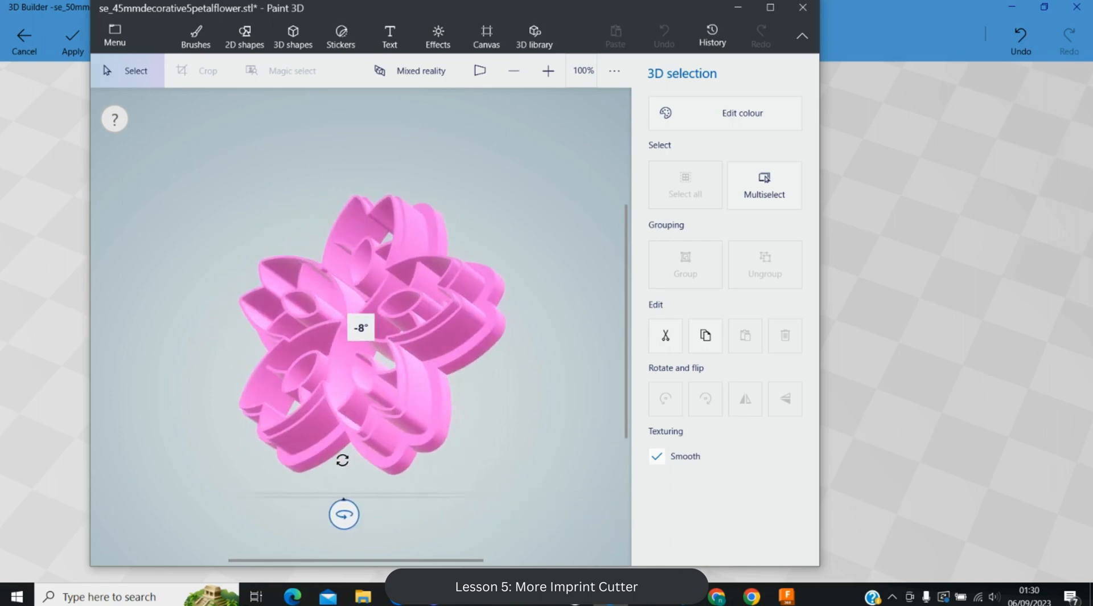
mouse_move(342, 460)
left_mouse_down()
mouse_move(548, 396)
mouse_move(189, 391)
mouse_move(334, 366)
mouse_move(350, 345)
mouse_move(288, 324)
mouse_move(375, 336)
mouse_move(518, 302)
mouse_move(318, 312)
left_mouse_up()
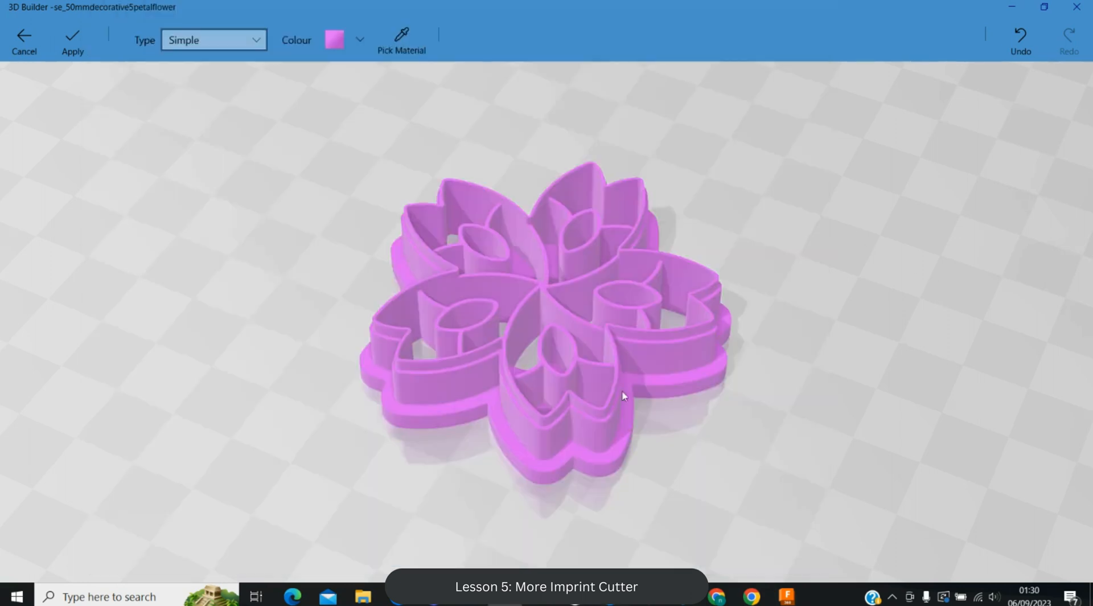
- Switch to 3D Builder, apply the Simple pink-purple material to the 50 mm flower cutter and shift it along Y to 99.95 mm
mouse_move(433, 285)
left_mouse_down()
mouse_move(430, 343)
mouse_move(279, 66)
mouse_move(251, 432)
mouse_move(544, 506)
mouse_move(868, 404)
mouse_move(1003, 324)
left_mouse_up()
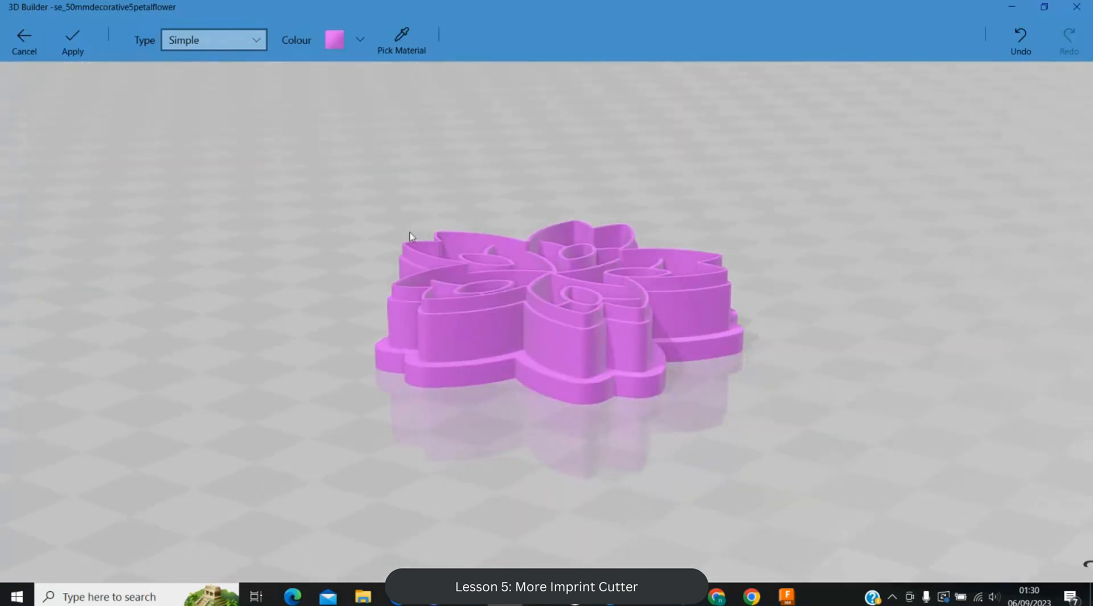
left_click(71, 43)
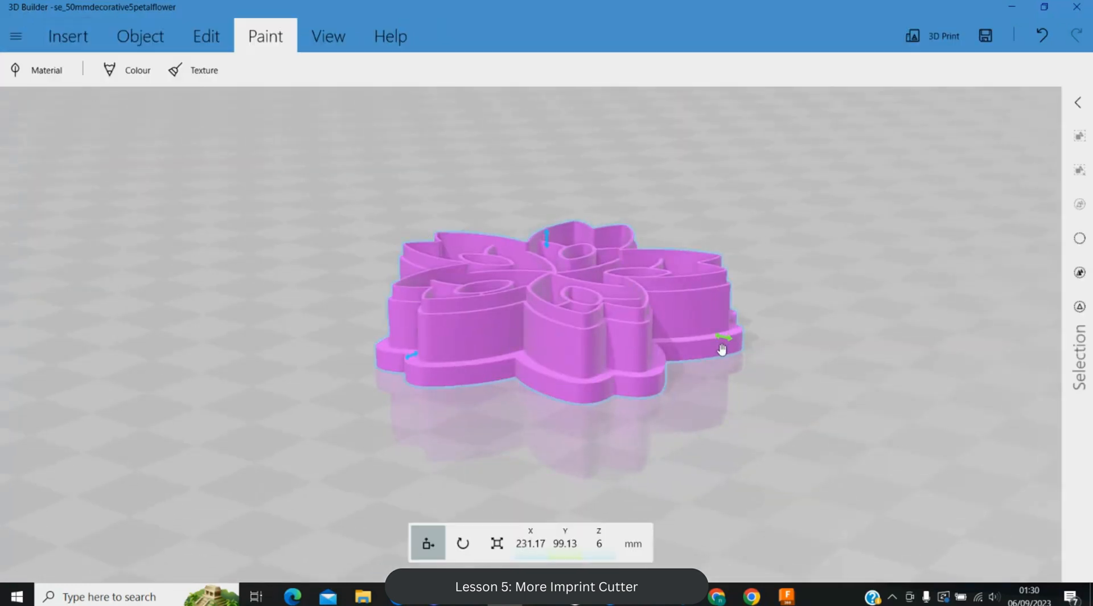
left_click_drag(720, 344, 692, 333)
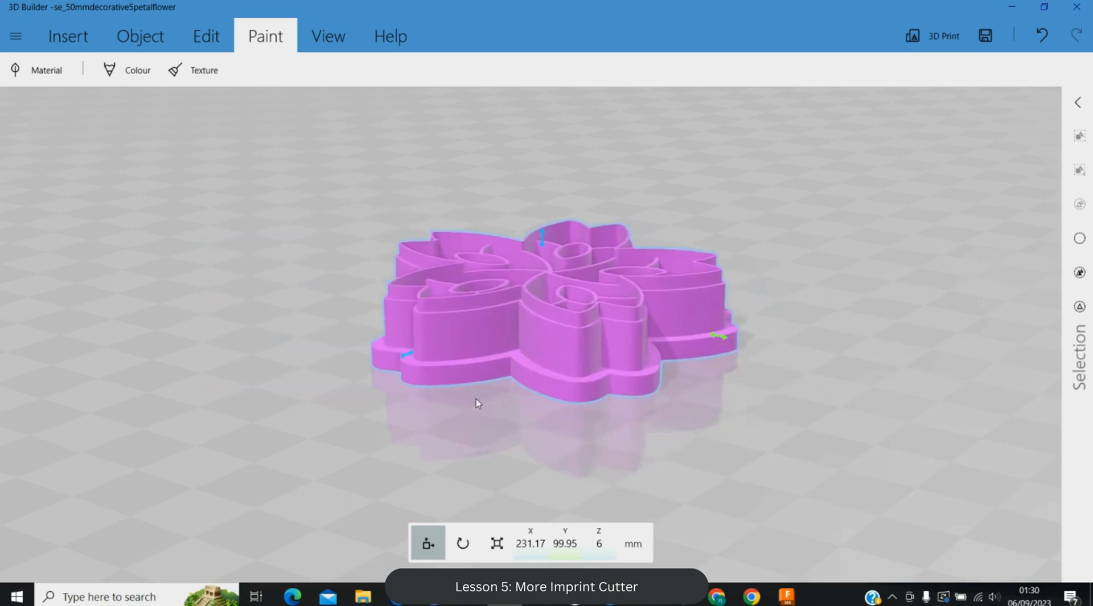
left_click_drag(476, 398, 285, 505)
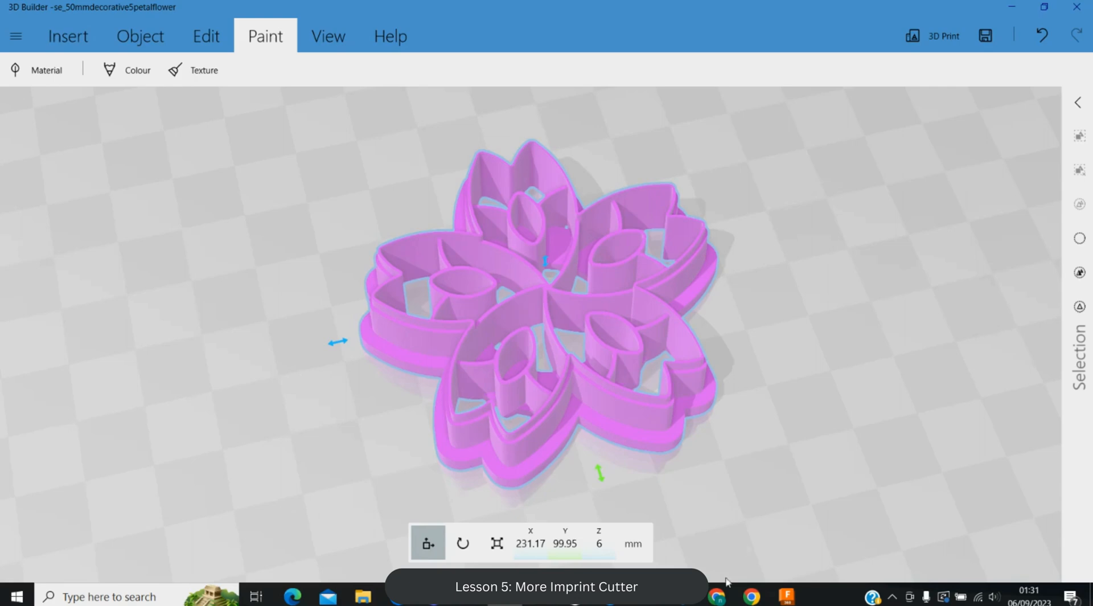
- Switch to Fusion 360 and save the flower cutter design as sdecorative5petalflower in Admin Project
left_click(782, 598)
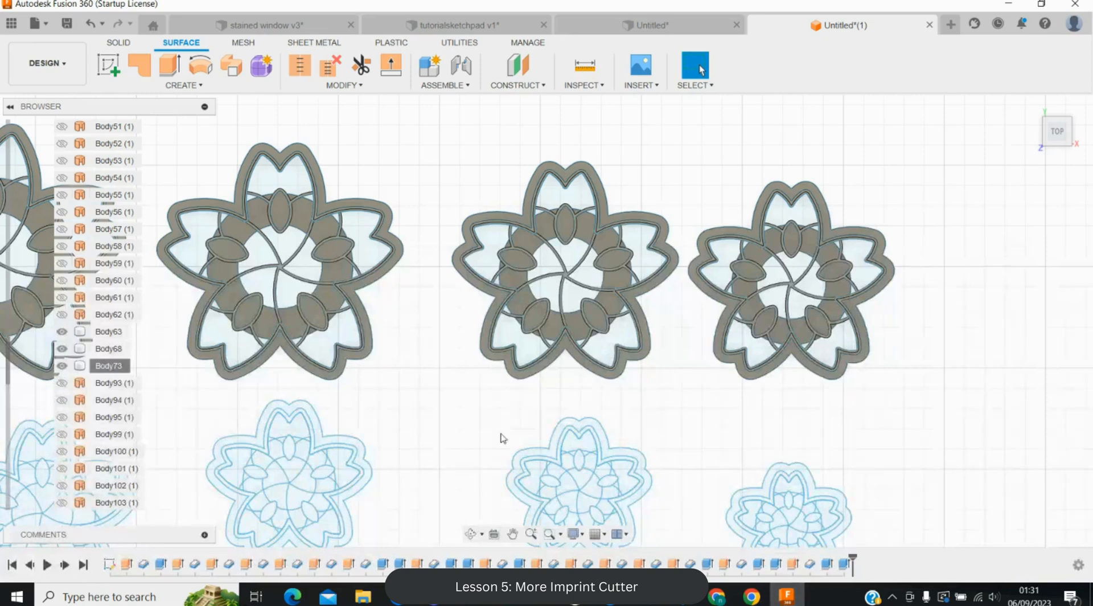
left_click(67, 24)
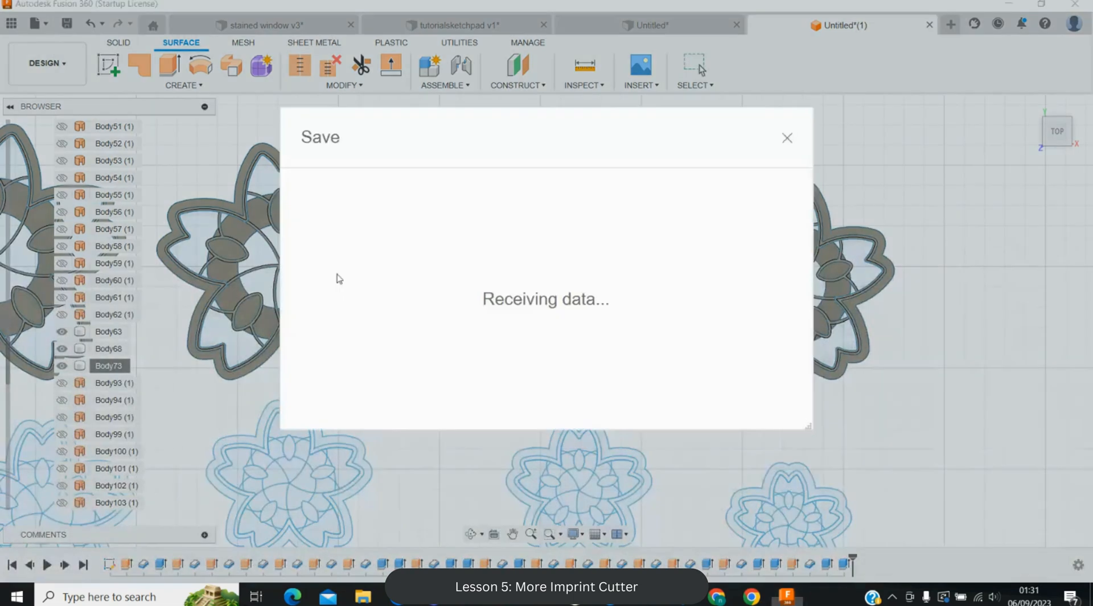
type("se_45mmdecorative5petalflower")
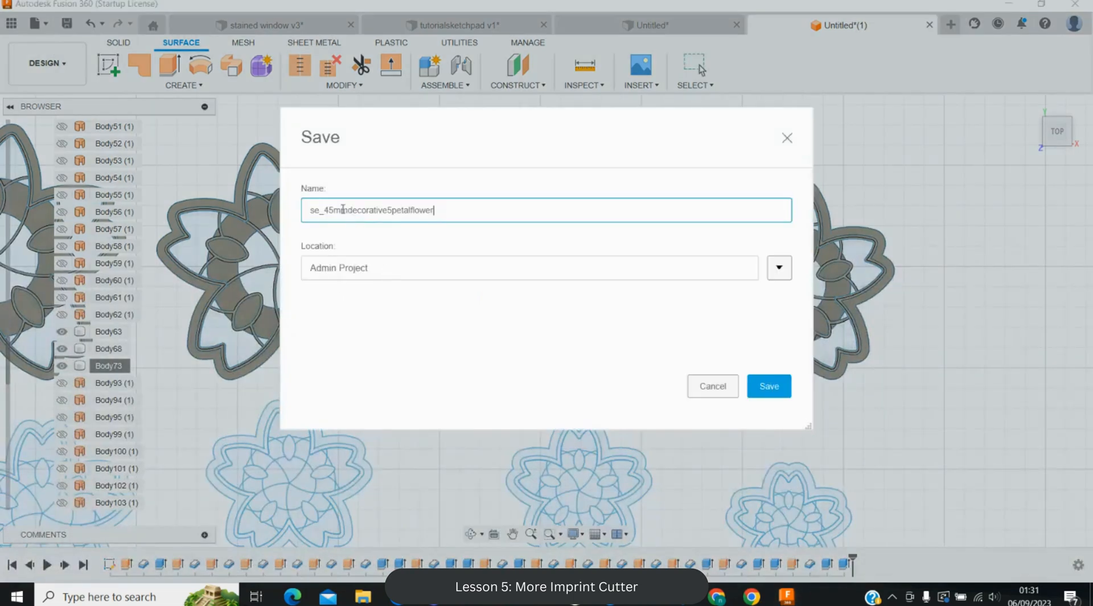
key("BackSpace")
key("BackSpace")
key("BackSpace")
key("BackSpace")
key("BackSpace")
key("BackSpace")
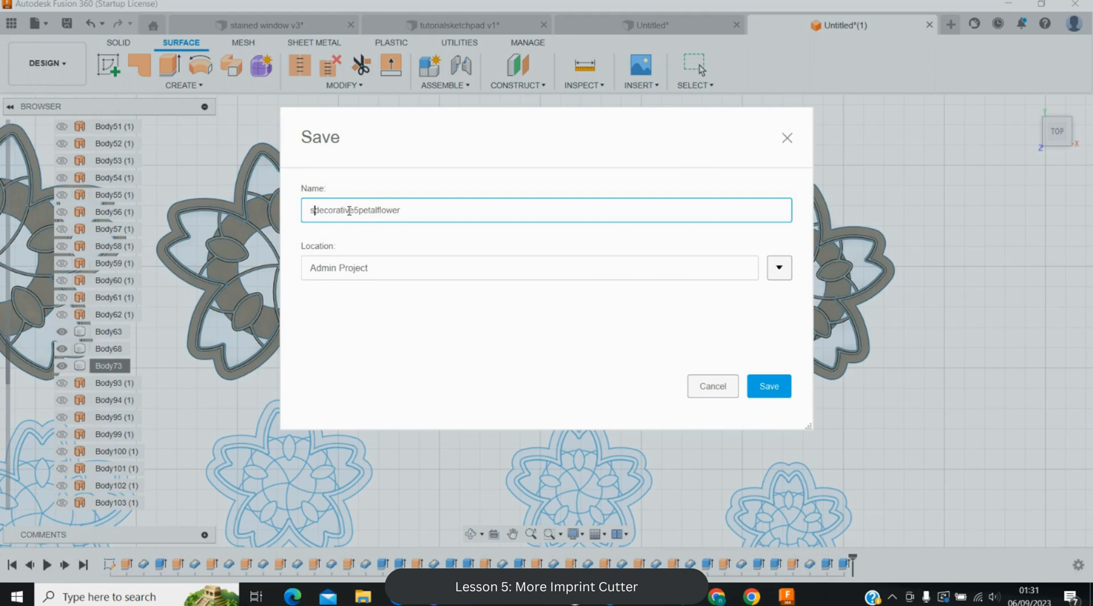
key("Return")
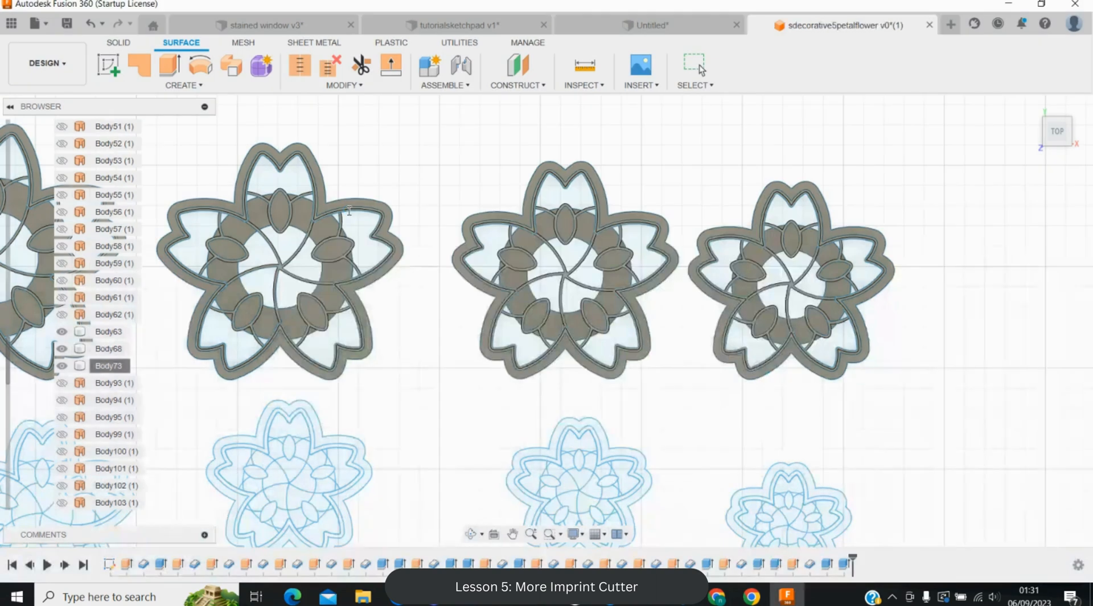